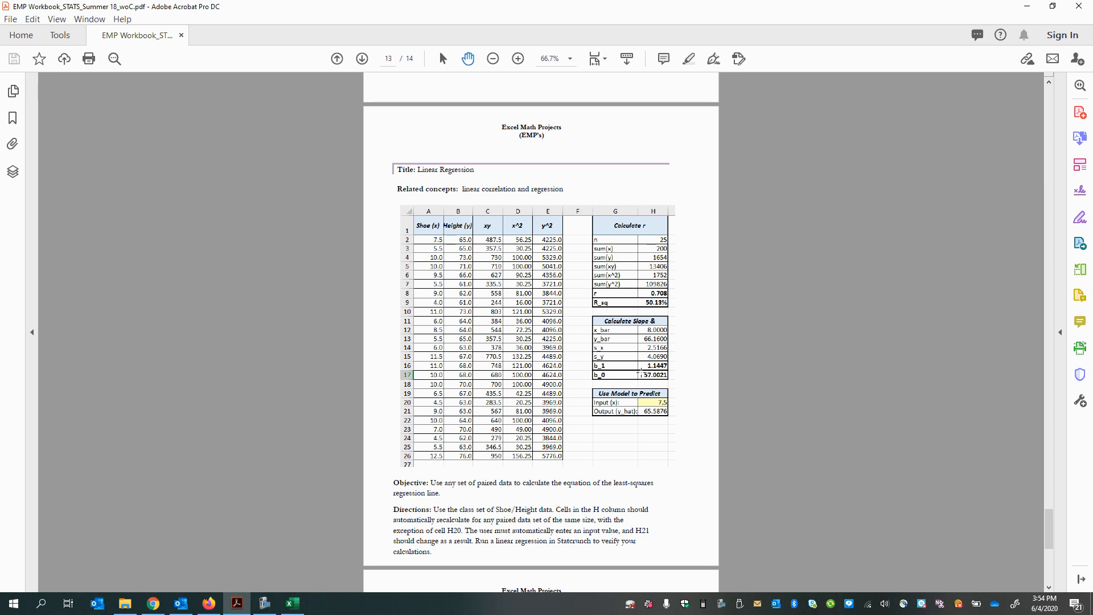
Step: Examine the Linear Regression project page, including its example table, b_1 and b_0 cells, objective and directions
{"action": "left_click_drag", "start_coordinate": [645, 358], "coordinate": [667, 380]}
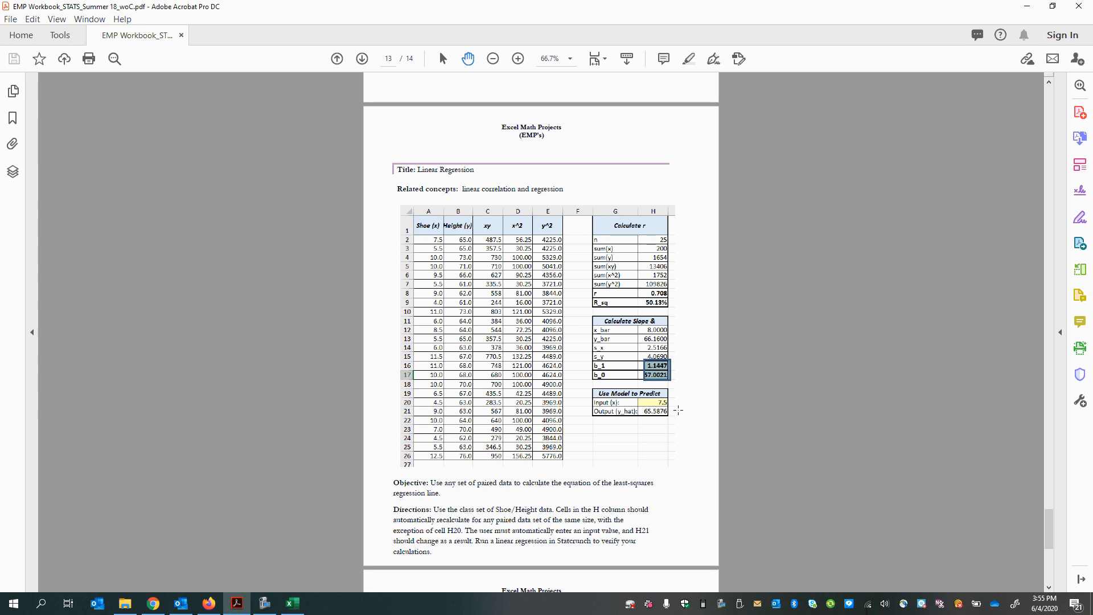
{"action": "left_click", "coordinate": [675, 410]}
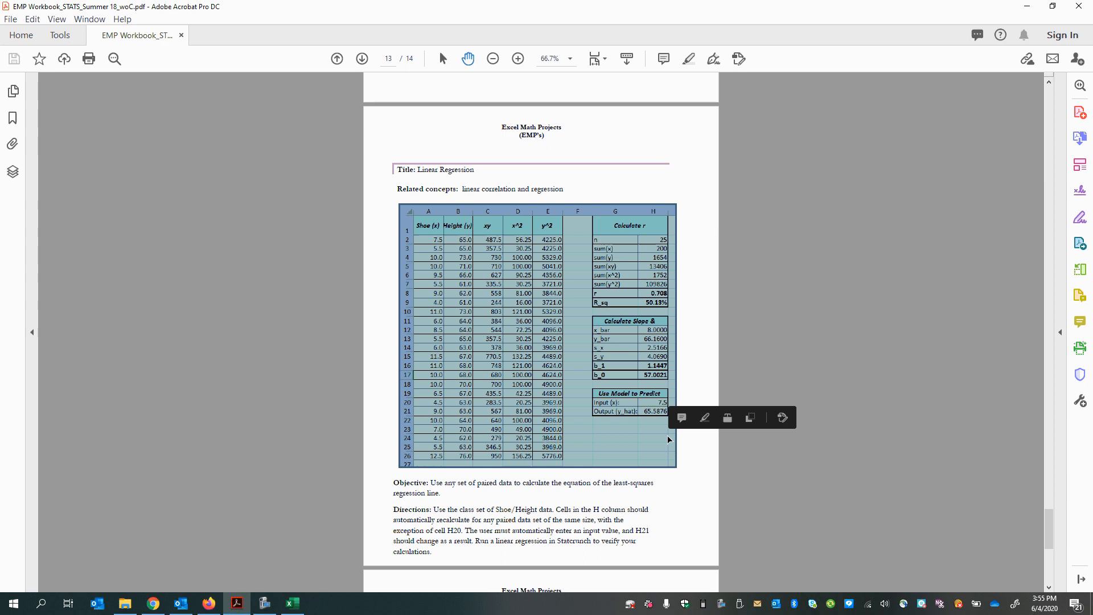
{"action": "left_click", "coordinate": [667, 514]}
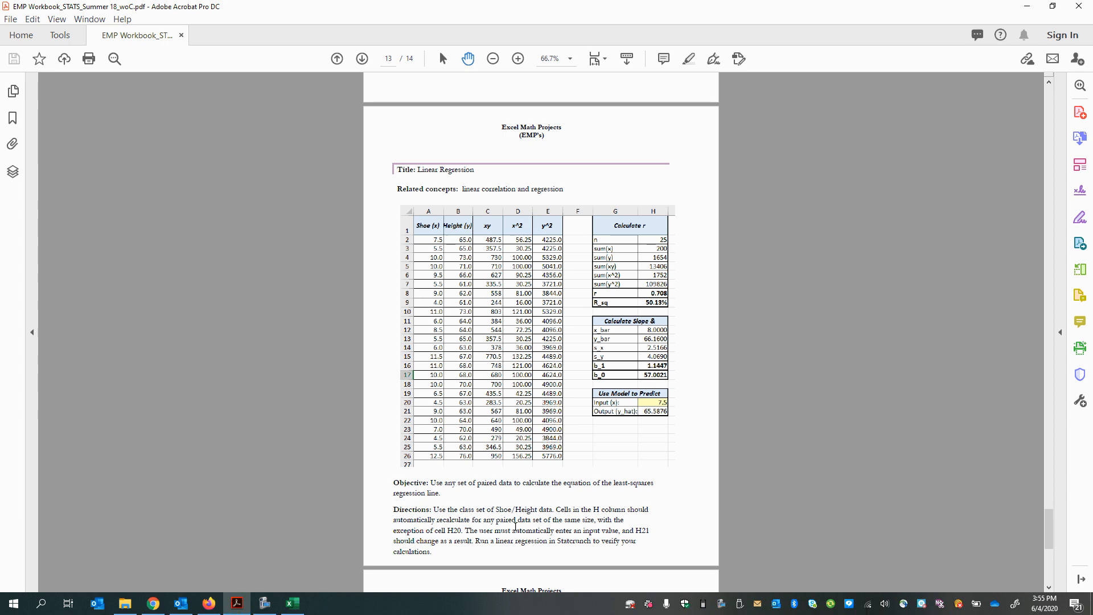
{"action": "scroll", "coordinate": [517, 496], "scroll_direction": "up", "scroll_amount": 3}
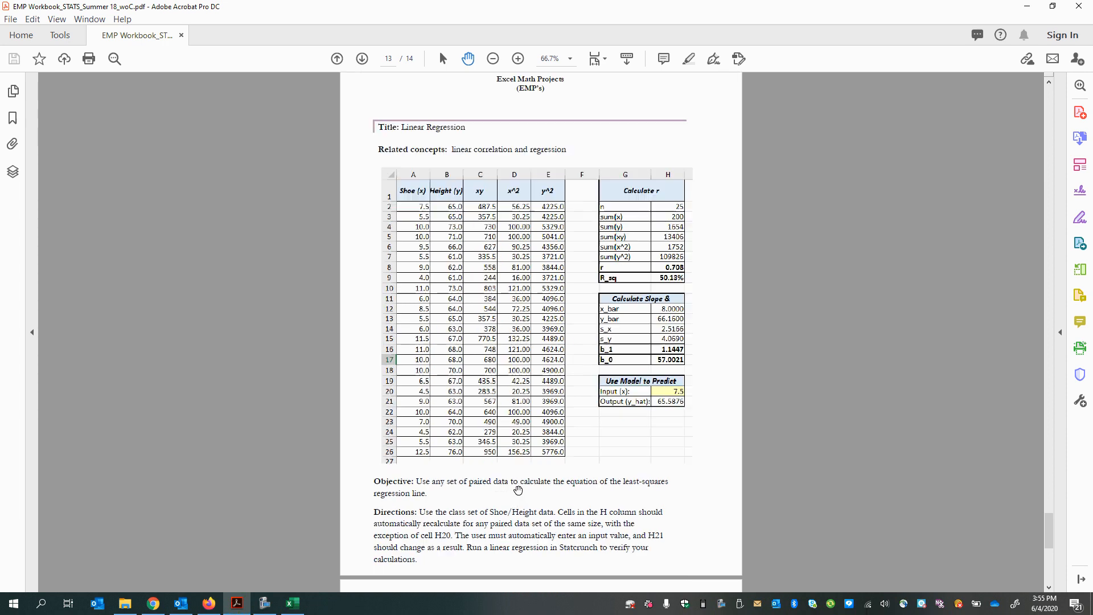
{"action": "scroll", "coordinate": [517, 501], "scroll_direction": "down", "scroll_amount": 3}
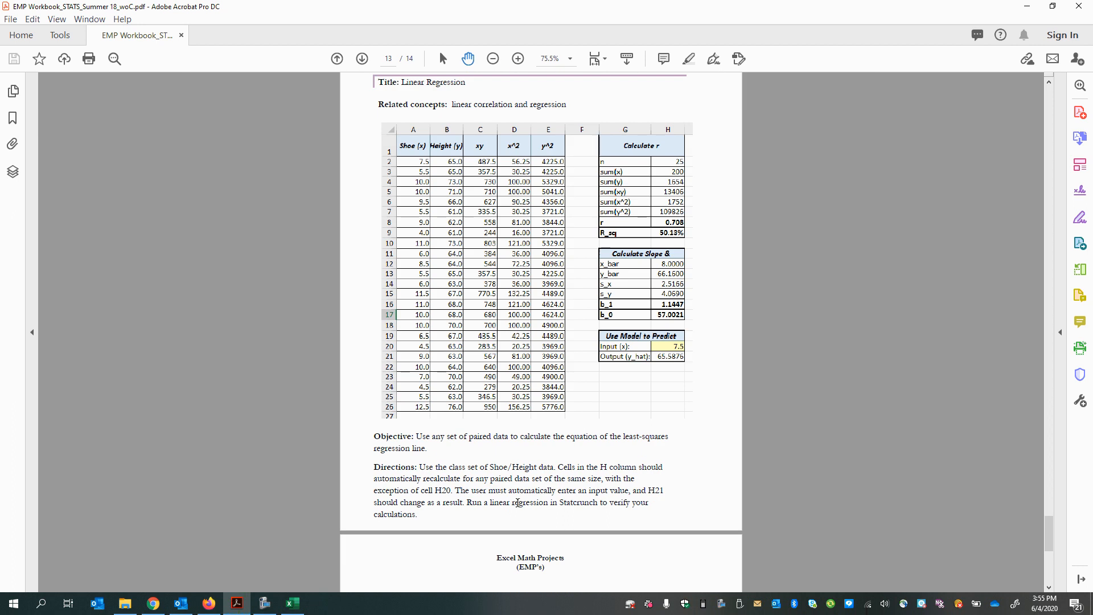
{"action": "scroll", "coordinate": [530, 553], "scroll_direction": "down", "scroll_amount": 1}
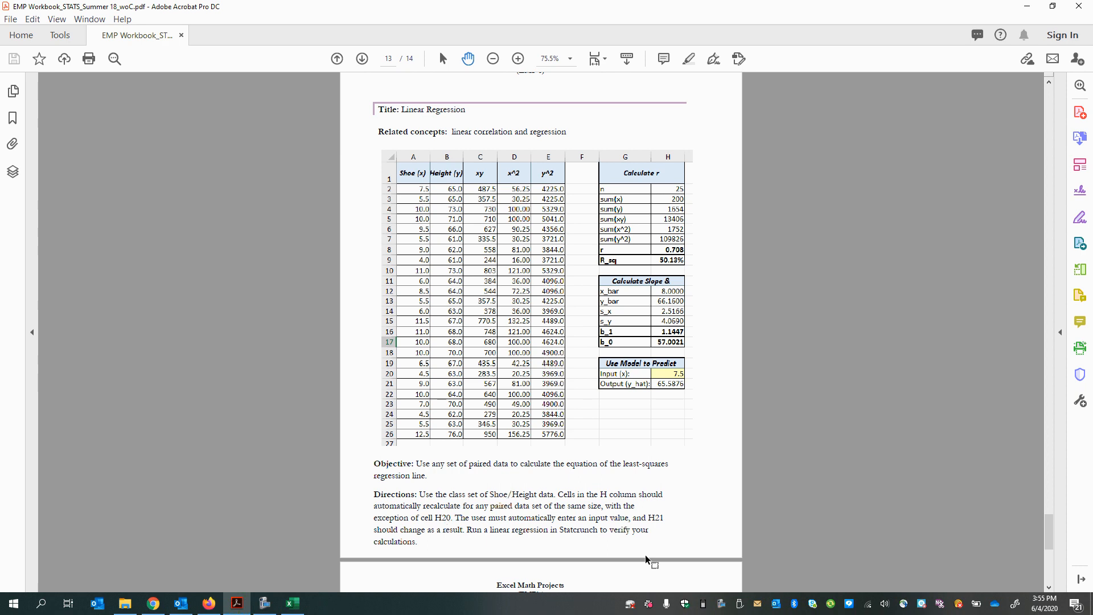
{"action": "scroll", "coordinate": [645, 558], "scroll_direction": "up", "scroll_amount": 1}
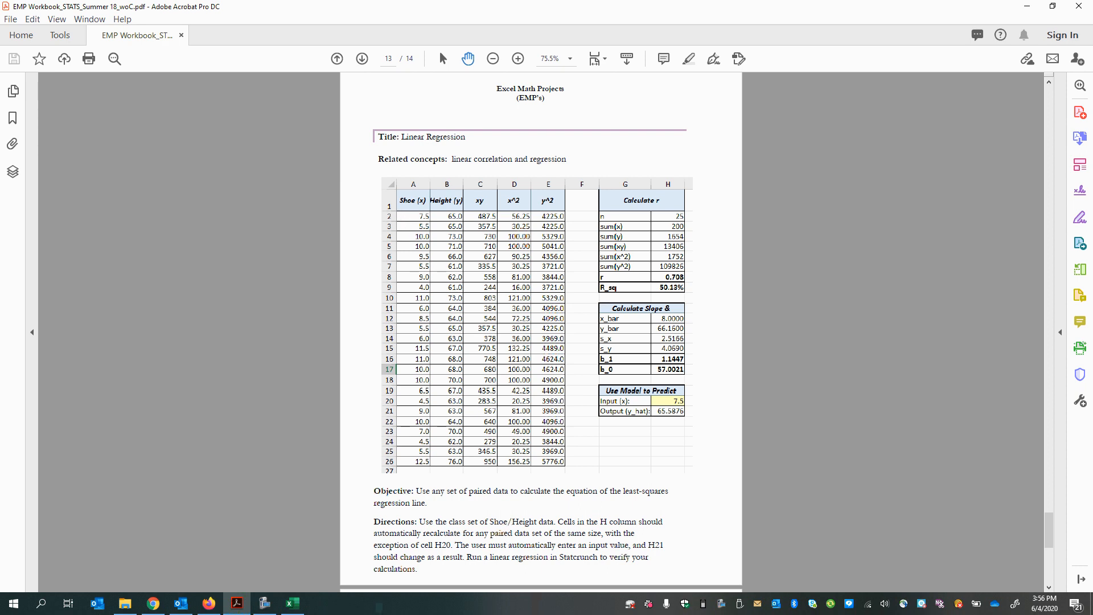
Step: Switch to the Excel workbook Book1 and tile it side by side with the project PDF
{"action": "left_click", "coordinate": [292, 603]}
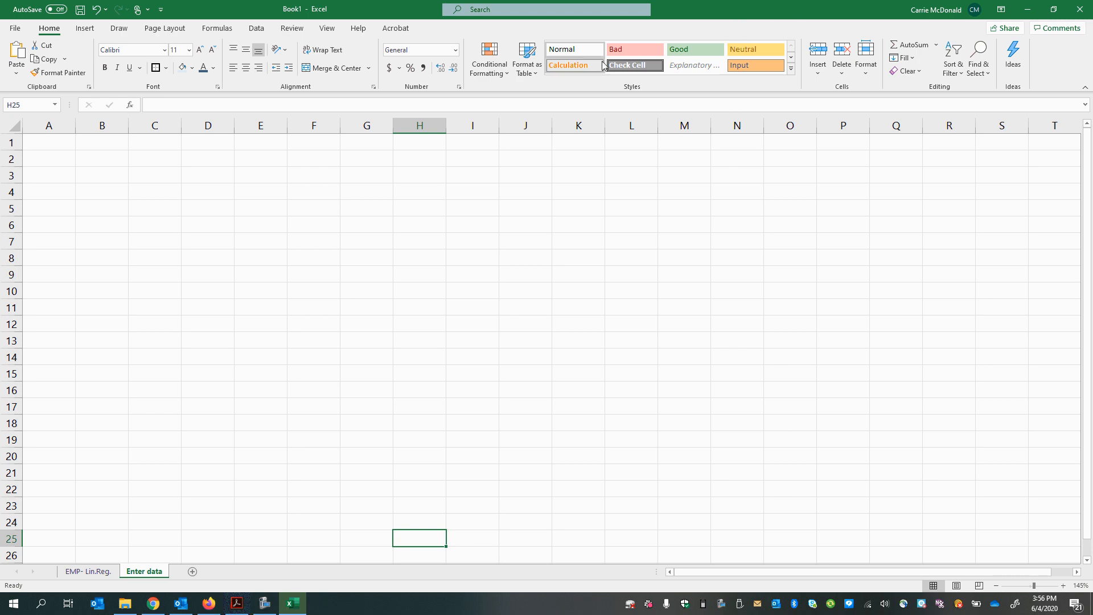
{"action": "left_click_drag", "start_coordinate": [792, 11], "coordinate": [614, 146]}
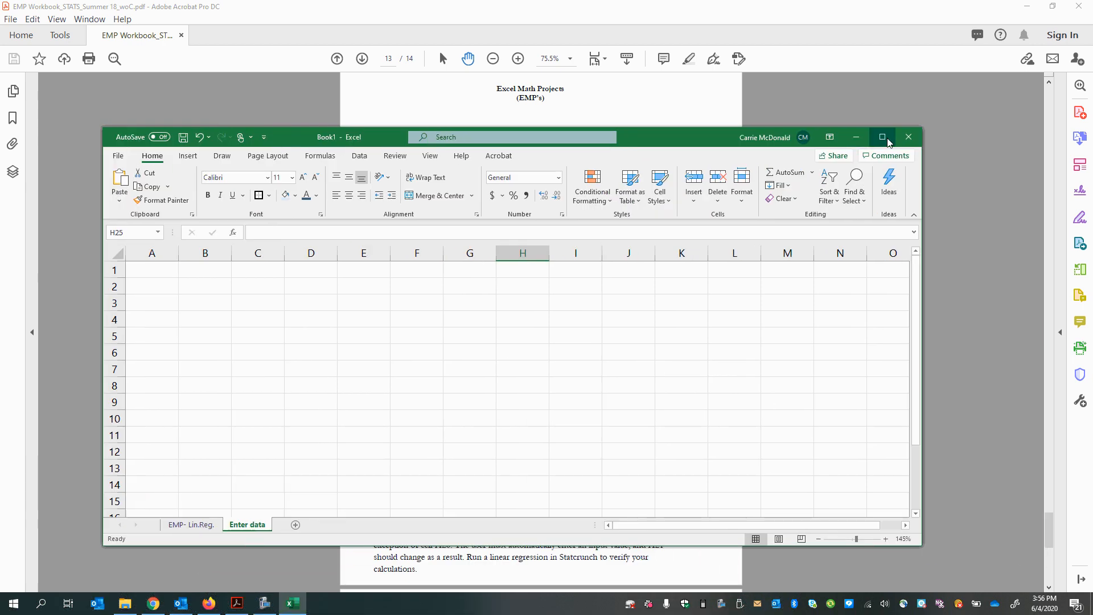
{"action": "left_click", "coordinate": [623, 107]}
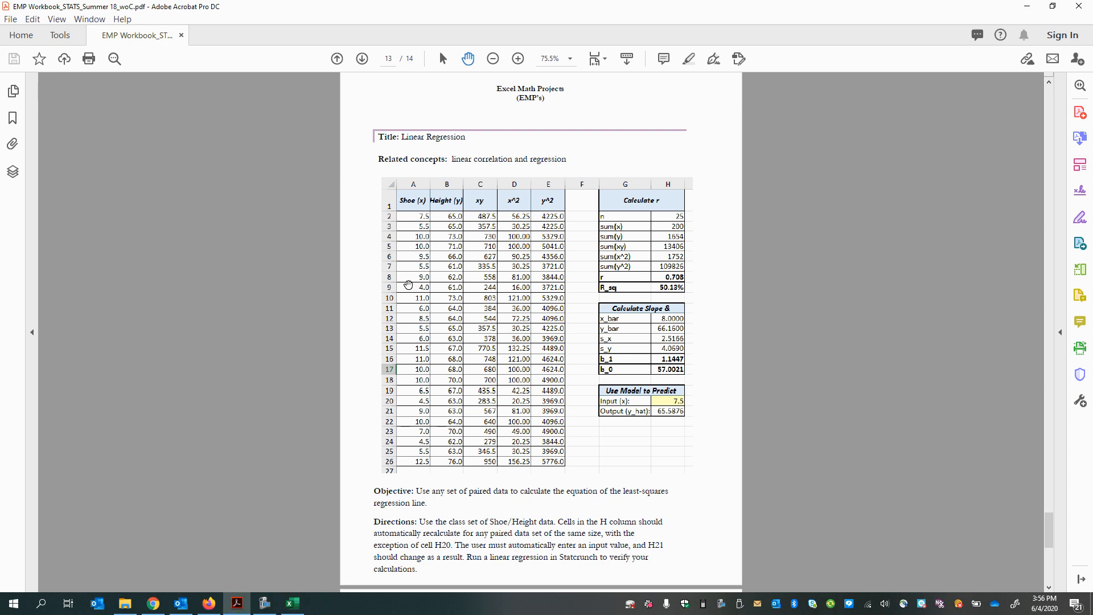
{"action": "left_click", "coordinate": [293, 603]}
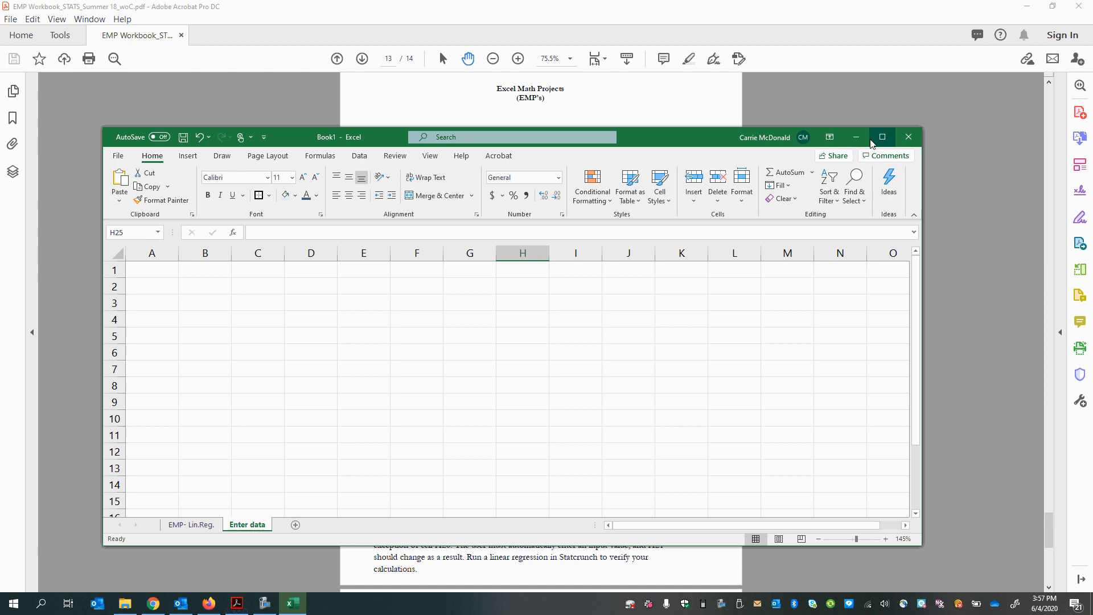
{"action": "left_click_drag", "start_coordinate": [704, 141], "coordinate": [2, 69]}
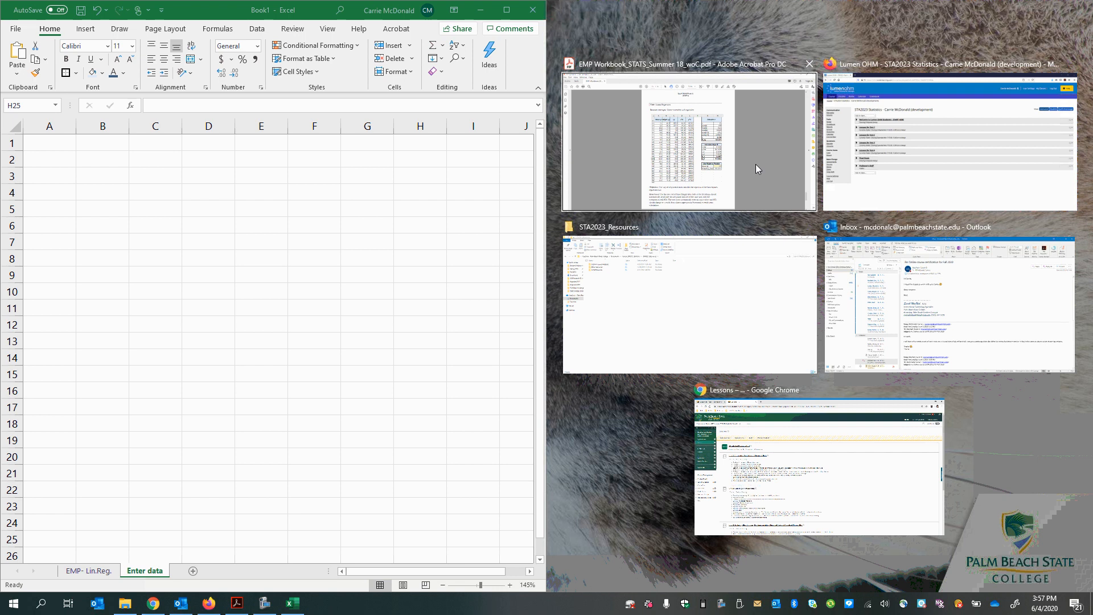
{"action": "left_click", "coordinate": [715, 141]}
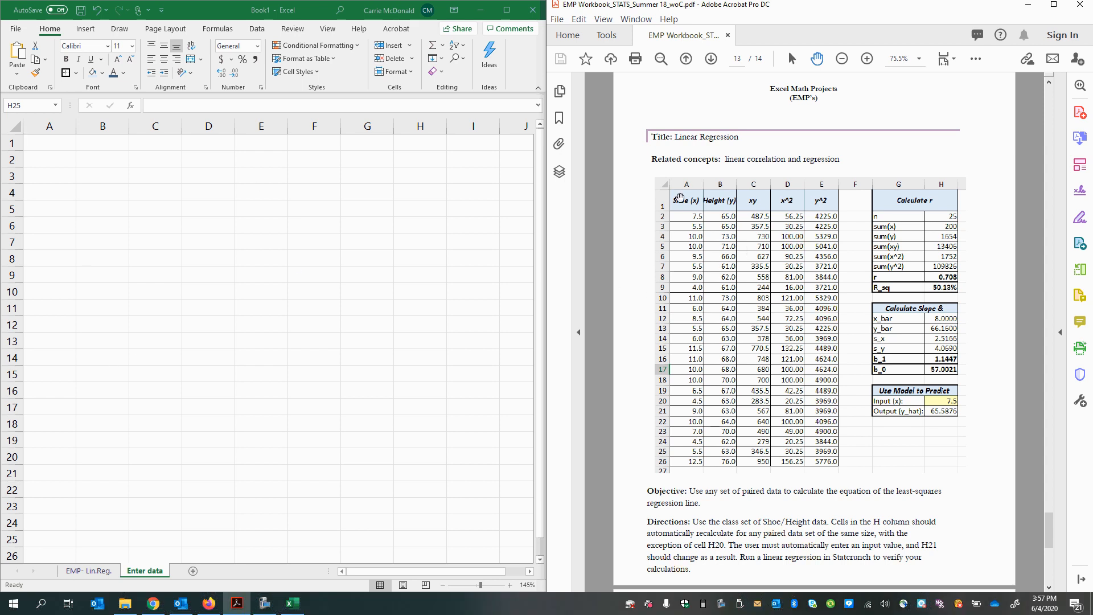
Step: Enter the column headers "Shoe (x)" in A1 and "Height(y)" in B1 of the Enter data sheet
{"action": "left_click", "coordinate": [46, 142]}
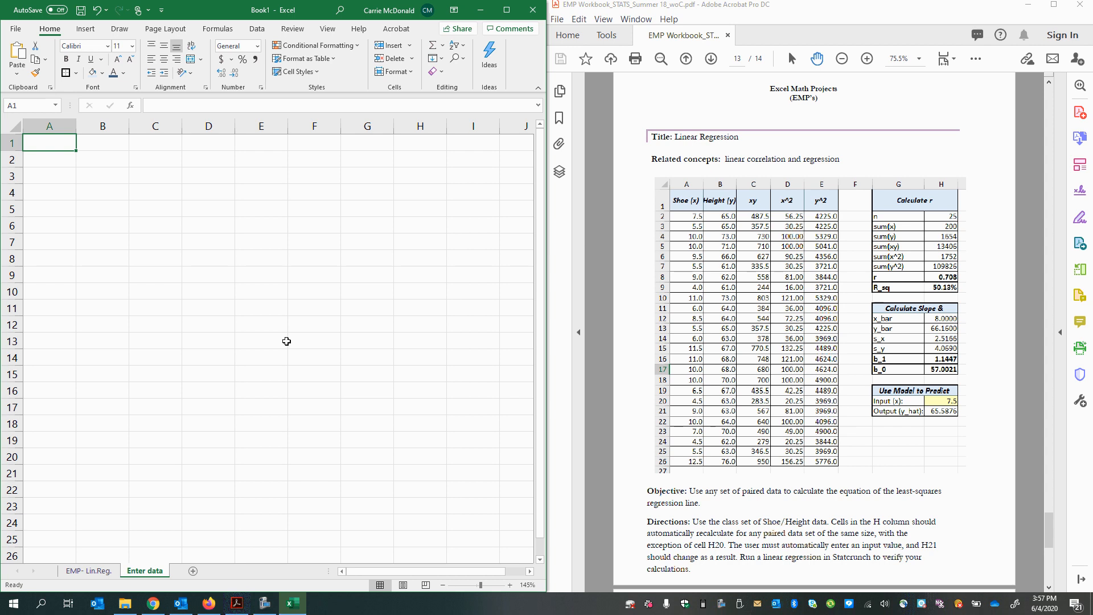
{"action": "type", "text": "Shoe (x"}
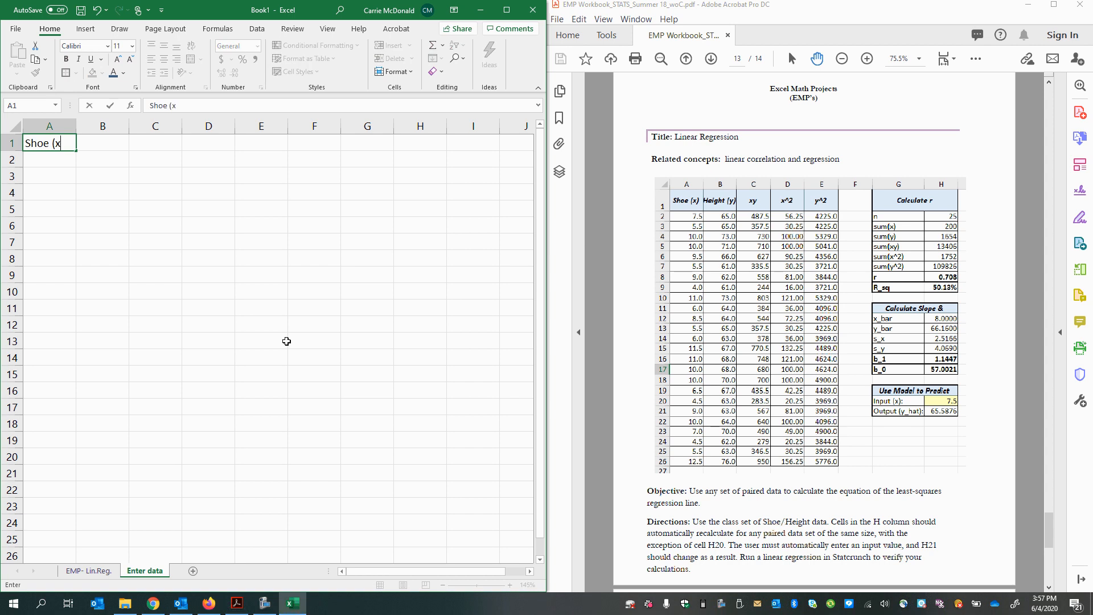
{"action": "type", "text": ")"}
{"action": "key", "text": "Tab"}
{"action": "type", "text": "He"}
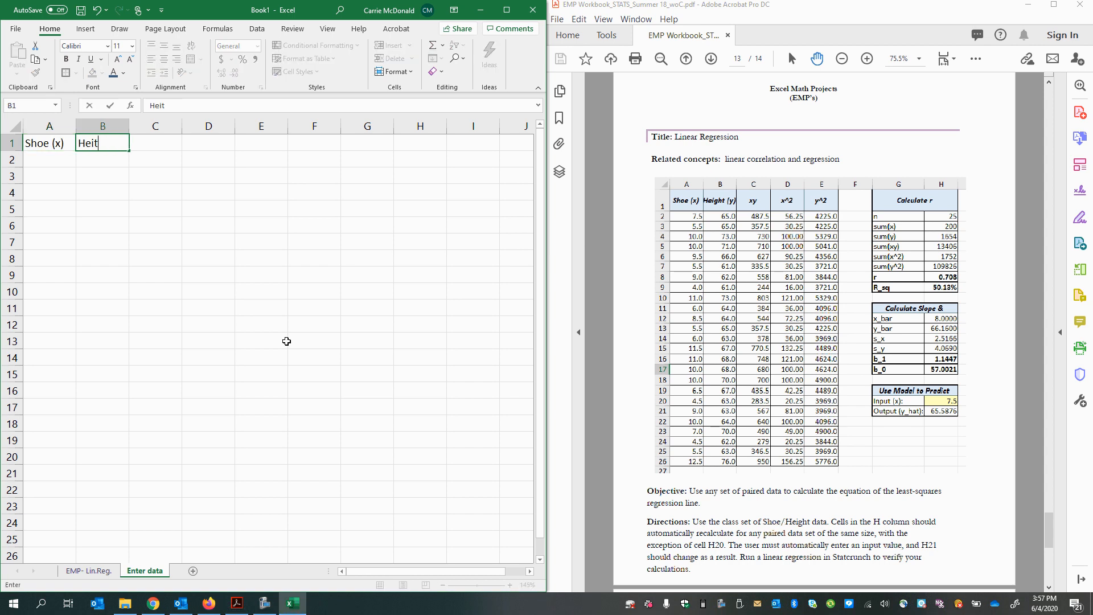
{"action": "type", "text": "ight(y"}
{"action": "key", "text": "Return"}
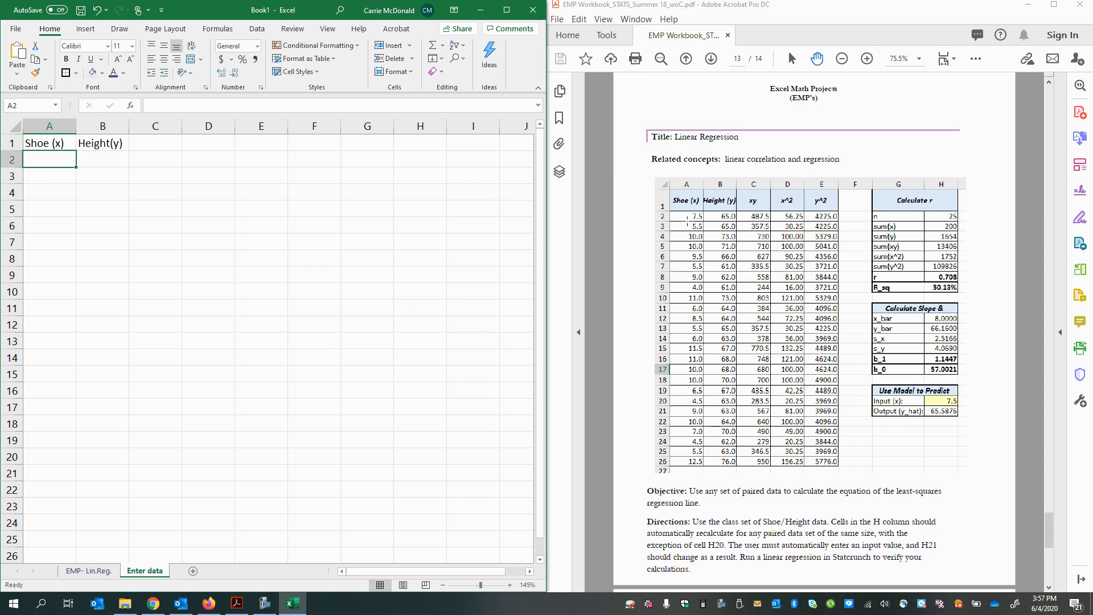
{"action": "left_click", "coordinate": [48, 179]}
{"action": "left_click", "coordinate": [45, 193]}
{"action": "left_click", "coordinate": [38, 216]}
{"action": "left_click", "coordinate": [44, 243]}
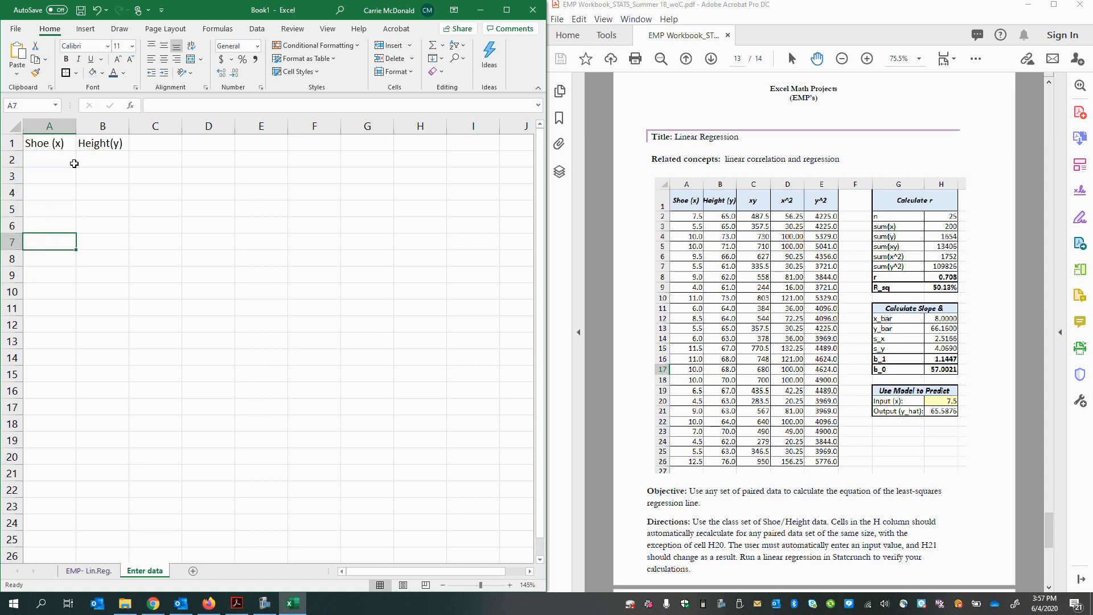
{"action": "left_click", "coordinate": [41, 157]}
{"action": "left_click", "coordinate": [39, 181]}
{"action": "left_click", "coordinate": [39, 205]}
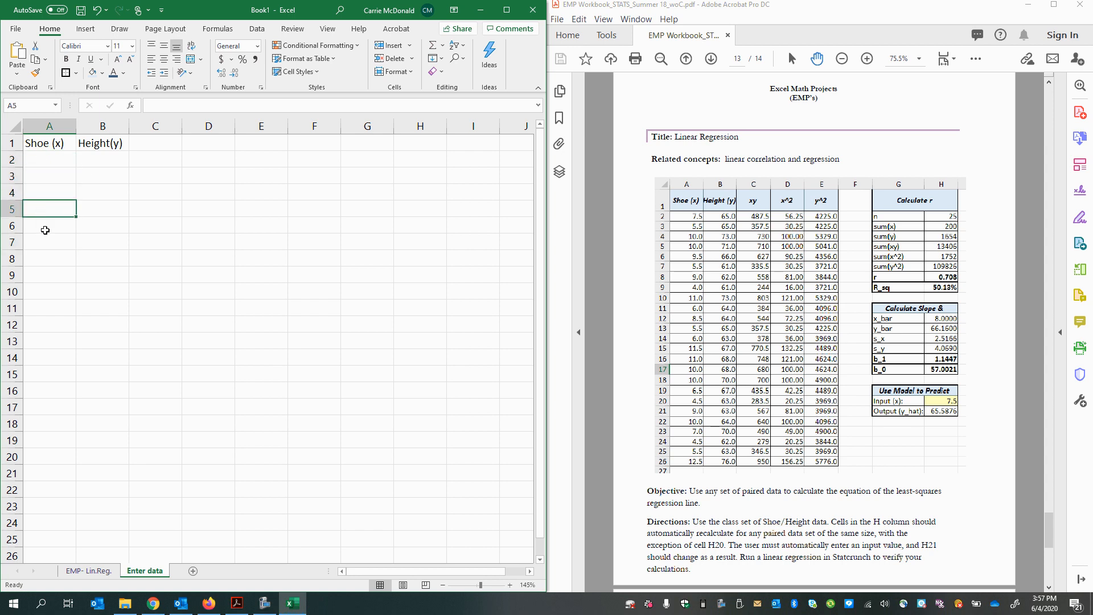
{"action": "left_click", "coordinate": [44, 230]}
{"action": "left_click", "coordinate": [35, 128]}
{"action": "left_click", "coordinate": [102, 126]}
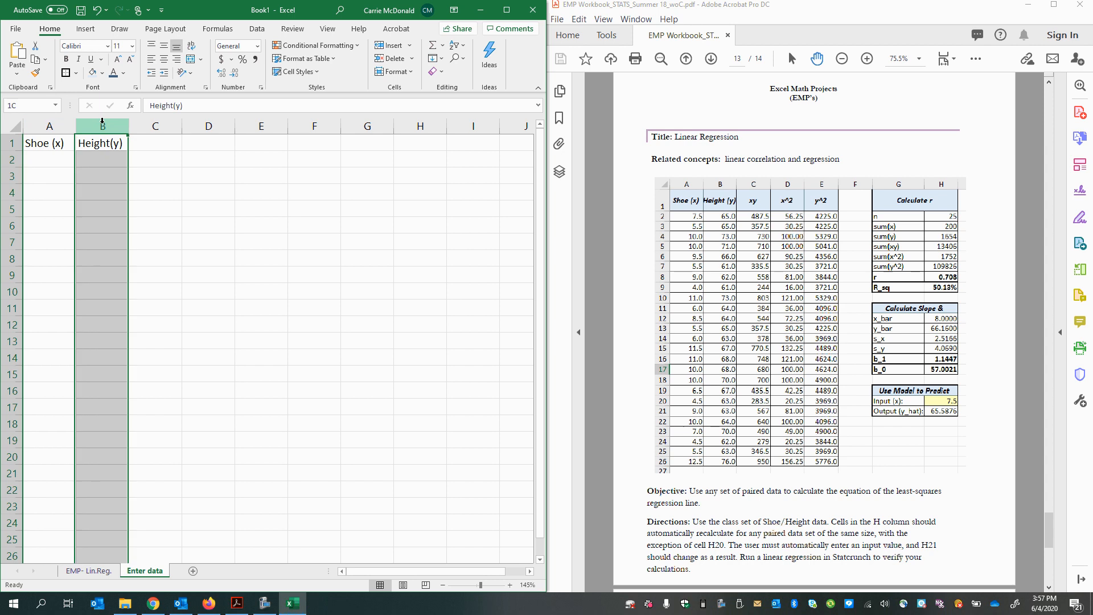
{"action": "left_click", "coordinate": [154, 126]}
{"action": "left_click", "coordinate": [208, 125]}
{"action": "left_click", "coordinate": [261, 126]}
{"action": "left_click", "coordinate": [314, 126]}
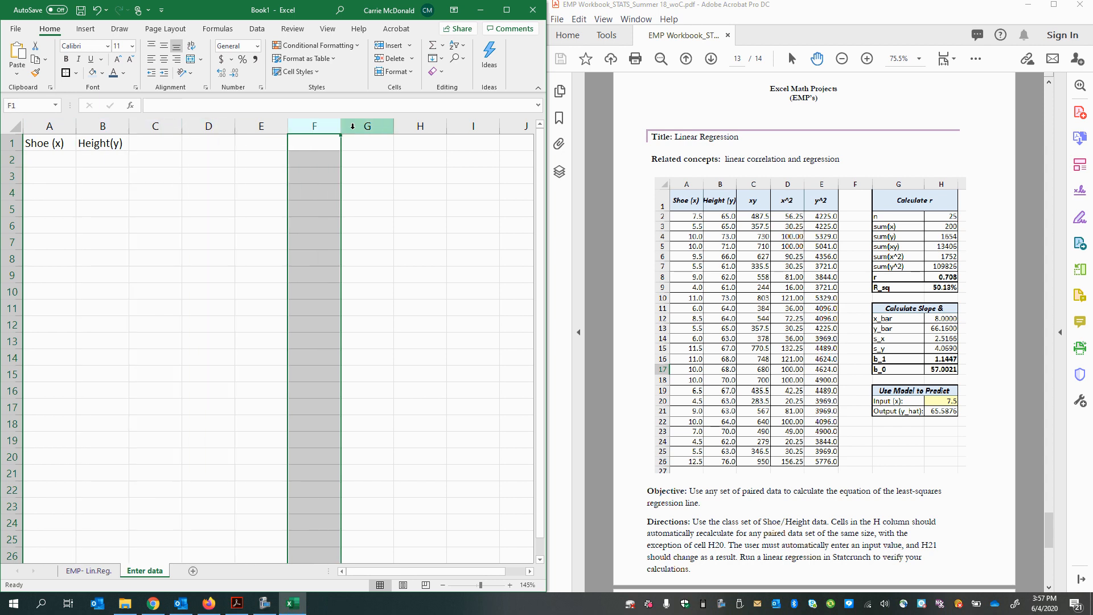
{"action": "left_click", "coordinate": [367, 126]}
{"action": "left_click", "coordinate": [10, 143]}
{"action": "left_click", "coordinate": [7, 159]}
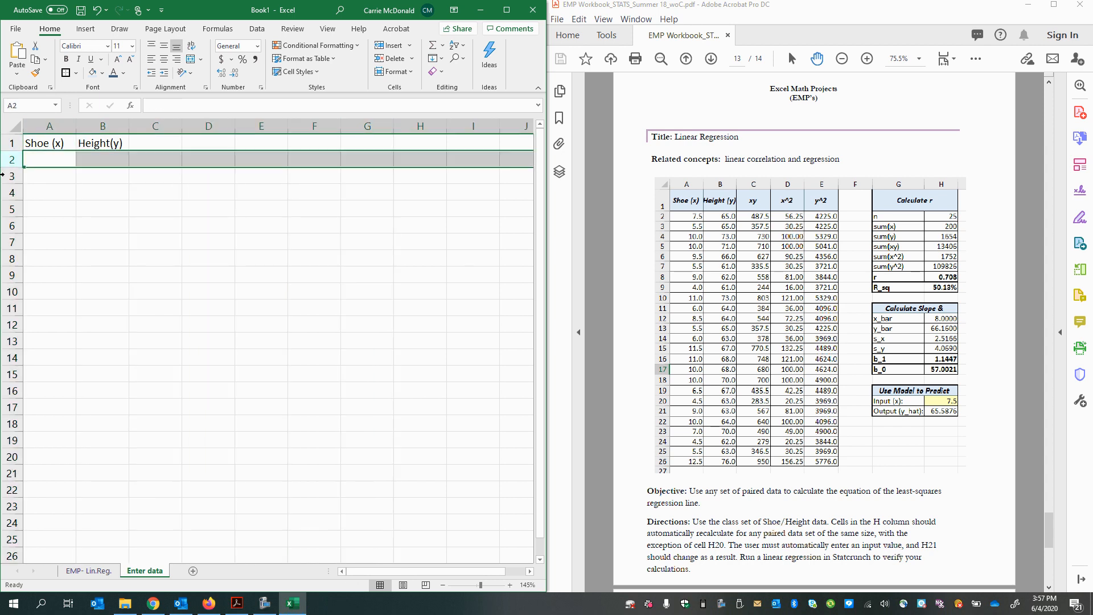
{"action": "left_click", "coordinate": [5, 176]}
{"action": "left_click", "coordinate": [3, 193]}
{"action": "left_click", "coordinate": [53, 162]}
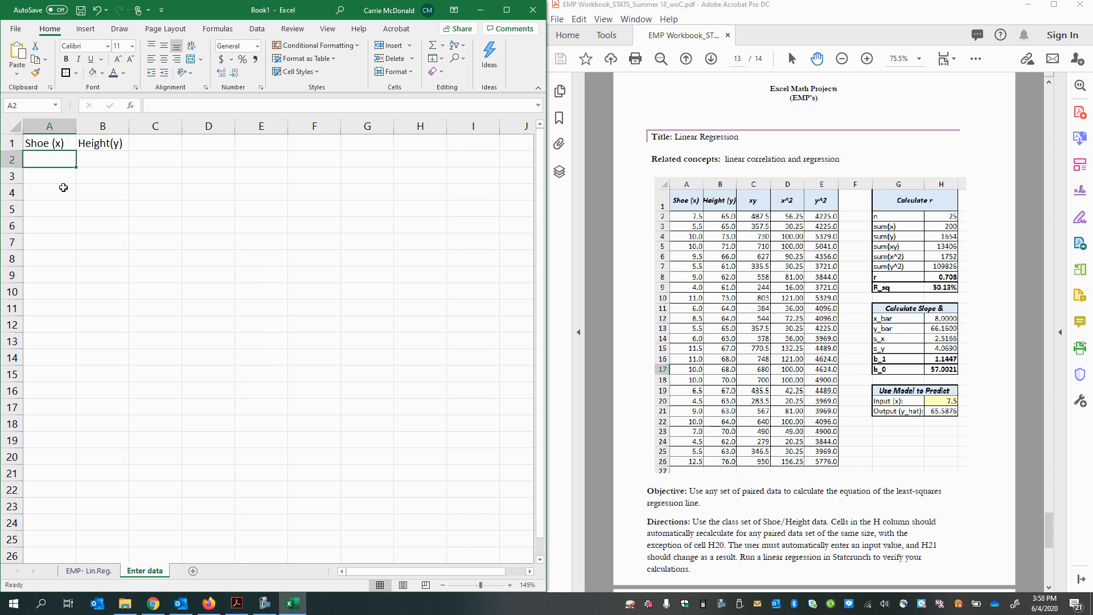
Step: Enter the first four shoe sizes 7.5, 5.5, 10 and 10 in cells A2 to A5
{"action": "left_click", "coordinate": [85, 142]}
{"action": "left_click", "coordinate": [31, 165]}
{"action": "type", "text": "7.5"}
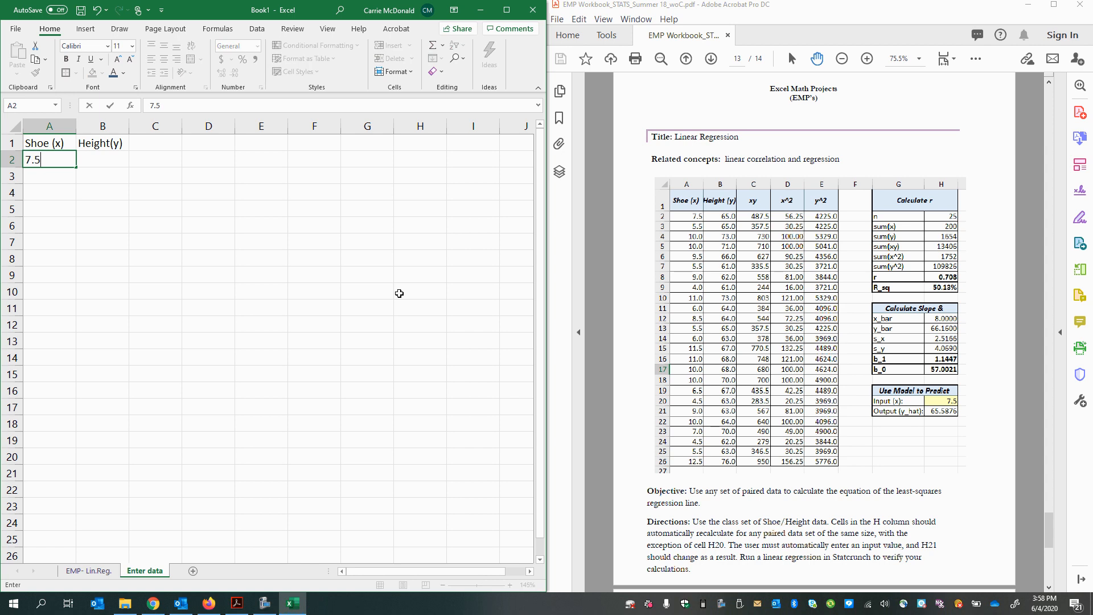
{"action": "key", "text": "Return"}
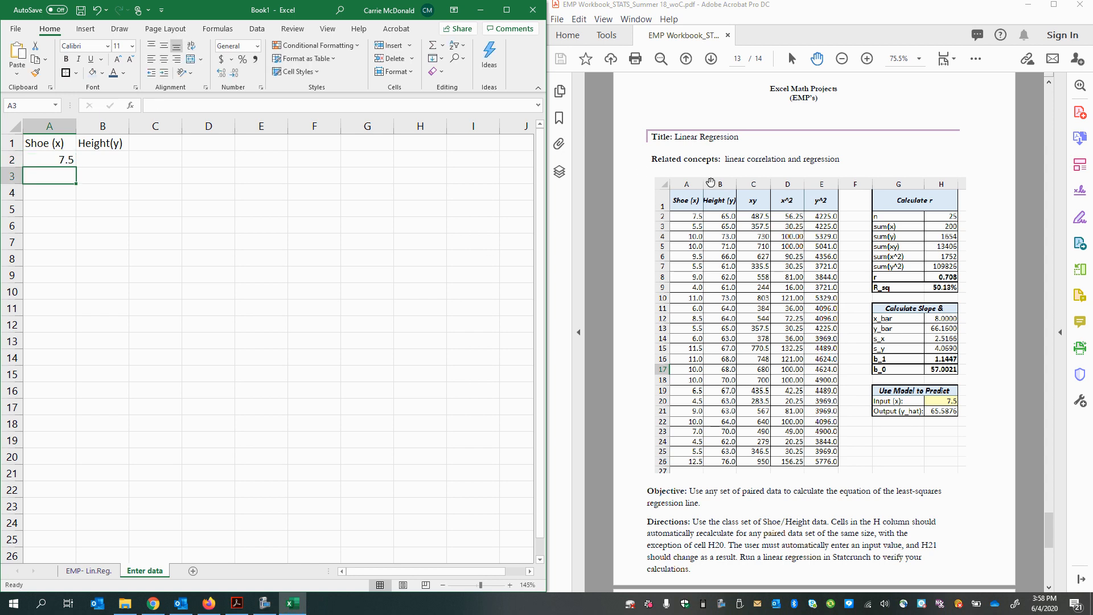
{"action": "type", "text": "5.5"}
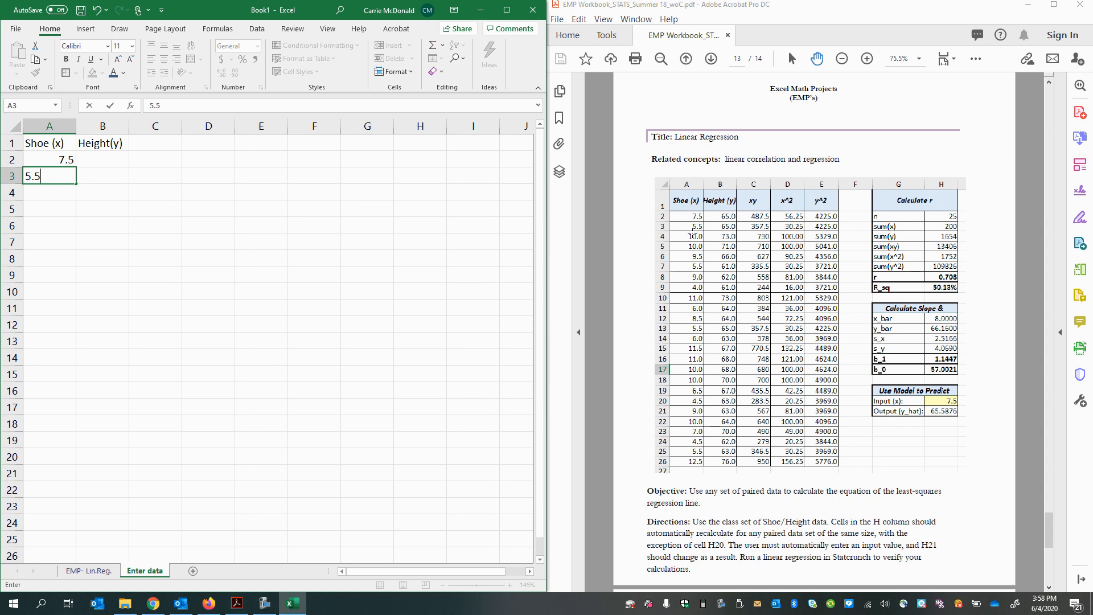
{"action": "key", "text": "Return"}
{"action": "type", "text": "10."}
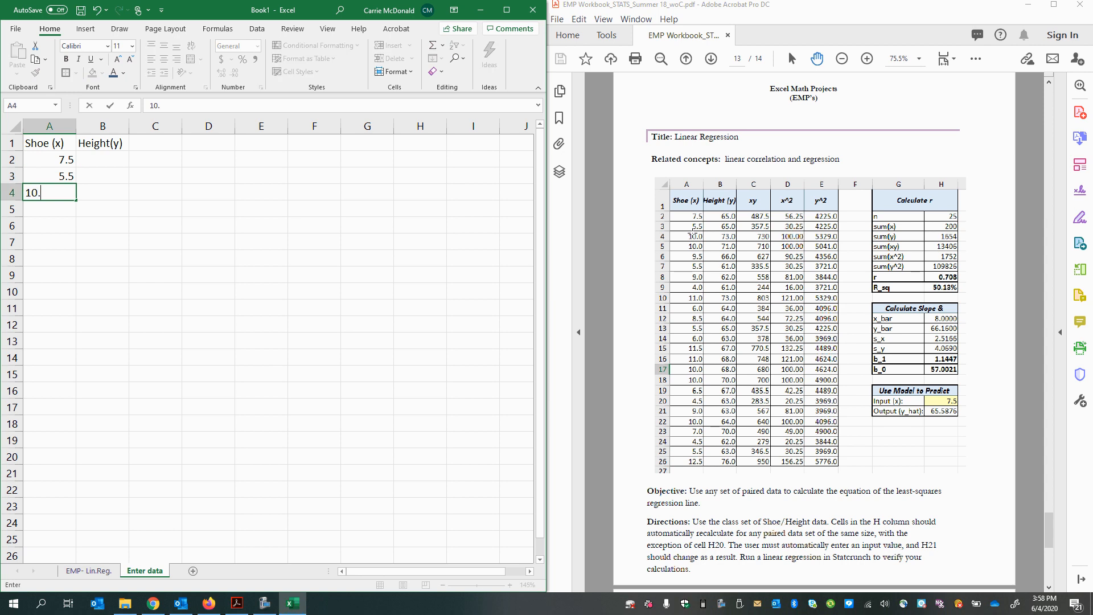
{"action": "key", "text": "Return"}
{"action": "type", "text": "10."}
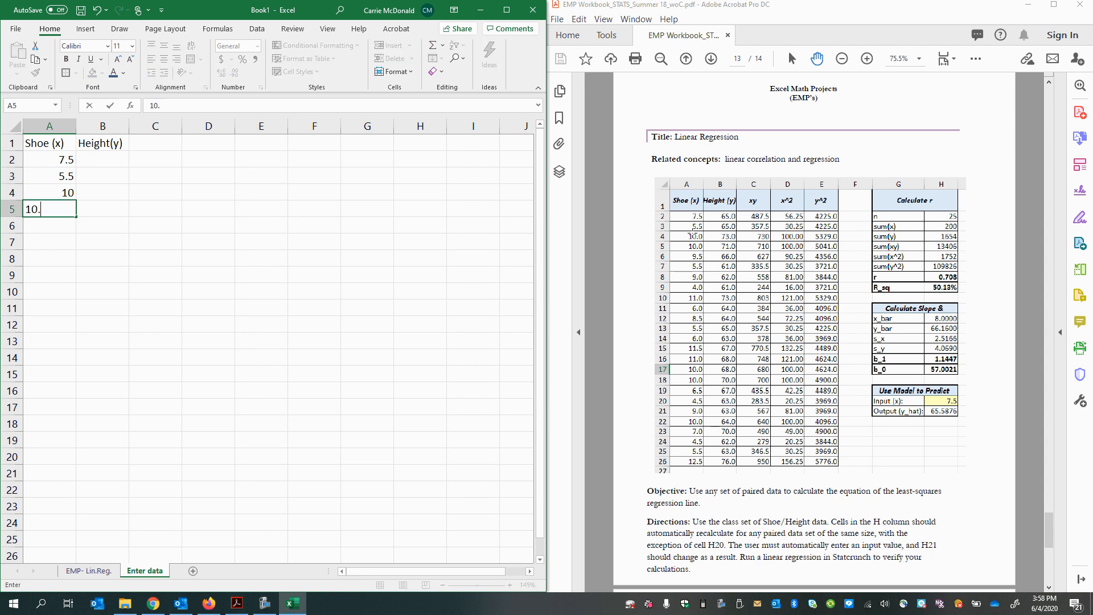
{"action": "key", "text": "Return"}
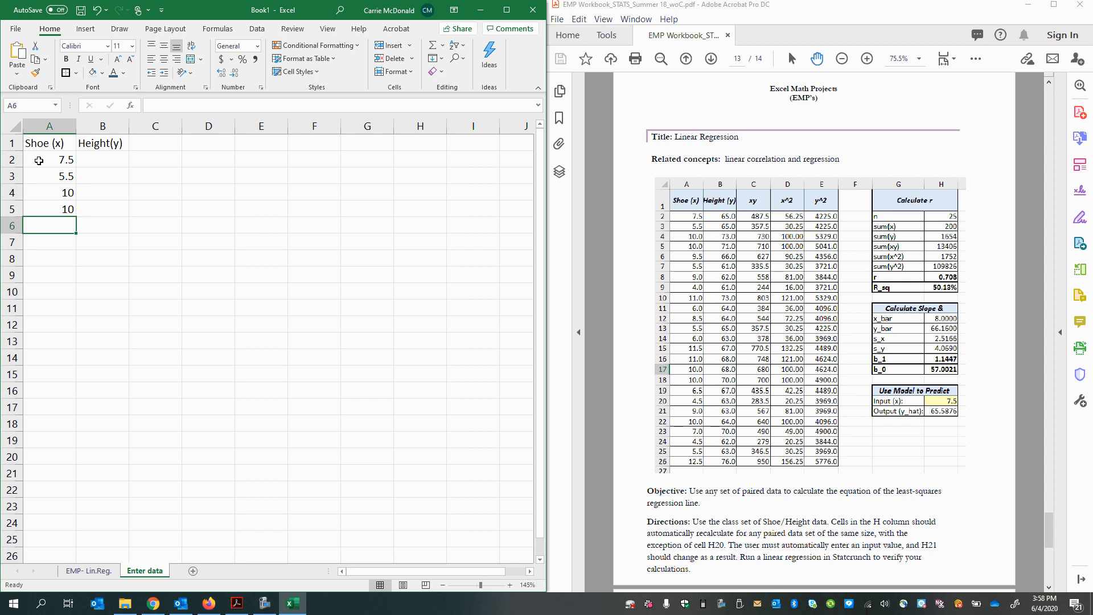
Step: Compare the shoe sizes entered in A2:A5 with the Shoe (x) column of the PDF's example table
{"action": "left_click_drag", "start_coordinate": [40, 160], "coordinate": [46, 212]}
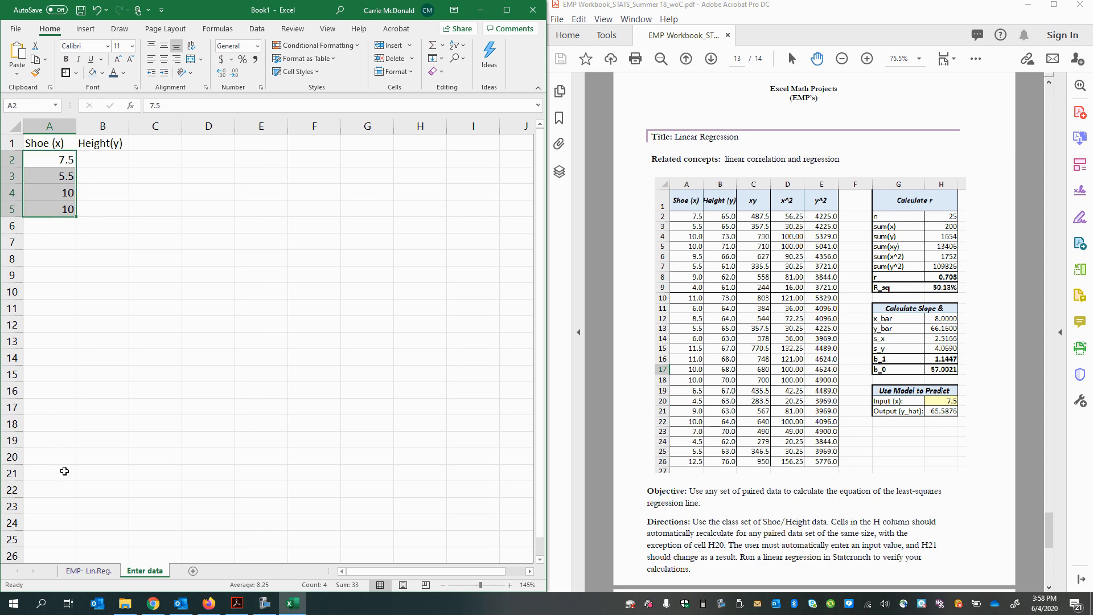
{"action": "left_click", "coordinate": [687, 225]}
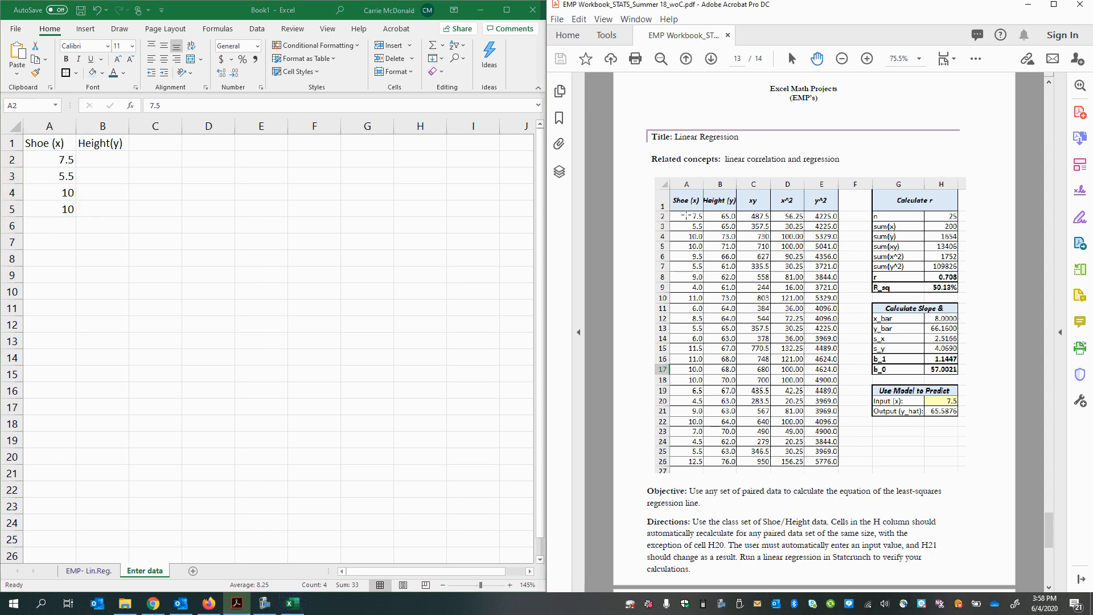
{"action": "left_click", "coordinate": [687, 234]}
{"action": "left_click", "coordinate": [695, 296]}
{"action": "left_click", "coordinate": [668, 470]}
{"action": "left_click", "coordinate": [699, 240]}
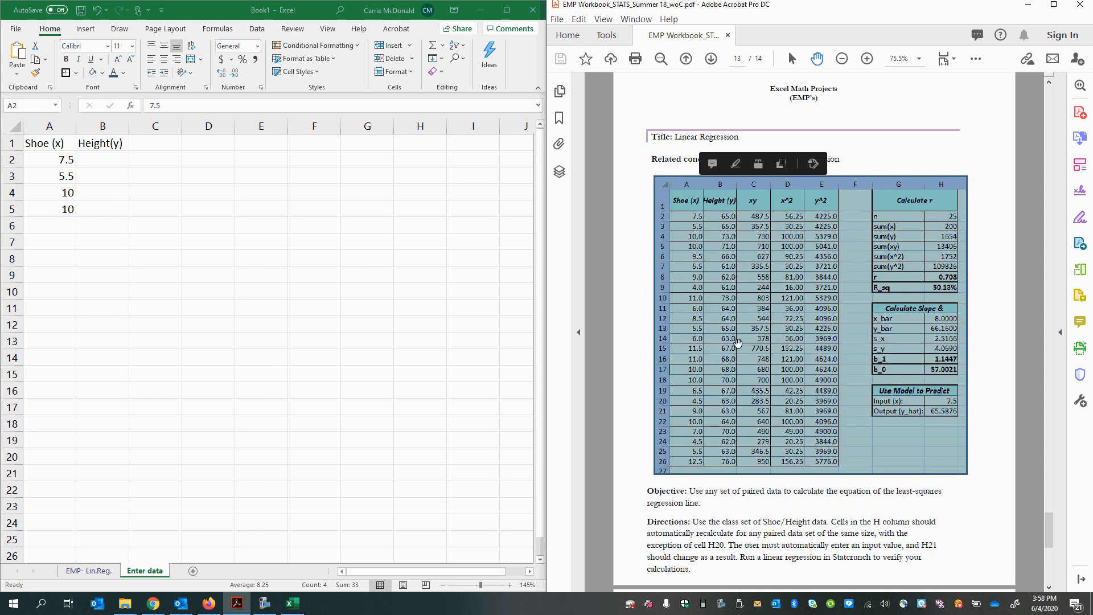
{"action": "left_click", "coordinate": [738, 344]}
{"action": "left_click", "coordinate": [30, 229]}
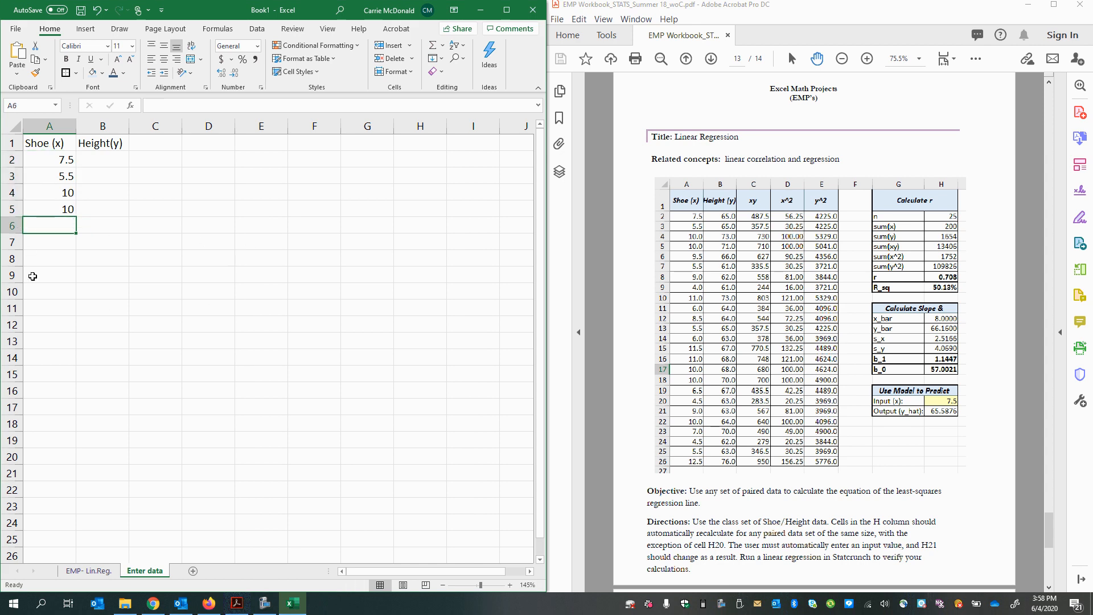
{"action": "left_click", "coordinate": [62, 455]}
{"action": "left_click", "coordinate": [695, 285]}
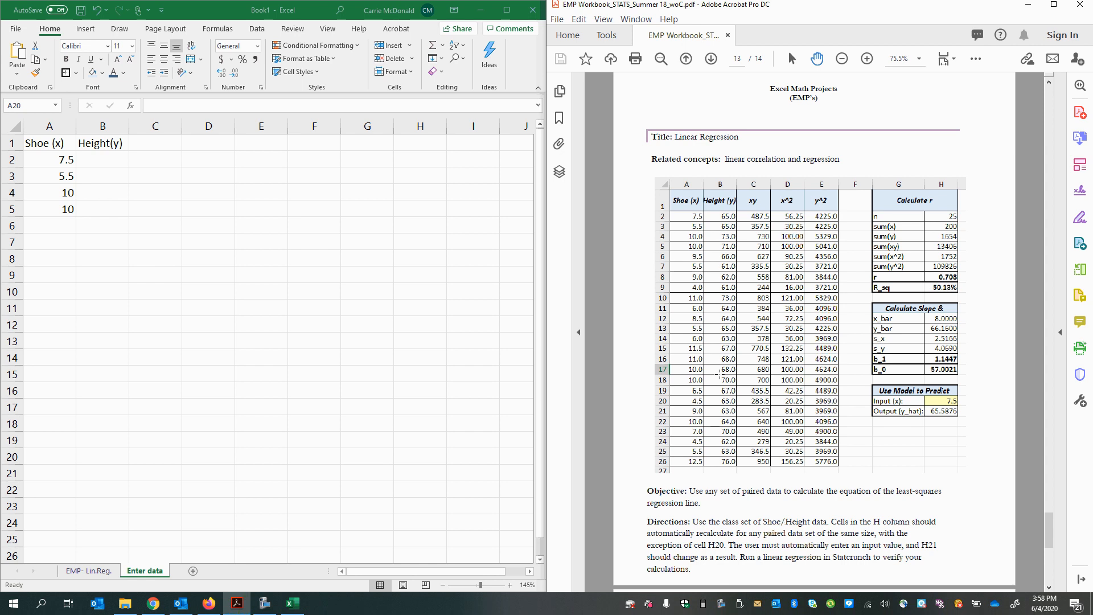
Step: Open the EMP- Lin.Reg. worksheet
{"action": "left_click", "coordinate": [85, 572]}
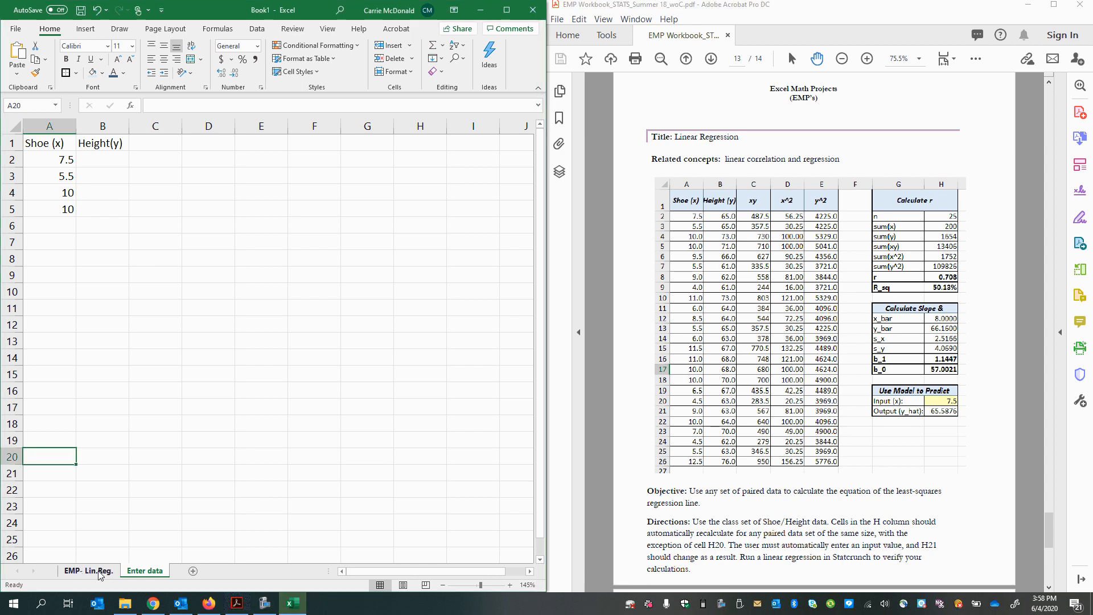
Step: Enter the column headers "Shoe (x)" in A1 and "Height (Y)" in B1 of the EMP- Lin.Reg. worksheet
{"action": "left_click", "coordinate": [104, 570]}
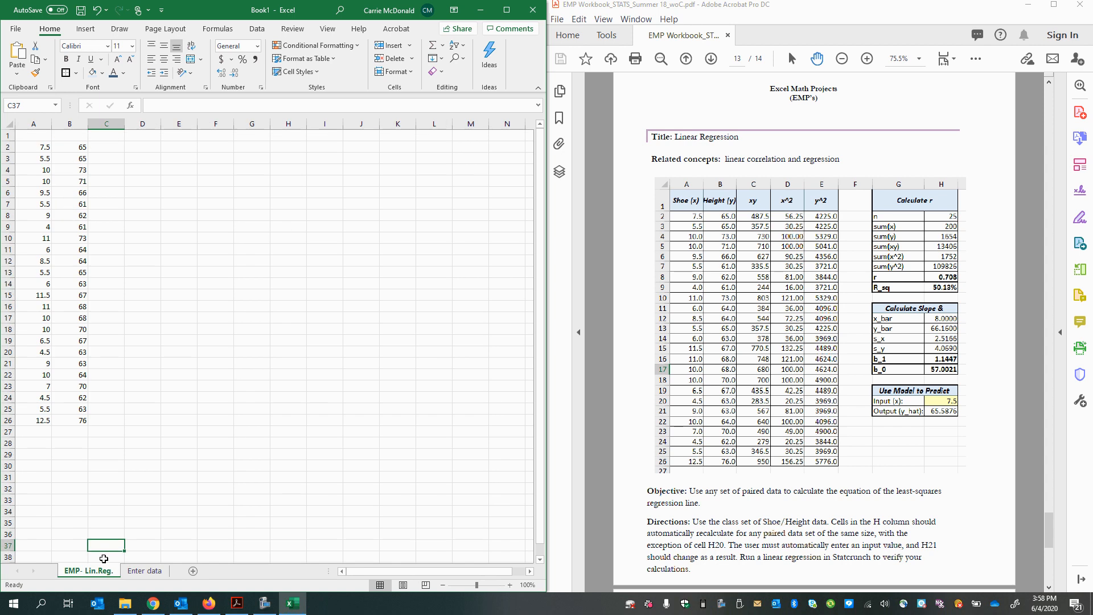
{"action": "key", "text": "ctrl+Home"}
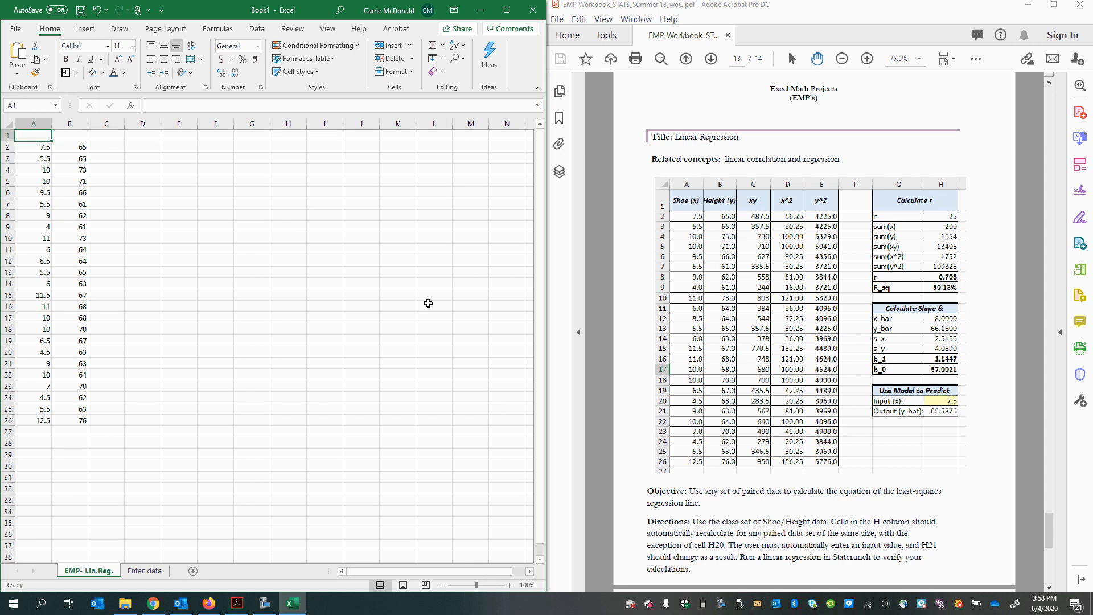
{"action": "type", "text": "x"}
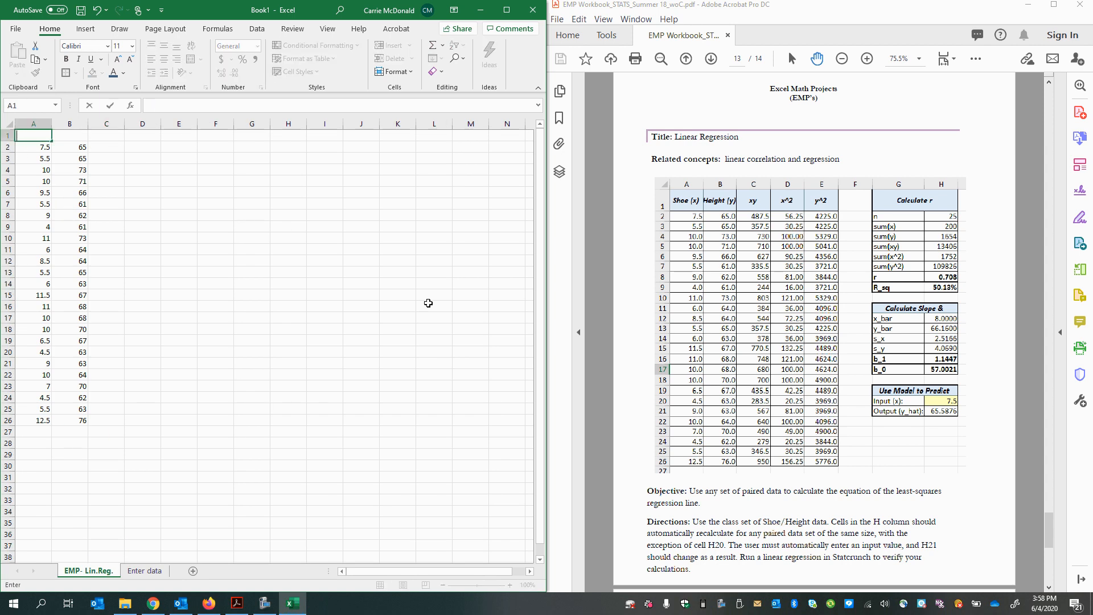
{"action": "type", "text": "Shoe (x)"}
{"action": "key", "text": "Tab"}
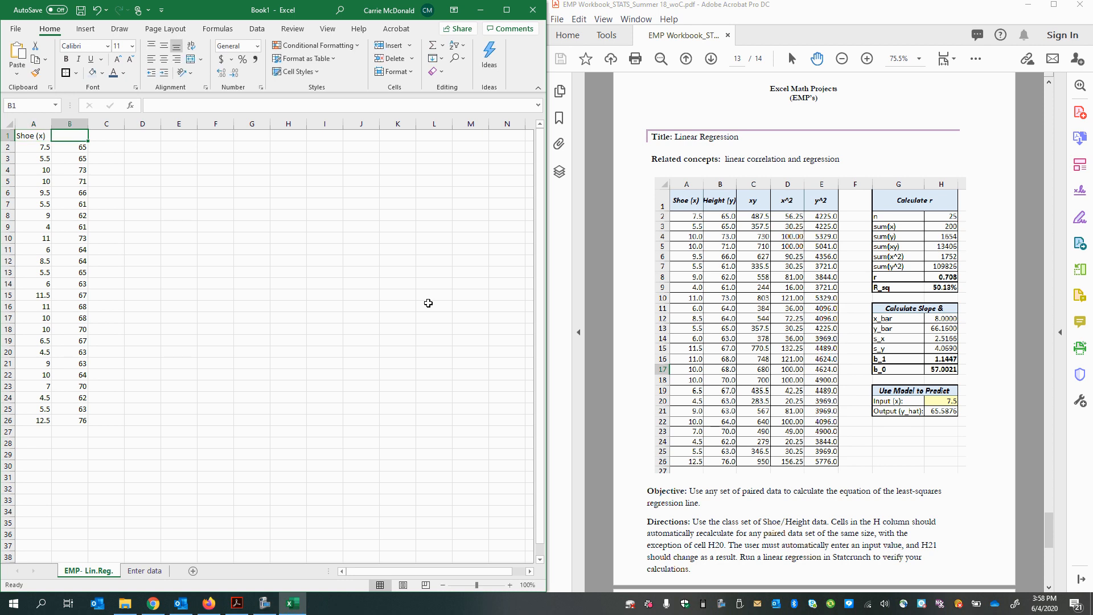
{"action": "type", "text": "Height (Y"}
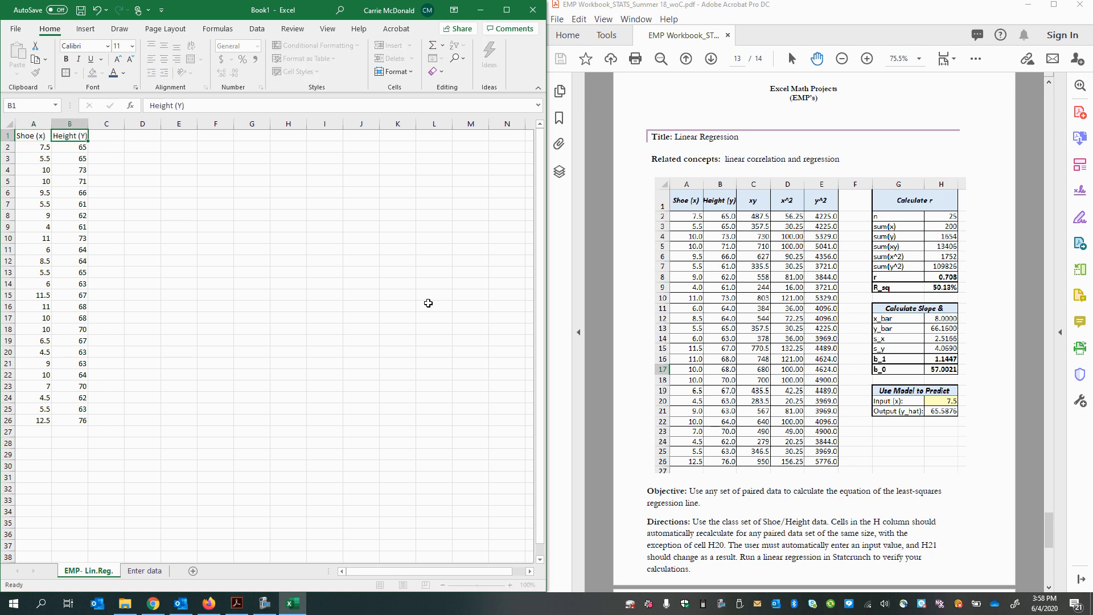
{"action": "key", "text": "Tab"}
Step: Enter the column headers "xy", "x^2" and "y^2" in cells C1, D1 and E1
{"action": "type", "text": "xy"}
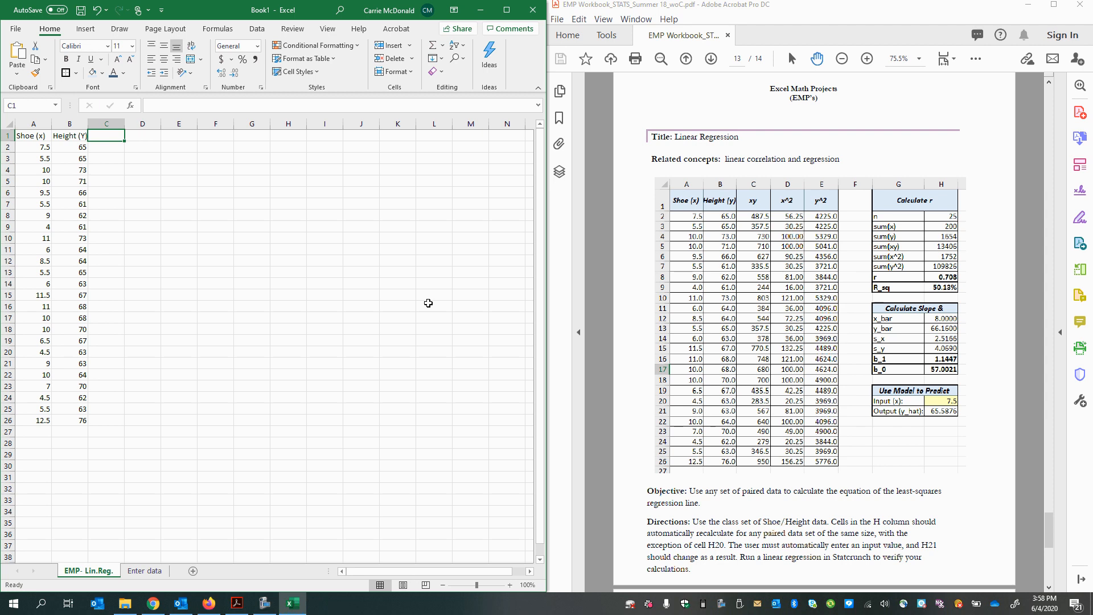
{"action": "key", "text": "Tab"}
{"action": "type", "text": "x"}
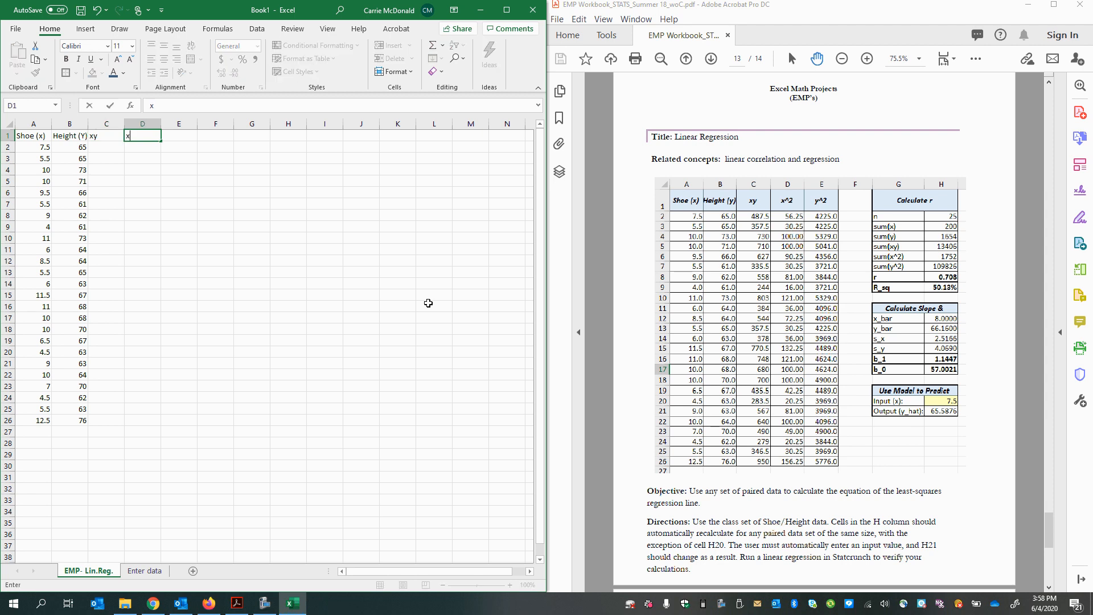
{"action": "type", "text": "^2"}
{"action": "key", "text": "Tab"}
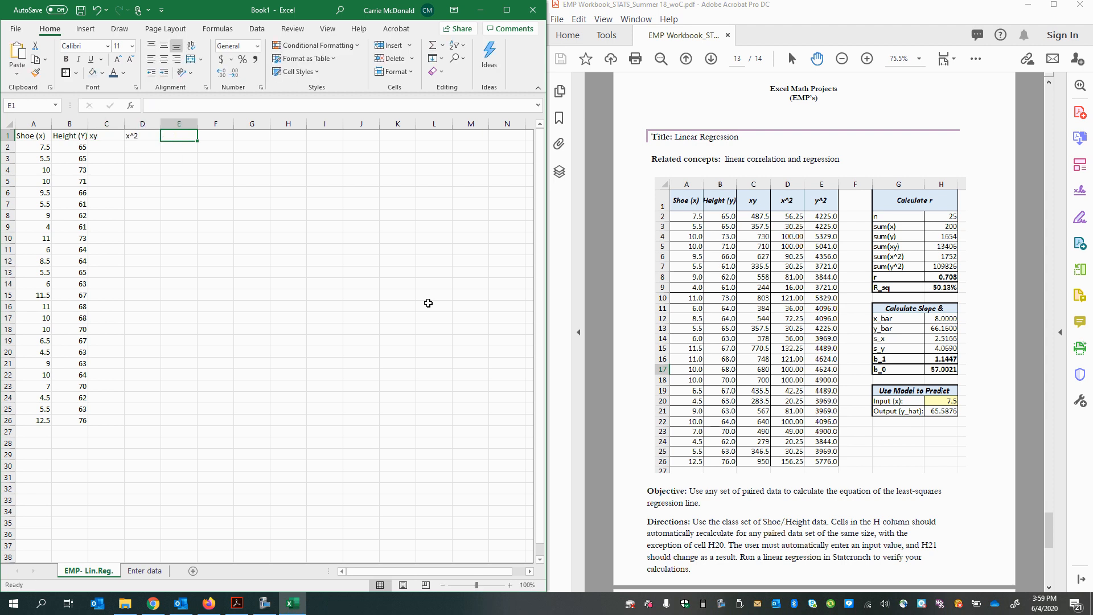
{"action": "type", "text": "y^"}
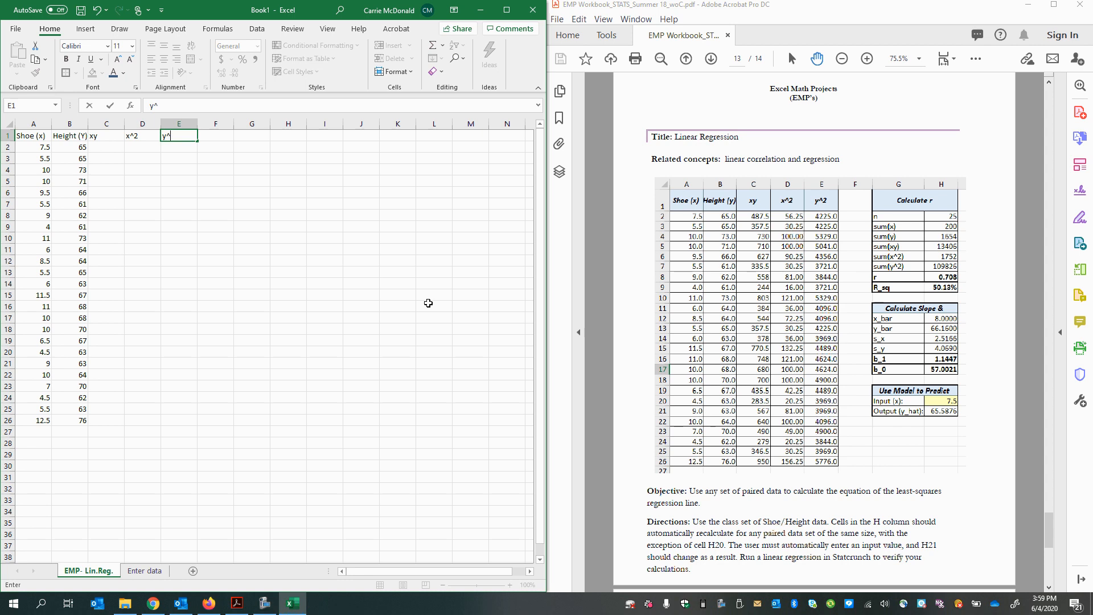
{"action": "type", "text": "2"}
{"action": "key", "text": "Return"}
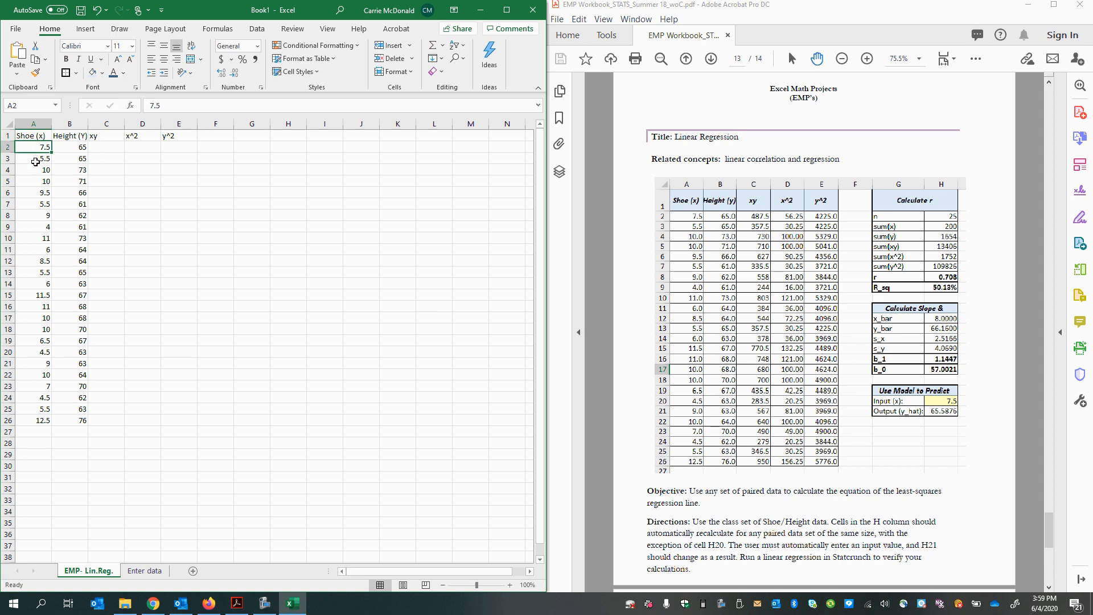
Step: Compare the shoe sizes in A2:A26 row by row with the Shoe (x) column of the PDF's example table
{"action": "left_click", "coordinate": [696, 221]}
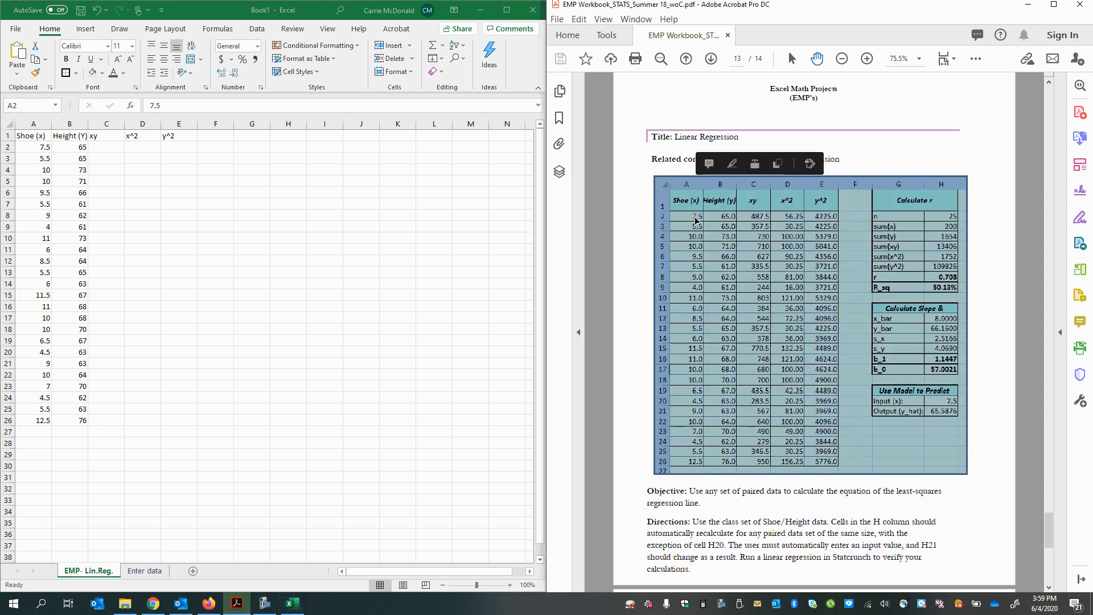
{"action": "left_click", "coordinate": [33, 148]}
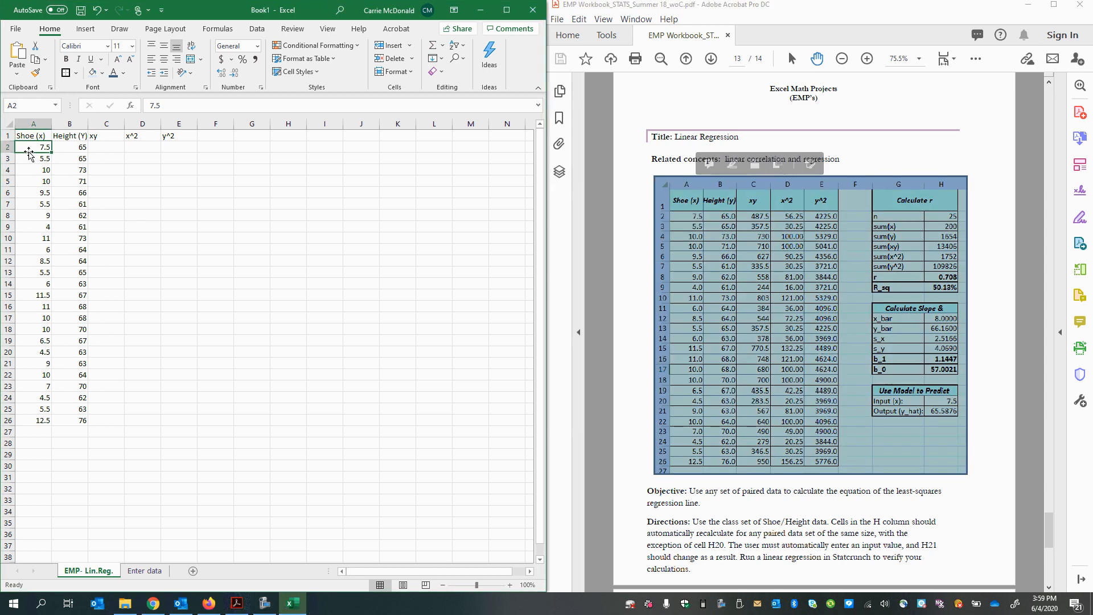
{"action": "left_click", "coordinate": [702, 228]}
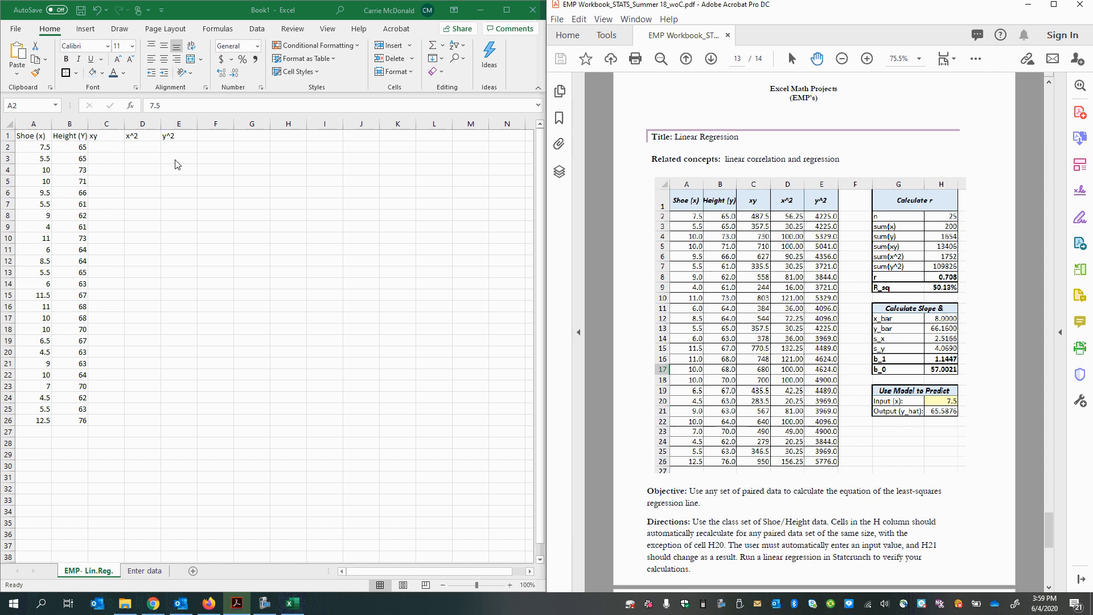
{"action": "left_click", "coordinate": [34, 148]}
{"action": "key", "text": "Down"}
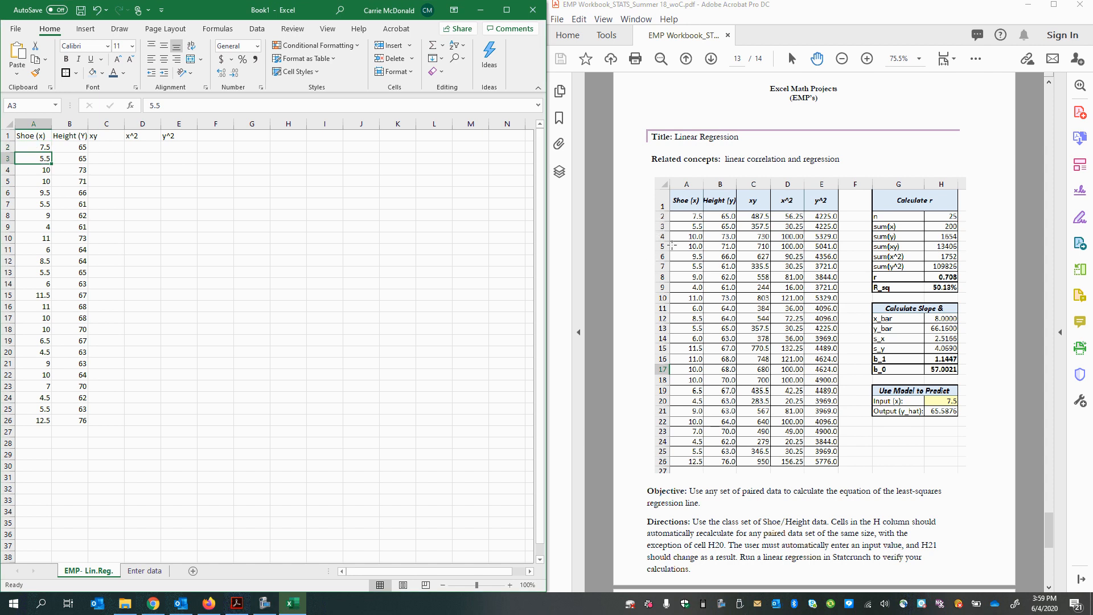
{"action": "key", "text": "Down"}
{"action": "key", "text": "Down"}
{"action": "key", "text": "Down"}
{"action": "key", "text": "Down"}
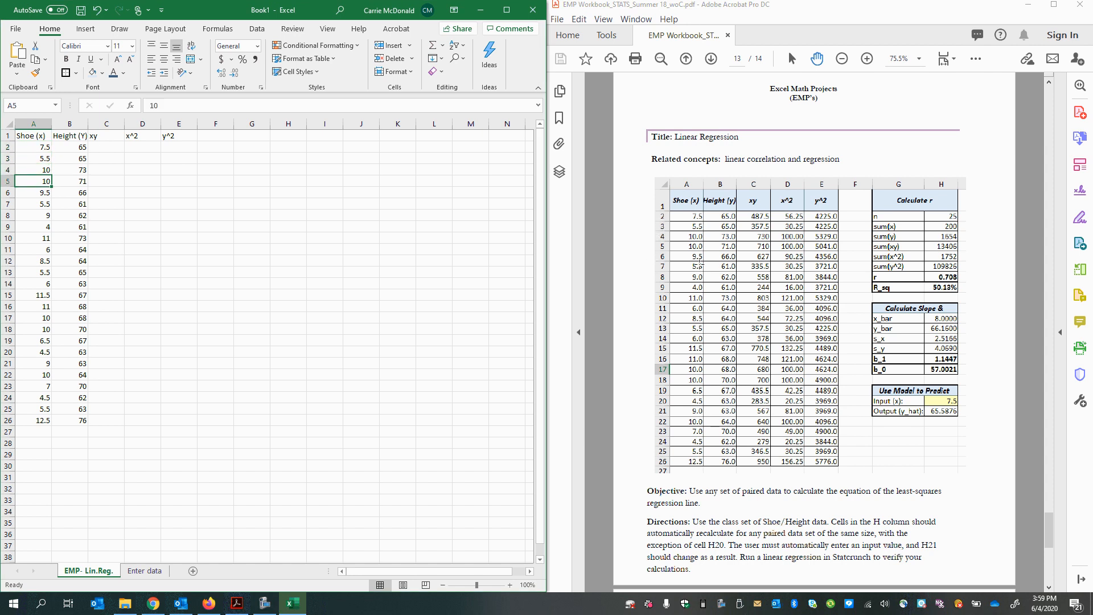
{"action": "key", "text": "Down"}
{"action": "key", "text": "Down"}
{"action": "key", "text": "Down"}
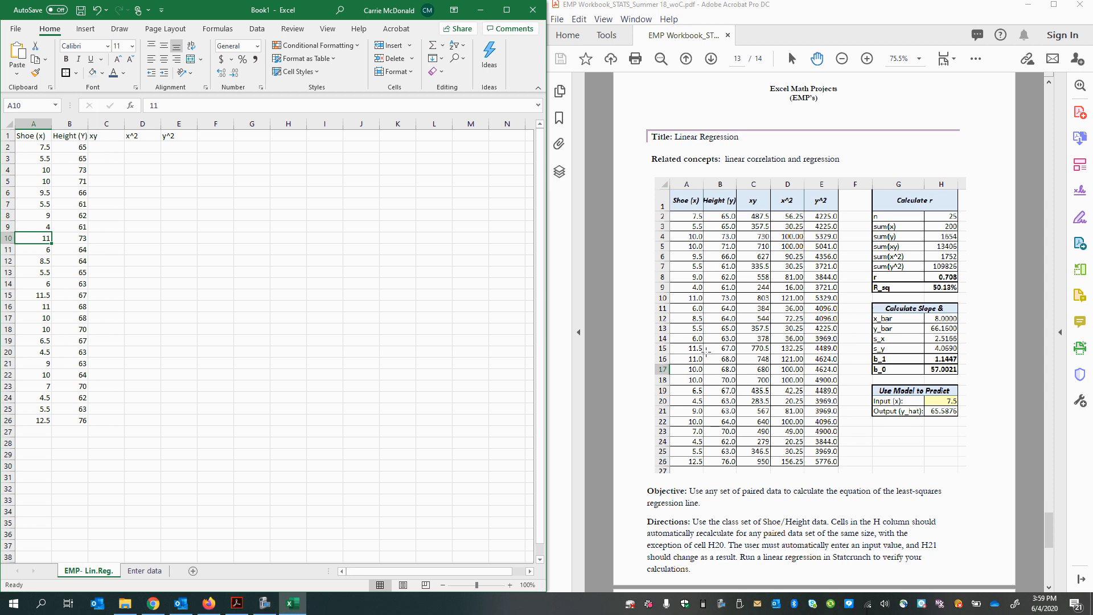
{"action": "key", "text": "Down"}
{"action": "key", "text": "Down"}
{"action": "key", "text": "Down"}
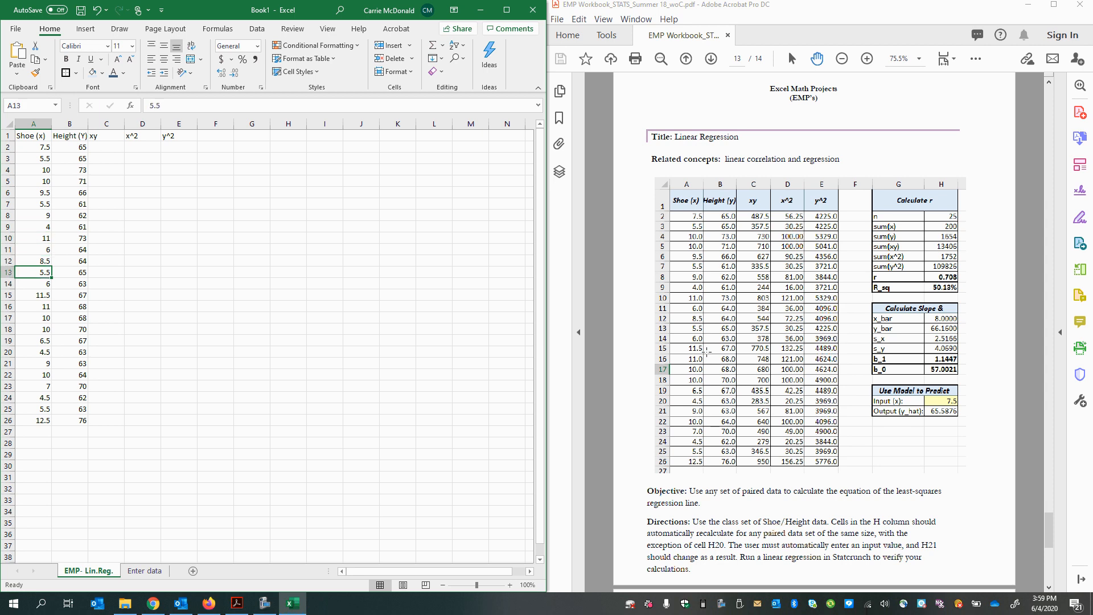
{"action": "key", "text": "Down"}
{"action": "key", "text": "Down"}
{"action": "key", "text": "Down"}
{"action": "key", "text": "Down"}
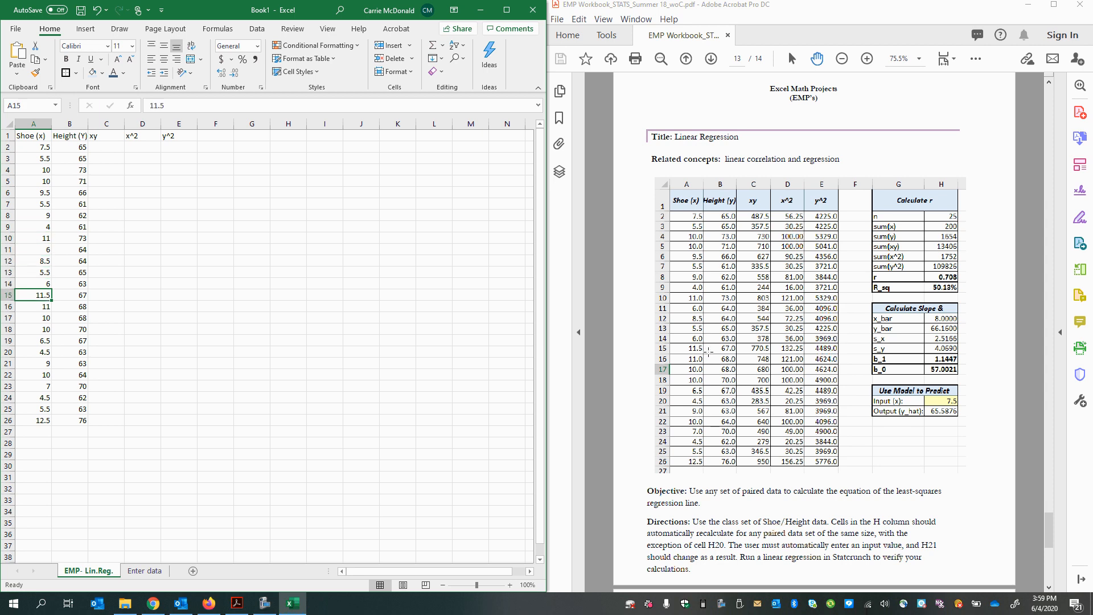
{"action": "key", "text": "Down"}
{"action": "key", "text": "Down"}
{"action": "key", "text": "Down"}
{"action": "key", "text": "Down"}
{"action": "key", "text": "Down"}
{"action": "key", "text": "Down"}
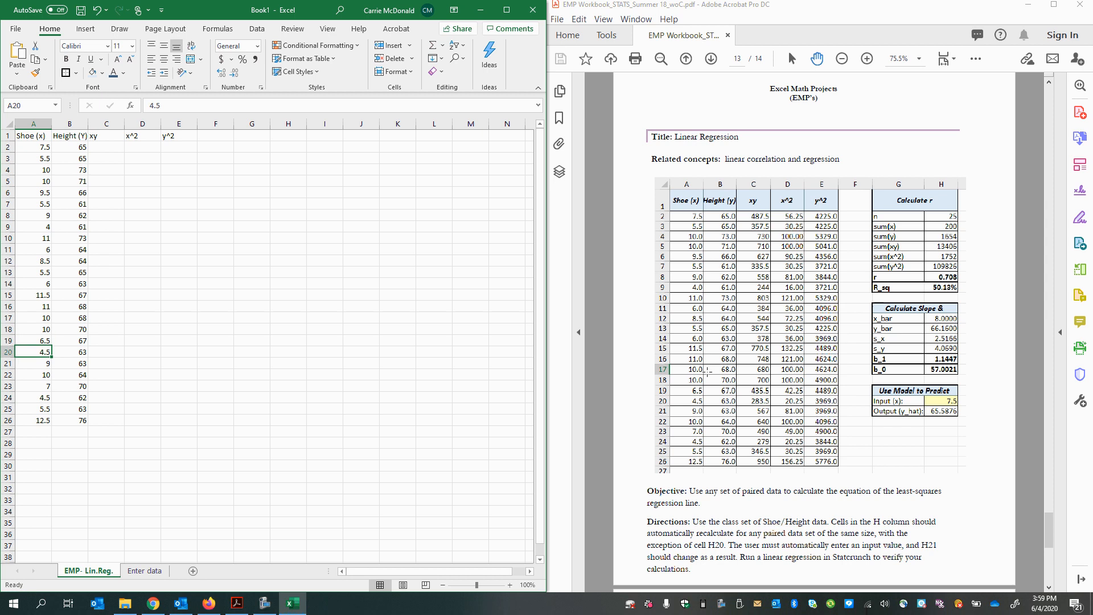
{"action": "key", "text": "Down"}
{"action": "key", "text": "Down"}
{"action": "key", "text": "Down"}
{"action": "key", "text": "Down"}
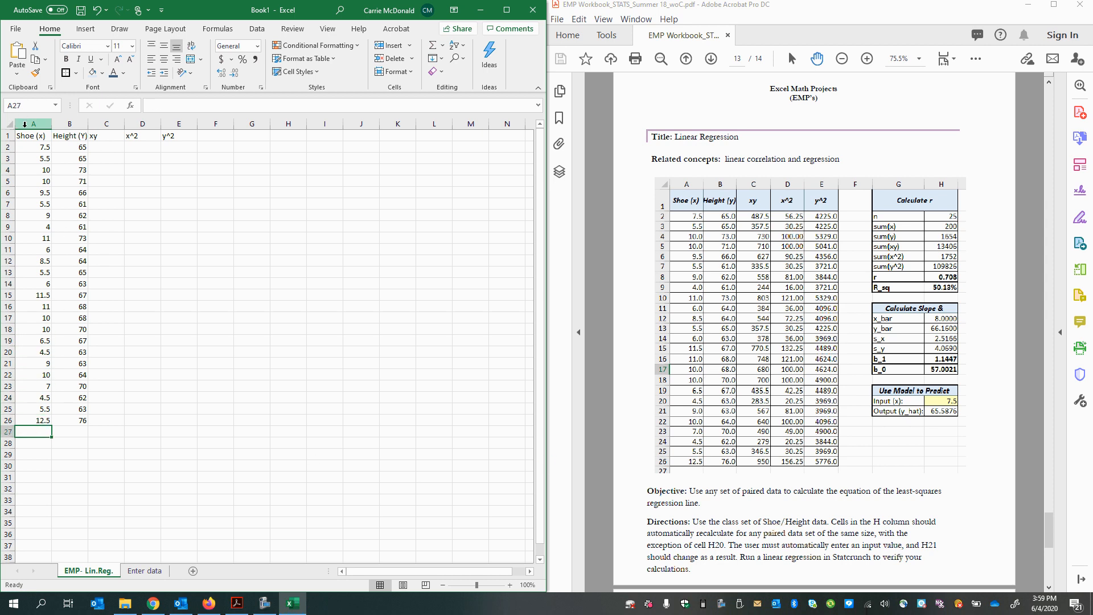
{"action": "left_click", "coordinate": [25, 124]}
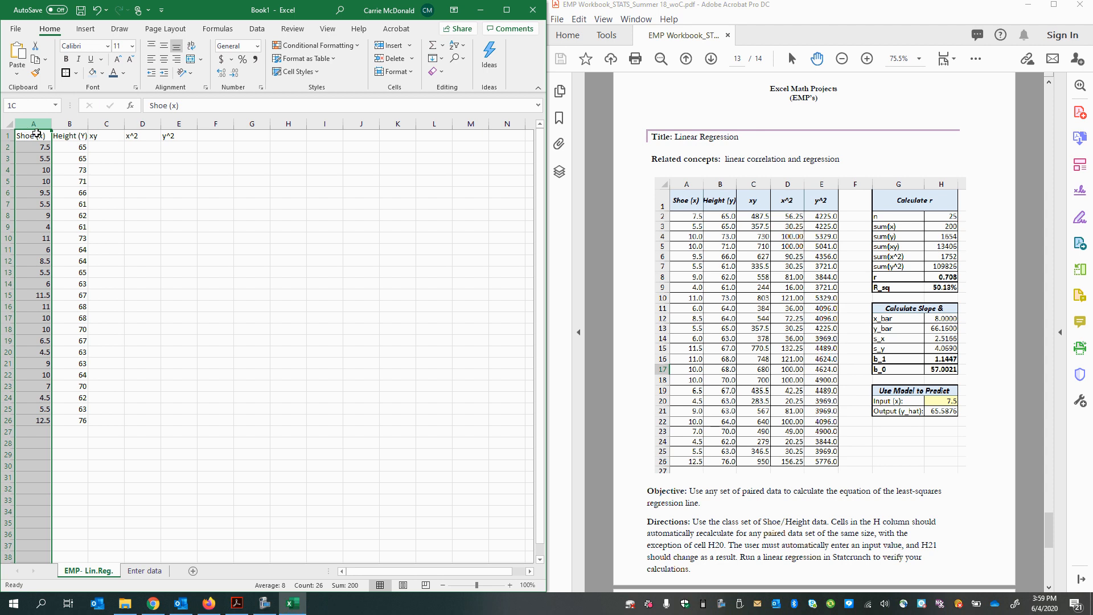
{"action": "left_click", "coordinate": [67, 191]}
{"action": "left_click", "coordinate": [104, 160]}
{"action": "left_click", "coordinate": [102, 149]}
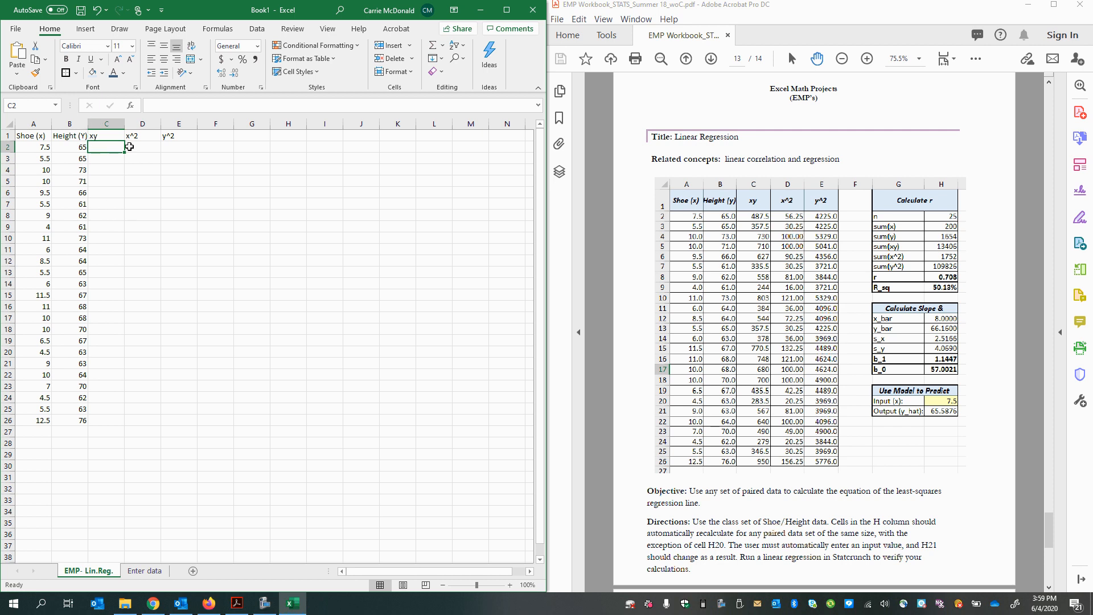
{"action": "left_click", "coordinate": [103, 155]}
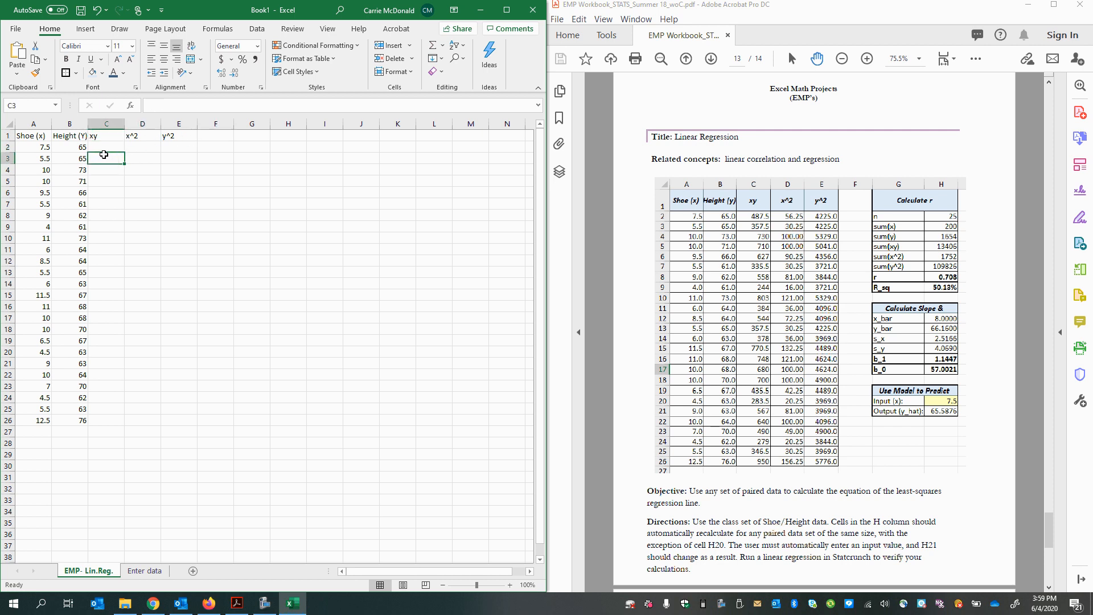
{"action": "left_click", "coordinate": [95, 136]}
{"action": "type", "text": "xy"}
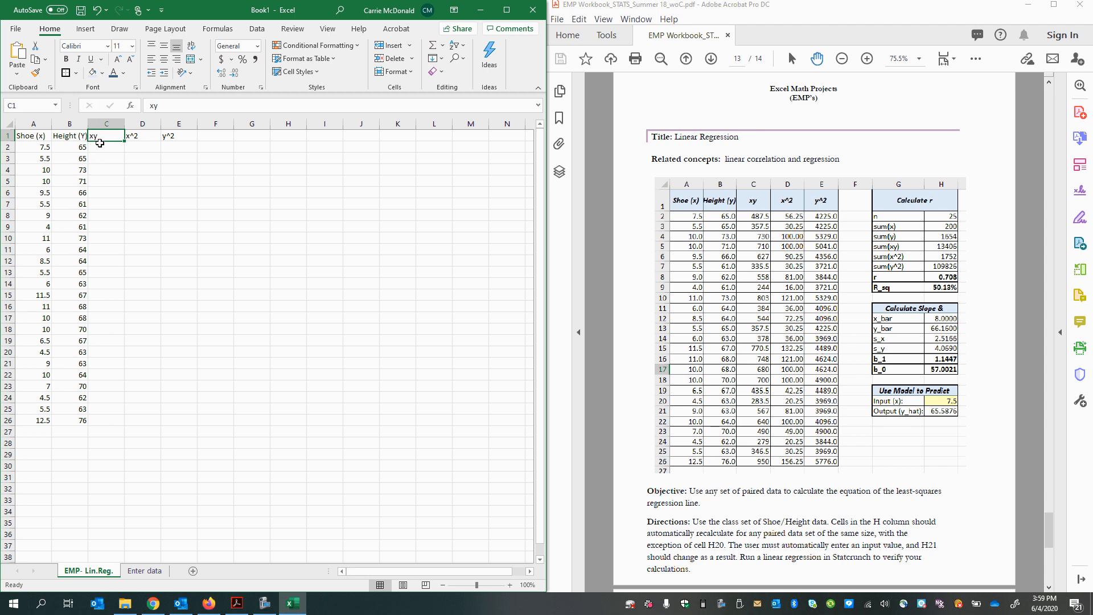
Step: Enter the formula =A2*B2 in cell C2 to multiply the first shoe size by its height
{"action": "left_click", "coordinate": [100, 143]}
{"action": "scroll", "coordinate": [102, 370], "scroll_direction": "up", "scroll_amount": 5, "text": "ctrl"}
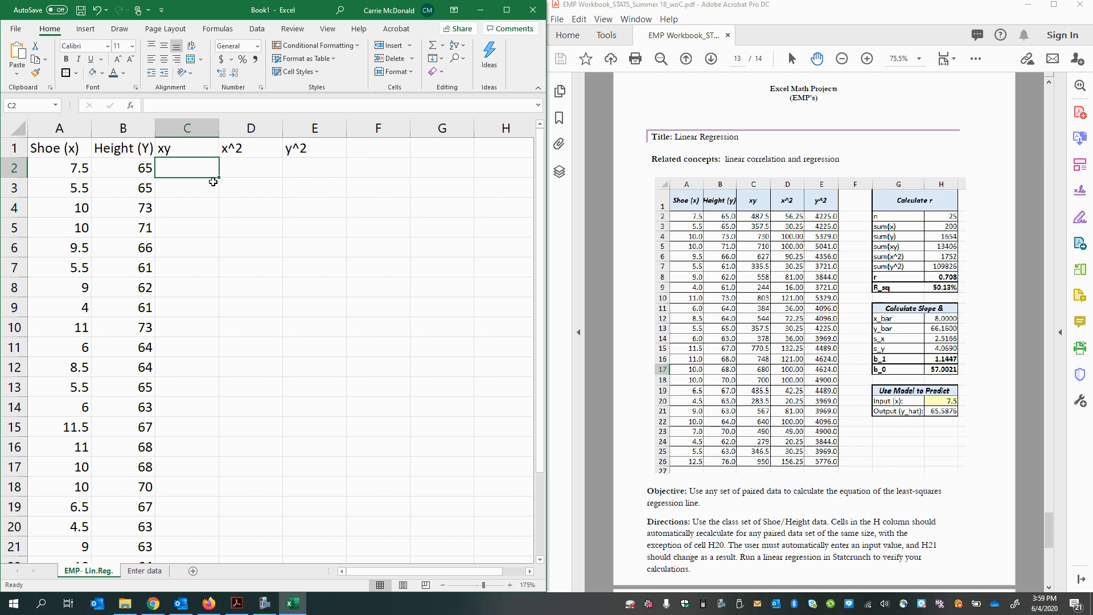
{"action": "double_click", "coordinate": [205, 163]}
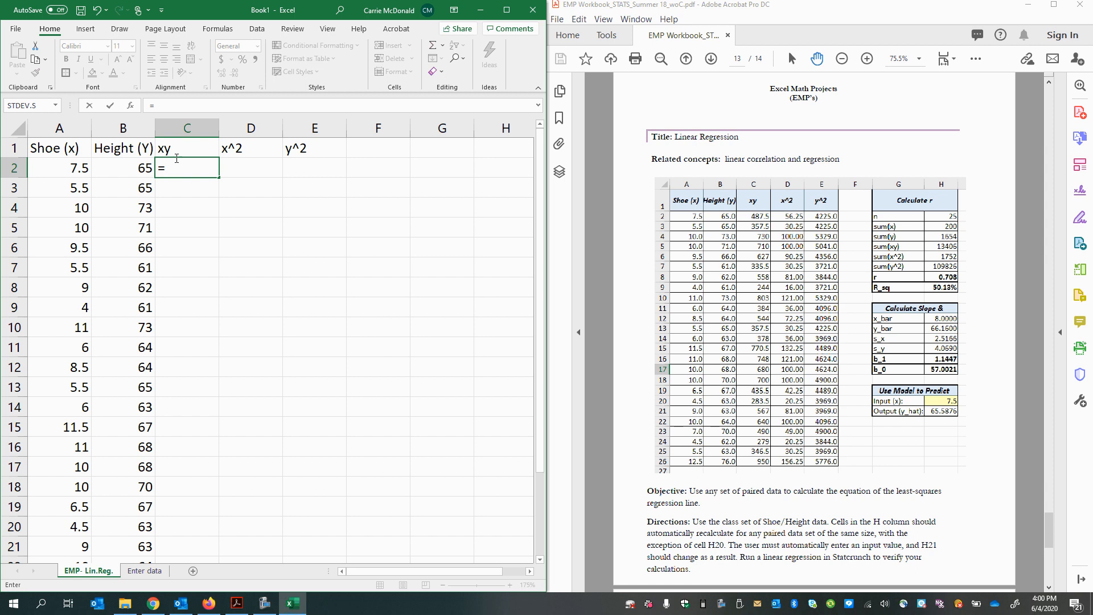
{"action": "left_click", "coordinate": [60, 171]}
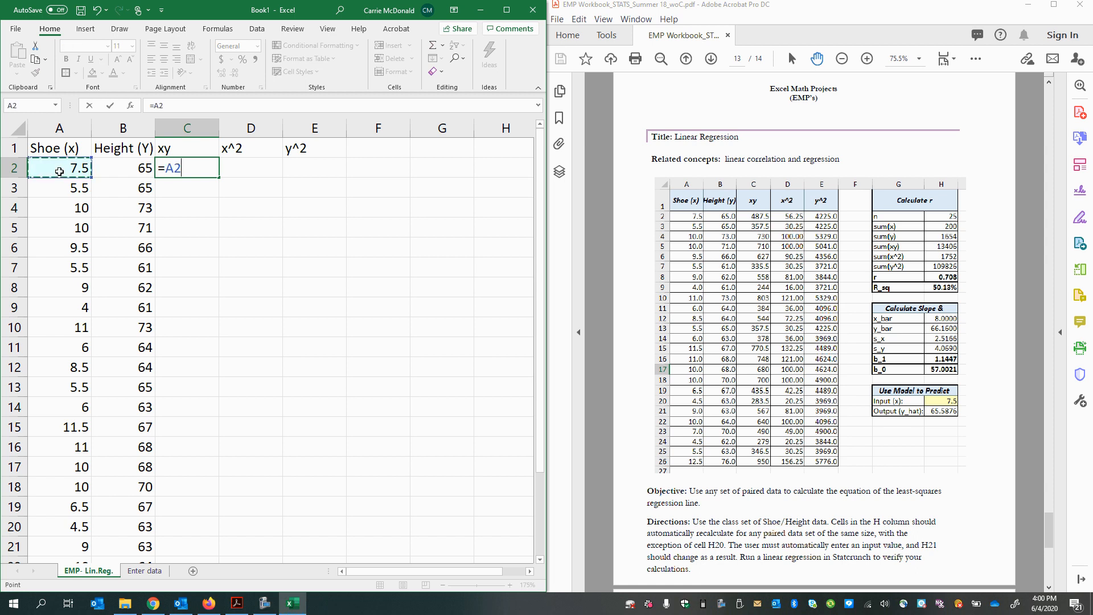
{"action": "type", "text": "*"}
{"action": "left_click", "coordinate": [124, 168]}
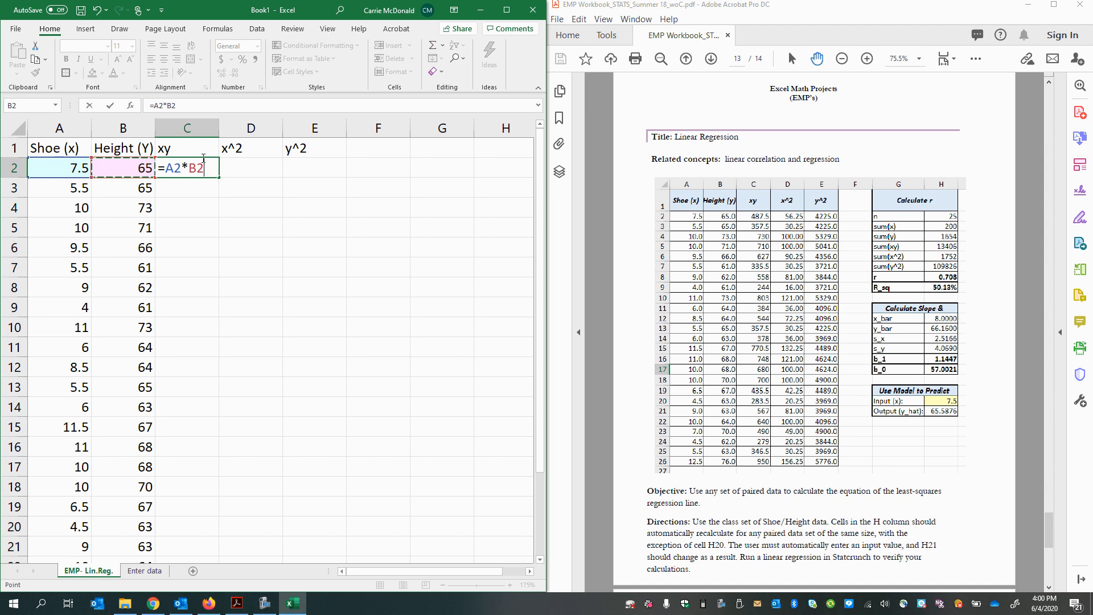
{"action": "key", "text": "Return"}
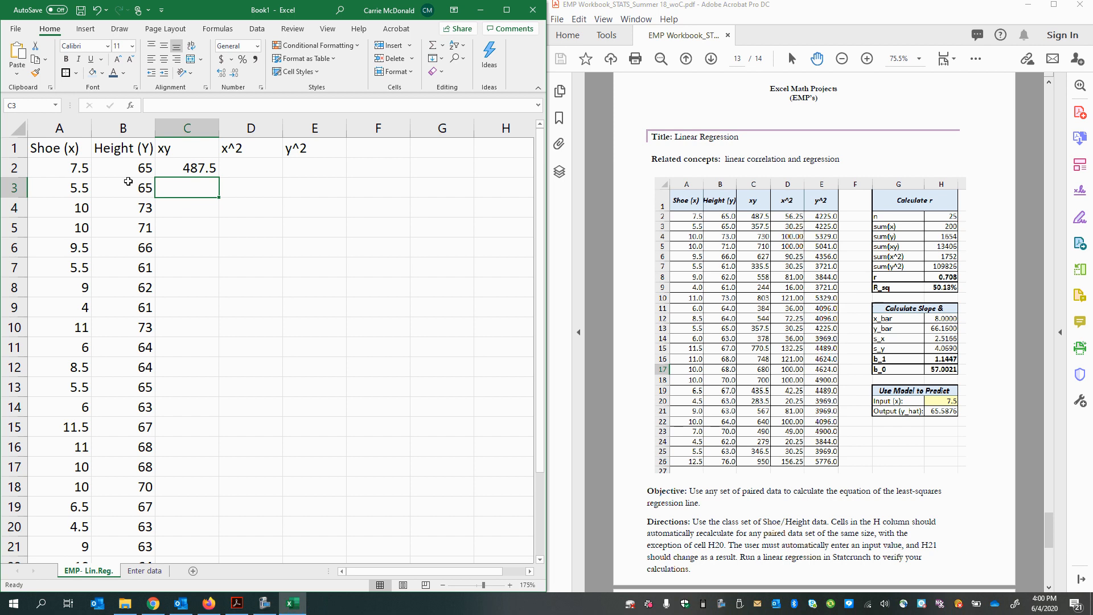
Step: Enter the hard-coded product =7.5*65 in cell D2
{"action": "left_click", "coordinate": [238, 171]}
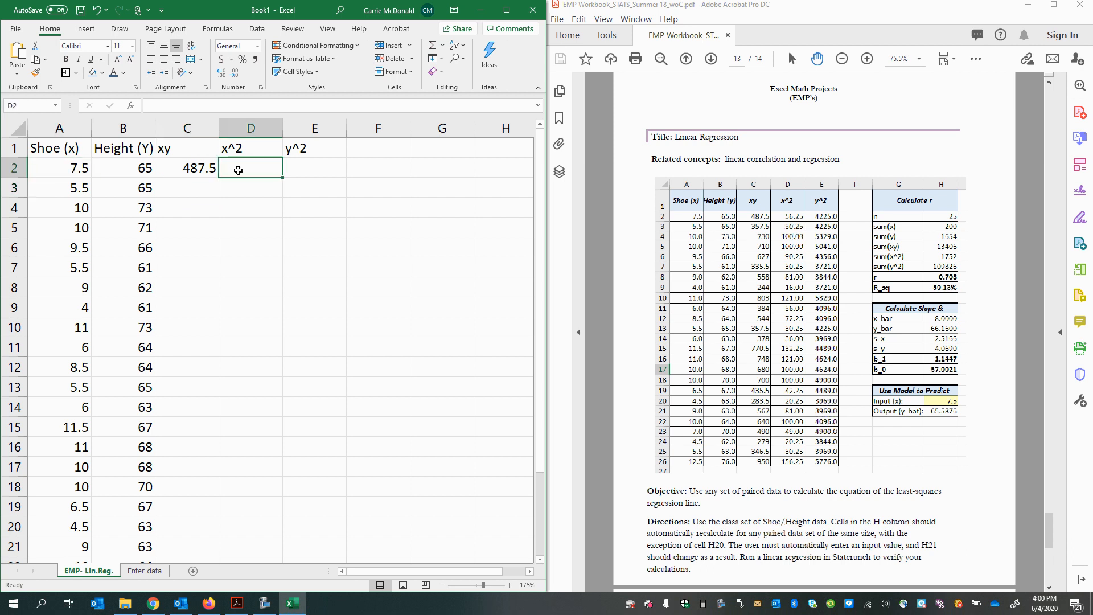
{"action": "type", "text": "=7.5"}
{"action": "type", "text": "*"}
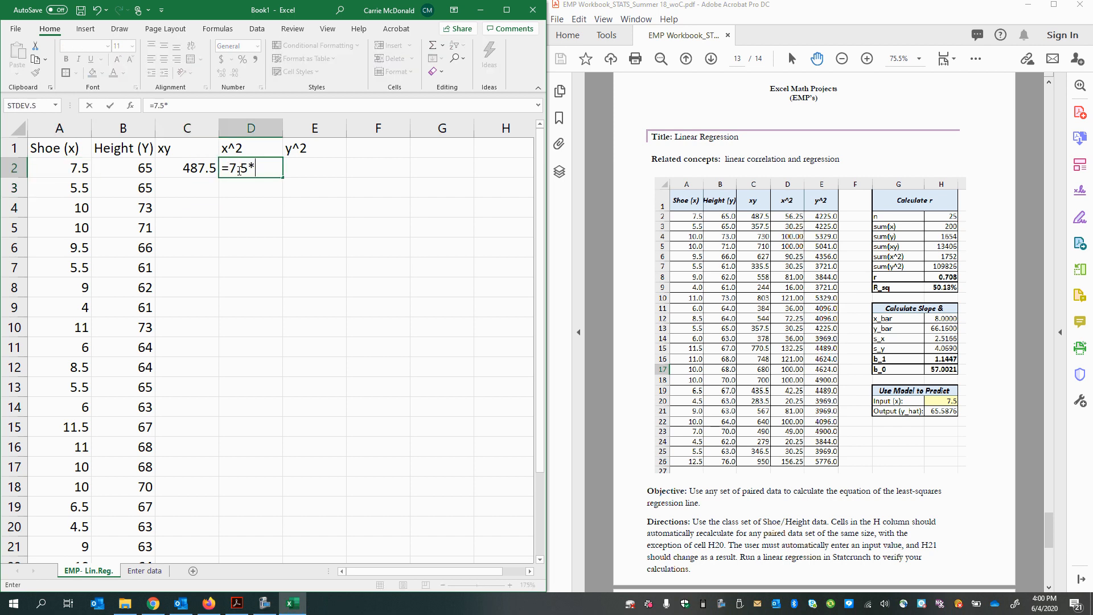
{"action": "type", "text": "65"}
{"action": "key", "text": "Return"}
{"action": "left_click", "coordinate": [242, 171]}
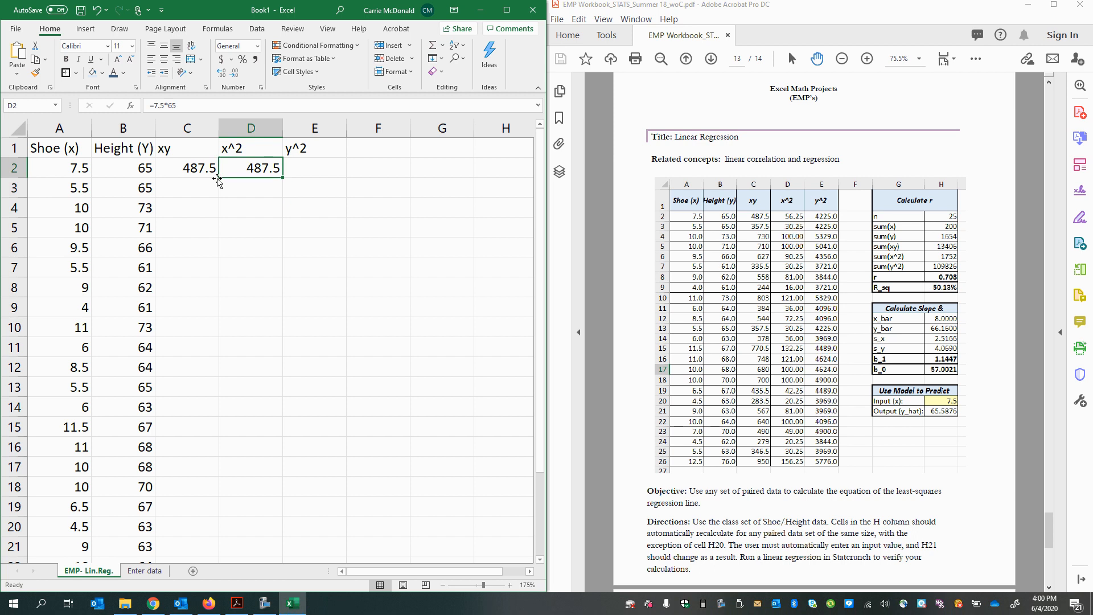
{"action": "left_click_drag", "start_coordinate": [239, 150], "coordinate": [305, 177]}
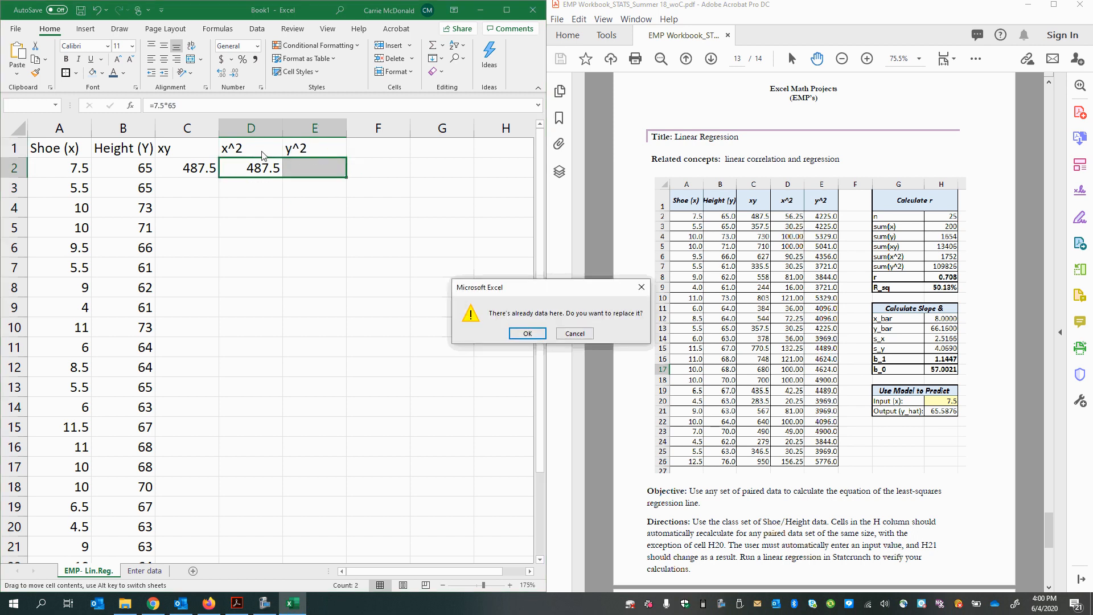
{"action": "left_click", "coordinate": [577, 333]}
{"action": "left_click", "coordinate": [253, 170]}
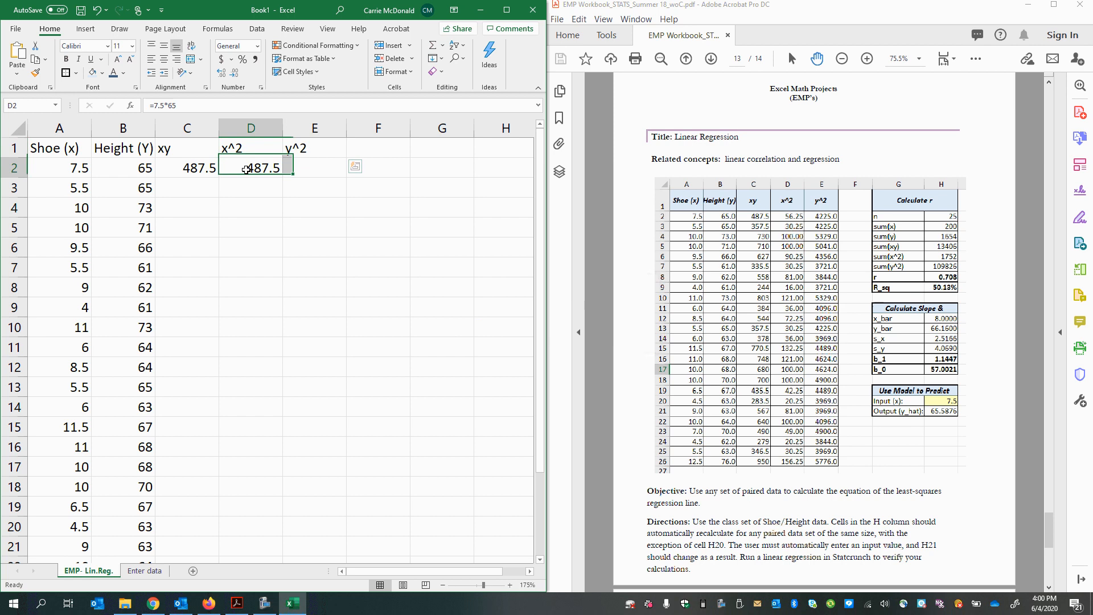
{"action": "left_click_drag", "start_coordinate": [182, 103], "coordinate": [152, 104]}
{"action": "left_click", "coordinate": [57, 171]}
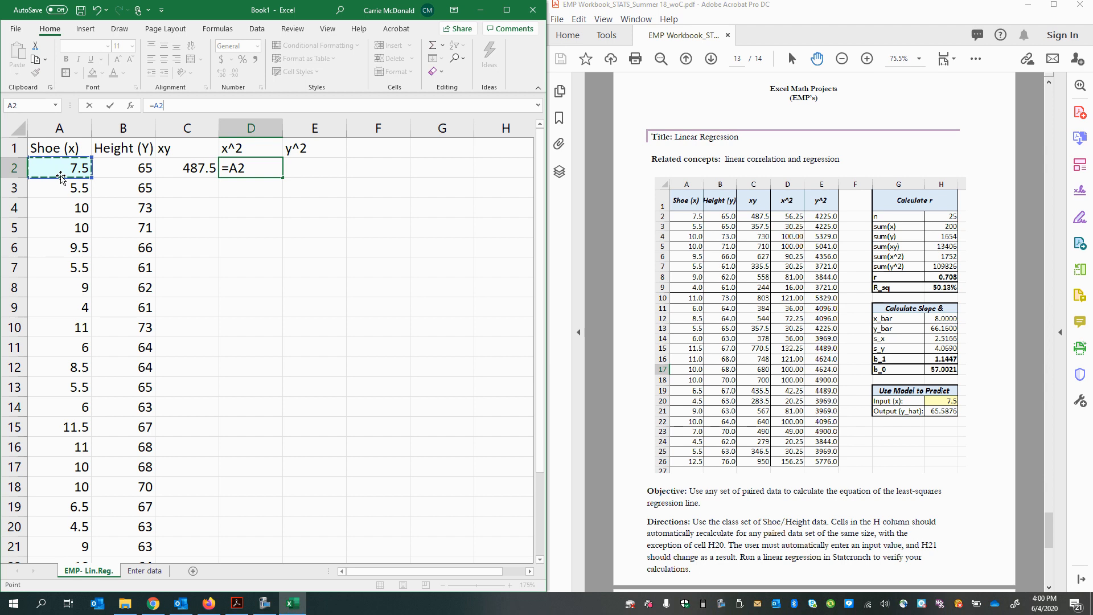
{"action": "key", "text": "Return"}
{"action": "key", "text": "ctrl+z"}
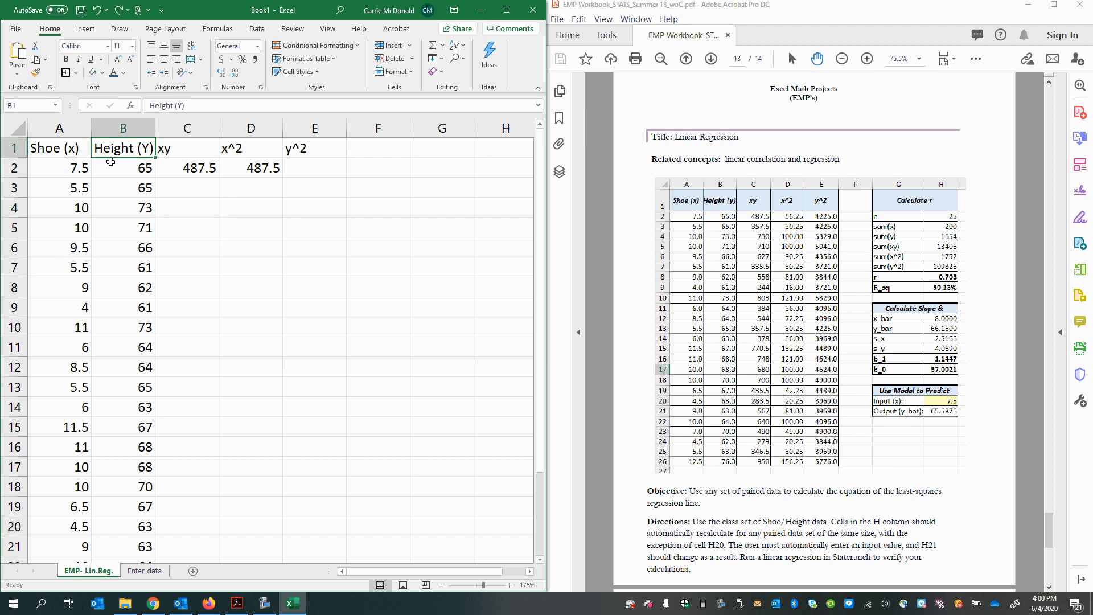
Step: Set the first shoe size in cell A2 to 10 and check how the xy product in C2 responds
{"action": "left_click", "coordinate": [61, 172]}
{"action": "left_click", "coordinate": [61, 180]}
{"action": "left_click", "coordinate": [62, 177]}
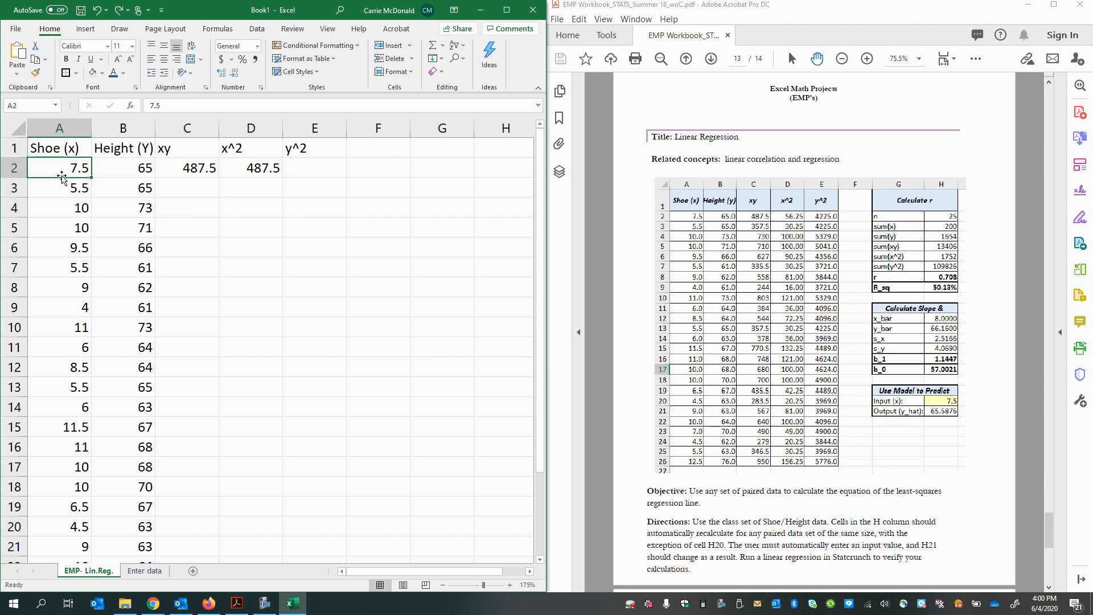
{"action": "type", "text": "10"}
{"action": "key", "text": "Return"}
{"action": "left_click", "coordinate": [185, 167]}
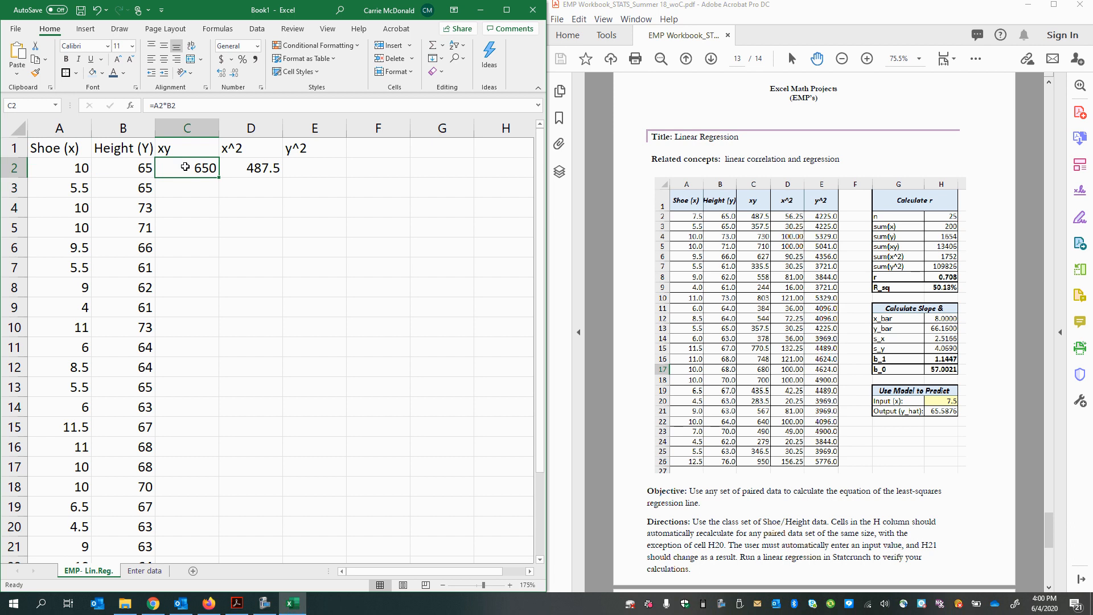
{"action": "left_click", "coordinate": [68, 169]}
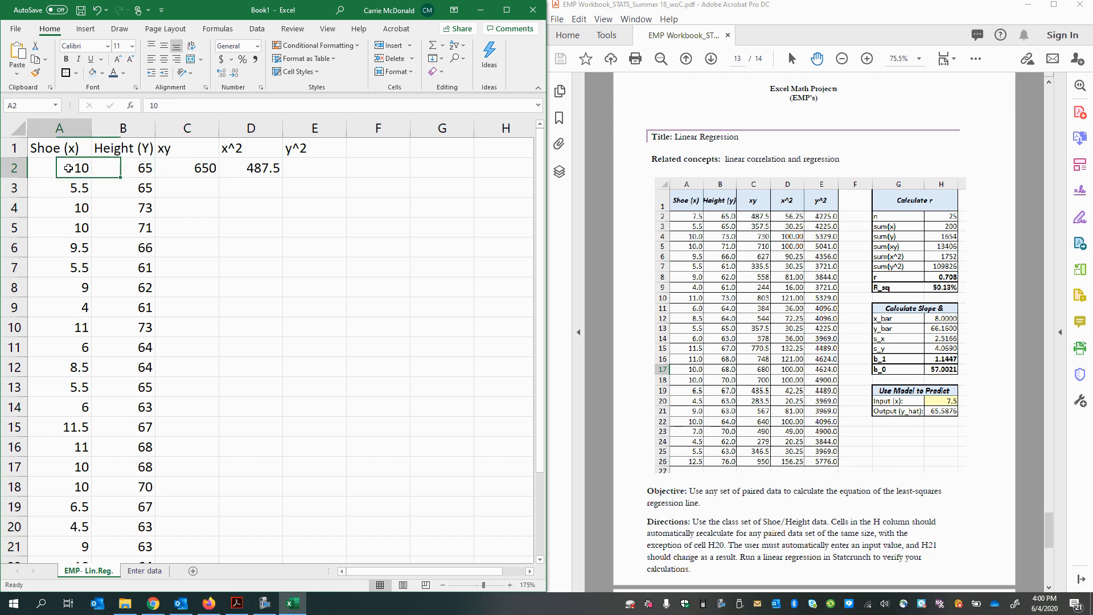
{"action": "left_click", "coordinate": [127, 167]}
{"action": "left_click", "coordinate": [47, 168]}
{"action": "left_click", "coordinate": [112, 171]}
{"action": "left_click", "coordinate": [74, 173]}
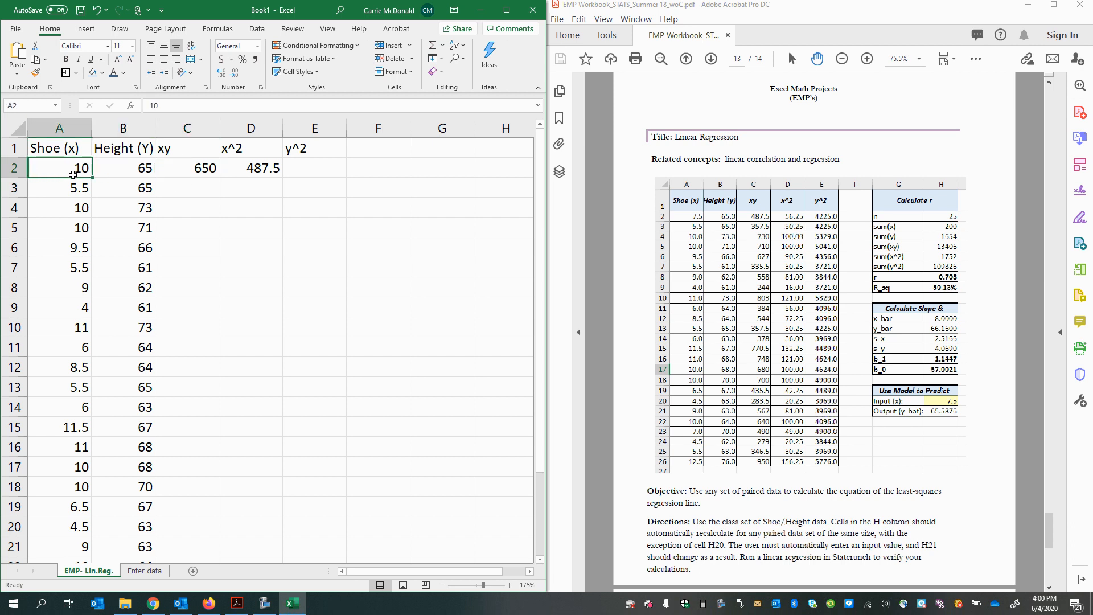
{"action": "left_click", "coordinate": [106, 173]}
{"action": "left_click", "coordinate": [57, 174]}
{"action": "left_click", "coordinate": [127, 173]}
{"action": "left_click", "coordinate": [73, 171]}
{"action": "left_click", "coordinate": [120, 176]}
Step: Delete the hard-coded product from cell D2
{"action": "left_click", "coordinate": [272, 167]}
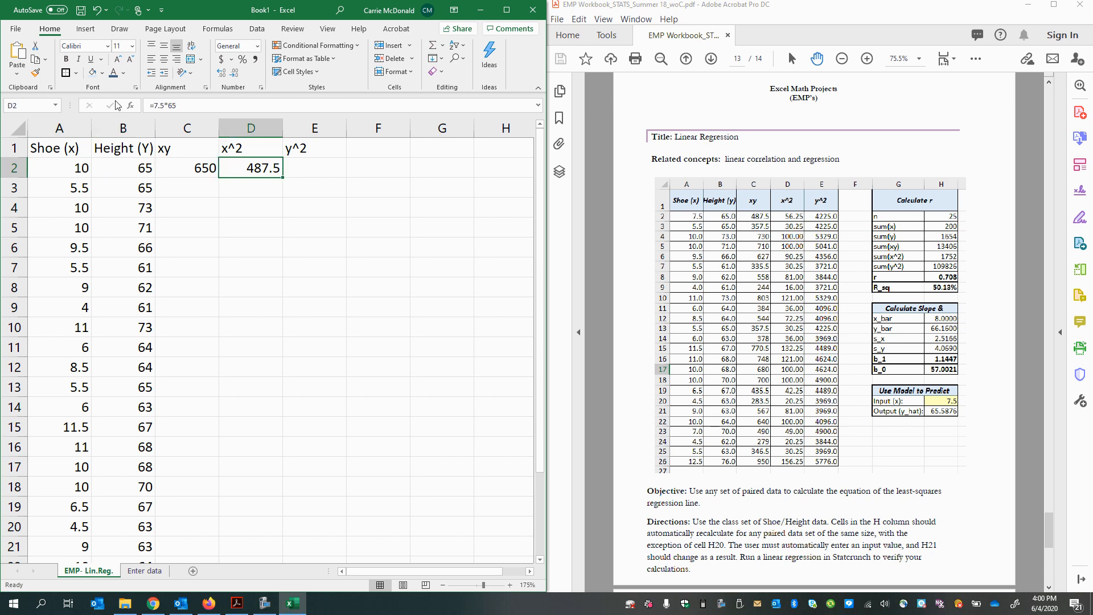
{"action": "left_click", "coordinate": [155, 106]}
{"action": "left_click_drag", "start_coordinate": [155, 106], "coordinate": [182, 107]}
{"action": "key", "text": "BackSpace"}
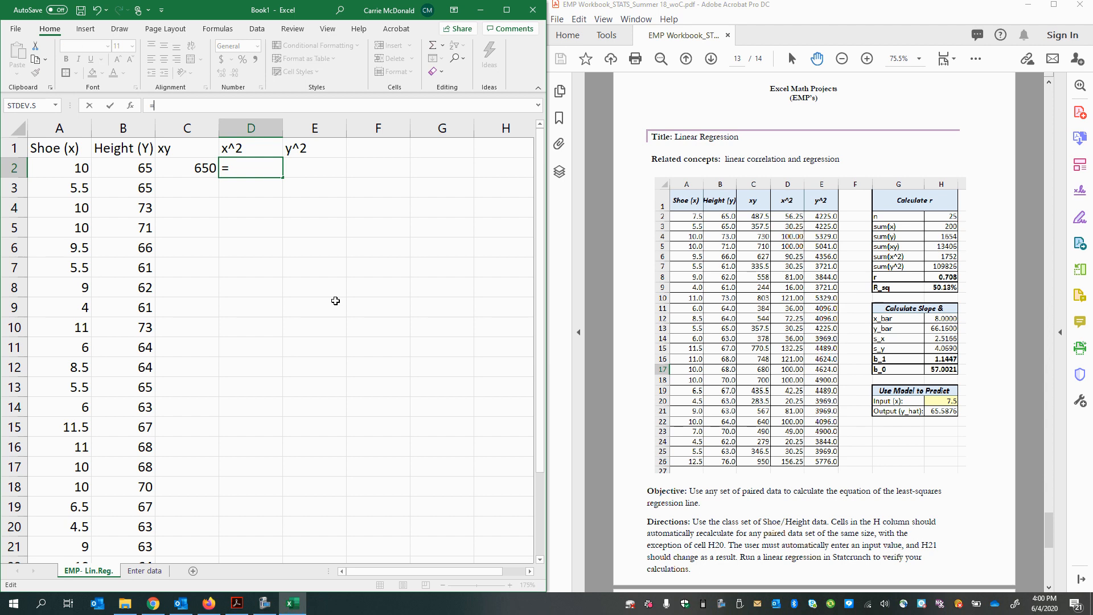
{"action": "key", "text": "BackSpace"}
{"action": "key", "text": "Return"}
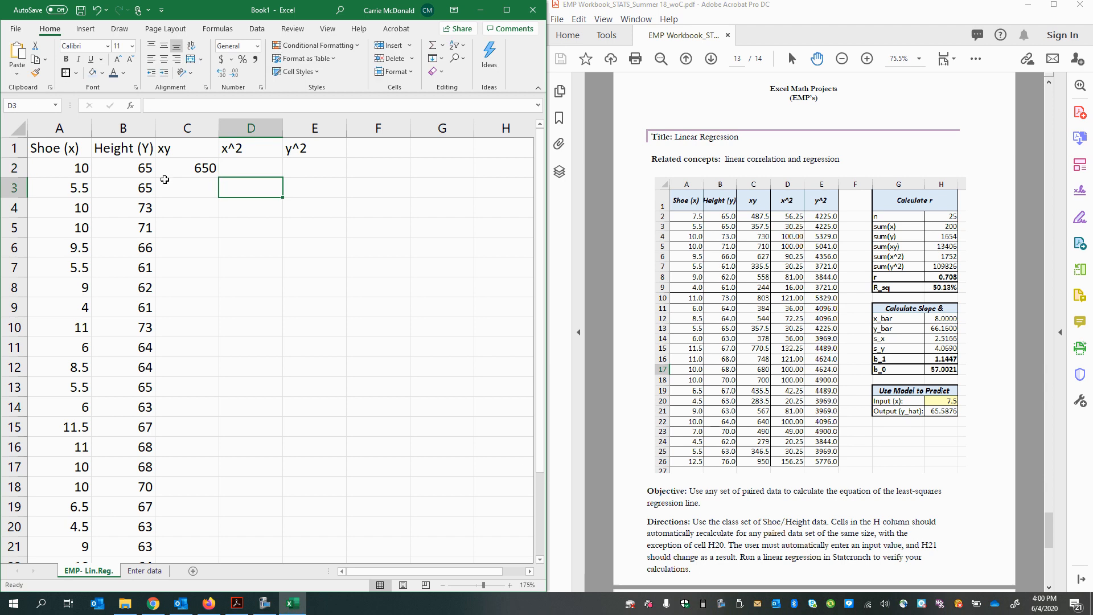
Step: Restore the first shoe size in cell A2 to 7.5 and check the xy formula in C2
{"action": "left_click", "coordinate": [171, 170]}
{"action": "left_click", "coordinate": [90, 168]}
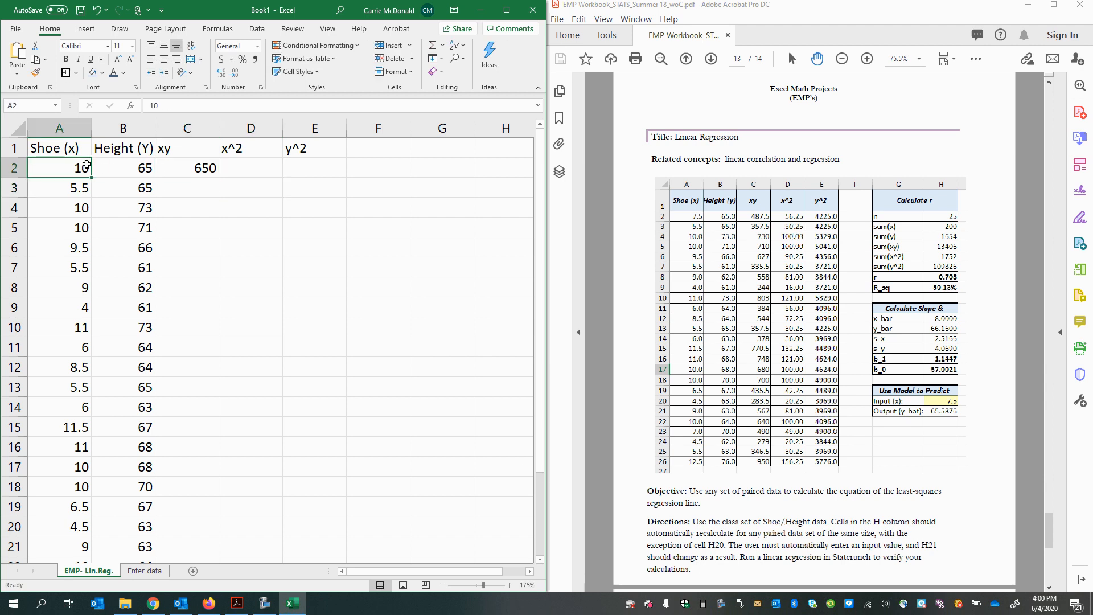
{"action": "type", "text": "7"}
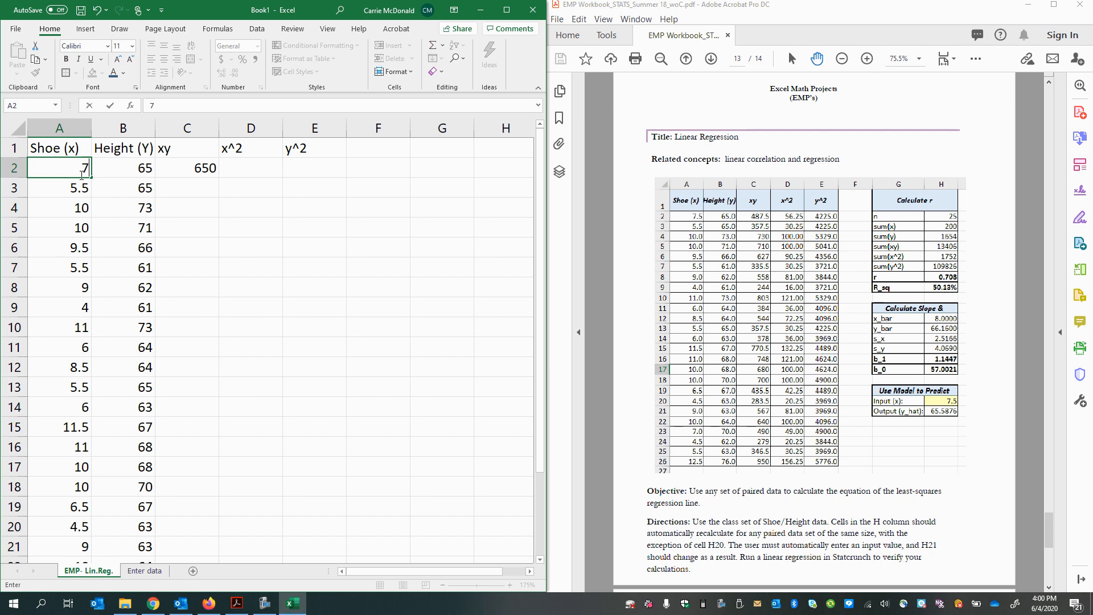
{"action": "type", "text": ".5"}
{"action": "key", "text": "Return"}
{"action": "left_click", "coordinate": [200, 166]}
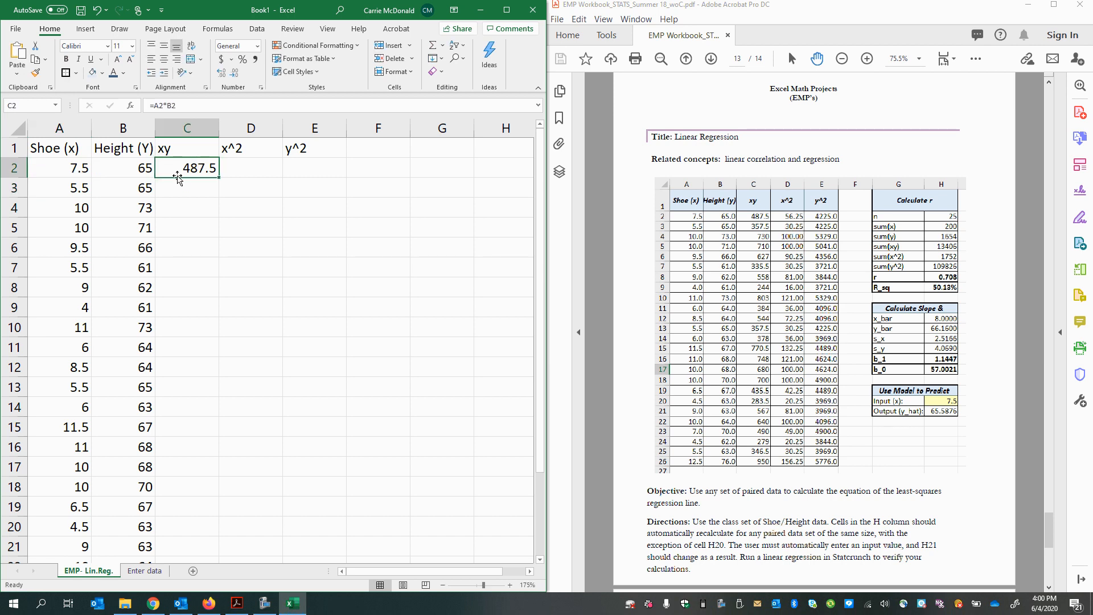
Step: Enter the formula =A2^2 in cell D2 to square the first shoe size
{"action": "left_click", "coordinate": [252, 167]}
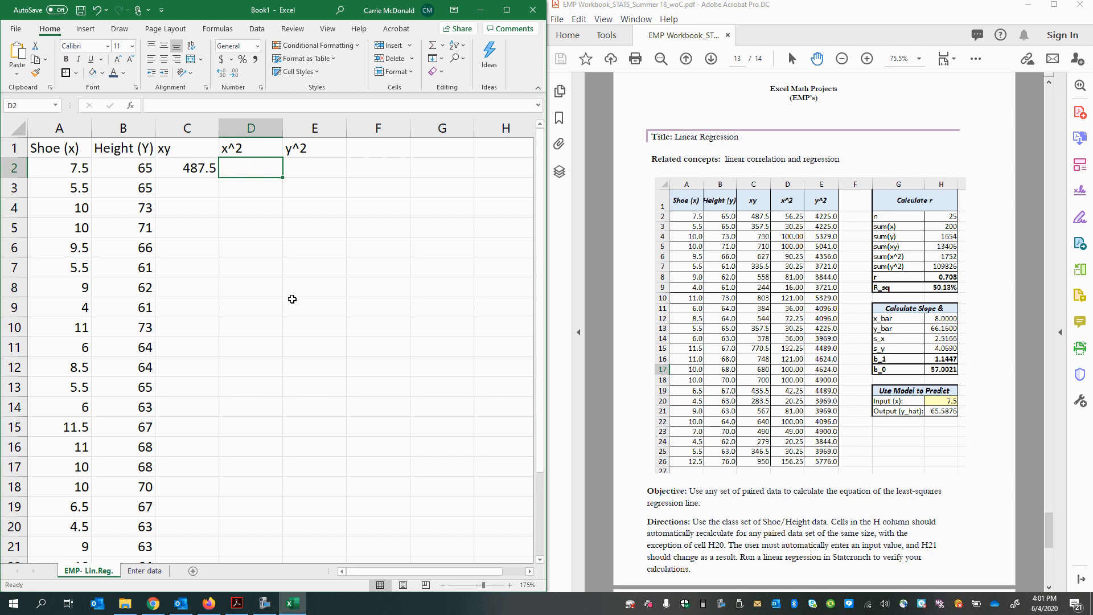
{"action": "type", "text": "="}
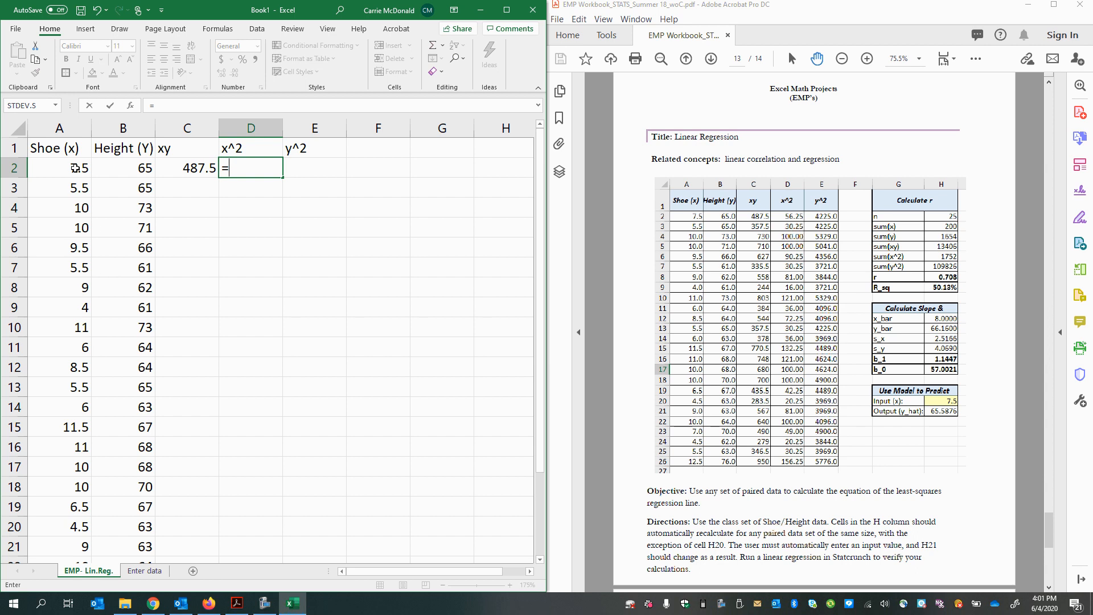
{"action": "left_click", "coordinate": [74, 168]}
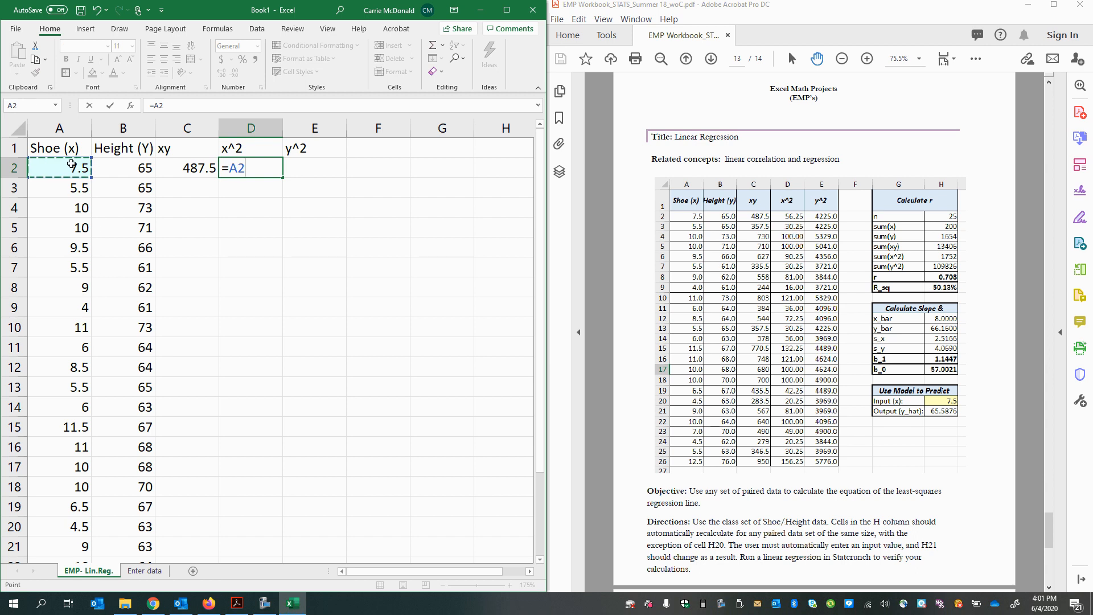
{"action": "type", "text": "^2"}
{"action": "key", "text": "Return"}
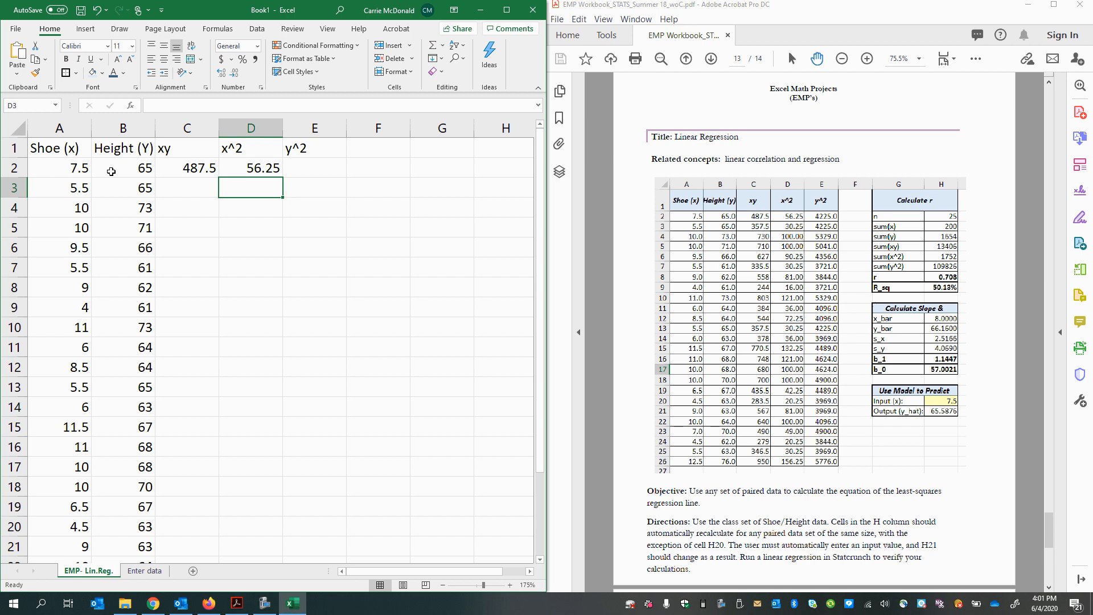
Step: Enter the formula =B2^2 in cell E2 to square the first height
{"action": "left_click", "coordinate": [313, 170]}
{"action": "type", "text": "="}
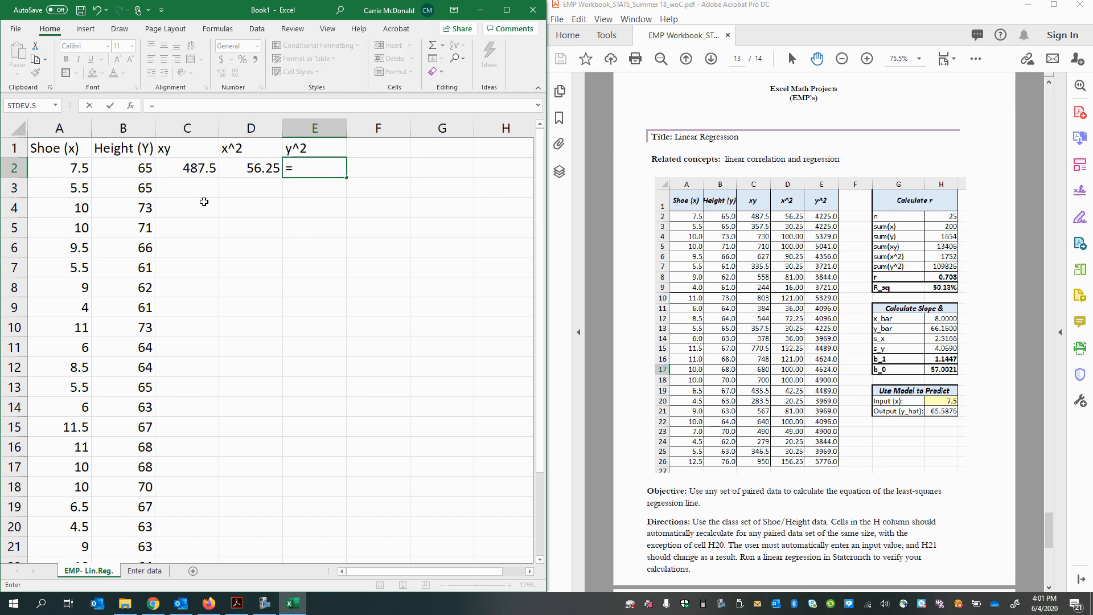
{"action": "left_click", "coordinate": [116, 172]}
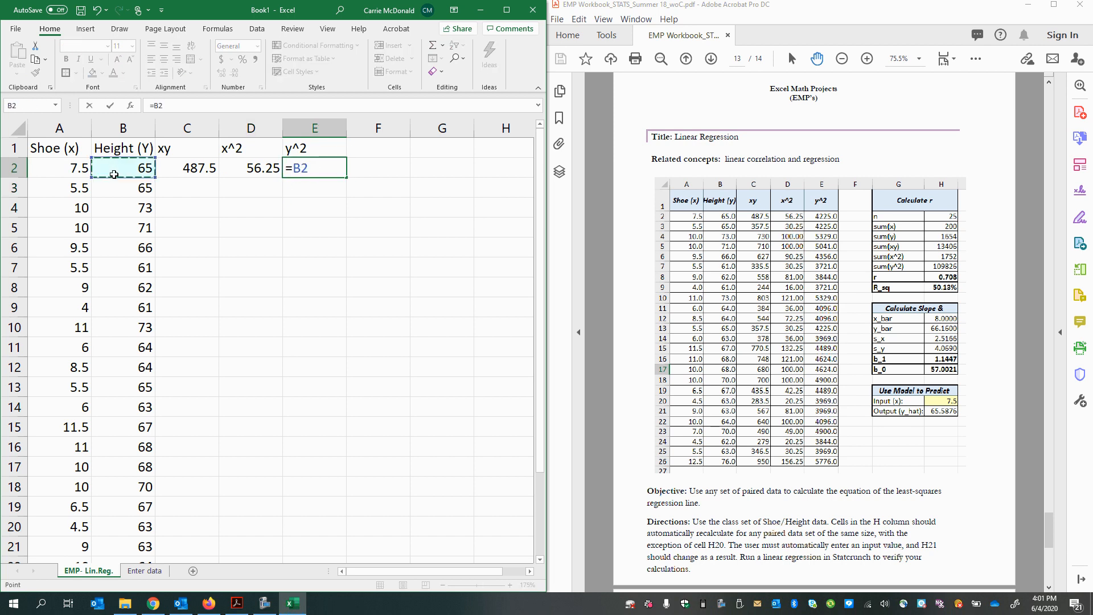
{"action": "type", "text": "^2"}
{"action": "key", "text": "Return"}
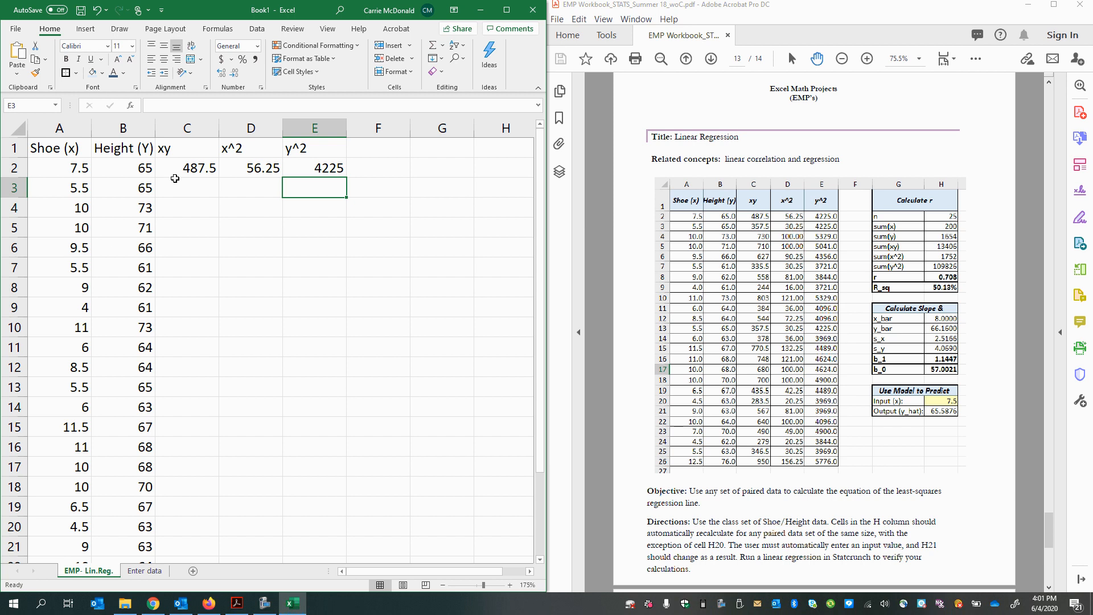
{"action": "left_click_drag", "start_coordinate": [178, 169], "coordinate": [327, 170]}
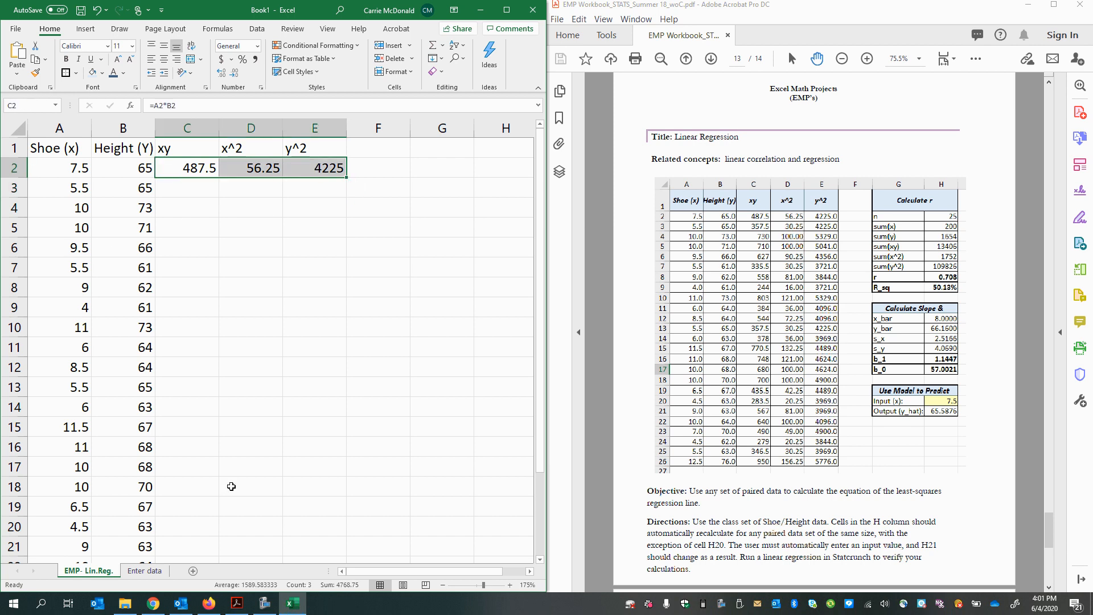
{"action": "scroll", "coordinate": [174, 474], "scroll_direction": "down", "scroll_amount": 3}
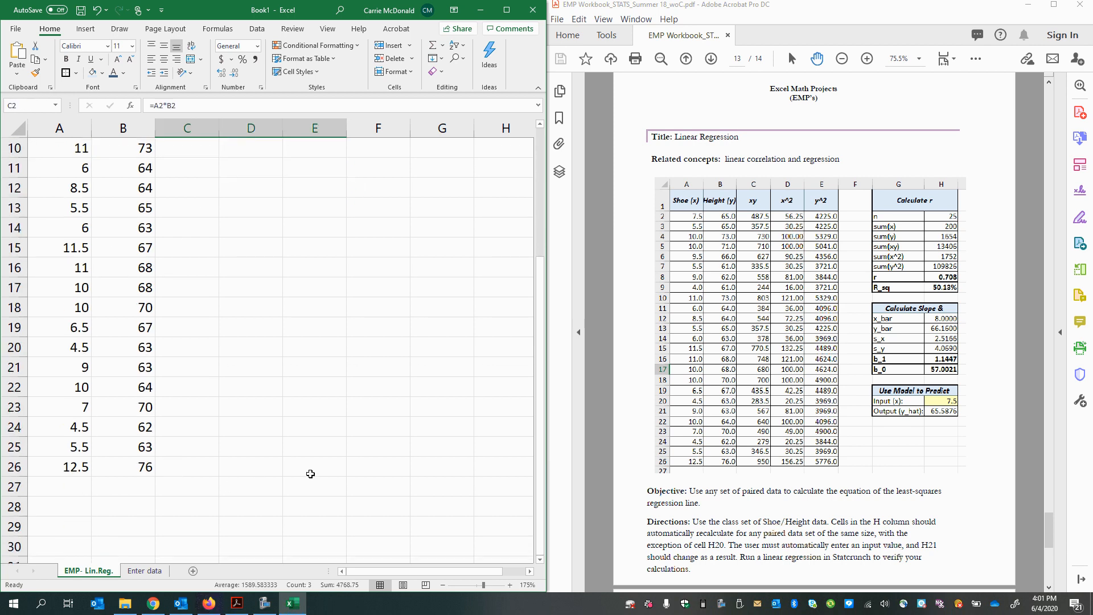
{"action": "scroll", "coordinate": [310, 474], "scroll_direction": "up", "scroll_amount": 3}
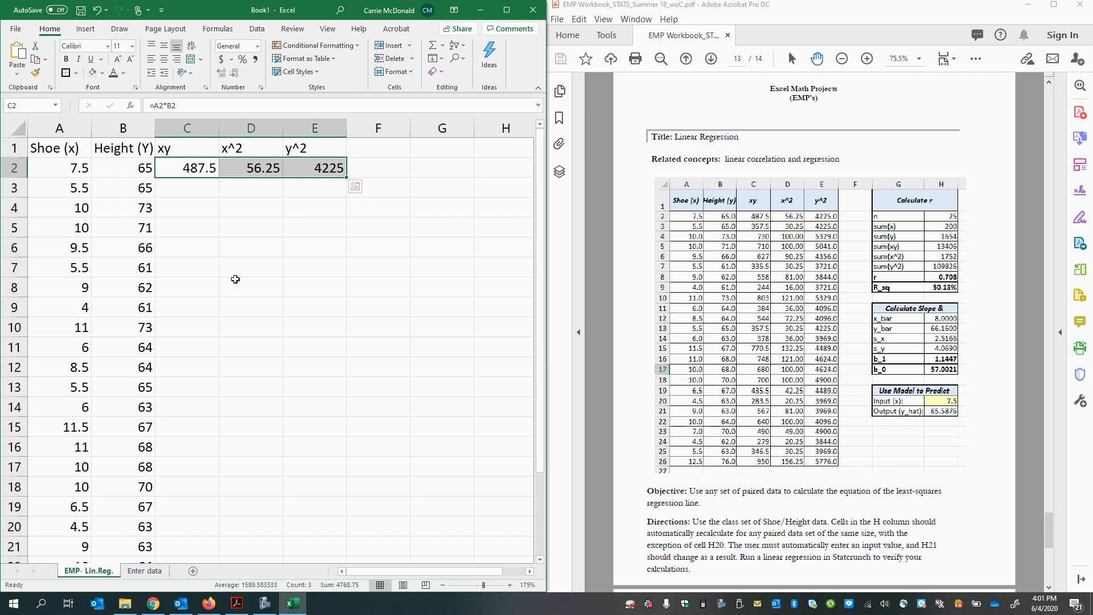
{"action": "left_click", "coordinate": [224, 288]}
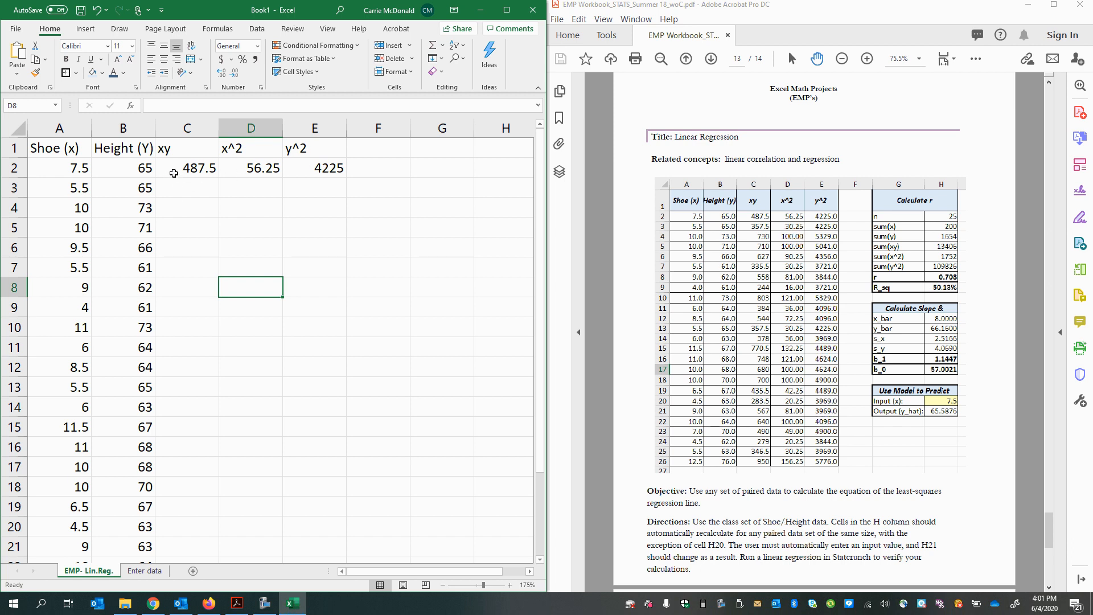
{"action": "left_click_drag", "start_coordinate": [171, 170], "coordinate": [326, 167]}
{"action": "left_click", "coordinate": [175, 207]}
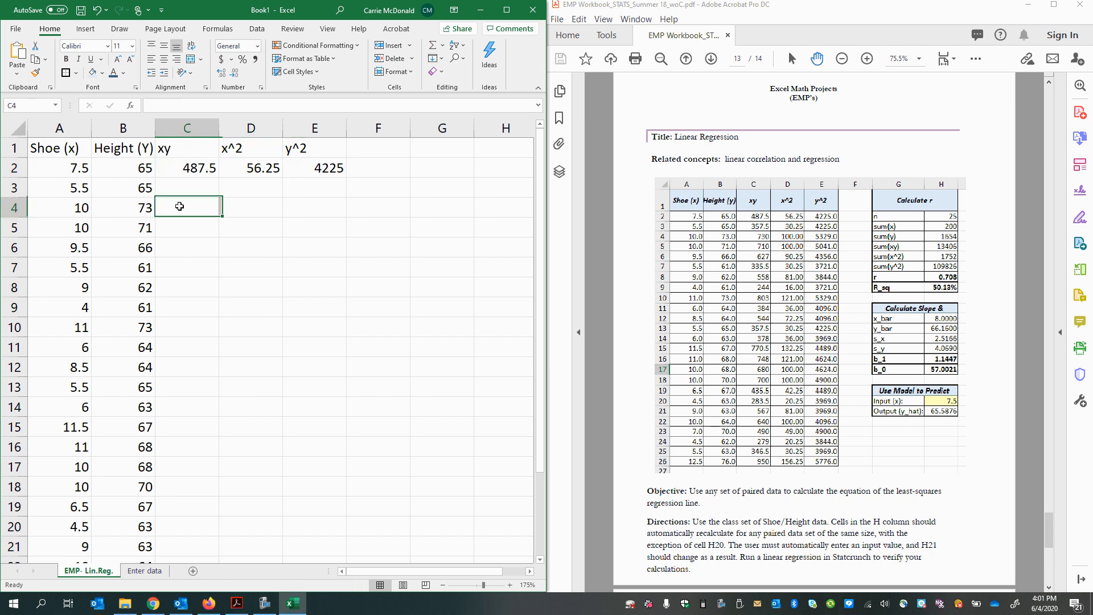
{"action": "left_click", "coordinate": [174, 174]}
{"action": "left_click_drag", "start_coordinate": [174, 174], "coordinate": [327, 169]}
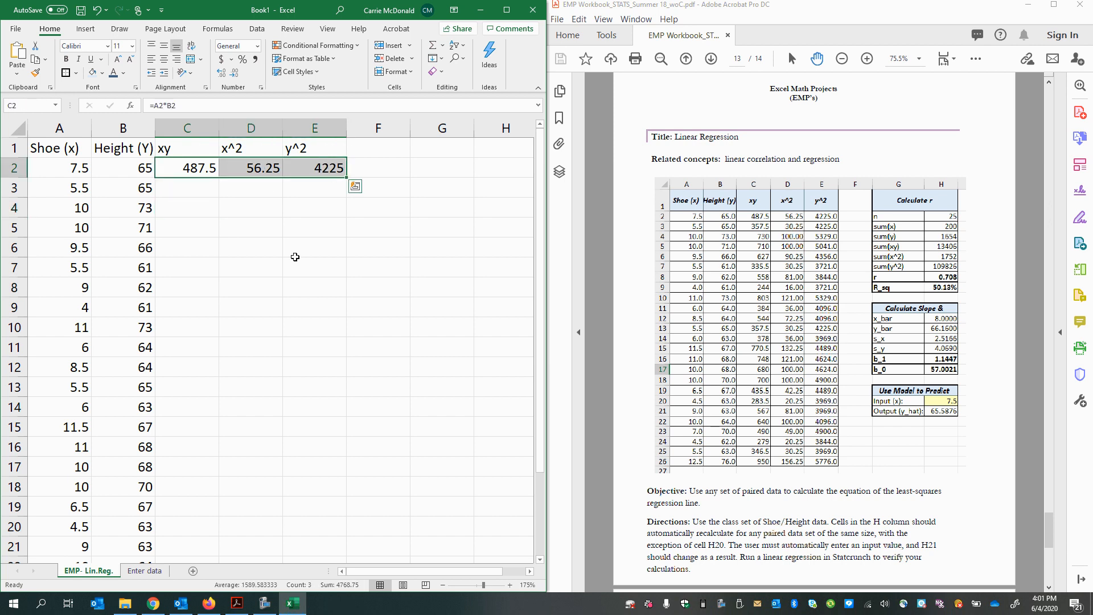
{"action": "left_click", "coordinate": [293, 258]}
Step: Move the three formulas from C2:E2 to D11:F11 and undo the move
{"action": "left_click_drag", "start_coordinate": [168, 171], "coordinate": [302, 165]}
{"action": "left_click_drag", "start_coordinate": [231, 178], "coordinate": [272, 349]}
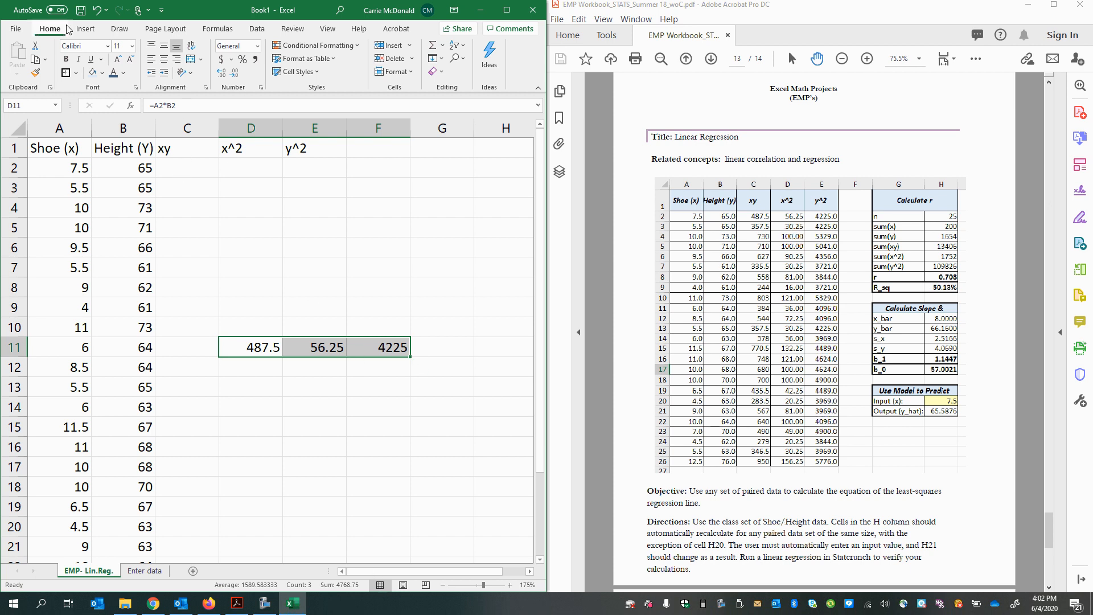
{"action": "left_click", "coordinate": [95, 10]}
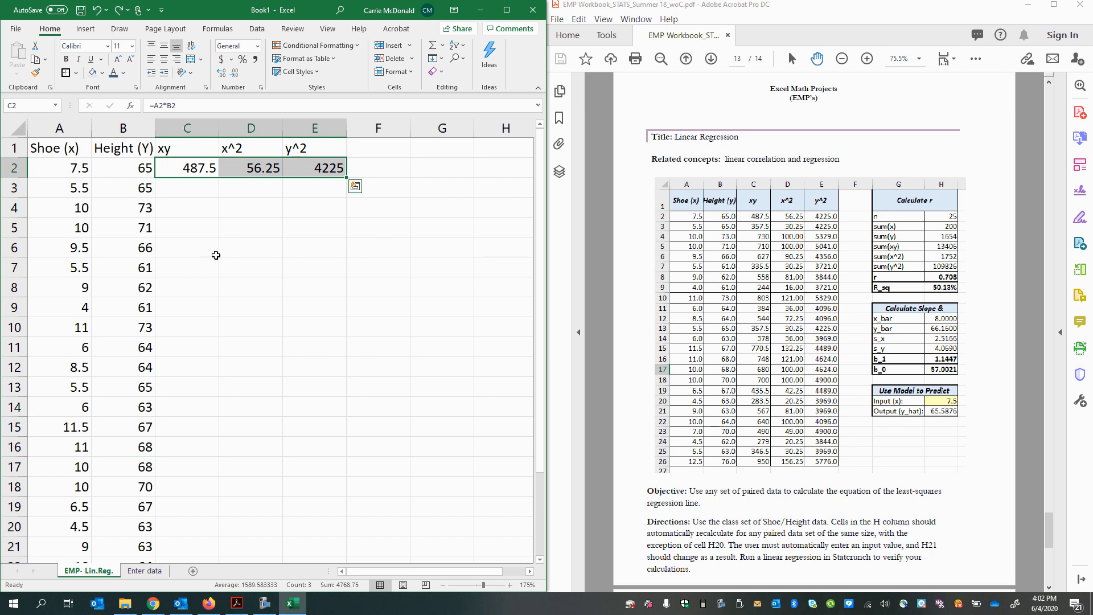
Step: Fill the xy, x^2 and y^2 formulas in C2:E2 down through row 26
{"action": "left_click", "coordinate": [204, 192]}
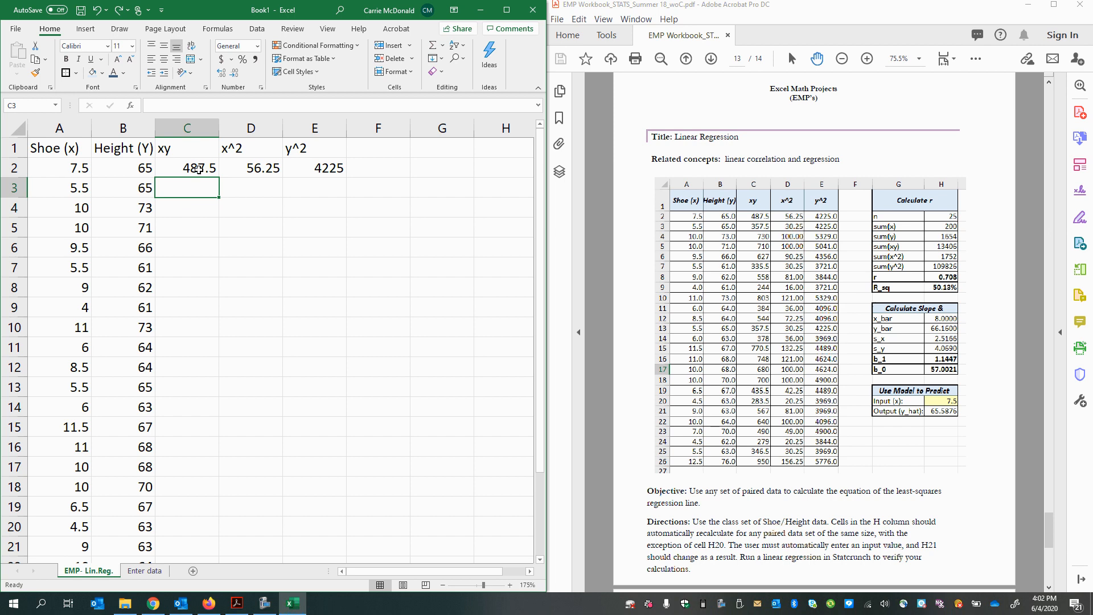
{"action": "left_click", "coordinate": [198, 169]}
{"action": "left_click_drag", "start_coordinate": [162, 169], "coordinate": [324, 176]}
{"action": "left_click", "coordinate": [314, 247]}
{"action": "left_click_drag", "start_coordinate": [171, 166], "coordinate": [340, 170]}
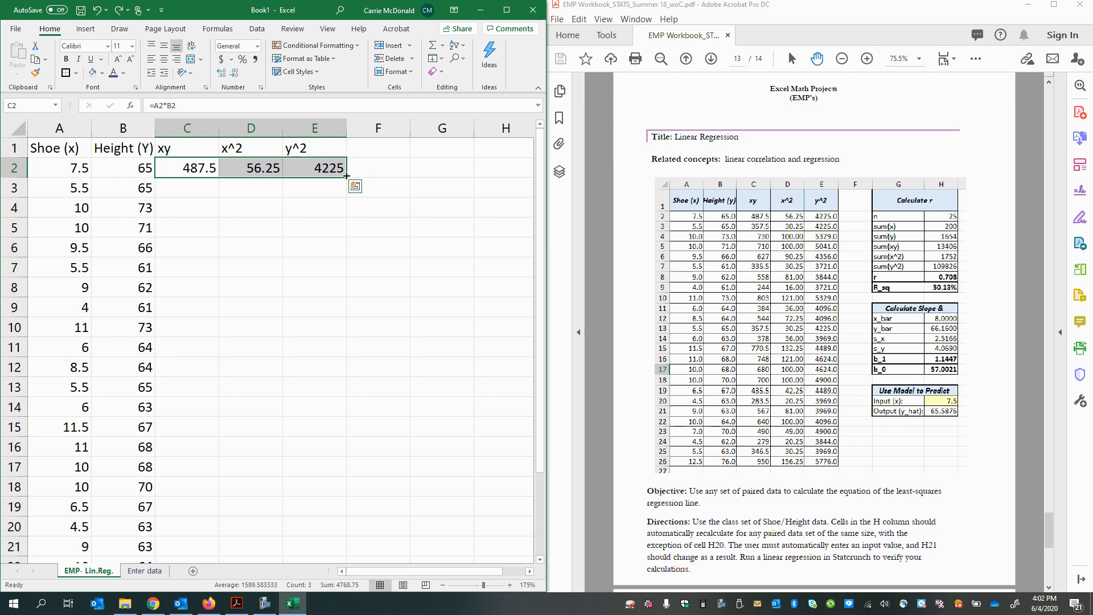
{"action": "left_click_drag", "start_coordinate": [347, 176], "coordinate": [357, 539]}
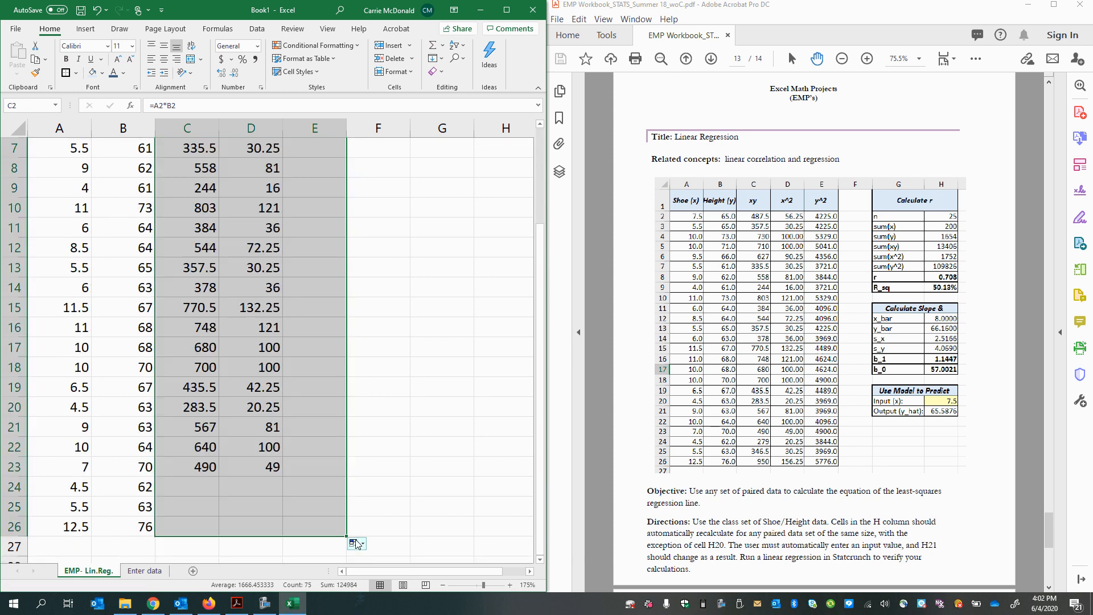
Step: Check the filled xy, x^2 and y^2 columns from row 2 down to row 26
{"action": "scroll", "coordinate": [132, 210], "scroll_direction": "up", "scroll_amount": 2}
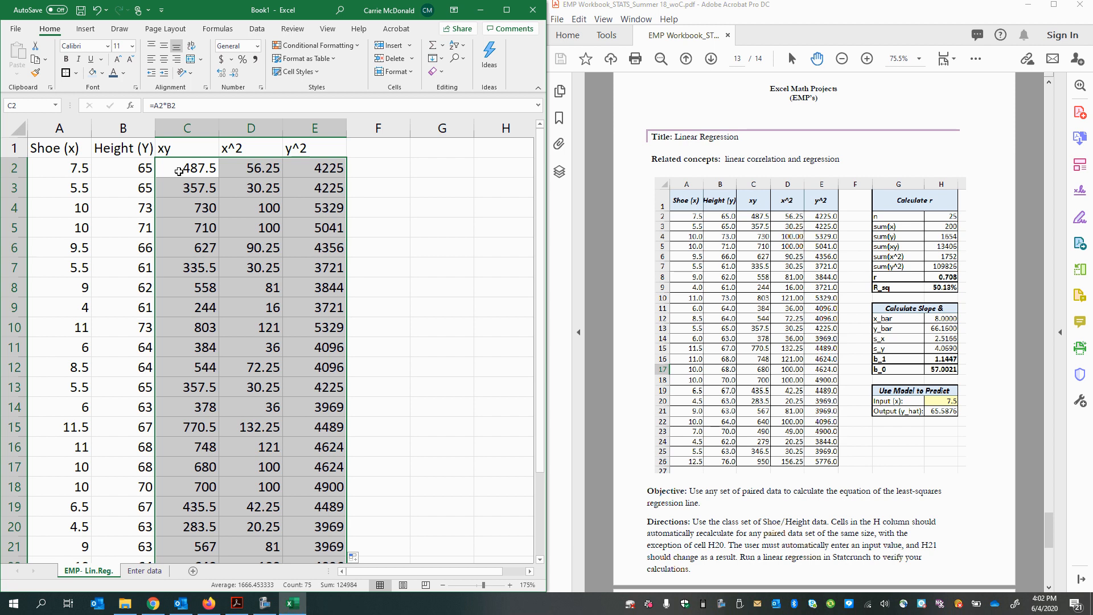
{"action": "left_click", "coordinate": [178, 171]}
{"action": "left_click", "coordinate": [251, 176]}
{"action": "left_click", "coordinate": [308, 170]}
{"action": "left_click", "coordinate": [203, 185]}
{"action": "left_click", "coordinate": [242, 192]}
{"action": "left_click", "coordinate": [365, 193]}
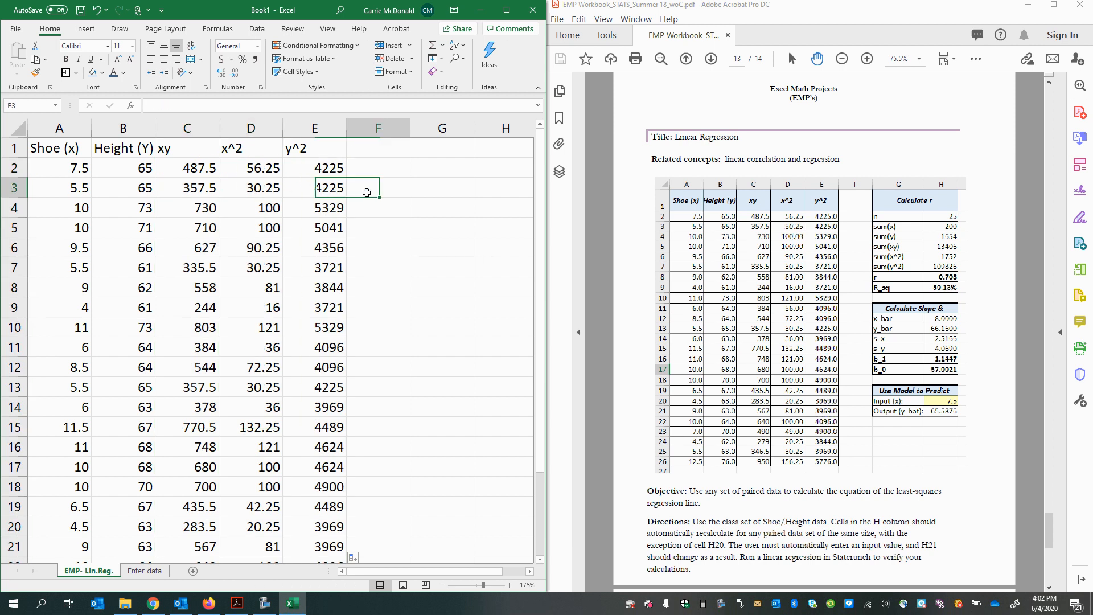
{"action": "left_click", "coordinate": [188, 245]}
{"action": "left_click", "coordinate": [229, 409]}
{"action": "scroll", "coordinate": [233, 478], "scroll_direction": "down", "scroll_amount": 3}
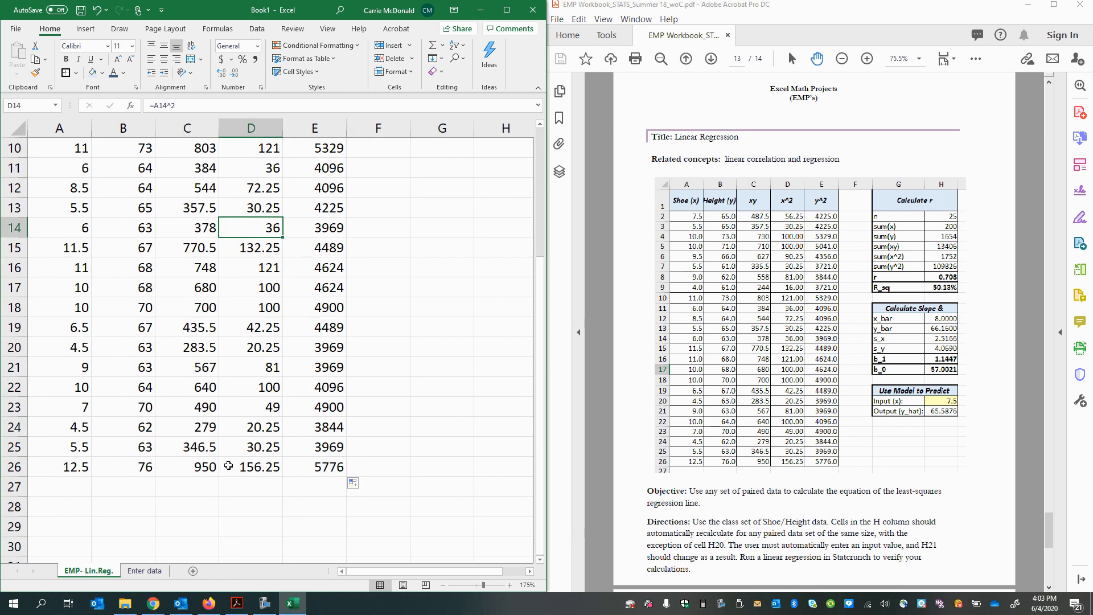
{"action": "left_click", "coordinate": [226, 461]}
{"action": "scroll", "coordinate": [226, 461], "scroll_direction": "up", "scroll_amount": 3}
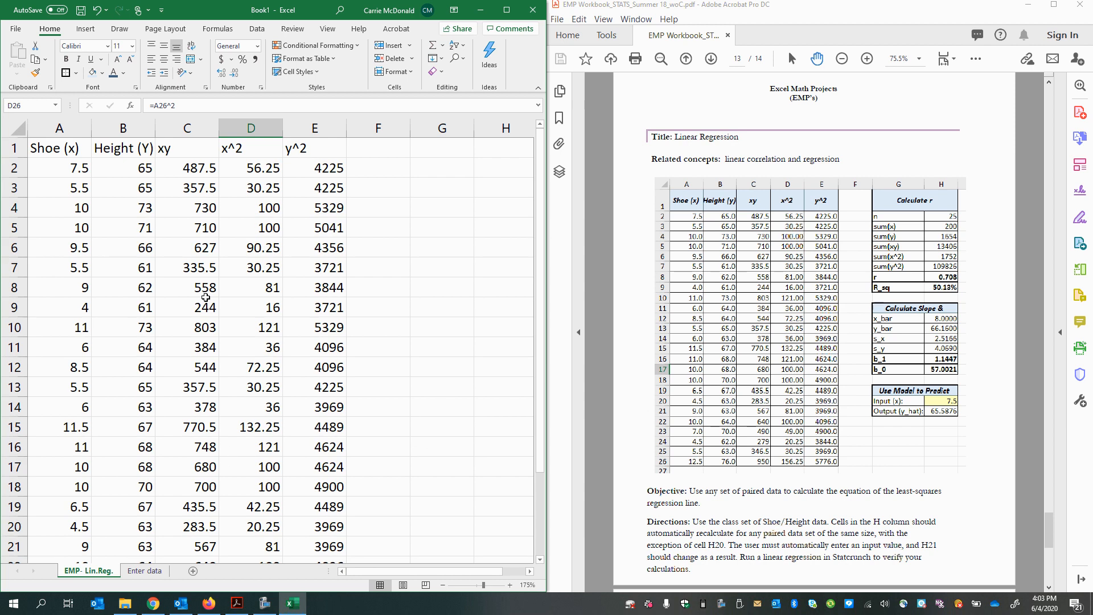
Step: Undo the fill, refill the formulas in C2:E2 down through row 26, and check the copied formulas in the last rows
{"action": "key", "text": "ctrl+z"}
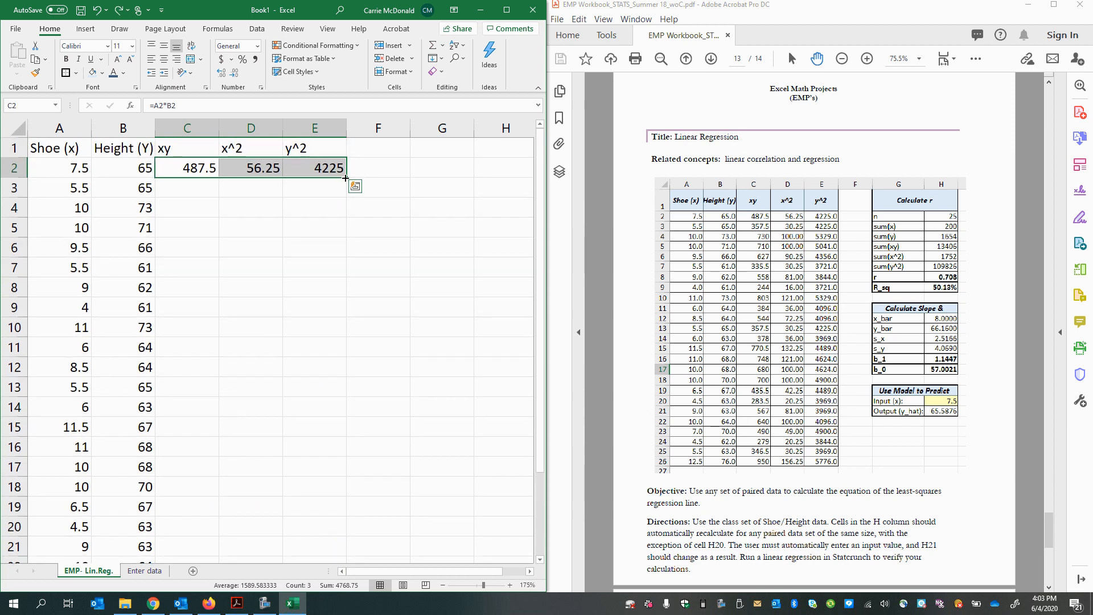
{"action": "double_click", "coordinate": [345, 178]}
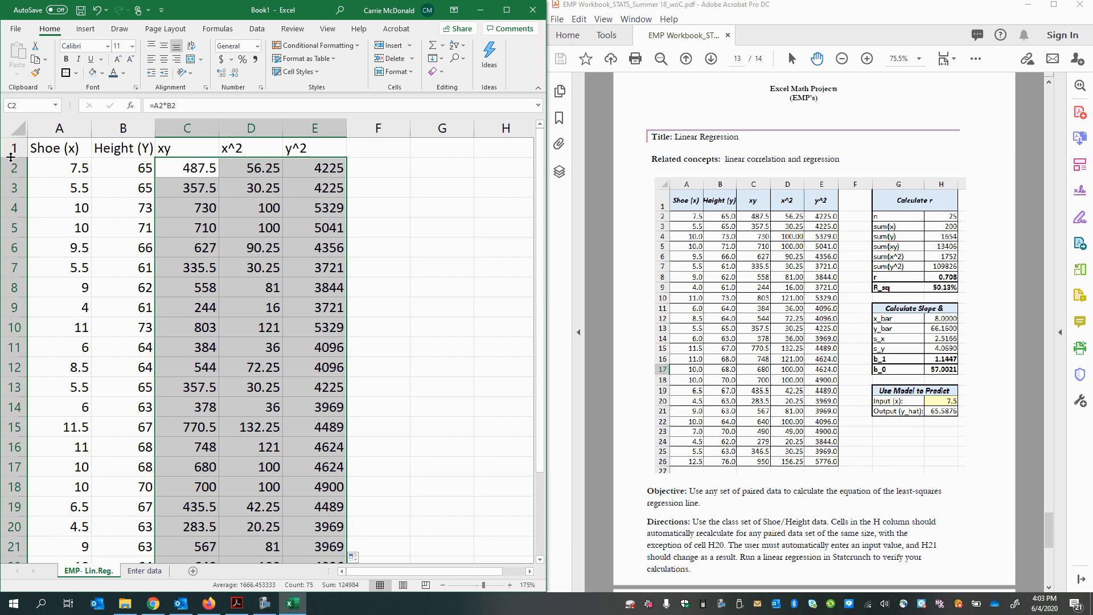
{"action": "scroll", "coordinate": [77, 212], "scroll_direction": "down", "scroll_amount": 1}
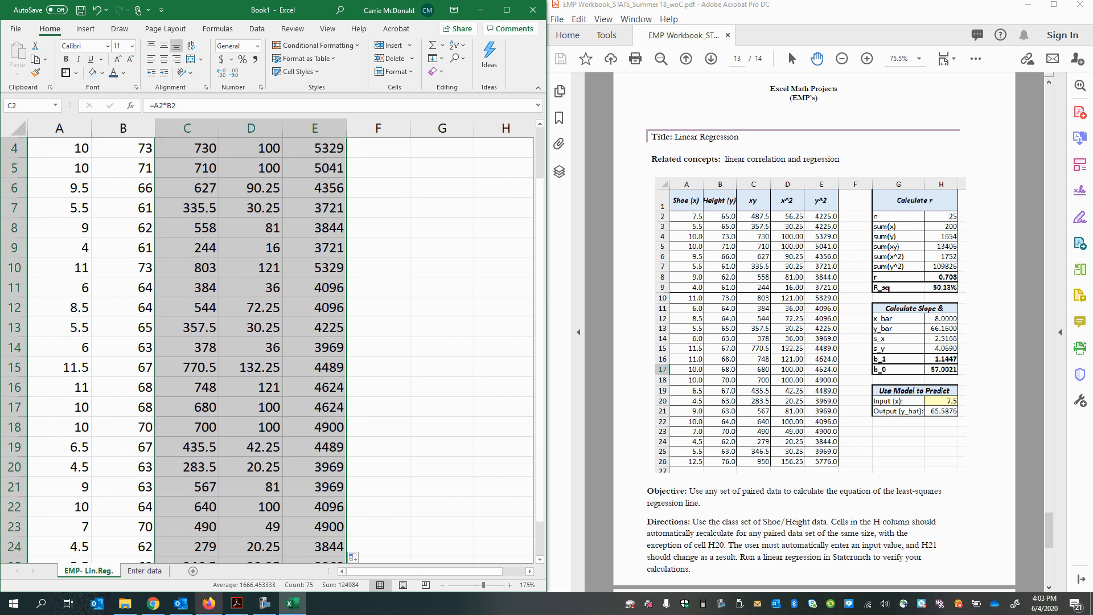
{"action": "scroll", "coordinate": [105, 265], "scroll_direction": "up", "scroll_amount": 1}
{"action": "scroll", "coordinate": [153, 543], "scroll_direction": "down", "scroll_amount": 4}
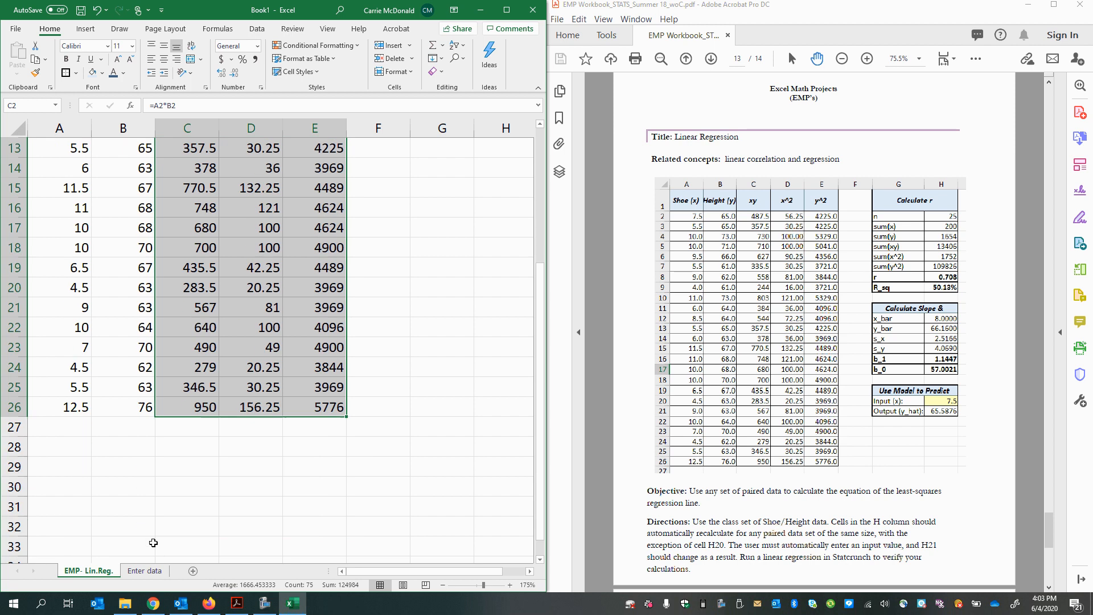
{"action": "left_click", "coordinate": [222, 386]}
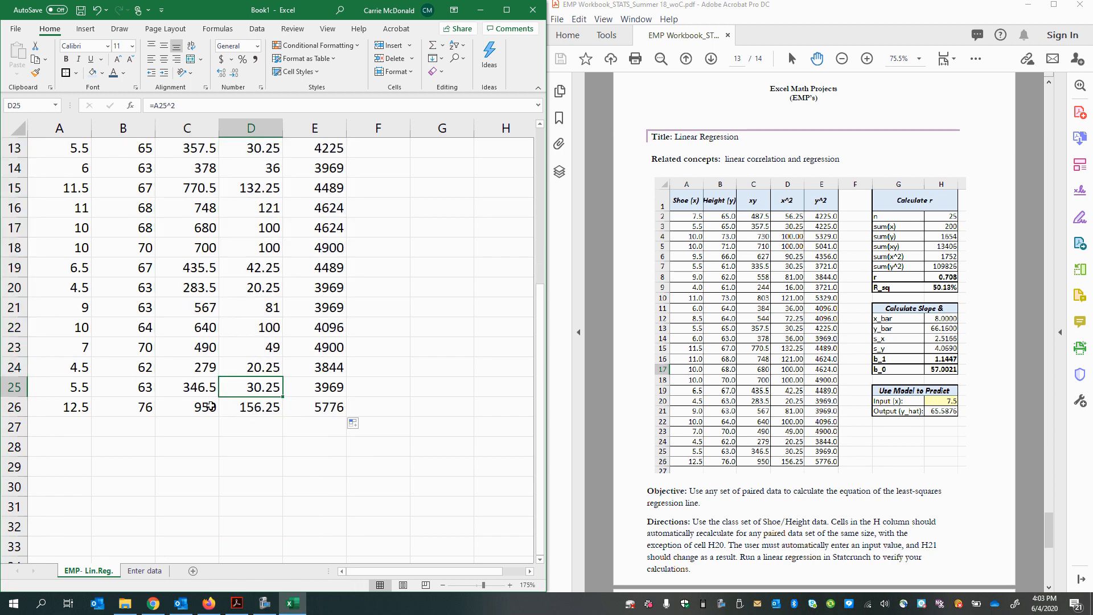
{"action": "left_click", "coordinate": [322, 408]}
{"action": "scroll", "coordinate": [231, 337], "scroll_direction": "up", "scroll_amount": 4}
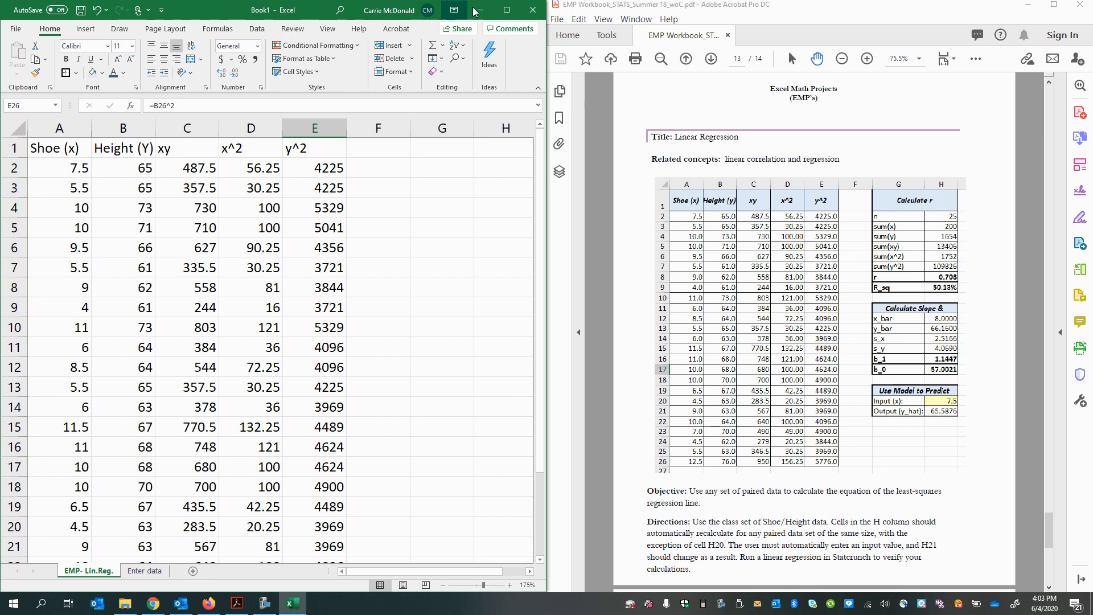
Step: Examine the number, font, border, fill and protection options in the Format Cells dialog for the headers in A1:E1
{"action": "left_click", "coordinate": [506, 10]}
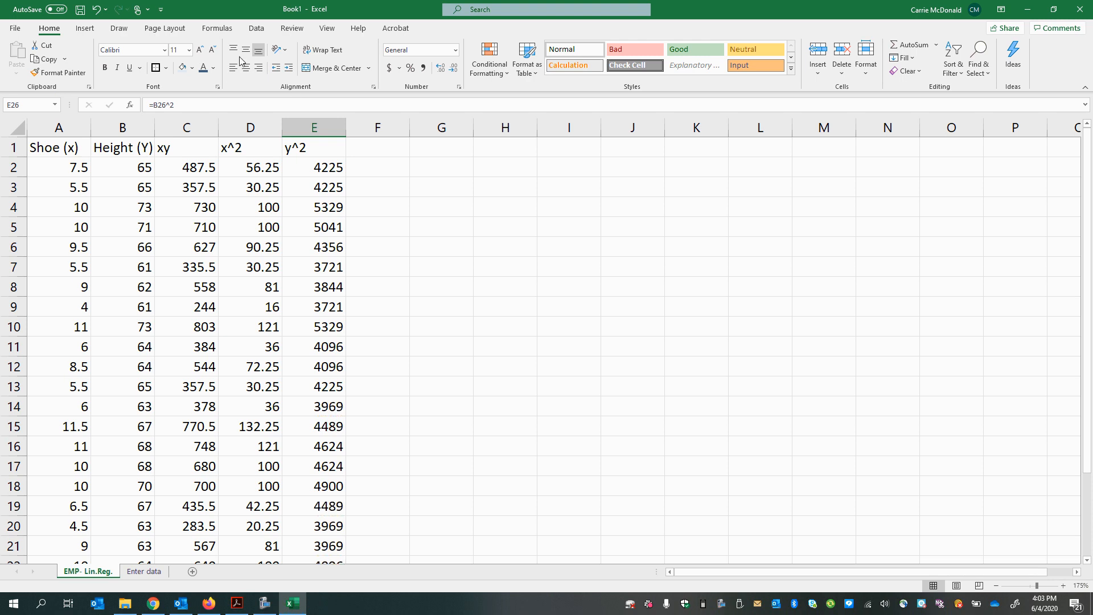
{"action": "left_click_drag", "start_coordinate": [60, 150], "coordinate": [310, 151]}
{"action": "right_click", "coordinate": [310, 151]}
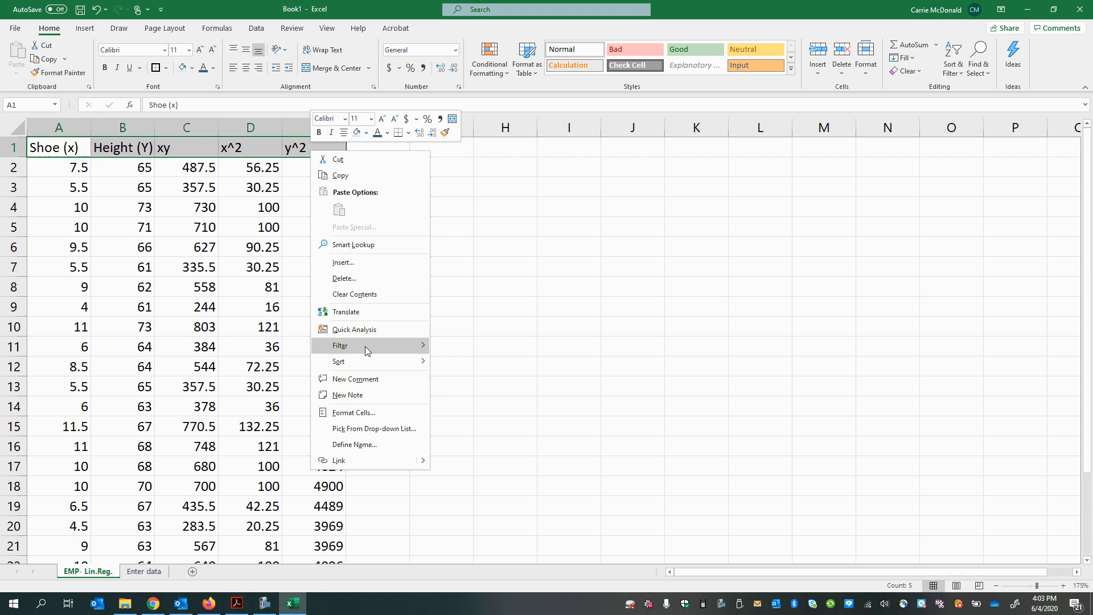
{"action": "left_click", "coordinate": [355, 414]}
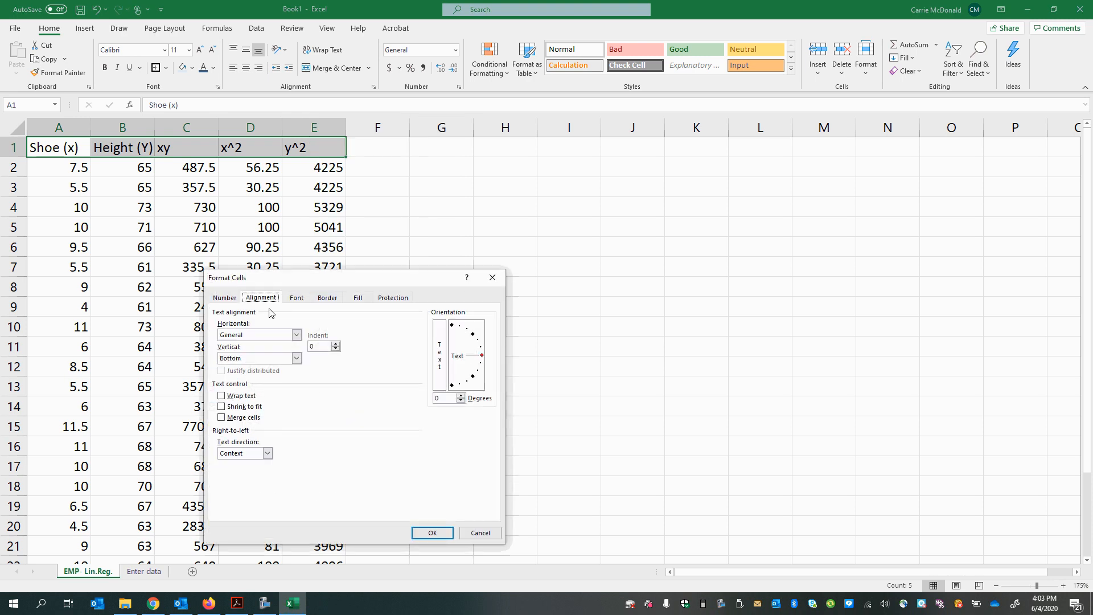
{"action": "left_click", "coordinate": [223, 298]}
{"action": "left_click", "coordinate": [296, 298]}
{"action": "left_click", "coordinate": [327, 298]}
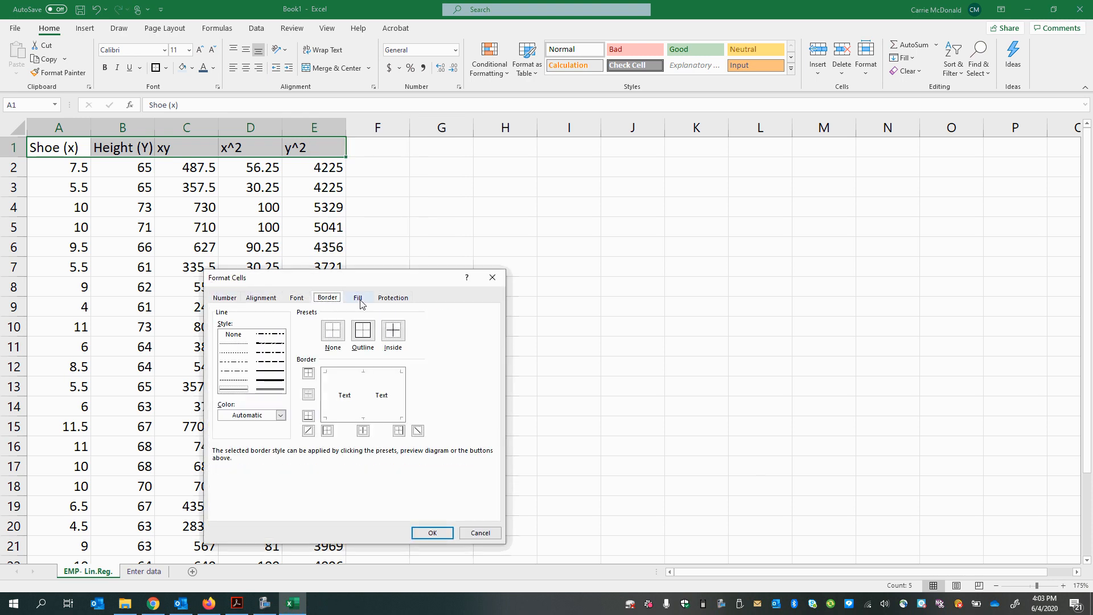
{"action": "left_click", "coordinate": [358, 298]}
{"action": "left_click", "coordinate": [391, 300]}
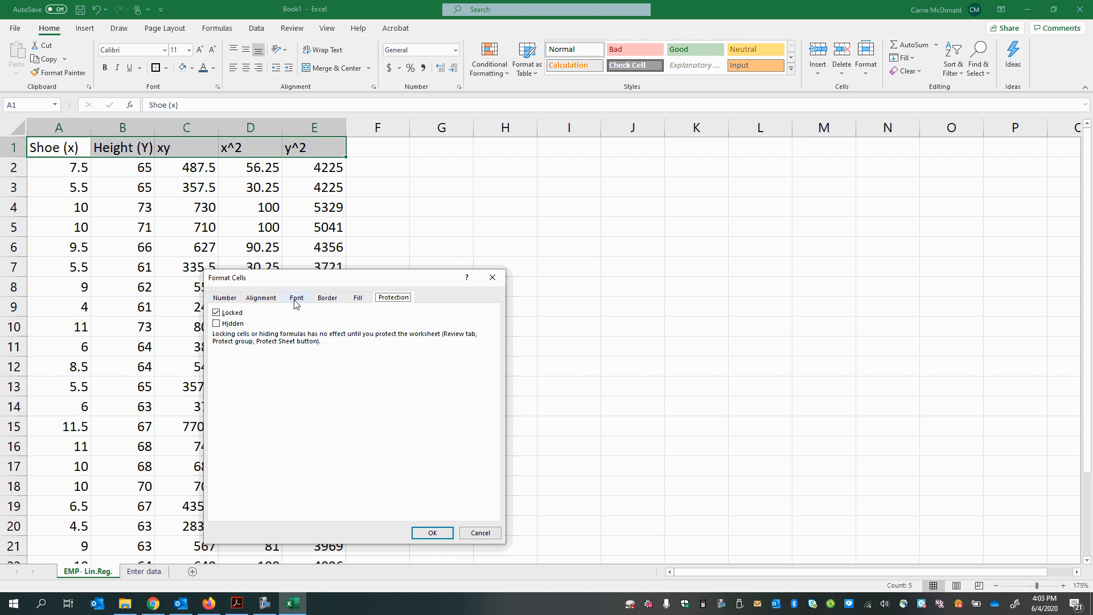
{"action": "left_click", "coordinate": [295, 300]}
{"action": "left_click", "coordinate": [480, 533]}
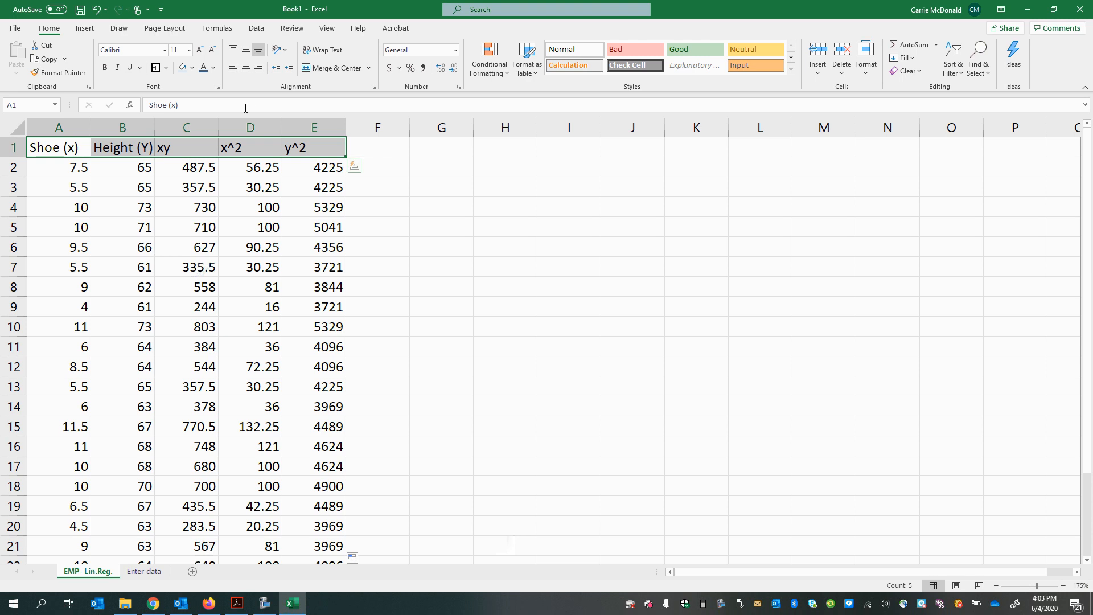
Step: Return the workbook beside the PDF and make the headers in A1:E1 bold, italic and centered vertically and horizontally
{"action": "left_click_drag", "start_coordinate": [695, 13], "coordinate": [1, 132]}
{"action": "left_click", "coordinate": [727, 165]}
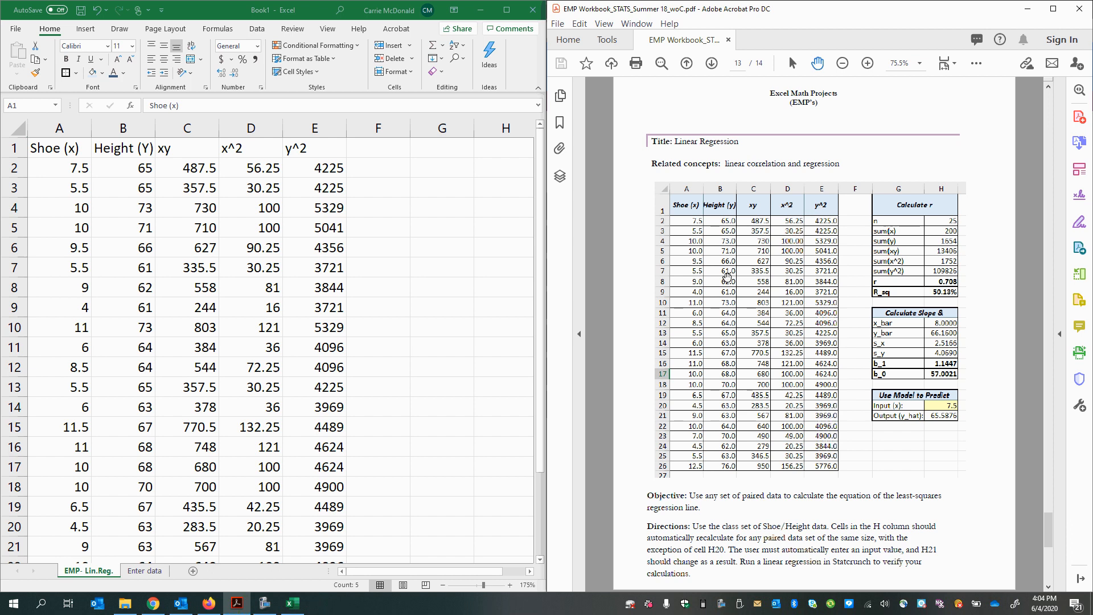
{"action": "left_click", "coordinate": [36, 149]}
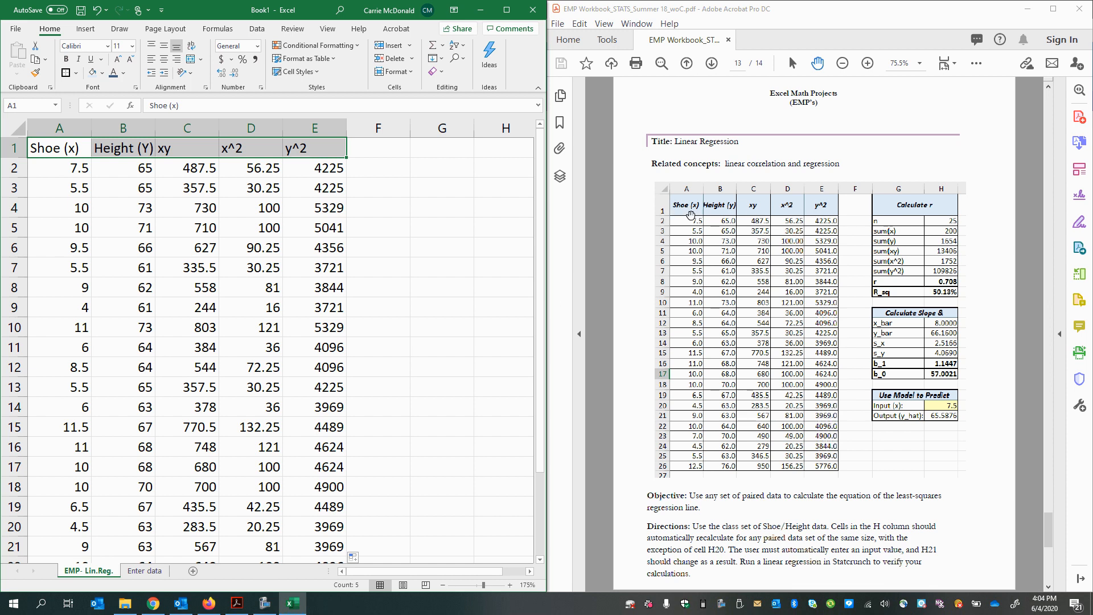
{"action": "left_click", "coordinate": [66, 59]}
{"action": "left_click", "coordinate": [78, 62]}
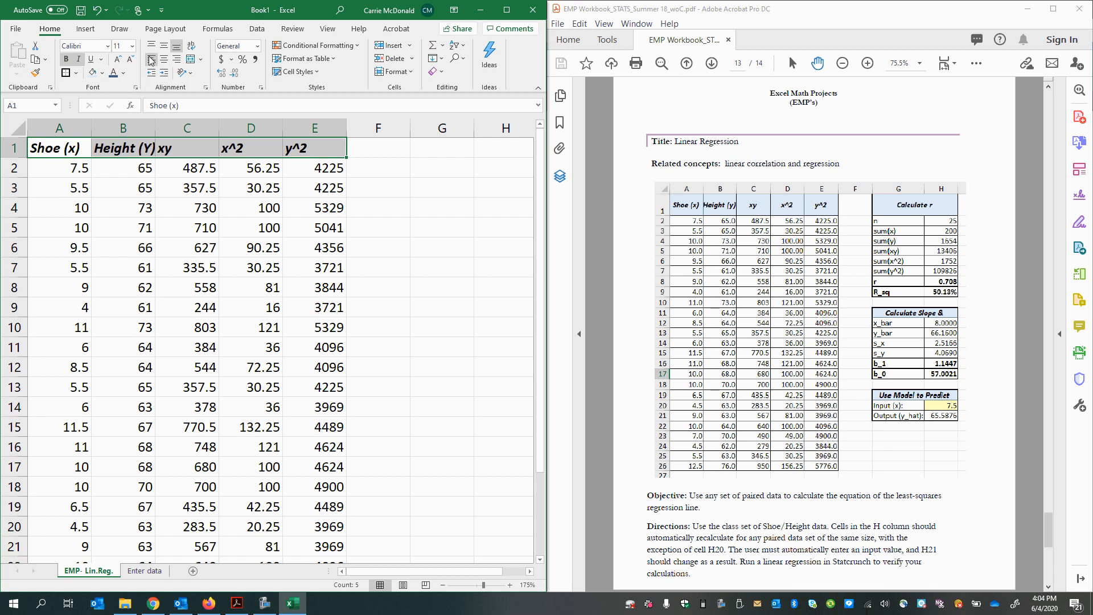
{"action": "left_click", "coordinate": [163, 46]}
{"action": "left_click", "coordinate": [164, 60]}
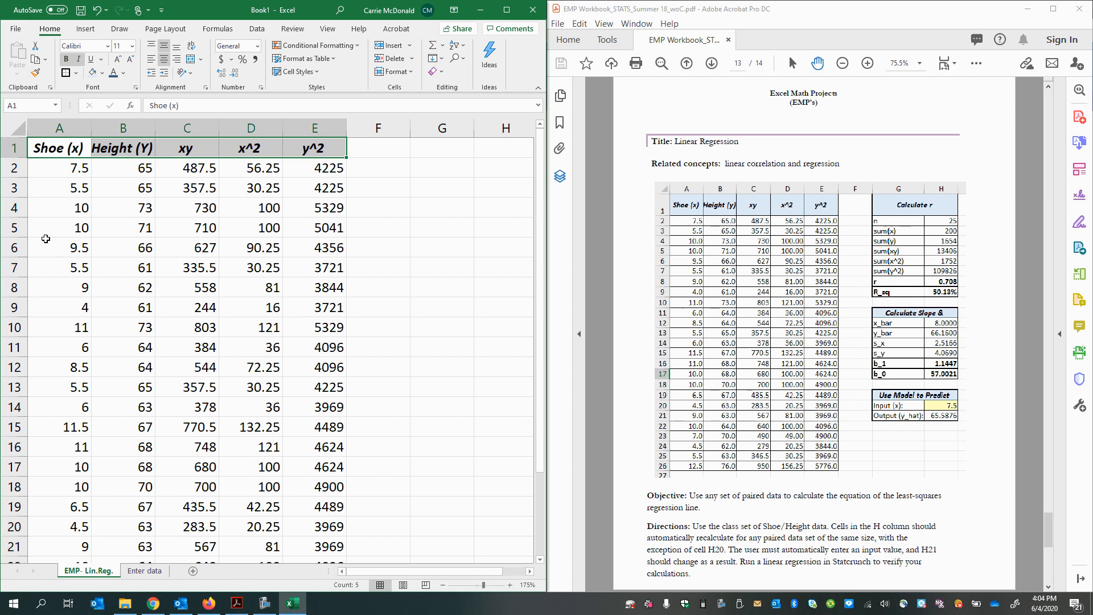
Step: Enlarge header row 1 to about twice its height and undo the resize
{"action": "left_click", "coordinate": [16, 149]}
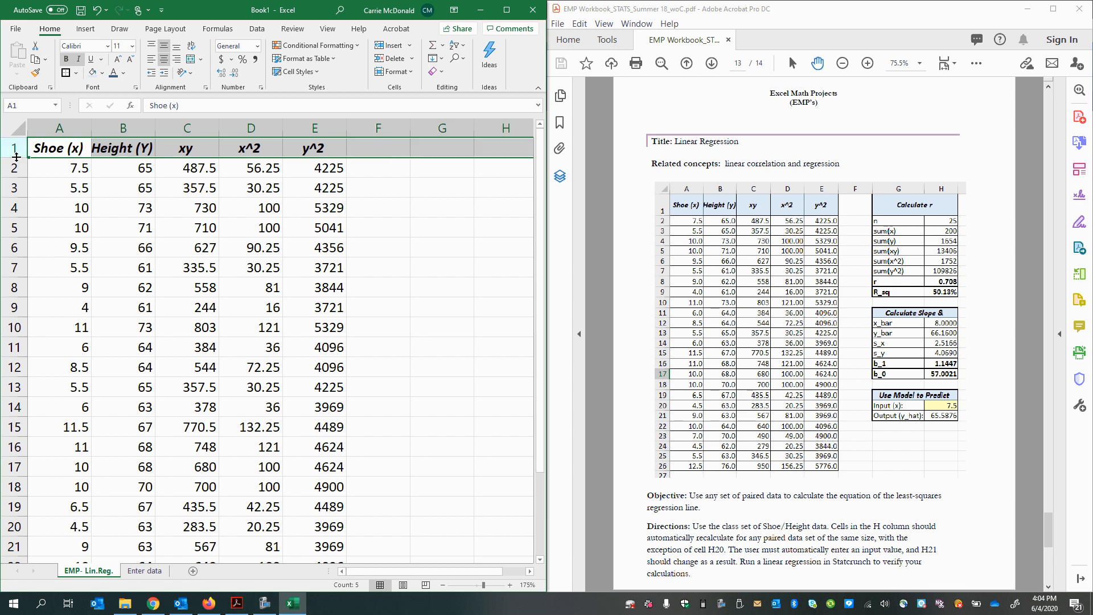
{"action": "left_click_drag", "start_coordinate": [16, 158], "coordinate": [16, 173]}
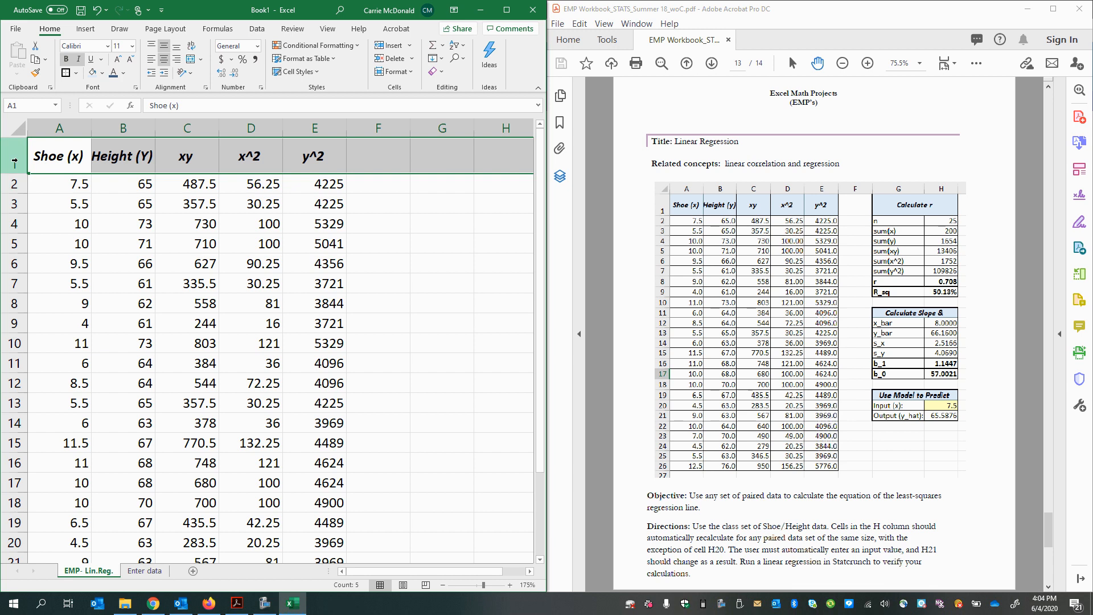
{"action": "left_click", "coordinate": [38, 220]}
{"action": "left_click", "coordinate": [14, 160]}
{"action": "key", "text": "ctrl+z"}
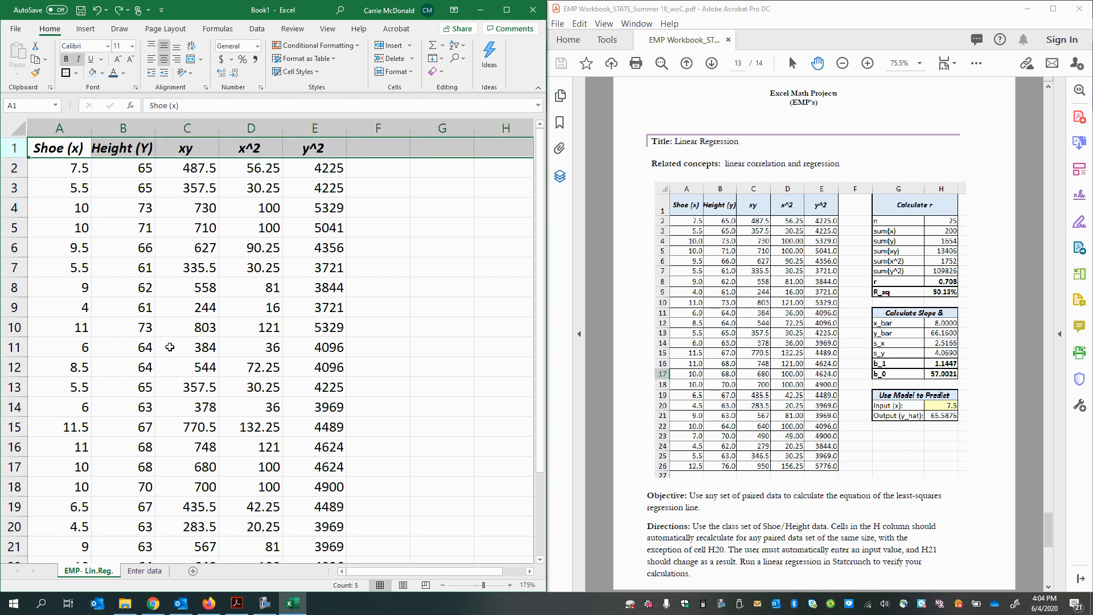
Step: Make header row 1 slightly taller and fill the headers in A1:E1 with light blue
{"action": "left_click", "coordinate": [8, 149]}
{"action": "left_click_drag", "start_coordinate": [15, 159], "coordinate": [16, 166]}
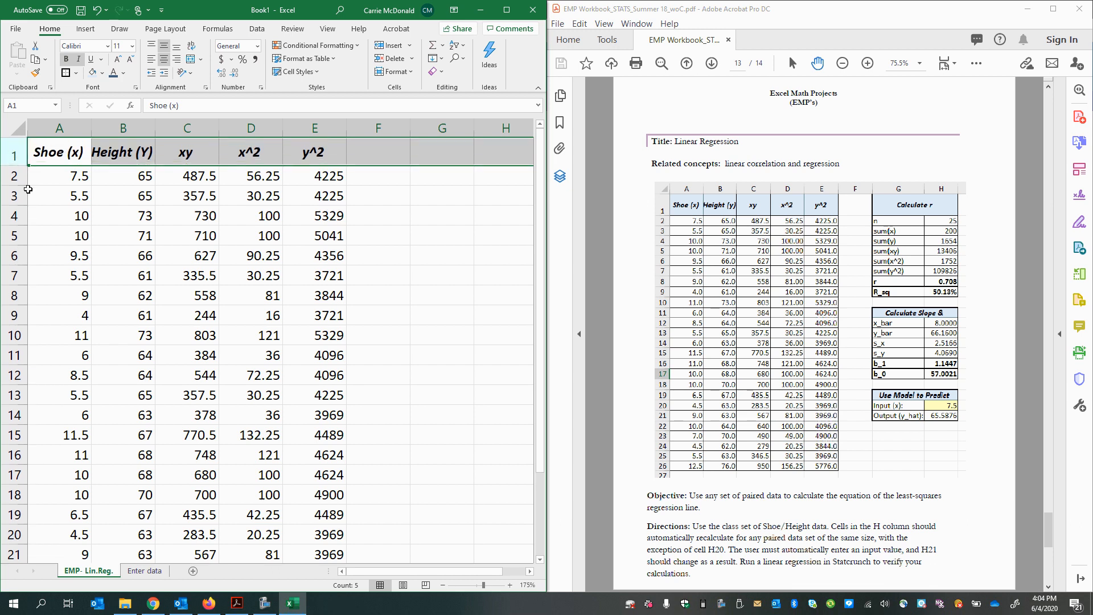
{"action": "left_click", "coordinate": [120, 162]}
{"action": "left_click_drag", "start_coordinate": [78, 153], "coordinate": [319, 154]}
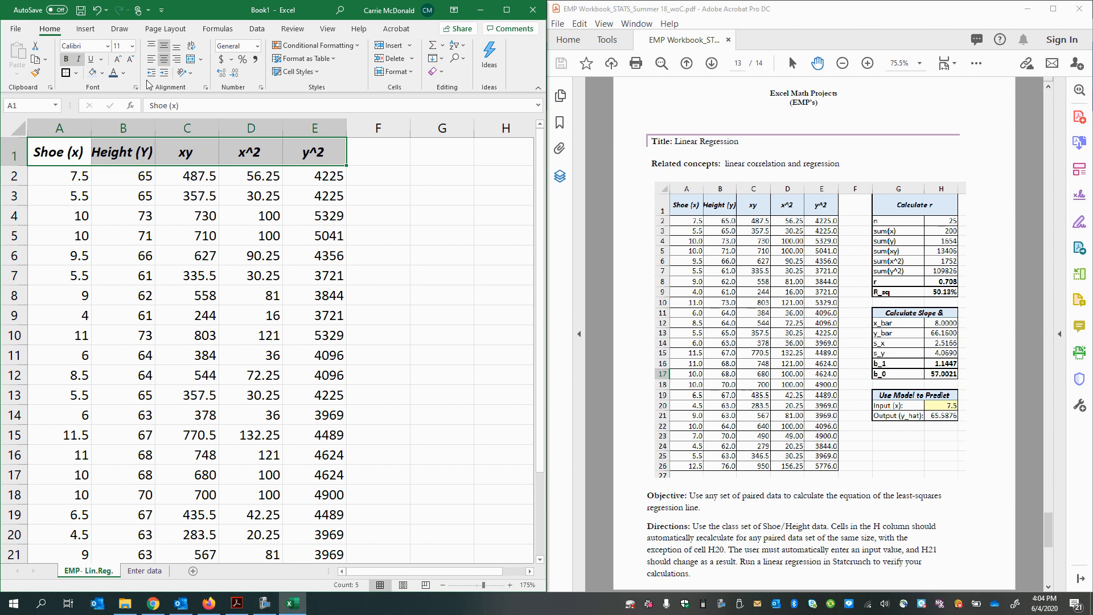
{"action": "left_click", "coordinate": [93, 73]}
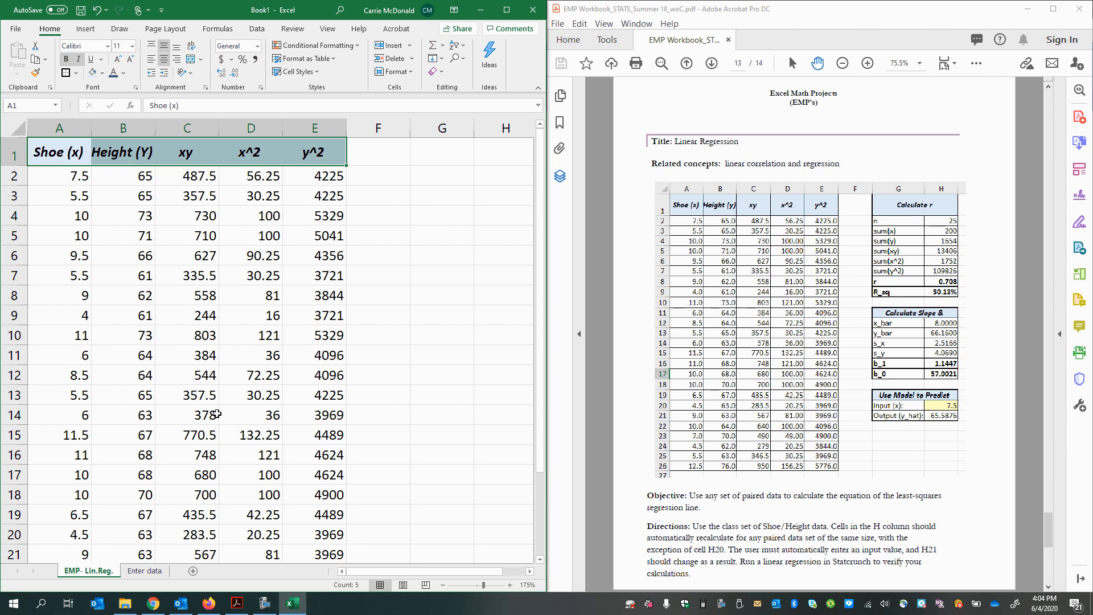
Step: Apply all borders to the whole data table in A1:E26
{"action": "scroll", "coordinate": [217, 409], "scroll_direction": "down", "scroll_amount": 1}
{"action": "scroll", "coordinate": [215, 406], "scroll_direction": "down", "scroll_amount": 1}
{"action": "scroll", "coordinate": [214, 416], "scroll_direction": "up", "scroll_amount": 2}
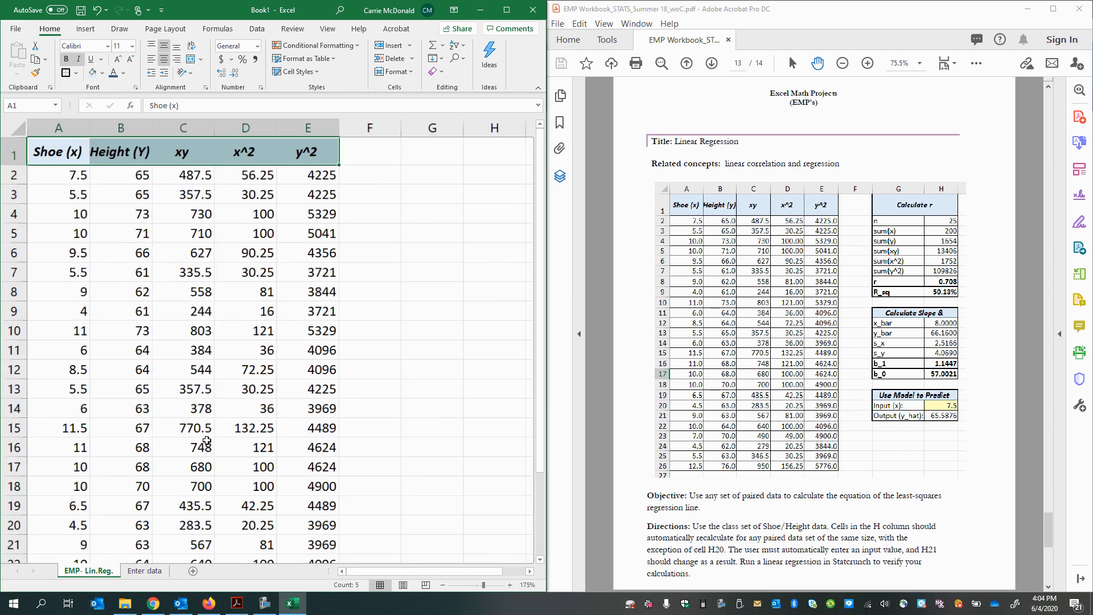
{"action": "scroll", "coordinate": [210, 427], "scroll_direction": "down", "scroll_amount": 2}
{"action": "scroll", "coordinate": [206, 441], "scroll_direction": "up", "scroll_amount": 1}
{"action": "scroll", "coordinate": [205, 435], "scroll_direction": "down", "scroll_amount": 3}
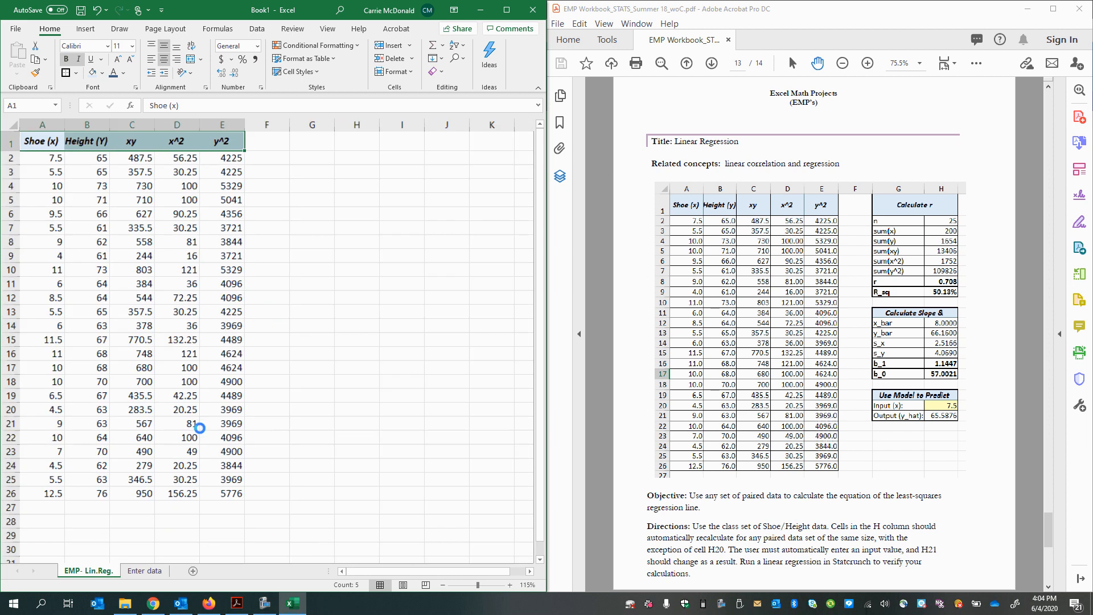
{"action": "scroll", "coordinate": [199, 430], "scroll_direction": "up", "scroll_amount": 4}
{"action": "scroll", "coordinate": [199, 433], "scroll_direction": "down", "scroll_amount": 3}
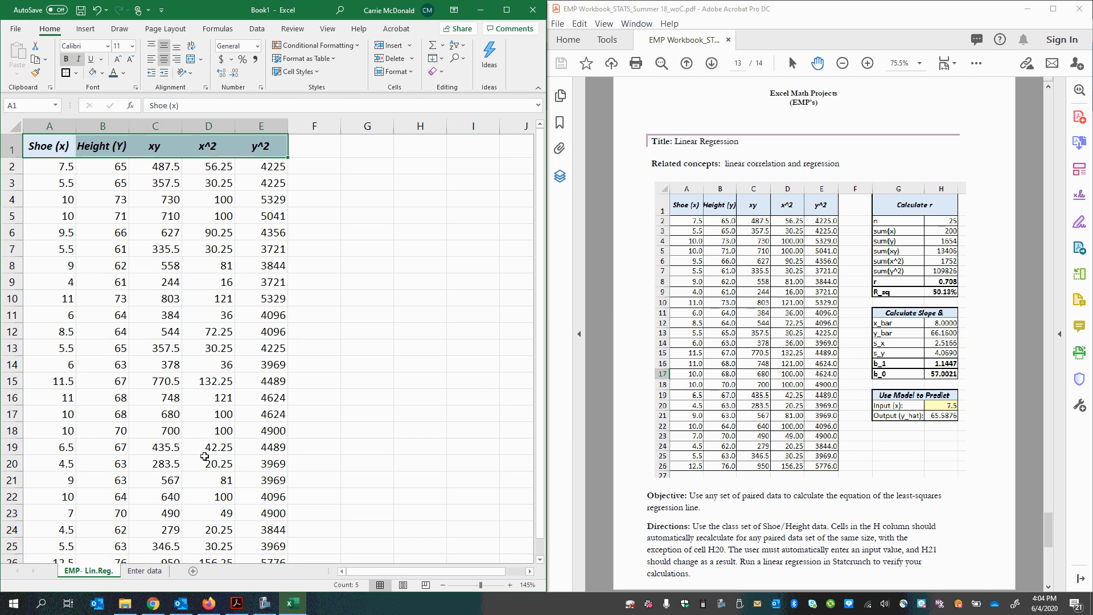
{"action": "scroll", "coordinate": [199, 437], "scroll_direction": "up", "scroll_amount": 2}
{"action": "scroll", "coordinate": [198, 441], "scroll_direction": "down", "scroll_amount": 2}
{"action": "scroll", "coordinate": [198, 443], "scroll_direction": "down", "scroll_amount": 1}
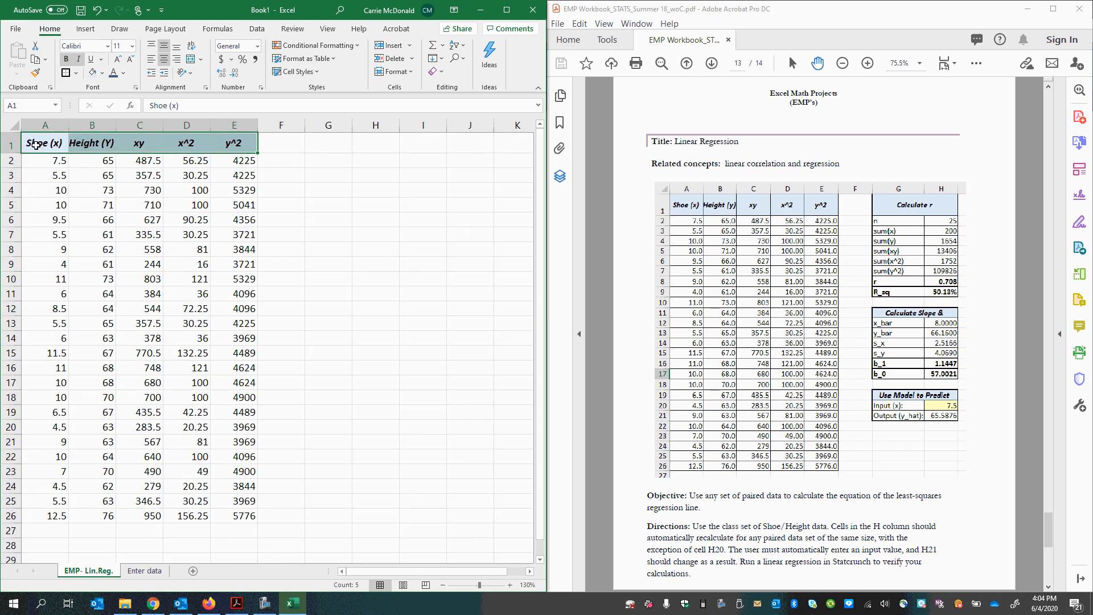
{"action": "left_click_drag", "start_coordinate": [36, 144], "coordinate": [230, 514]}
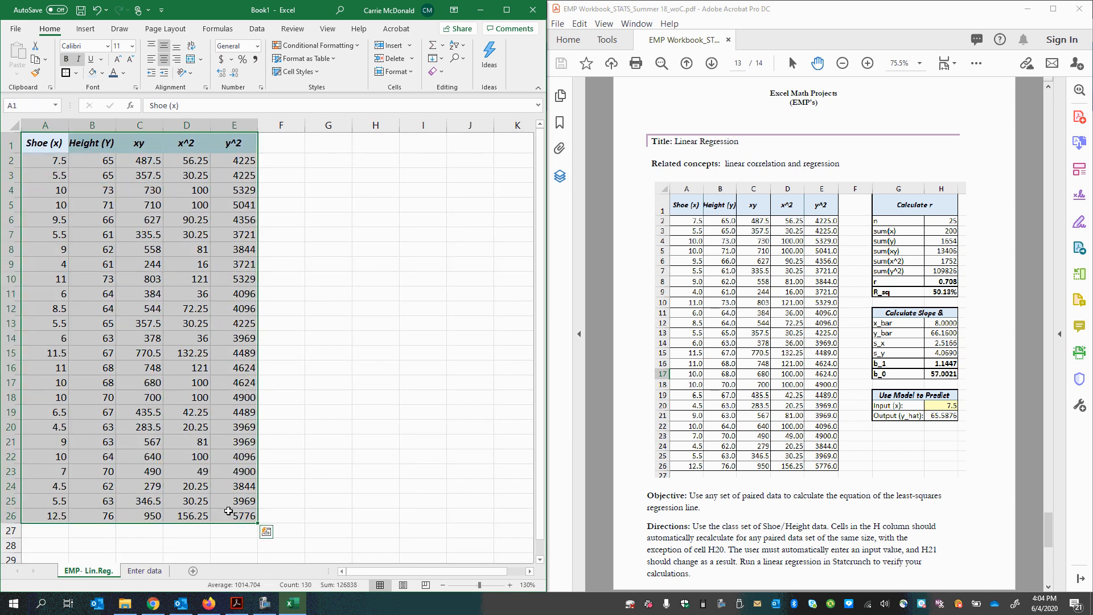
{"action": "left_click", "coordinate": [78, 76]}
{"action": "left_click", "coordinate": [105, 184]}
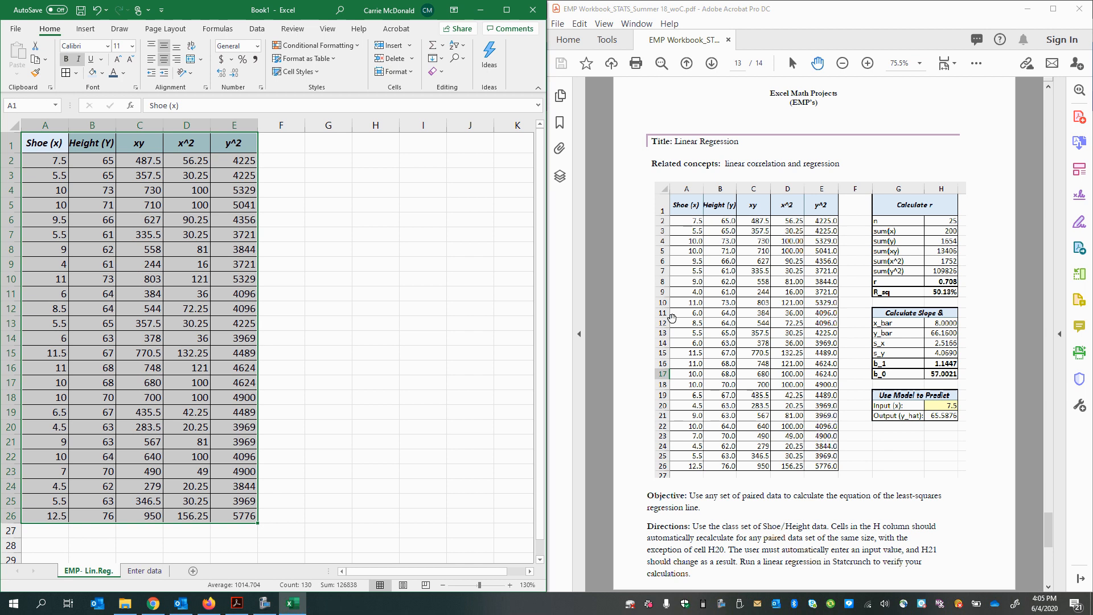
Step: Enter the heading "Calculate r" in cell G1, following the layout in the PDF
{"action": "left_click", "coordinate": [729, 238]}
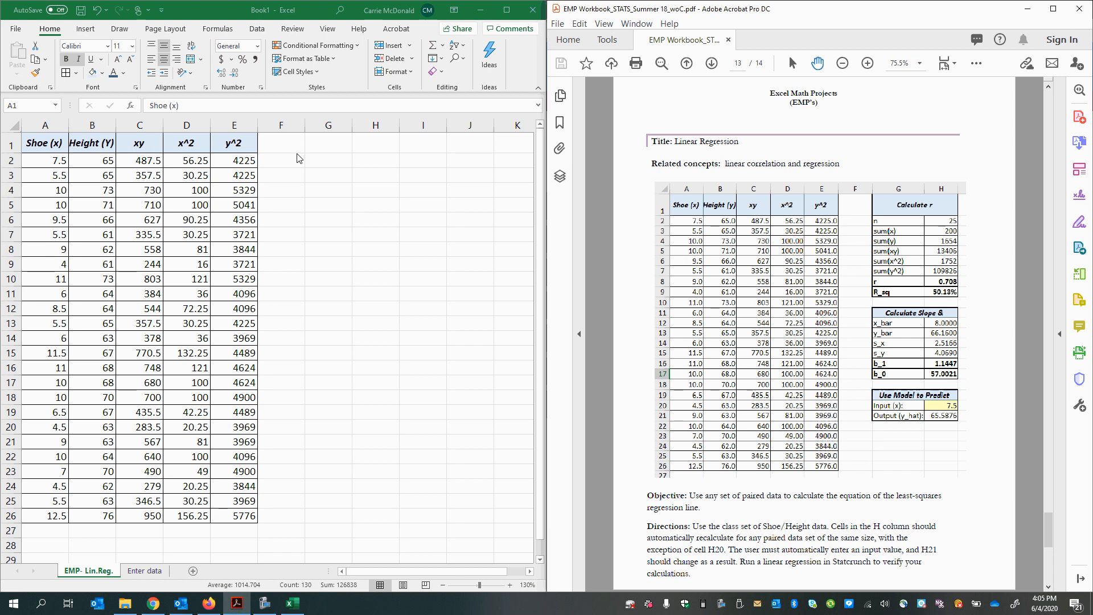
{"action": "left_click", "coordinate": [313, 149]}
{"action": "left_click", "coordinate": [313, 143]}
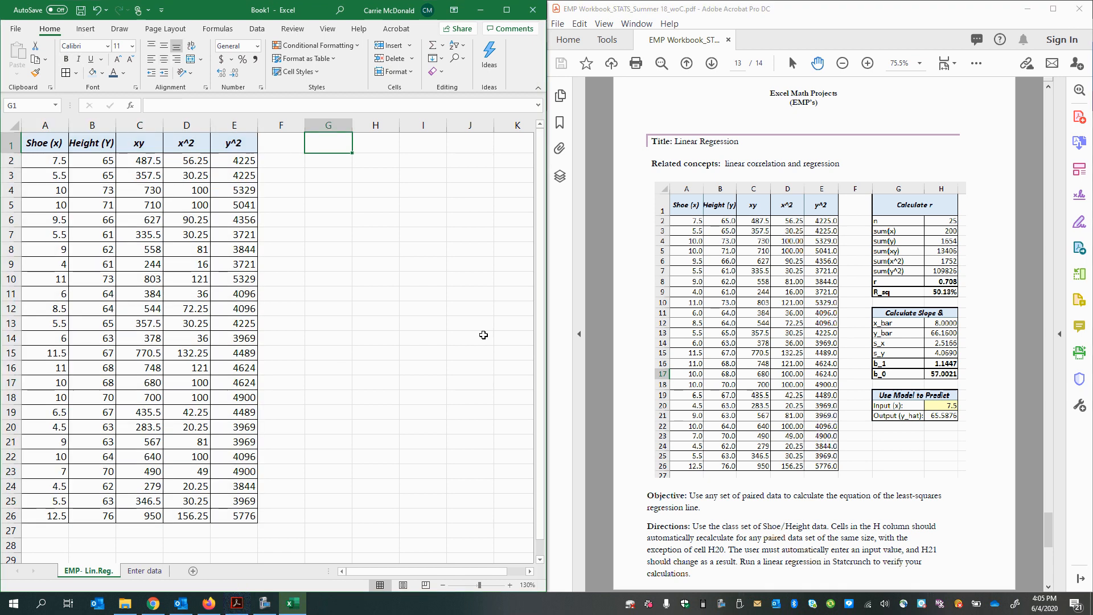
{"action": "type", "text": "Calculate r"}
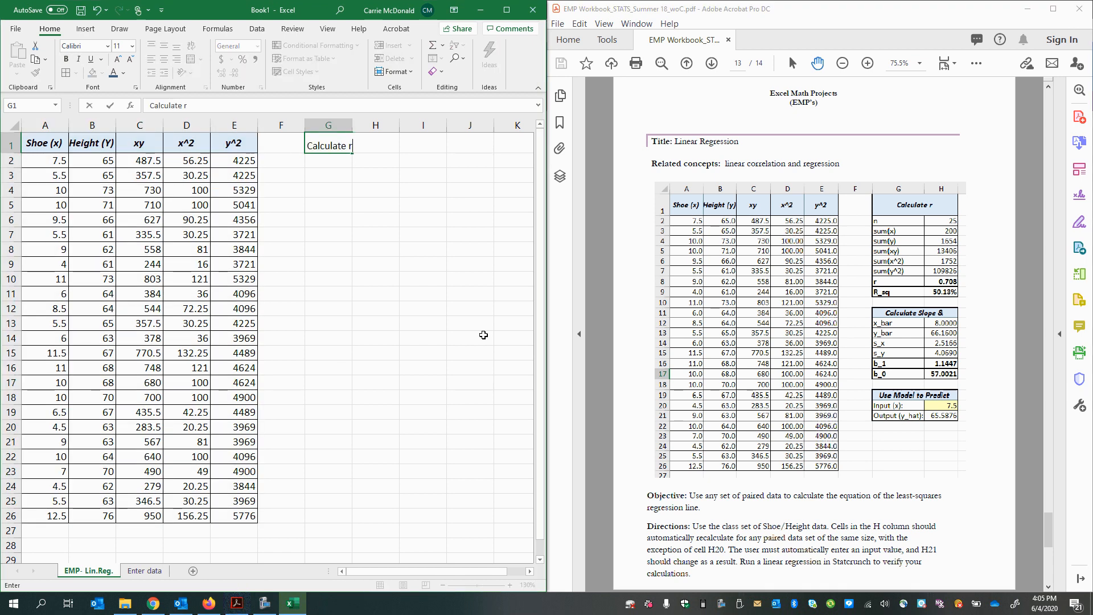
{"action": "key", "text": "Return"}
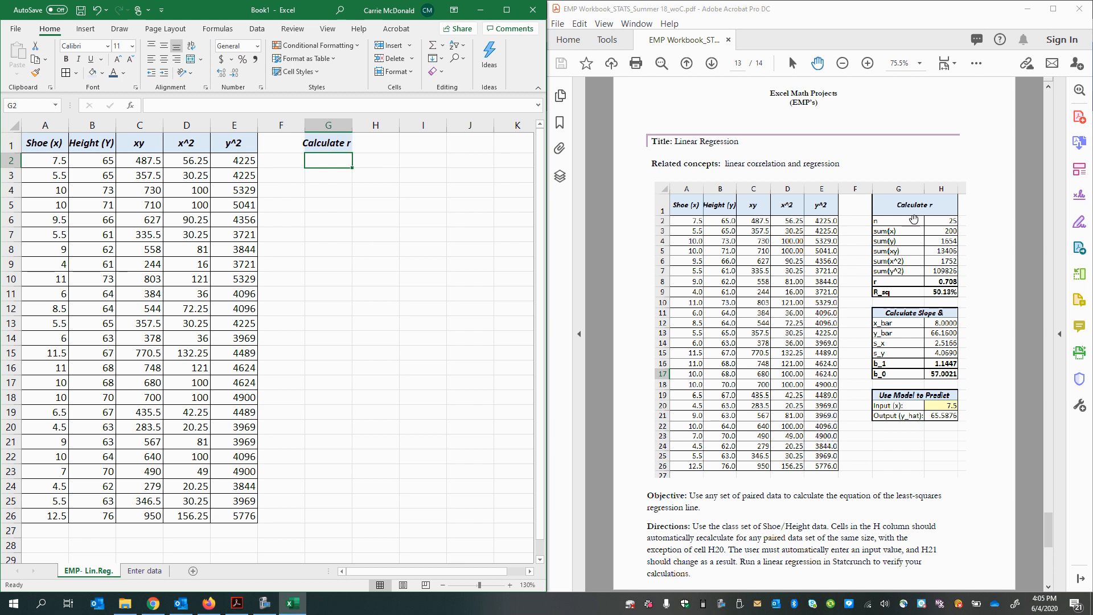
Step: Enter the label "n" in G2 and "sum(x)" in G3 under the Calculate r heading
{"action": "type", "text": "n"}
{"action": "key", "text": "Return"}
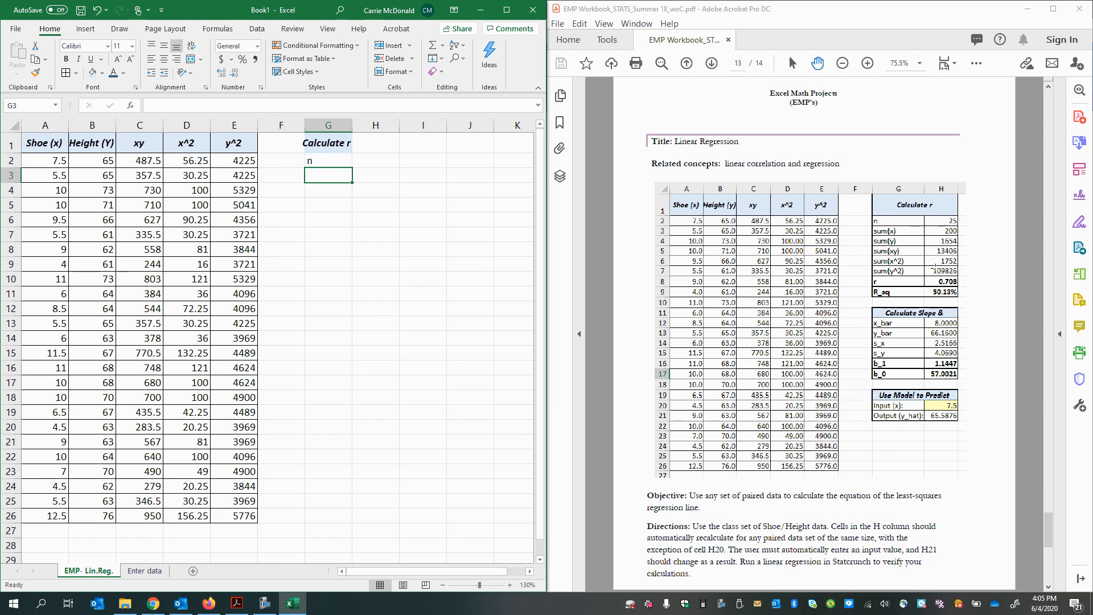
{"action": "type", "text": "sum(x)"}
{"action": "key", "text": "Return"}
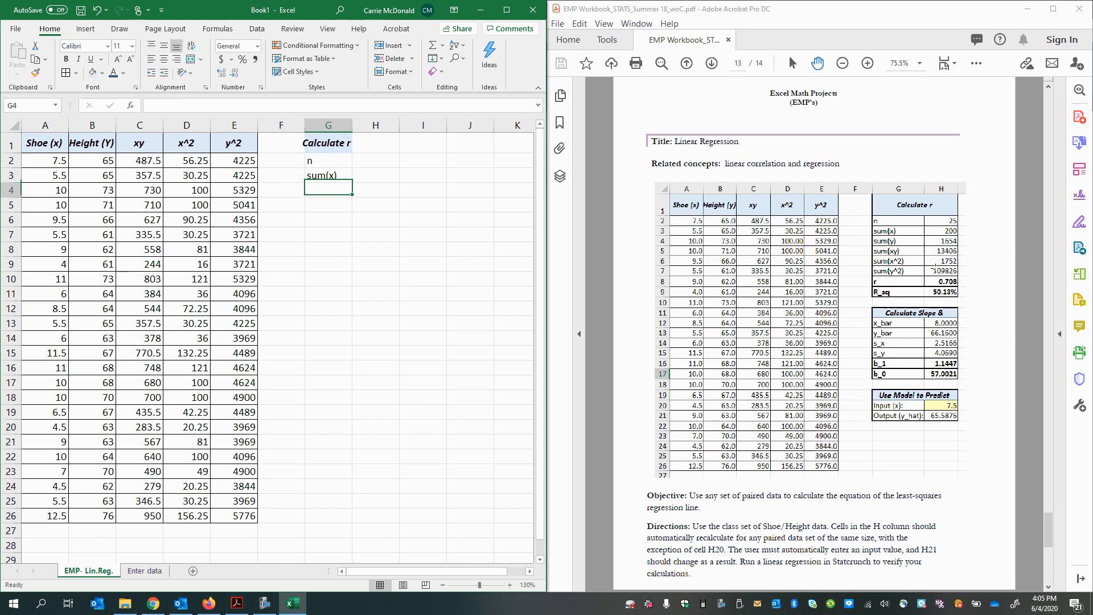
Step: Label cell G4 "sum(y)" and cell G5 "sum(xy)", correcting any mistyped label
{"action": "type", "text": "sum(x)"}
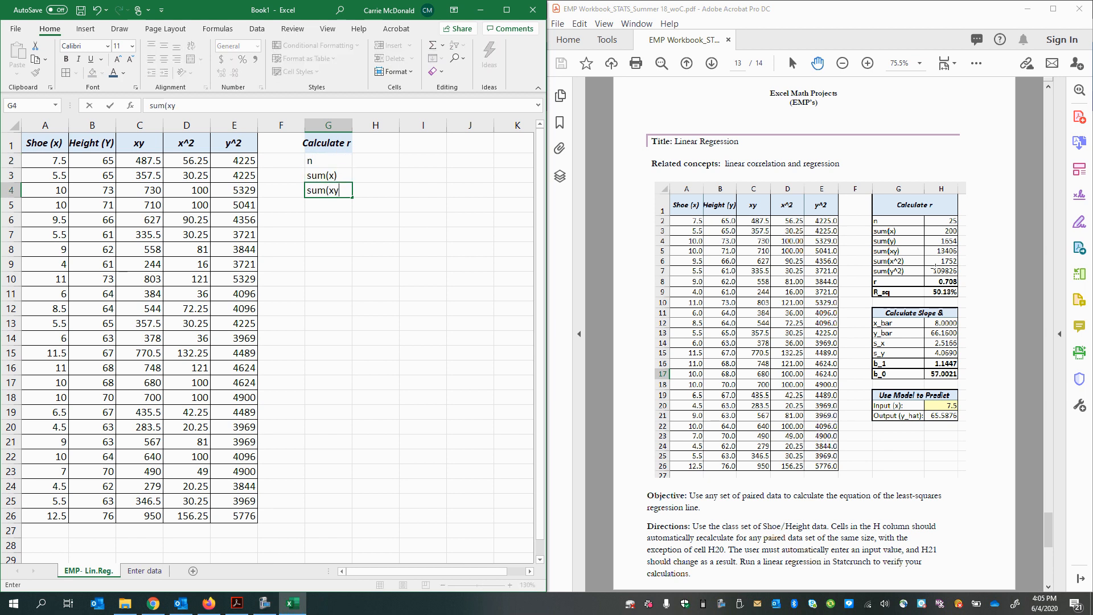
{"action": "type", "text": ")"}
{"action": "key", "text": "Return"}
{"action": "type", "text": "su"}
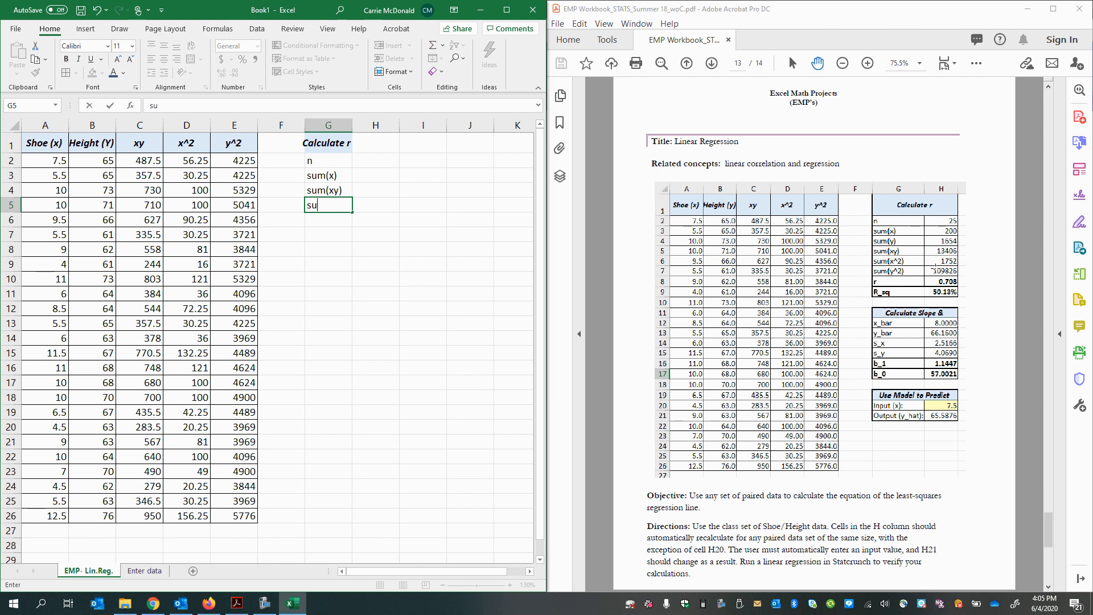
{"action": "left_click", "coordinate": [335, 192]}
{"action": "key", "text": "Return"}
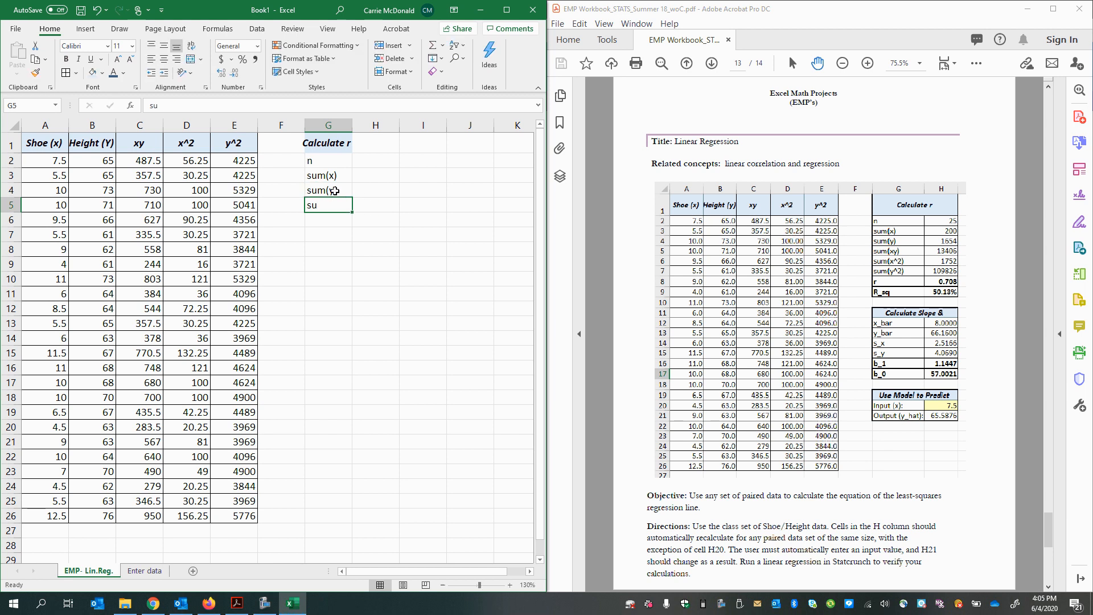
{"action": "type", "text": "sum(xy"}
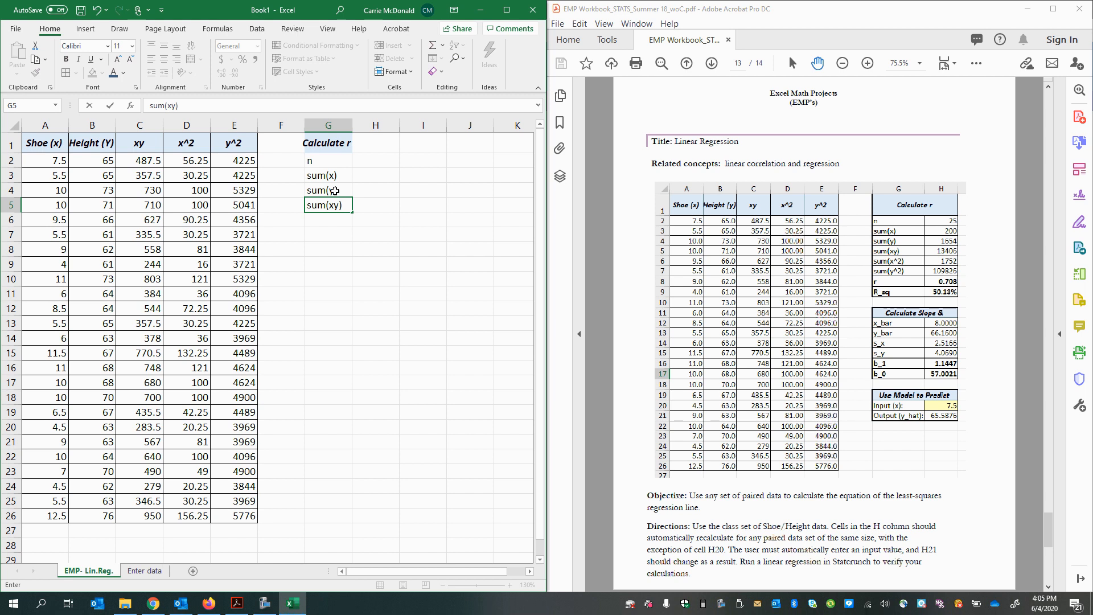
{"action": "key", "text": "Return"}
Step: Enter the label "sum(x^2)" in cell G6
{"action": "type", "text": "sum"}
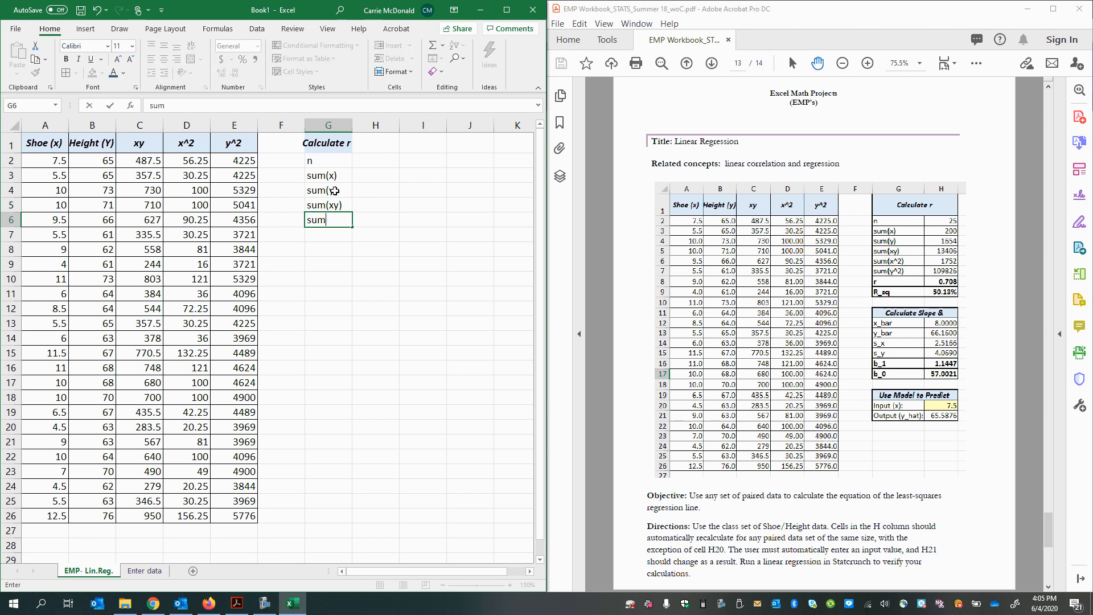
{"action": "type", "text": "(x^2)"}
{"action": "key", "text": "Return"}
Step: Label cell G7 "sum(y^2)", fixing the mistyped exponent and missing closing parenthesis
{"action": "type", "text": "sum(y)"}
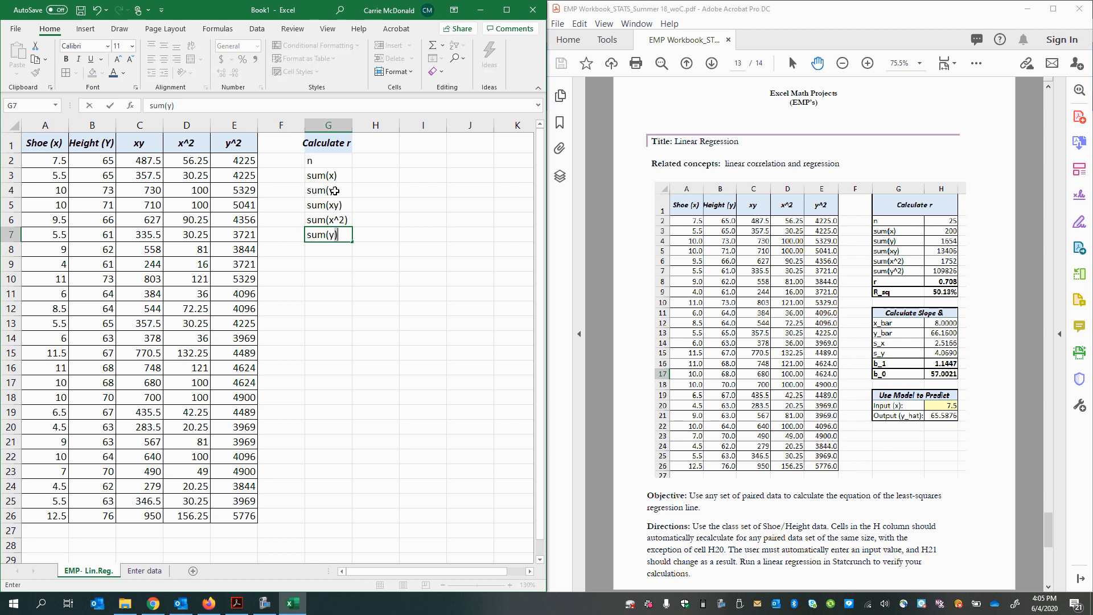
{"action": "type", "text": "#"}
{"action": "key", "text": "Return"}
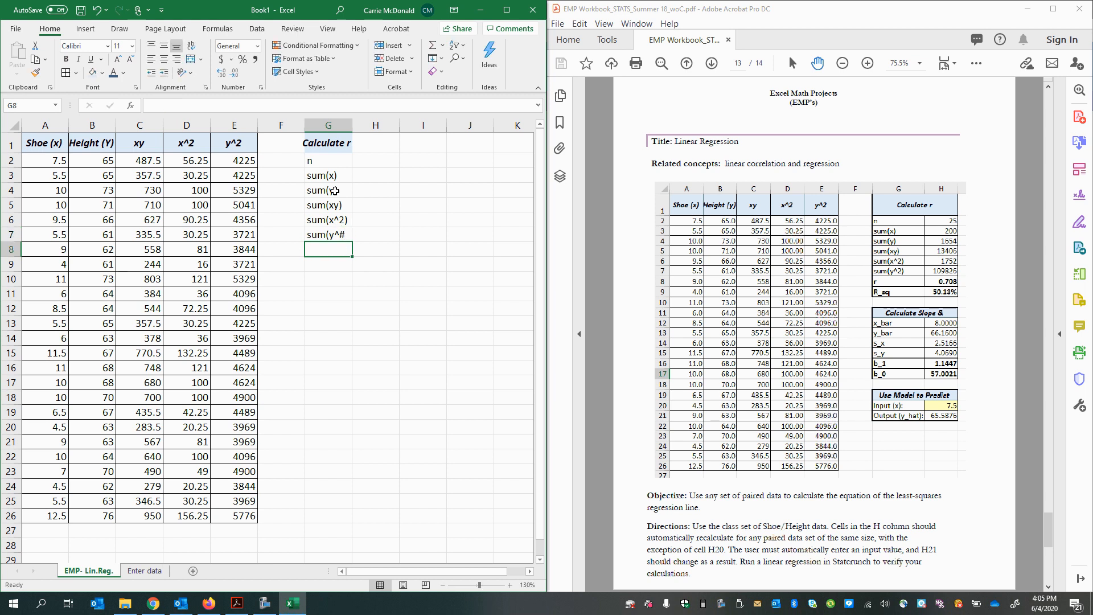
{"action": "left_click", "coordinate": [310, 238]}
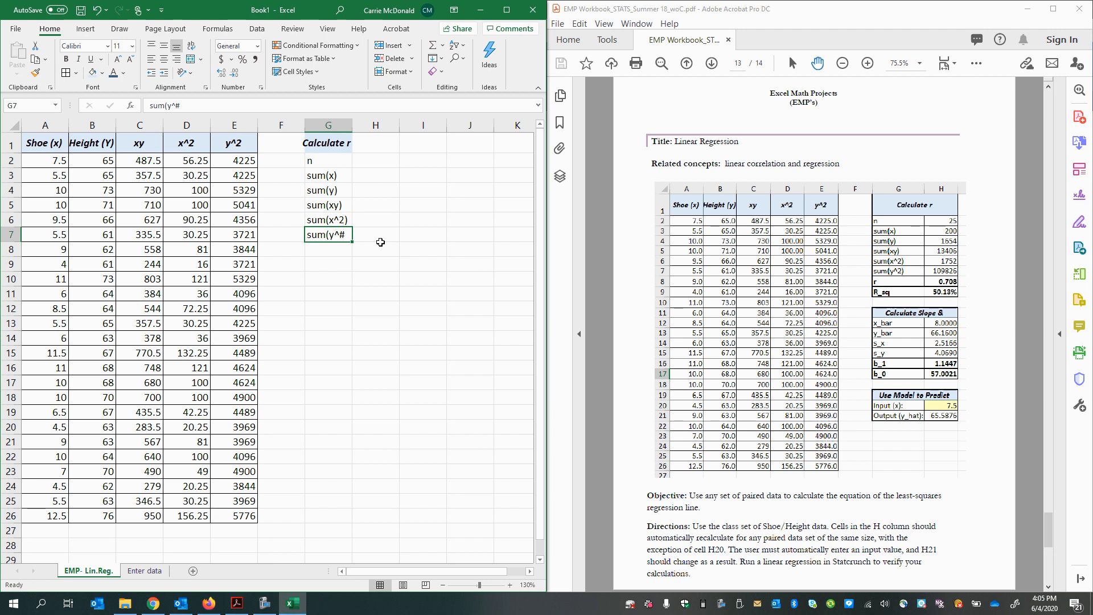
{"action": "left_click", "coordinate": [319, 262]}
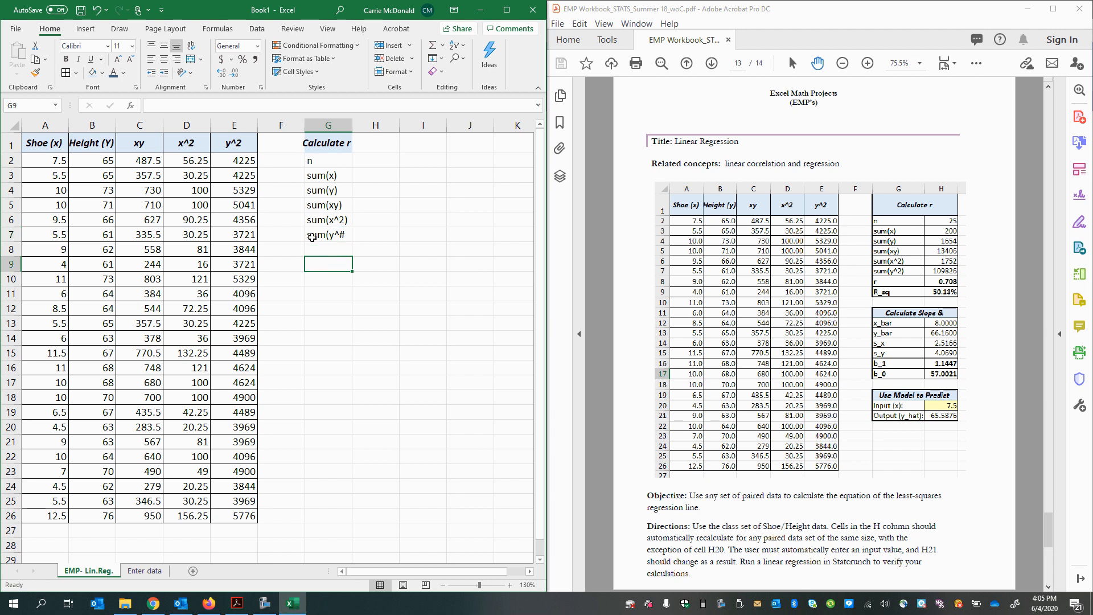
{"action": "left_click", "coordinate": [312, 237]}
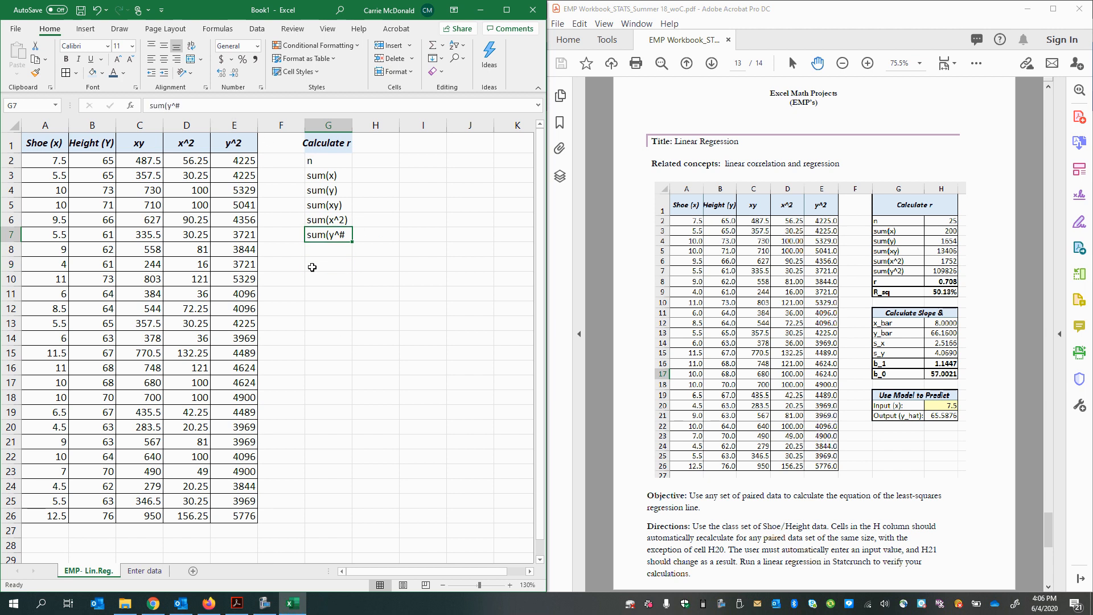
{"action": "left_click", "coordinate": [207, 104]}
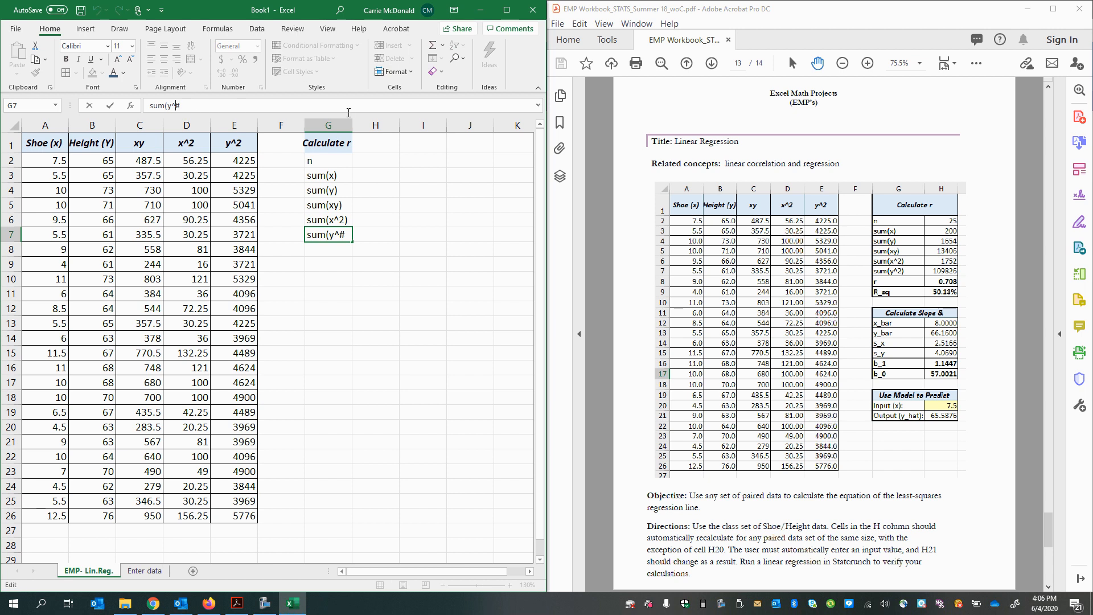
{"action": "left_click", "coordinate": [192, 105]}
{"action": "key", "text": "BackSpace"}
{"action": "type", "text": "2)"}
{"action": "key", "text": "Return"}
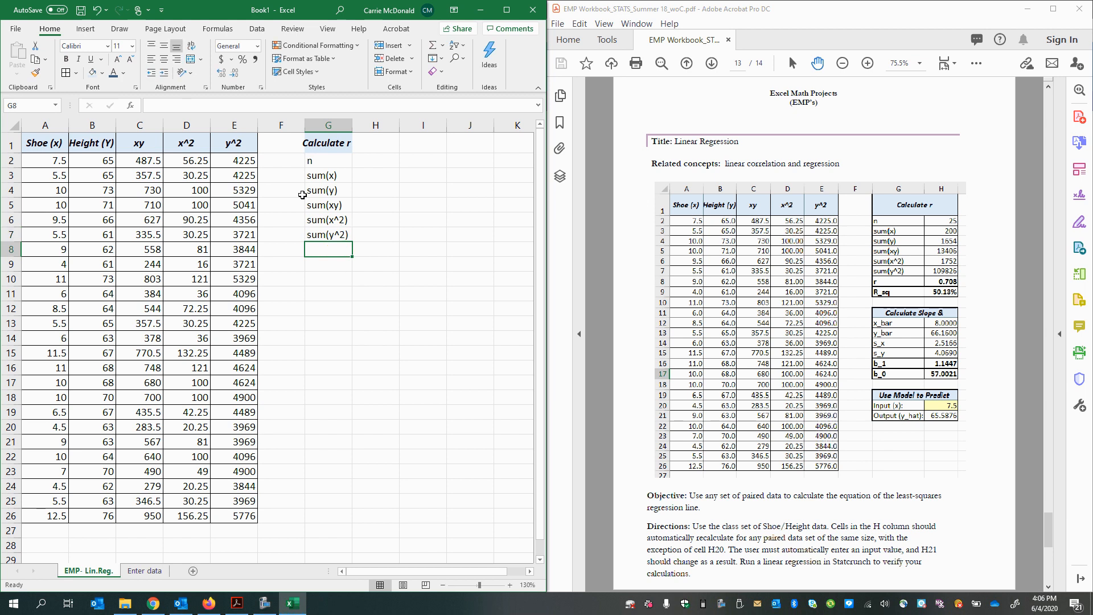
{"action": "left_click", "coordinate": [331, 234]}
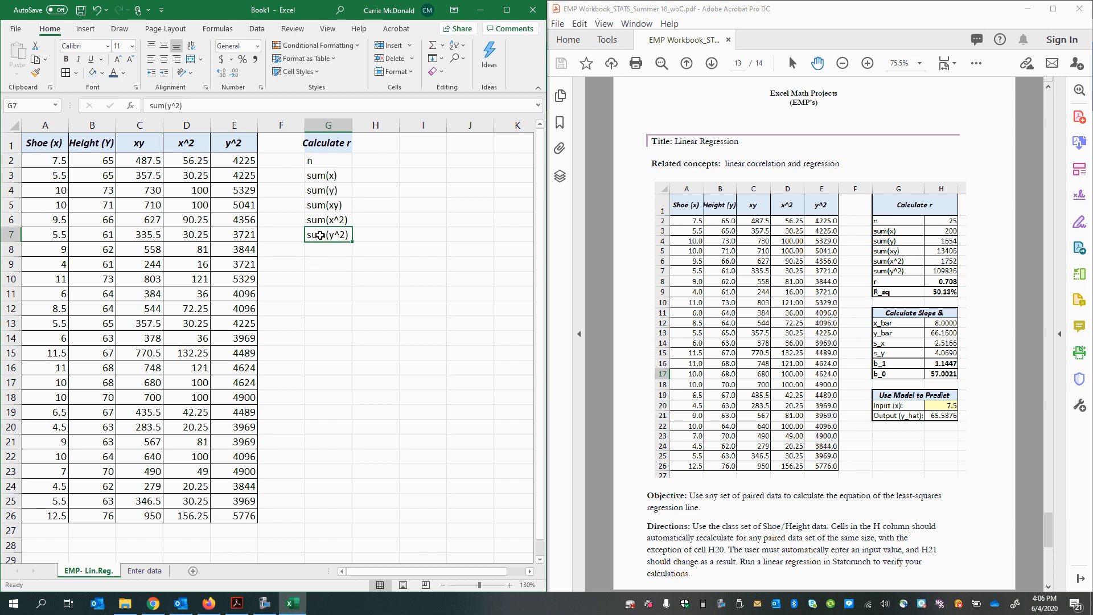
{"action": "double_click", "coordinate": [342, 235]}
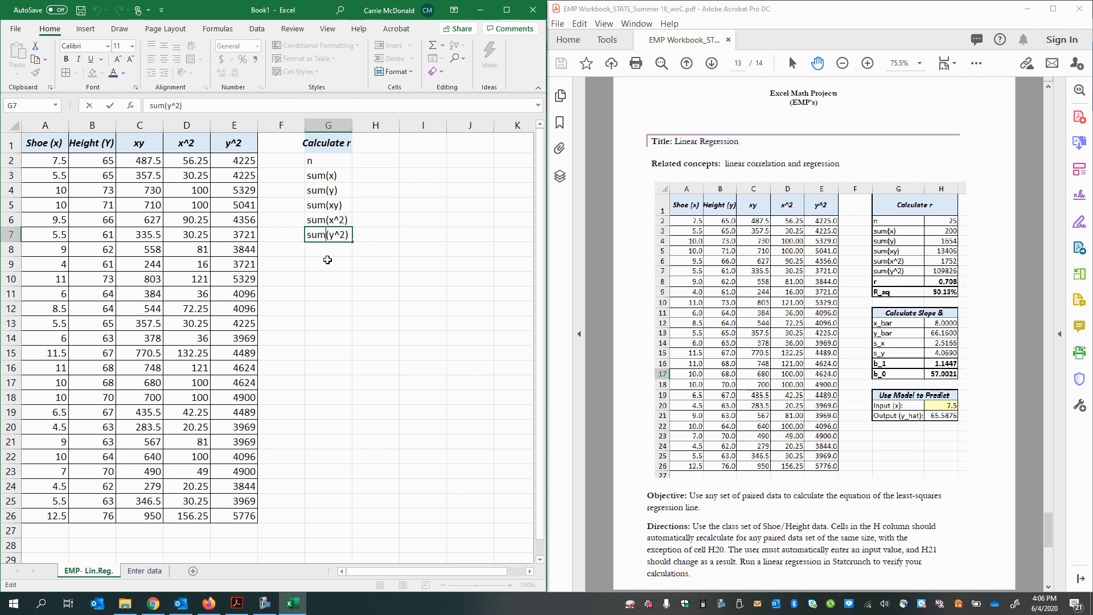
{"action": "left_click", "coordinate": [328, 298]}
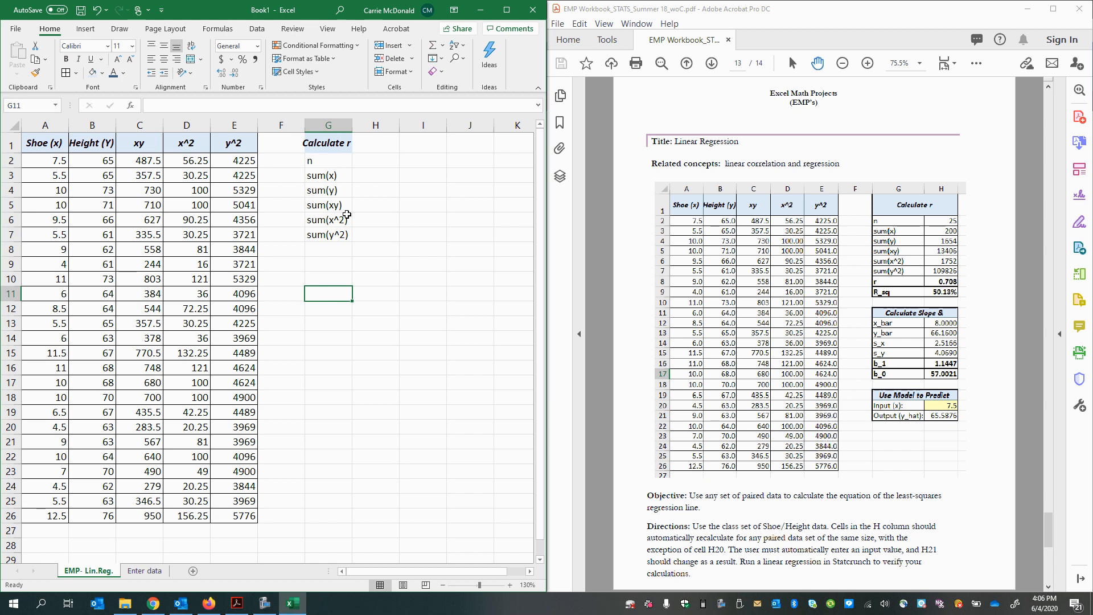
Step: Enter the label "r" in G8 and "R_sq" in G9 to complete the Calculate r labels
{"action": "left_click", "coordinate": [337, 228]}
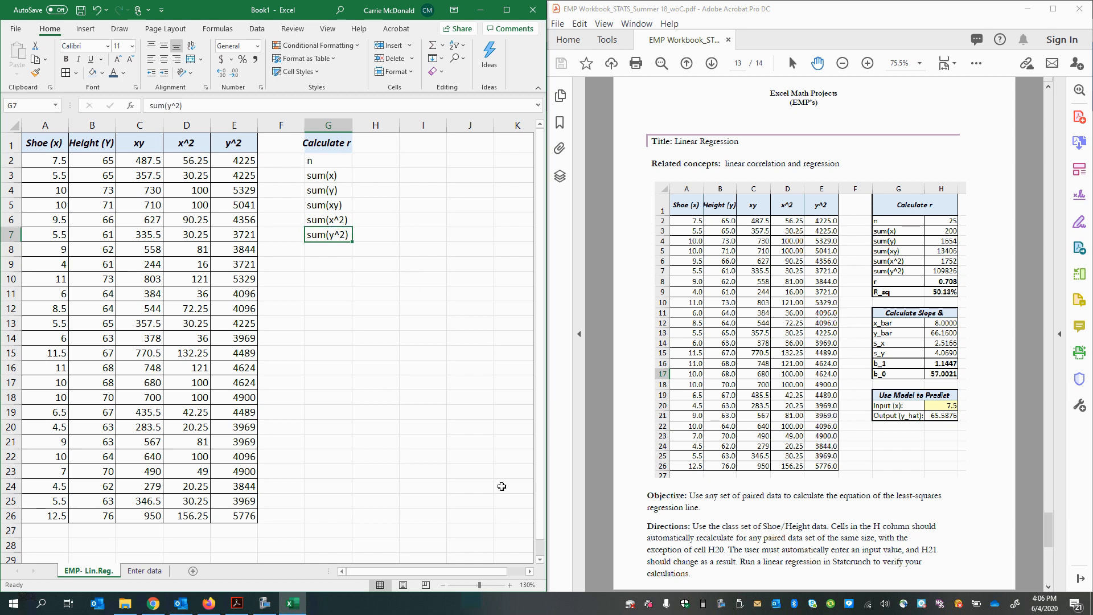
{"action": "key", "text": "Down"}
{"action": "type", "text": "r"}
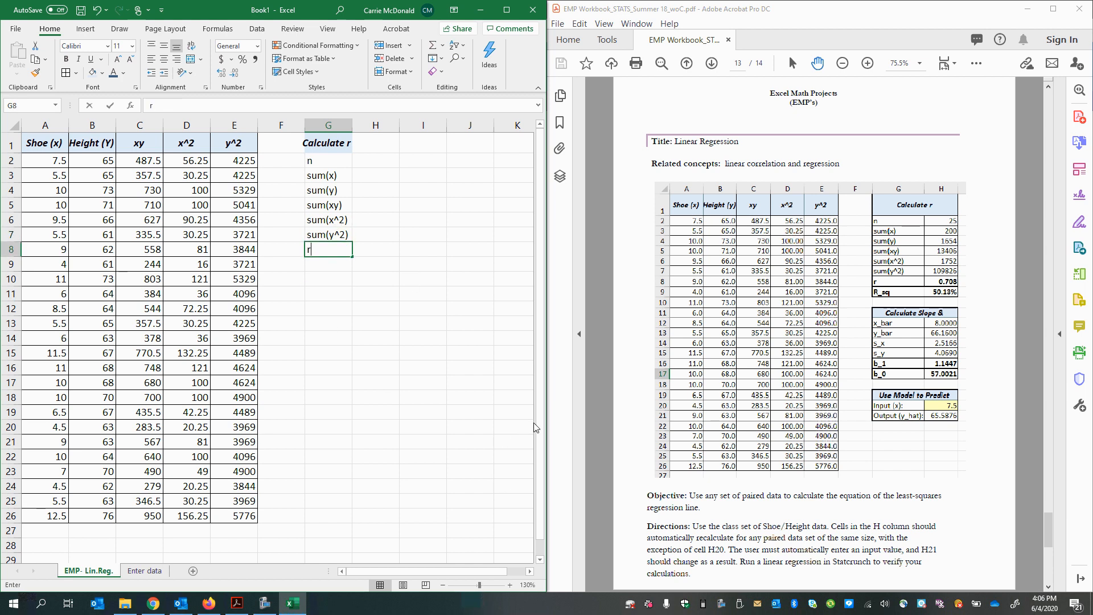
{"action": "key", "text": "Return"}
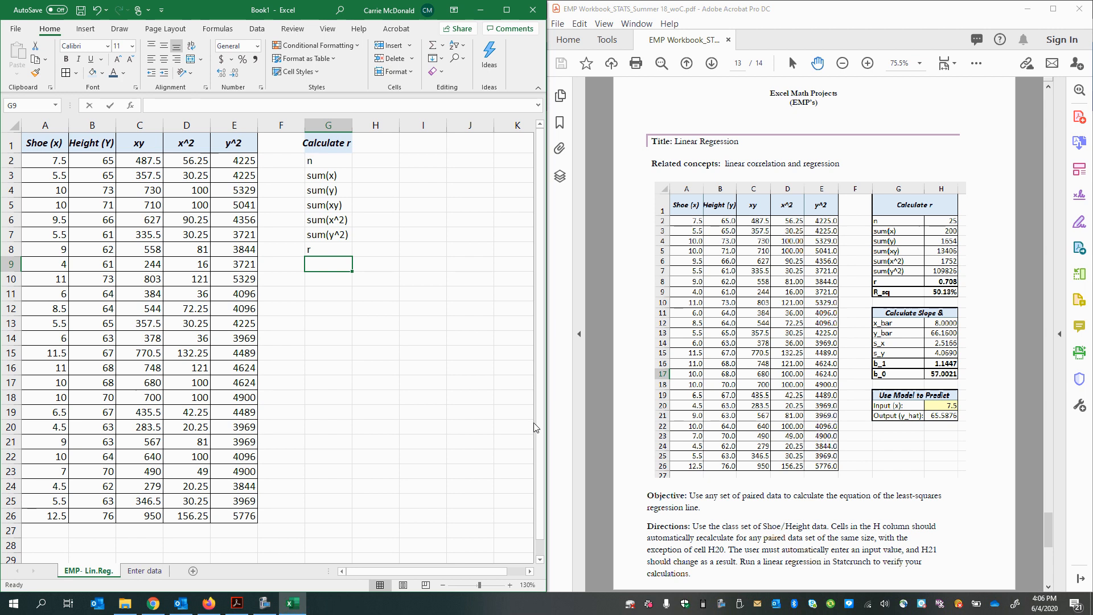
{"action": "type", "text": "R_sq"}
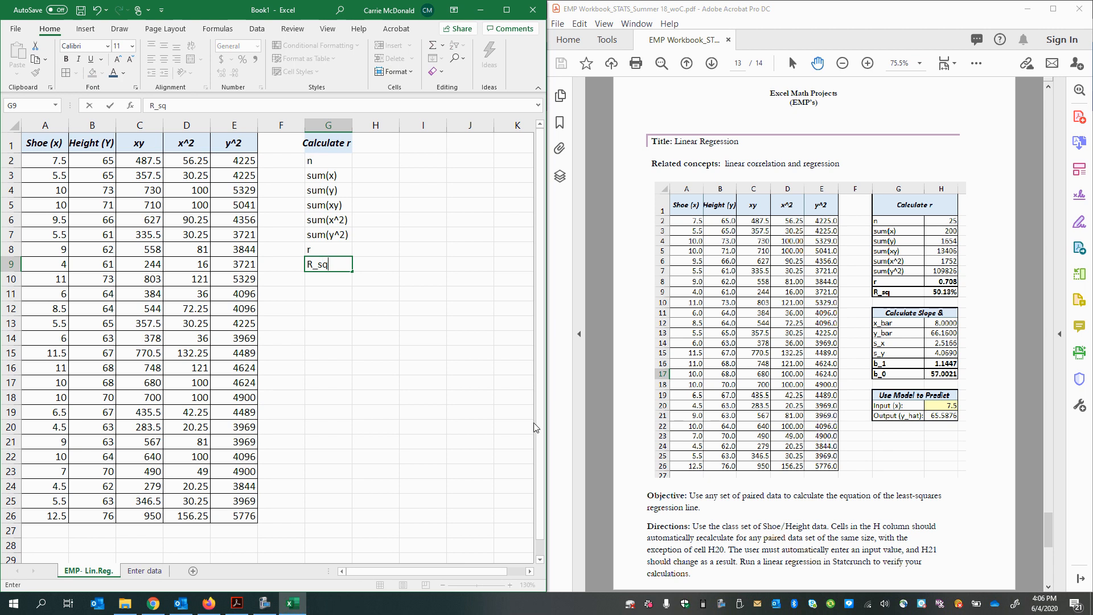
{"action": "key", "text": "Return"}
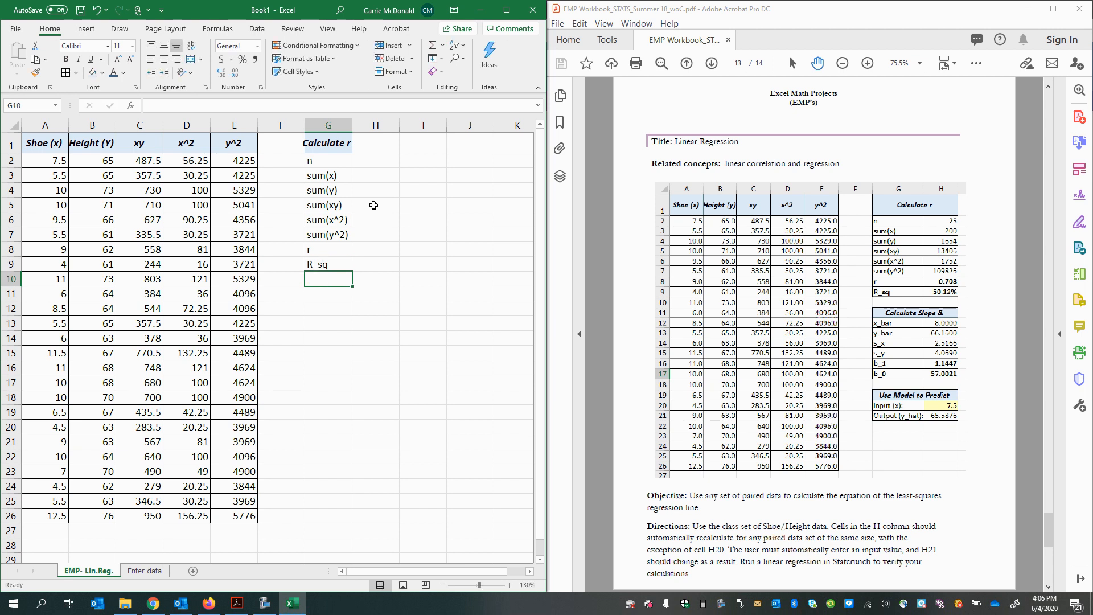
{"action": "left_click", "coordinate": [384, 164]}
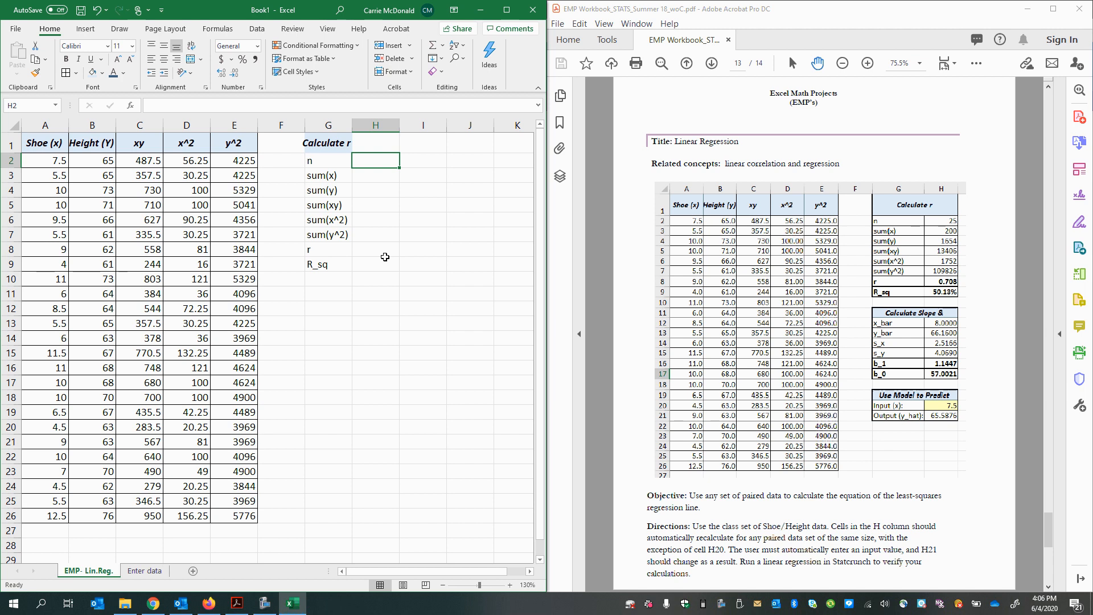
{"action": "type", "text": "="}
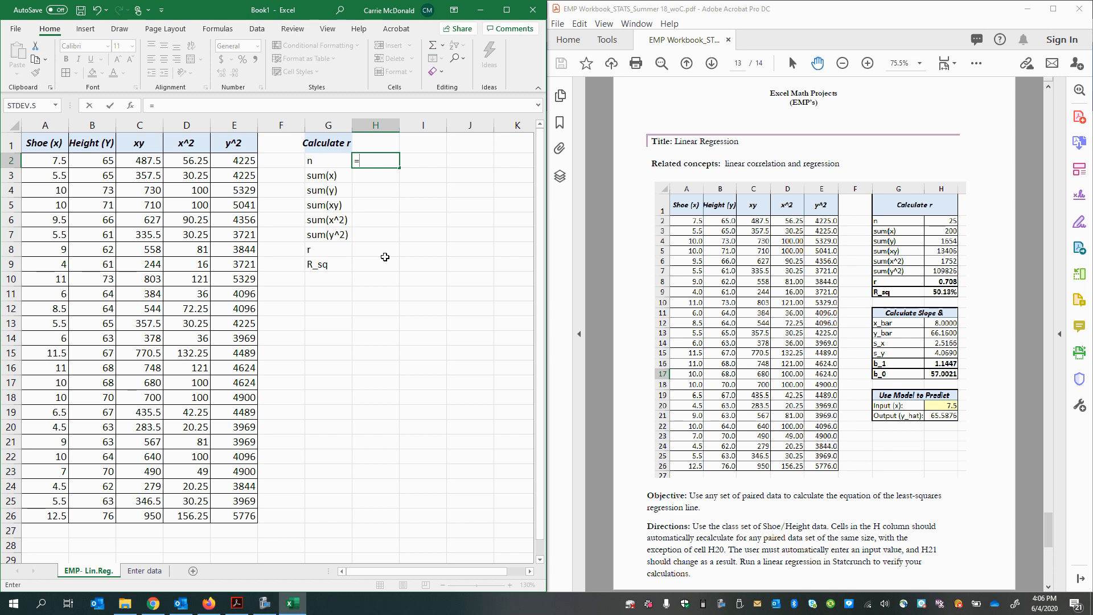
{"action": "key", "text": "BackSpace"}
{"action": "key", "text": "Return"}
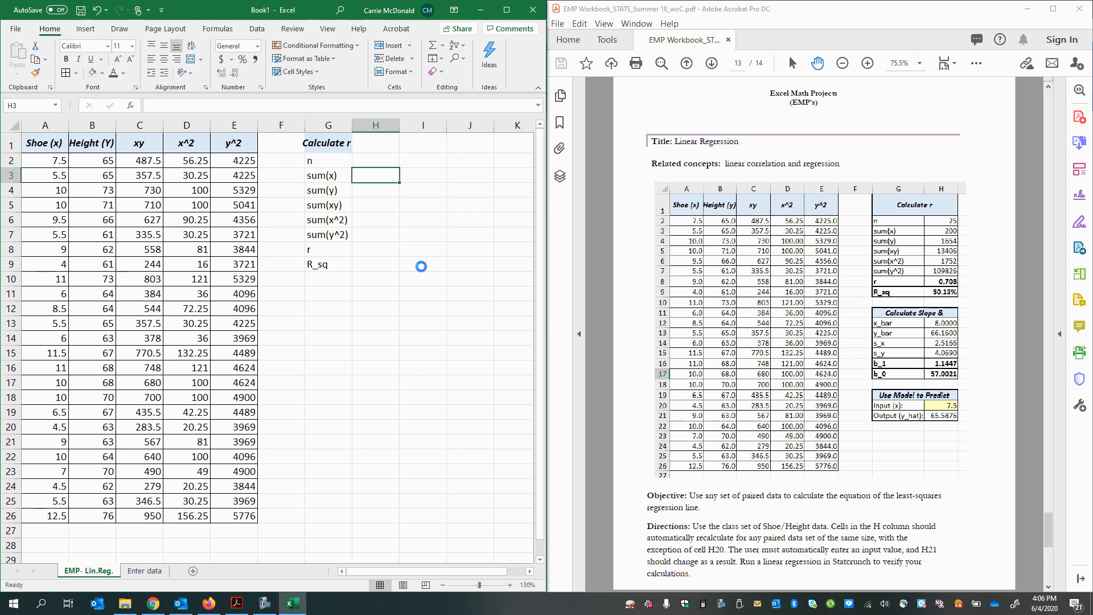
Step: Calculate n in H2 with a COUNT formula over the shoe sizes in A2:A26
{"action": "scroll", "coordinate": [420, 266], "scroll_direction": "up", "scroll_amount": 2}
{"action": "scroll", "coordinate": [450, 310], "scroll_direction": "up", "scroll_amount": 1}
{"action": "left_click", "coordinate": [478, 169]}
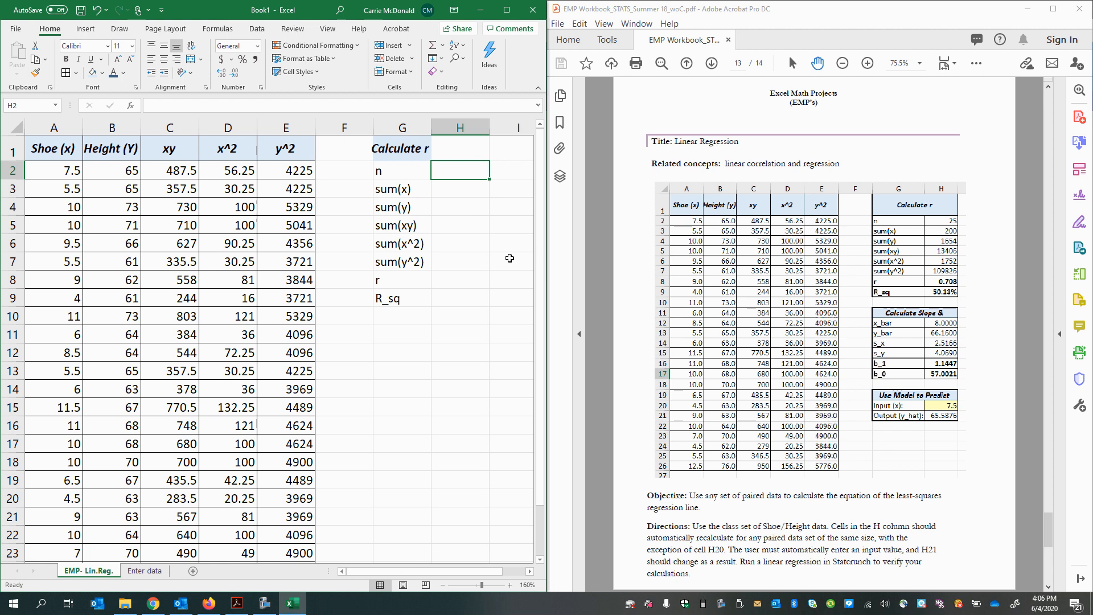
{"action": "type", "text": "=count"}
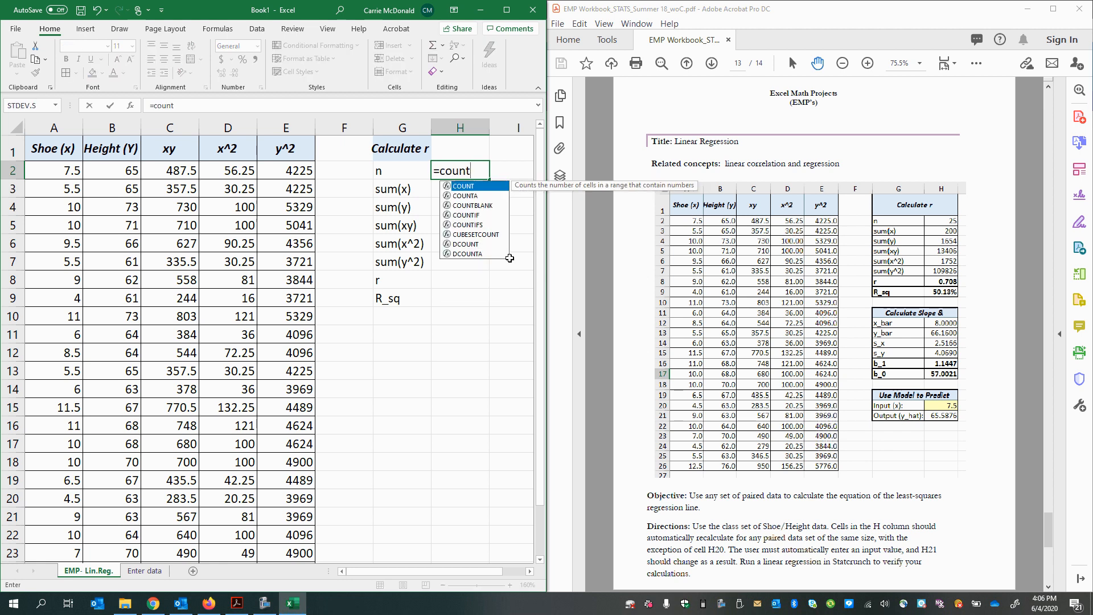
{"action": "type", "text": "("}
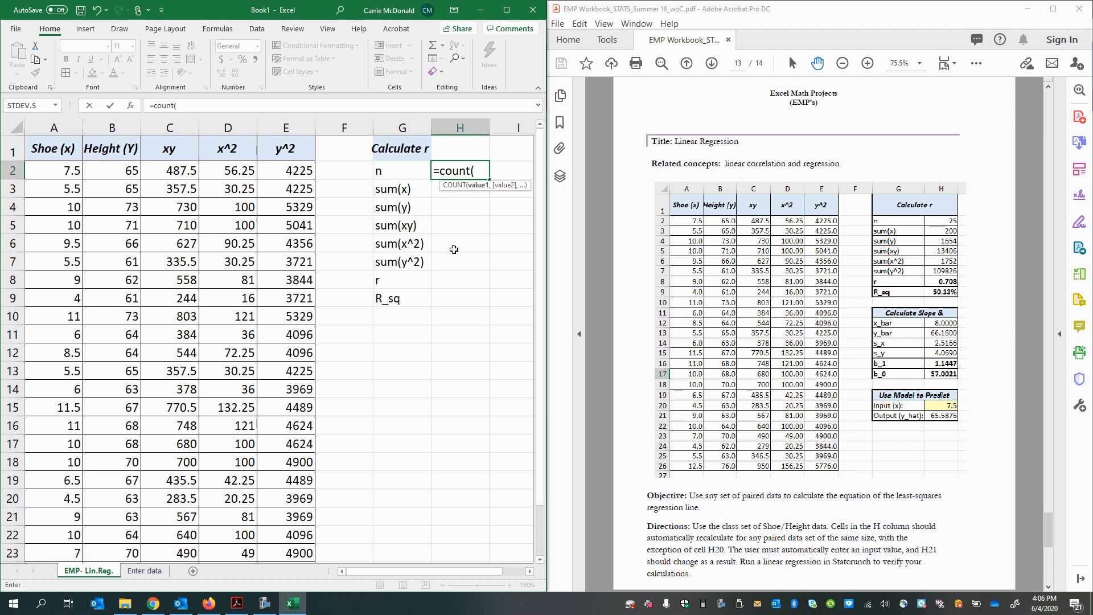
{"action": "left_click", "coordinate": [476, 171]}
{"action": "type", "text": ")"}
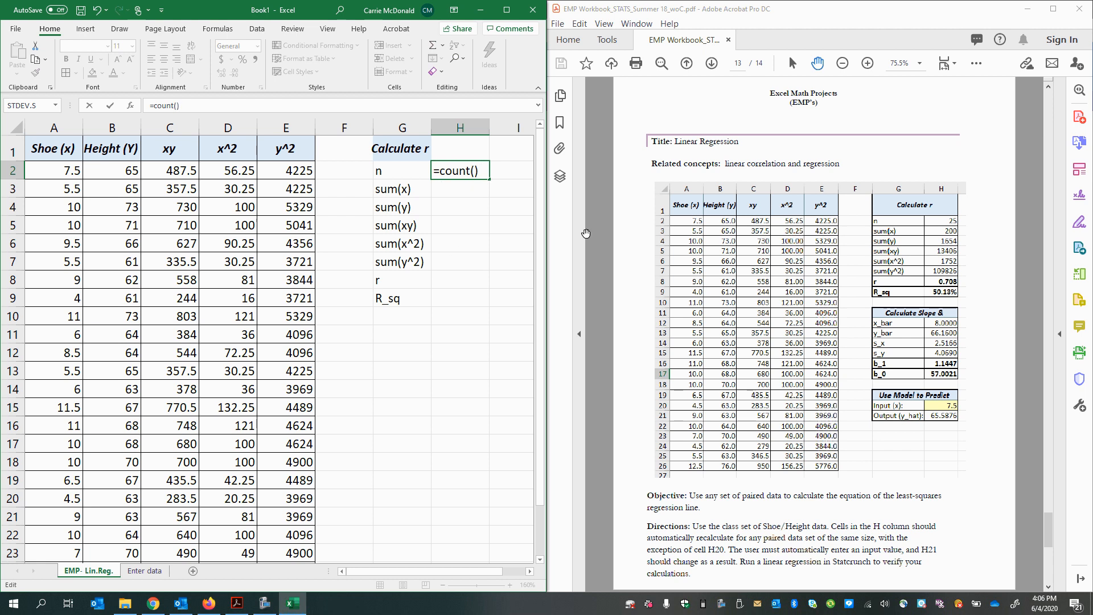
{"action": "left_click", "coordinate": [475, 171]}
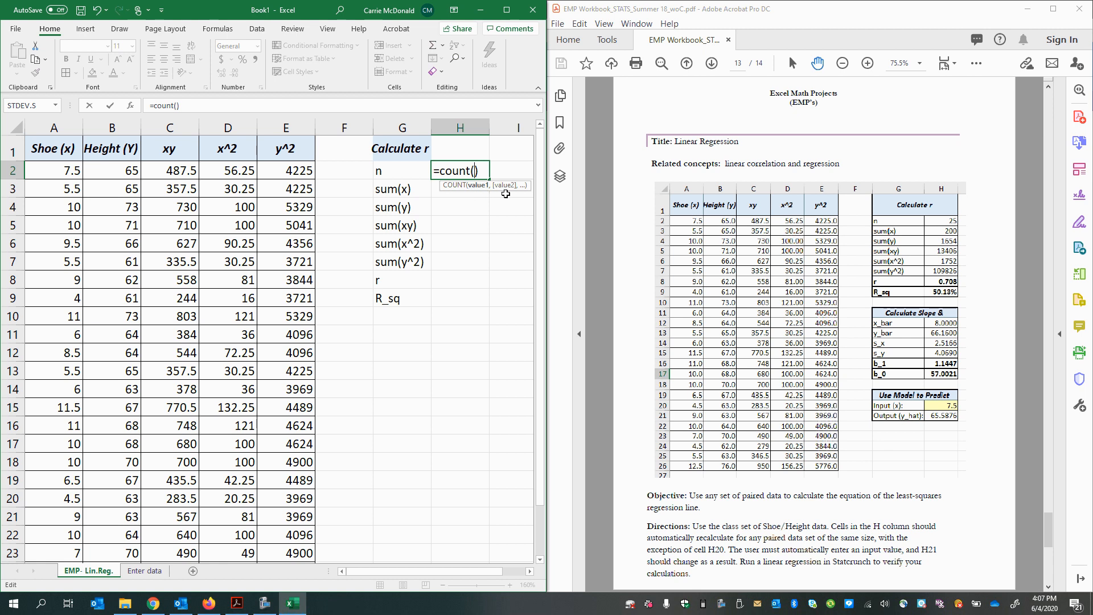
{"action": "left_click_drag", "start_coordinate": [60, 168], "coordinate": [53, 511]}
{"action": "scroll", "coordinate": [333, 499], "scroll_direction": "up", "scroll_amount": 2}
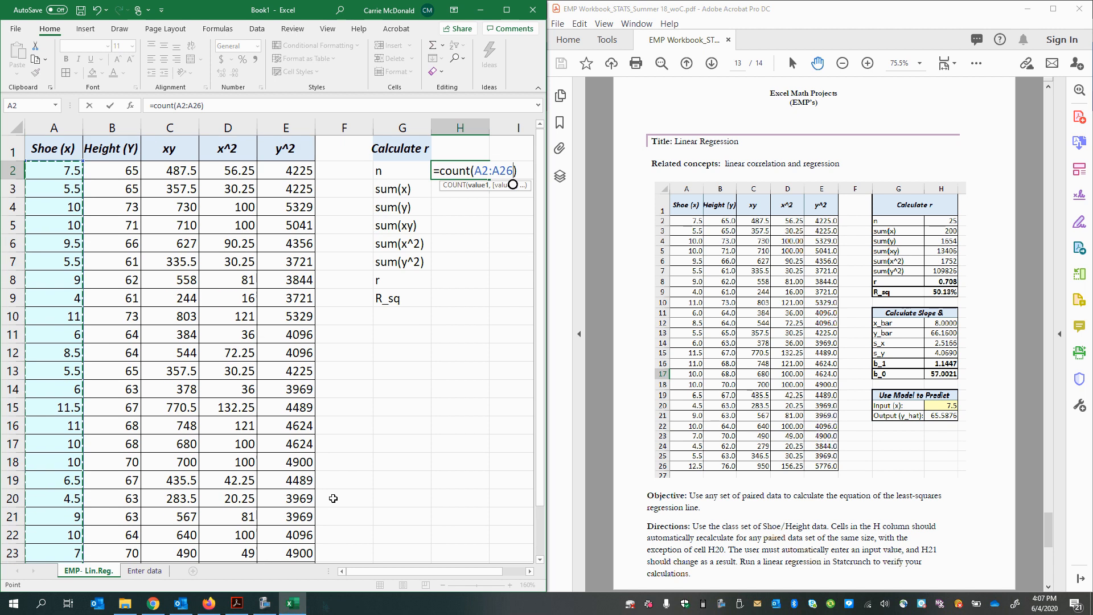
{"action": "key", "text": "Return"}
Step: Check the COUNT formula in H2 against the shoe-size data down to the table's last row
{"action": "scroll", "coordinate": [399, 399], "scroll_direction": "down", "scroll_amount": 1}
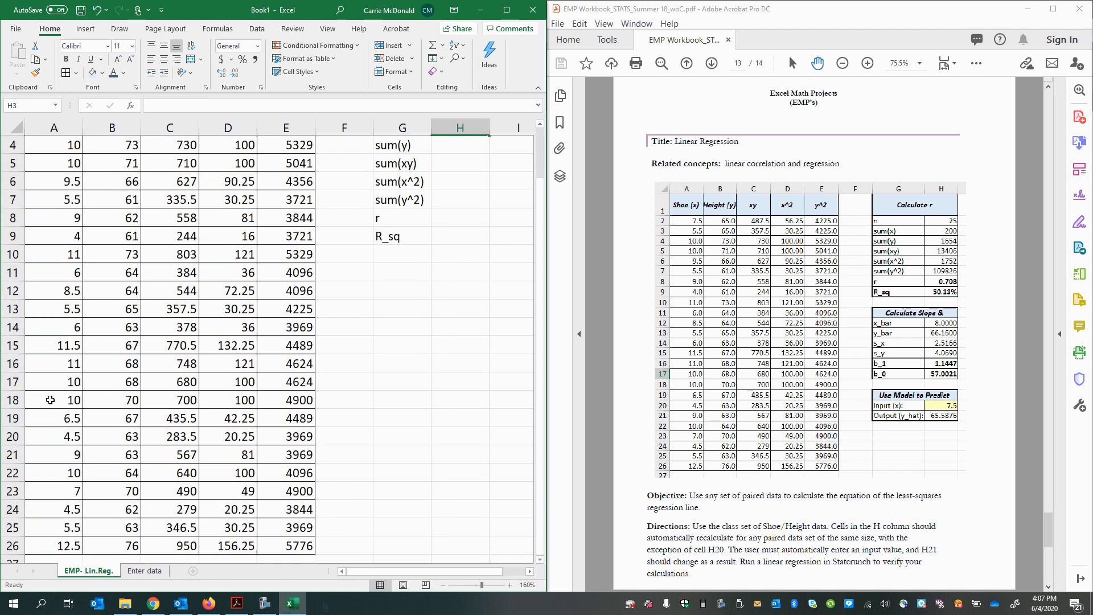
{"action": "scroll", "coordinate": [529, 241], "scroll_direction": "up", "scroll_amount": 1}
{"action": "left_click", "coordinate": [468, 176]}
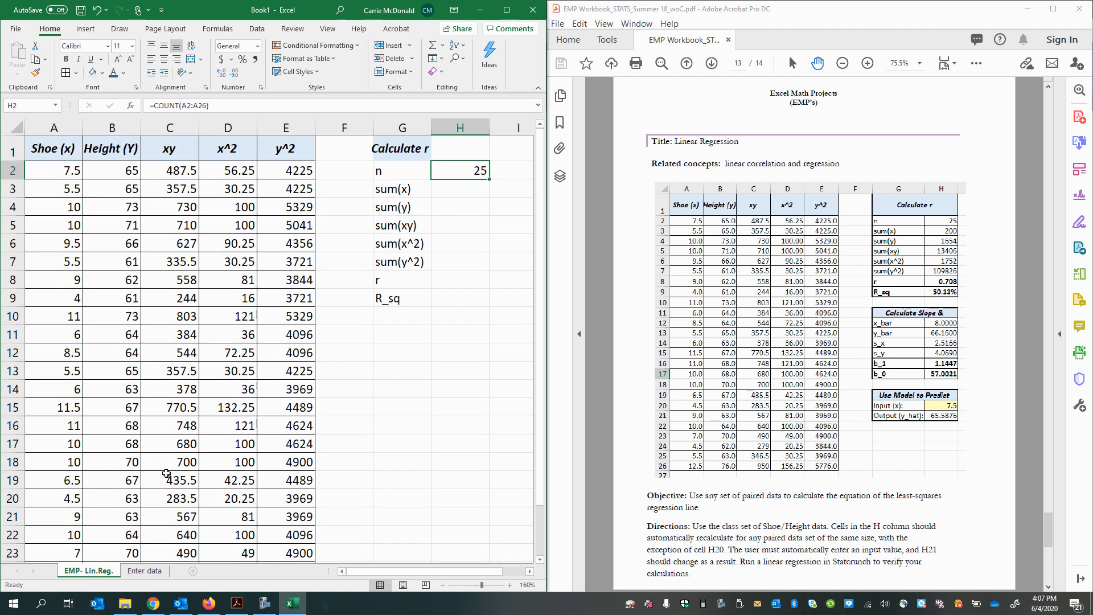
{"action": "scroll", "coordinate": [142, 481], "scroll_direction": "down", "scroll_amount": 3}
{"action": "scroll", "coordinate": [114, 487], "scroll_direction": "up", "scroll_amount": 2}
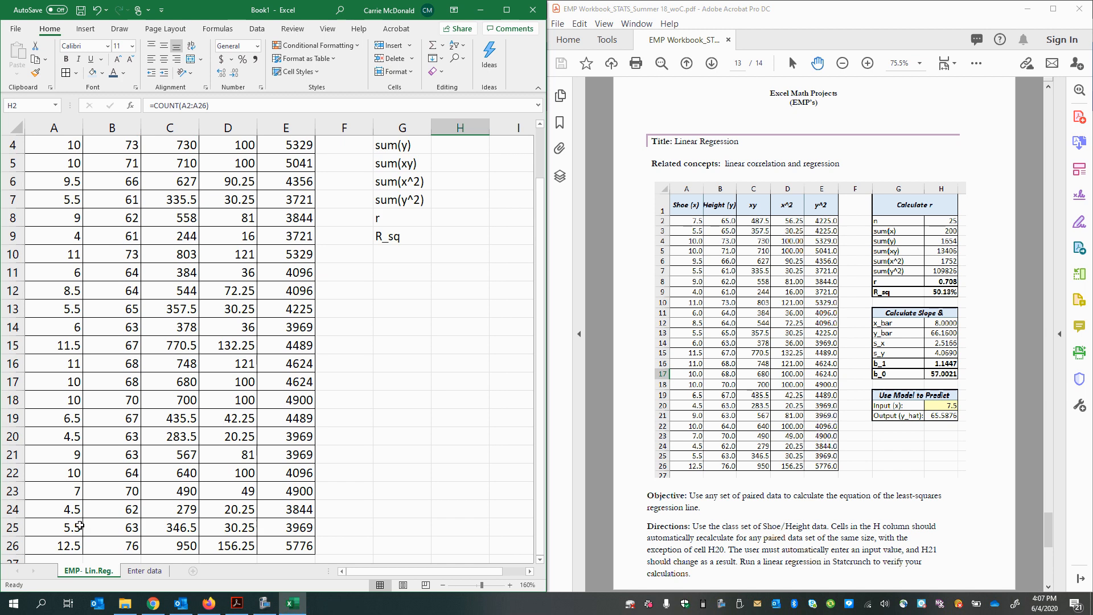
Step: Compare the header in row 1 with the last data row, row 26, to check the number of shoe-height pairs
{"action": "scroll", "coordinate": [80, 525], "scroll_direction": "down", "scroll_amount": 2}
{"action": "left_click", "coordinate": [49, 440]}
{"action": "key", "text": "shift+space"}
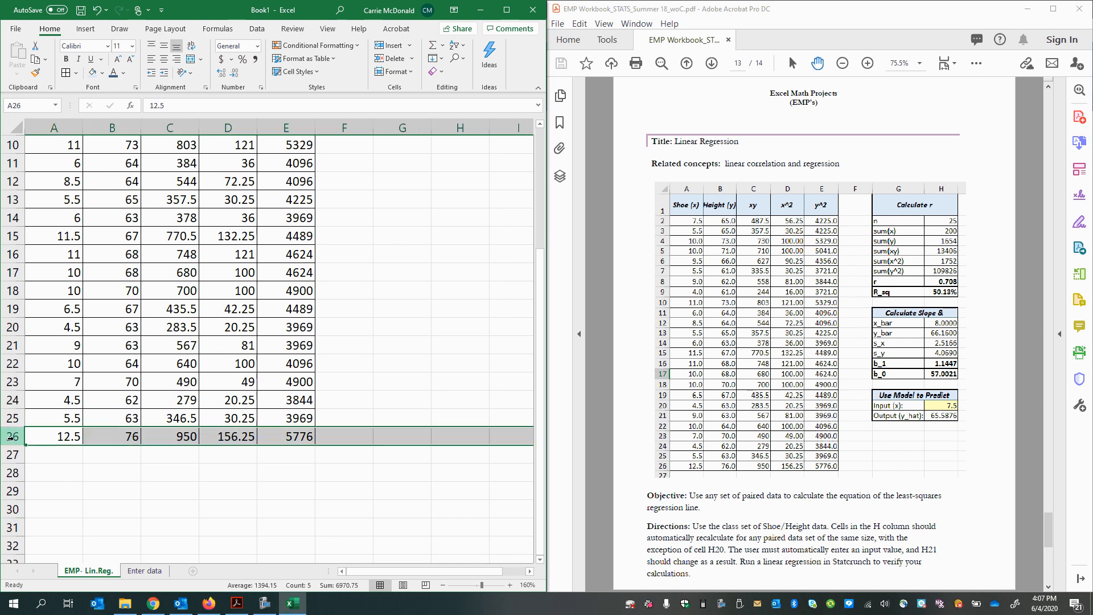
{"action": "scroll", "coordinate": [104, 464], "scroll_direction": "up", "scroll_amount": 3}
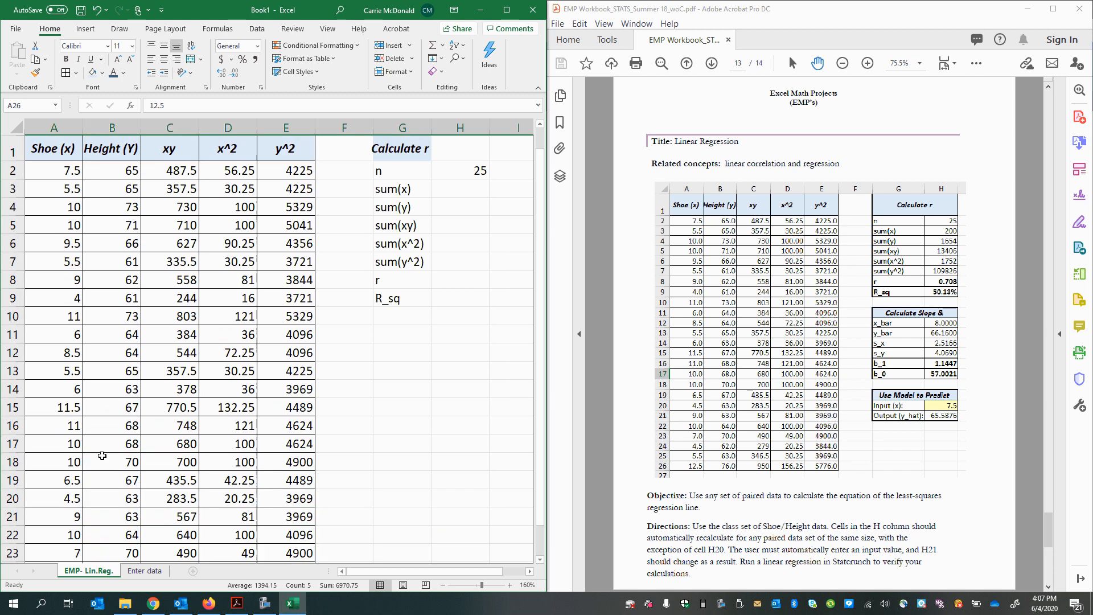
{"action": "left_click", "coordinate": [13, 150]}
{"action": "left_click_drag", "start_coordinate": [63, 150], "coordinate": [286, 149]}
{"action": "scroll", "coordinate": [80, 375], "scroll_direction": "down", "scroll_amount": 4}
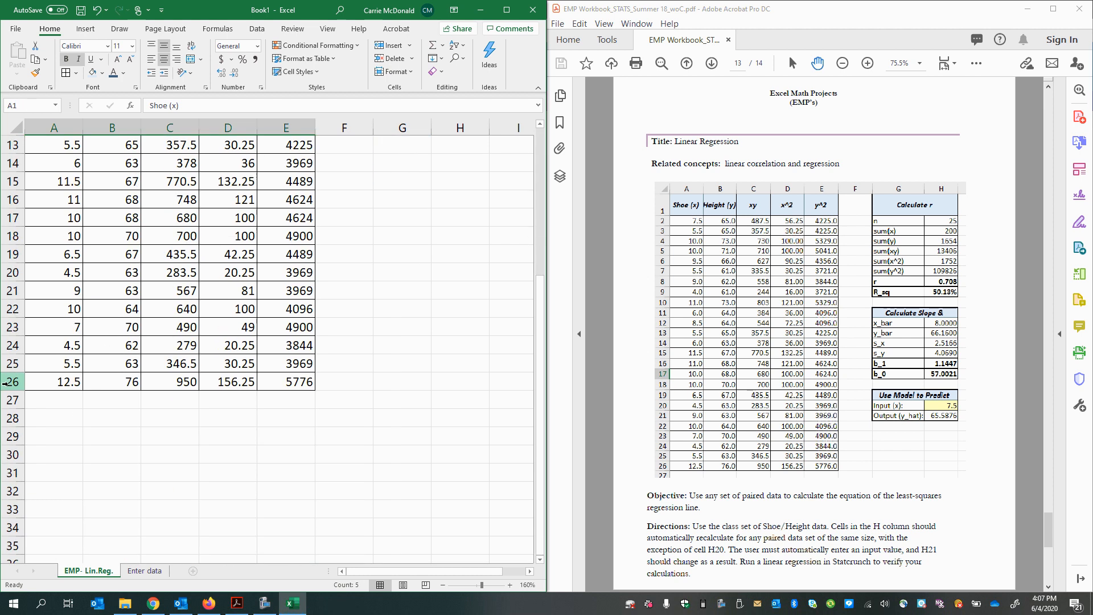
{"action": "left_click_drag", "start_coordinate": [77, 384], "coordinate": [107, 384]}
{"action": "scroll", "coordinate": [106, 381], "scroll_direction": "up", "scroll_amount": 4}
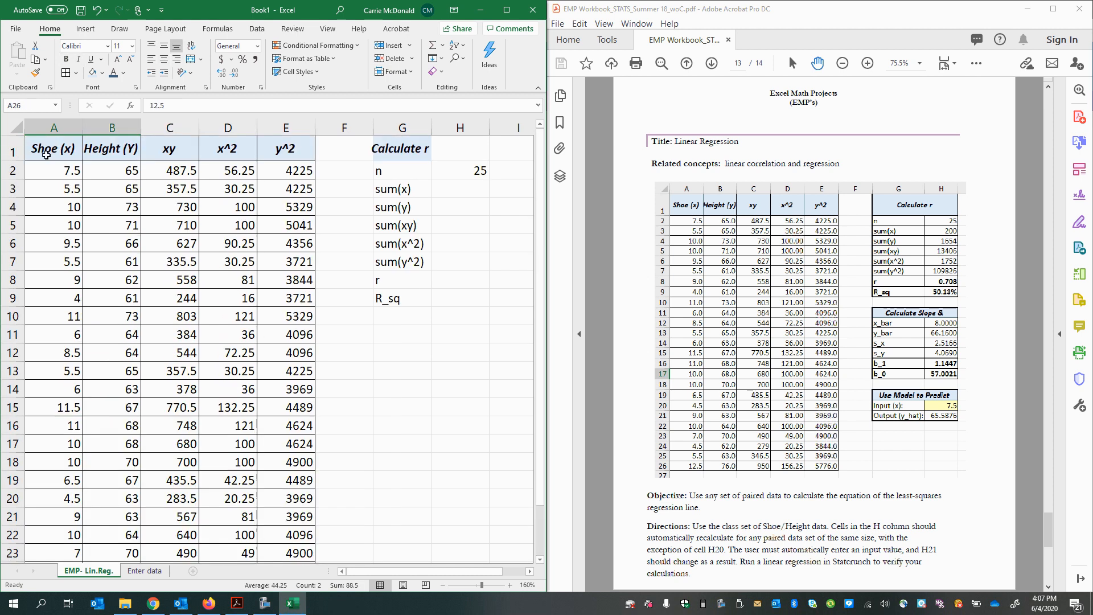
{"action": "left_click_drag", "start_coordinate": [46, 155], "coordinate": [123, 530]}
{"action": "left_click", "coordinate": [443, 414]}
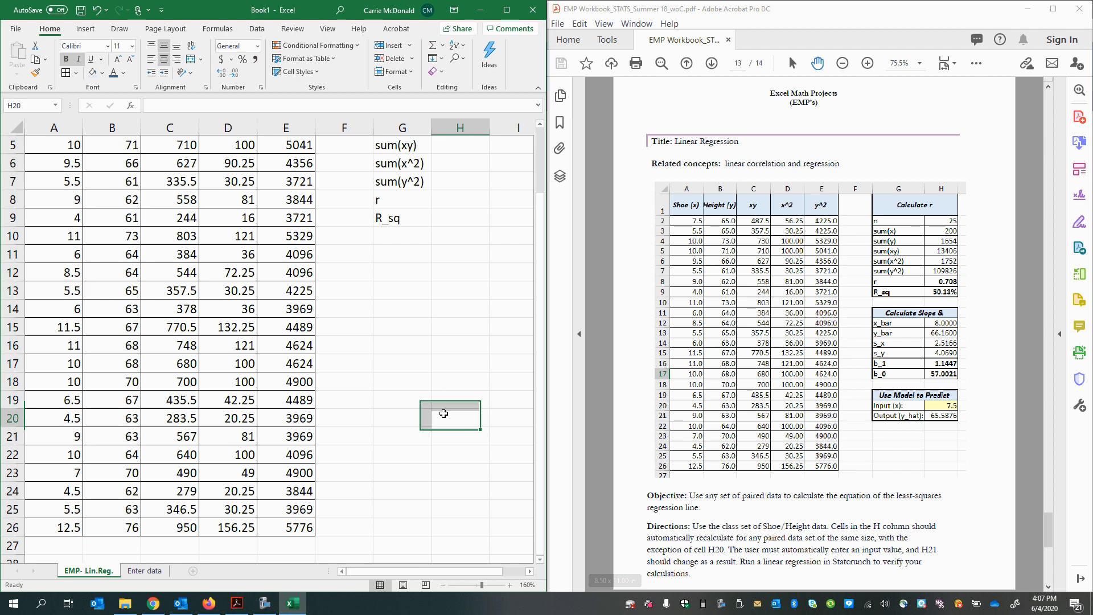
Step: Clear the COUNT formula from cell H2
{"action": "scroll", "coordinate": [444, 414], "scroll_direction": "up", "scroll_amount": 2}
{"action": "left_click", "coordinate": [482, 169]}
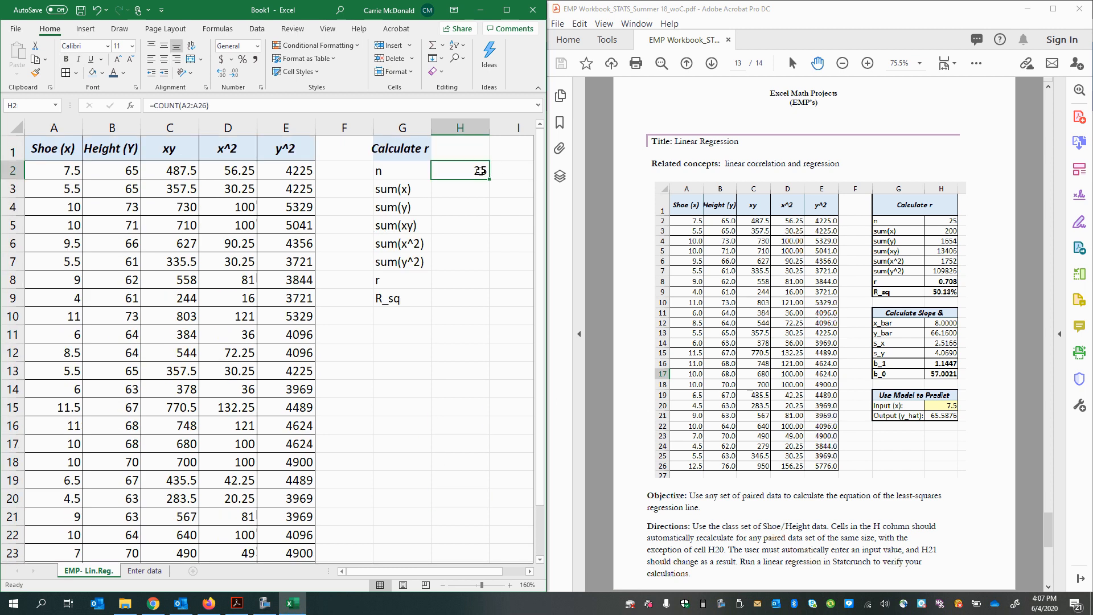
{"action": "key", "text": "BackSpace"}
{"action": "key", "text": "Return"}
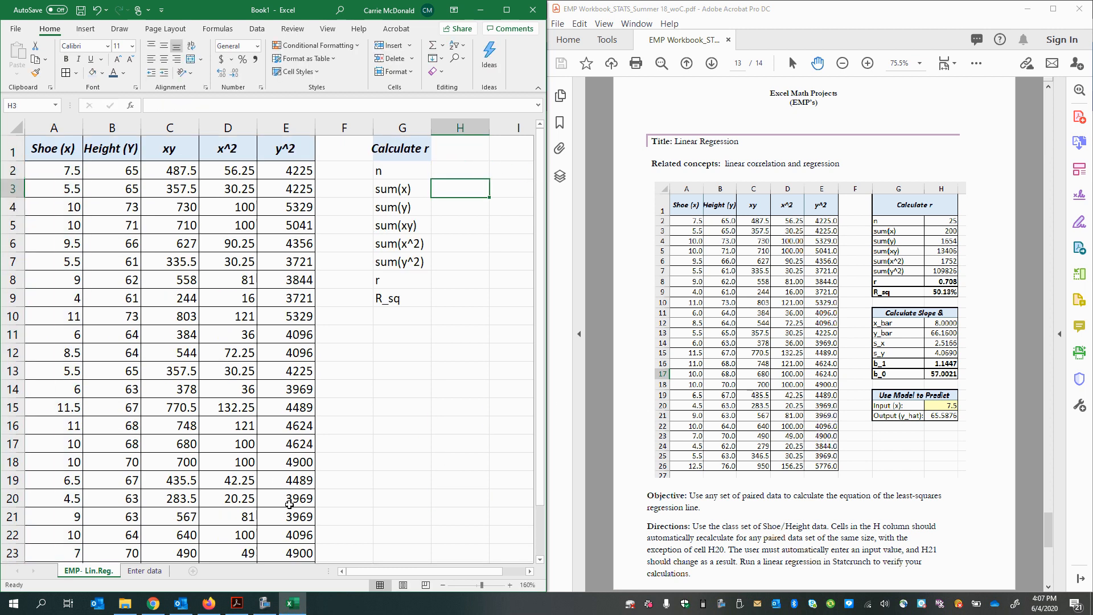
Step: Zoom the worksheet out to 130% and maximize the workbook window so the whole data table fits
{"action": "scroll", "coordinate": [267, 481], "scroll_direction": "down", "scroll_amount": 3}
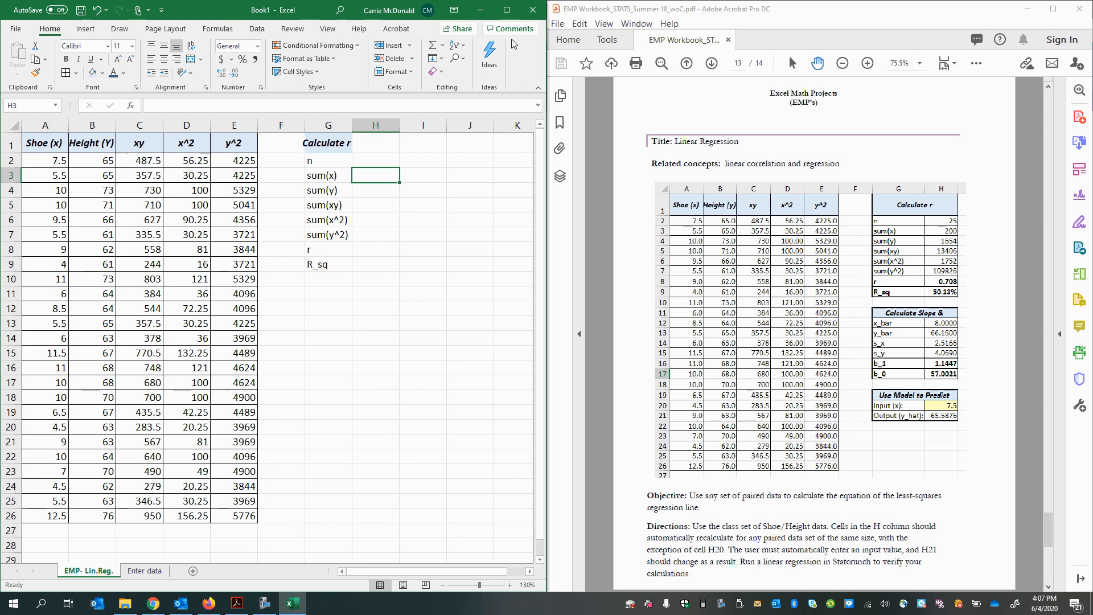
{"action": "left_click", "coordinate": [506, 10]}
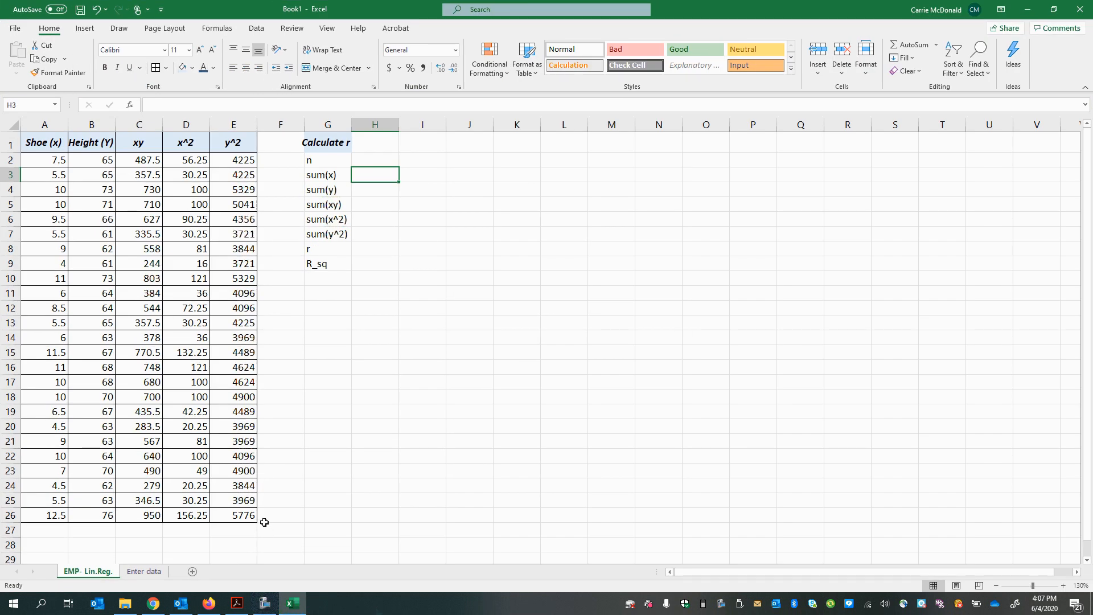
{"action": "scroll", "coordinate": [264, 522], "scroll_direction": "up", "scroll_amount": 3}
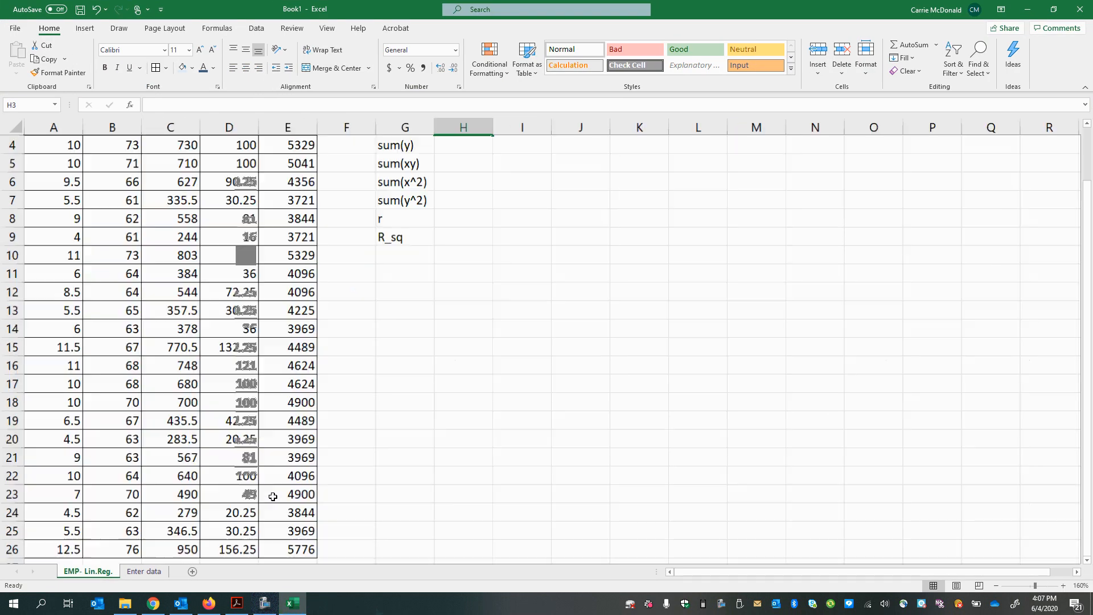
{"action": "scroll", "coordinate": [268, 494], "scroll_direction": "down", "scroll_amount": 3}
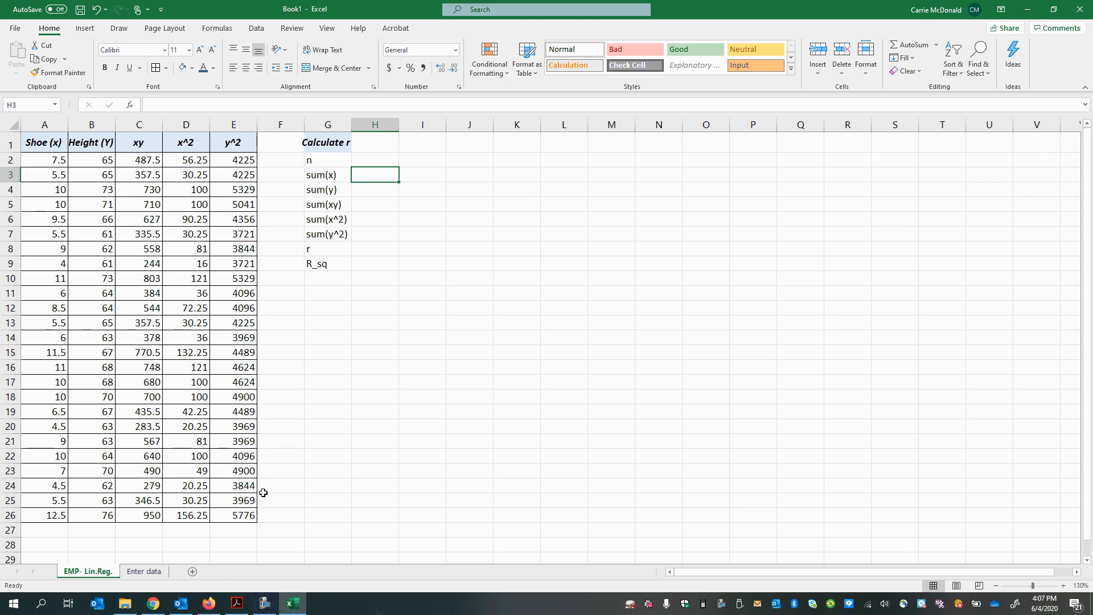
Step: Change the header in B1 to "Height (y)" with a lowercase y
{"action": "double_click", "coordinate": [109, 143]}
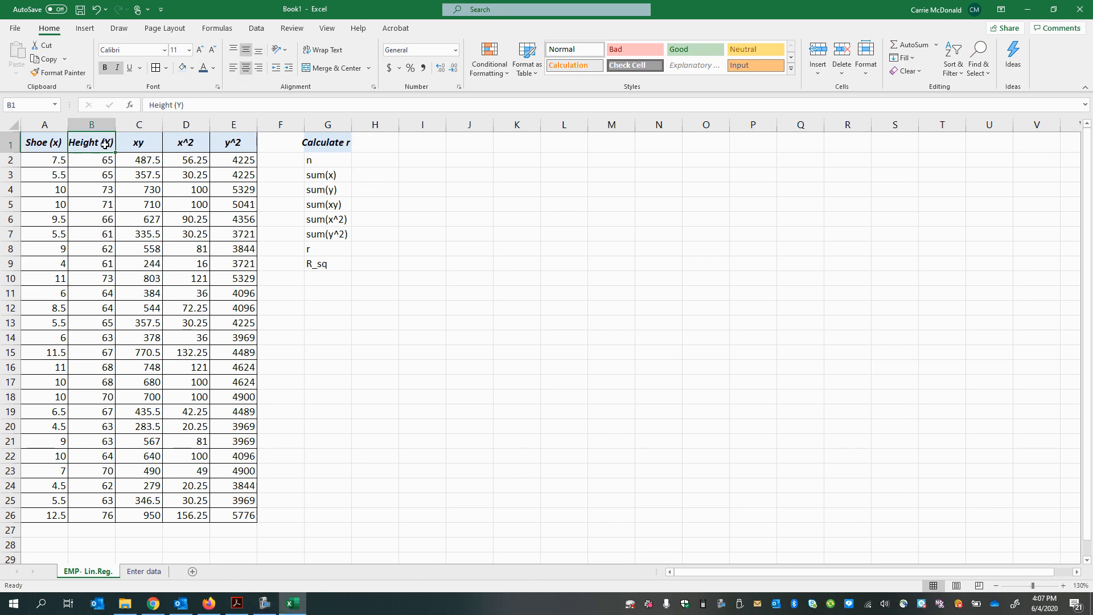
{"action": "key", "text": "BackSpace"}
{"action": "type", "text": "y"}
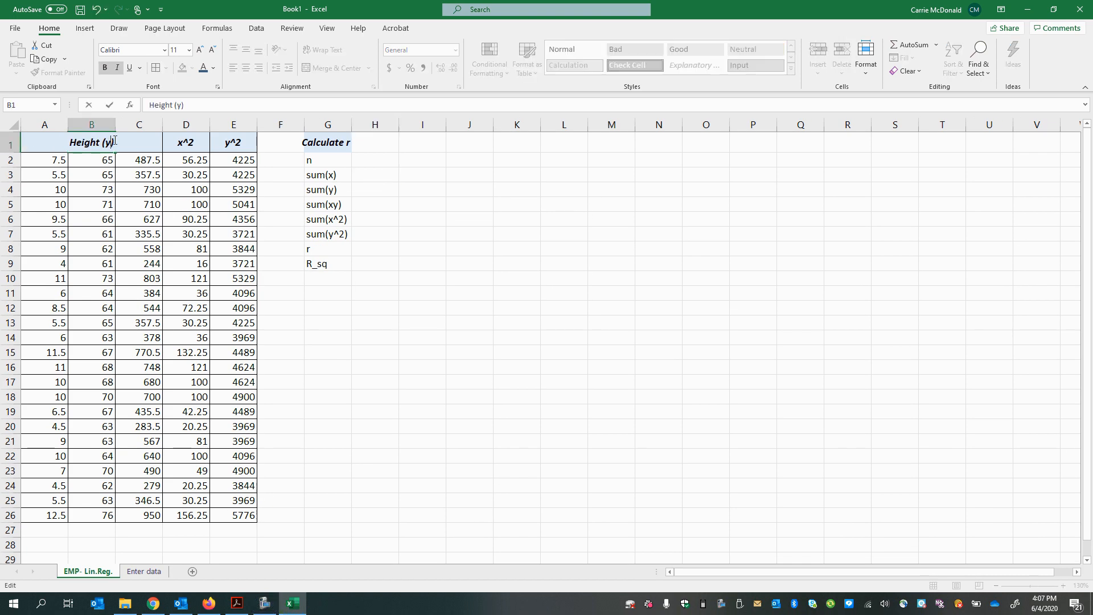
{"action": "key", "text": "Return"}
{"action": "left_click", "coordinate": [144, 354]}
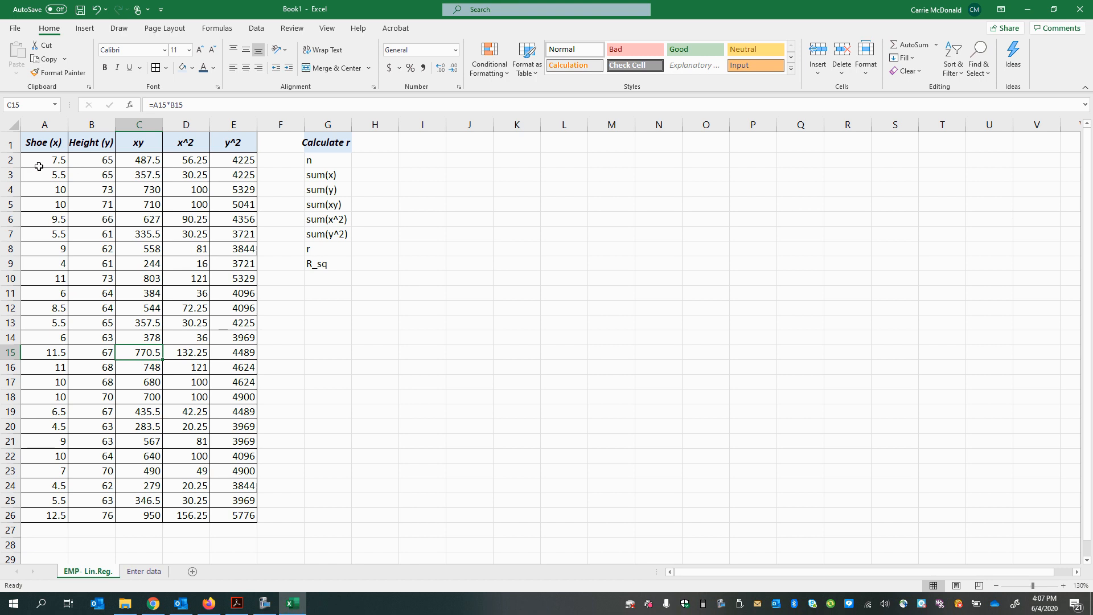
Step: Insert a scatter chart of the shoe and height data in A2:B26
{"action": "left_click_drag", "start_coordinate": [37, 161], "coordinate": [101, 519]}
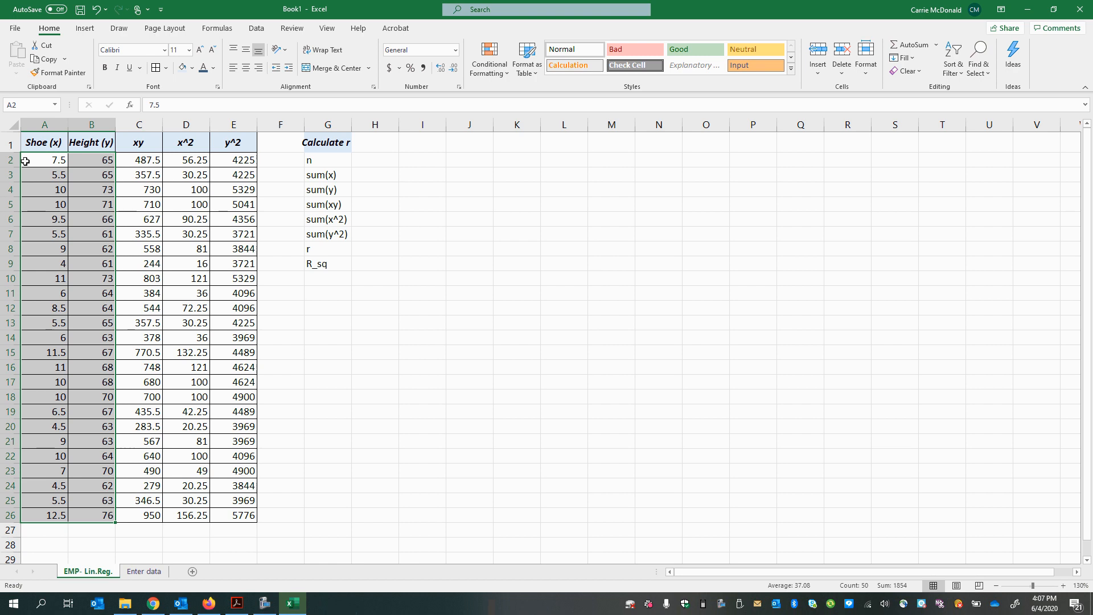
{"action": "left_click_drag", "start_coordinate": [24, 160], "coordinate": [114, 515]}
{"action": "left_click", "coordinate": [420, 442]}
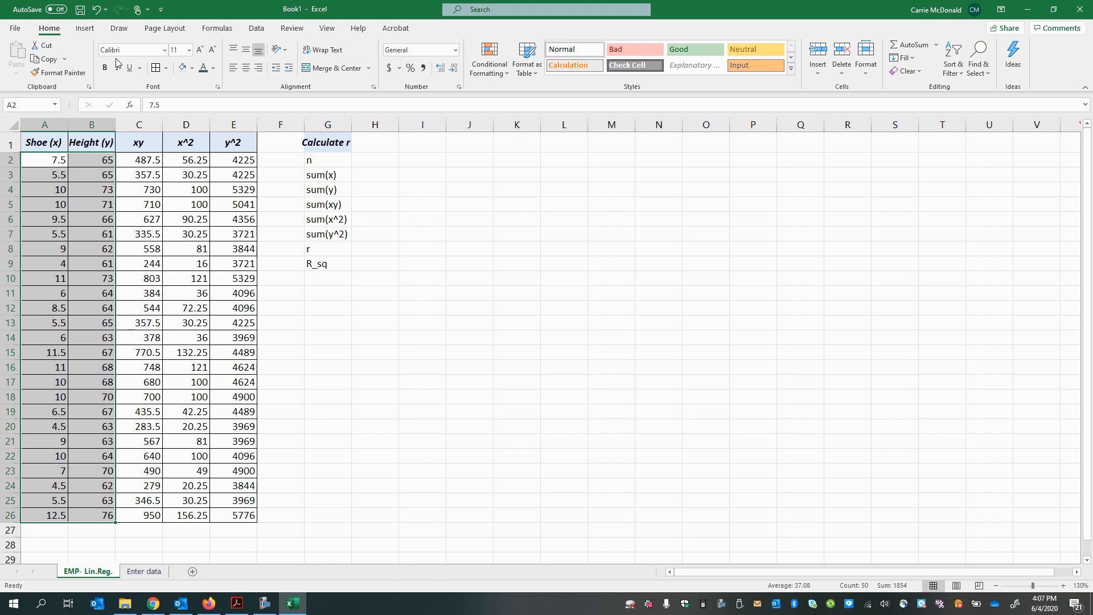
{"action": "left_click", "coordinate": [85, 29]}
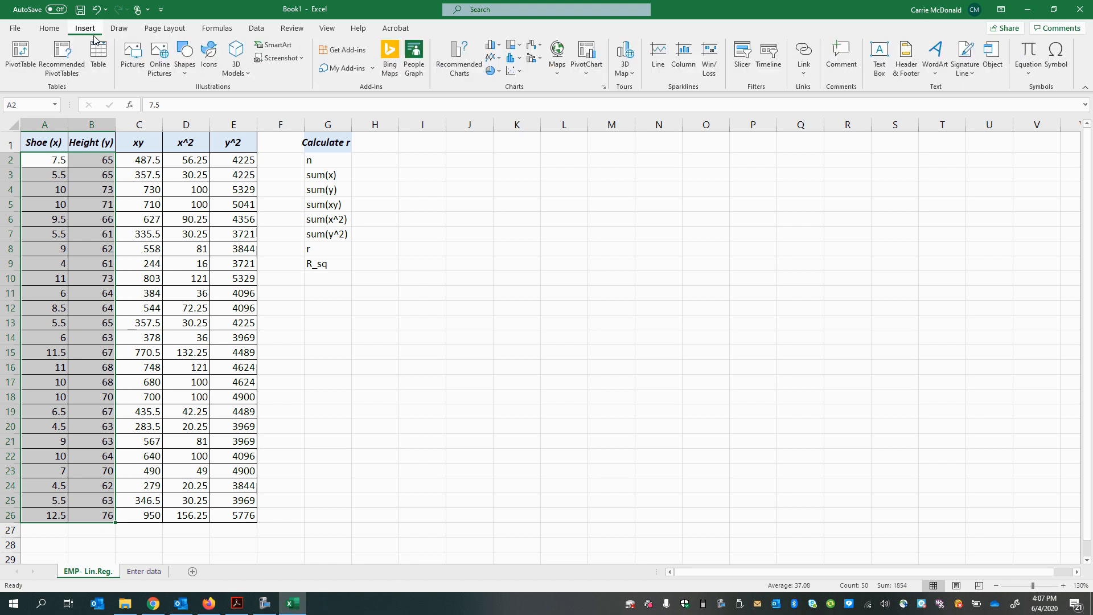
{"action": "left_click", "coordinate": [508, 71]}
{"action": "left_click", "coordinate": [522, 110]}
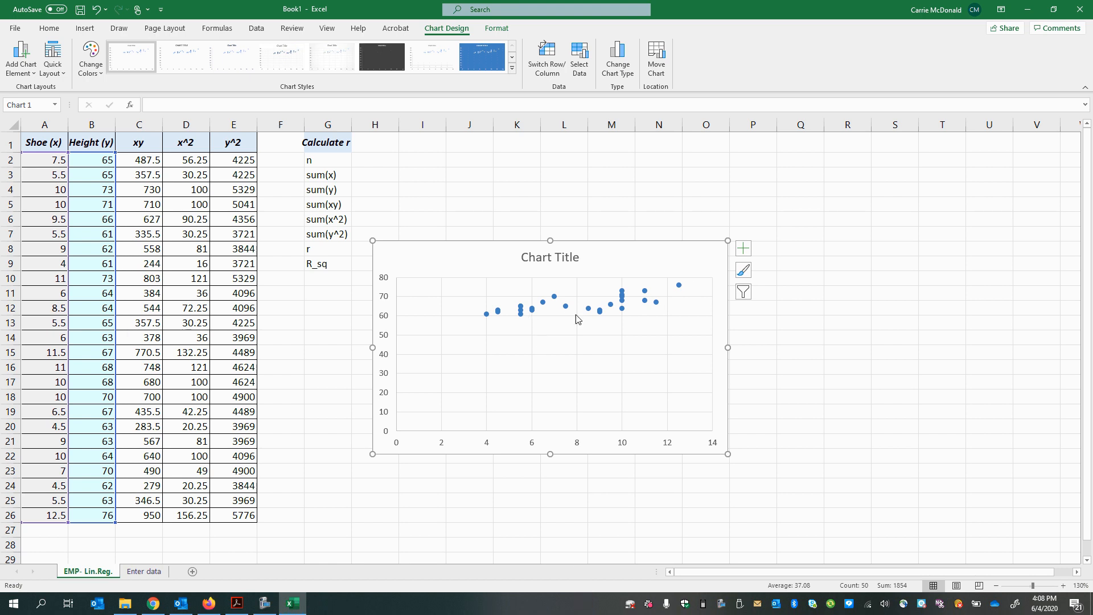
Step: Add a linear trendline to the scatter series, displaying its equation and R-squared value on the chart
{"action": "left_click", "coordinate": [614, 310]}
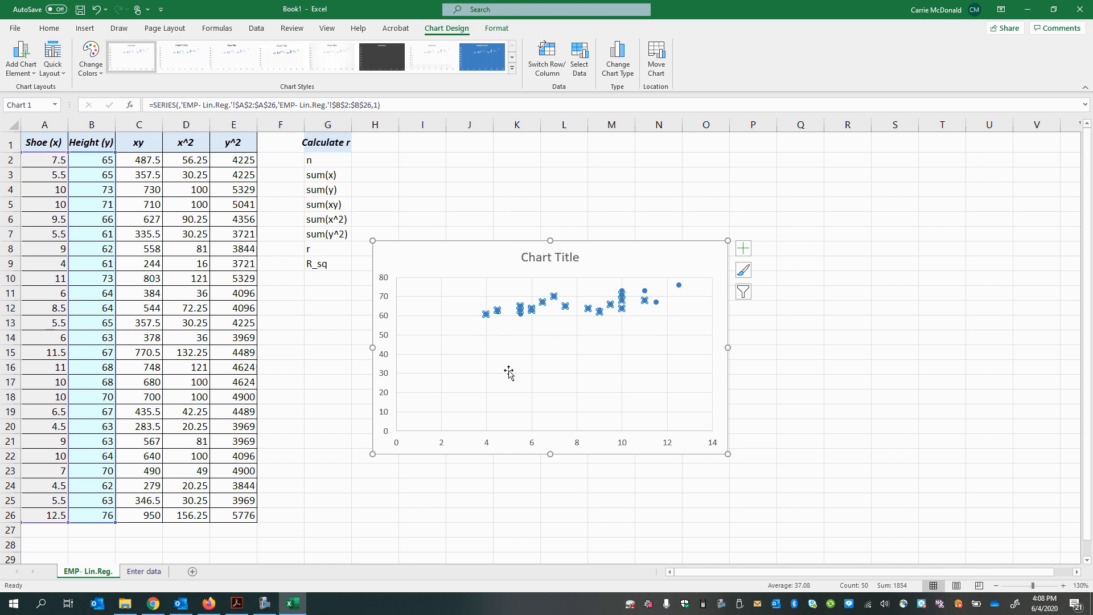
{"action": "left_click", "coordinate": [548, 315]}
{"action": "left_click", "coordinate": [541, 309]}
{"action": "left_click", "coordinate": [539, 307]}
{"action": "left_click", "coordinate": [542, 310]}
{"action": "right_click", "coordinate": [542, 308]}
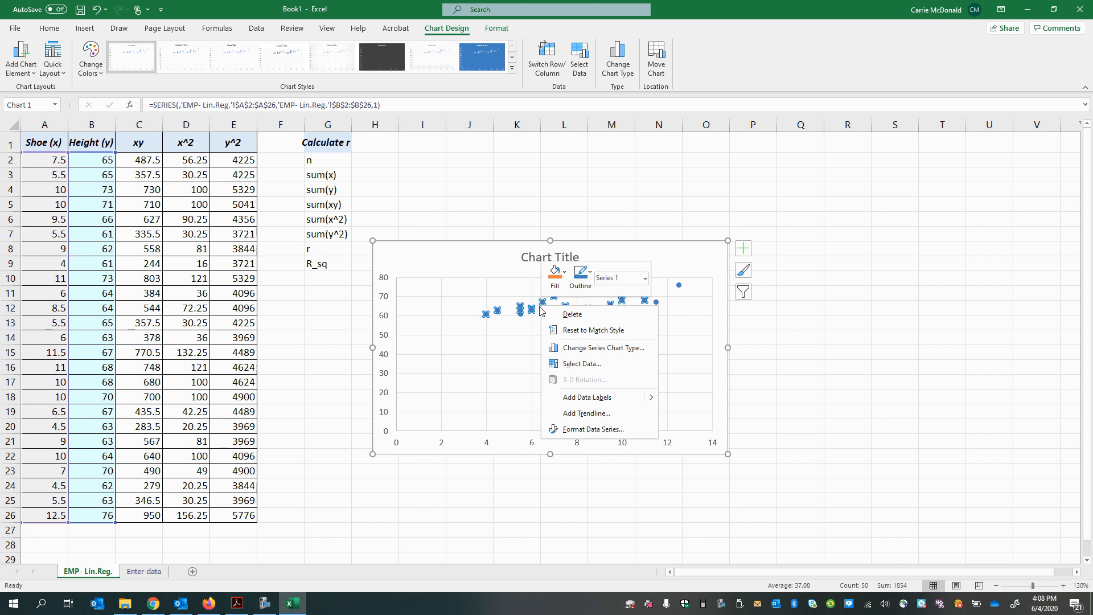
{"action": "left_click", "coordinate": [592, 413]}
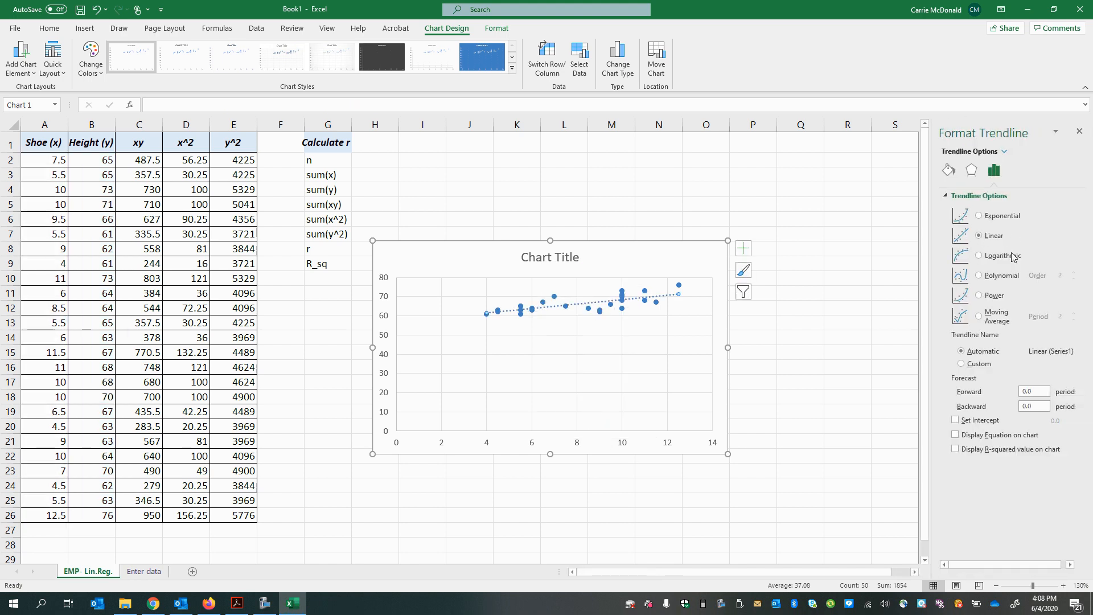
{"action": "left_click", "coordinate": [956, 436]}
{"action": "left_click", "coordinate": [955, 450]}
{"action": "left_click", "coordinate": [1079, 131]}
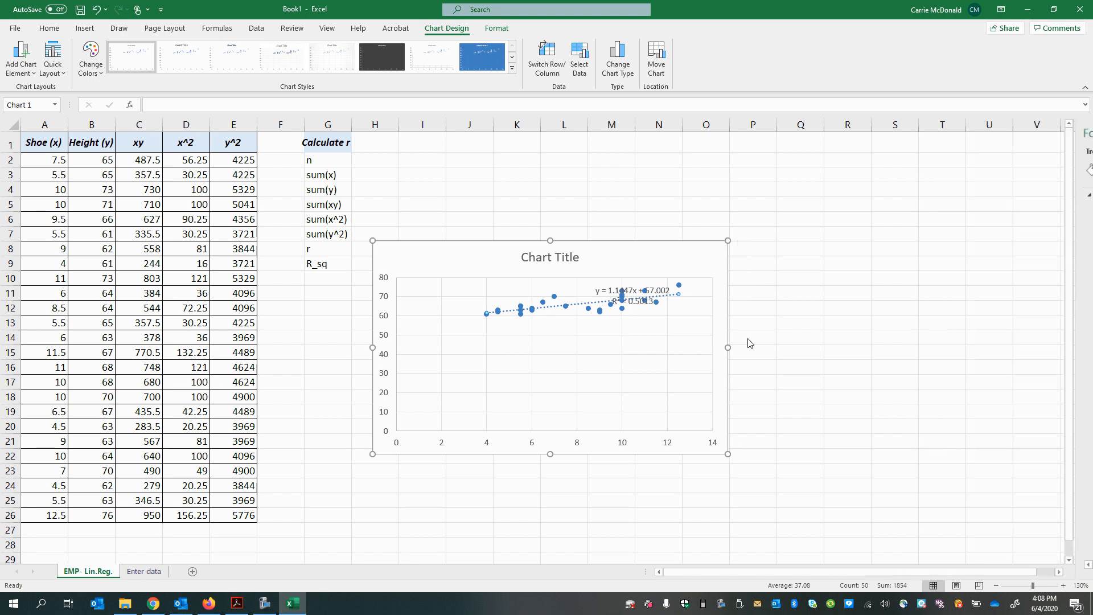
Step: Move the trendline equation and R-squared label off the points to the empty lower-left part of the plot
{"action": "left_click", "coordinate": [614, 289]}
{"action": "left_click_drag", "start_coordinate": [664, 307], "coordinate": [482, 372]}
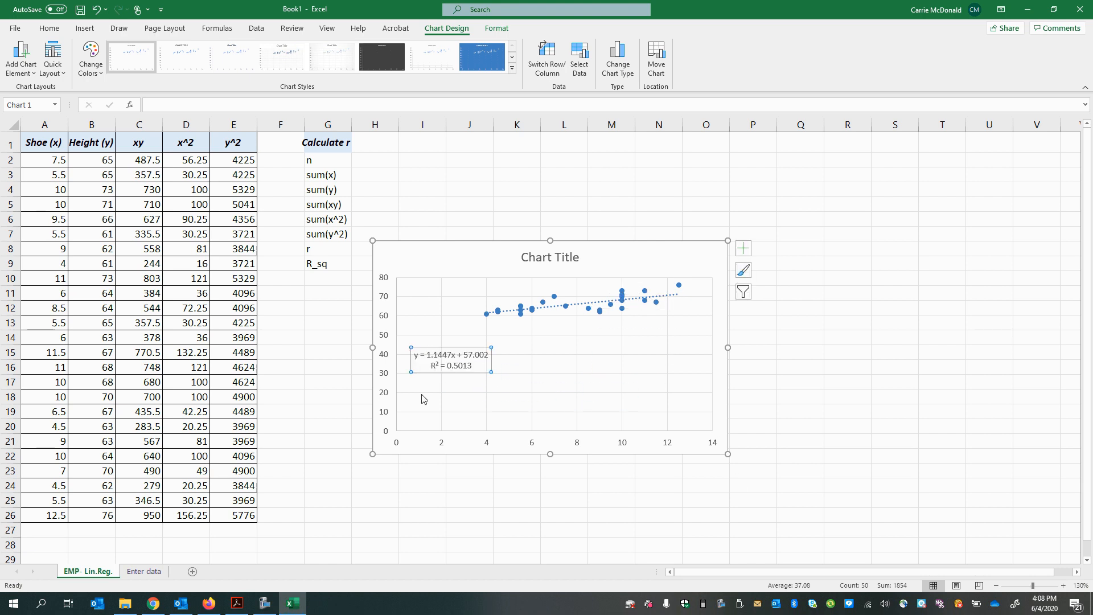
{"action": "left_click", "coordinate": [427, 355]}
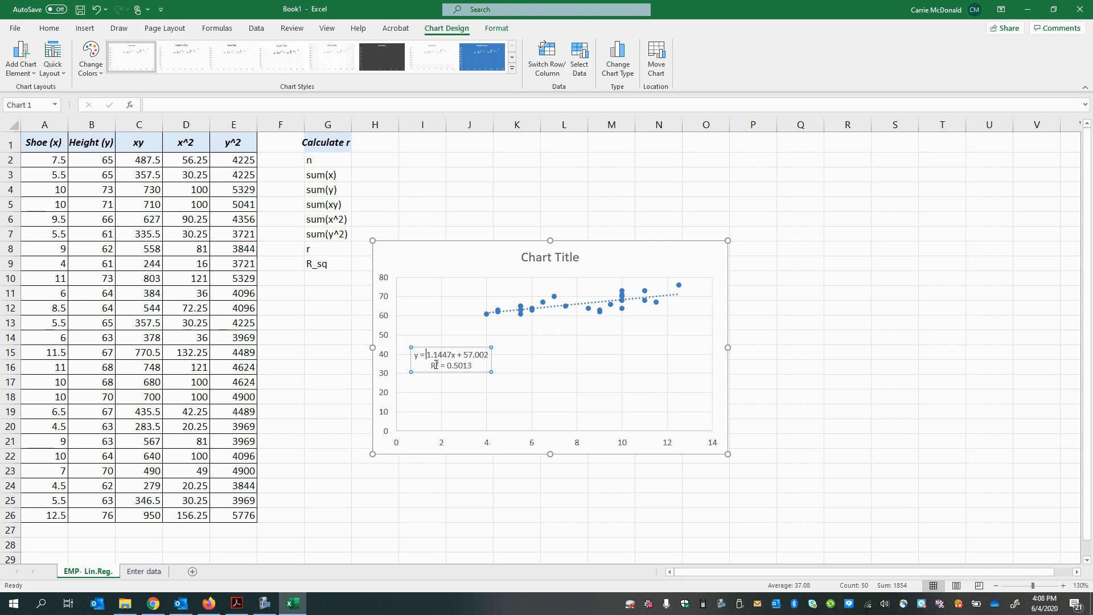
{"action": "left_click_drag", "start_coordinate": [446, 366], "coordinate": [472, 366]}
Step: Delete the scatter chart of shoe size against height
{"action": "left_click_drag", "start_coordinate": [36, 161], "coordinate": [91, 516]}
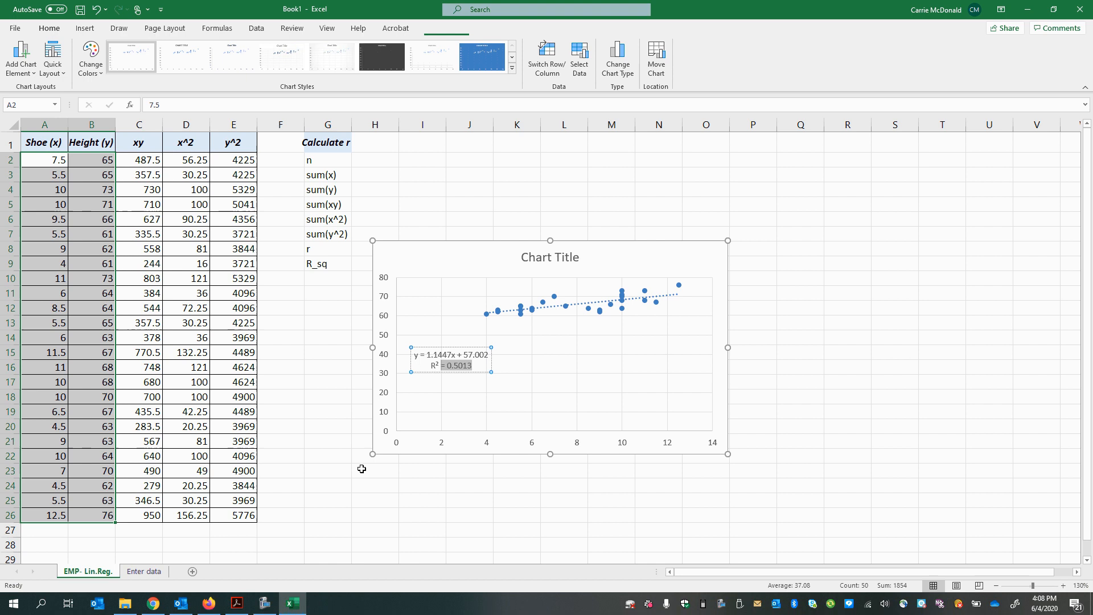
{"action": "left_click", "coordinate": [467, 371]}
{"action": "left_click", "coordinate": [442, 261]}
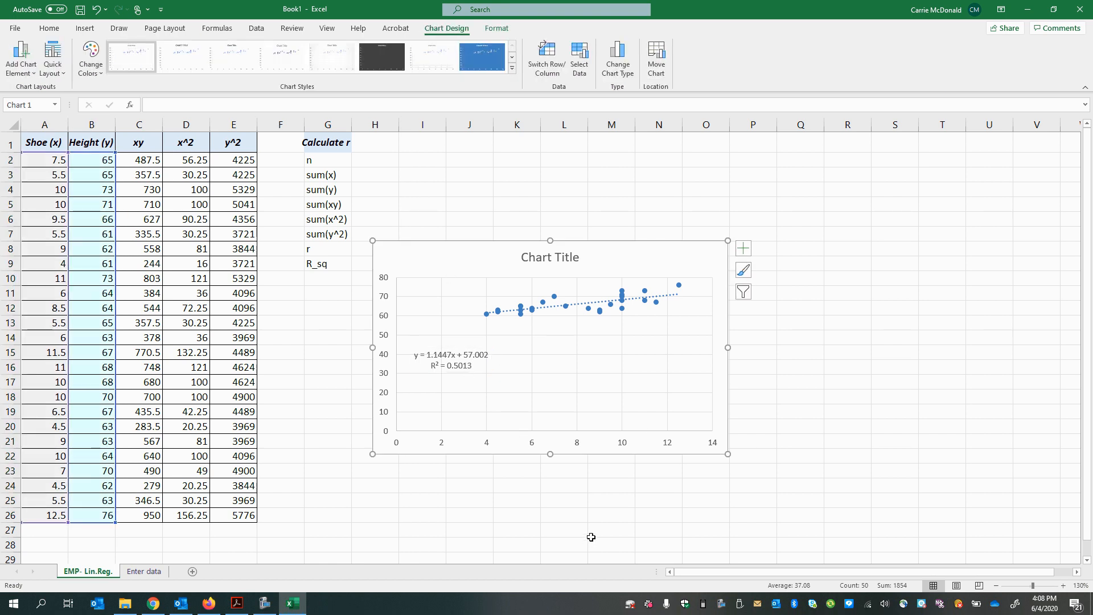
{"action": "key", "text": "Delete"}
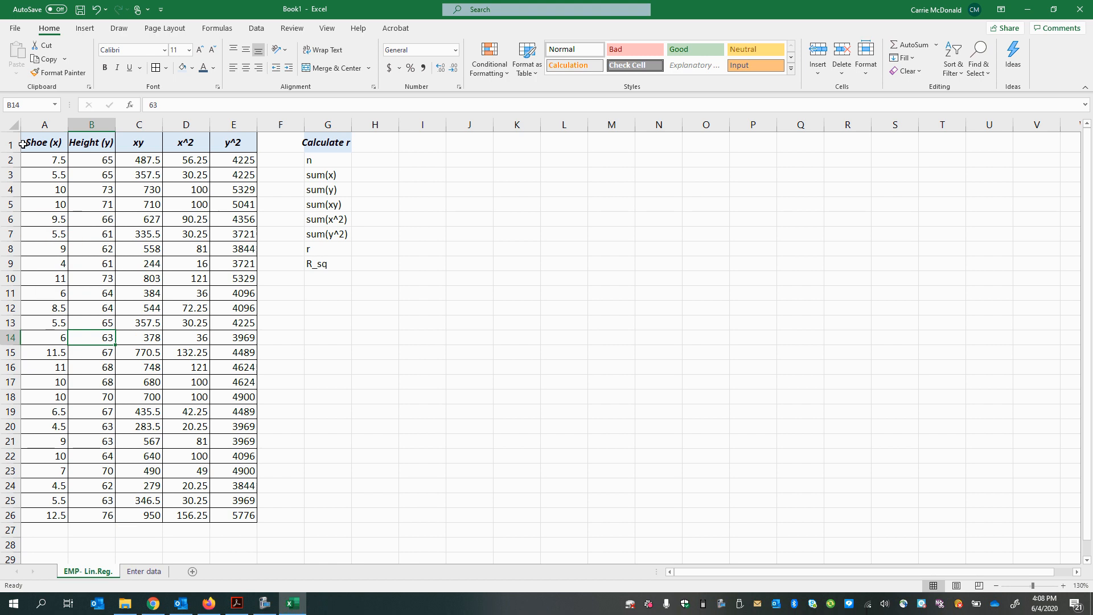
Step: Plot the paired shoe and height values in A2:B26 as a new scatter chart
{"action": "left_click", "coordinate": [38, 164]}
{"action": "left_click_drag", "start_coordinate": [37, 169], "coordinate": [97, 515]}
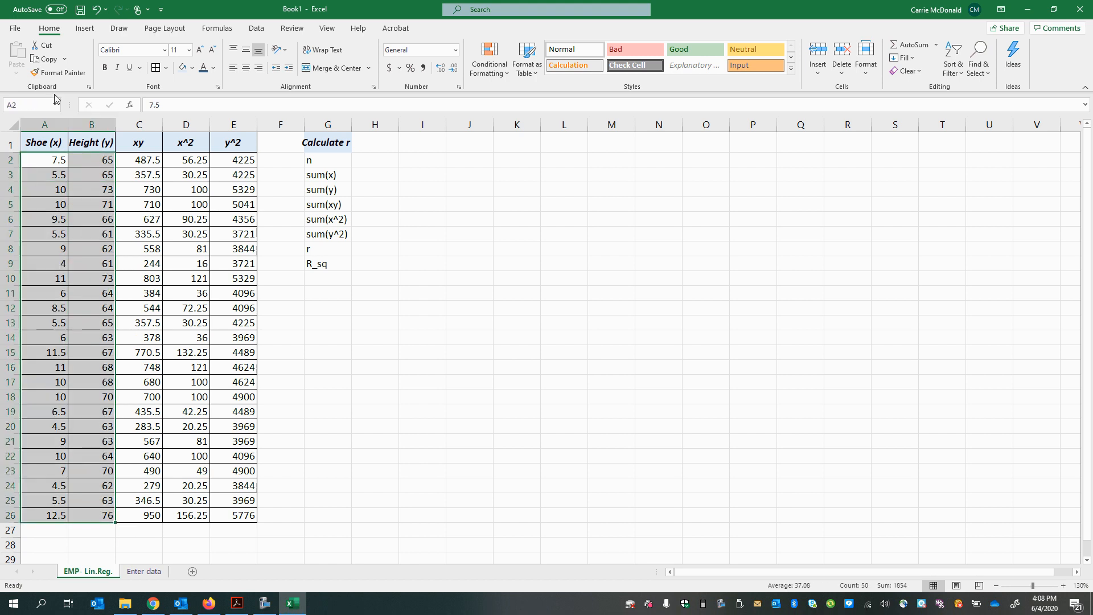
{"action": "left_click", "coordinate": [84, 28]}
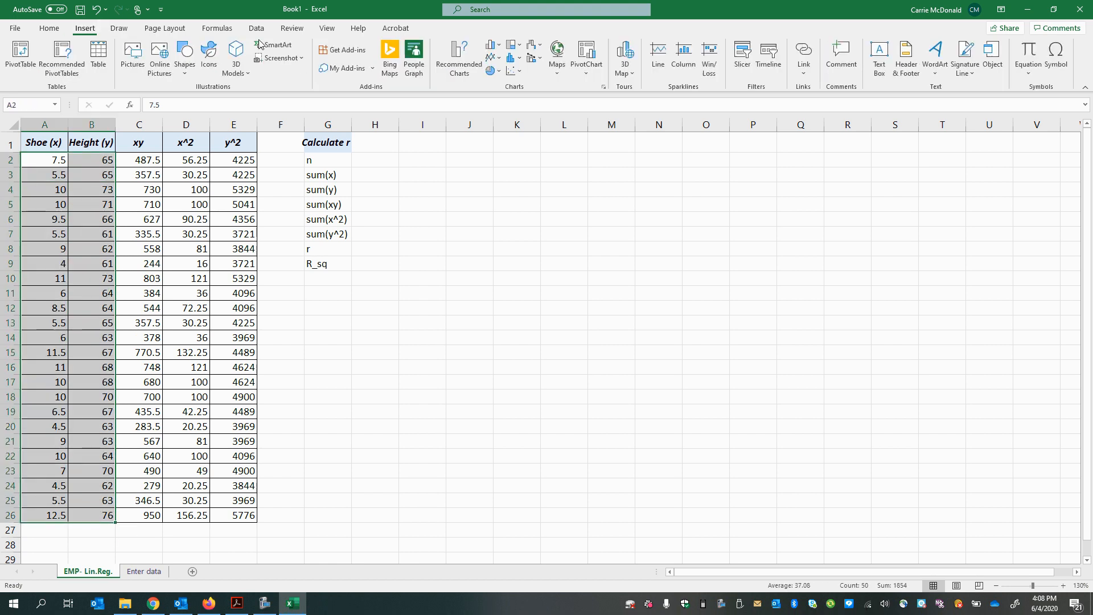
{"action": "left_click", "coordinate": [513, 71]}
{"action": "left_click", "coordinate": [518, 109]}
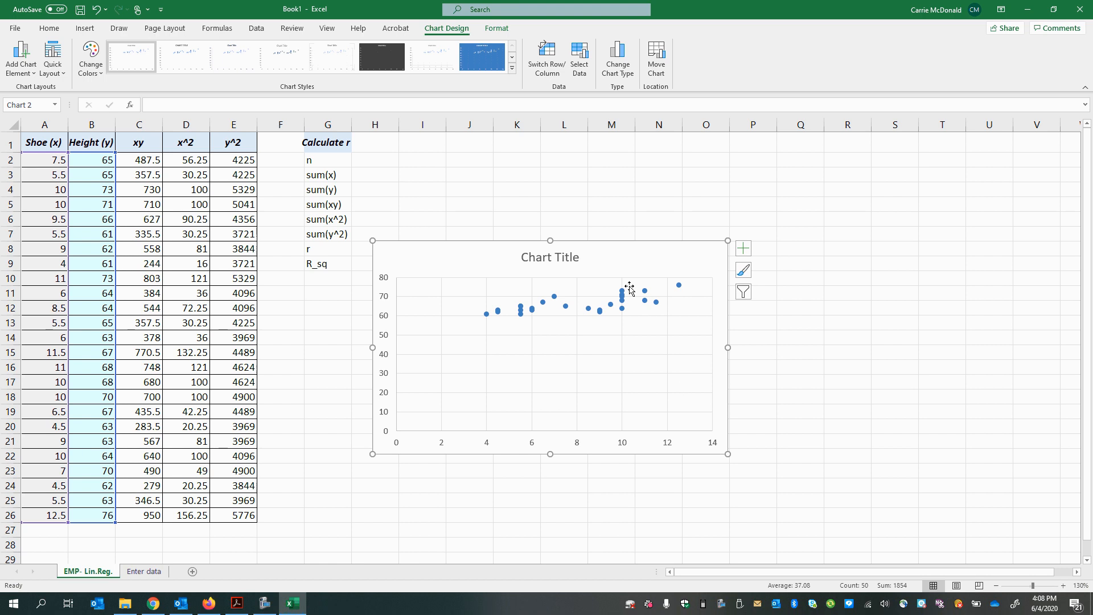
Step: Give the new chart's series a linear trendline with its equation and R-squared value displayed
{"action": "left_click", "coordinate": [532, 309]}
{"action": "right_click", "coordinate": [543, 302]}
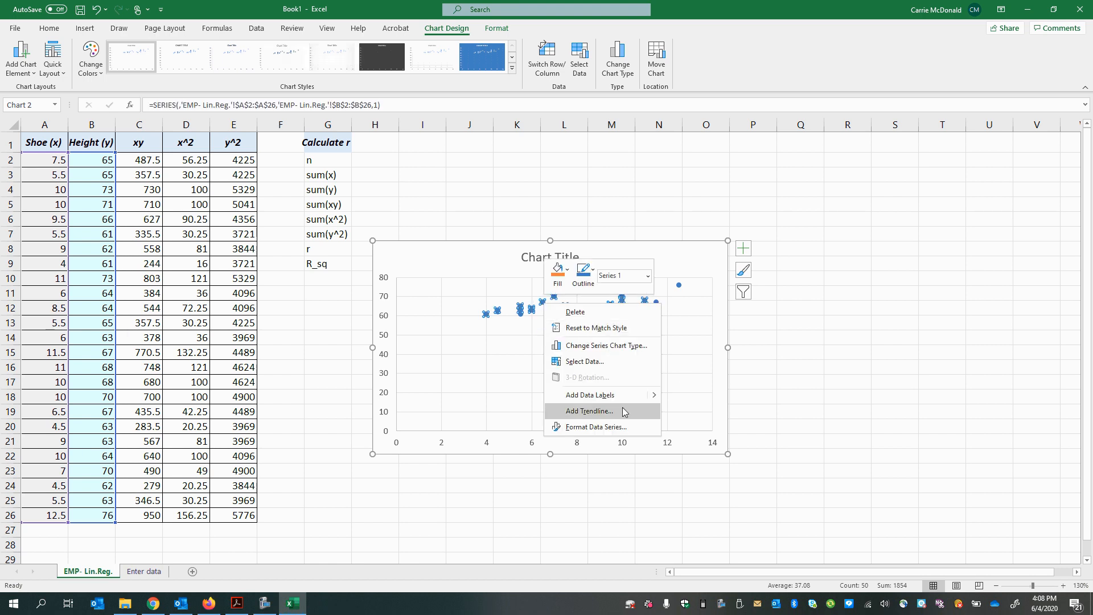
{"action": "left_click", "coordinate": [589, 410]}
{"action": "left_click", "coordinate": [955, 435]}
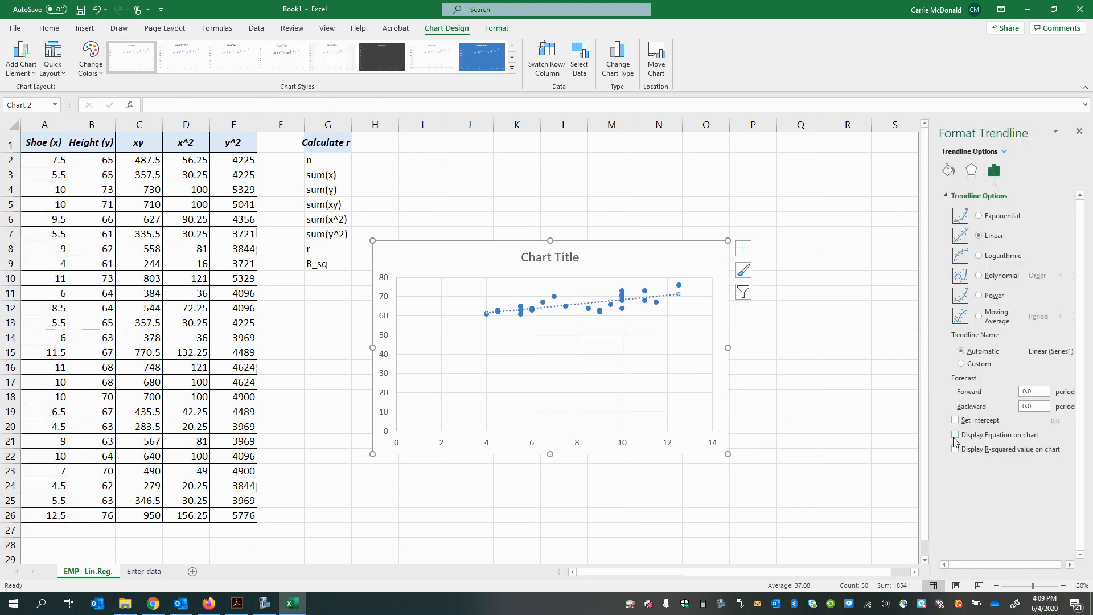
{"action": "left_click", "coordinate": [955, 449]}
{"action": "left_click", "coordinate": [1079, 132]}
Step: Move the trendline equation and R-squared label to the clear area near the bottom centre of the plot
{"action": "left_click", "coordinate": [618, 292]}
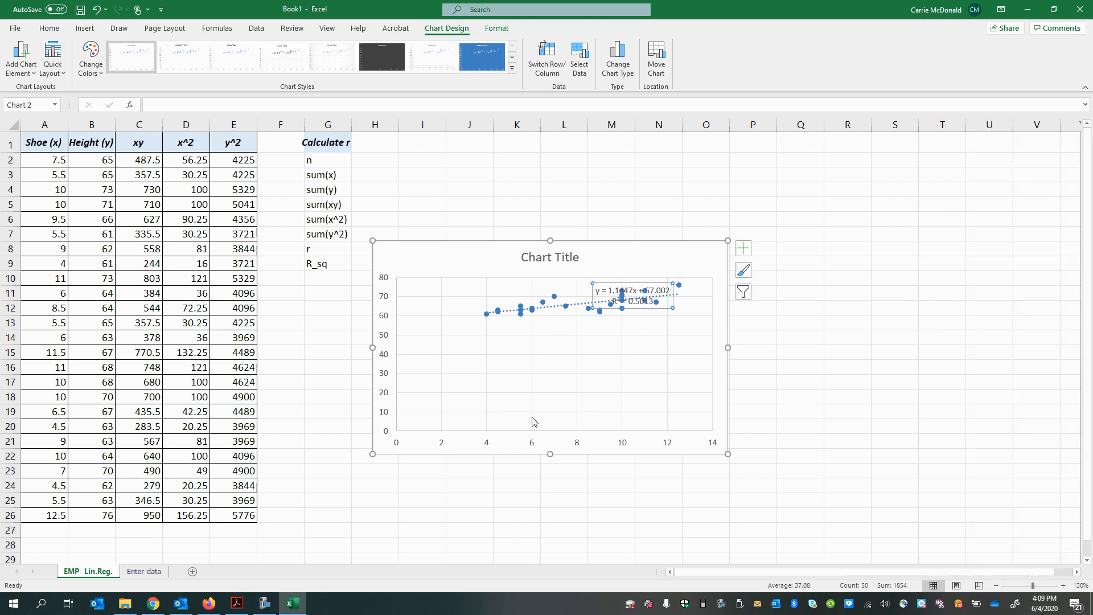
{"action": "left_click_drag", "start_coordinate": [618, 291], "coordinate": [534, 421]}
{"action": "left_click", "coordinate": [181, 412]}
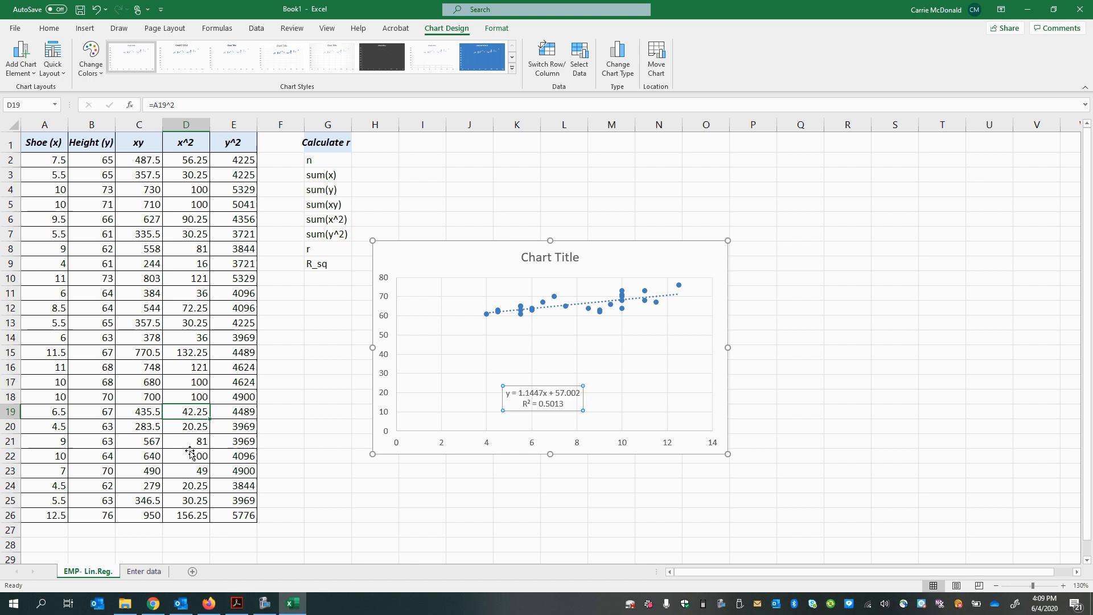
{"action": "left_click", "coordinate": [91, 344]}
{"action": "left_click", "coordinate": [113, 510]}
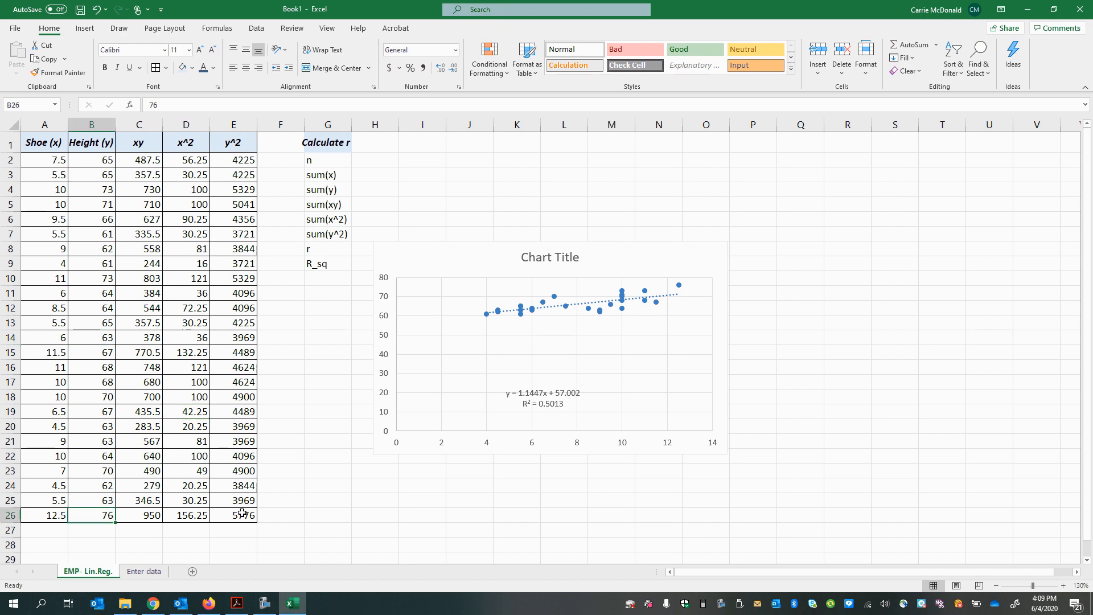
Step: Move the scatter chart up and away from the Calculate r table so its upper-left corner sits near cell J4
{"action": "scroll", "coordinate": [153, 511], "scroll_direction": "down", "scroll_amount": 2}
{"action": "scroll", "coordinate": [152, 473], "scroll_direction": "up", "scroll_amount": 2}
{"action": "left_click", "coordinate": [483, 387]}
{"action": "left_click", "coordinate": [547, 394]}
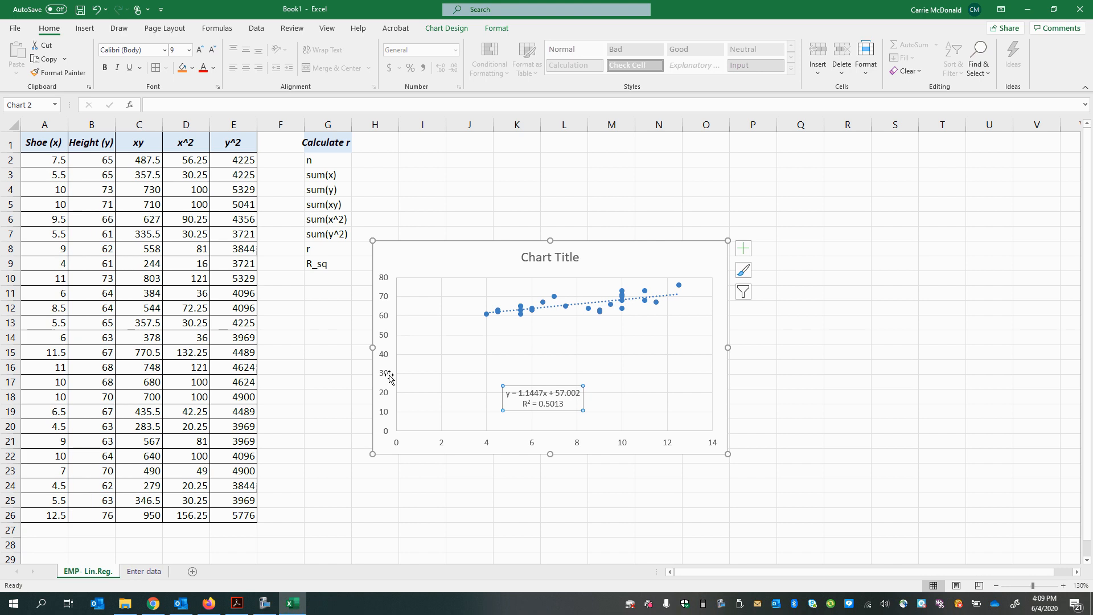
{"action": "left_click_drag", "start_coordinate": [417, 245], "coordinate": [528, 184]}
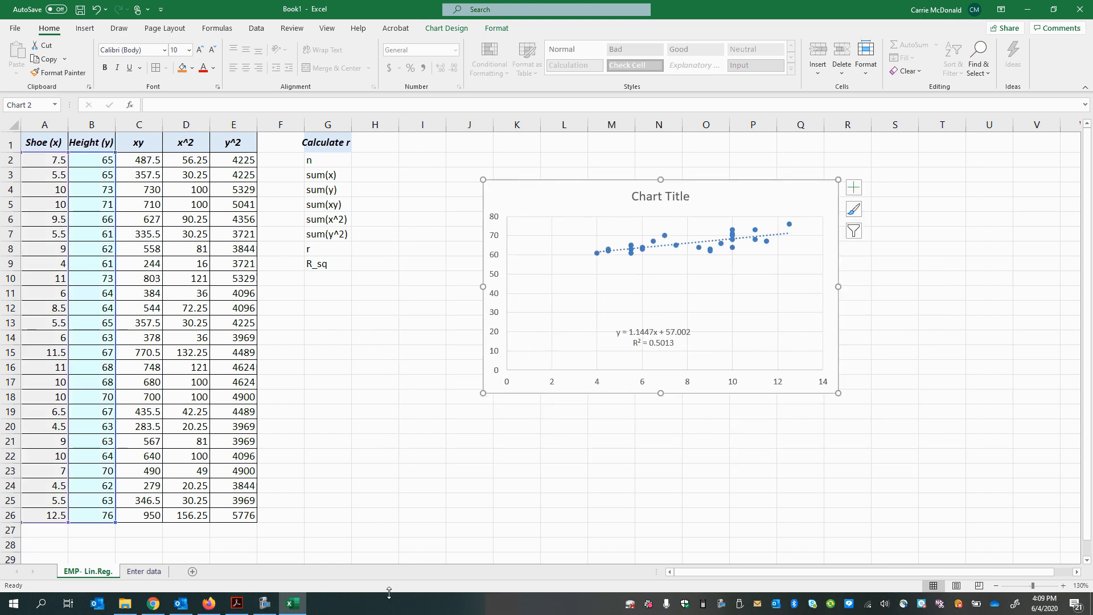
Step: Enter the trendline's R-squared value .5013 in cell I9 beside the R_sq row
{"action": "left_click", "coordinate": [237, 603]}
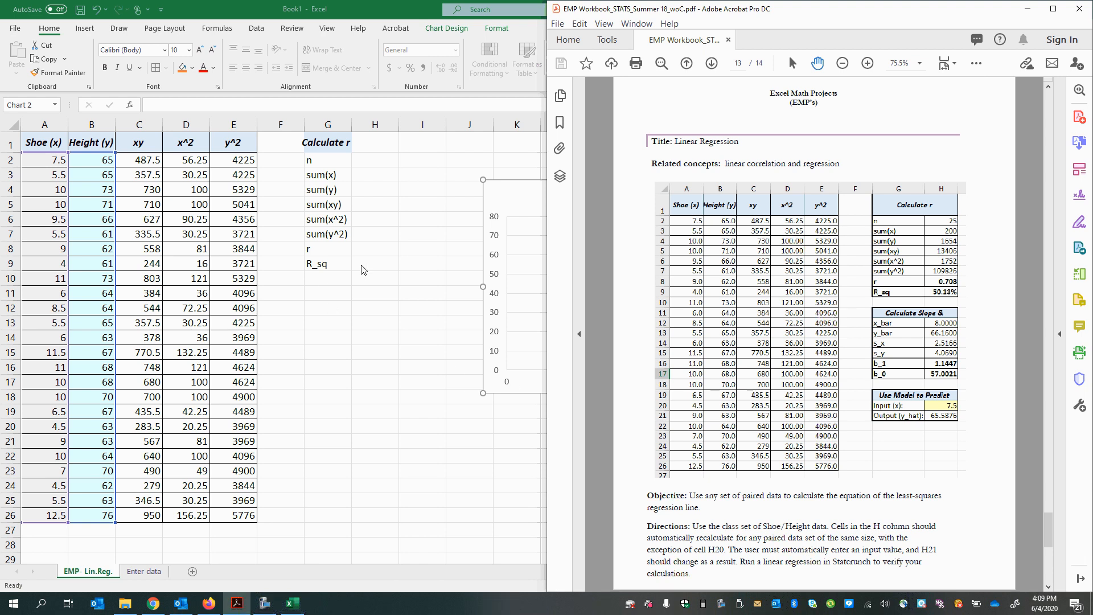
{"action": "left_click", "coordinate": [375, 270]}
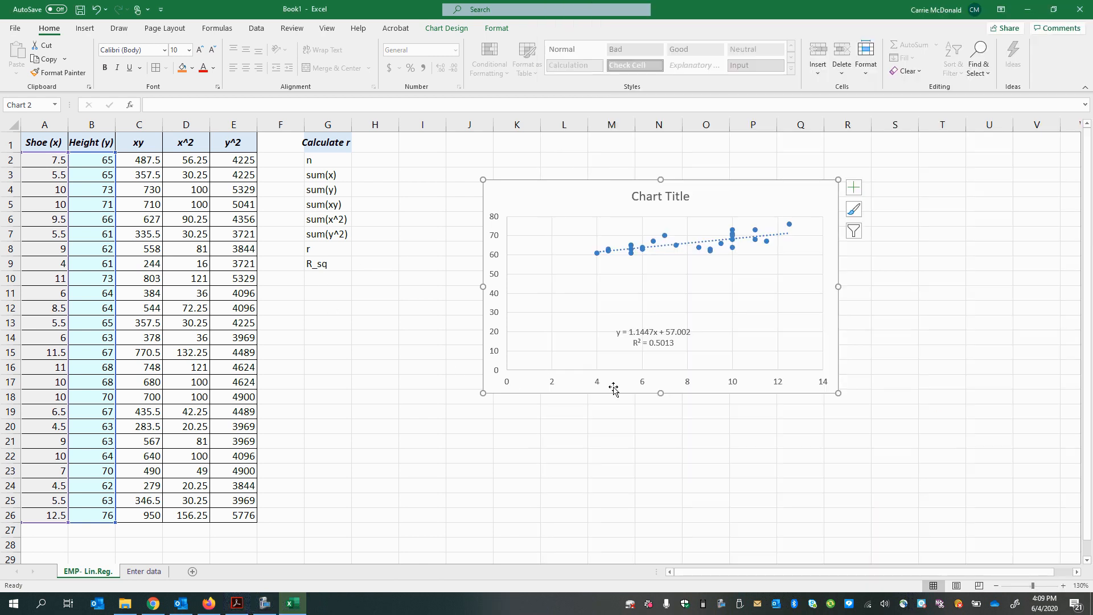
{"action": "left_click", "coordinate": [383, 276]}
{"action": "left_click", "coordinate": [673, 340]}
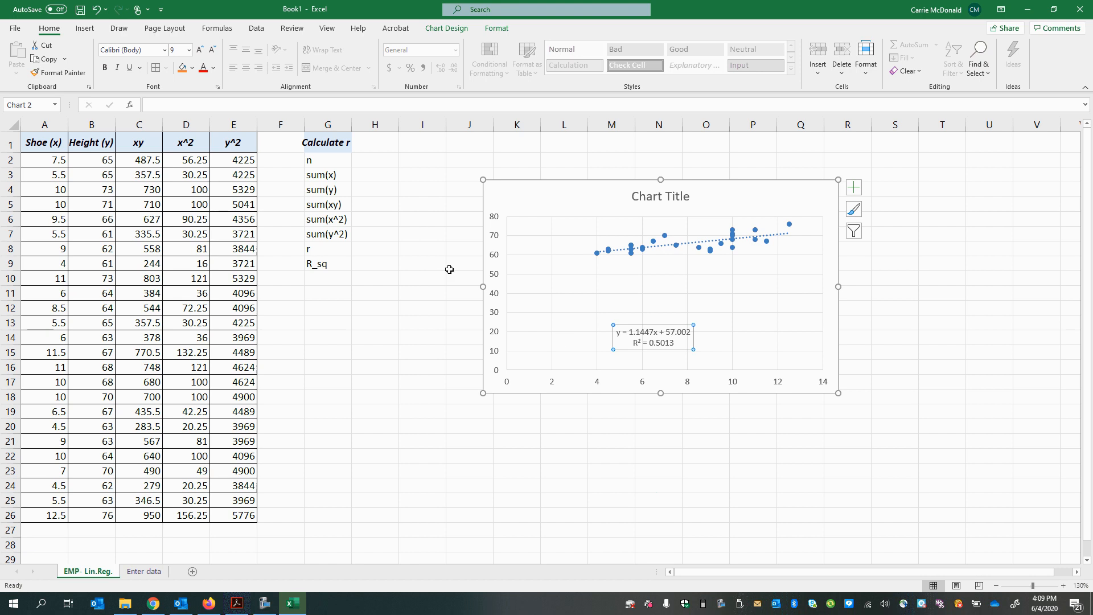
{"action": "left_click", "coordinate": [412, 263]}
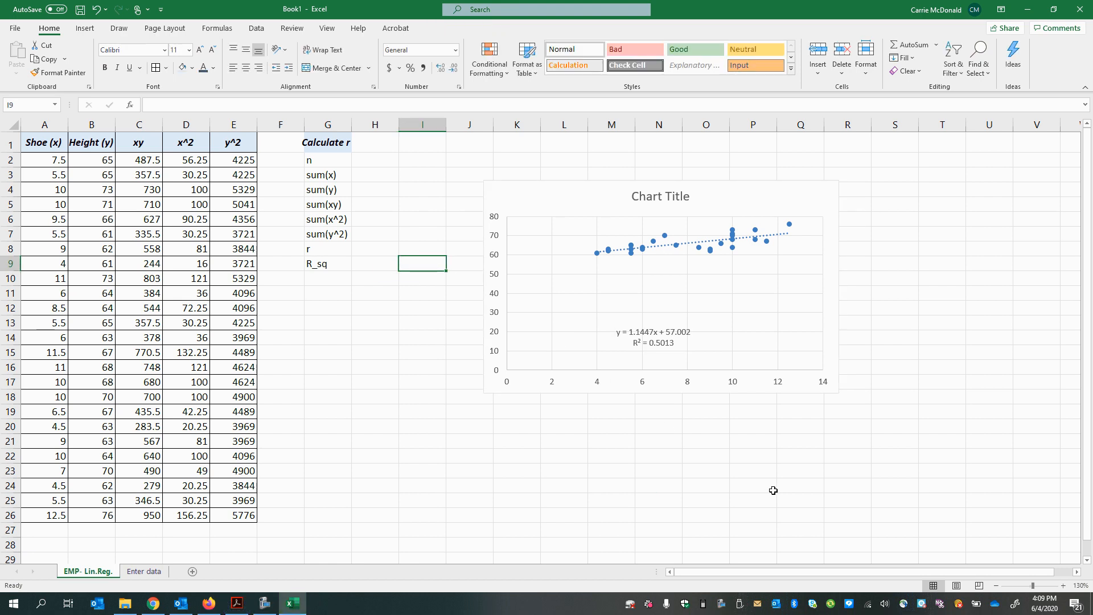
{"action": "type", "text": ".5013"}
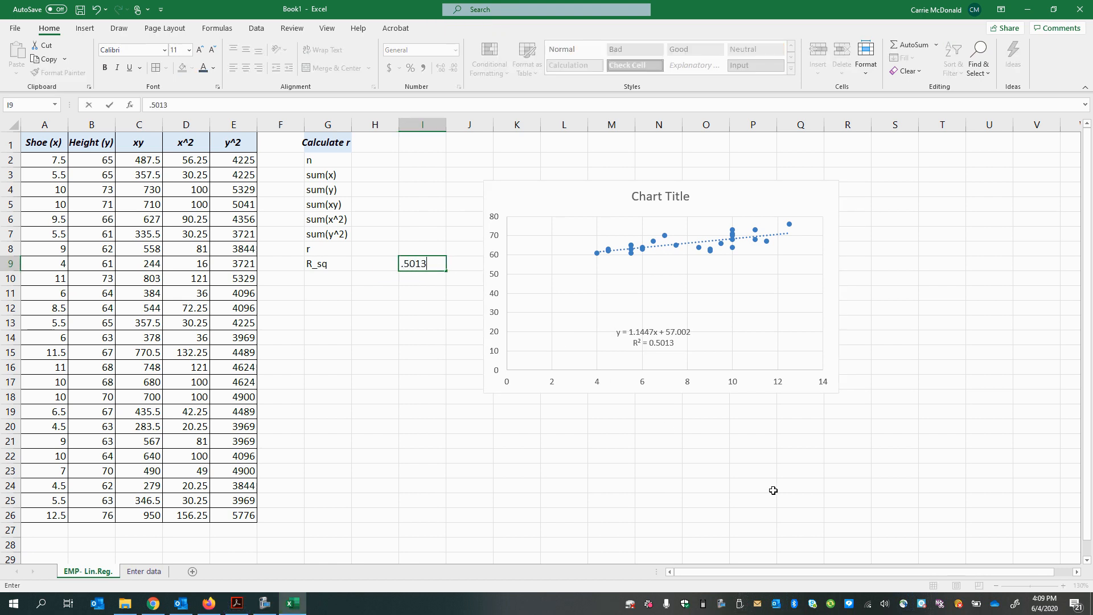
Step: Calculate r in cell I8 from the R-squared value with the formula =SQRT(I9)
{"action": "left_click", "coordinate": [412, 251]}
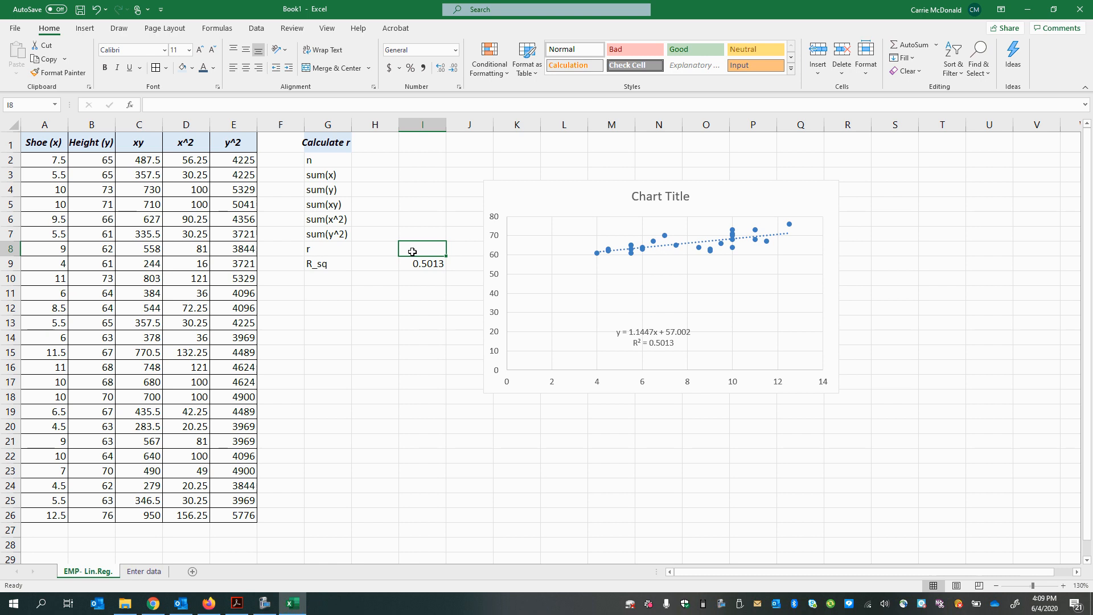
{"action": "type", "text": "=sqrt("}
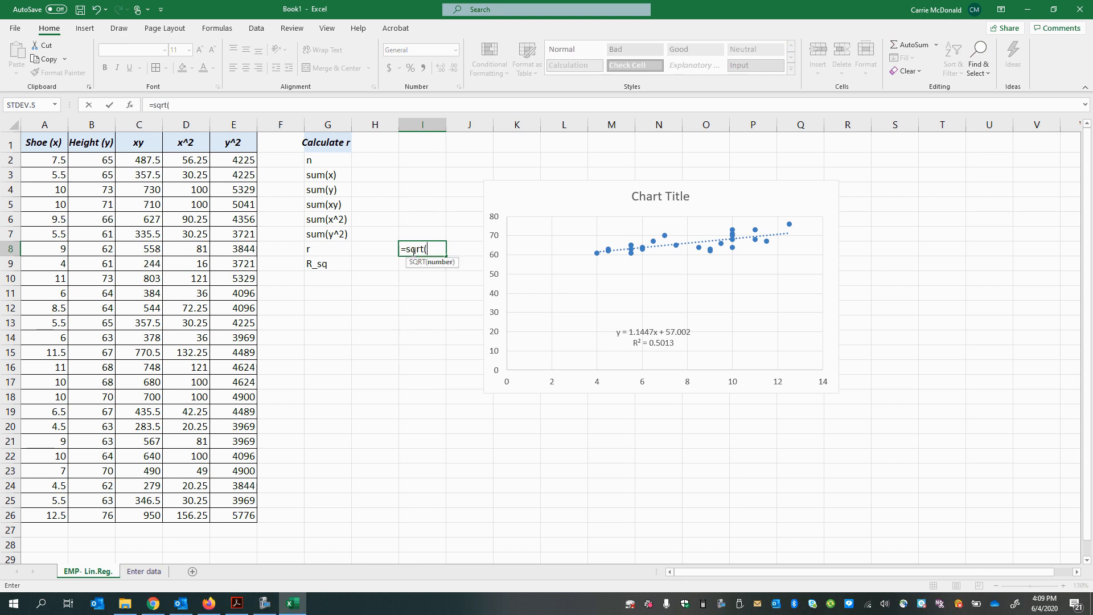
{"action": "left_click", "coordinate": [403, 266]}
{"action": "key", "text": "Return"}
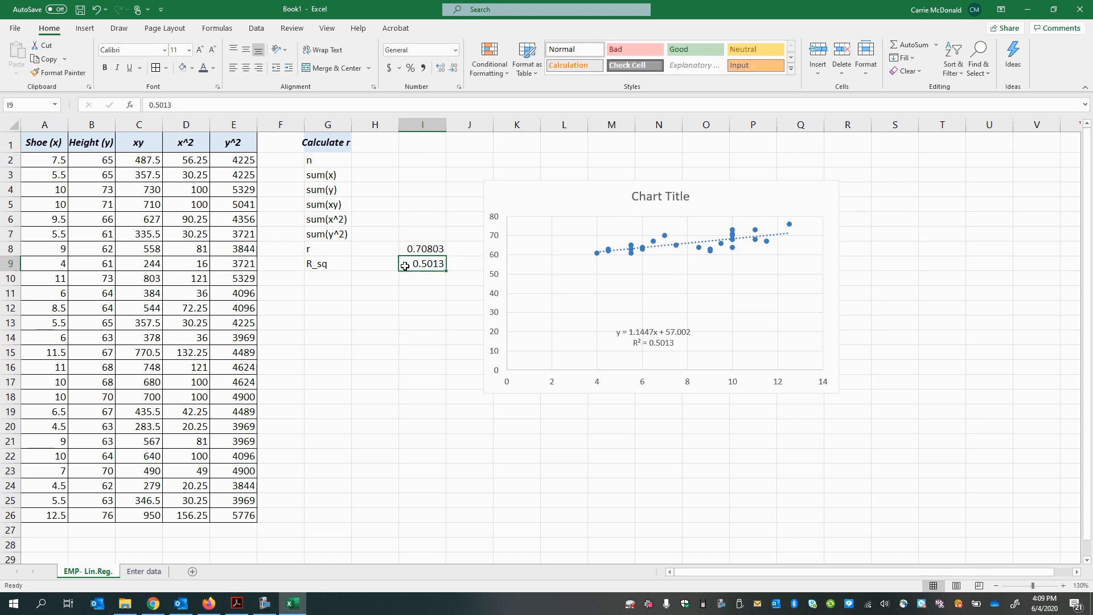
{"action": "left_click", "coordinate": [433, 251]}
{"action": "type", "text": "=sqrt("}
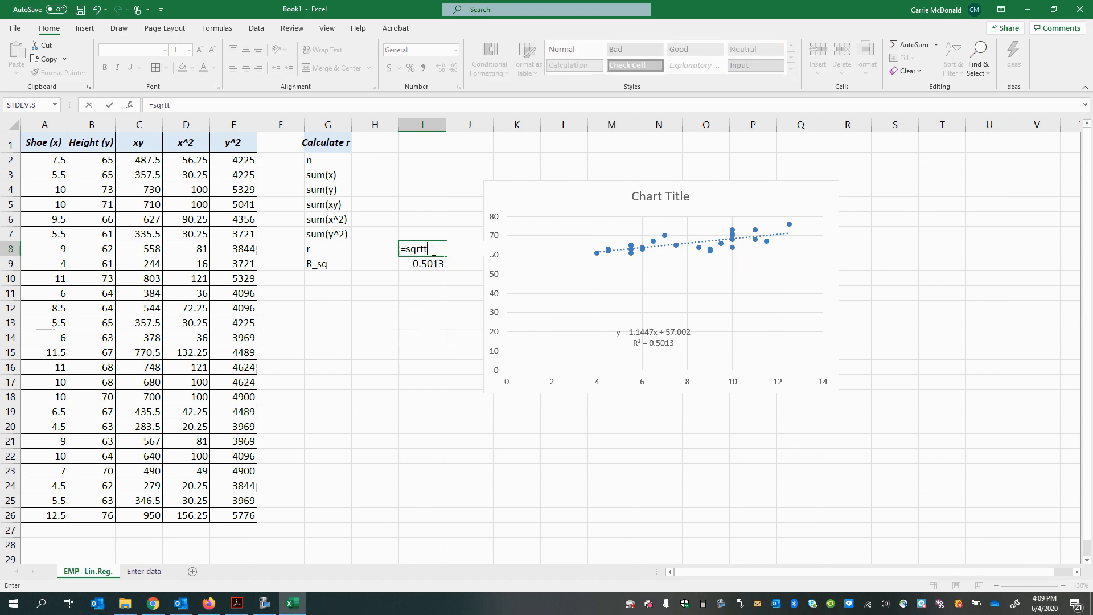
{"action": "key", "text": "BackSpace"}
{"action": "type", "text": "("}
{"action": "left_click", "coordinate": [427, 264]}
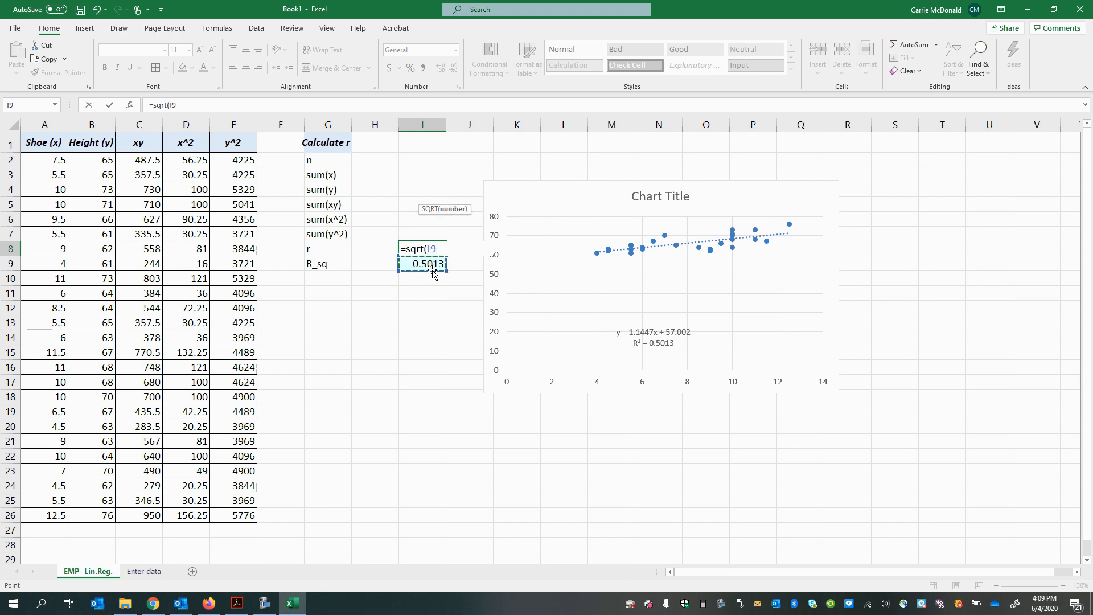
{"action": "key", "text": "Return"}
{"action": "key", "text": "Up"}
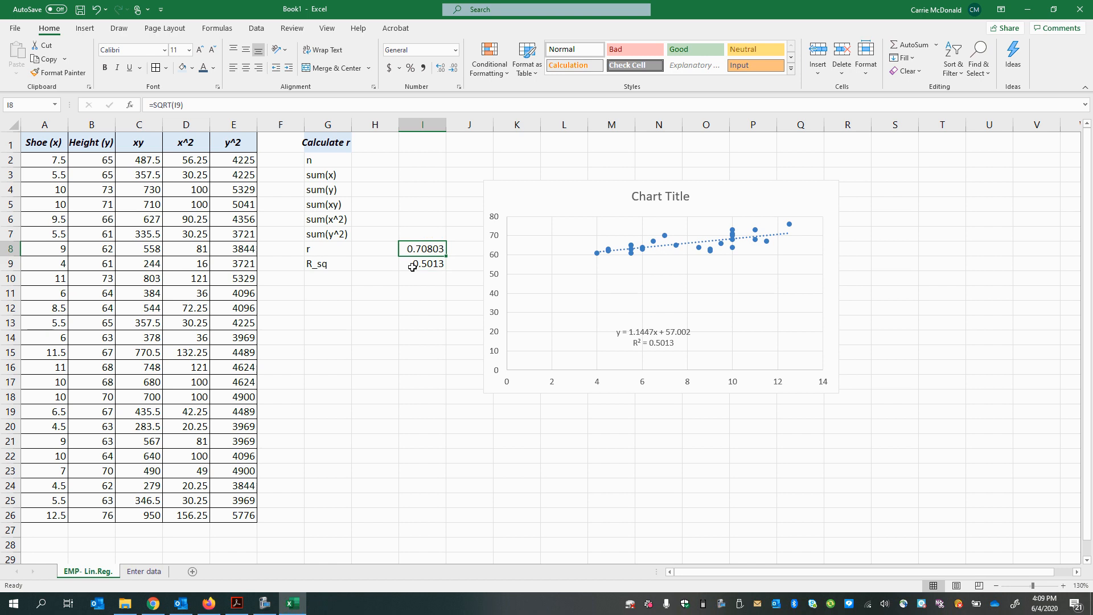
Step: Calculate r in cell H8 from the shoe and height columns with =CORREL(A:A,B:B), and compare it with I8
{"action": "left_click", "coordinate": [371, 249]}
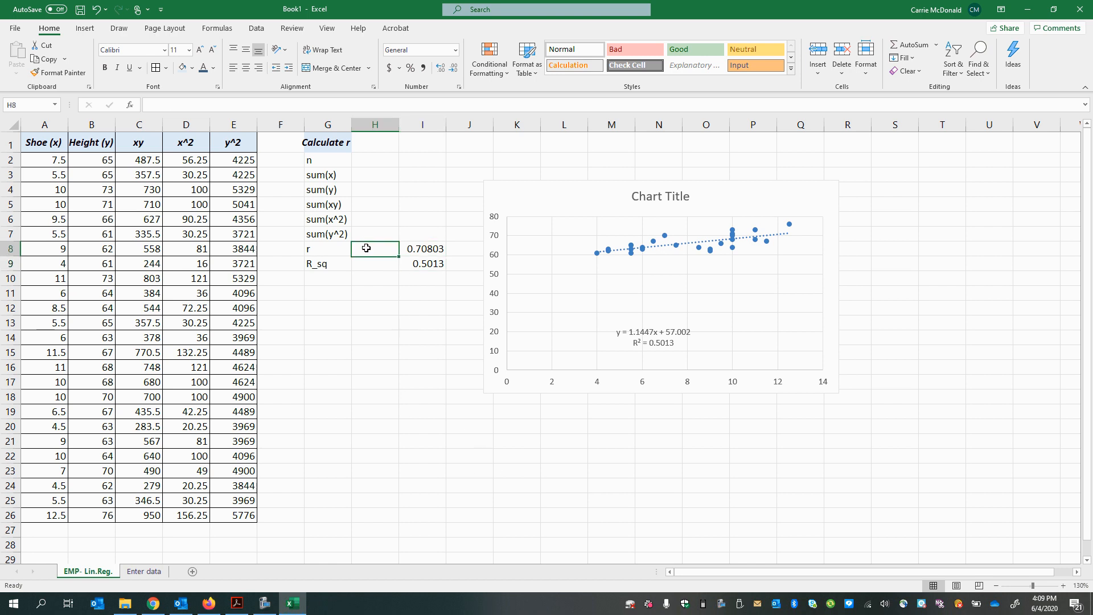
{"action": "type", "text": "=cor"}
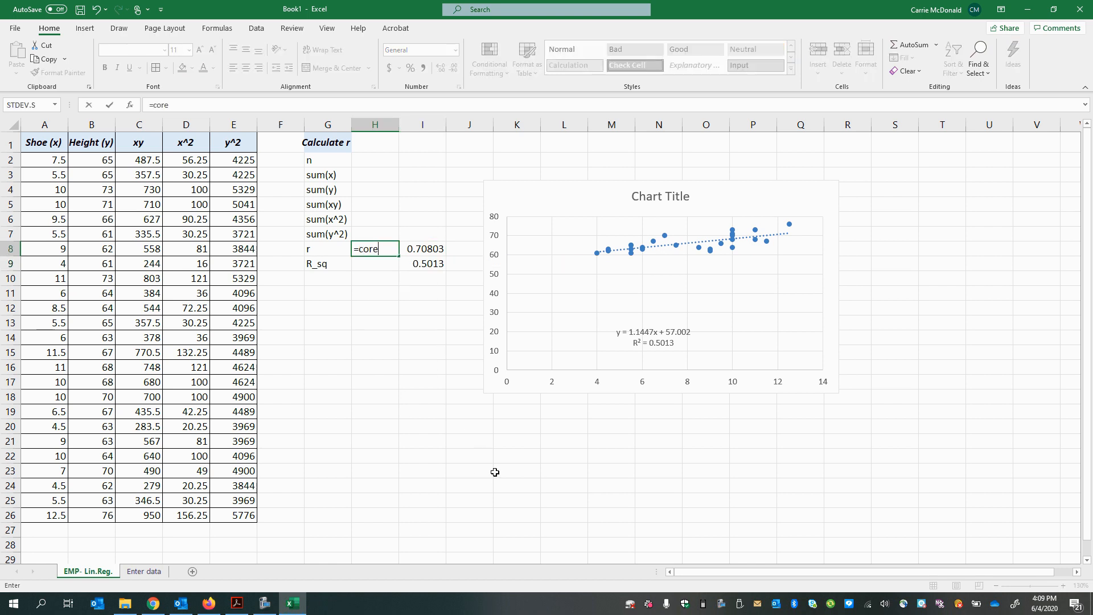
{"action": "type", "text": "r"}
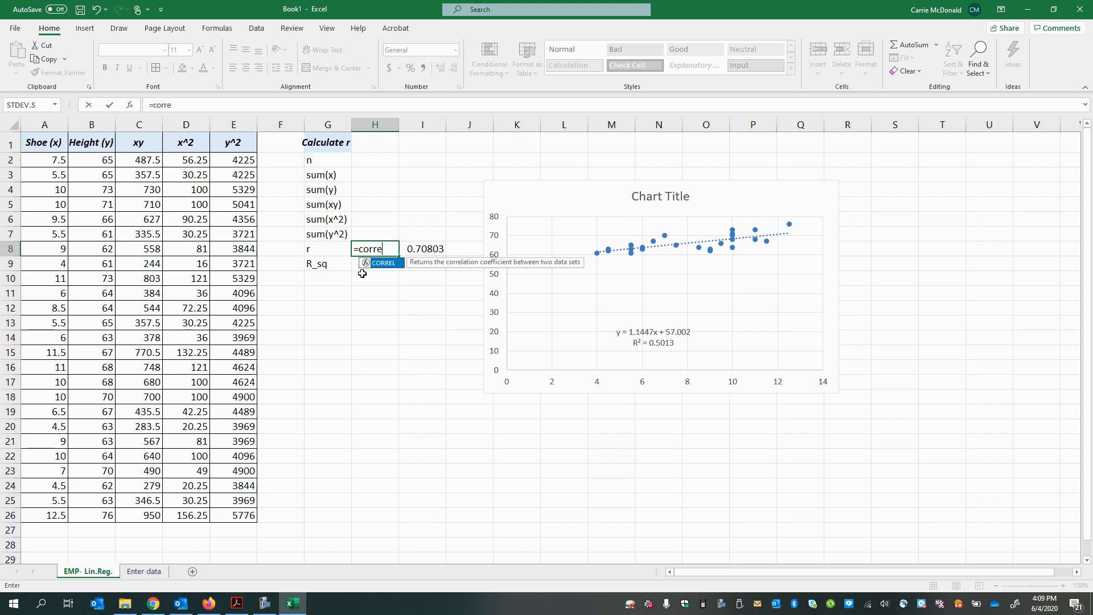
{"action": "double_click", "coordinate": [375, 263]}
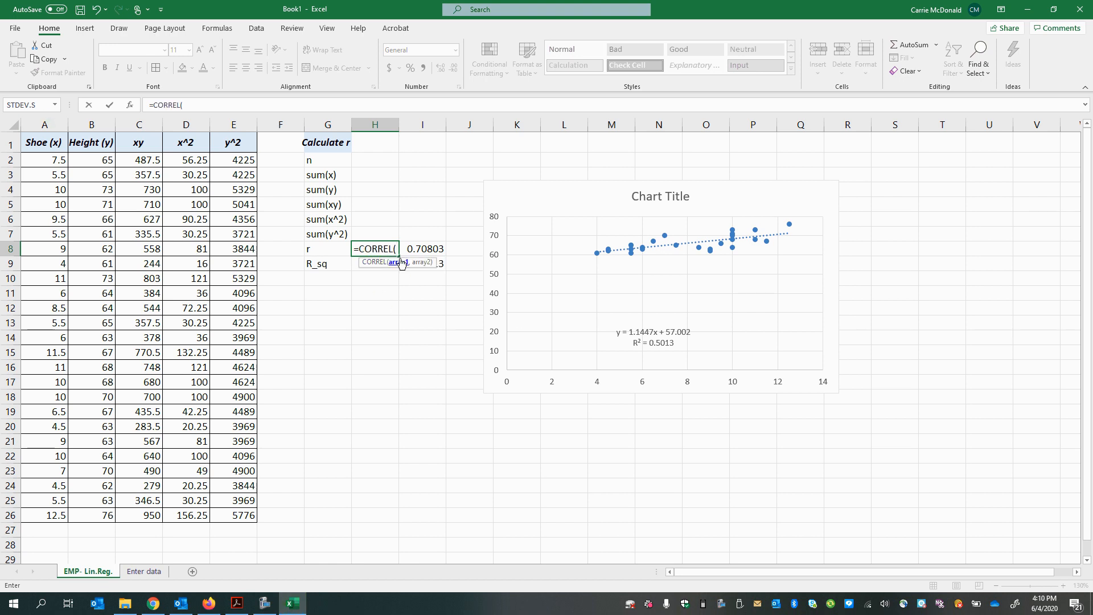
{"action": "left_click", "coordinate": [40, 124]}
{"action": "type", "text": ","}
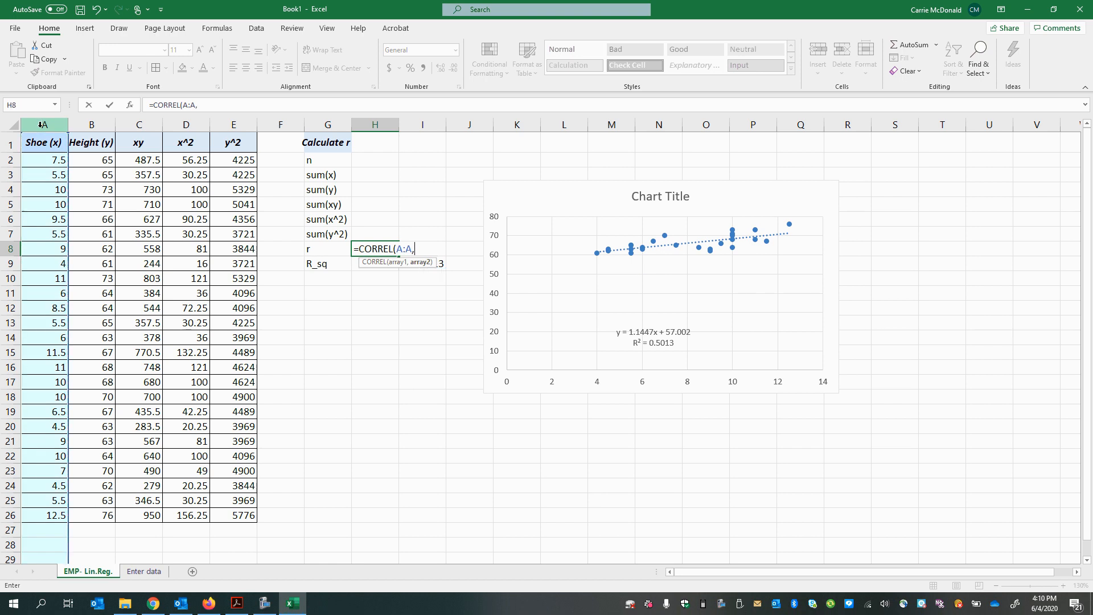
{"action": "left_click", "coordinate": [80, 124]}
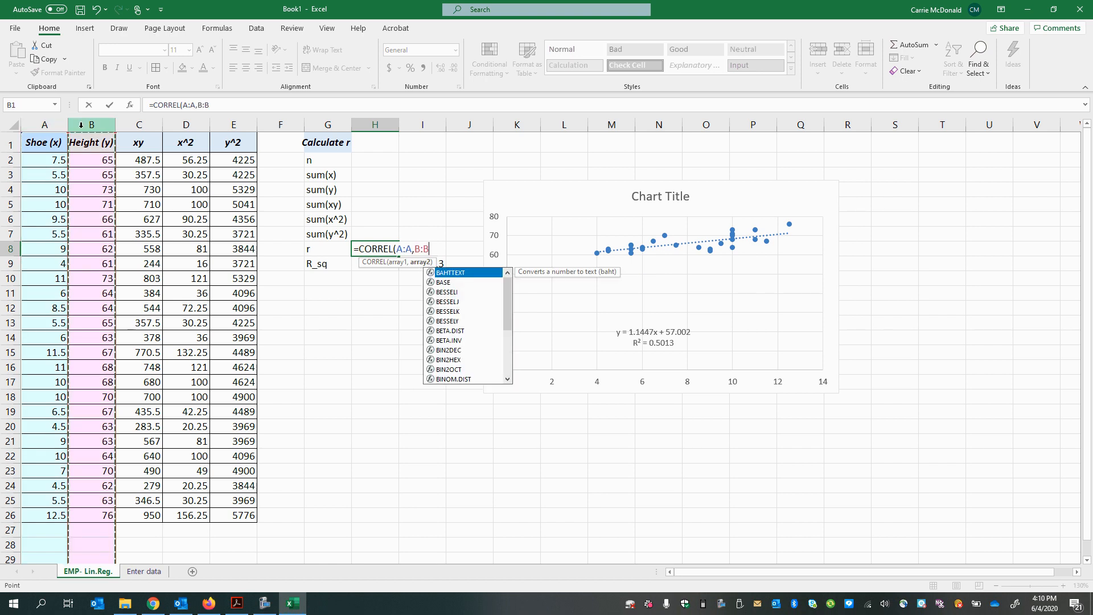
{"action": "key", "text": "Return"}
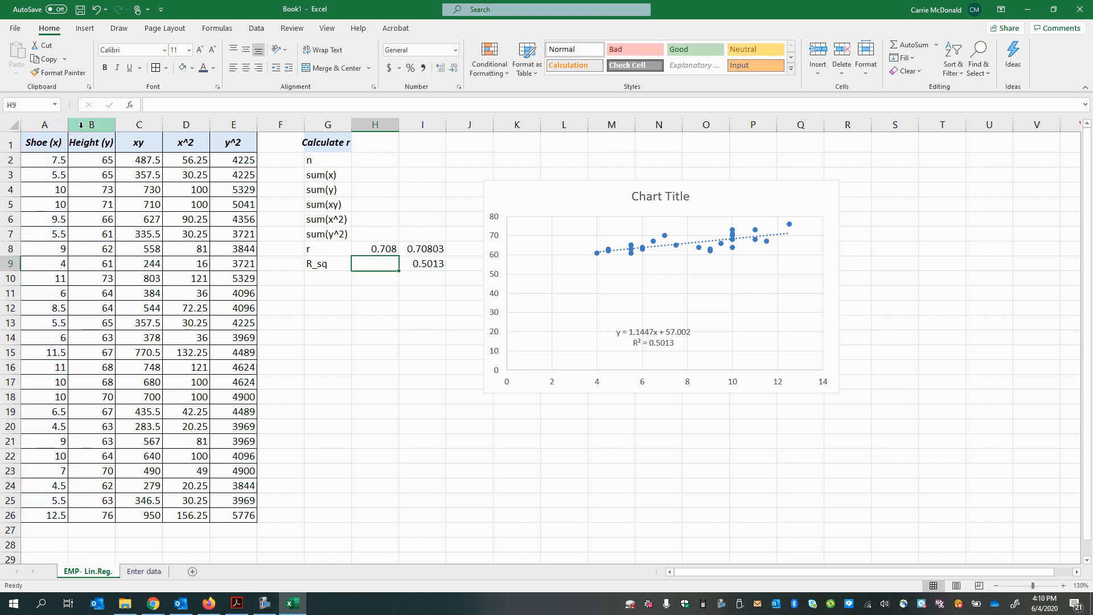
{"action": "left_click", "coordinate": [381, 247]}
{"action": "key", "text": "Right"}
{"action": "left_click", "coordinate": [383, 247]}
Step: Calculate R_sq in cell H9 by squaring r with the formula =H8^2
{"action": "left_click", "coordinate": [379, 266]}
{"action": "type", "text": "="}
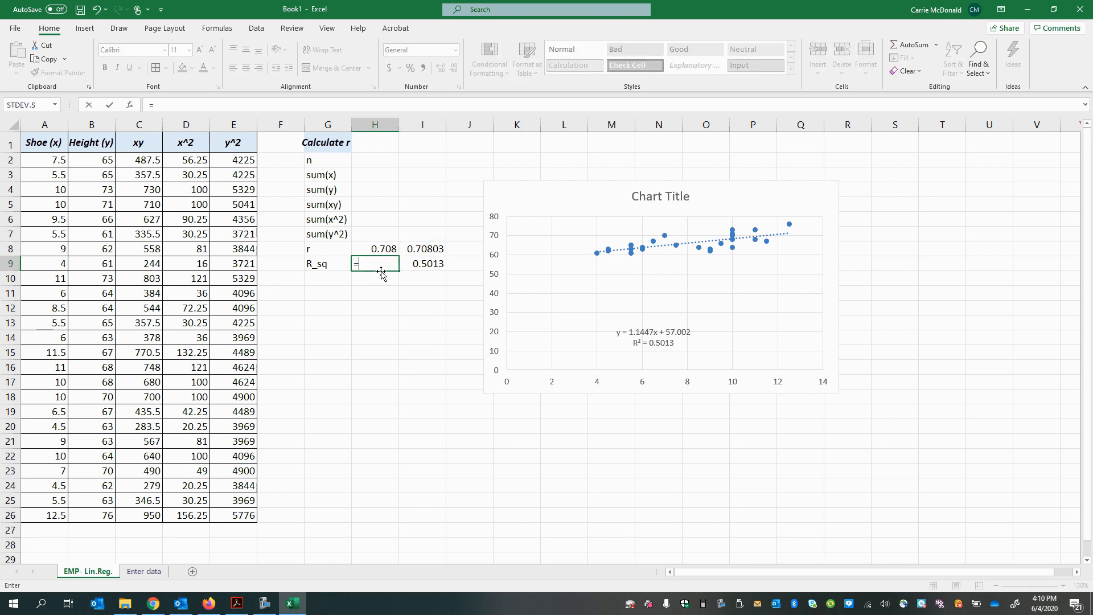
{"action": "left_click", "coordinate": [376, 250]}
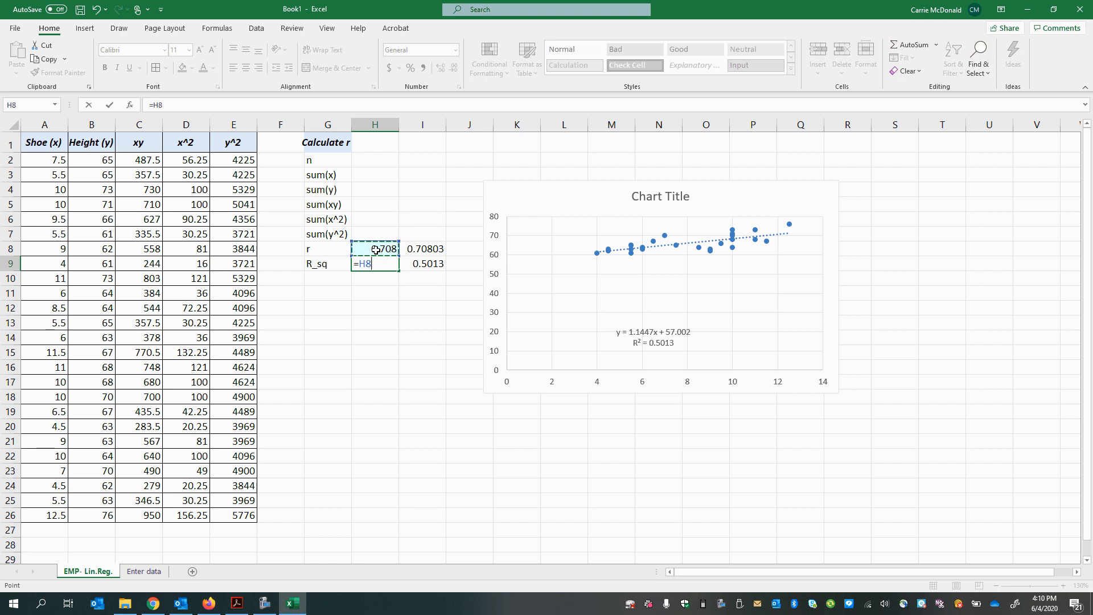
{"action": "type", "text": "^2"}
{"action": "key", "text": "Return"}
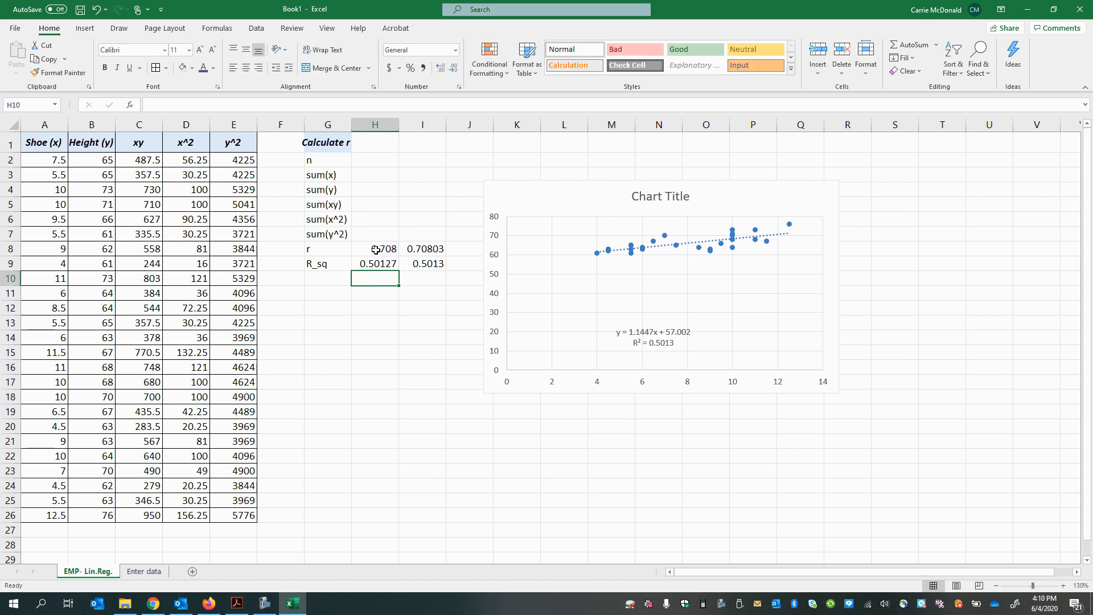
{"action": "left_click", "coordinate": [371, 263]}
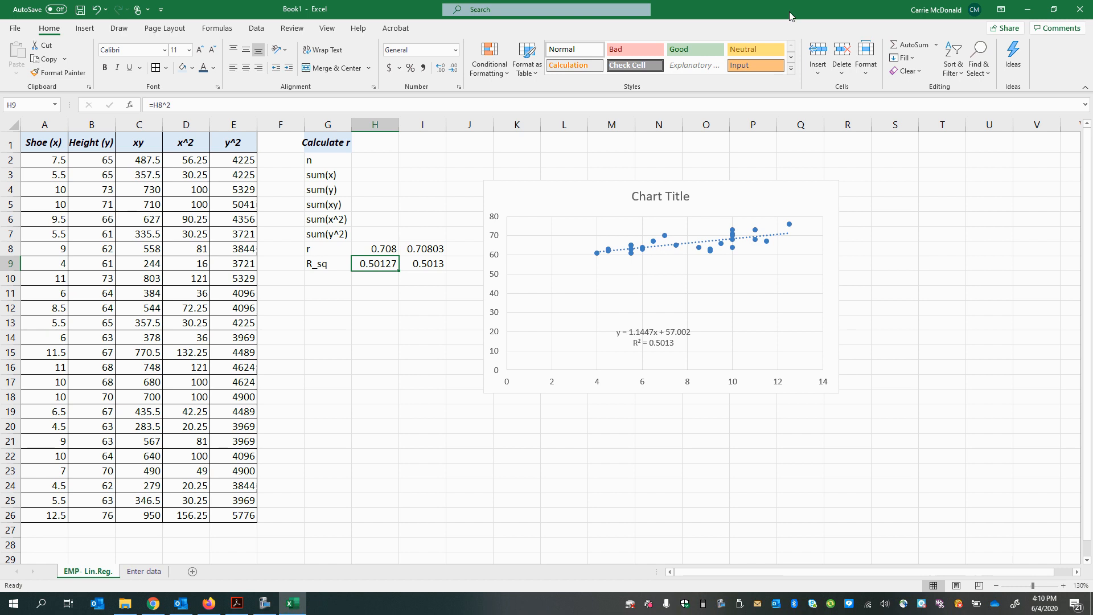
Step: Place the worksheet beside the PDF workbook and format H9 as a percentage with two decimal places
{"action": "left_click_drag", "start_coordinate": [789, 11], "coordinate": [1, 183]}
{"action": "left_click", "coordinate": [770, 298]}
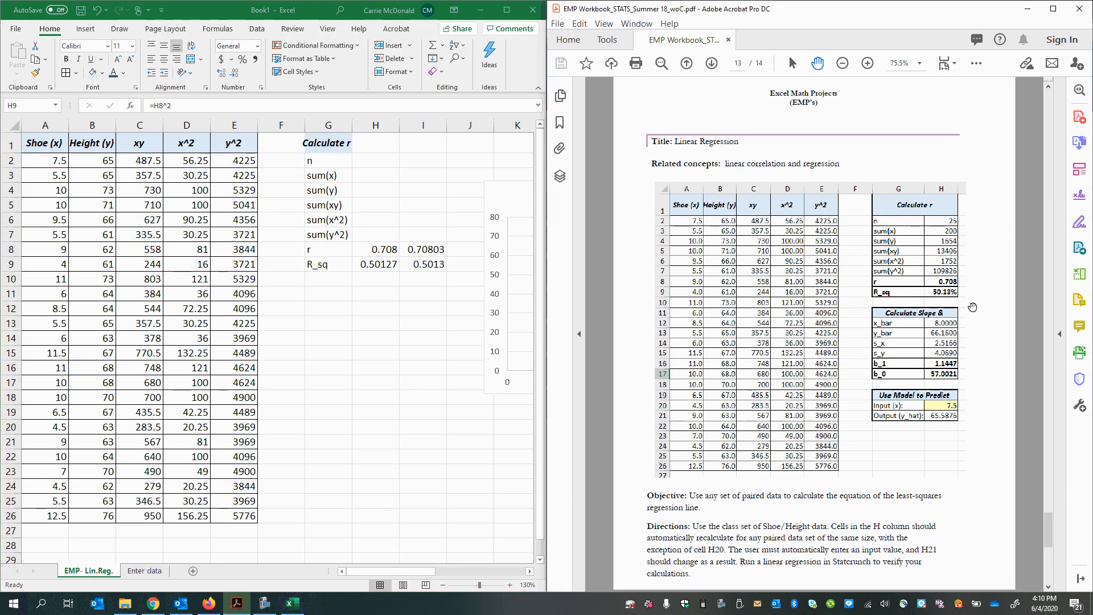
{"action": "left_click", "coordinate": [367, 265]}
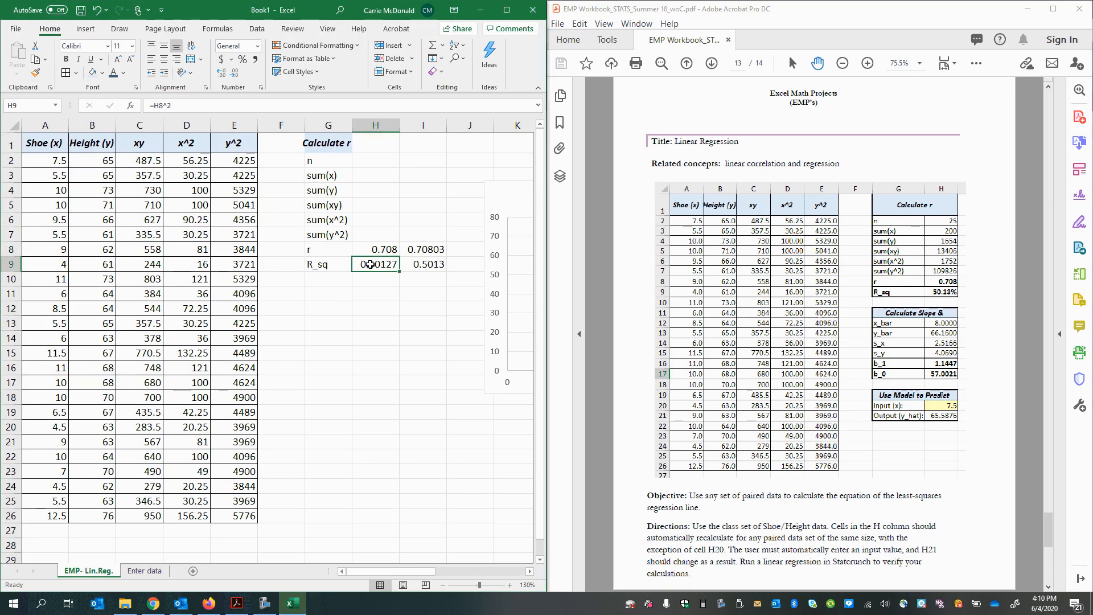
{"action": "right_click", "coordinate": [373, 266]}
{"action": "left_click", "coordinate": [415, 512]}
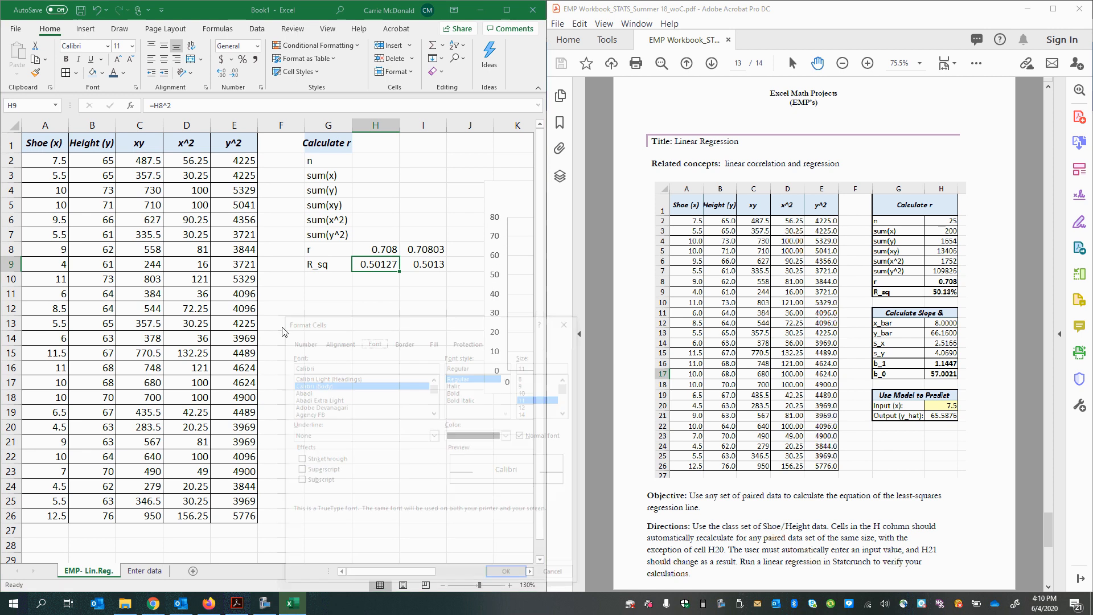
{"action": "left_click", "coordinate": [302, 342]}
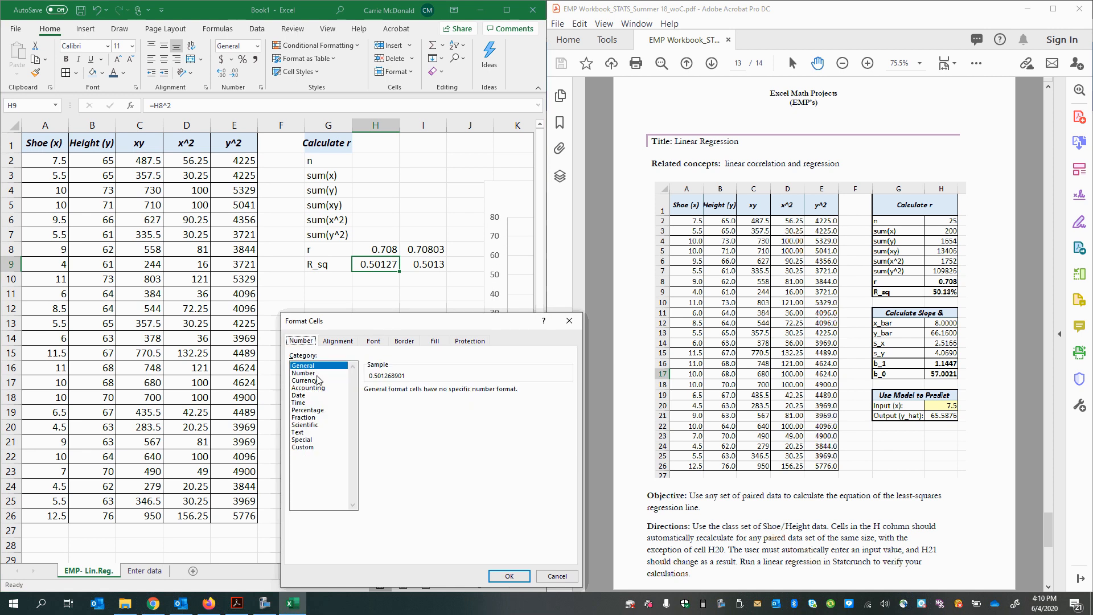
{"action": "left_click", "coordinate": [307, 410]}
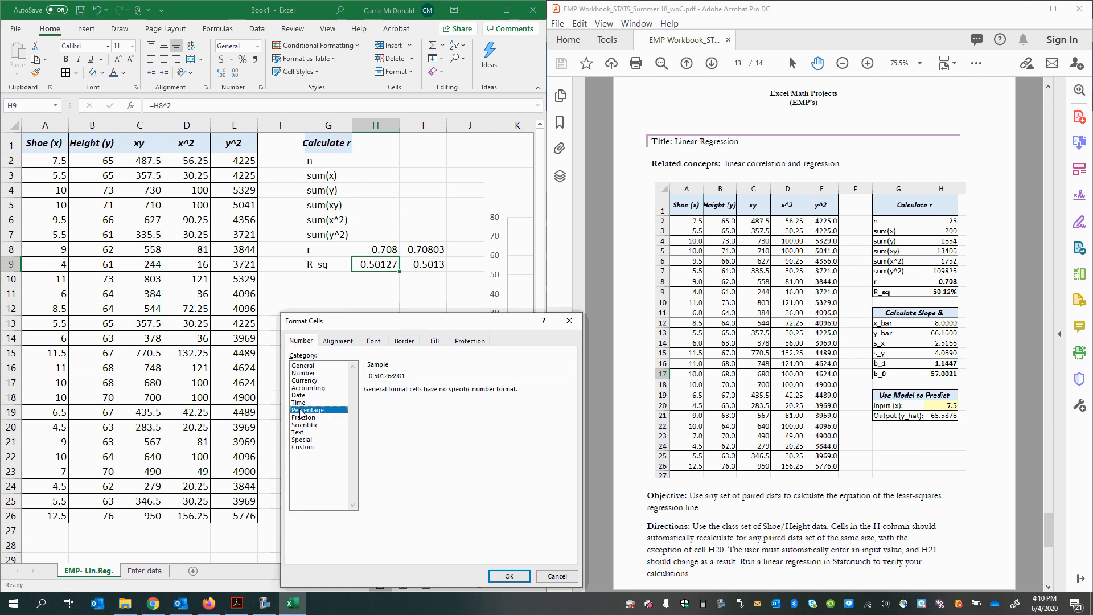
{"action": "left_click", "coordinate": [510, 576]}
{"action": "left_click", "coordinate": [314, 340]}
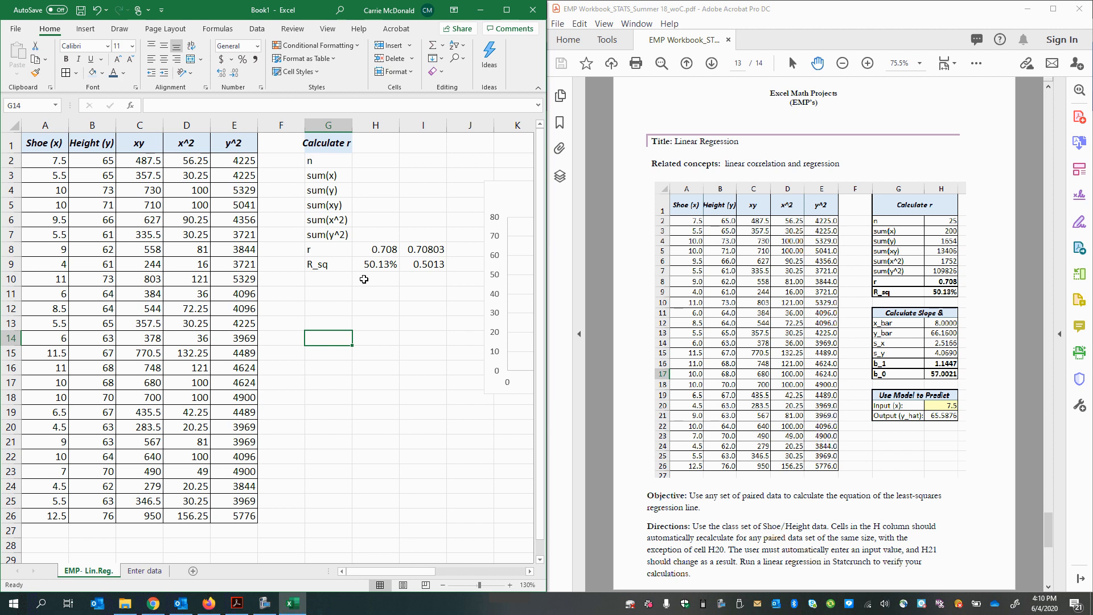
{"action": "left_click", "coordinate": [371, 265]}
{"action": "left_click", "coordinate": [308, 283]}
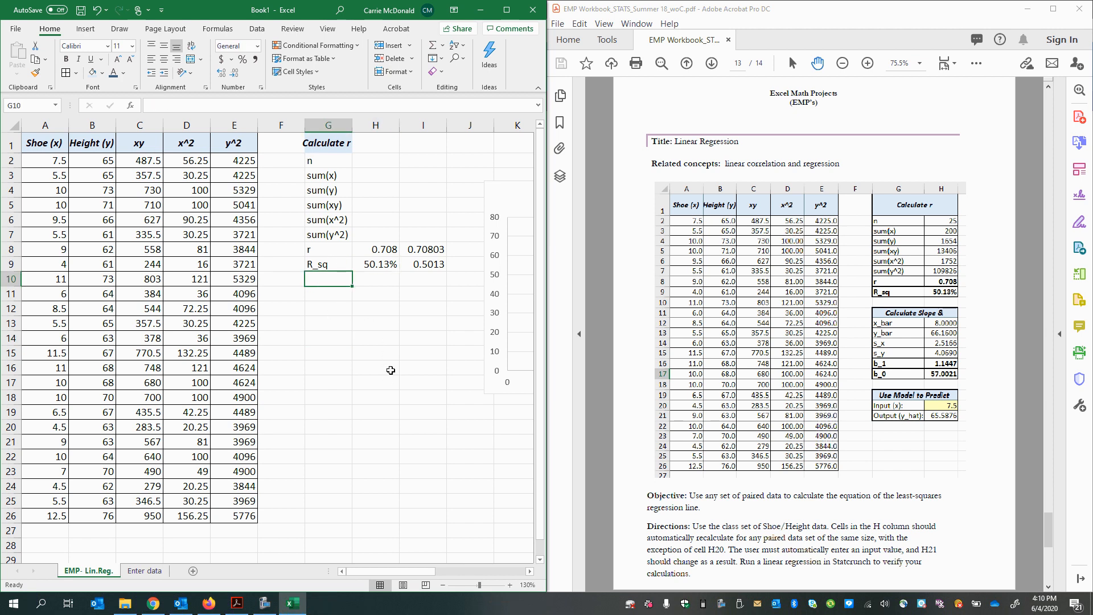
Step: Maximize the worksheet window and clear the contents of the check cells I8:I9
{"action": "left_click", "coordinate": [506, 10]}
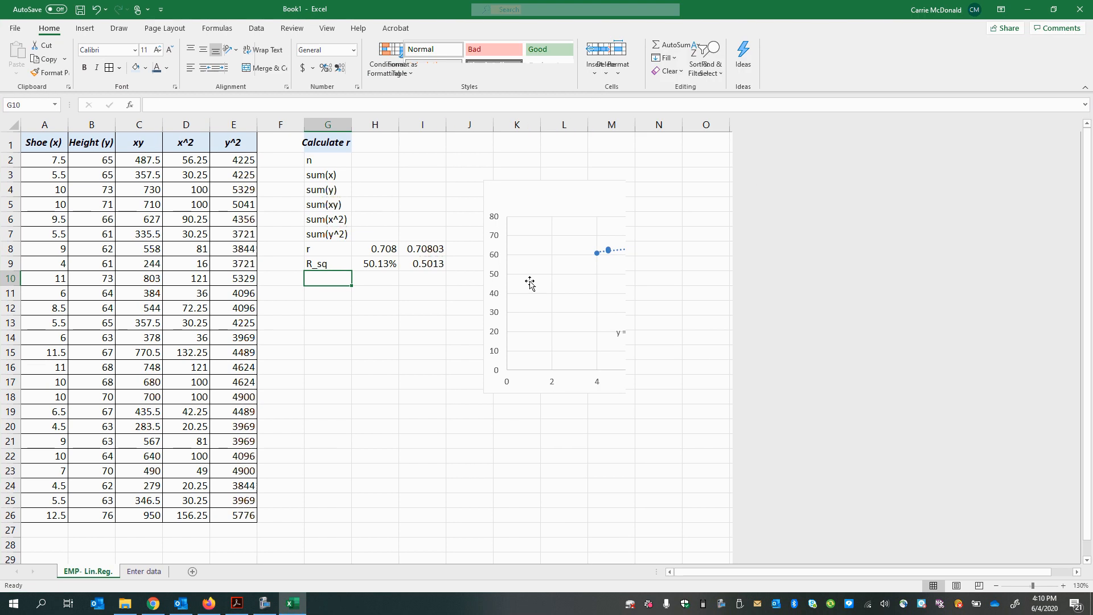
{"action": "left_click_drag", "start_coordinate": [370, 248], "coordinate": [422, 263]}
{"action": "right_click", "coordinate": [424, 265]}
{"action": "left_click", "coordinate": [469, 474]}
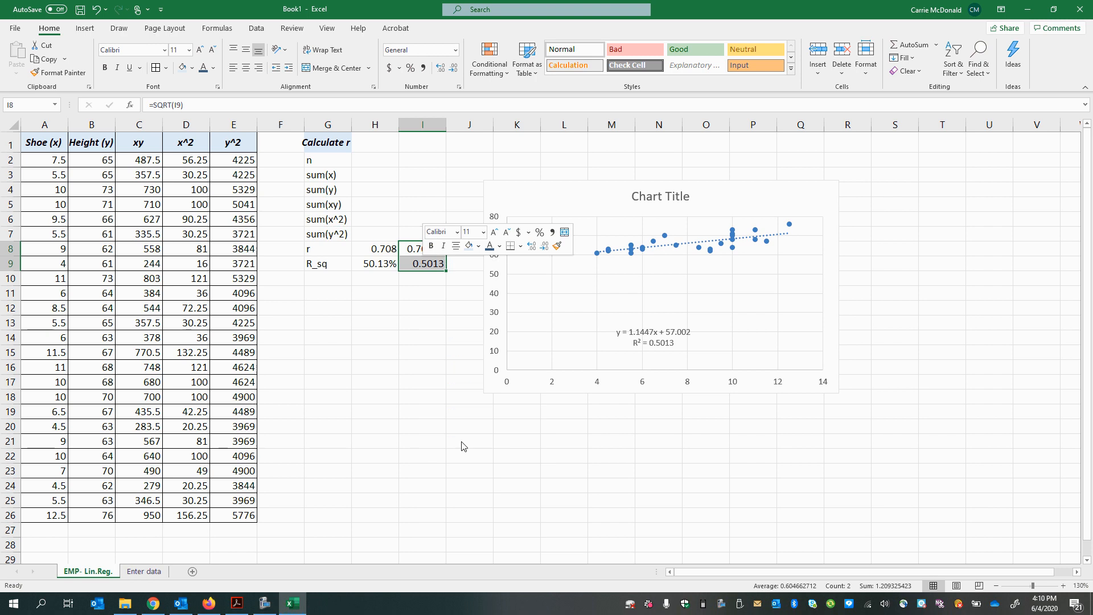
{"action": "left_click", "coordinate": [426, 278]}
{"action": "right_click", "coordinate": [418, 251]}
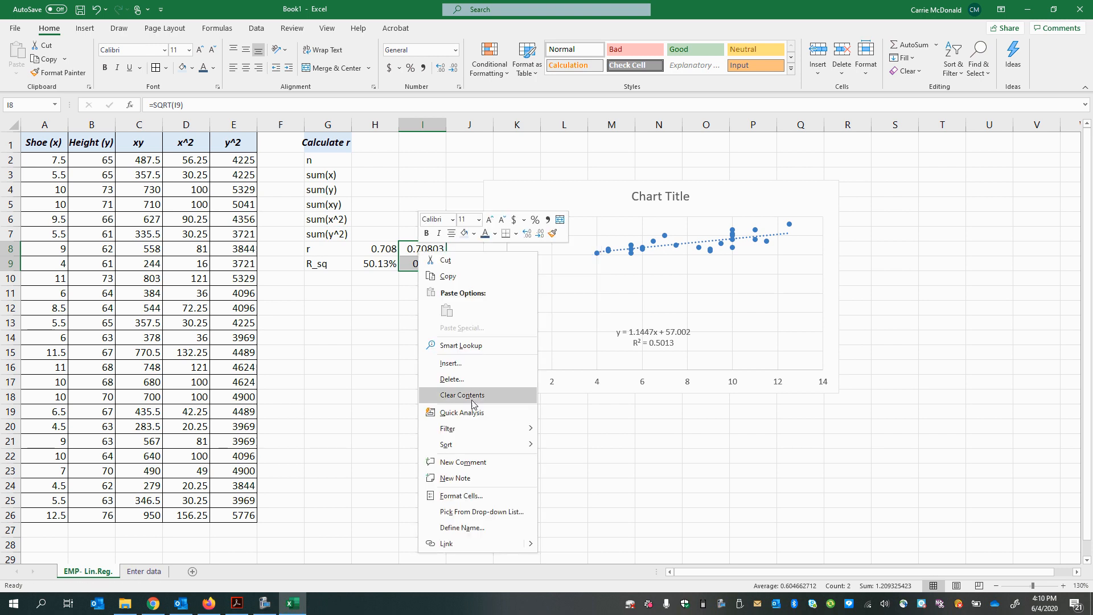
{"action": "left_click", "coordinate": [450, 399]}
{"action": "left_click", "coordinate": [367, 249]}
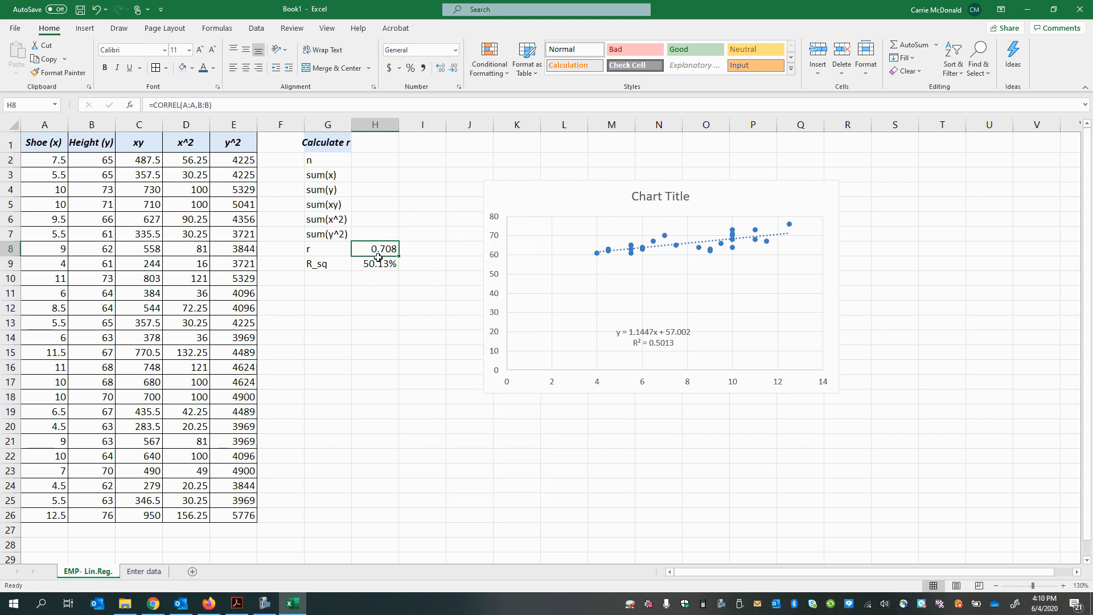
Step: Move the r and R_sq formulas from H8:H9 to the check cells I8:I9
{"action": "left_click_drag", "start_coordinate": [378, 258], "coordinate": [423, 275]}
{"action": "left_click", "coordinate": [328, 382]}
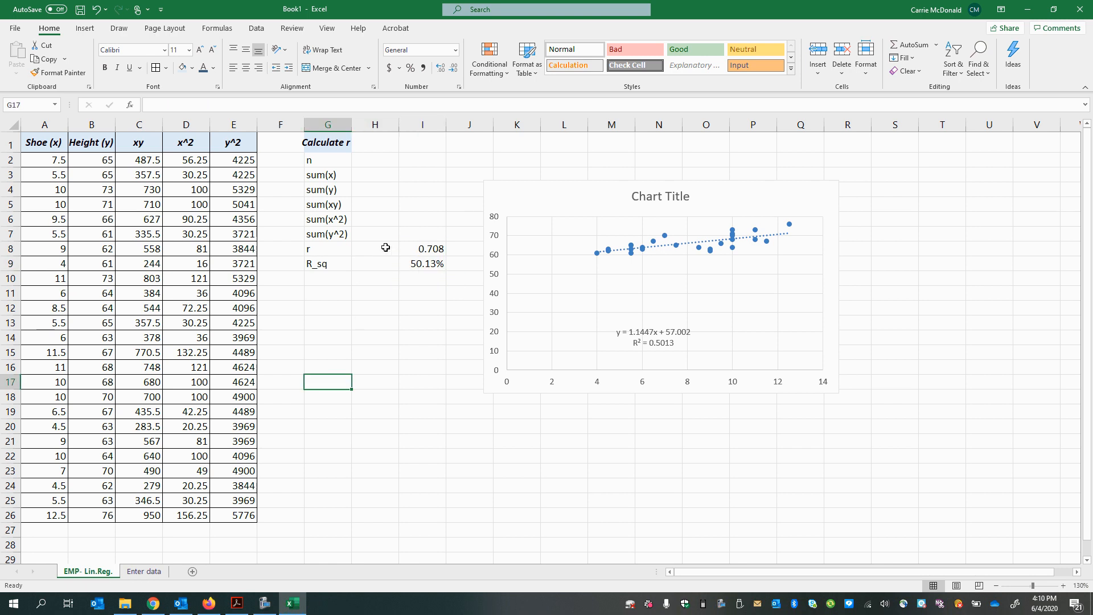
{"action": "left_click", "coordinate": [363, 251]}
{"action": "left_click", "coordinate": [309, 252]}
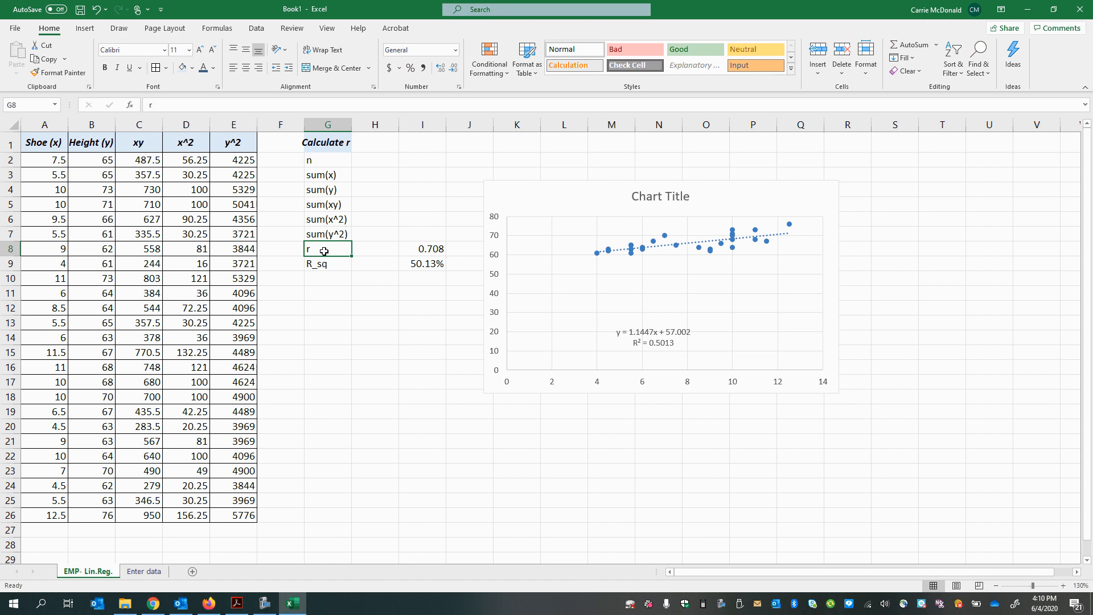
Step: Check the Linear Regression page in the Acrobat PDF, and expand the "Welcome to Lumen OHM Students! - START HERE" section of the course in Firefox
{"action": "left_click", "coordinate": [233, 609]}
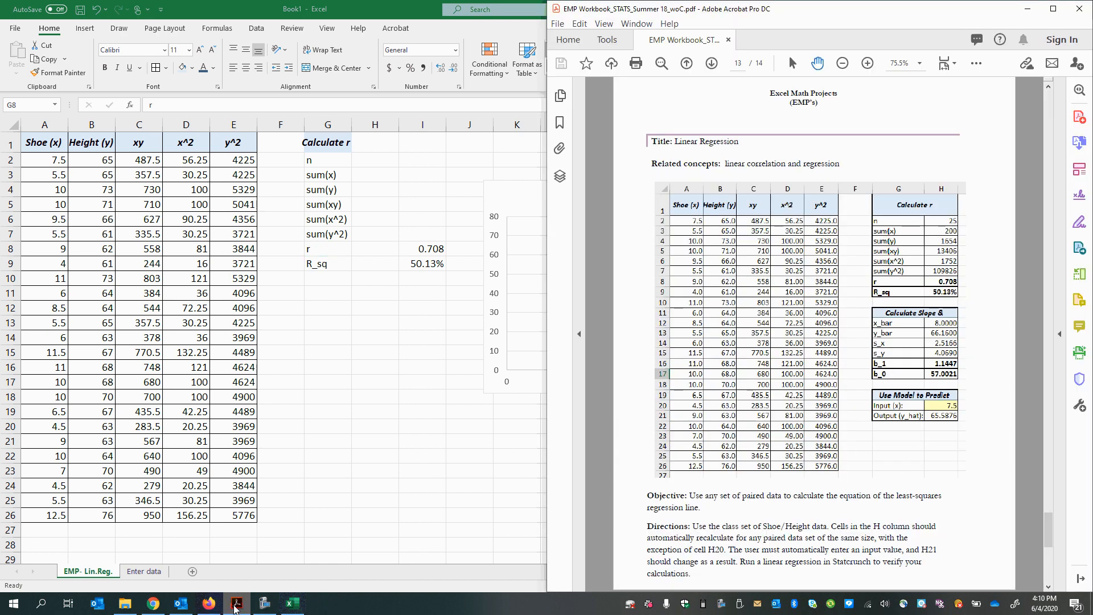
{"action": "left_click", "coordinate": [233, 609]}
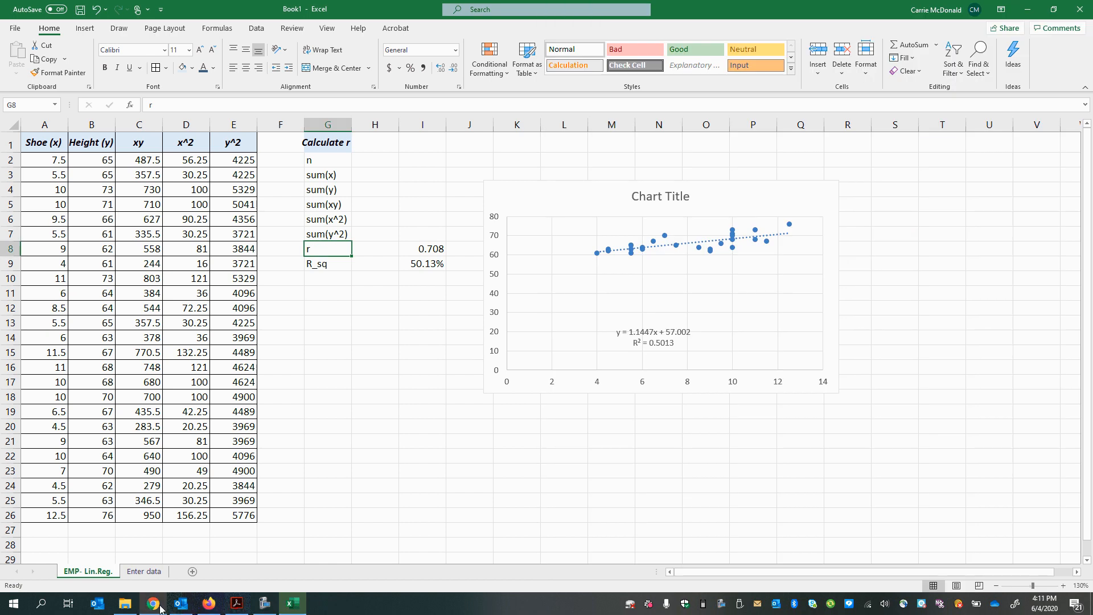
{"action": "left_click", "coordinate": [208, 605]}
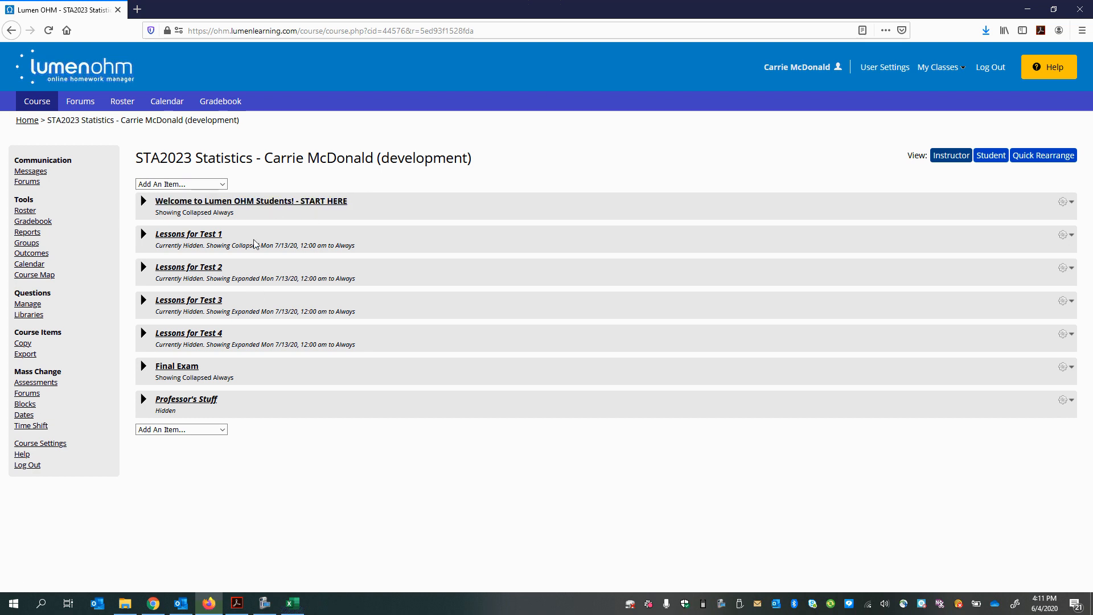
{"action": "left_click", "coordinate": [253, 203]}
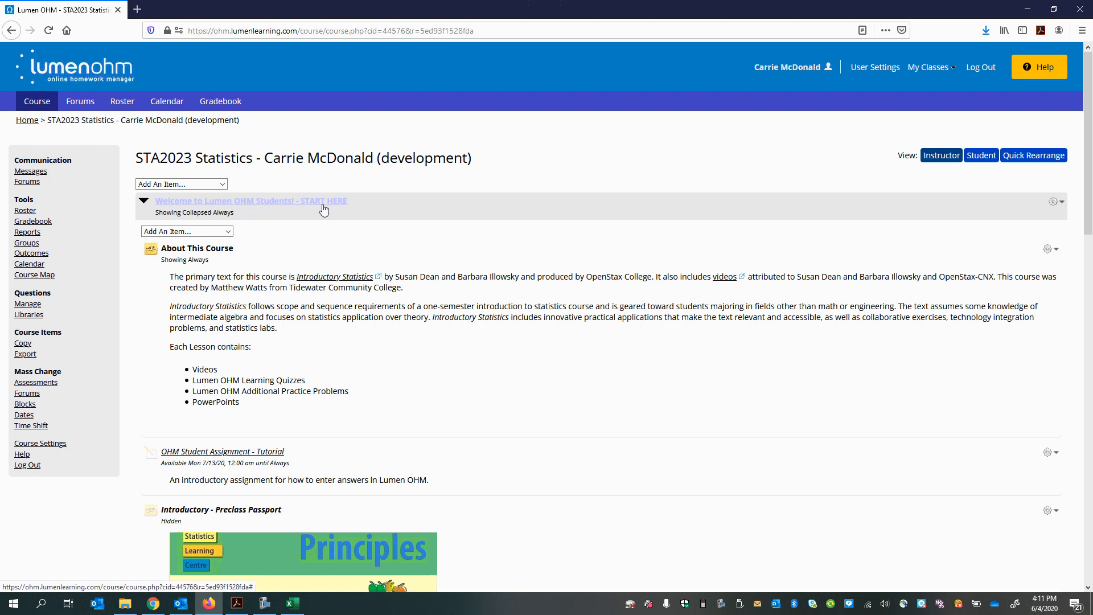
Step: Open the course's Textbook link and find the "Get the book" options on the OpenStax Introductory Statistics page
{"action": "scroll", "coordinate": [284, 439], "scroll_direction": "down", "scroll_amount": 10}
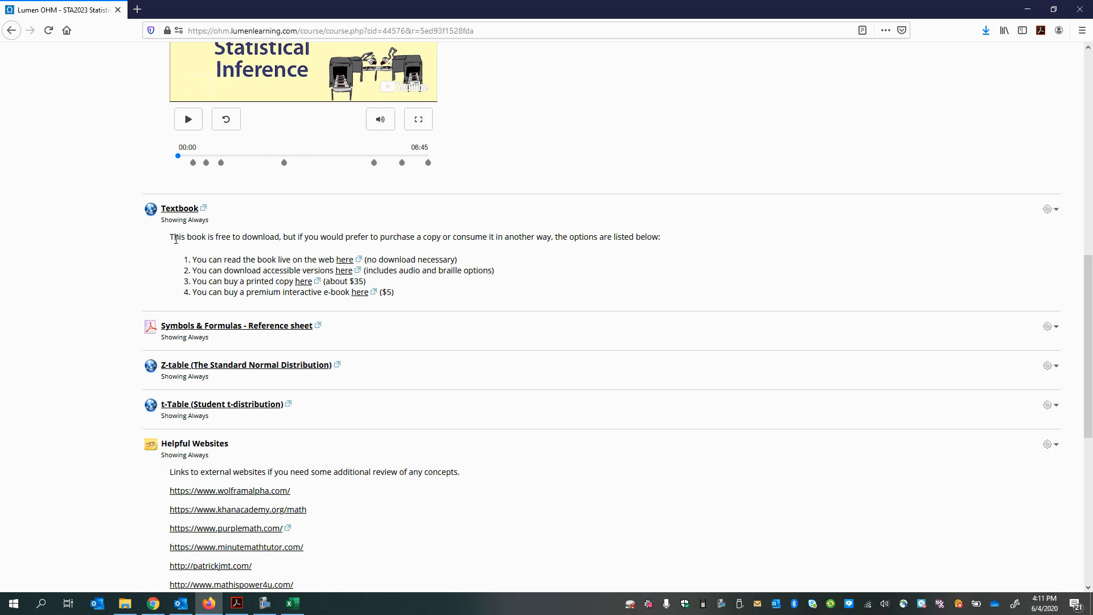
{"action": "left_click", "coordinate": [177, 209]}
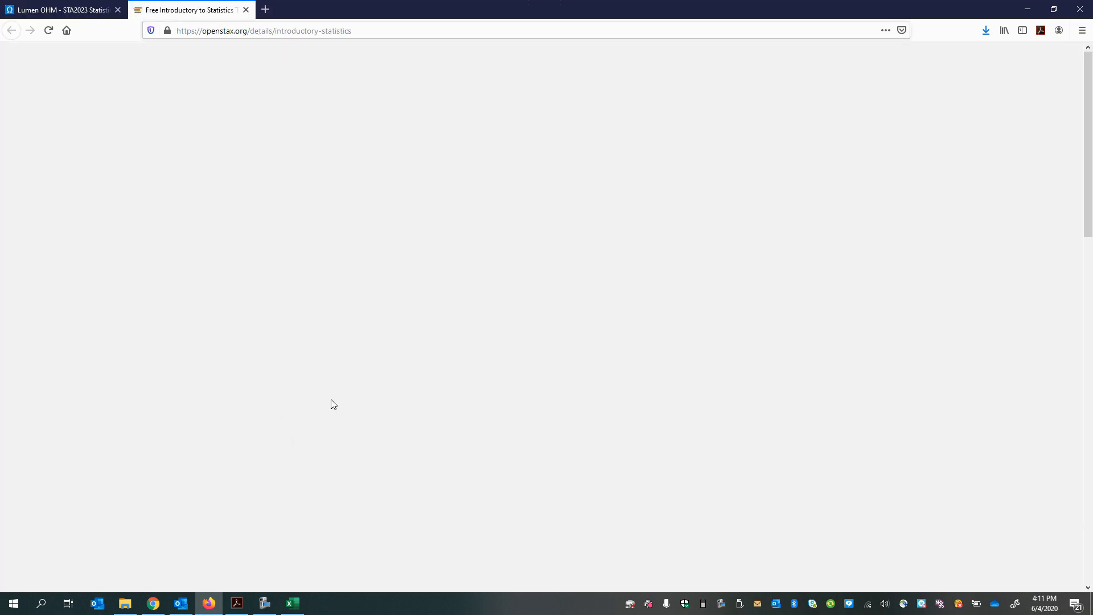
{"action": "scroll", "coordinate": [330, 410], "scroll_direction": "down", "scroll_amount": 3}
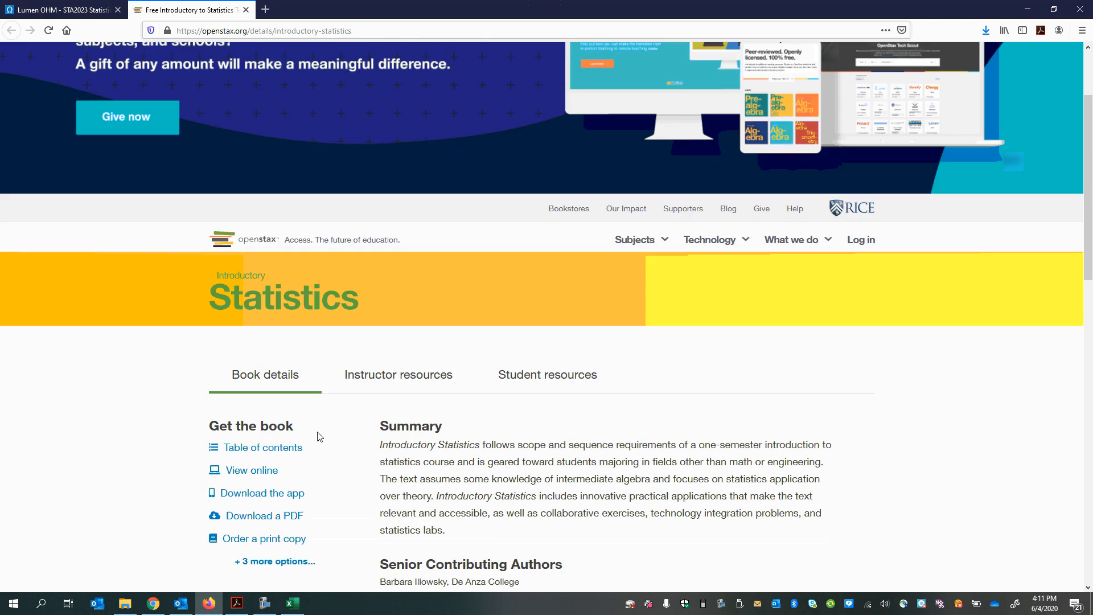
{"action": "scroll", "coordinate": [259, 496], "scroll_direction": "down", "scroll_amount": 2}
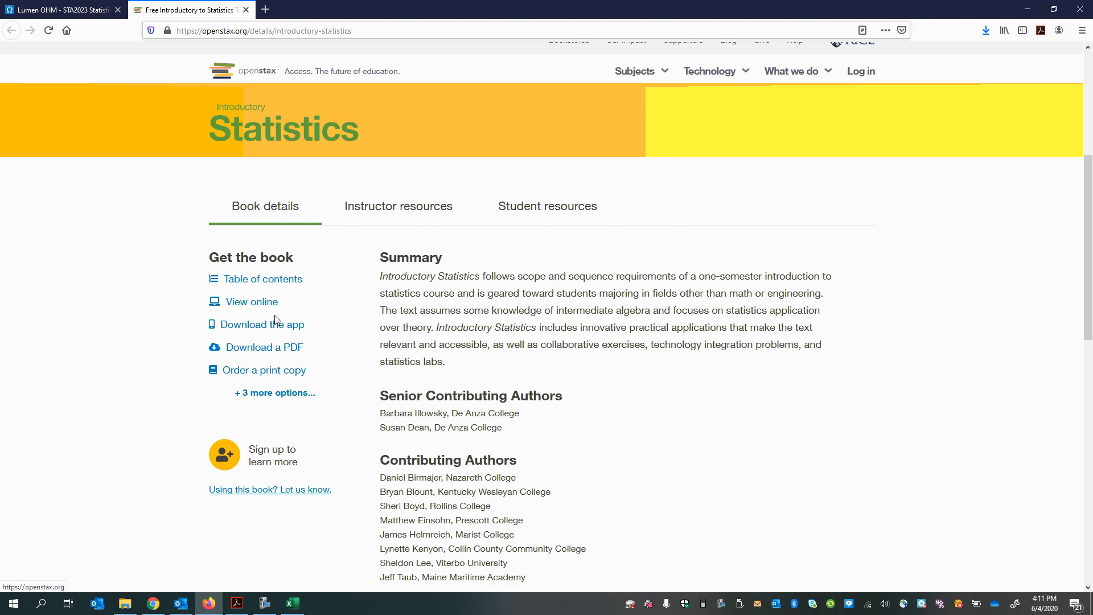
Step: Show the book's table of contents and open section 12.1 Linear Equations of the Linear Regression and Correlation chapter
{"action": "left_click", "coordinate": [238, 279]}
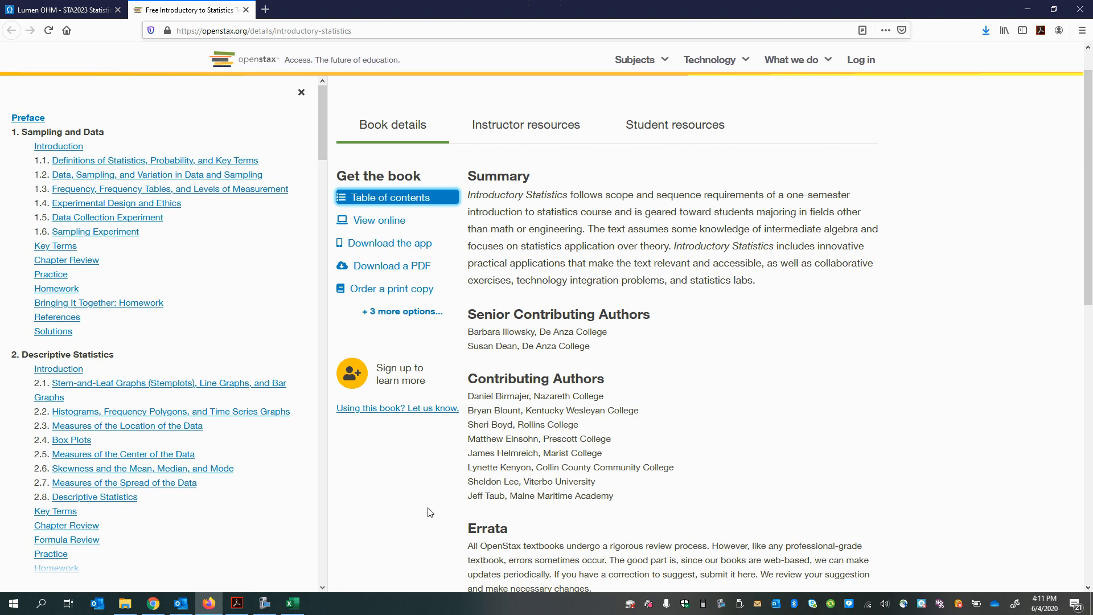
{"action": "scroll", "coordinate": [132, 437], "scroll_direction": "down", "scroll_amount": 15}
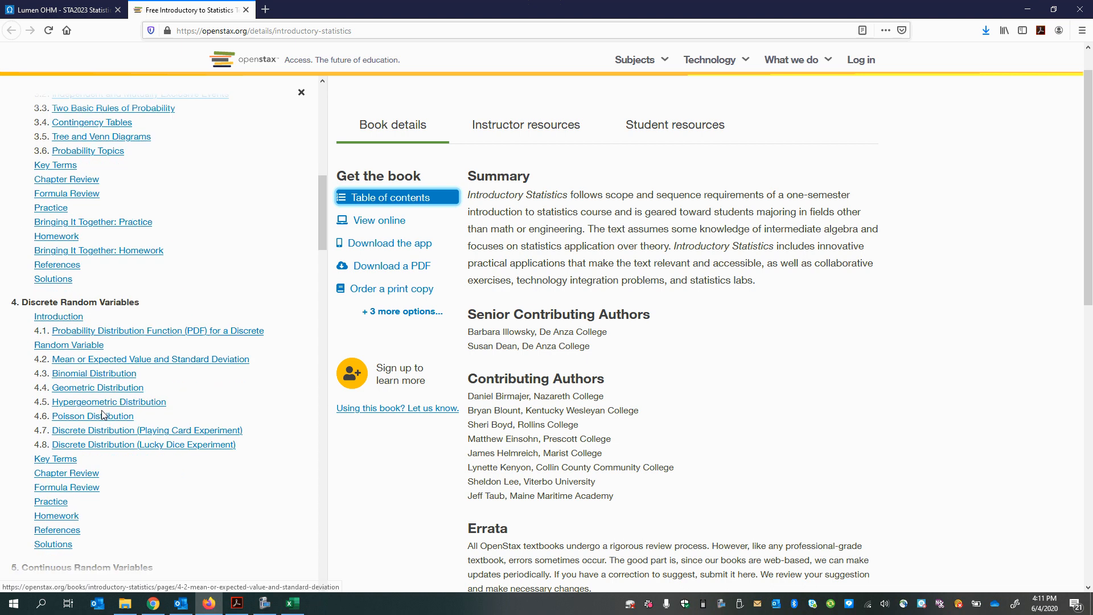
{"action": "scroll", "coordinate": [90, 434], "scroll_direction": "down", "scroll_amount": 20}
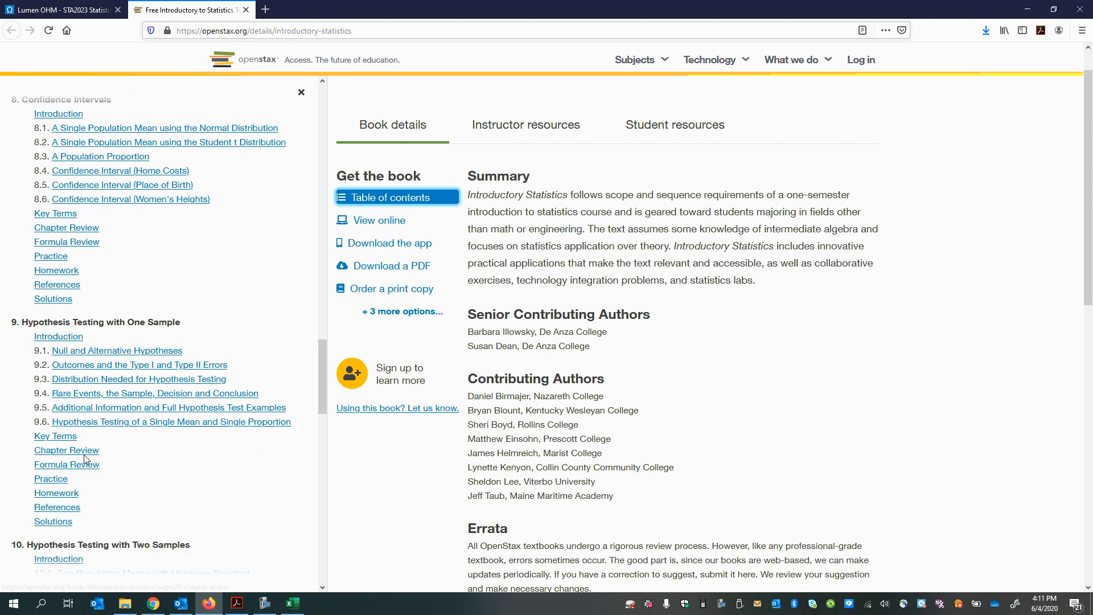
{"action": "scroll", "coordinate": [82, 467], "scroll_direction": "down", "scroll_amount": 15}
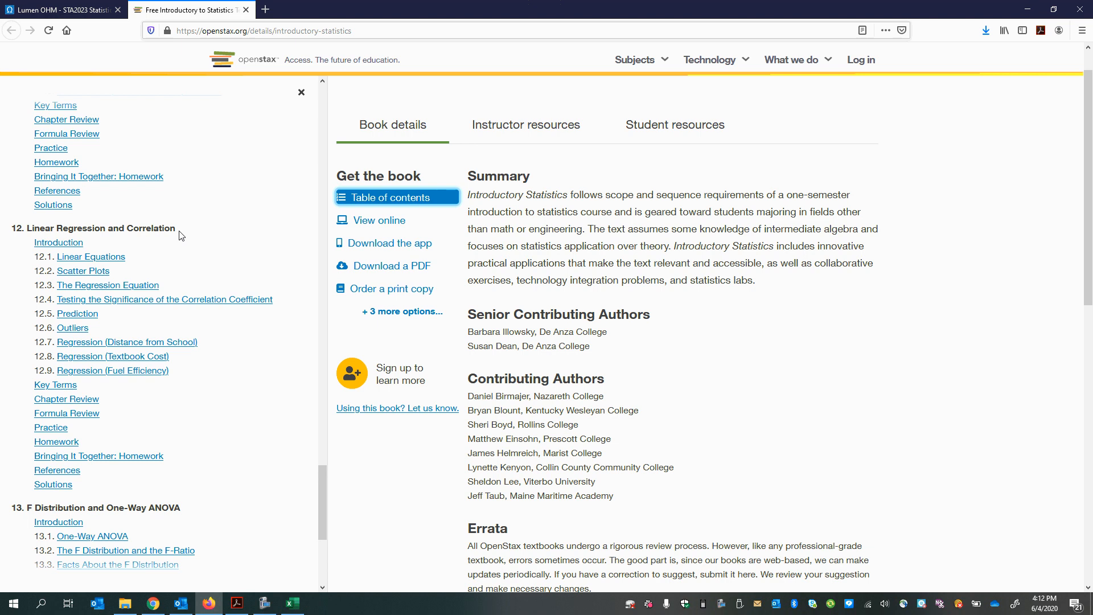
{"action": "left_click", "coordinate": [106, 259]}
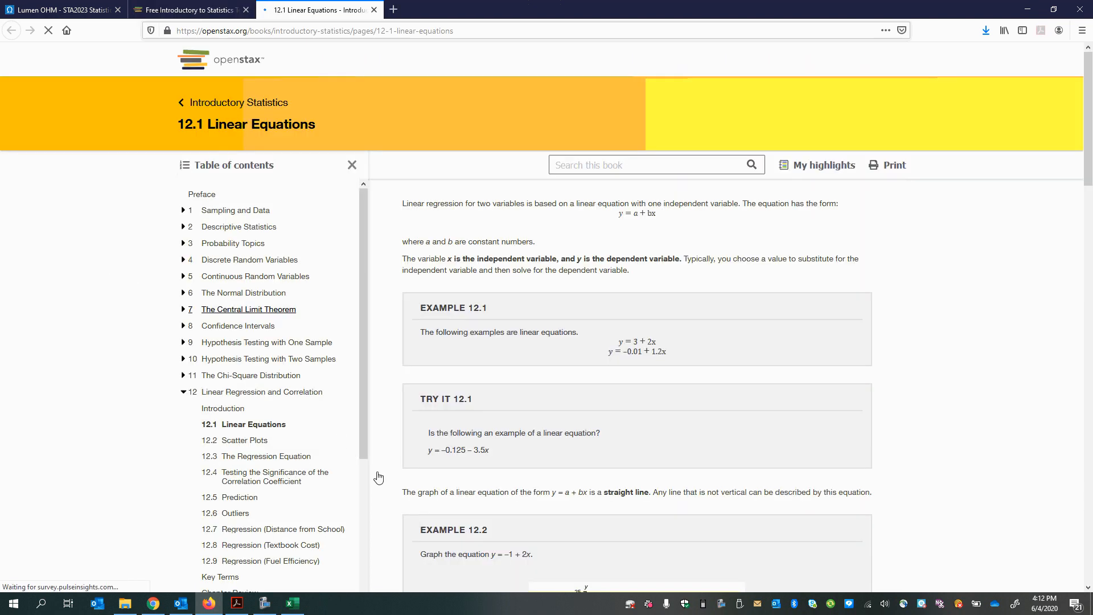
Step: Look through sections 12.1 Linear Equations and 12.2 Scatter Plots, and continue to 12.3 The Regression Equation
{"action": "scroll", "coordinate": [555, 453], "scroll_direction": "down", "scroll_amount": 10}
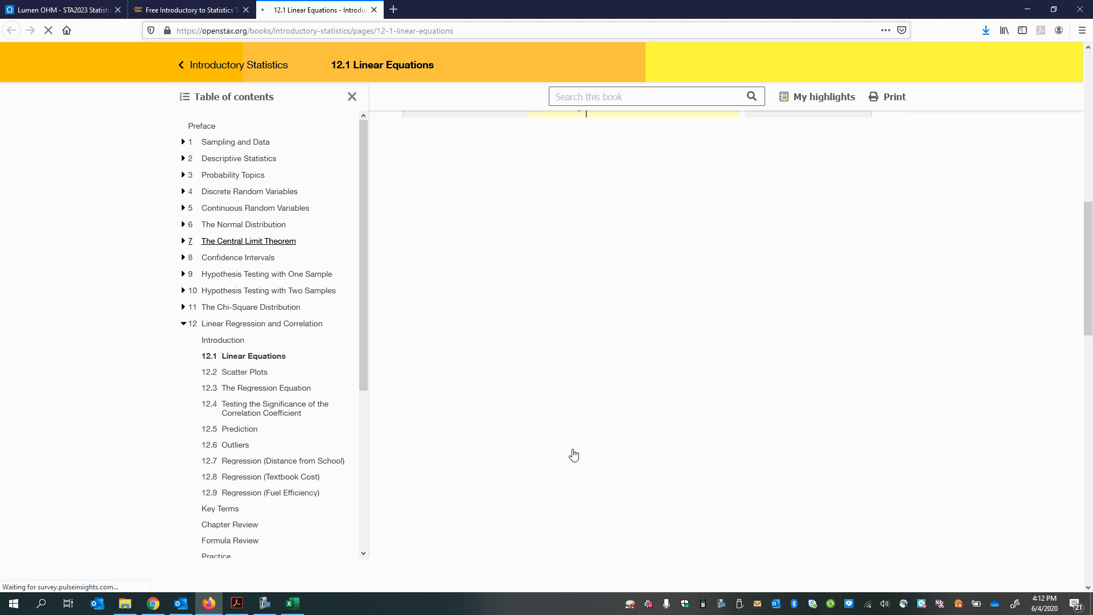
{"action": "scroll", "coordinate": [624, 479], "scroll_direction": "down", "scroll_amount": 14}
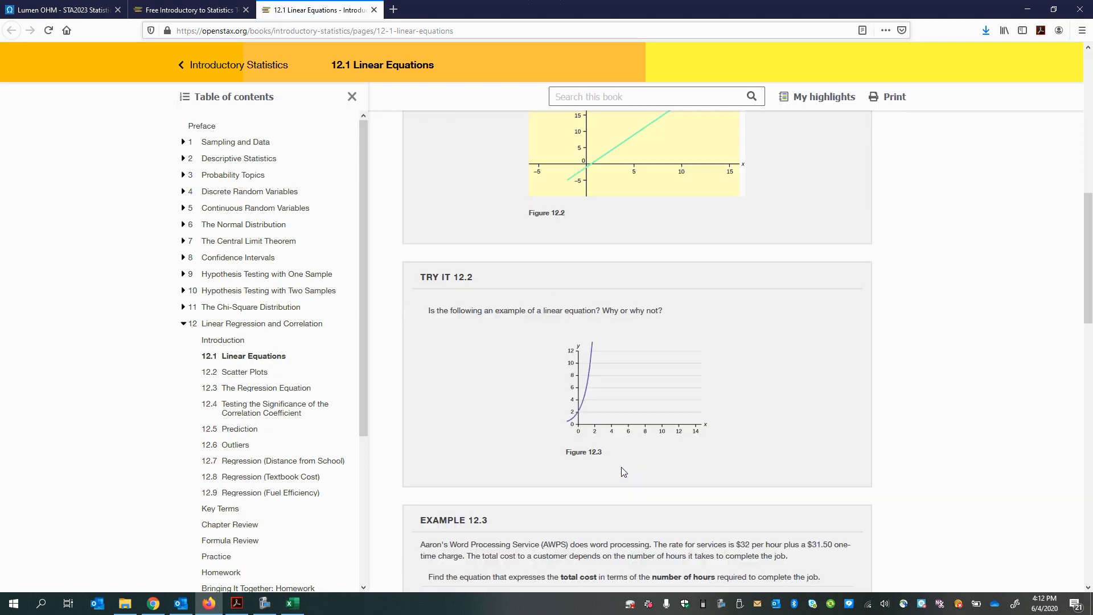
{"action": "scroll", "coordinate": [631, 465], "scroll_direction": "down", "scroll_amount": 12}
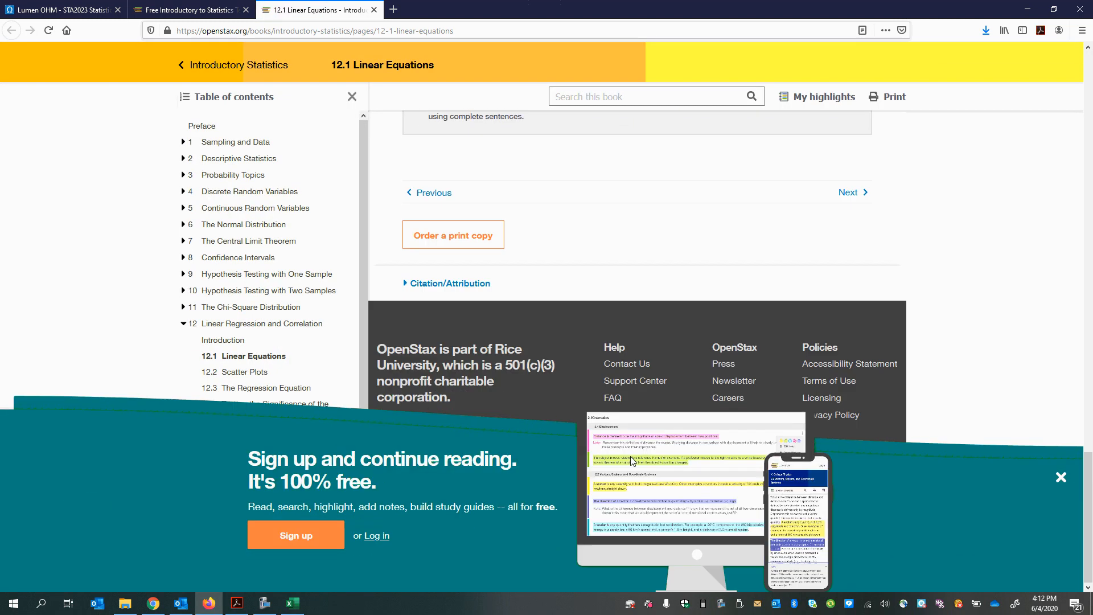
{"action": "left_click", "coordinate": [848, 307]}
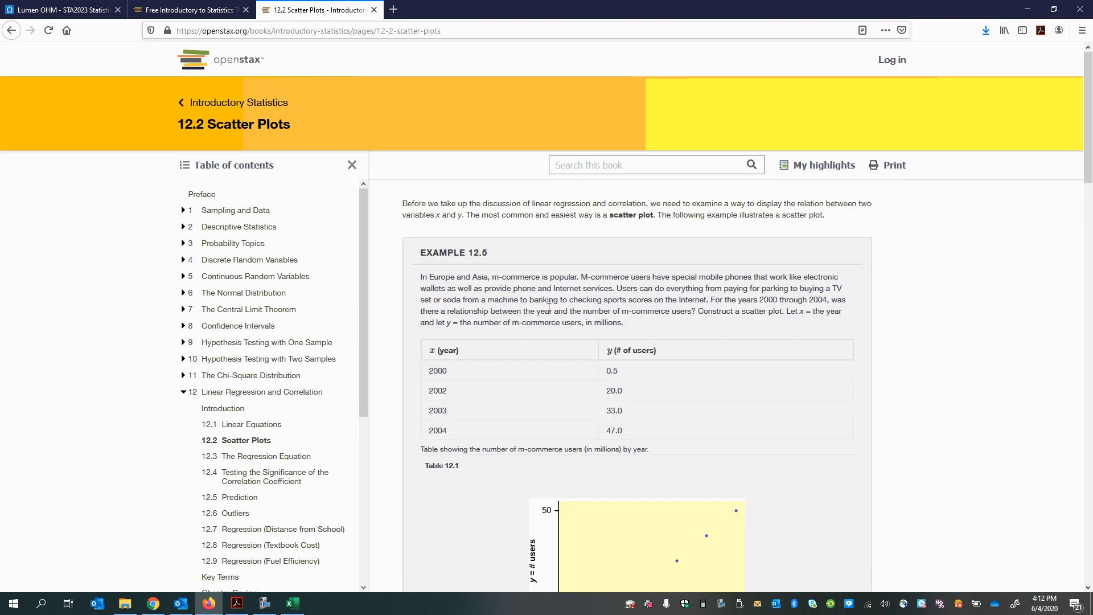
{"action": "scroll", "coordinate": [559, 340], "scroll_direction": "down", "scroll_amount": 5}
{"action": "scroll", "coordinate": [559, 340], "scroll_direction": "down", "scroll_amount": 15}
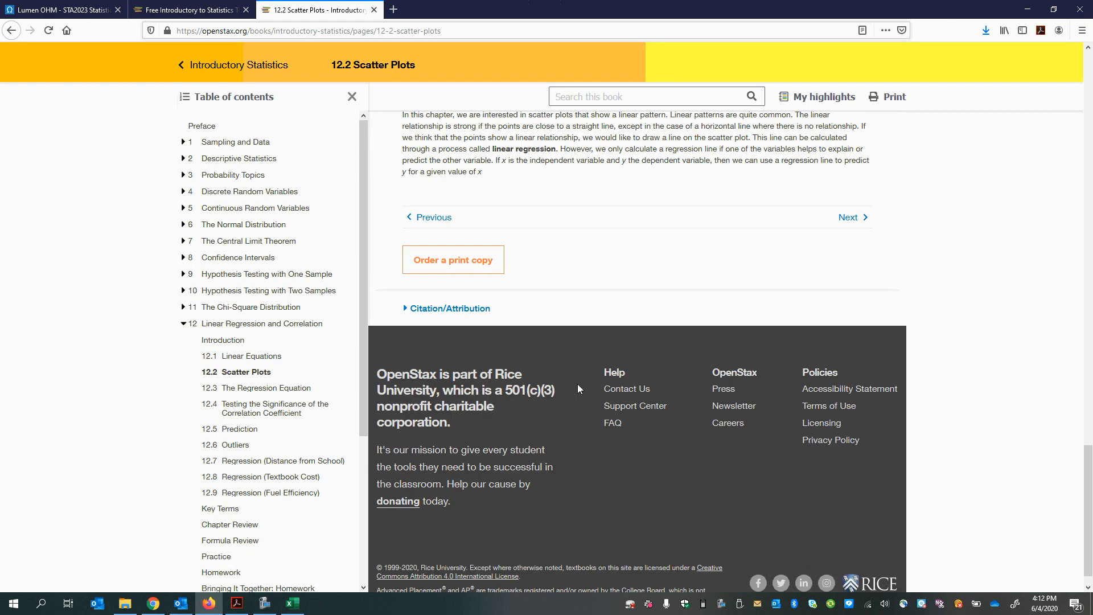
{"action": "left_click", "coordinate": [848, 197]}
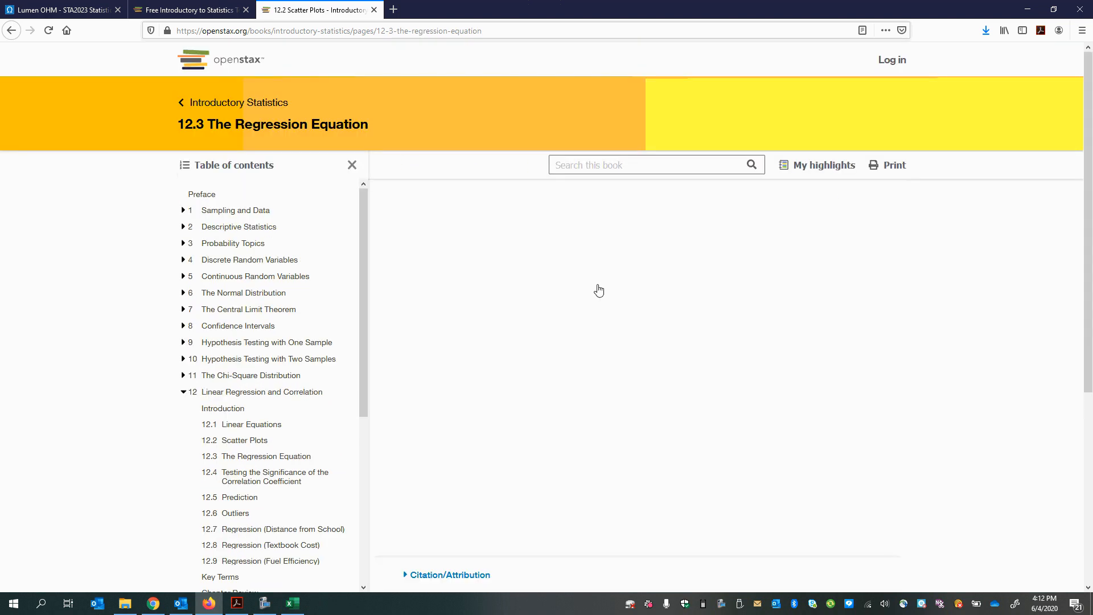
Step: Find the calculation formula for the correlation coefficient r in section 12.3 The Regression Equation
{"action": "scroll", "coordinate": [598, 288], "scroll_direction": "down", "scroll_amount": 12}
{"action": "scroll", "coordinate": [555, 348], "scroll_direction": "down", "scroll_amount": 15}
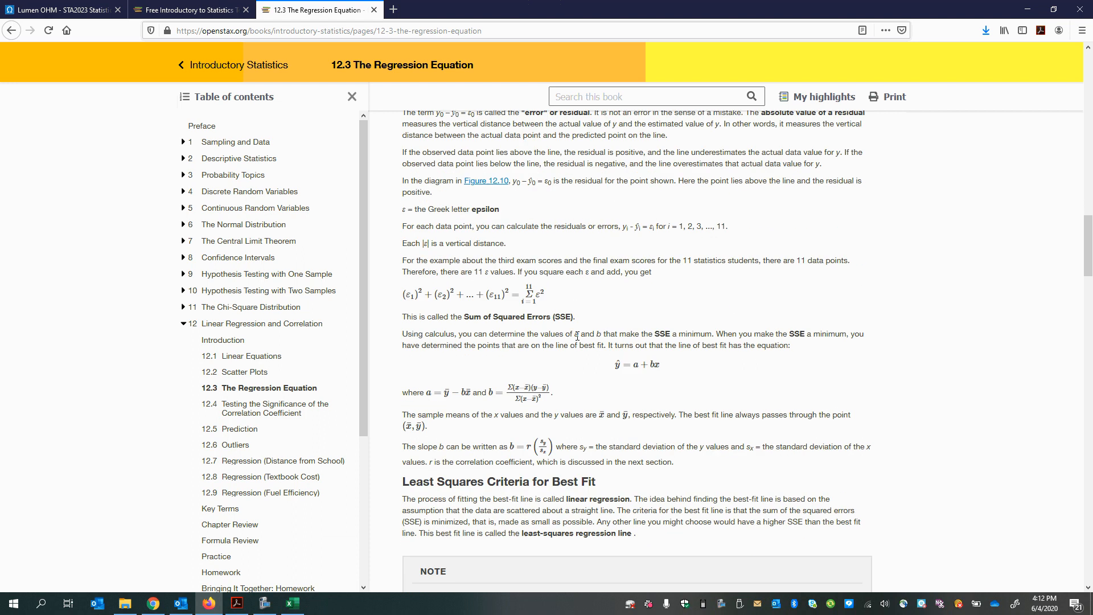
{"action": "scroll", "coordinate": [769, 428], "scroll_direction": "down", "scroll_amount": 15}
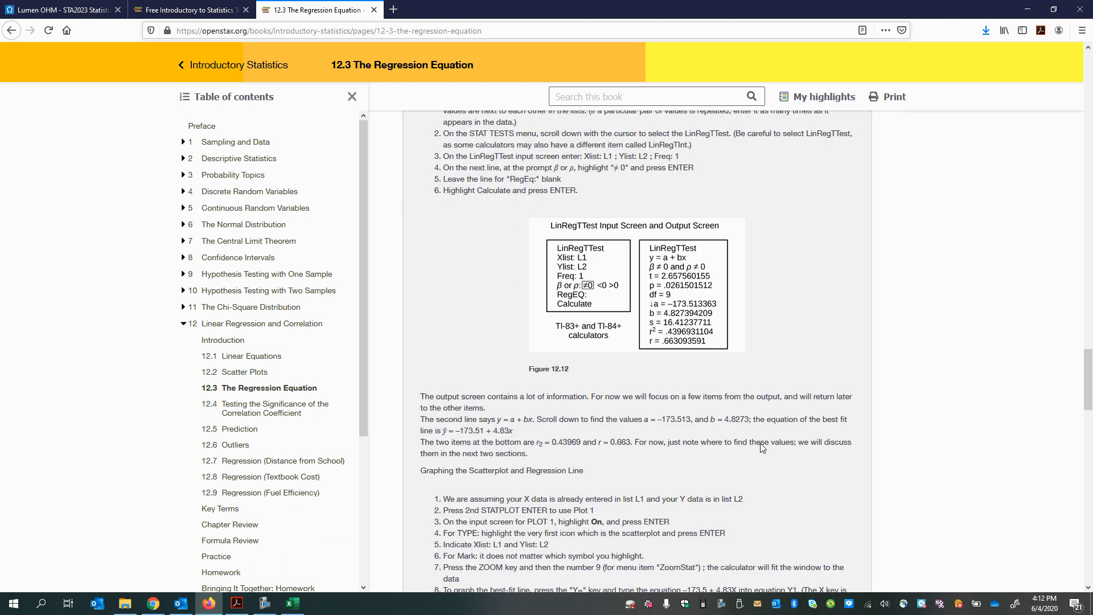
{"action": "scroll", "coordinate": [821, 474], "scroll_direction": "down", "scroll_amount": 3}
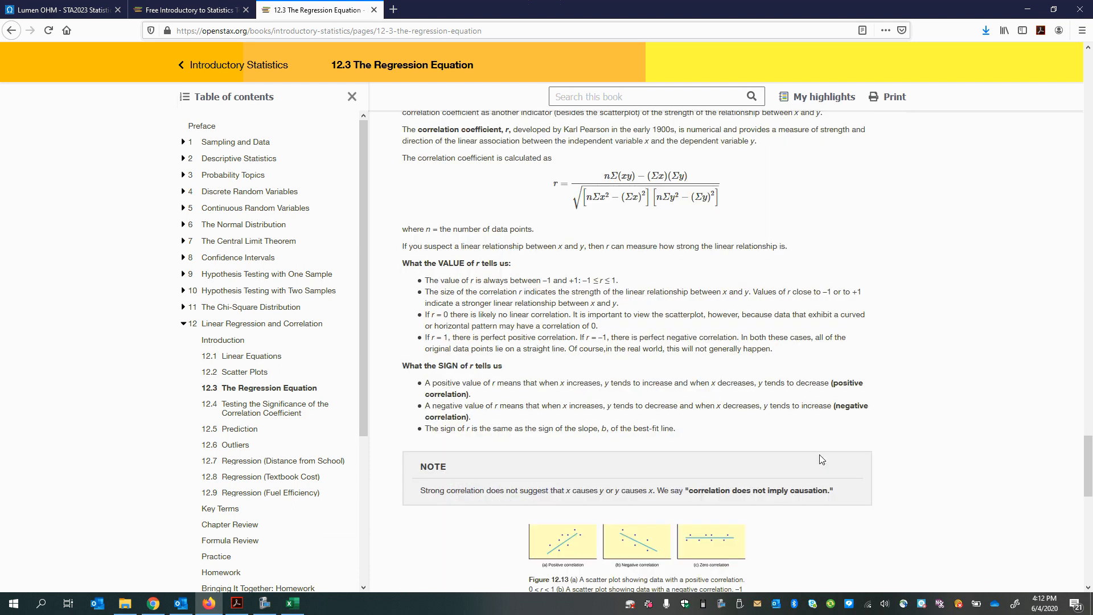
{"action": "scroll", "coordinate": [821, 459], "scroll_direction": "up", "scroll_amount": 4}
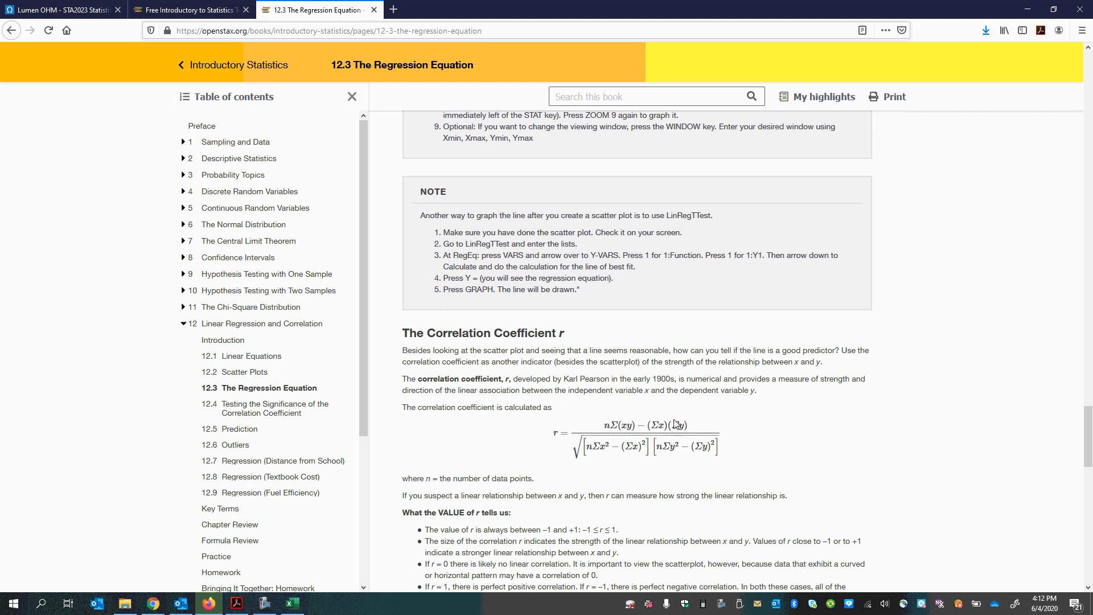
Step: Try to capture the correlation coefficient formula with the Snipping Tool
{"action": "left_click", "coordinate": [41, 603]}
{"action": "type", "text": "snip"}
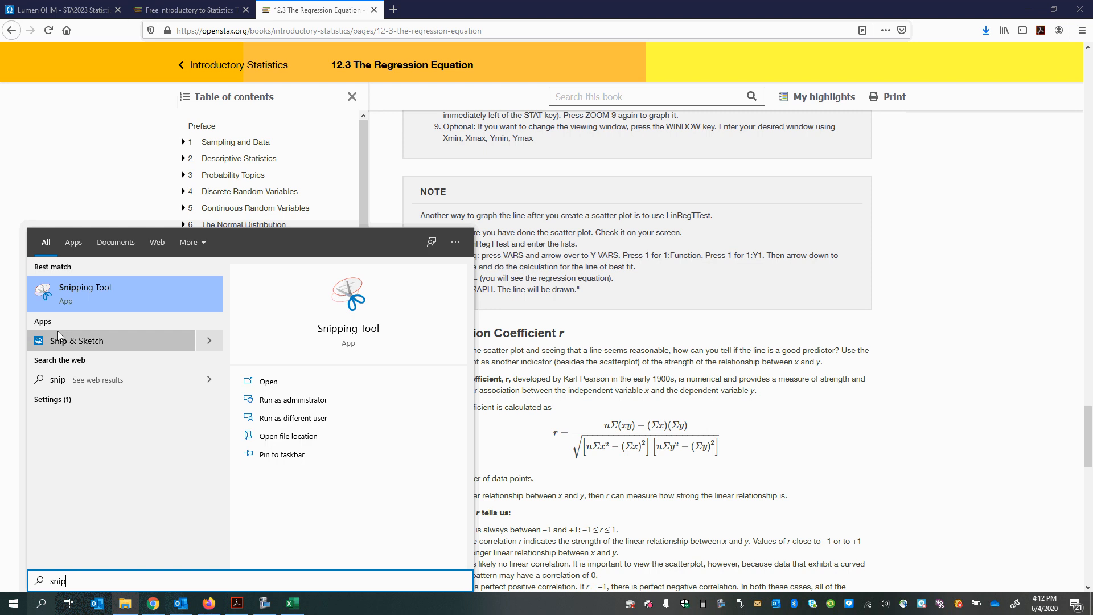
{"action": "left_click", "coordinate": [30, 289]}
{"action": "left_click_drag", "start_coordinate": [755, 472], "coordinate": [557, 436]}
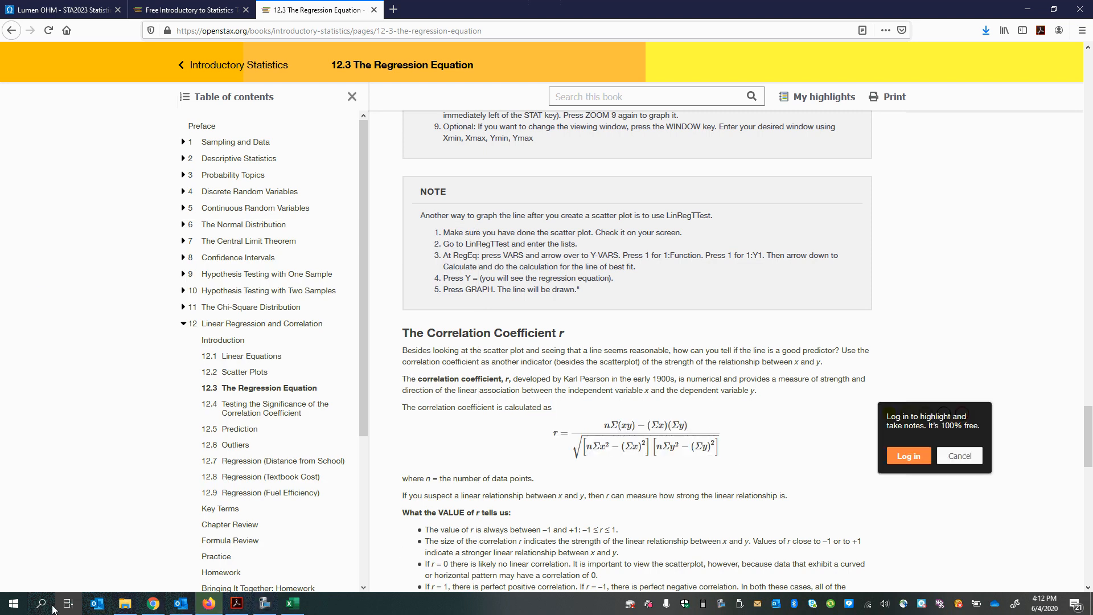
Step: Launch the Snipping Tool over the textbook page and dismiss the page's log-in prompt
{"action": "left_click", "coordinate": [13, 603]}
{"action": "left_click", "coordinate": [41, 603]}
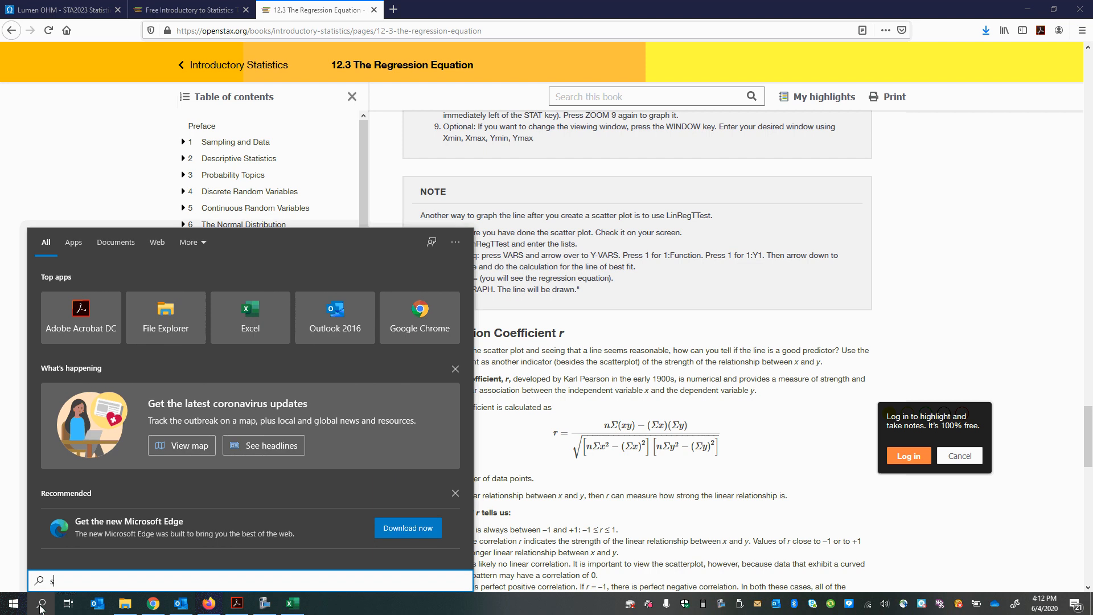
{"action": "type", "text": "snip"}
{"action": "key", "text": "Return"}
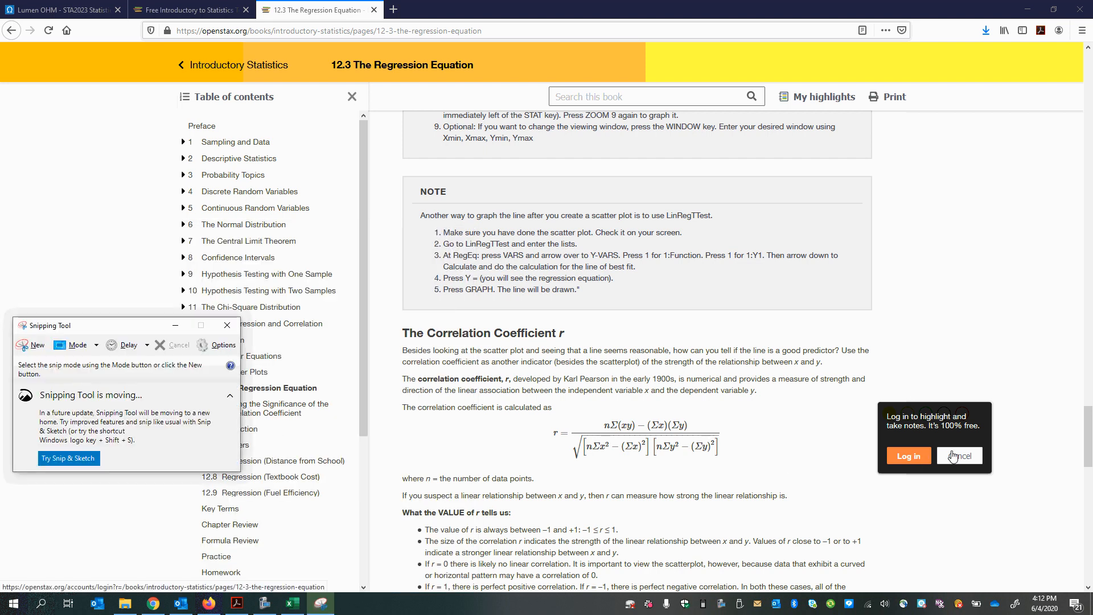
{"action": "left_click", "coordinate": [960, 460]}
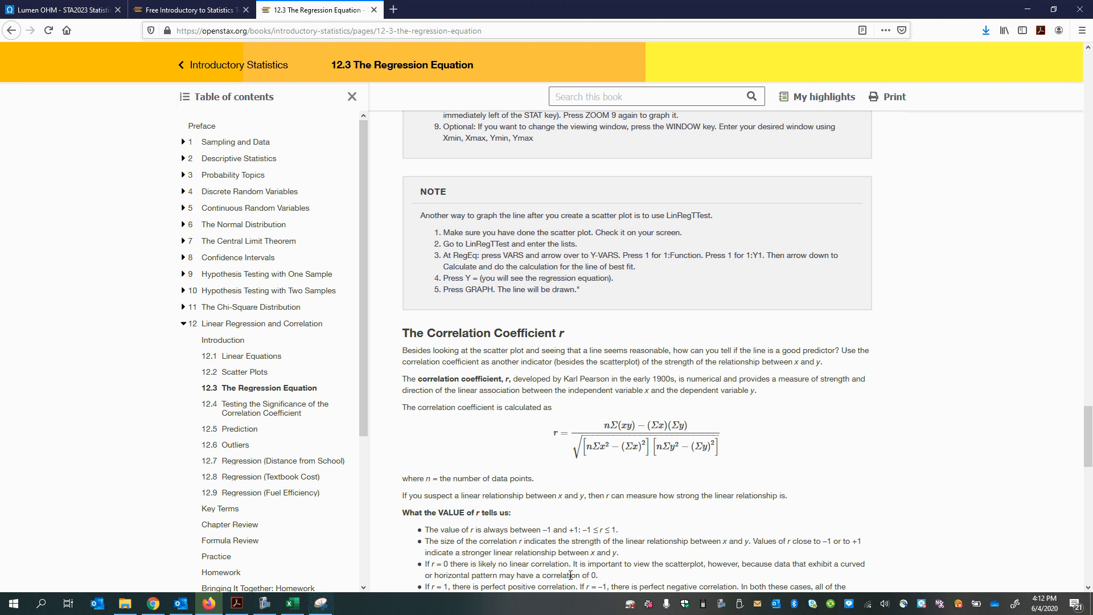
{"action": "left_click", "coordinate": [320, 605]}
{"action": "left_click", "coordinate": [320, 605]}
{"action": "left_click", "coordinate": [320, 604]}
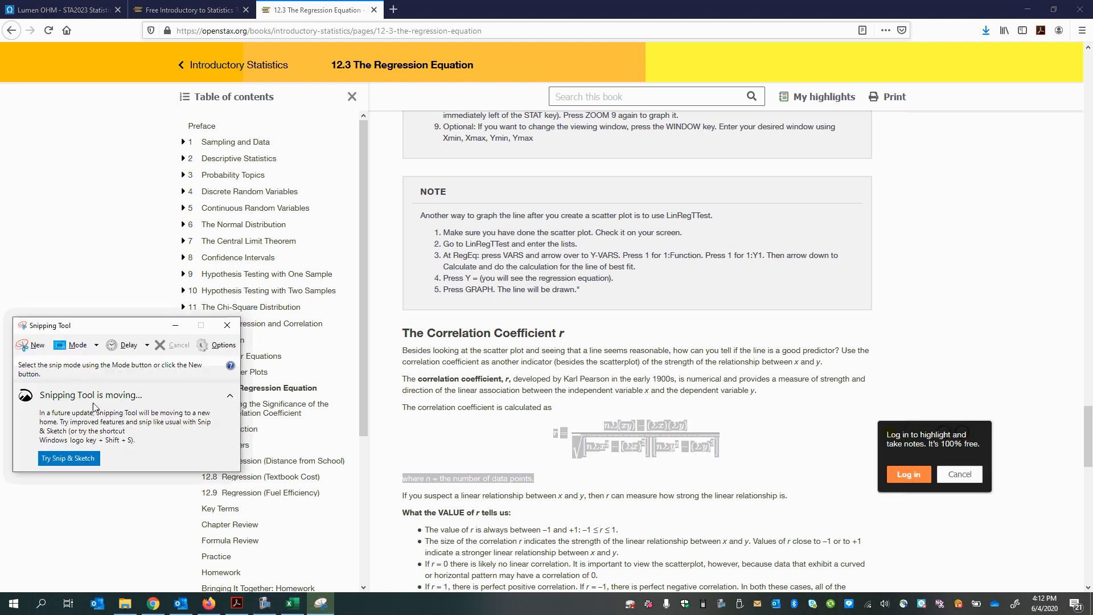
Step: Snip the highlighted r formula under "The Correlation Coefficient r" and return to the textbook page
{"action": "left_click", "coordinate": [30, 346]}
{"action": "left_click_drag", "start_coordinate": [750, 472], "coordinate": [541, 403]}
{"action": "left_click_drag", "start_coordinate": [654, 580], "coordinate": [654, 565]}
{"action": "scroll", "coordinate": [740, 420], "scroll_direction": "down", "scroll_amount": 5}
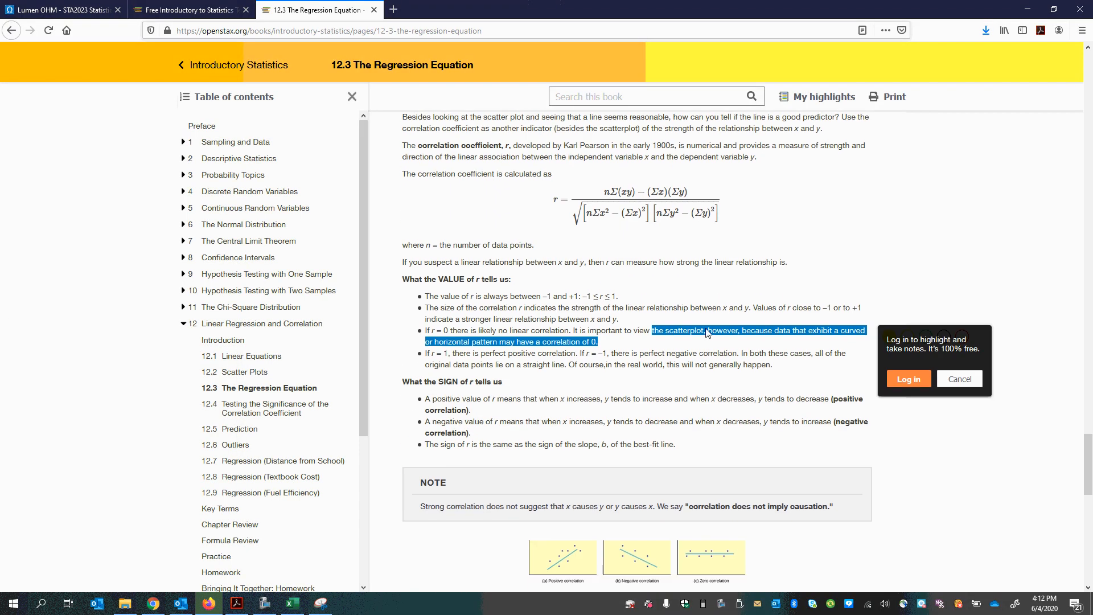
{"action": "left_click", "coordinate": [806, 315]}
{"action": "scroll", "coordinate": [729, 391], "scroll_direction": "up", "scroll_amount": 3}
{"action": "left_click_drag", "start_coordinate": [730, 373], "coordinate": [535, 319]}
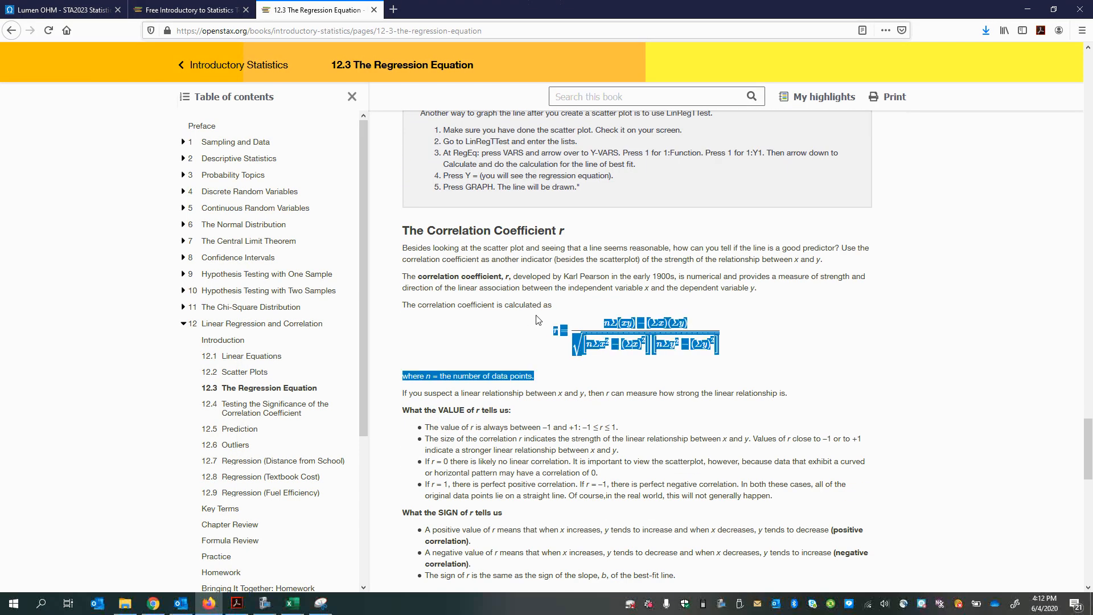
Step: Take a new snip of the correlation coefficient formula from the textbook page
{"action": "left_click", "coordinate": [314, 608]}
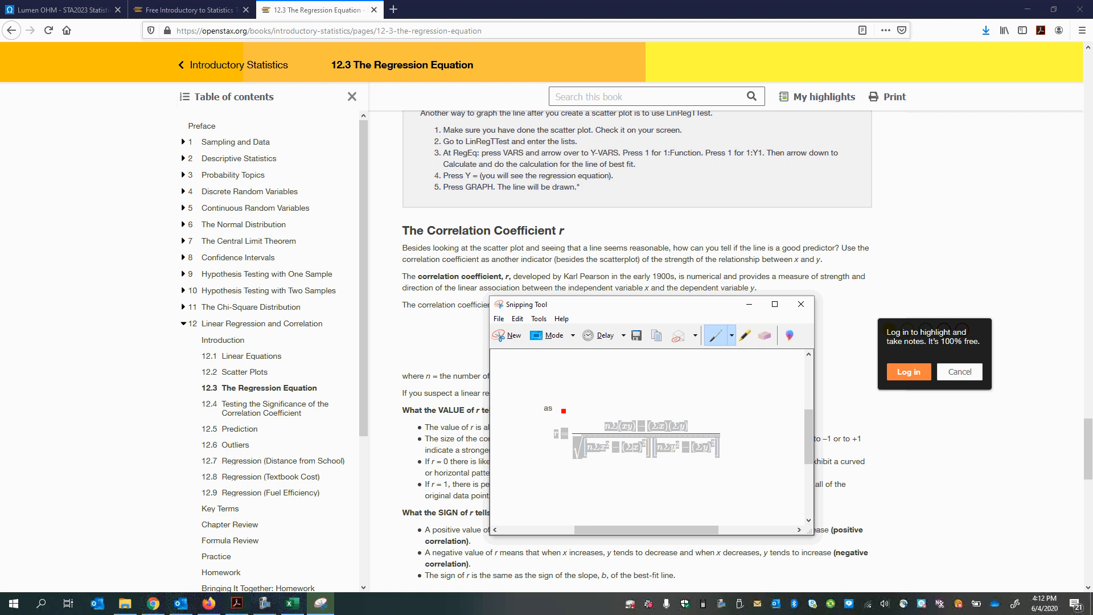
{"action": "left_click", "coordinate": [506, 336]}
{"action": "left_click_drag", "start_coordinate": [539, 303], "coordinate": [746, 369]}
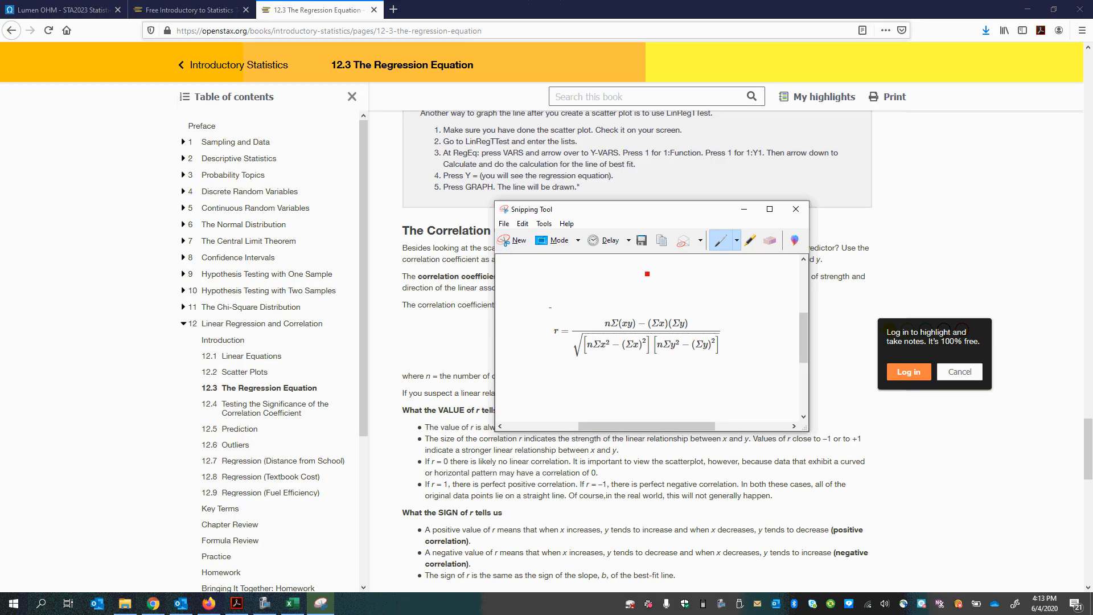
Step: Switch to the Excel workbook and move the scatter chart below the Calculate r labels, starting around row 12
{"action": "key", "text": "alt+Tab"}
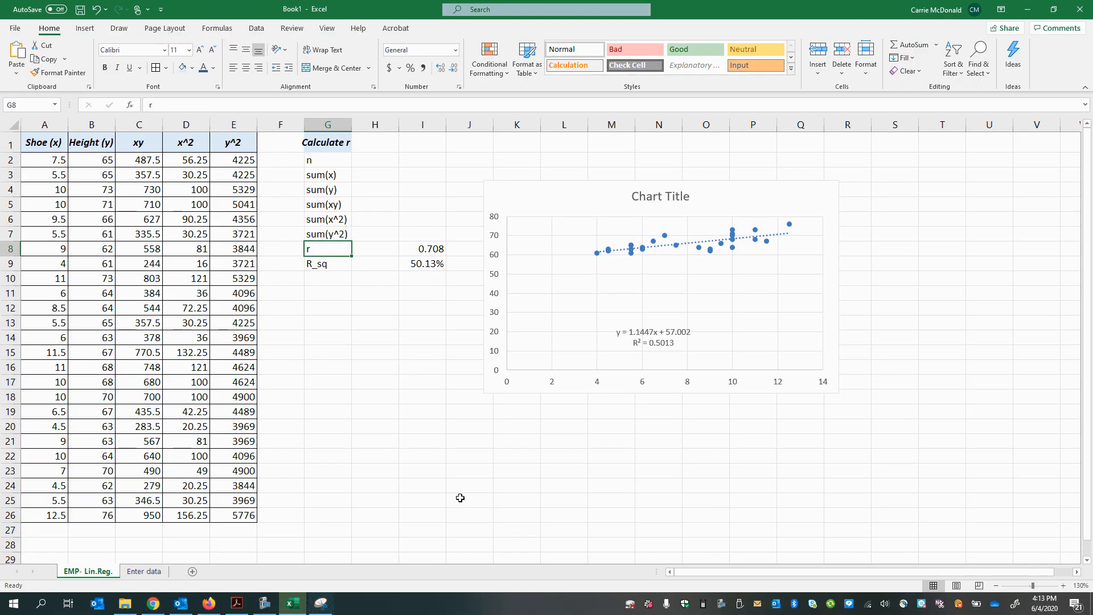
{"action": "left_click", "coordinate": [375, 322]}
{"action": "scroll", "coordinate": [414, 380], "scroll_direction": "up", "scroll_amount": 6}
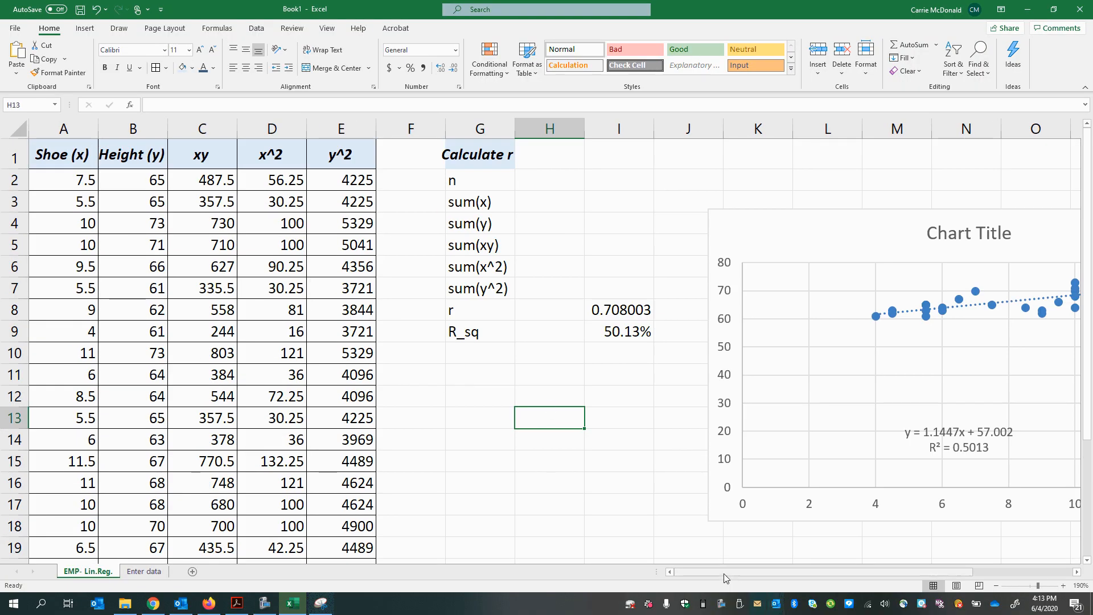
{"action": "scroll", "coordinate": [764, 465], "scroll_direction": "right", "scroll_amount": 3}
{"action": "left_click_drag", "start_coordinate": [617, 237], "coordinate": [293, 417]}
Step: Paste the captured r formula picture into the EMP- Lin.Reg. sheet
{"action": "left_click", "coordinate": [620, 223]}
{"action": "right_click", "coordinate": [544, 233]}
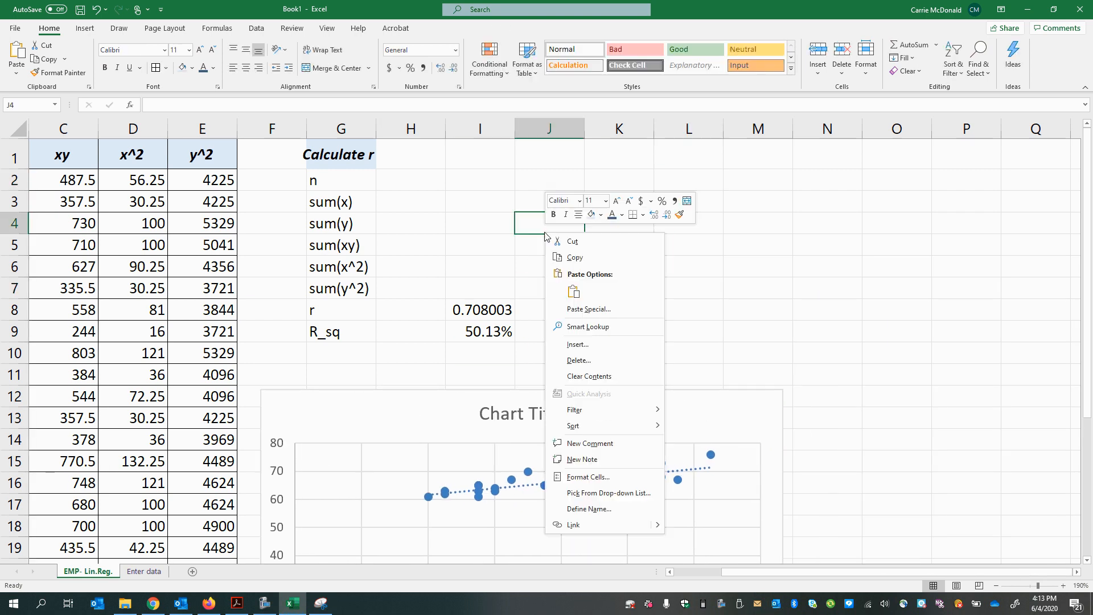
{"action": "left_click", "coordinate": [705, 317]}
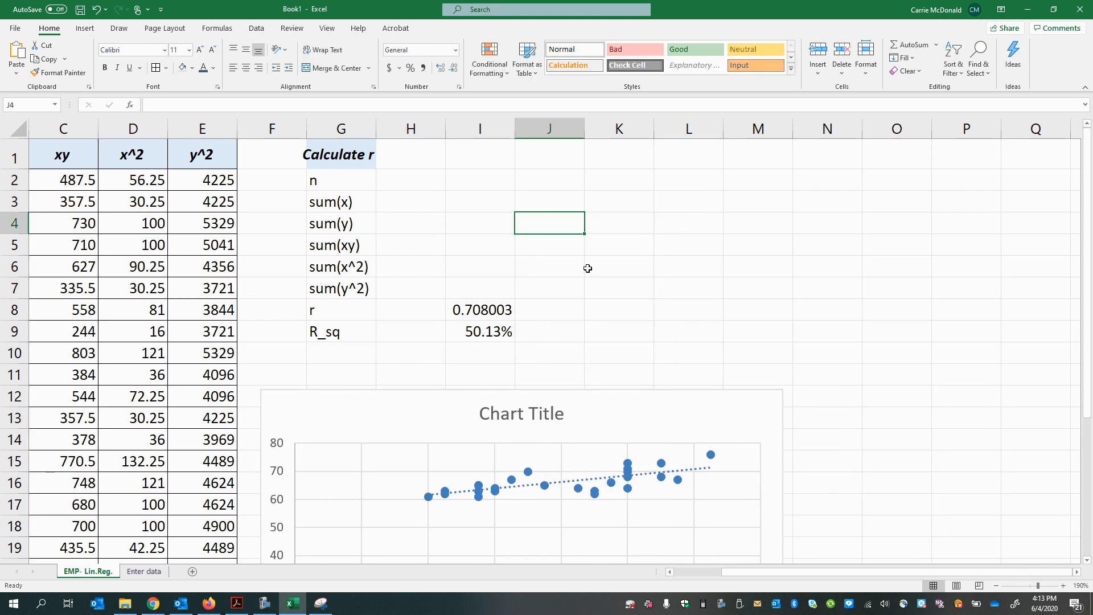
{"action": "left_click", "coordinate": [588, 268]}
{"action": "key", "text": "ctrl+v"}
Step: Shrink and reposition the formula picture beside the Calculate r labels, and size it to span columns I to M across rows 2 to 7
{"action": "left_click_drag", "start_coordinate": [679, 307], "coordinate": [667, 241]}
{"action": "left_click_drag", "start_coordinate": [945, 304], "coordinate": [859, 288]}
{"action": "left_click_drag", "start_coordinate": [788, 257], "coordinate": [634, 240]}
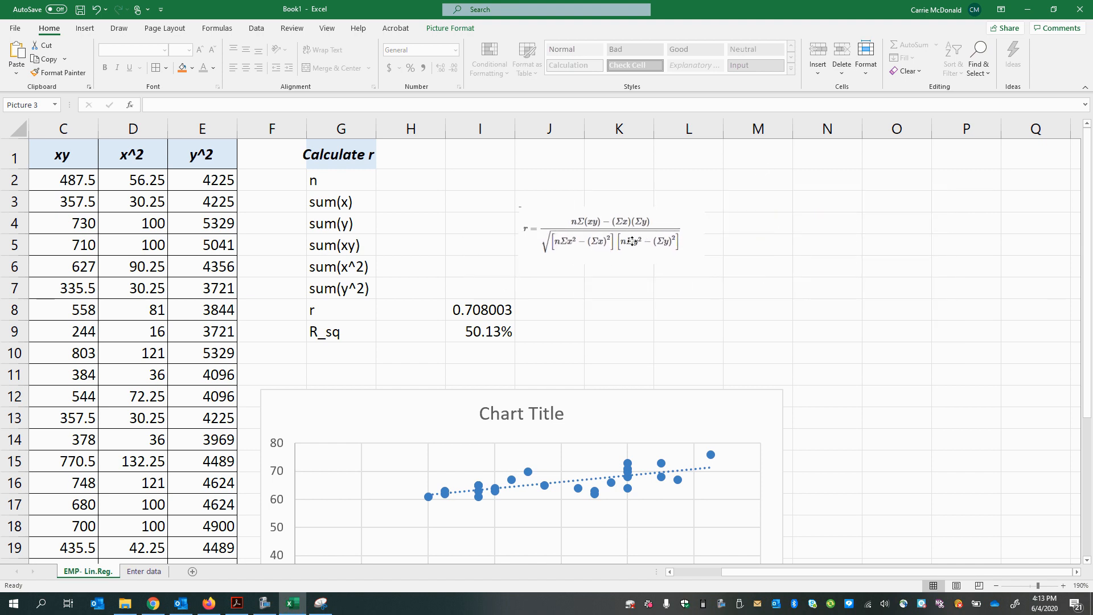
{"action": "left_click_drag", "start_coordinate": [706, 264], "coordinate": [776, 287]}
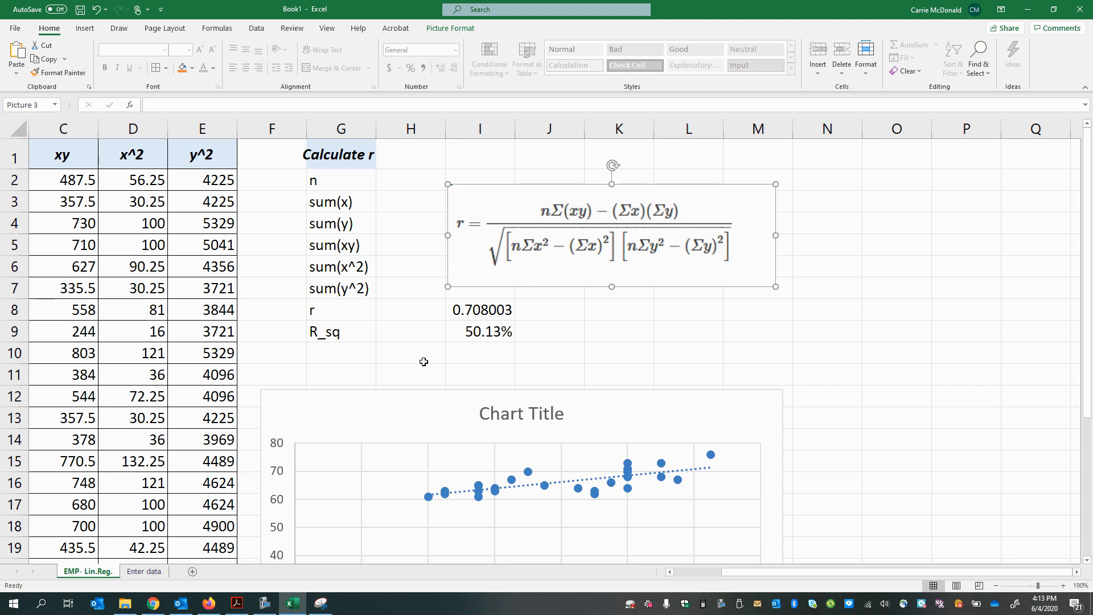
{"action": "left_click", "coordinate": [399, 313]}
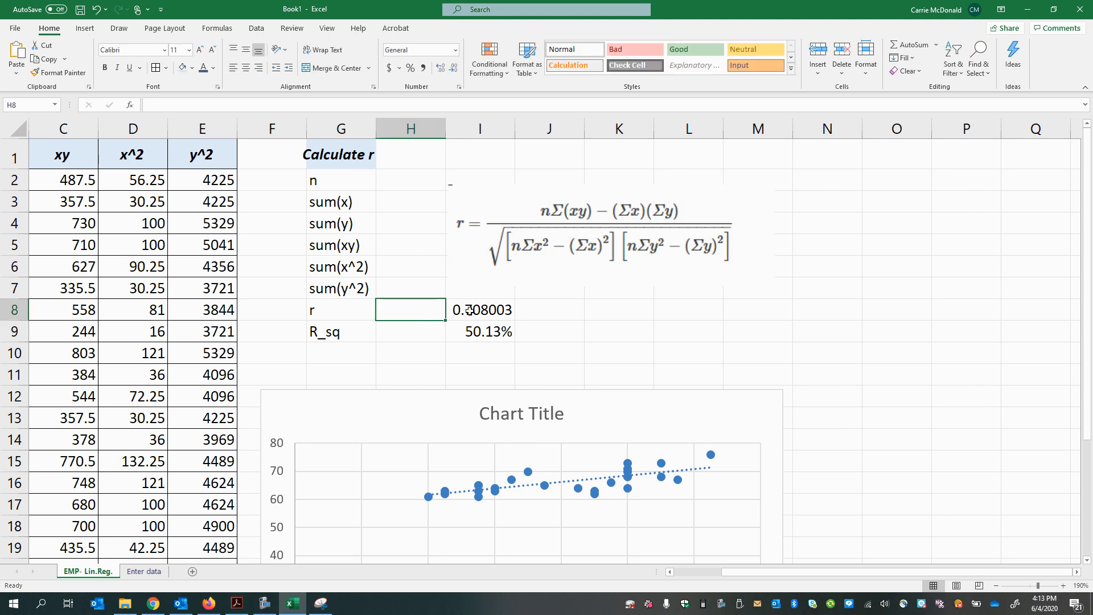
{"action": "left_click", "coordinate": [359, 315]}
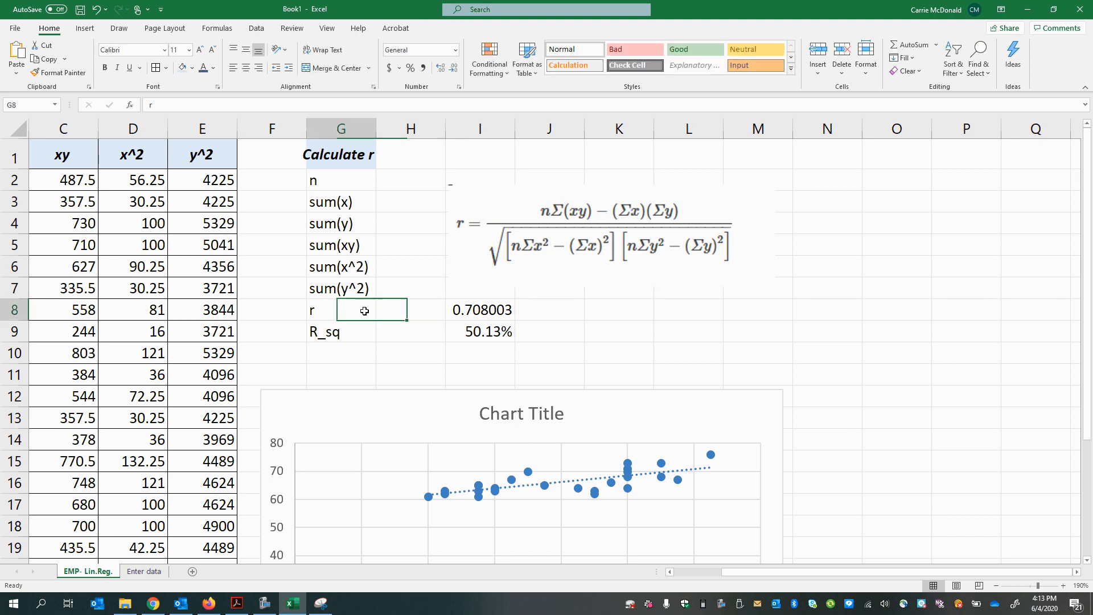
{"action": "left_click", "coordinate": [541, 216]}
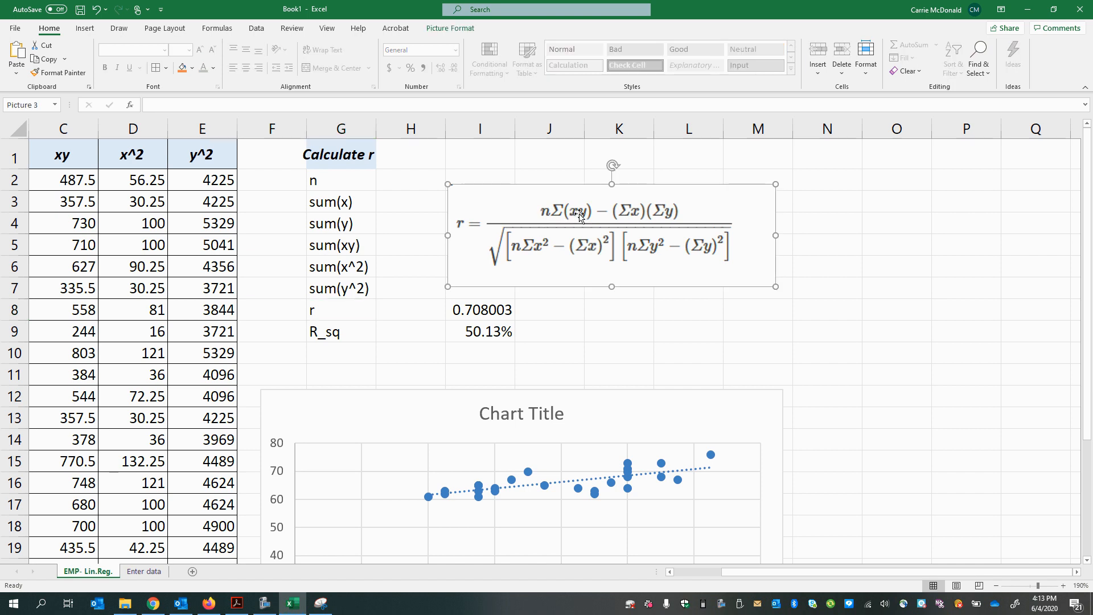
{"action": "left_click", "coordinate": [390, 251]}
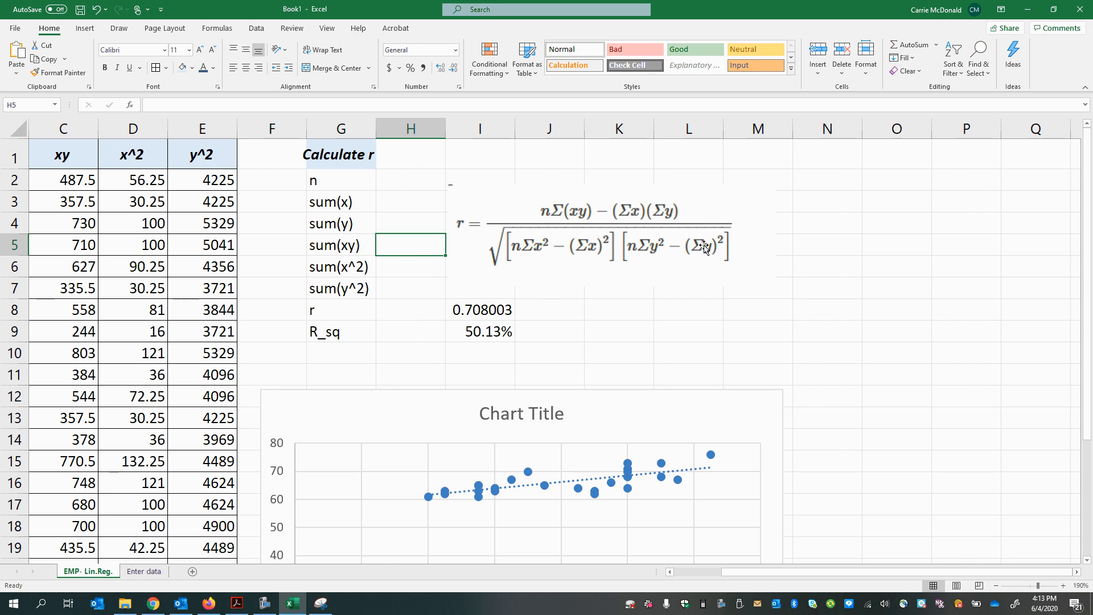
Step: Compare the terms in the r formula picture with the cells beside the Calculate r labels
{"action": "left_click", "coordinate": [540, 222]}
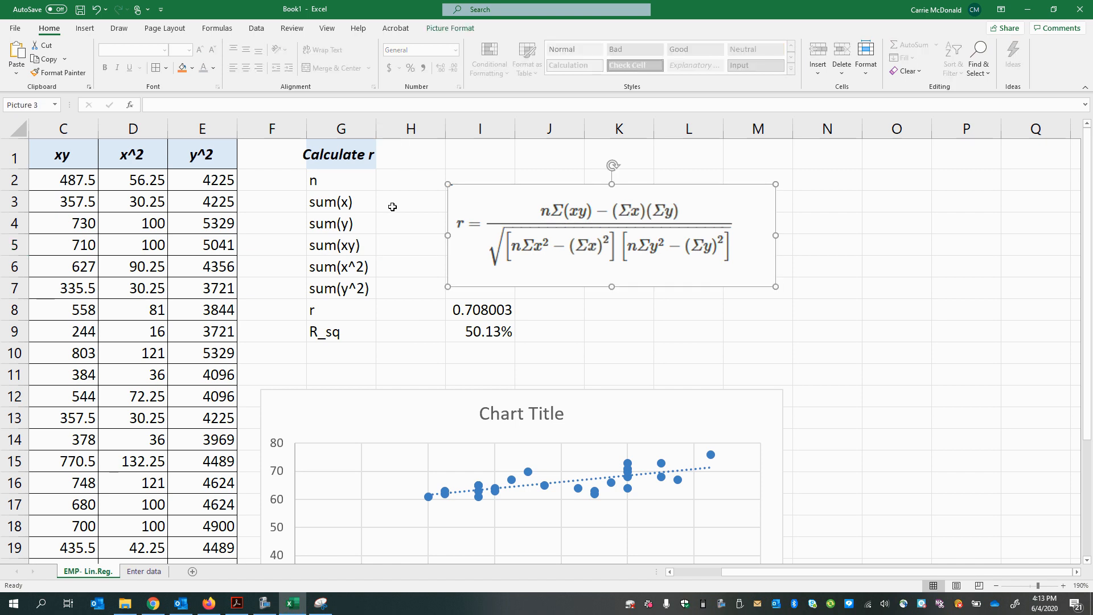
{"action": "left_click", "coordinate": [405, 207]}
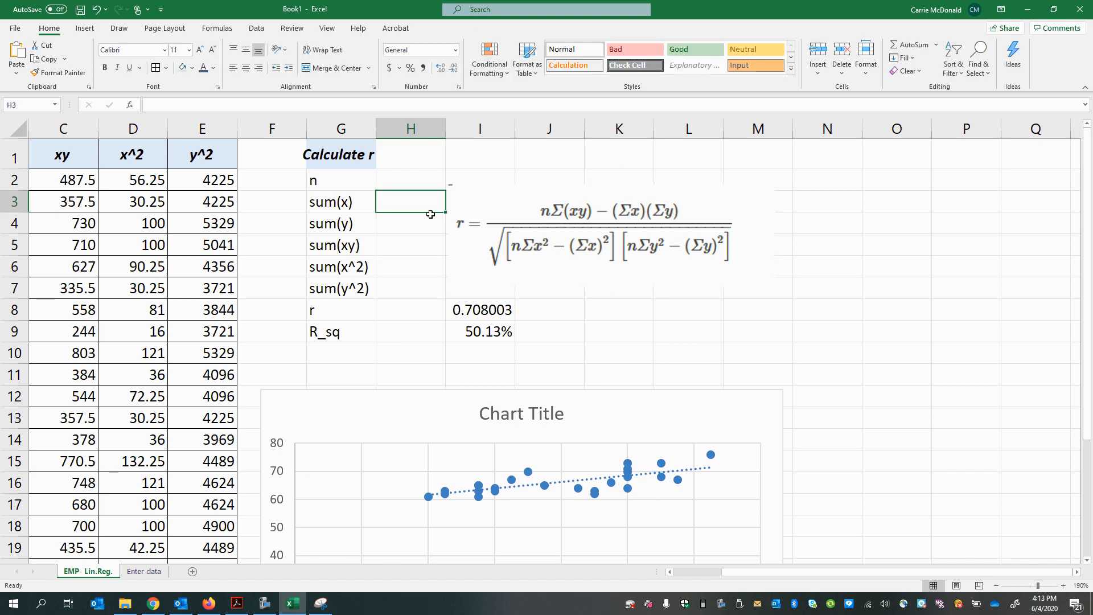
{"action": "left_click", "coordinate": [420, 220]}
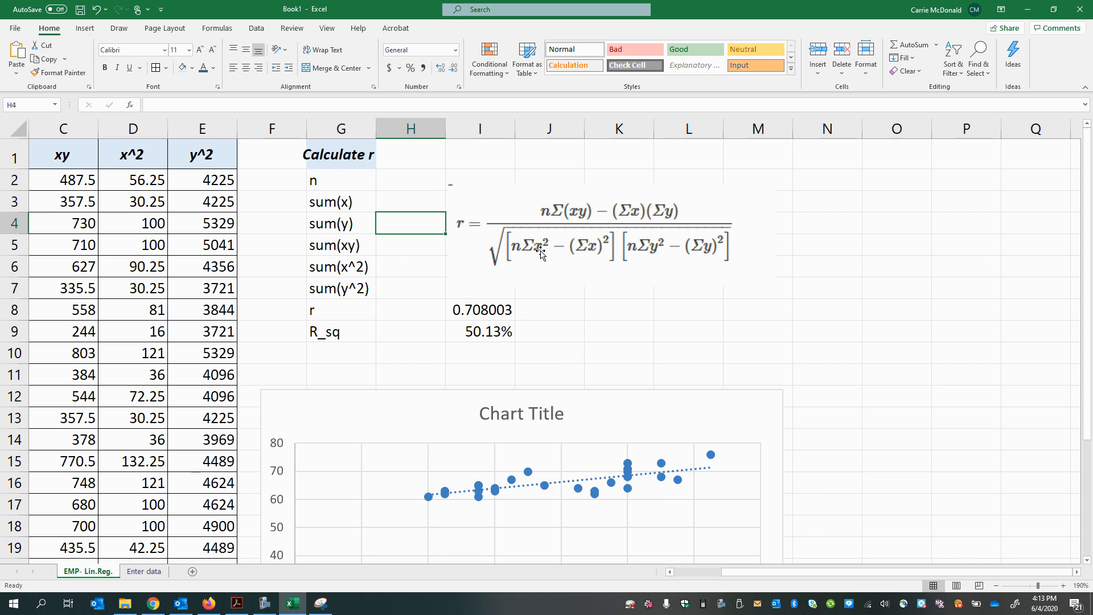
{"action": "left_click", "coordinate": [408, 273]}
{"action": "left_click", "coordinate": [649, 259]}
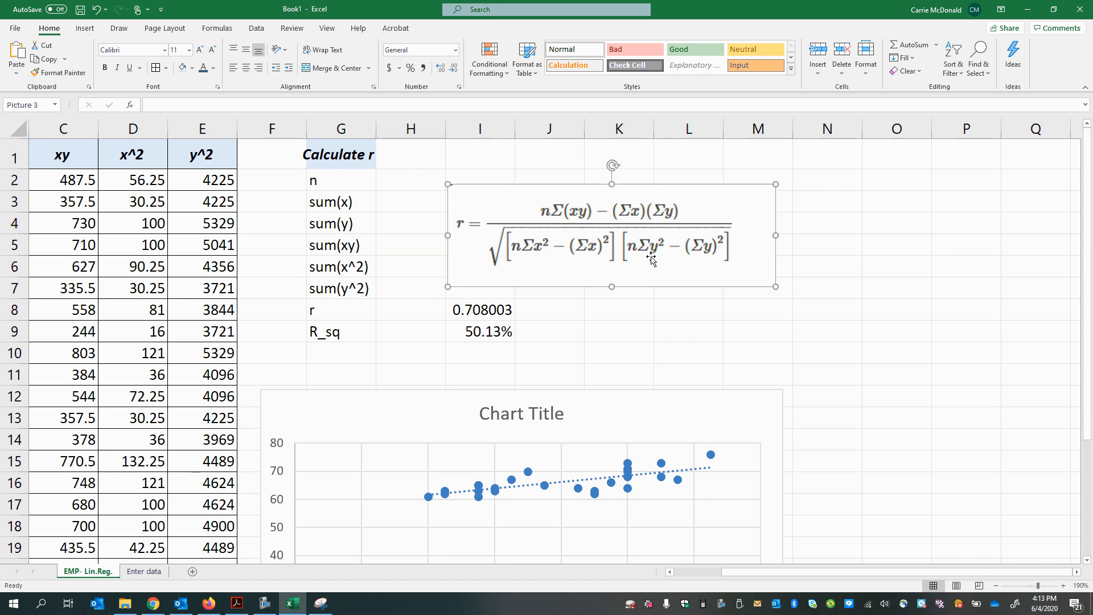
{"action": "left_click_drag", "start_coordinate": [413, 245], "coordinate": [413, 279]}
{"action": "left_click", "coordinate": [405, 308]}
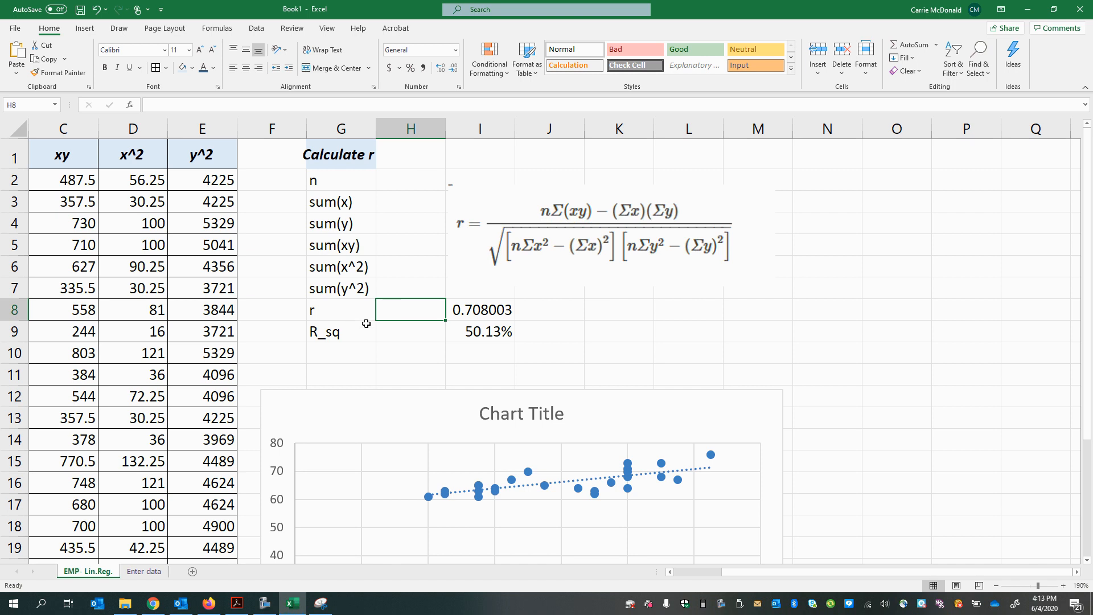
{"action": "left_click", "coordinate": [596, 257]}
Step: Compute n in H2 by counting the Shoe (x) values with =COUNT(A:A)
{"action": "left_click", "coordinate": [395, 183]}
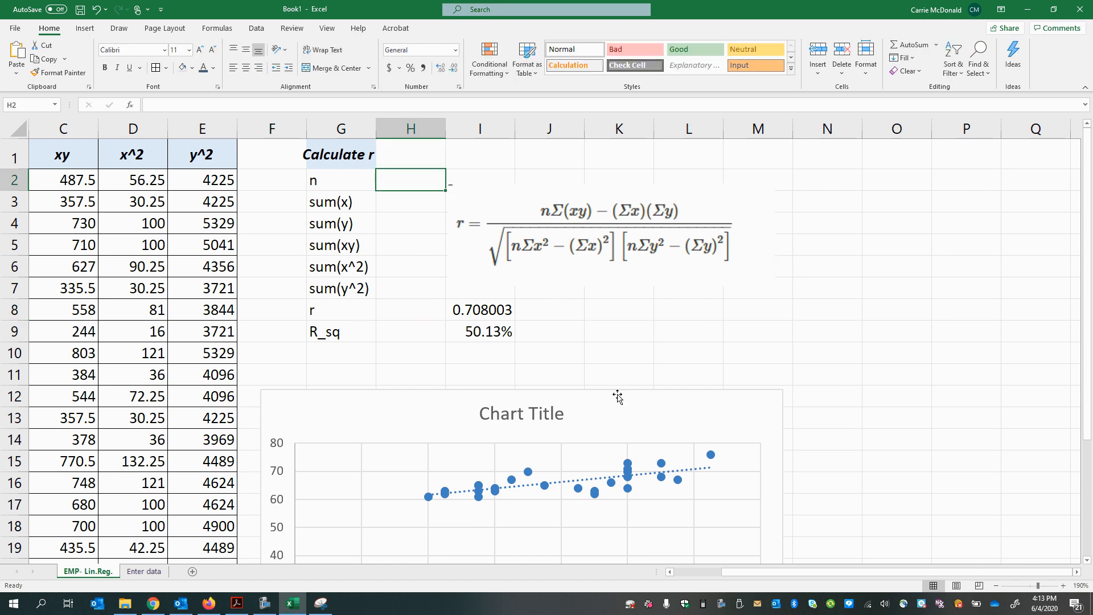
{"action": "type", "text": "="}
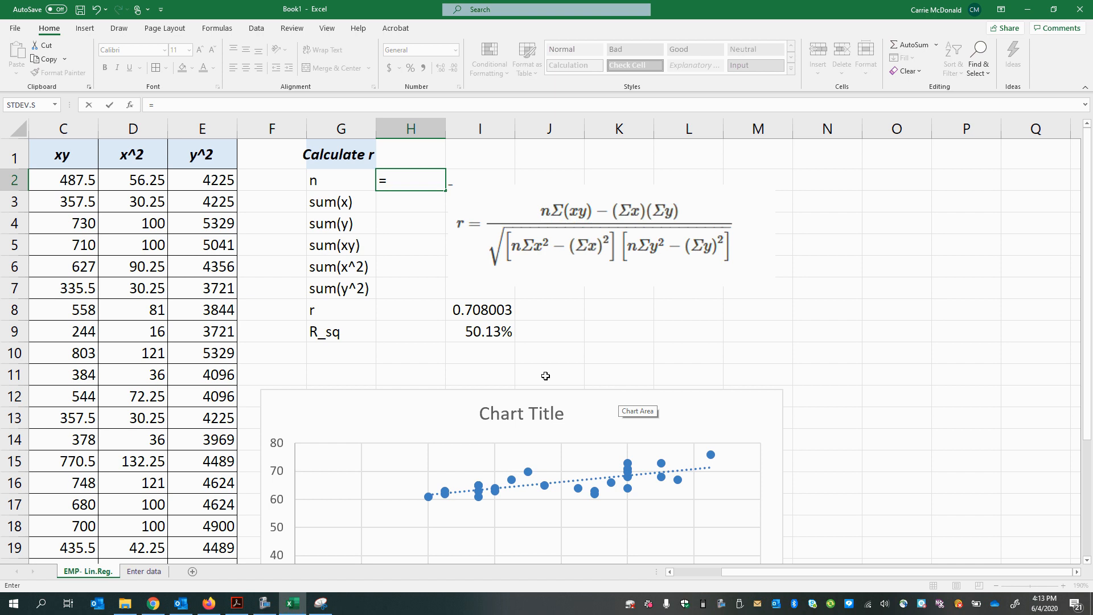
{"action": "type", "text": "vopuny"}
{"action": "key", "text": "BackSpace"}
{"action": "key", "text": "BackSpace"}
{"action": "key", "text": "BackSpace"}
{"action": "key", "text": "BackSpace"}
{"action": "key", "text": "BackSpace"}
{"action": "key", "text": "BackSpace"}
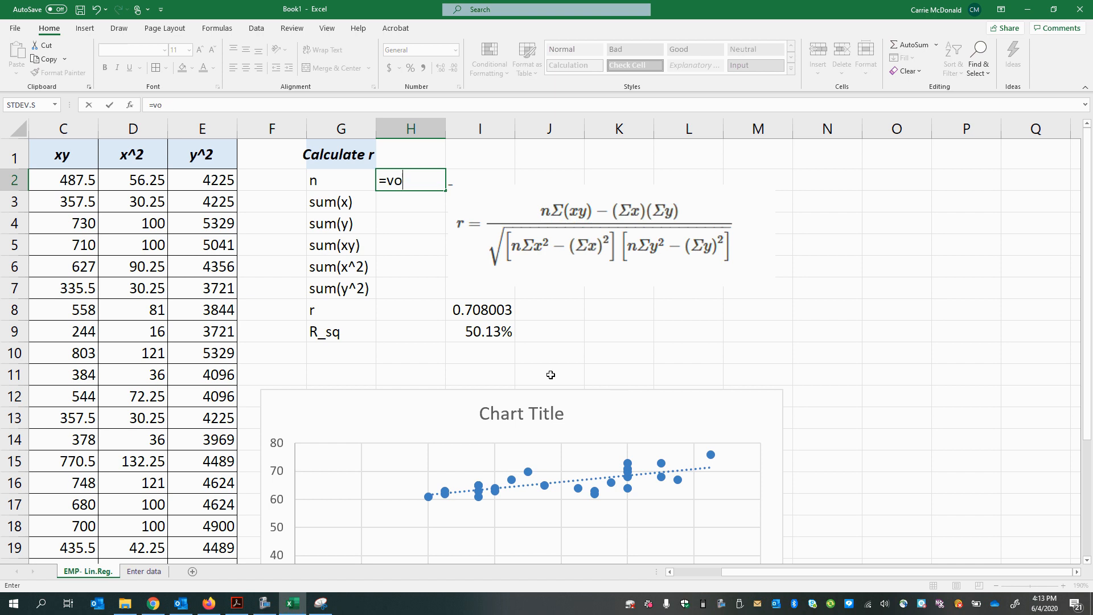
{"action": "type", "text": "count("}
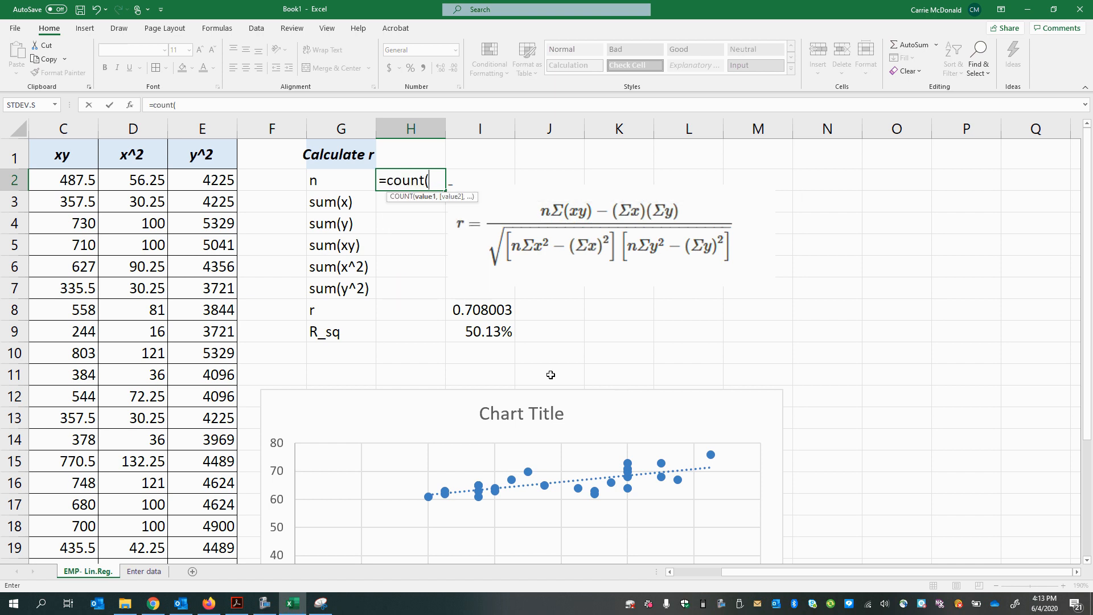
{"action": "scroll", "coordinate": [137, 353], "scroll_direction": "down", "scroll_amount": 1}
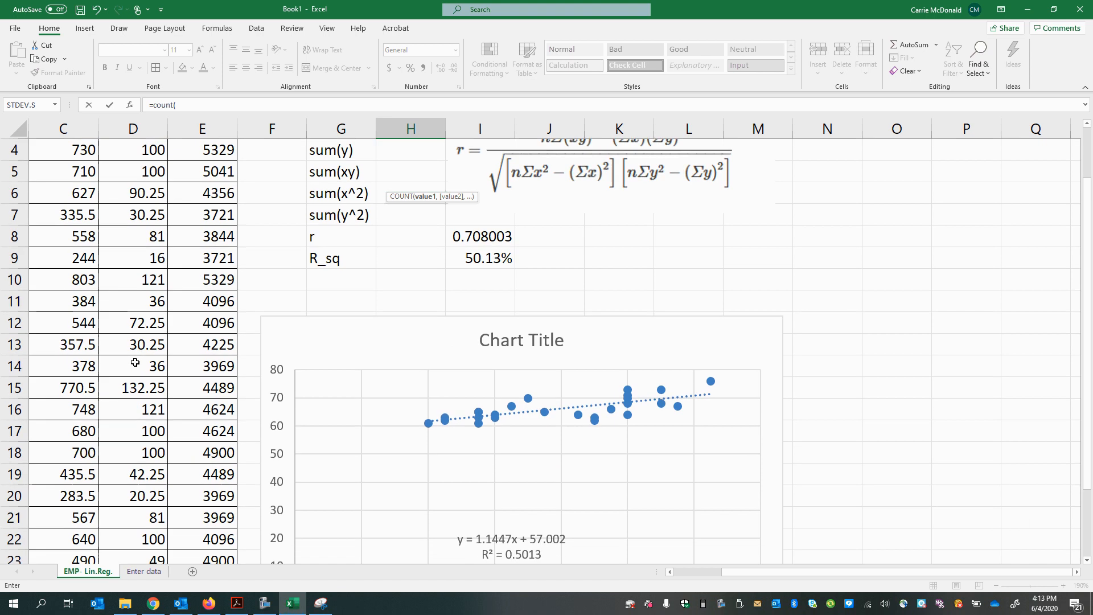
{"action": "scroll", "coordinate": [135, 363], "scroll_direction": "up", "scroll_amount": 1}
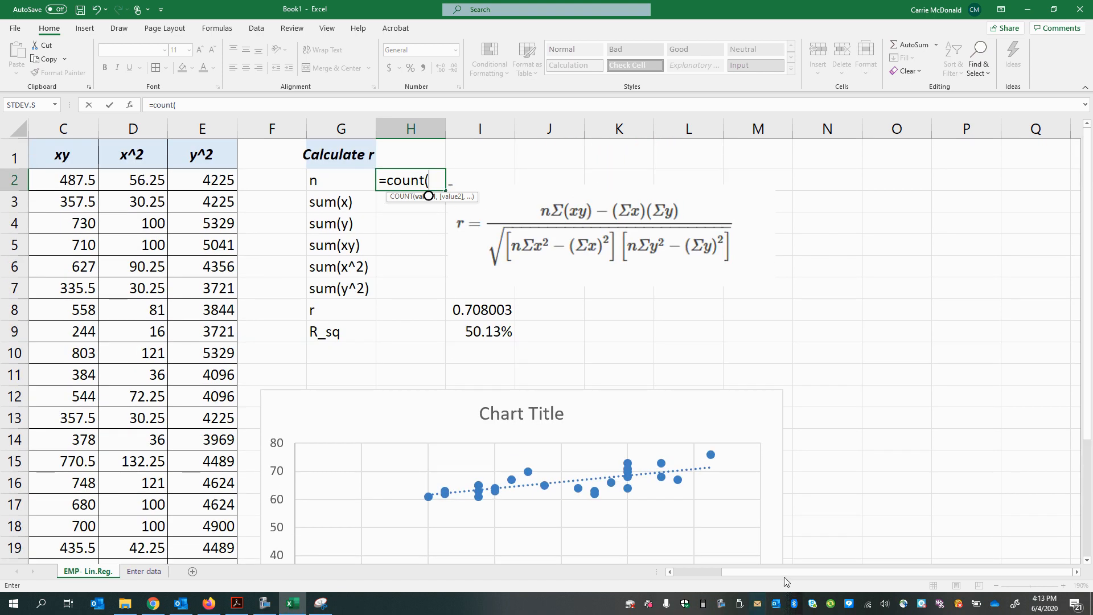
{"action": "left_click_drag", "start_coordinate": [758, 578], "coordinate": [644, 569]}
{"action": "left_click", "coordinate": [75, 132]}
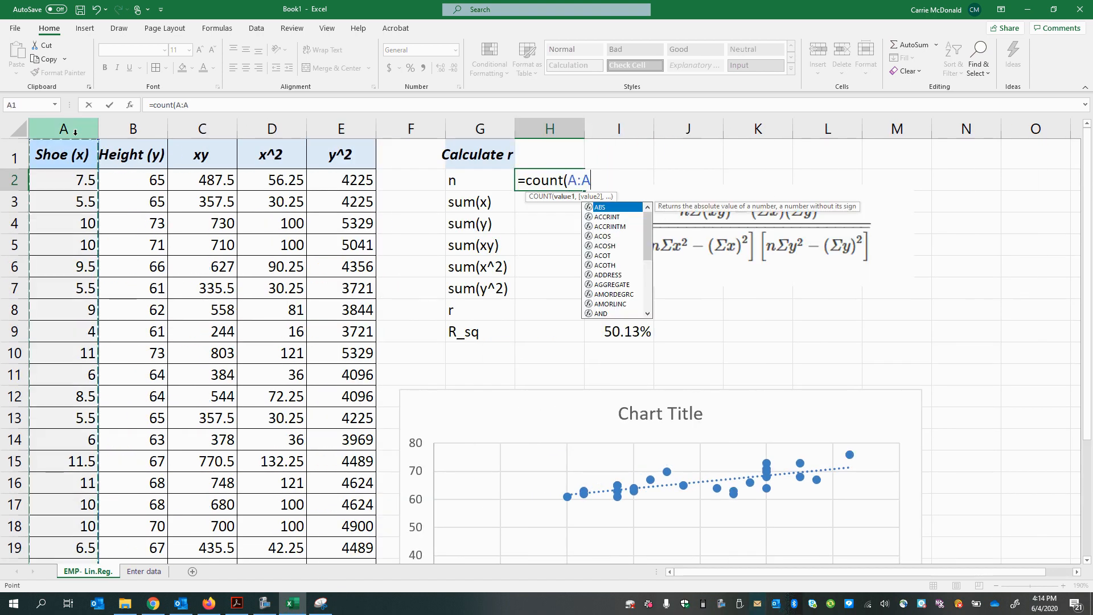
{"action": "key", "text": "Return"}
Step: Calculate sum(x) in H3 with =SUM(A:A) and sum(y) in H4 with =SUM(B:B)
{"action": "type", "text": "="}
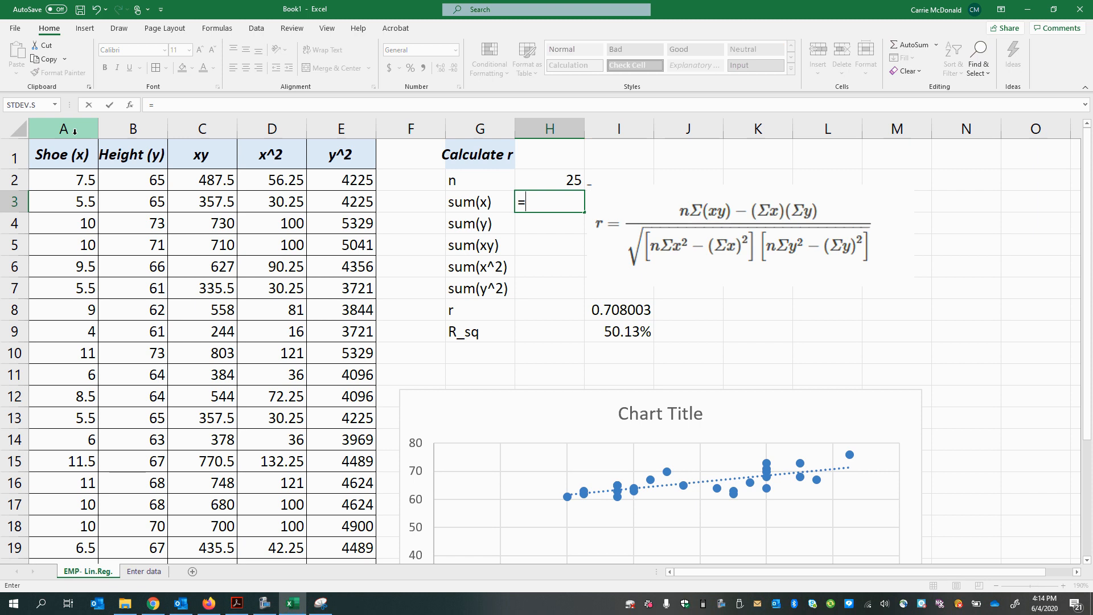
{"action": "type", "text": "sum("}
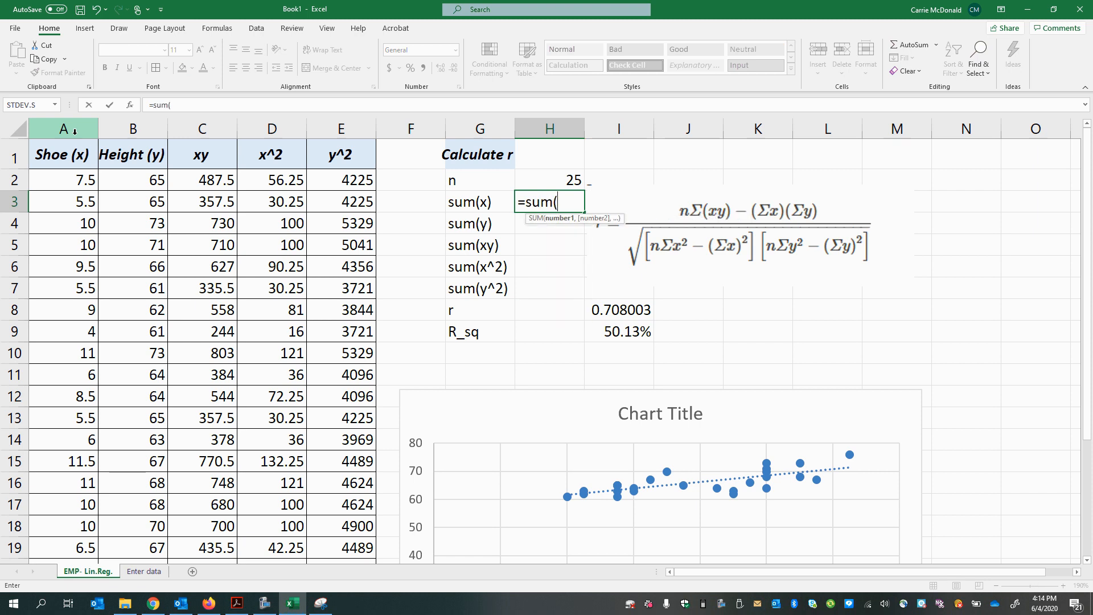
{"action": "left_click", "coordinate": [39, 129]}
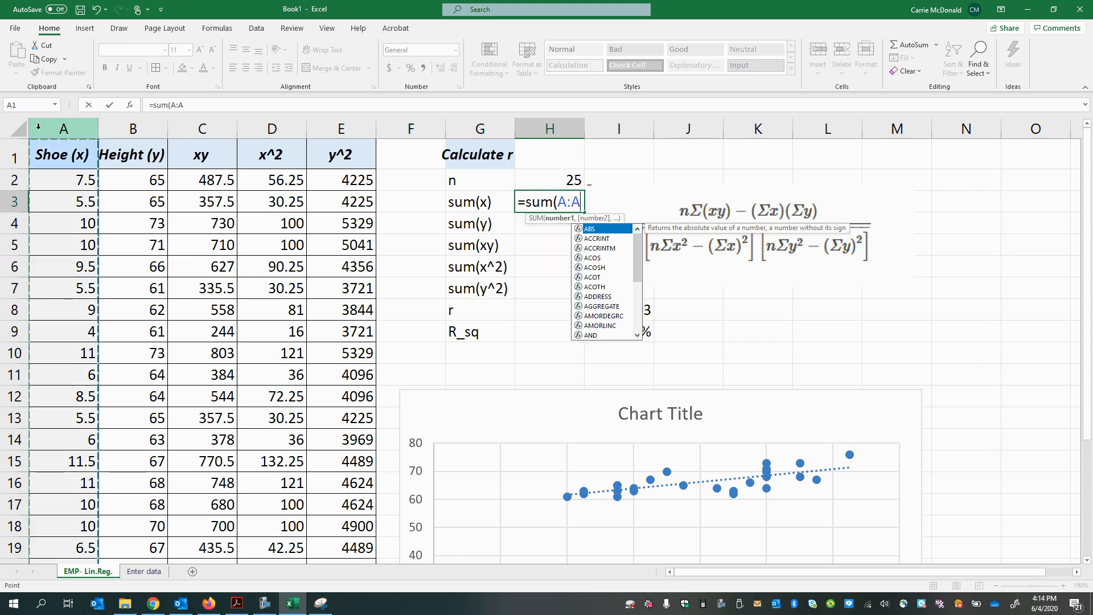
{"action": "key", "text": "Return"}
{"action": "type", "text": "=sum("}
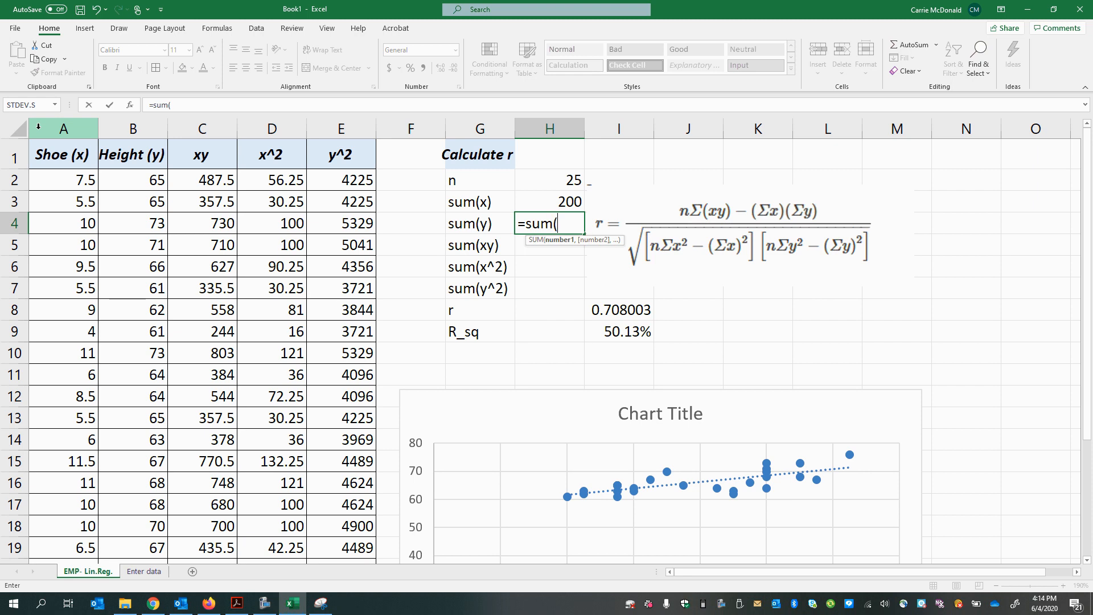
{"action": "left_click", "coordinate": [104, 121]}
{"action": "key", "text": "Return"}
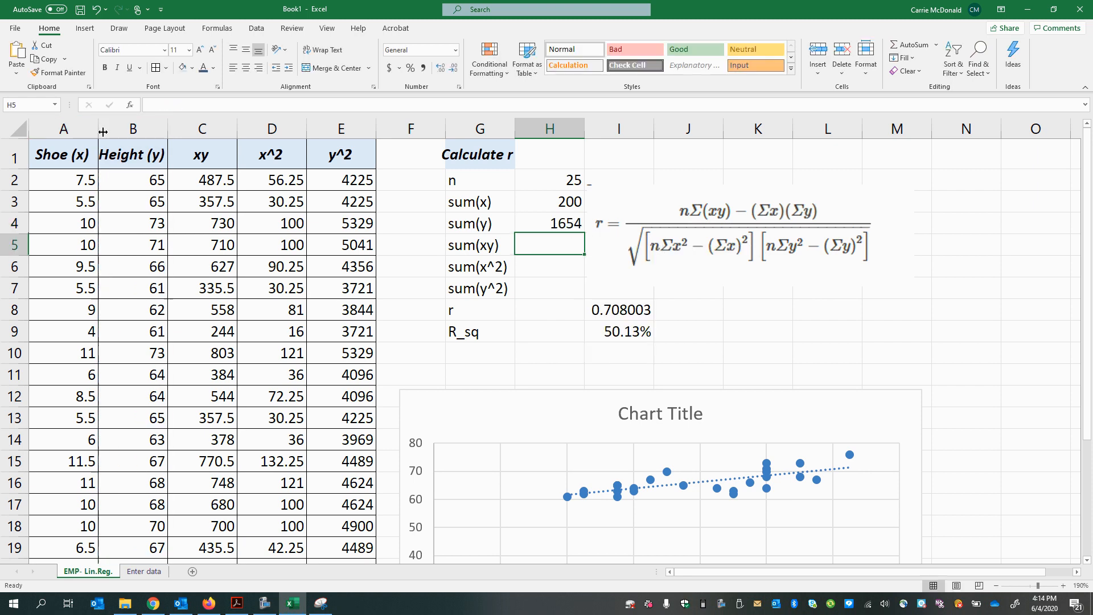
Step: Calculate sum(xy) in H5 with =SUM(C:C) and sum(x^2) in H6 with =SUM(D:D)
{"action": "type", "text": "=sum("}
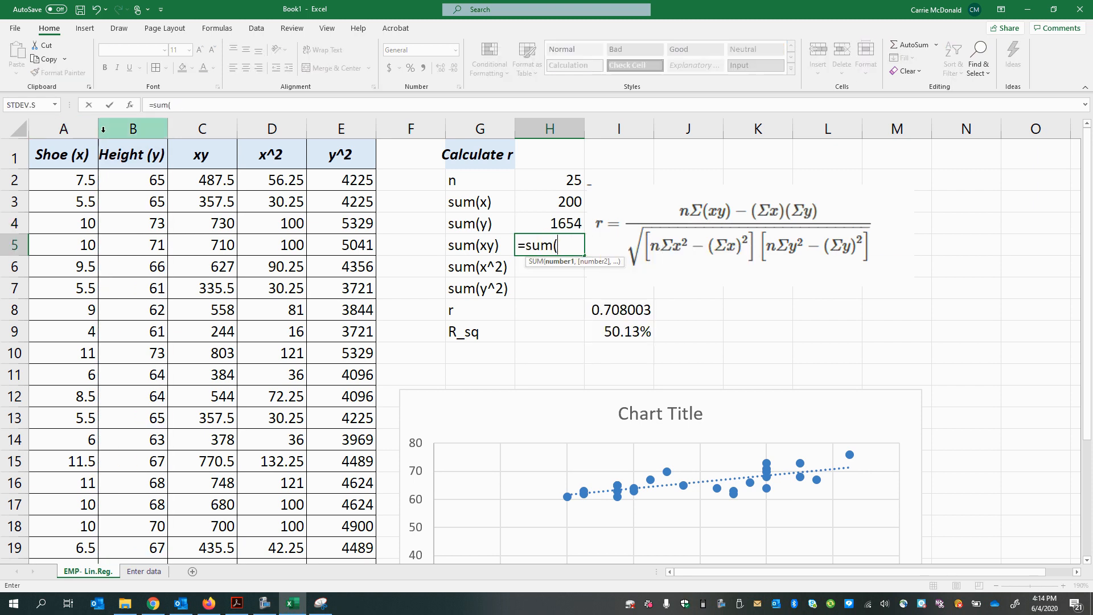
{"action": "left_click", "coordinate": [194, 122]}
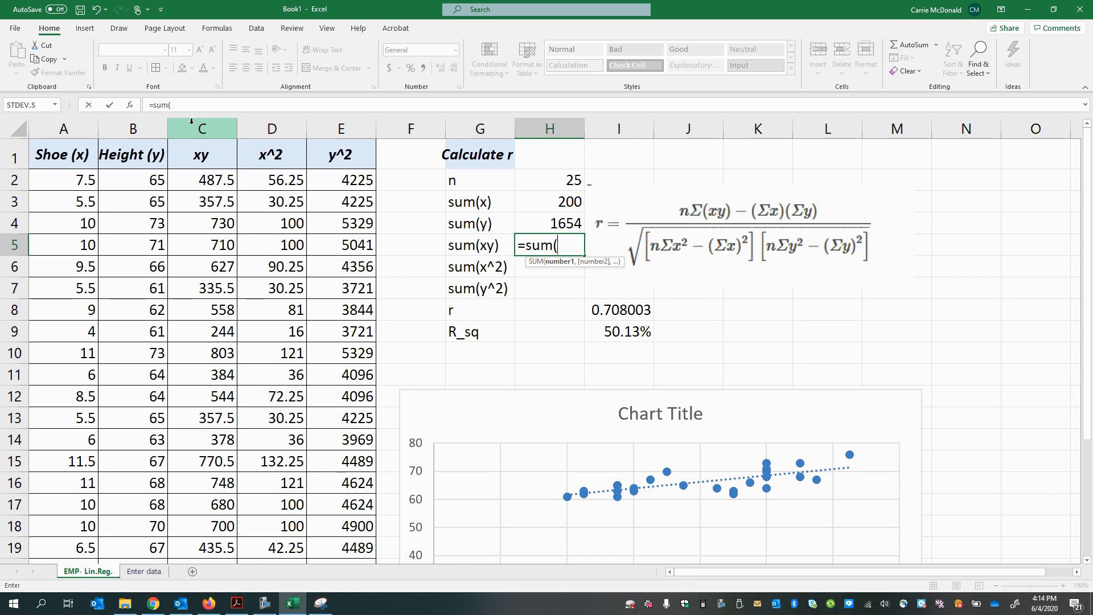
{"action": "key", "text": "Return"}
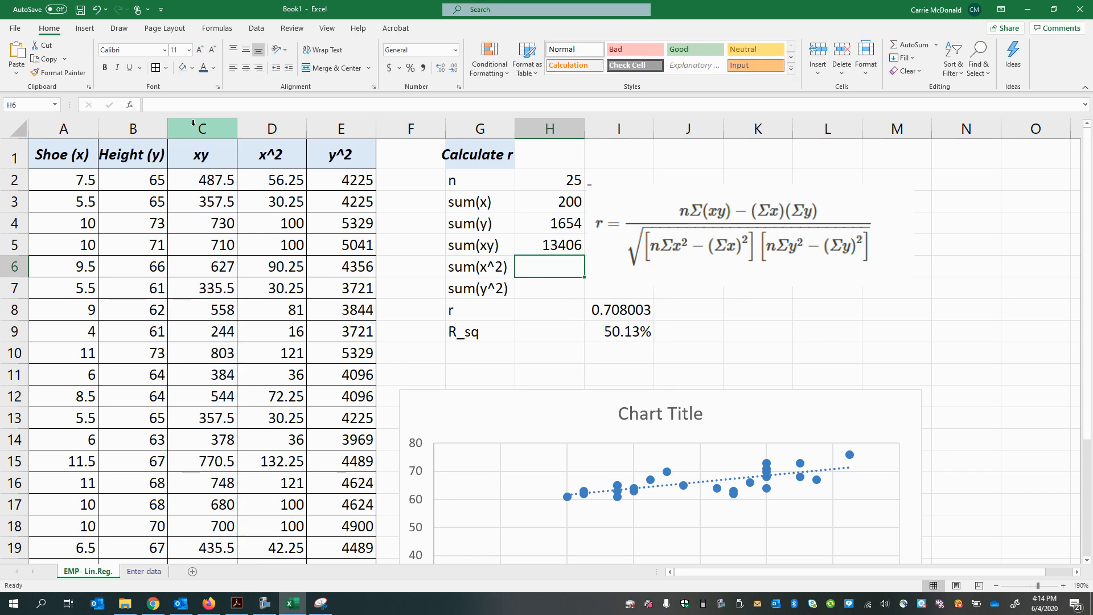
{"action": "type", "text": "=sum("}
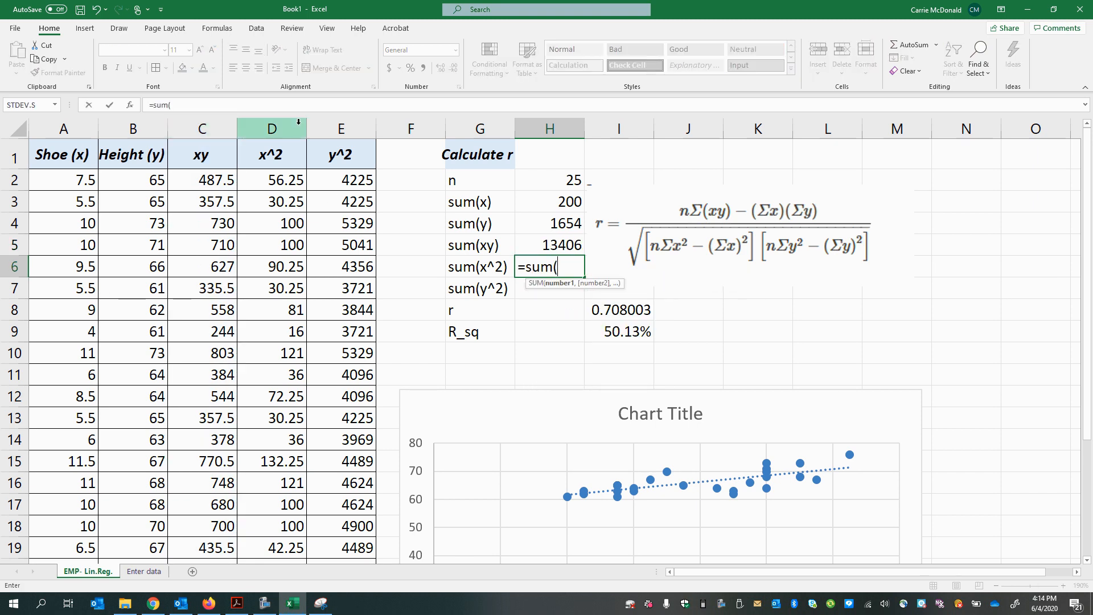
{"action": "left_click", "coordinate": [298, 121]}
{"action": "key", "text": "Return"}
Step: Calculate sum(y^2) in H7 by summing the whole y^2 column with =SUM(E:E)
{"action": "type", "text": "=-s"}
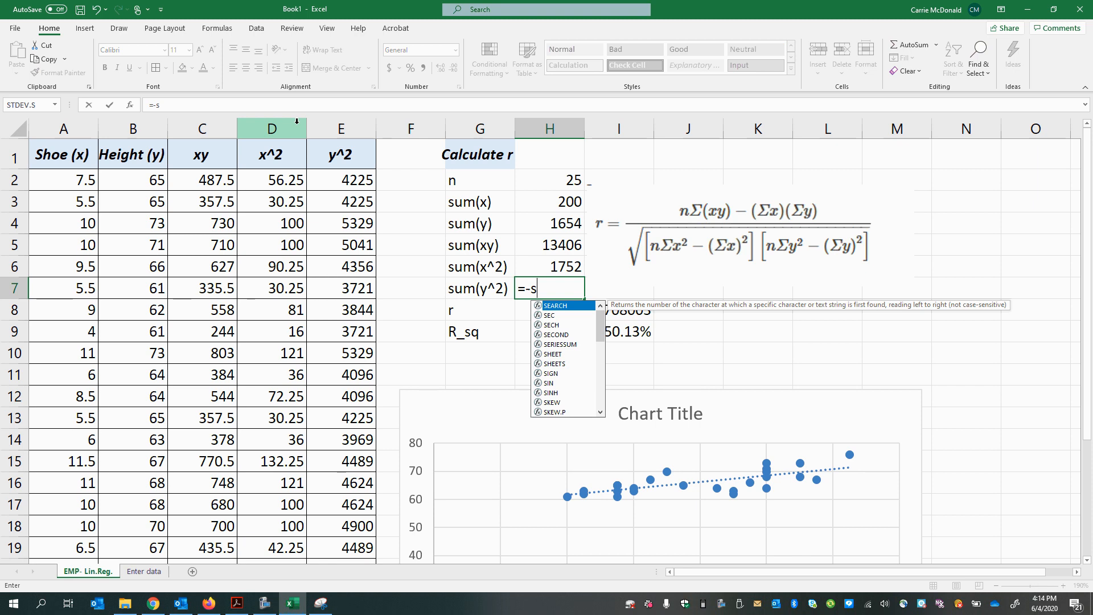
{"action": "key", "text": "BackSpace"}
{"action": "key", "text": "BackSpace"}
{"action": "type", "text": "sum("}
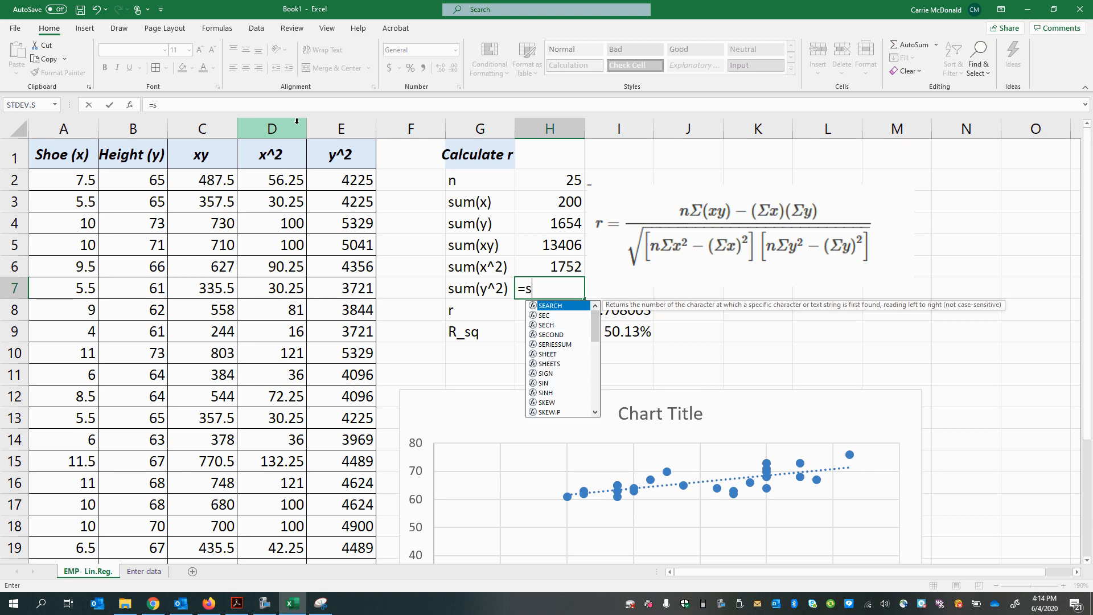
{"action": "left_click", "coordinate": [311, 129]}
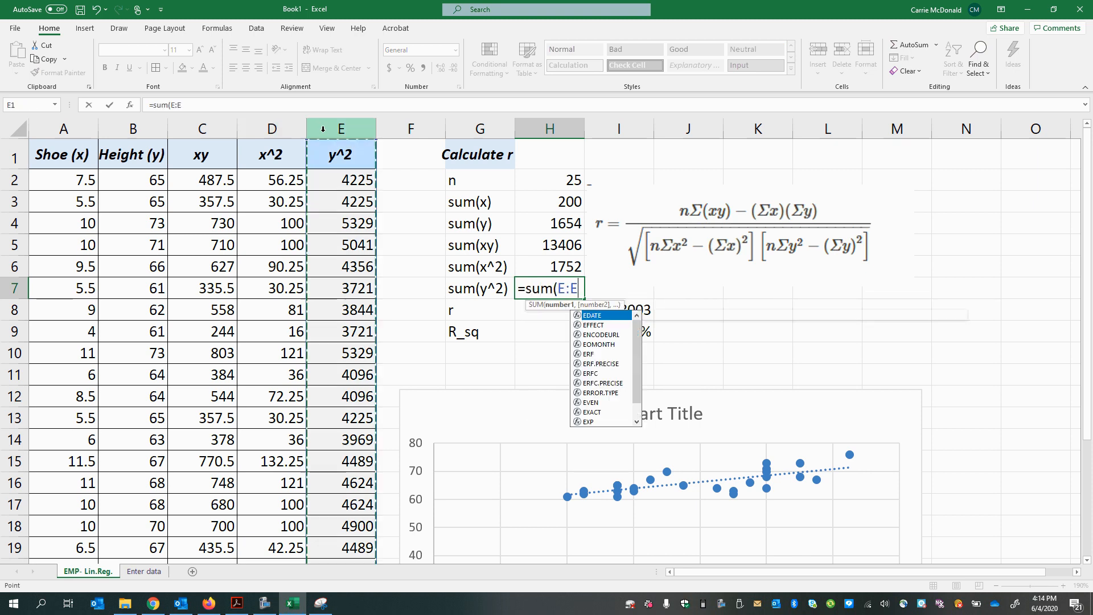
{"action": "key", "text": "Return"}
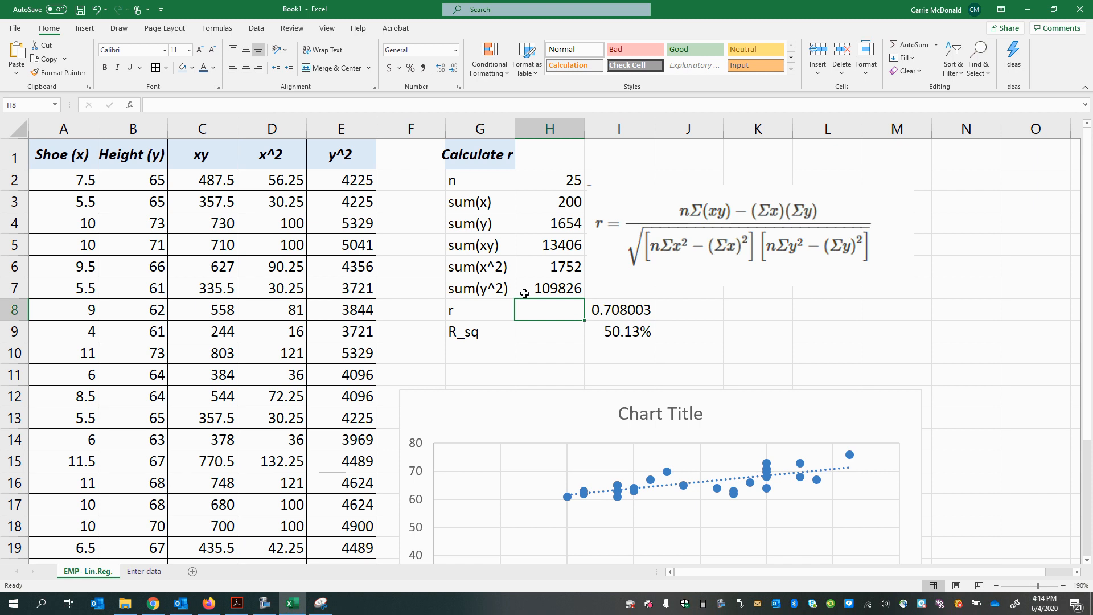
Step: Start the r formula in H8 with the empty fraction skeleton =()/(sqrt(()*()))
{"action": "type", "text": "="}
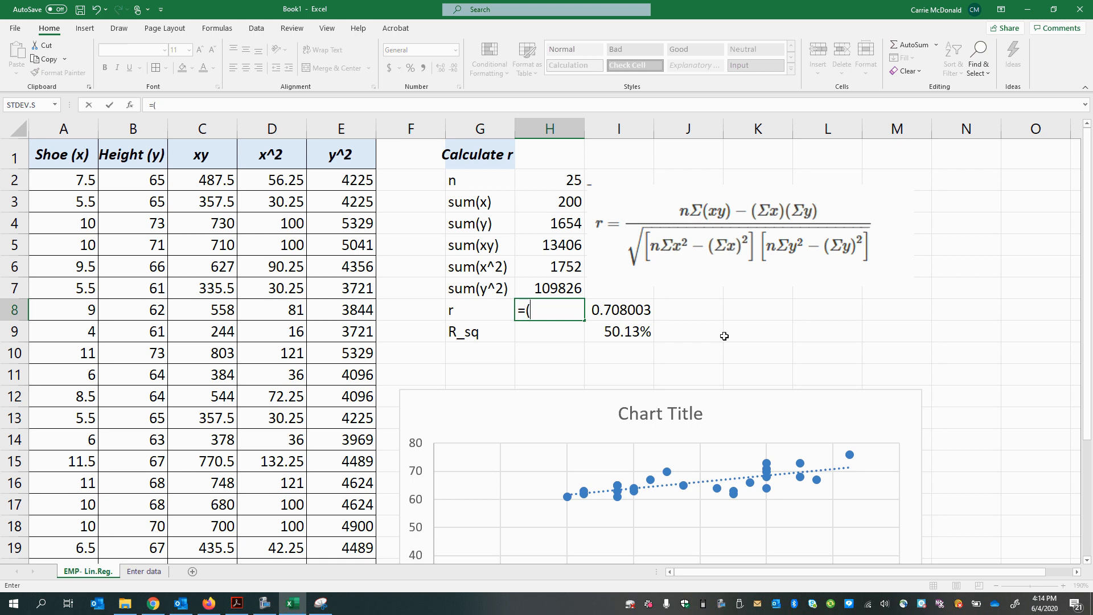
{"action": "type", "text": "()"}
{"action": "type", "text": "sqrt("}
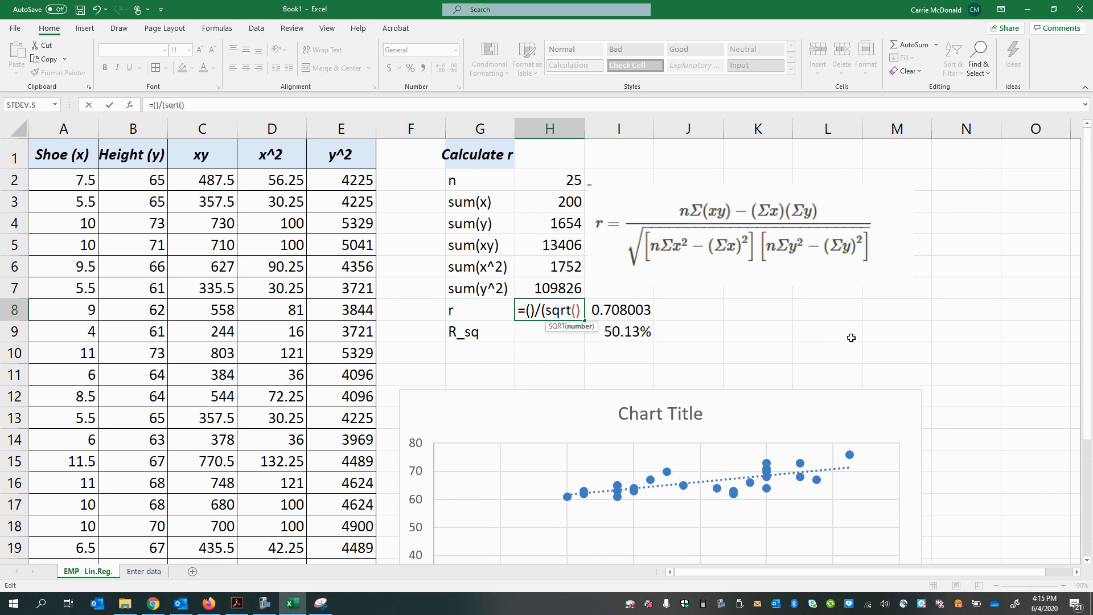
{"action": "type", "text": ")"}
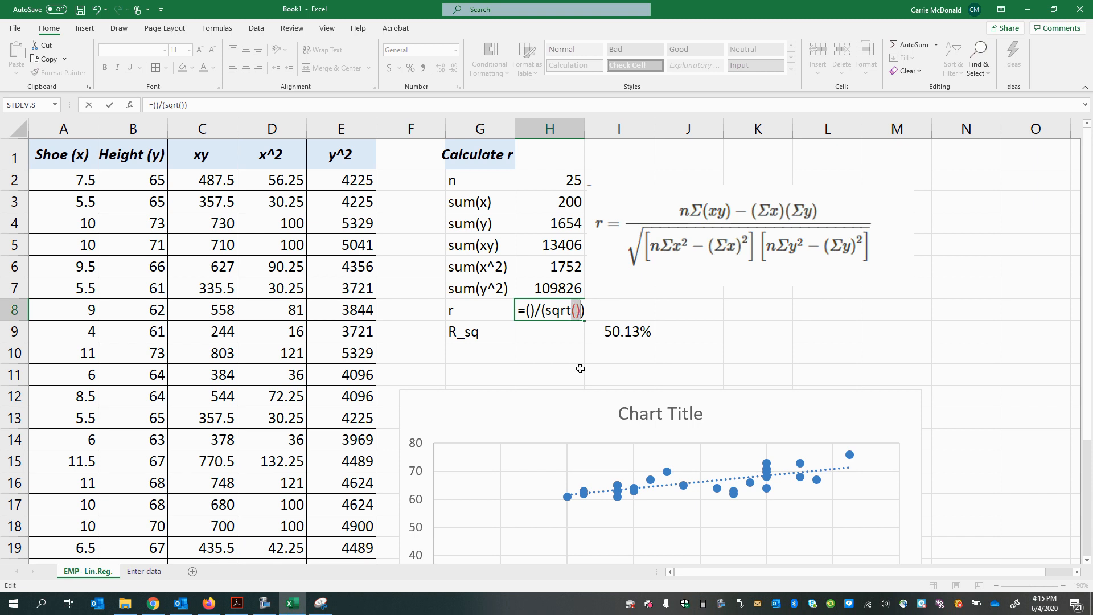
{"action": "left_click", "coordinate": [576, 309]}
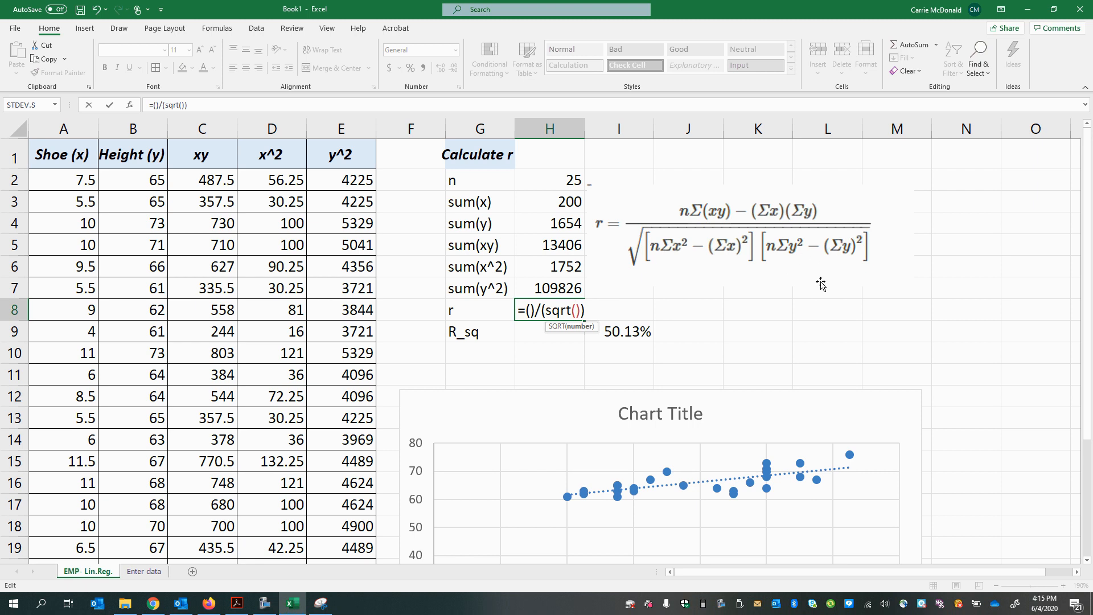
{"action": "type", "text": "*()"}
{"action": "key", "text": "Left"}
Step: Fill the numerator parentheses of the r formula in H8 with H2*H5-H3*H4
{"action": "left_click", "coordinate": [531, 310]}
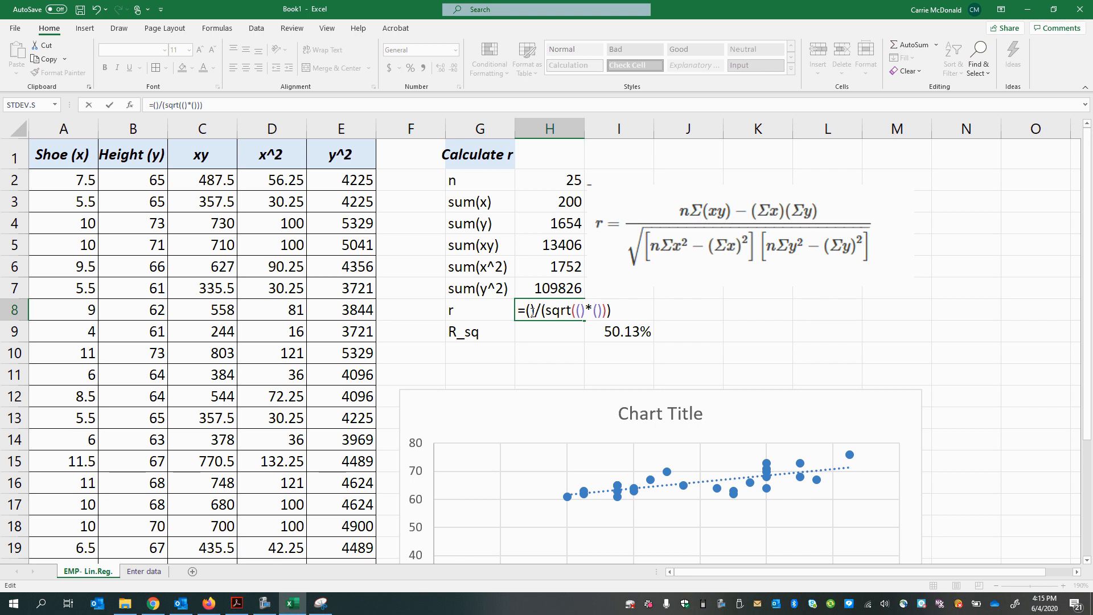
{"action": "left_click", "coordinate": [555, 182]}
{"action": "type", "text": "*"}
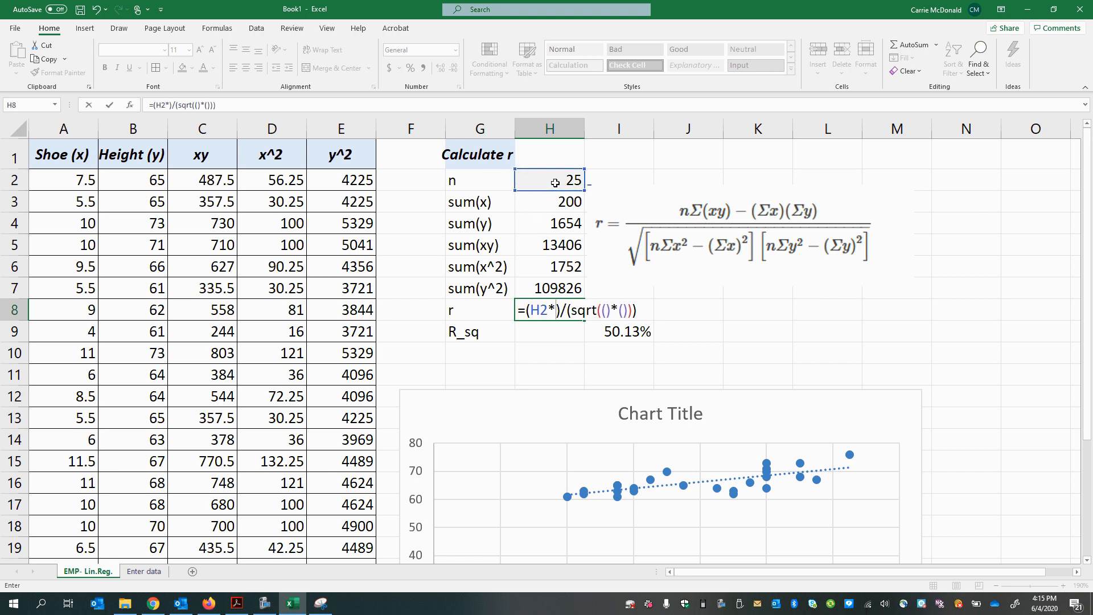
{"action": "left_click", "coordinate": [541, 249]}
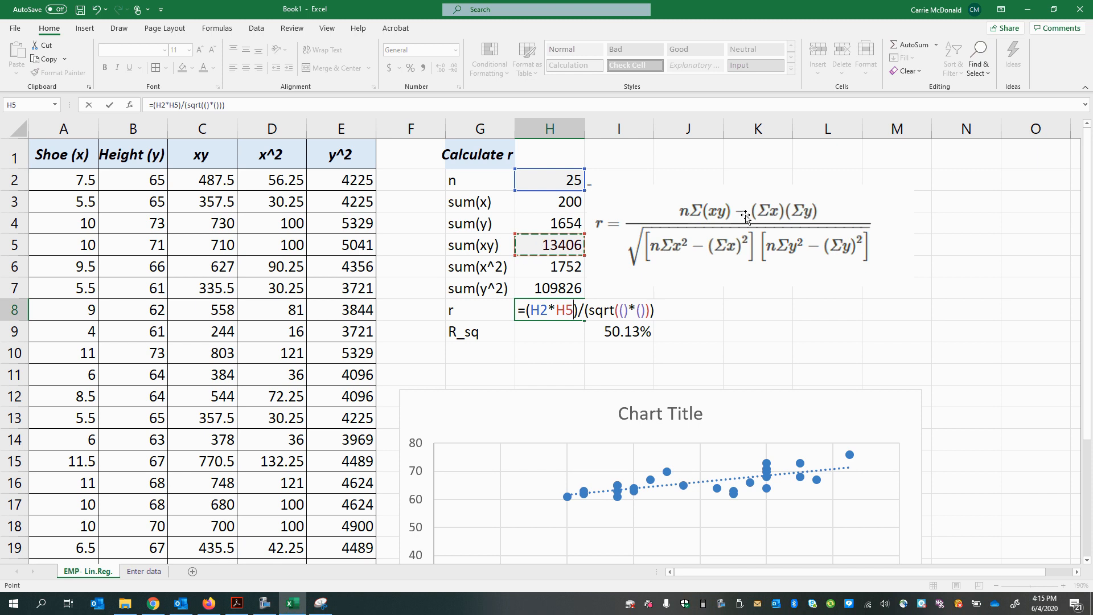
{"action": "type", "text": "-"}
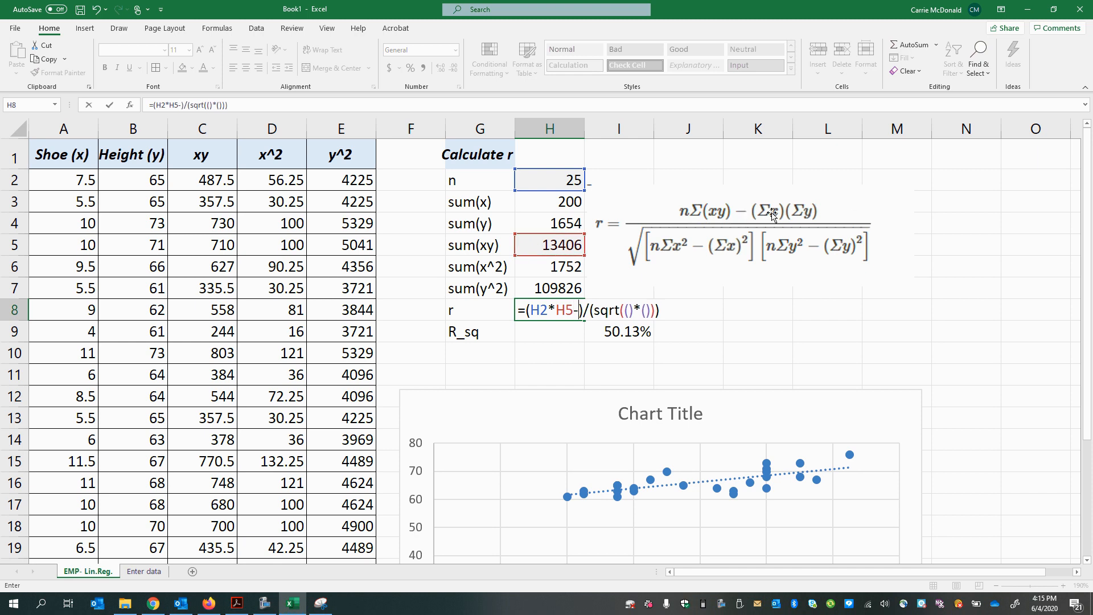
{"action": "left_click", "coordinate": [571, 205]}
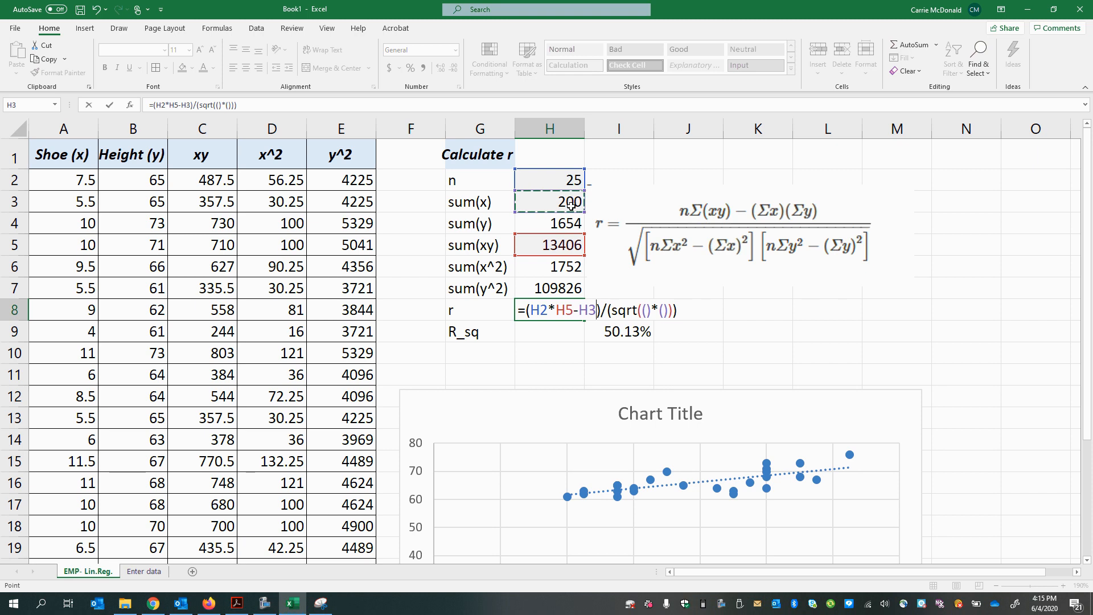
{"action": "type", "text": "*"}
{"action": "left_click", "coordinate": [561, 221]}
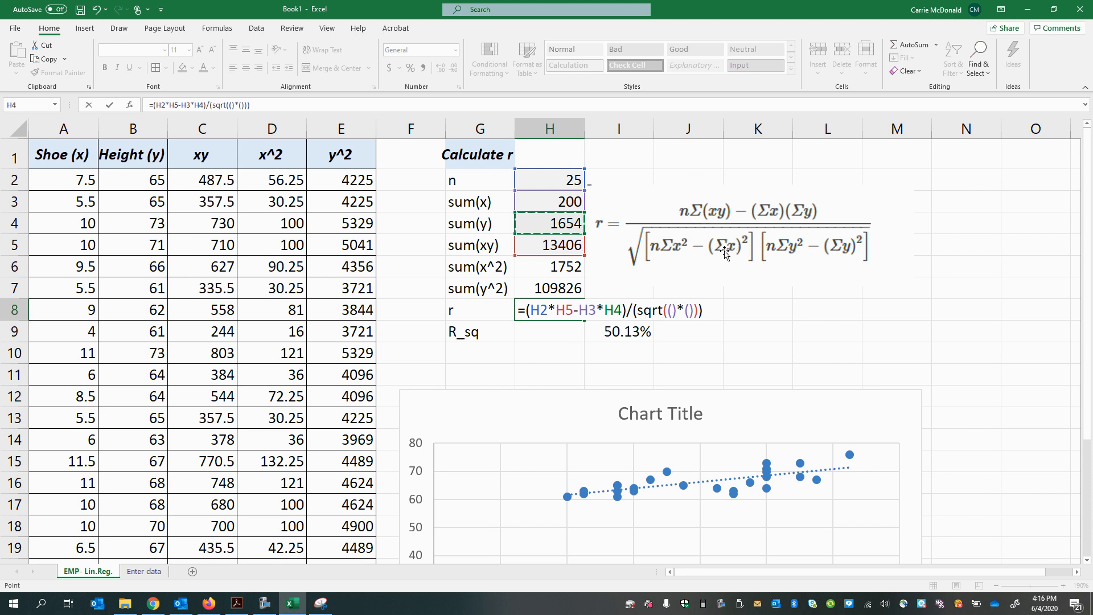
Step: Fill the first parentheses under the square root of the r formula in H8 with H2*H6-H3^2
{"action": "left_click", "coordinate": [672, 311]}
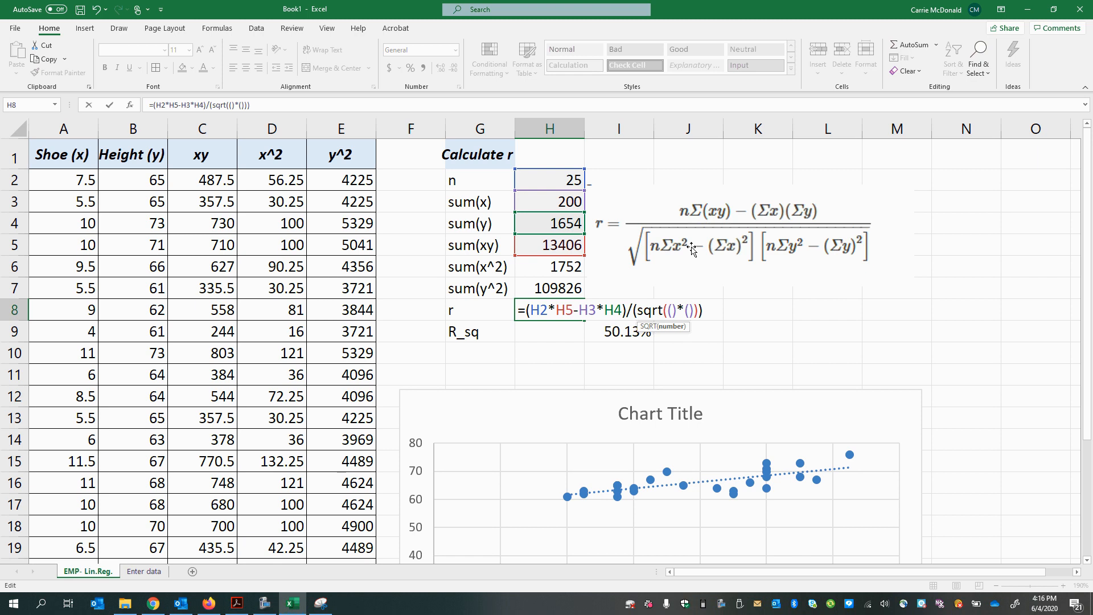
{"action": "left_click", "coordinate": [534, 182]}
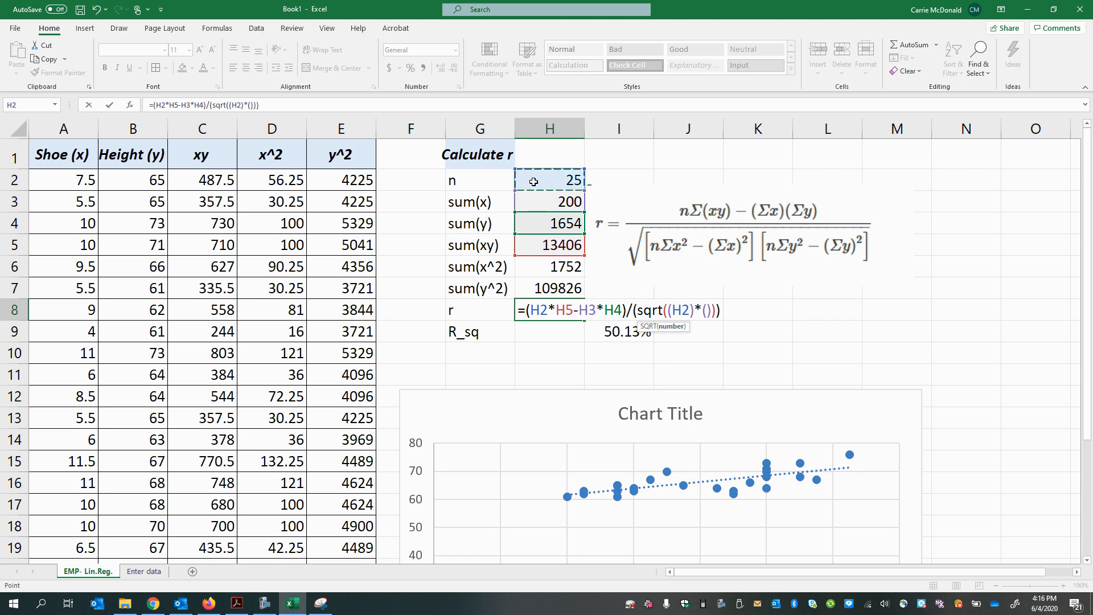
{"action": "type", "text": "*"}
{"action": "left_click", "coordinate": [526, 275]}
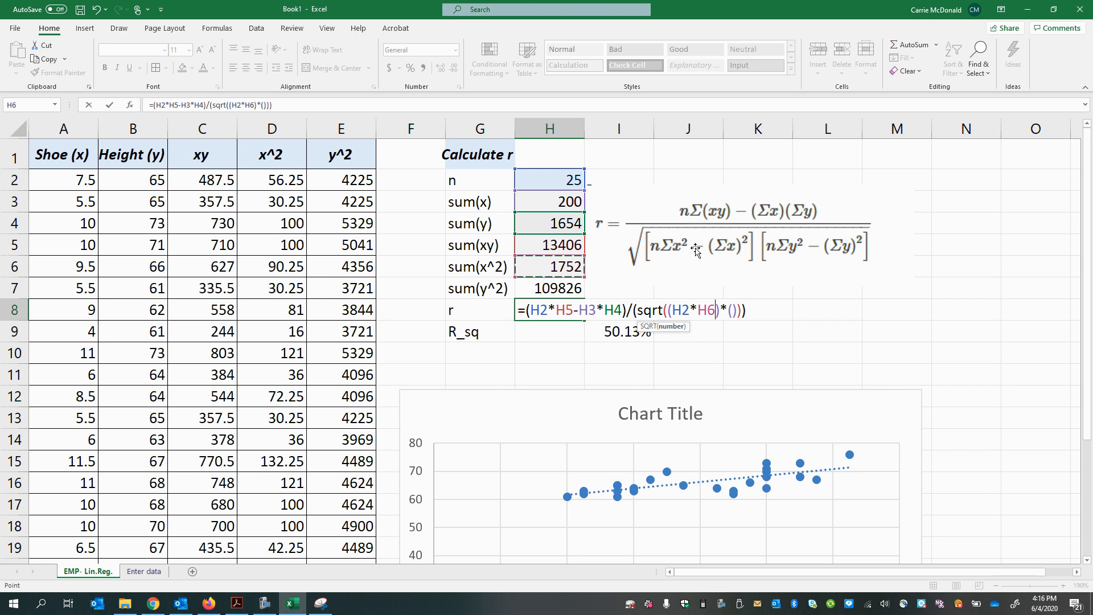
{"action": "type", "text": "-"}
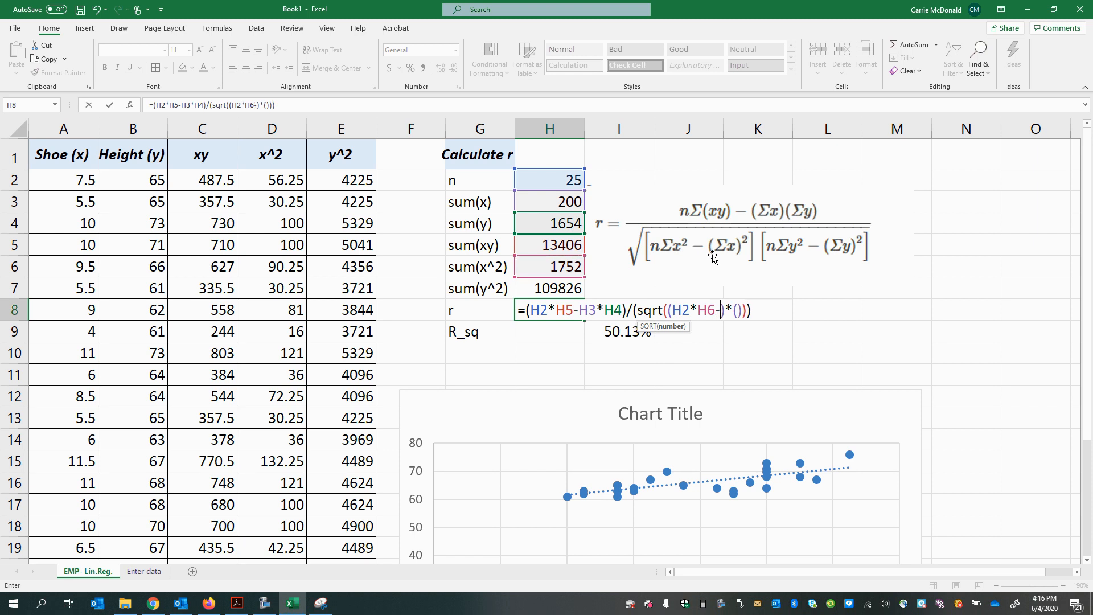
{"action": "left_click", "coordinate": [527, 202]}
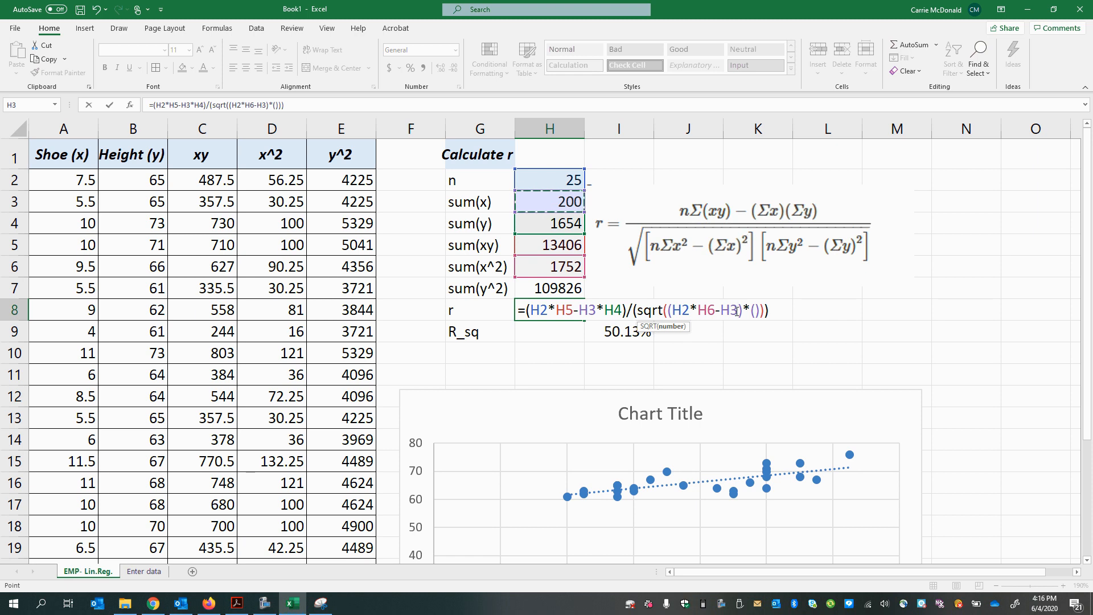
{"action": "type", "text": "^2"}
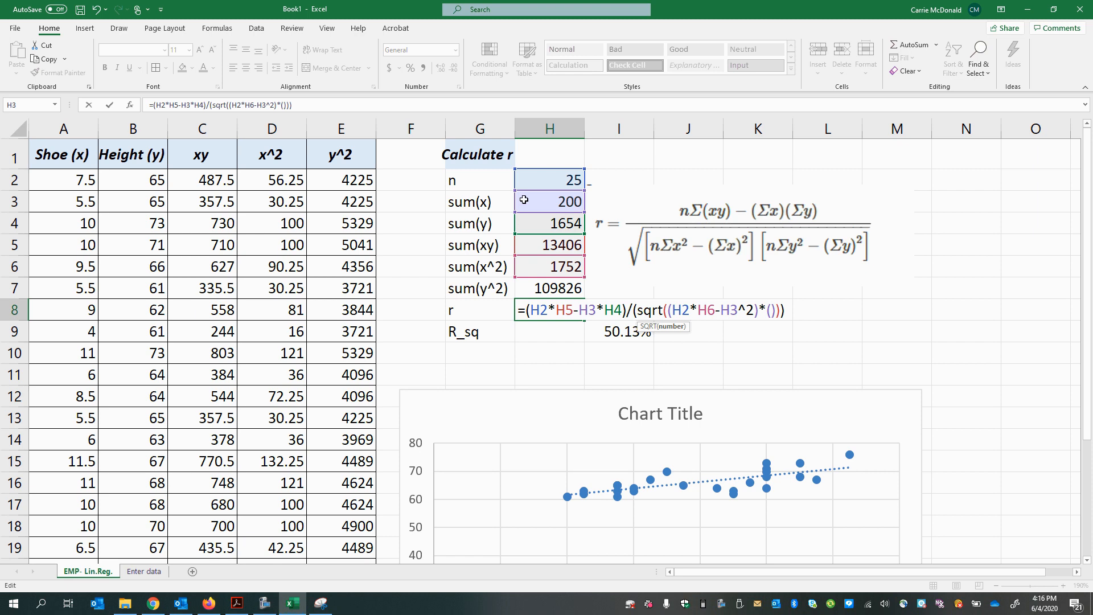
Step: Complete the r formula in H8 by filling the second parentheses under the square root with H2*H7-H4^2
{"action": "left_click", "coordinate": [528, 180]}
{"action": "type", "text": "*"}
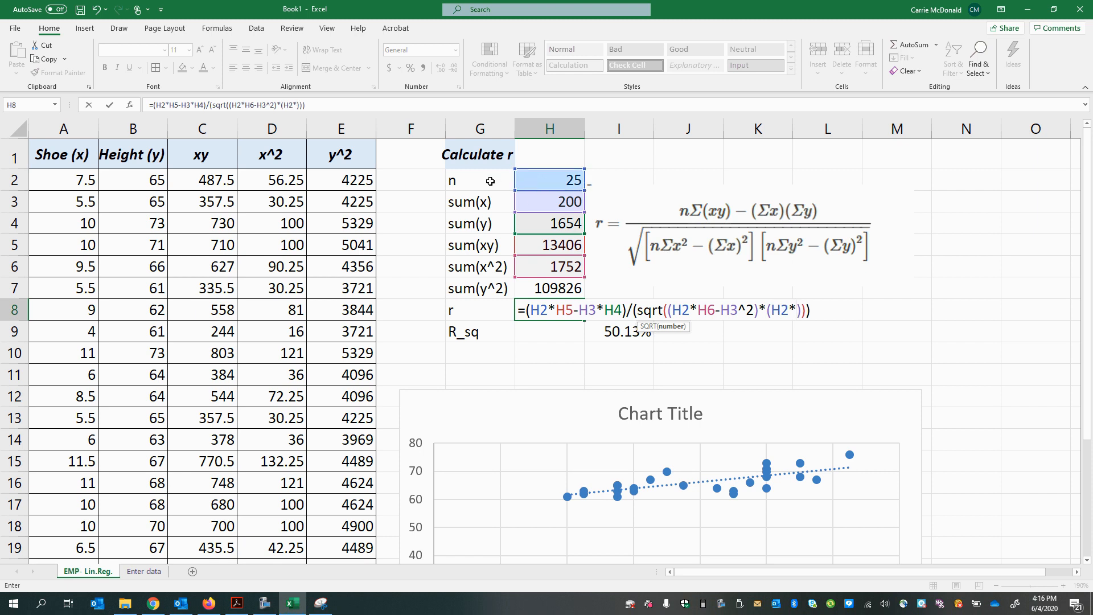
{"action": "left_click", "coordinate": [533, 291]}
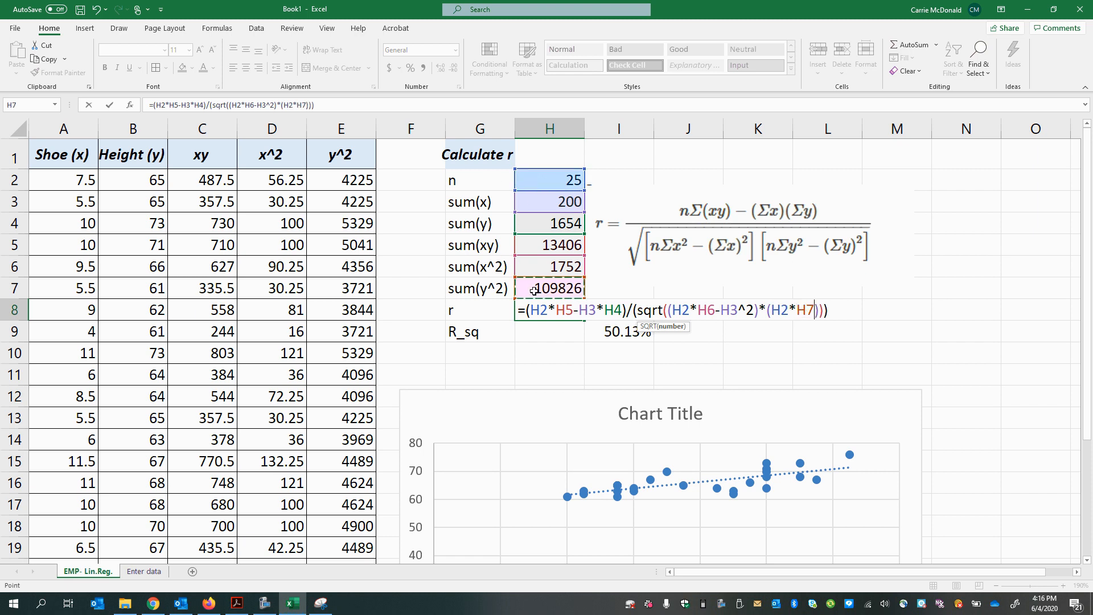
{"action": "type", "text": "-"}
{"action": "left_click", "coordinate": [556, 223]}
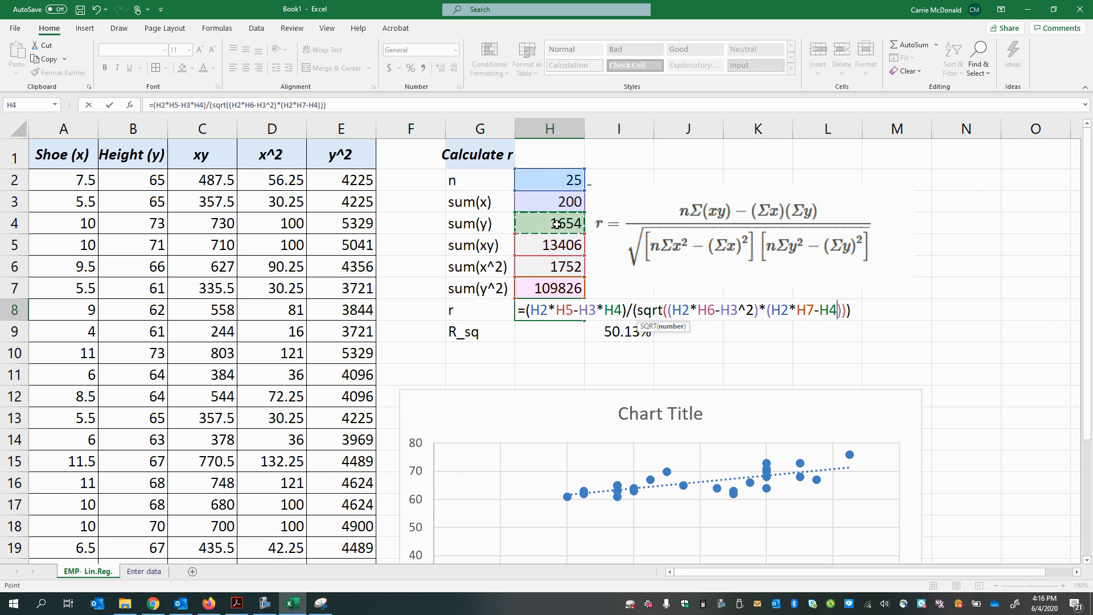
{"action": "type", "text": "^2"}
{"action": "key", "text": "Return"}
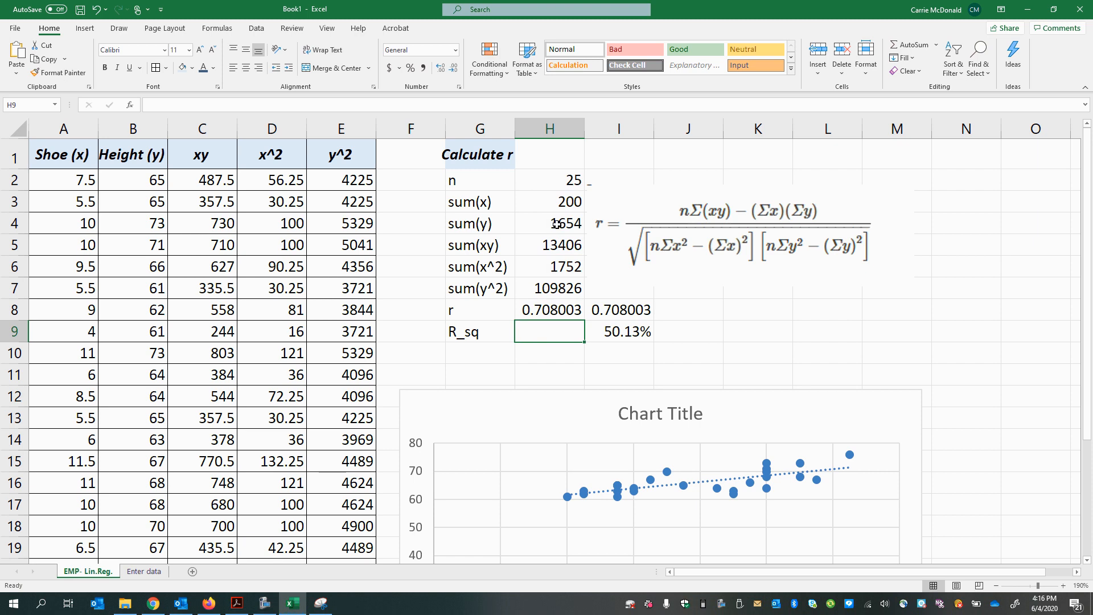
Step: Compare the hand-built r formula in H8 with the check formulas for r and R_sq in I8 and I9
{"action": "left_click", "coordinate": [534, 316]}
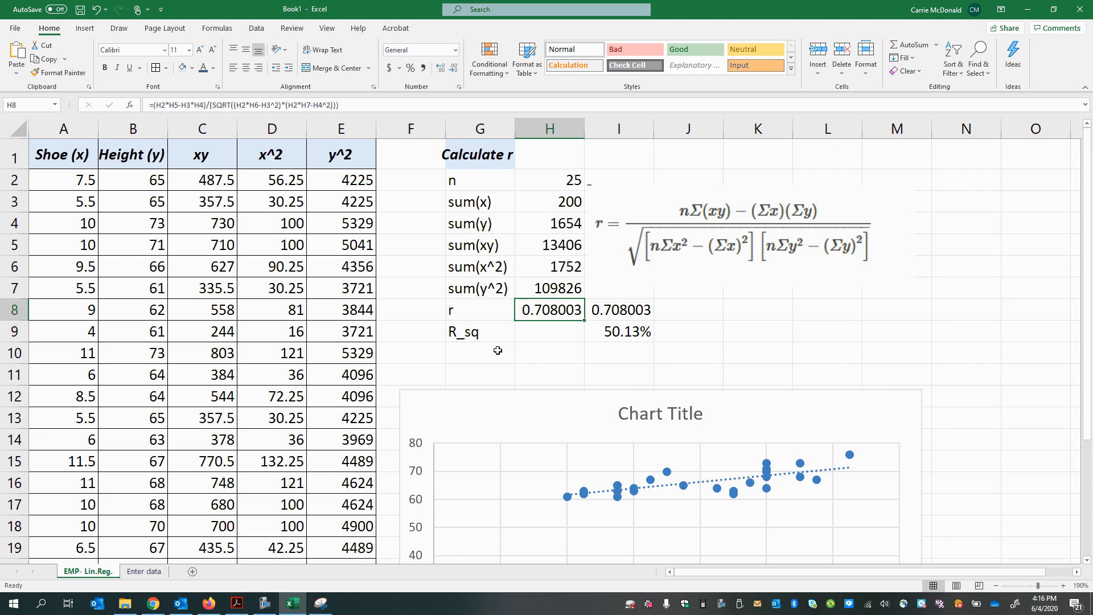
{"action": "left_click", "coordinate": [609, 313]}
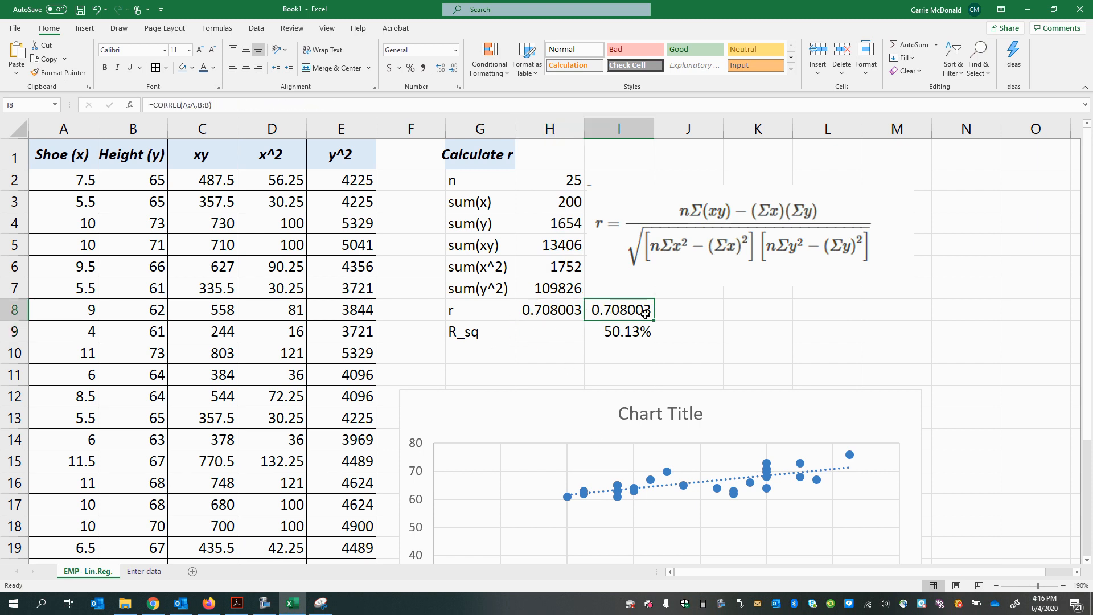
{"action": "left_click_drag", "start_coordinate": [152, 106], "coordinate": [212, 107]}
{"action": "key", "text": "Return"}
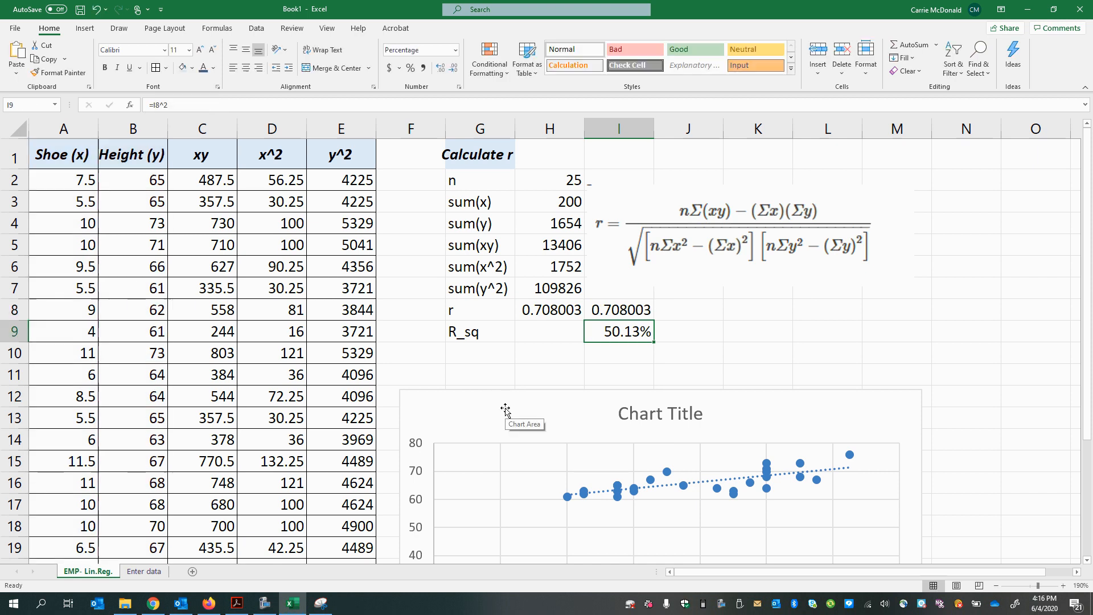
{"action": "left_click", "coordinate": [559, 326]}
{"action": "left_click", "coordinate": [562, 314]}
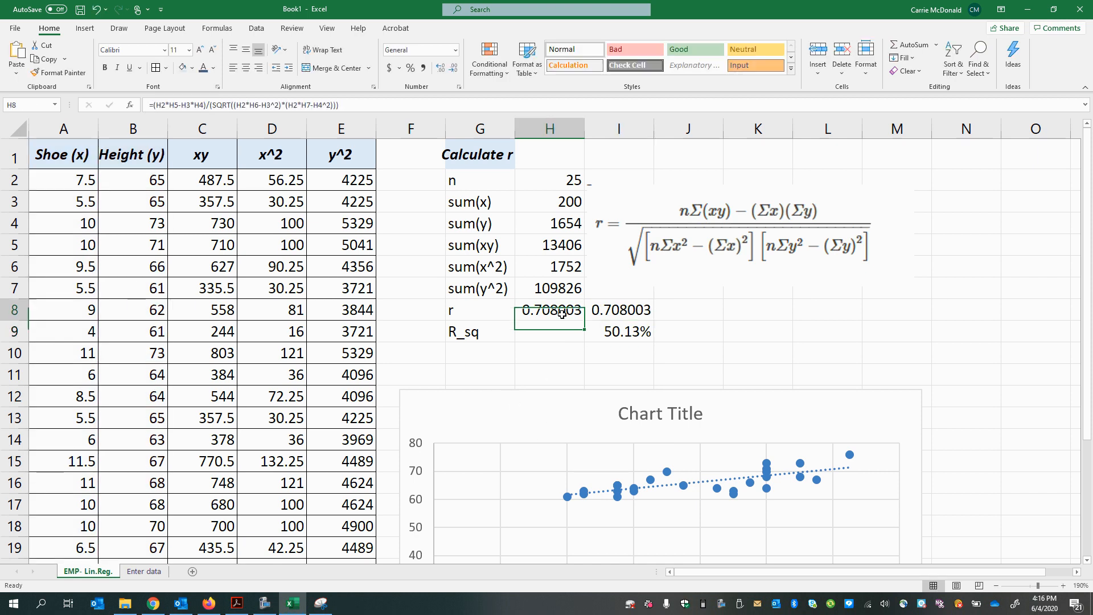
Step: Calculate R_sq in H9 by squaring the hand-calculated r with =H8^2
{"action": "left_click", "coordinate": [562, 336]}
{"action": "type", "text": "="}
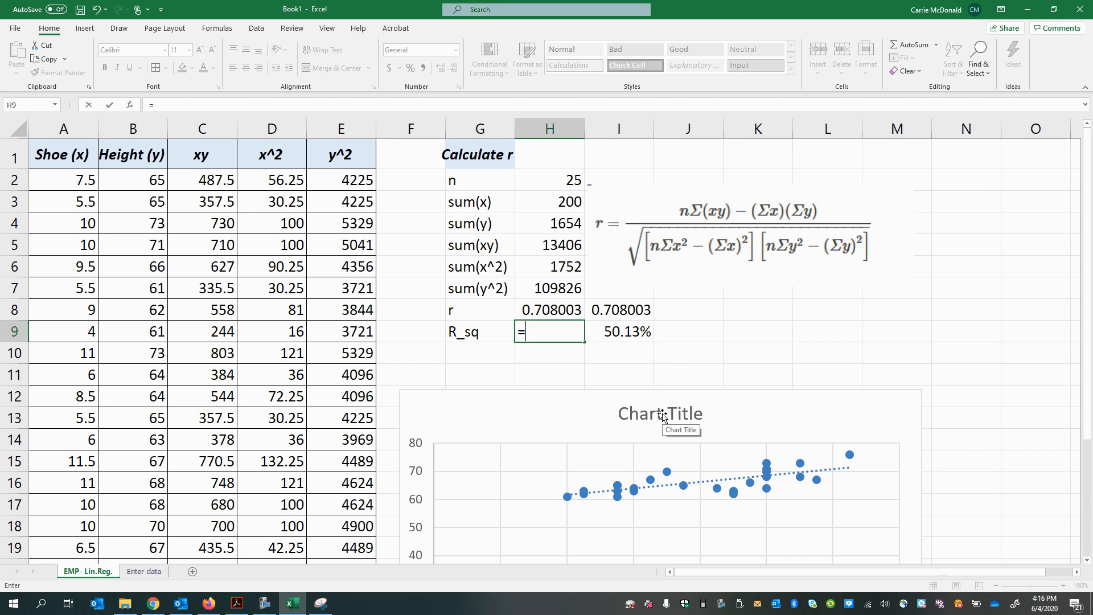
{"action": "left_click", "coordinate": [575, 309]}
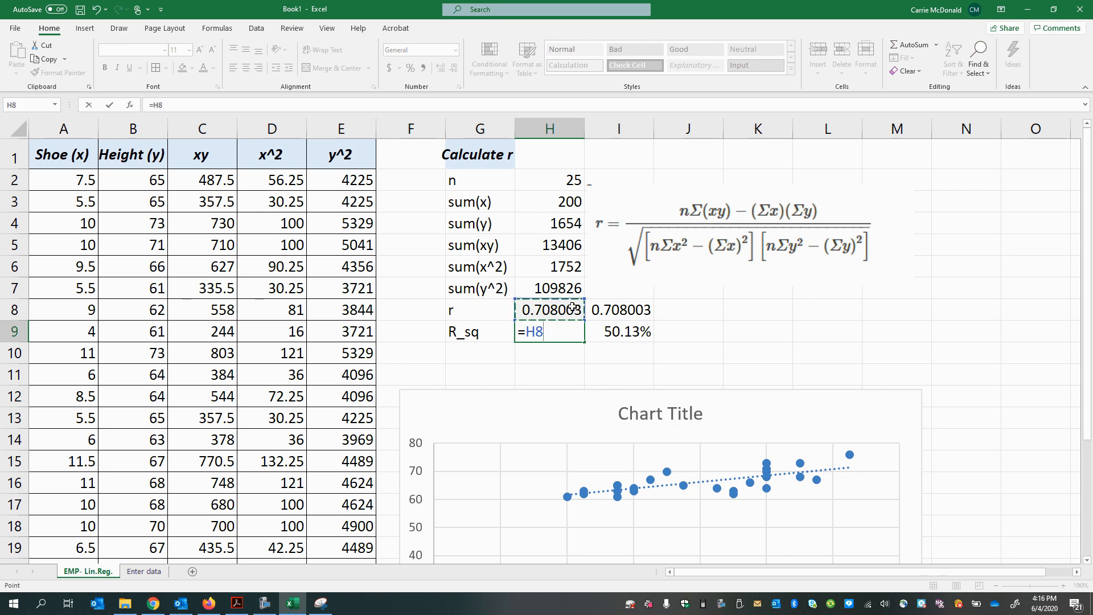
{"action": "type", "text": "^2"}
{"action": "key", "text": "Return"}
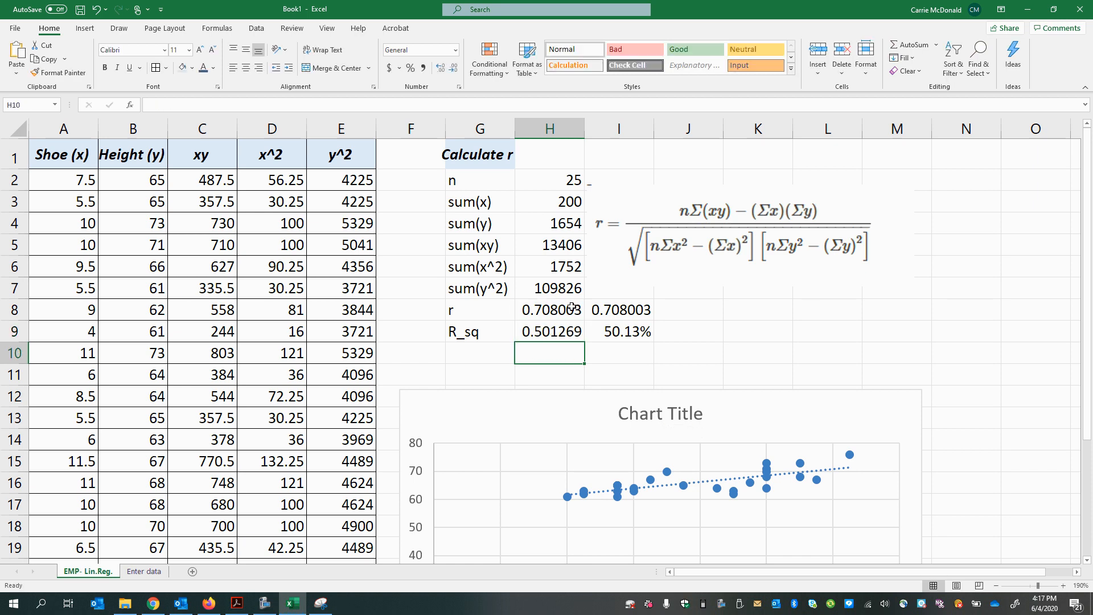
Step: Format the R_sq result in H9 as a percentage with 2 decimal places
{"action": "right_click", "coordinate": [556, 334]}
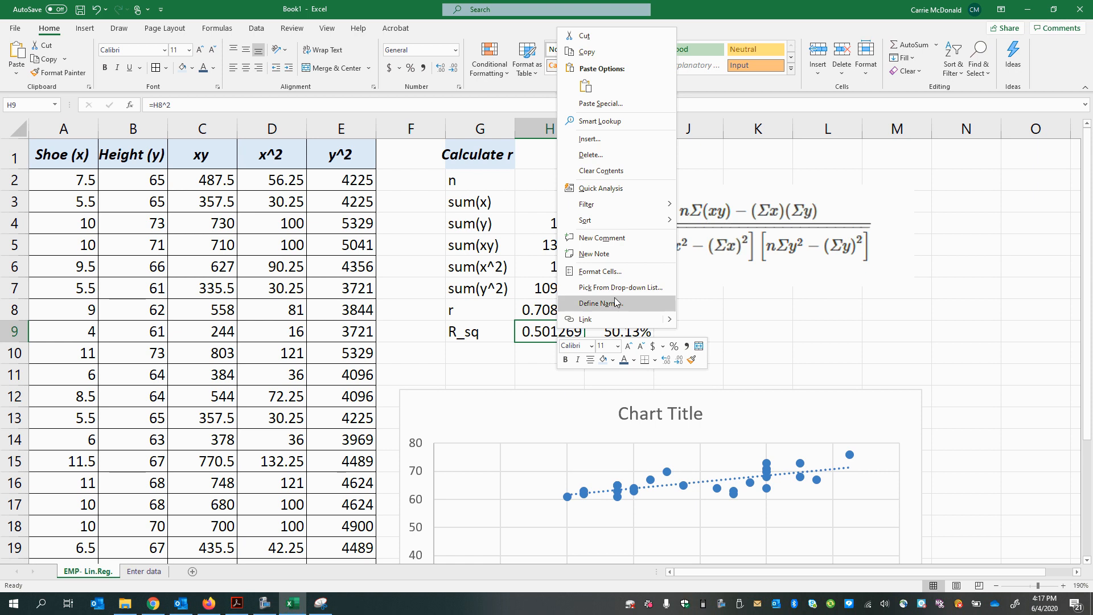
{"action": "left_click", "coordinate": [610, 273]}
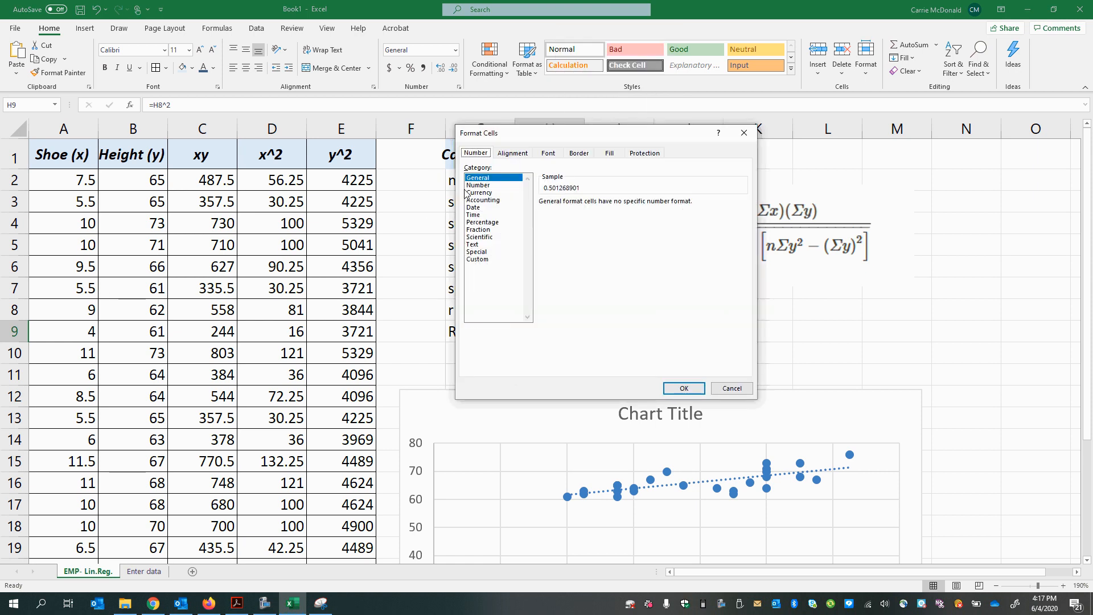
{"action": "left_click", "coordinate": [482, 223]}
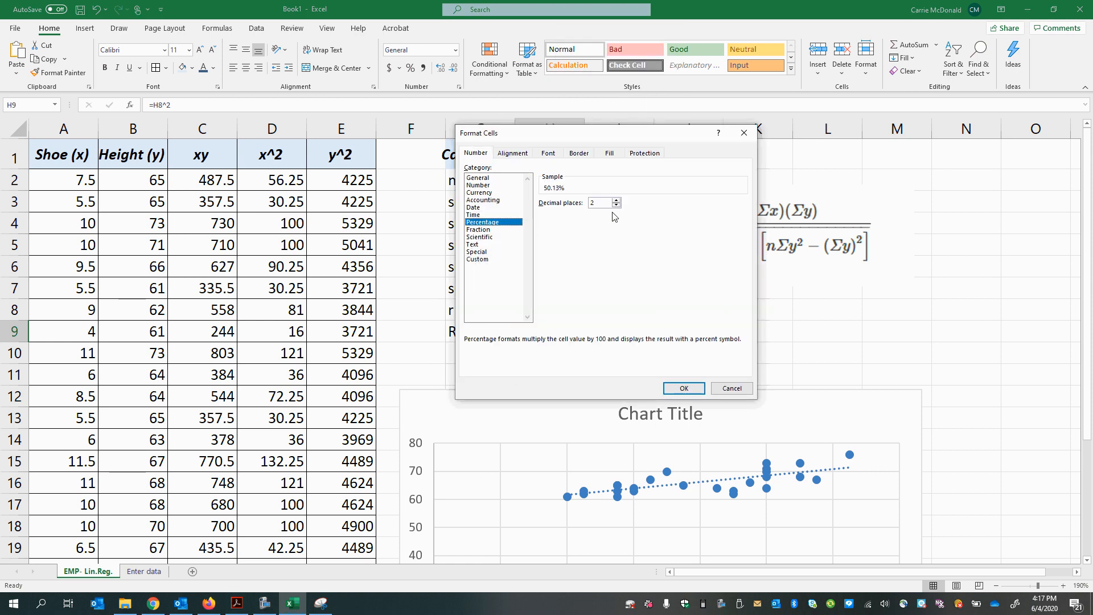
{"action": "left_click", "coordinate": [684, 388]}
{"action": "left_click", "coordinate": [632, 358]}
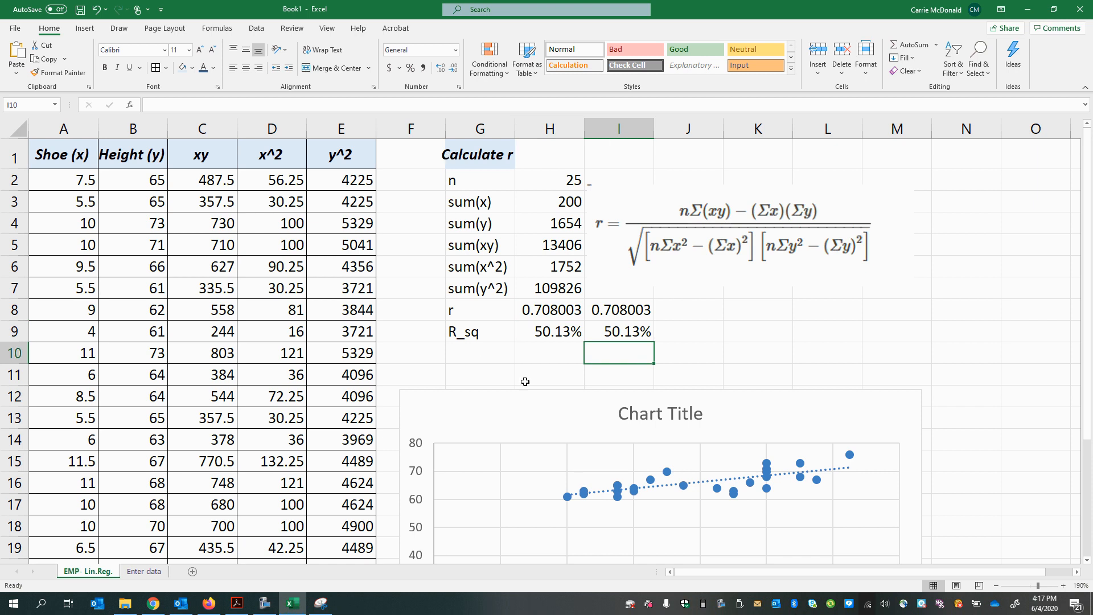
Step: Place the spreadsheet side by side with the EMP Workbook PDF in Adobe Acrobat and enlarge its Calculate r example to 150%
{"action": "left_click_drag", "start_coordinate": [802, 12], "coordinate": [0, 102]}
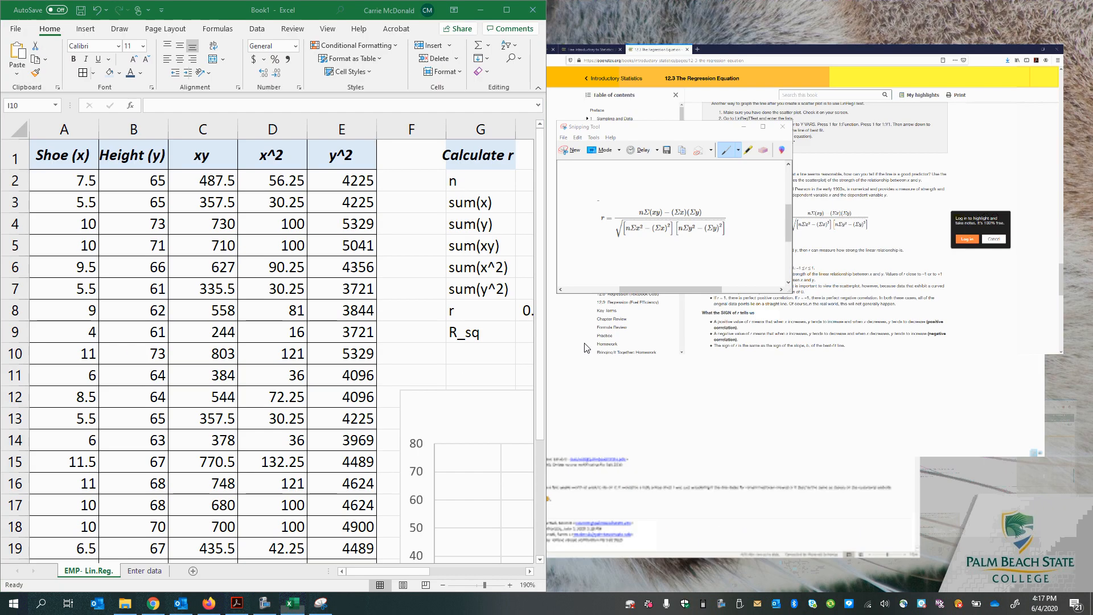
{"action": "left_click", "coordinate": [690, 364]}
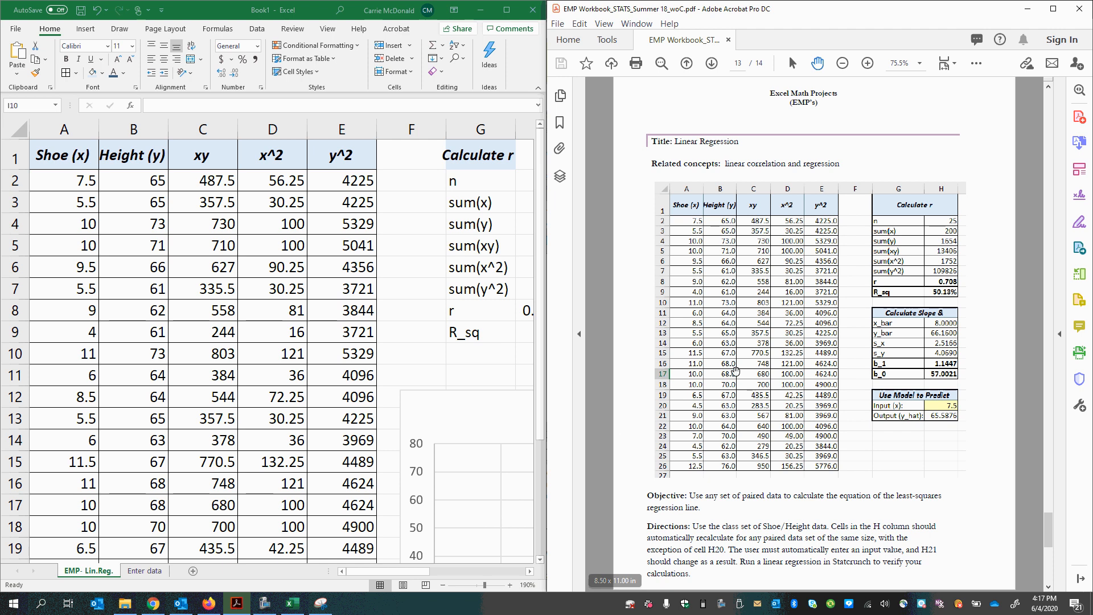
{"action": "scroll", "coordinate": [864, 479], "scroll_direction": "up", "scroll_amount": 4}
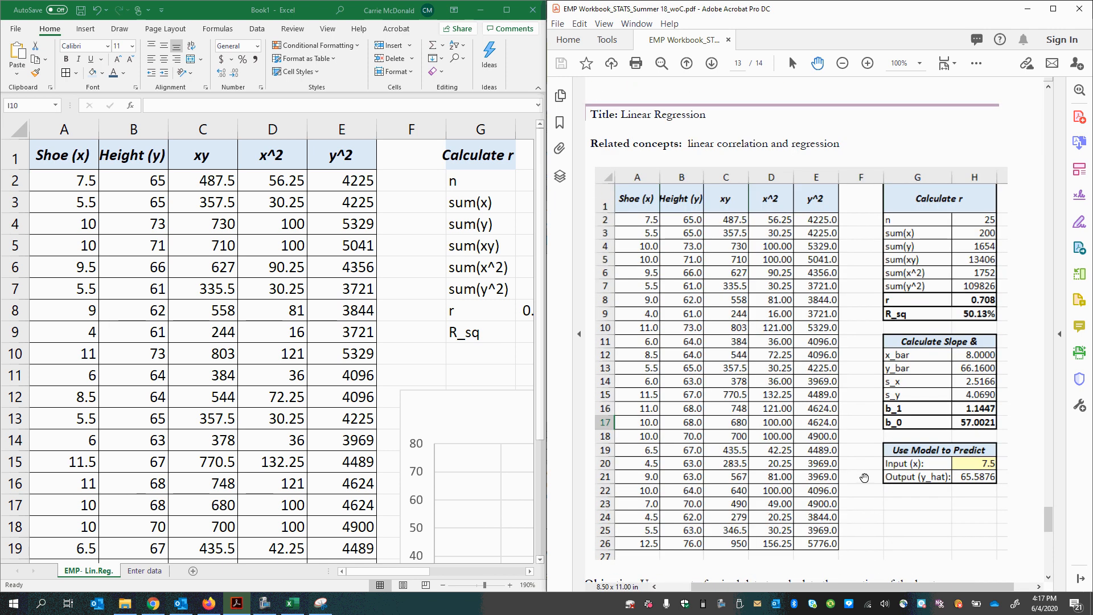
{"action": "left_click_drag", "start_coordinate": [876, 586], "coordinate": [939, 587]}
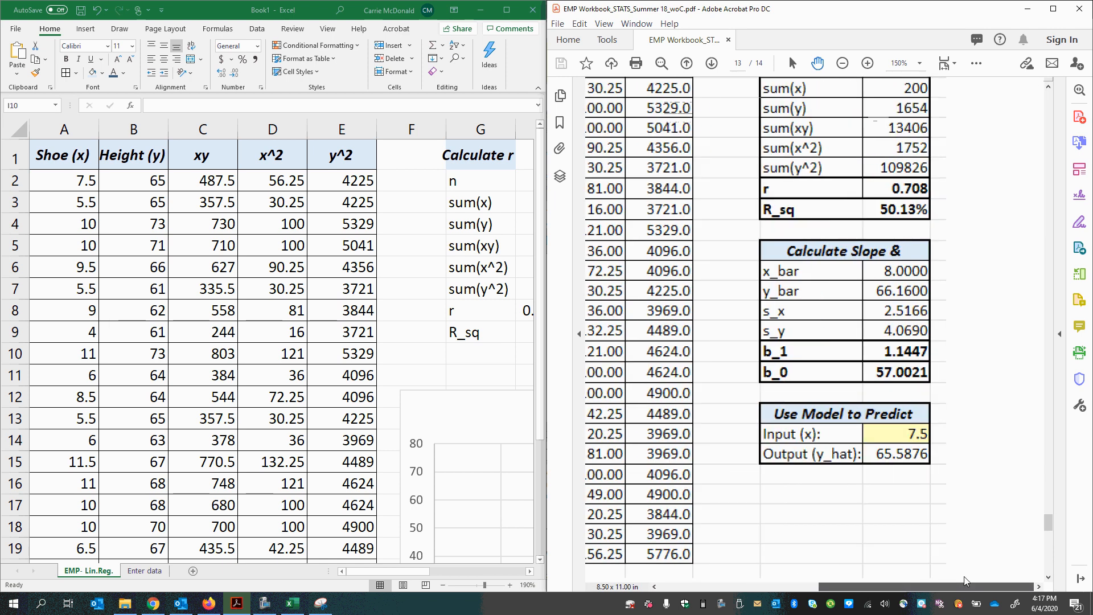
{"action": "scroll", "coordinate": [822, 502], "scroll_direction": "up", "scroll_amount": 3}
{"action": "left_click_drag", "start_coordinate": [804, 171], "coordinate": [768, 186]}
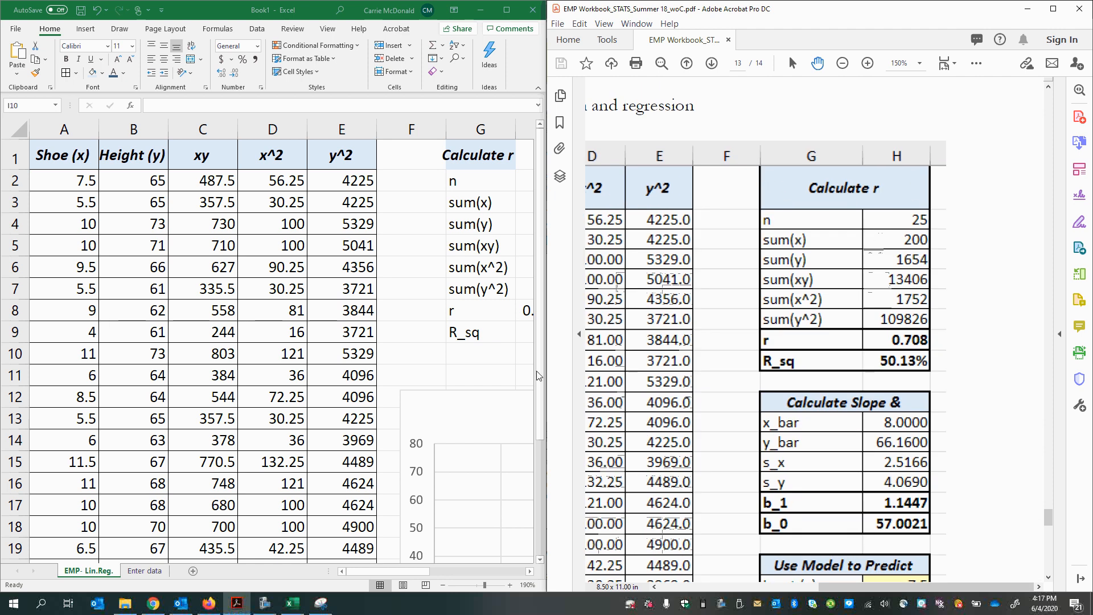
Step: Merge cells G1:H1 in the Excel sheet and center the "Calculate r" heading horizontally and vertically
{"action": "left_click", "coordinate": [420, 572]}
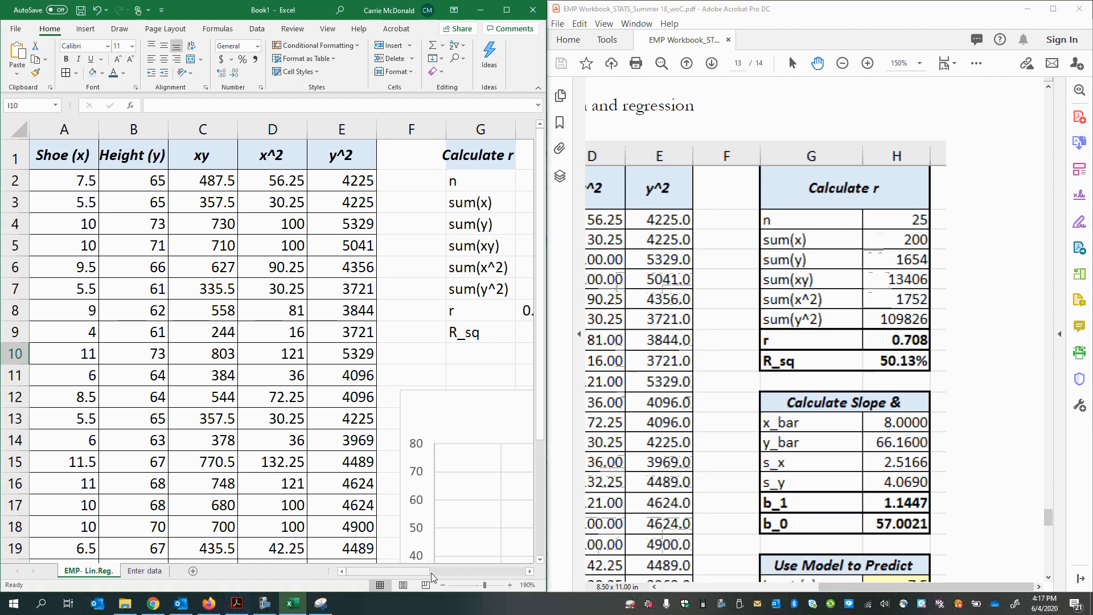
{"action": "left_click_drag", "start_coordinate": [420, 572], "coordinate": [456, 572]}
{"action": "left_click", "coordinate": [299, 156]}
{"action": "left_click_drag", "start_coordinate": [299, 156], "coordinate": [337, 155]}
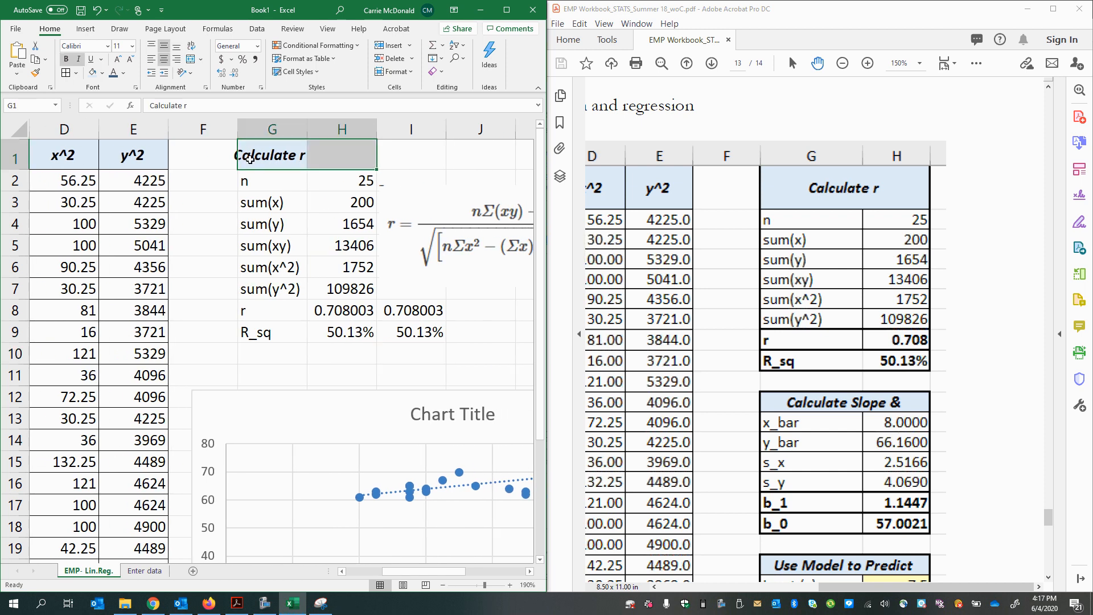
{"action": "right_click", "coordinate": [271, 155]}
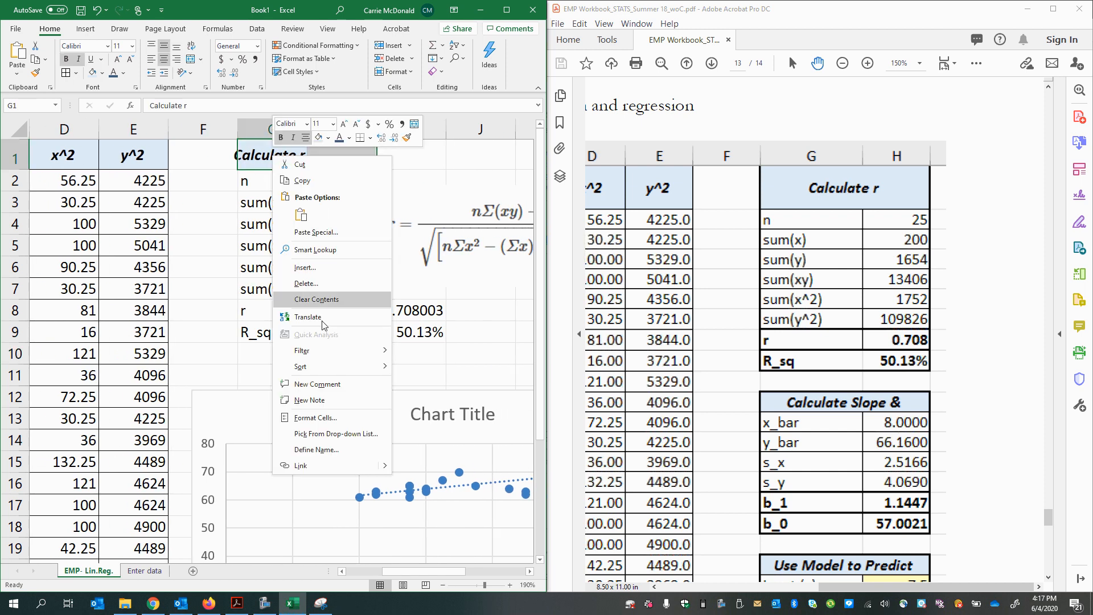
{"action": "left_click", "coordinate": [331, 420]}
{"action": "left_click", "coordinate": [237, 302]}
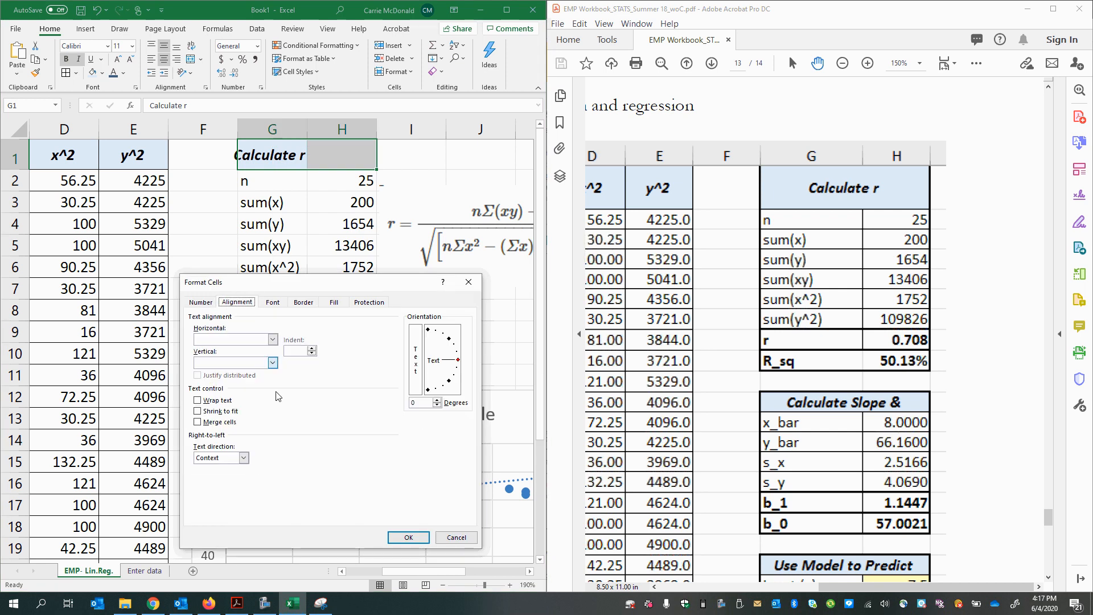
{"action": "left_click", "coordinate": [198, 422]}
{"action": "left_click", "coordinate": [238, 339]}
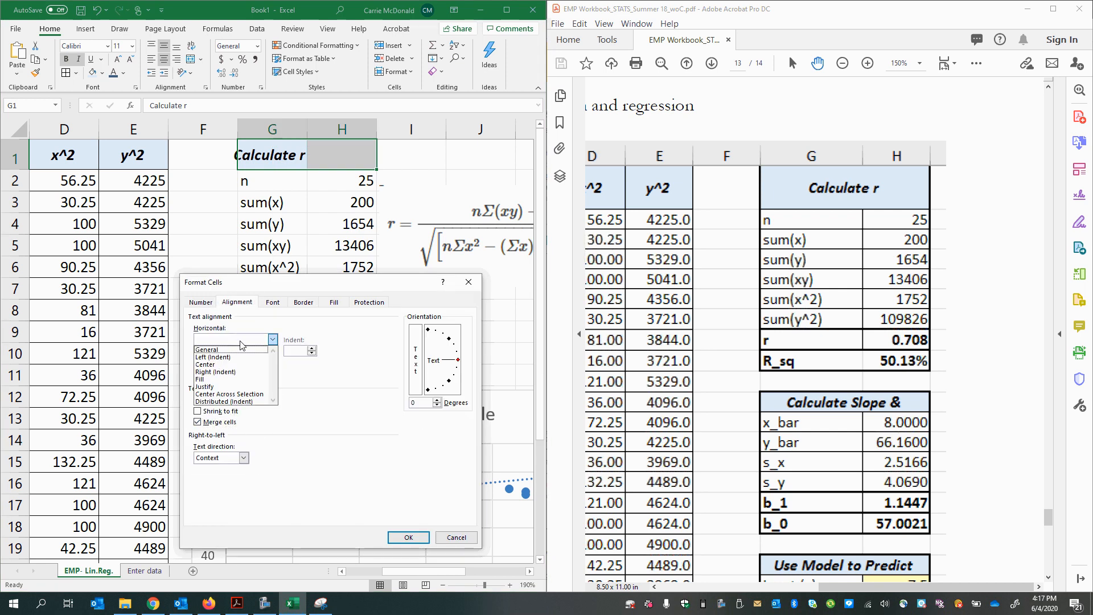
{"action": "left_click", "coordinate": [246, 368]}
{"action": "left_click", "coordinate": [244, 363]}
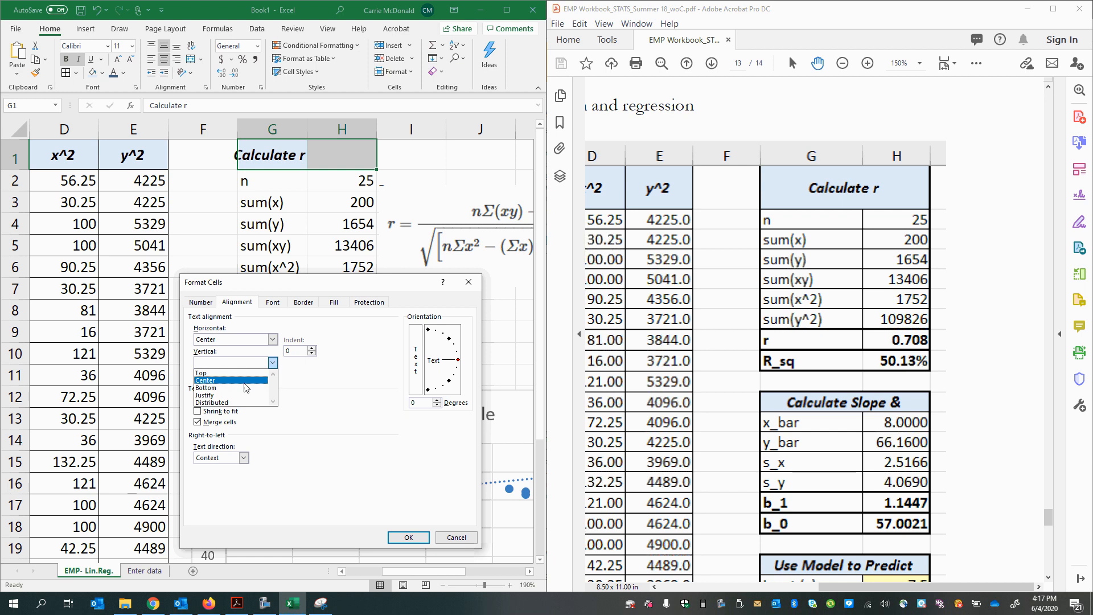
{"action": "left_click", "coordinate": [246, 380]}
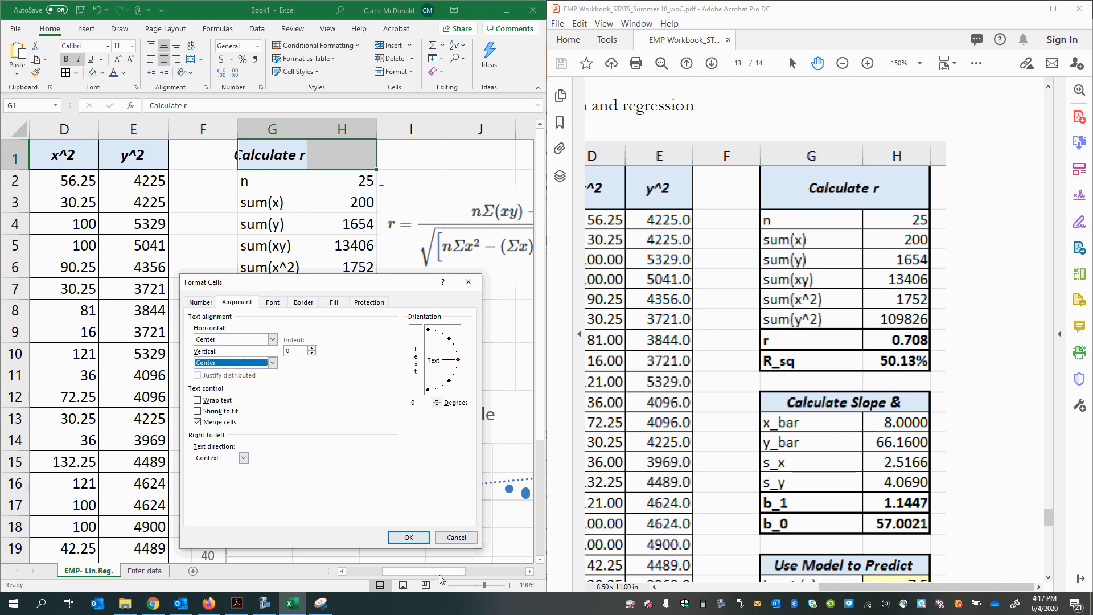
{"action": "left_click", "coordinate": [408, 537]}
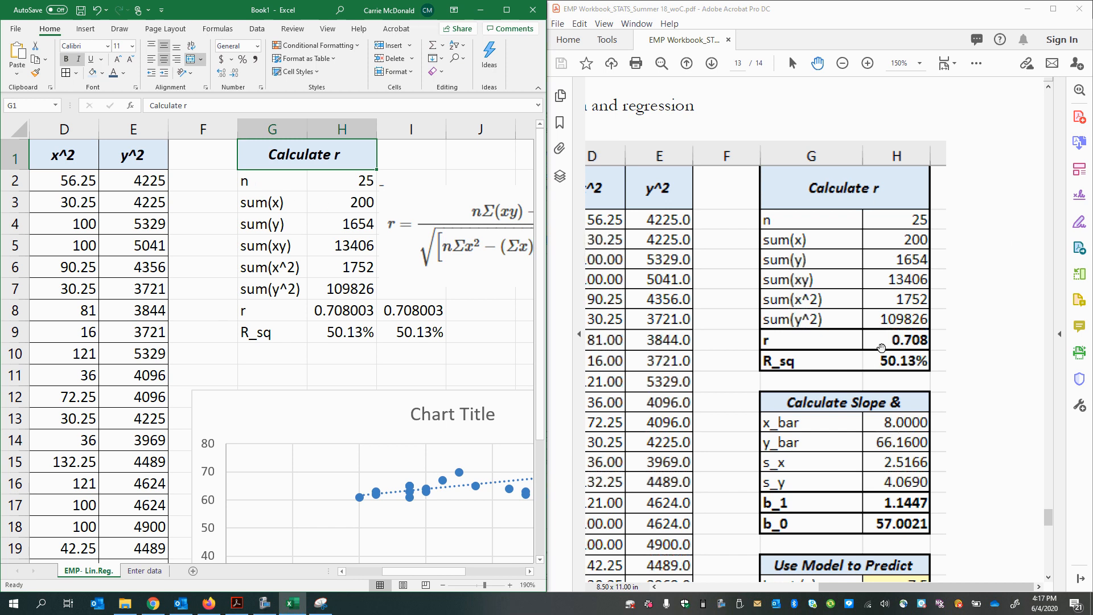
Step: Apply all borders and a thick outside border to the Calculate r table in G1:H9
{"action": "scroll", "coordinate": [861, 377], "scroll_direction": "up", "scroll_amount": 2}
{"action": "left_click_drag", "start_coordinate": [272, 162], "coordinate": [280, 328]}
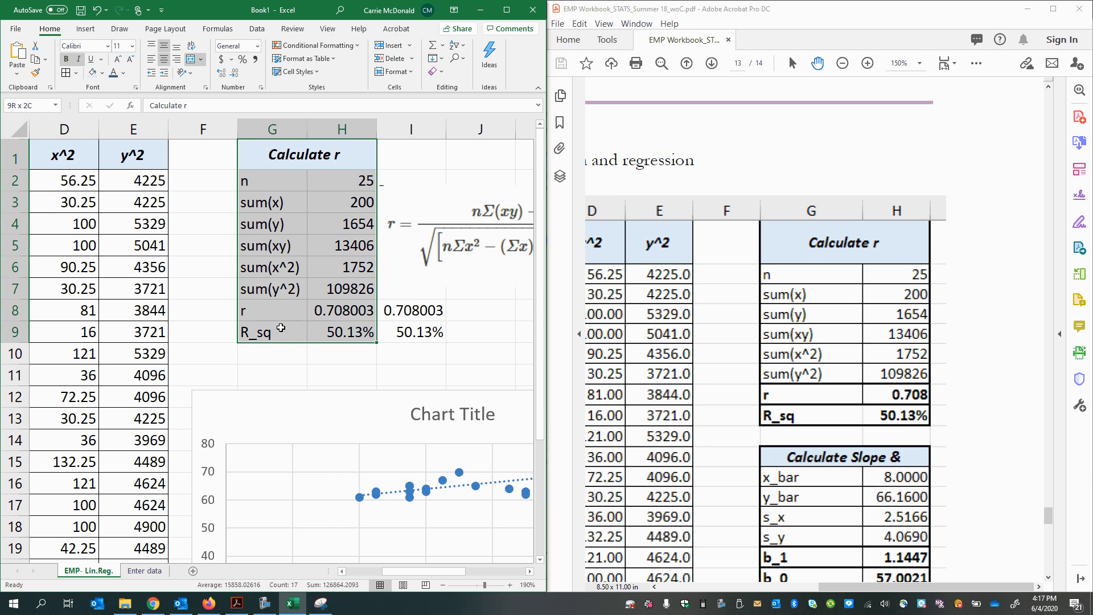
{"action": "left_click", "coordinate": [66, 72]}
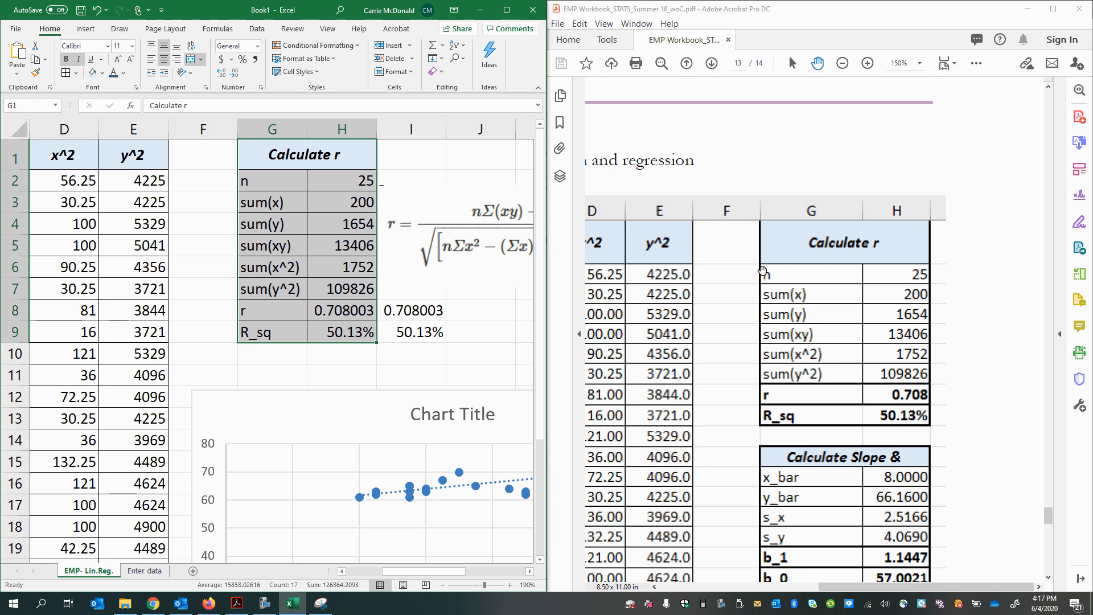
{"action": "left_click", "coordinate": [76, 73]}
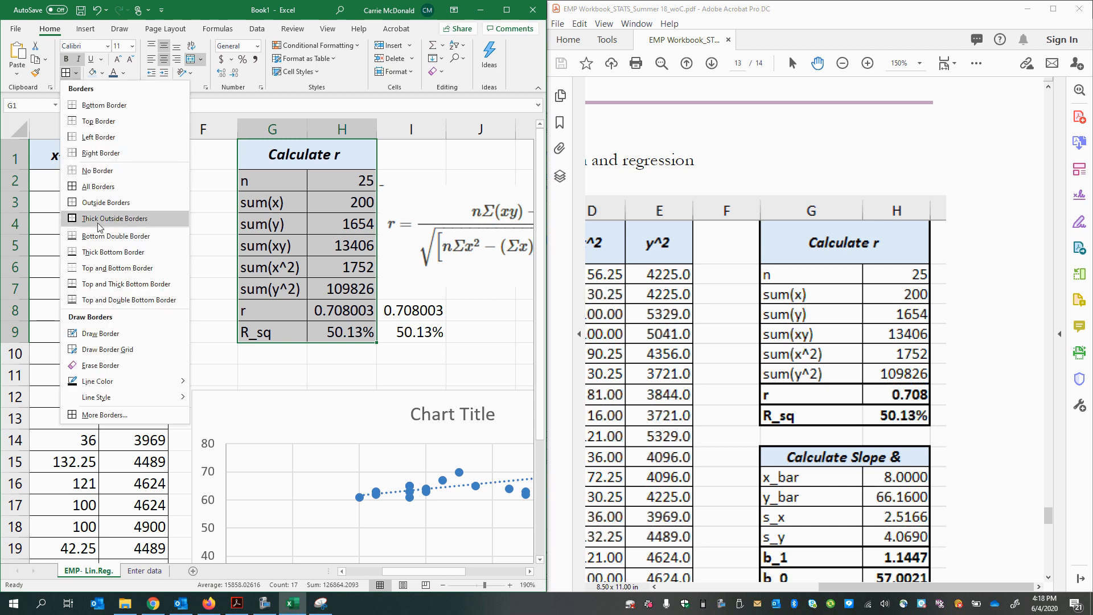
{"action": "left_click", "coordinate": [133, 222]}
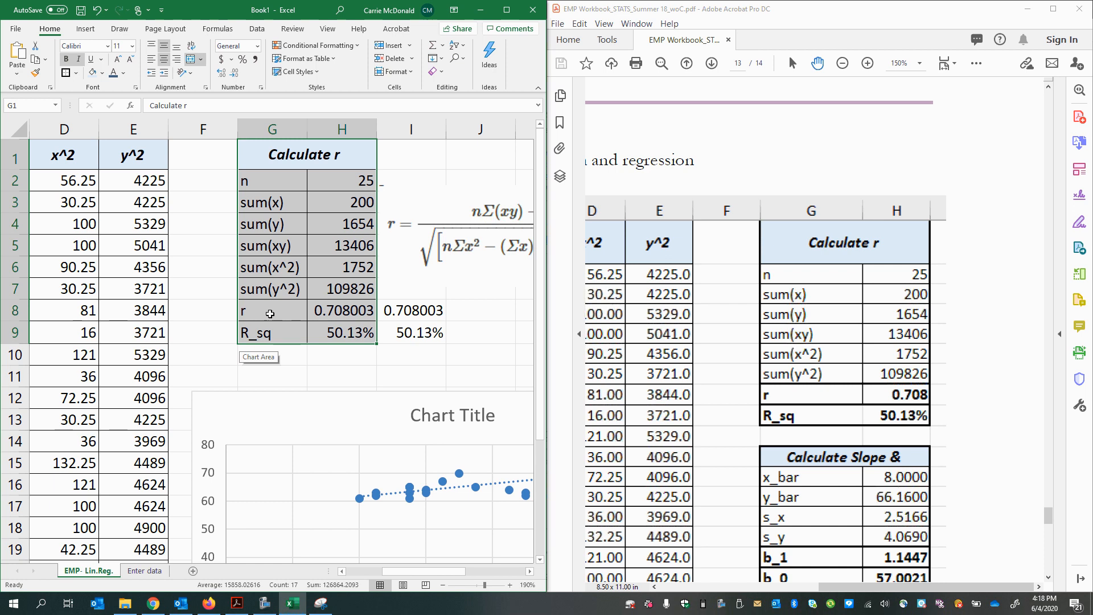
Step: Add thick outside borders around the r row G8:H8 and the R_sq row G9:H9
{"action": "left_click", "coordinate": [277, 312]}
{"action": "mouse_move", "coordinate": [328, 317]}
{"action": "left_mouse_down"}
{"action": "mouse_move", "coordinate": [336, 334]}
{"action": "mouse_move", "coordinate": [333, 313]}
{"action": "left_mouse_up"}
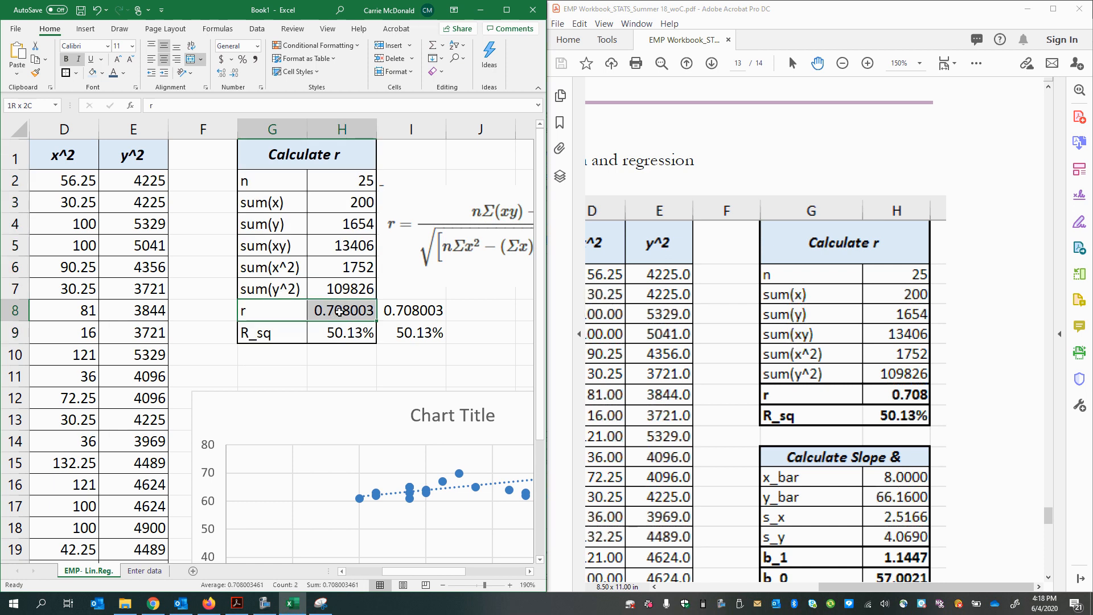
{"action": "left_click", "coordinate": [261, 336]}
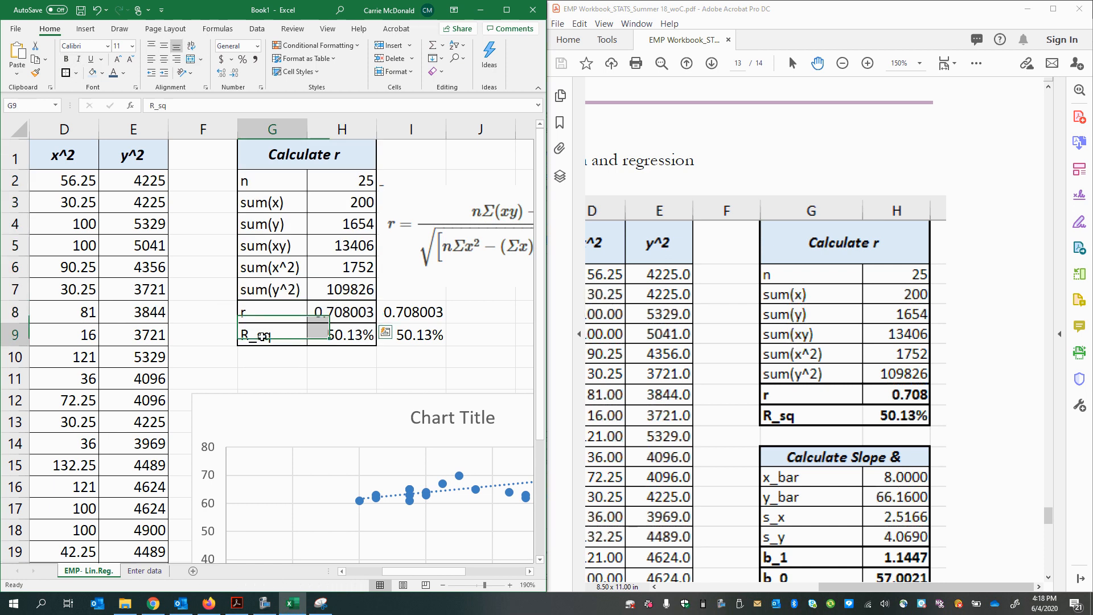
{"action": "left_click_drag", "start_coordinate": [261, 336], "coordinate": [342, 336]}
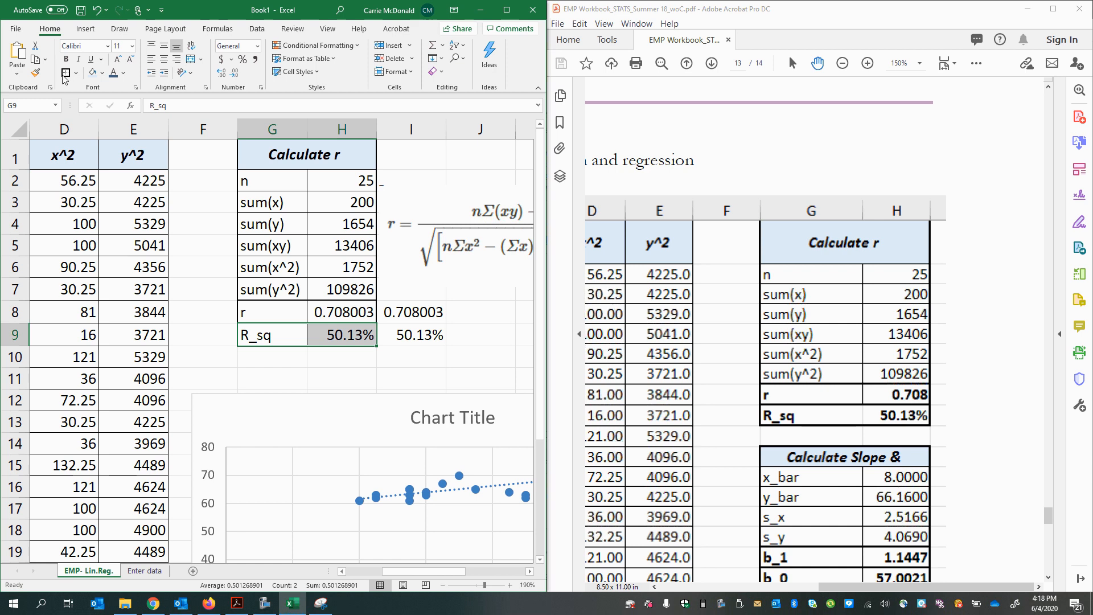
Step: Compare the table with the PDF example, examine its borders in the print preview, and return to the sheet
{"action": "left_click", "coordinate": [818, 416]}
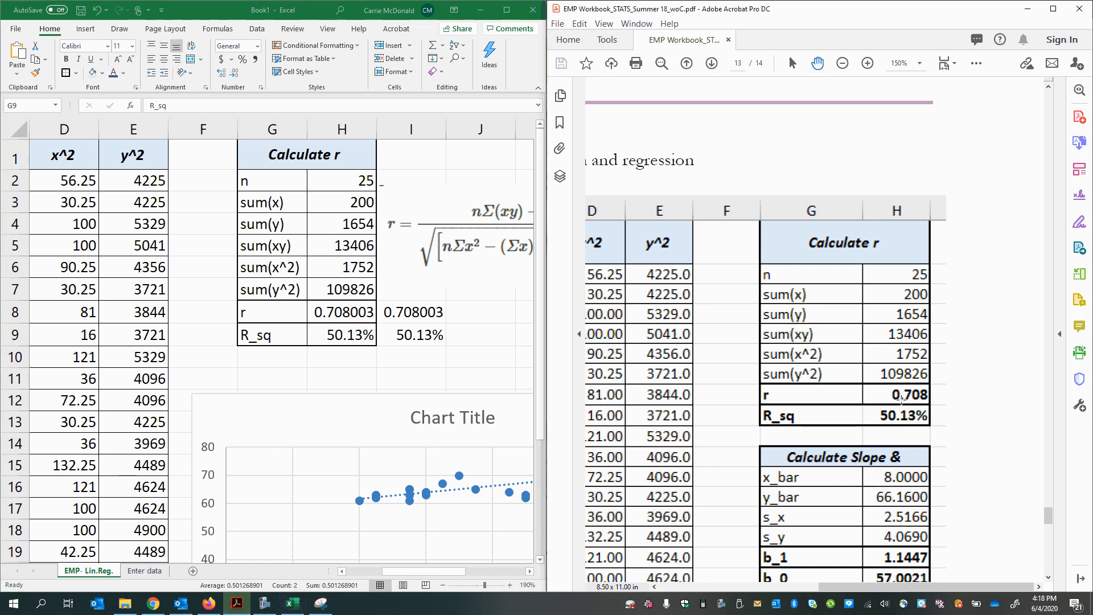
{"action": "left_click", "coordinate": [779, 516]}
{"action": "left_click", "coordinate": [308, 381]}
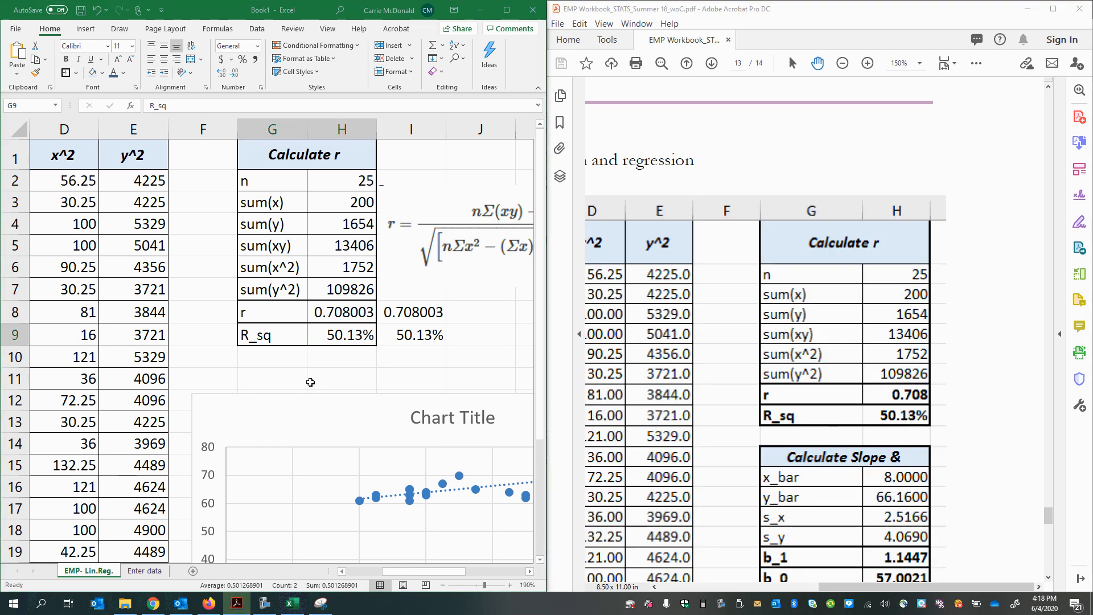
{"action": "left_click", "coordinate": [16, 29]}
{"action": "left_click", "coordinate": [22, 241]}
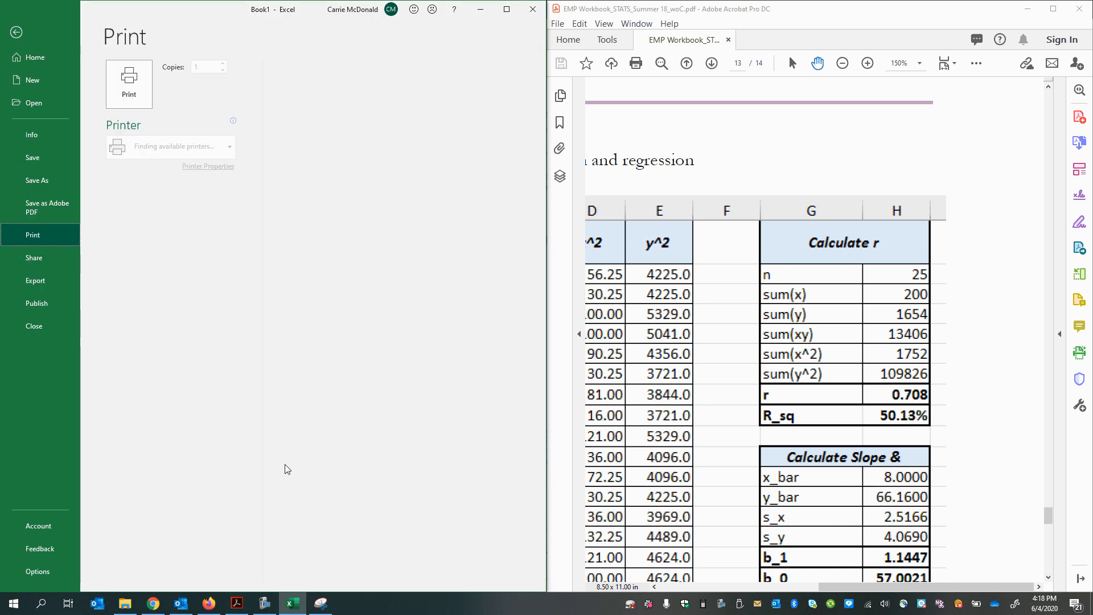
{"action": "left_click", "coordinate": [396, 439]}
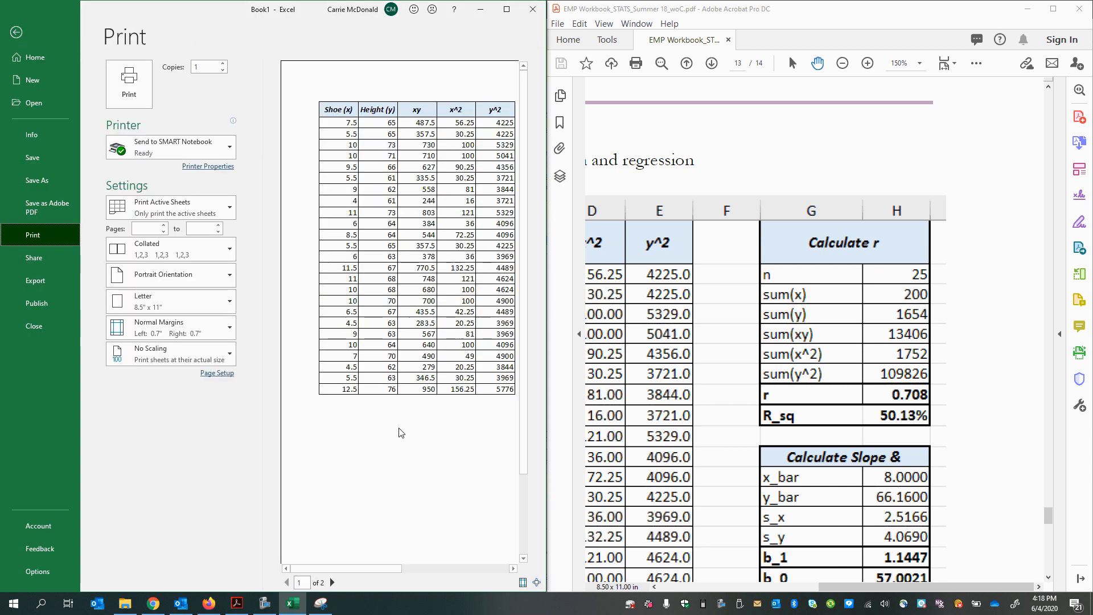
{"action": "left_click_drag", "start_coordinate": [349, 568], "coordinate": [461, 569]}
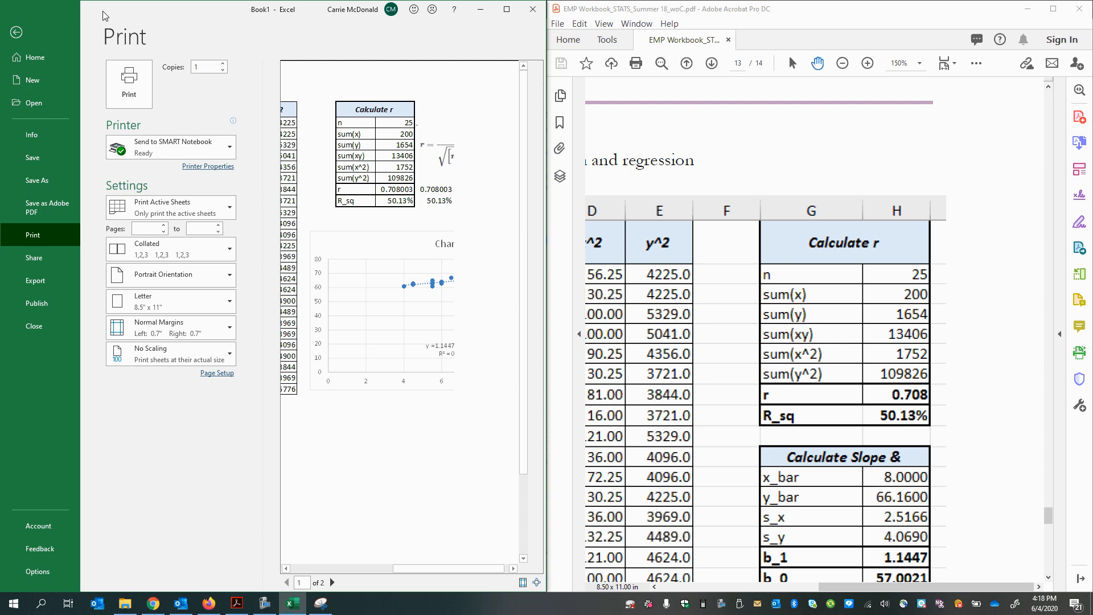
{"action": "left_click", "coordinate": [16, 32]}
Step: Zoom the sheet to 160% and the PDF to 100%, bringing all three example calculation tables into view
{"action": "scroll", "coordinate": [251, 476], "scroll_direction": "down", "scroll_amount": 2}
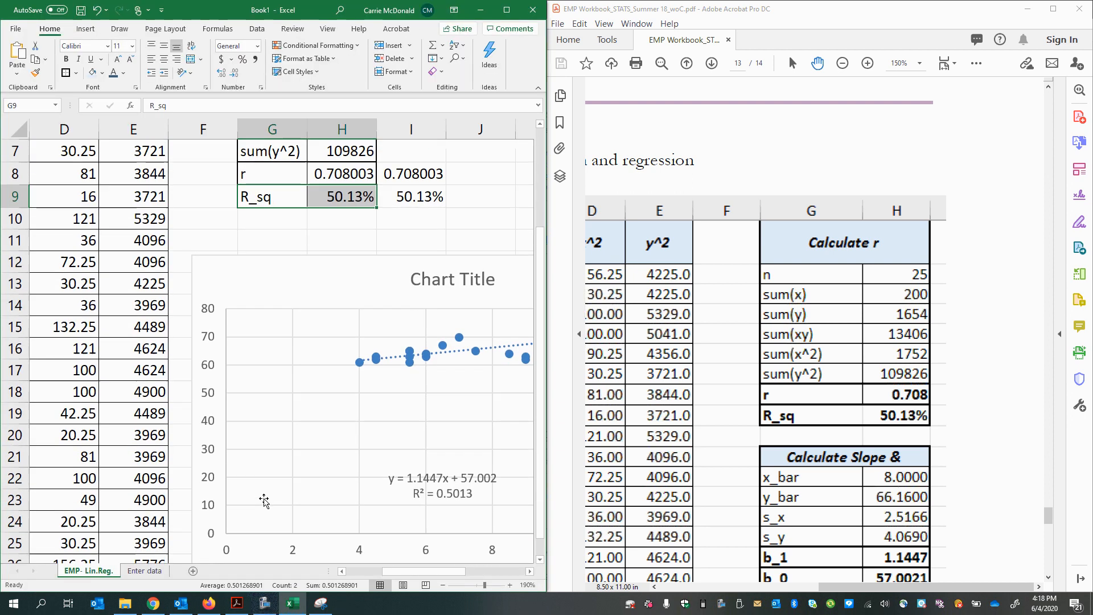
{"action": "scroll", "coordinate": [293, 485], "scroll_direction": "down", "scroll_amount": 1}
{"action": "scroll", "coordinate": [292, 485], "scroll_direction": "down", "scroll_amount": 1}
{"action": "scroll", "coordinate": [673, 459], "scroll_direction": "down", "scroll_amount": 3}
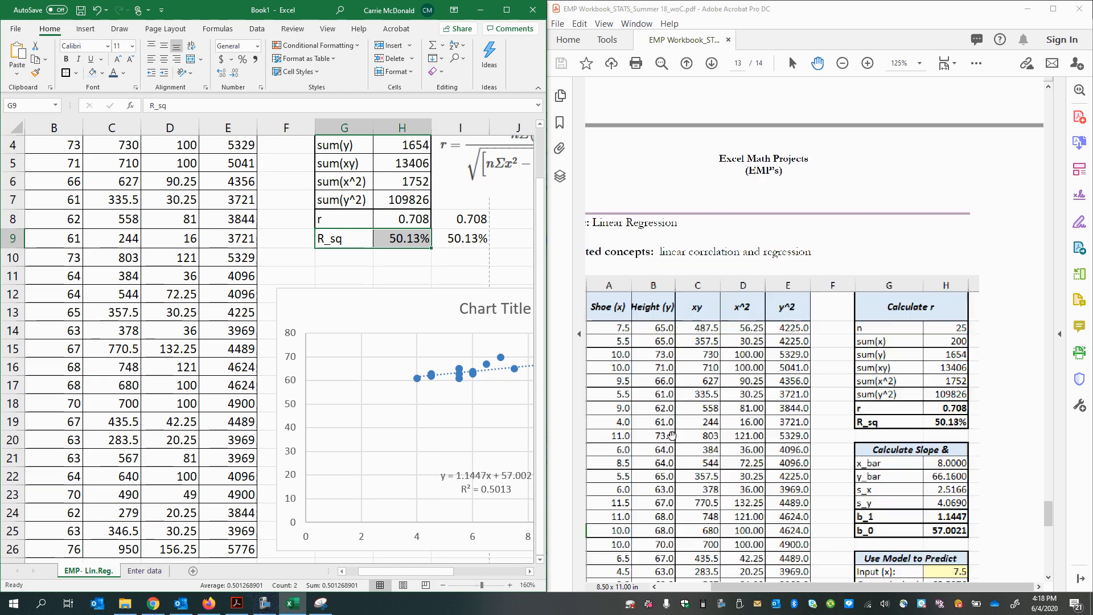
{"action": "scroll", "coordinate": [674, 459], "scroll_direction": "down", "scroll_amount": 4}
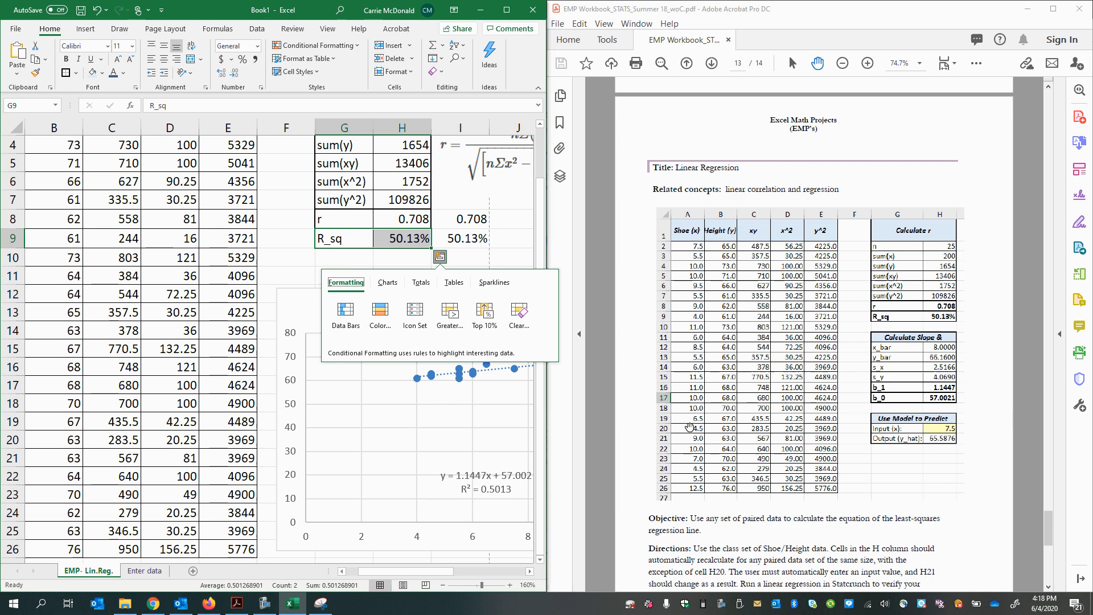
{"action": "scroll", "coordinate": [659, 435], "scroll_direction": "up", "scroll_amount": 1}
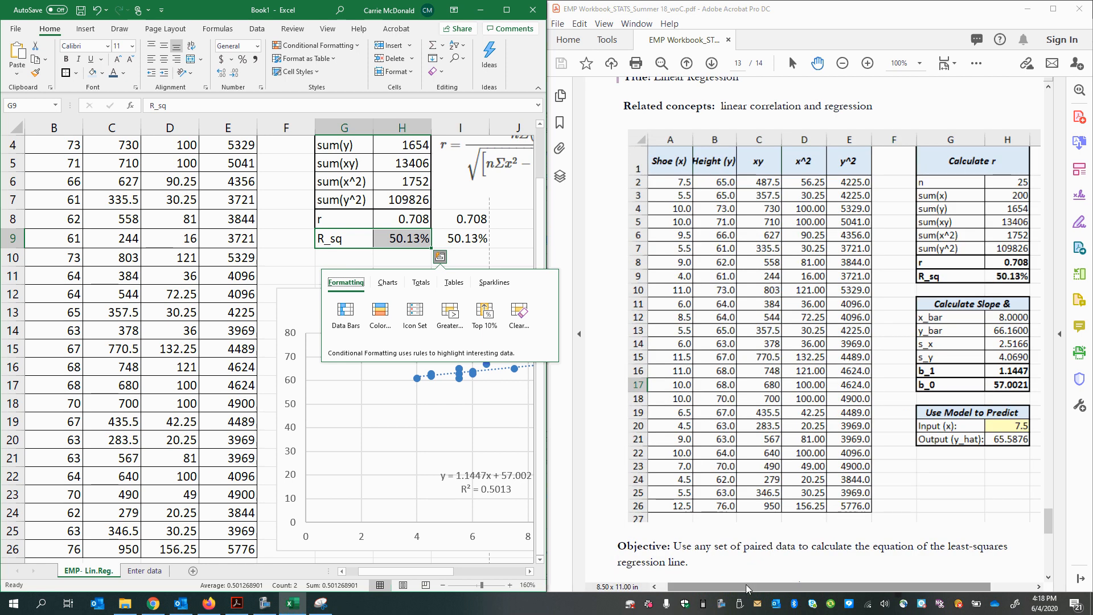
{"action": "left_click_drag", "start_coordinate": [749, 586], "coordinate": [791, 587]}
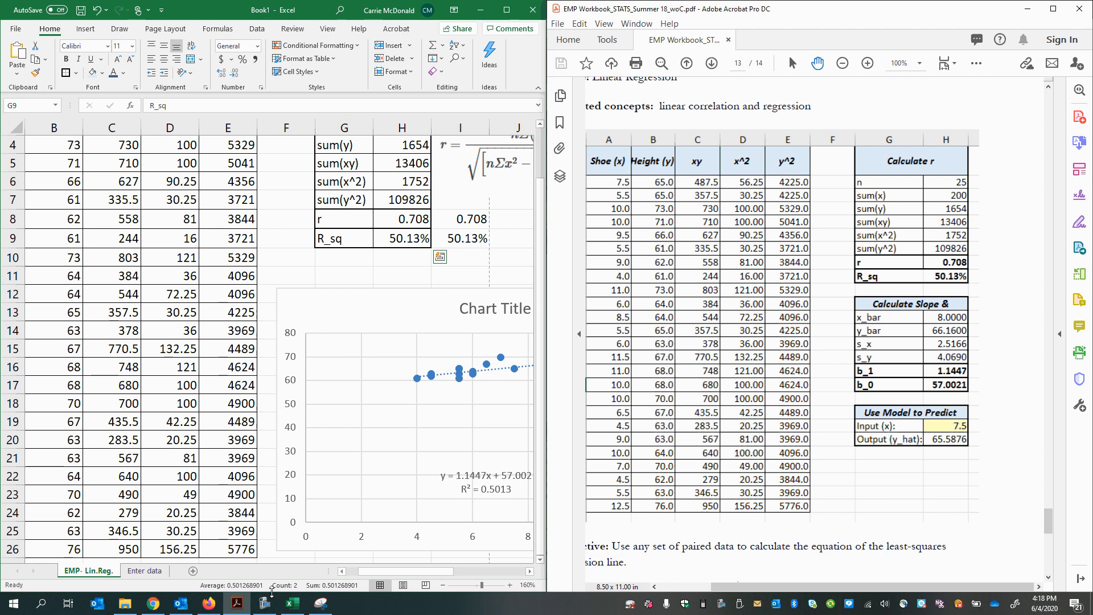
Step: Switch to OpenStax section 12.3 in Firefox, find the best-fit line equation with its a and b formulas, enlarge it to 160% and highlight it
{"action": "left_click", "coordinate": [239, 611]}
{"action": "double_click", "coordinate": [670, 462]}
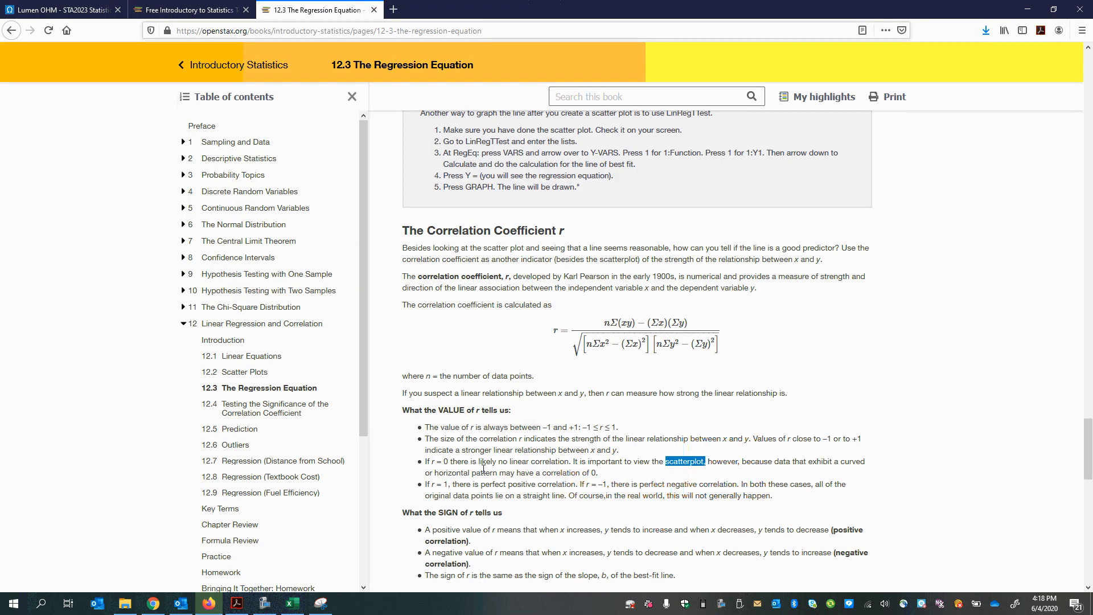
{"action": "scroll", "coordinate": [545, 505], "scroll_direction": "up", "scroll_amount": 1}
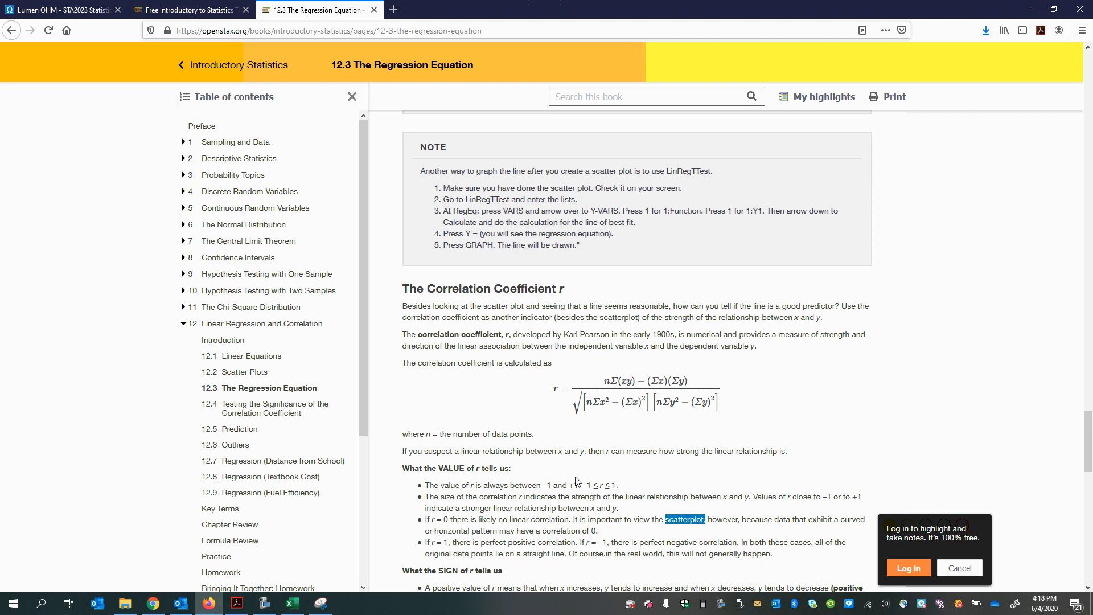
{"action": "scroll", "coordinate": [576, 481], "scroll_direction": "up", "scroll_amount": 10}
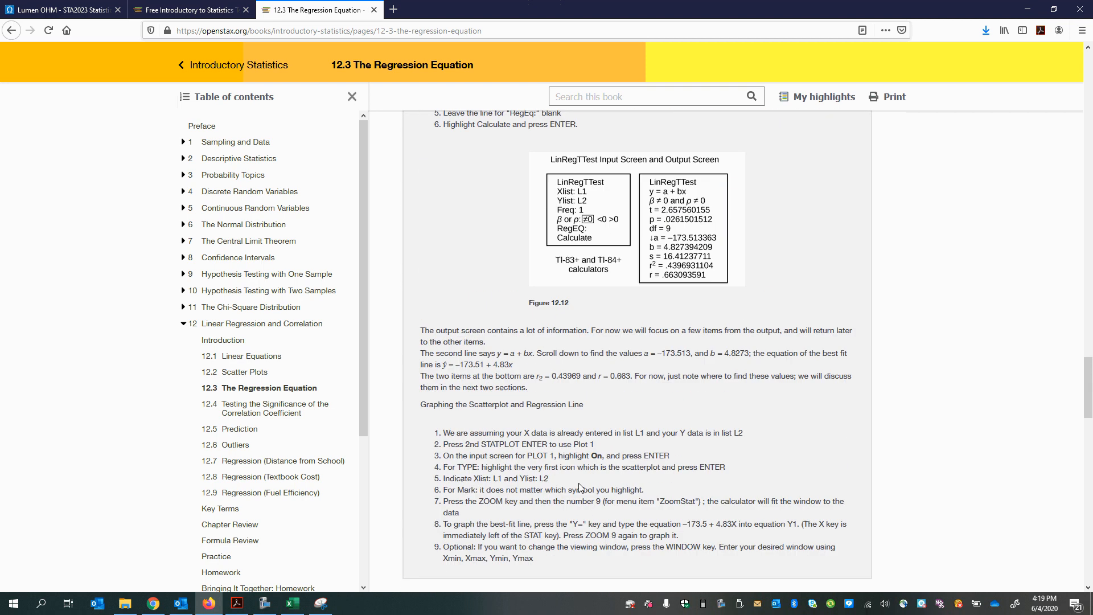
{"action": "scroll", "coordinate": [579, 488], "scroll_direction": "up", "scroll_amount": 15}
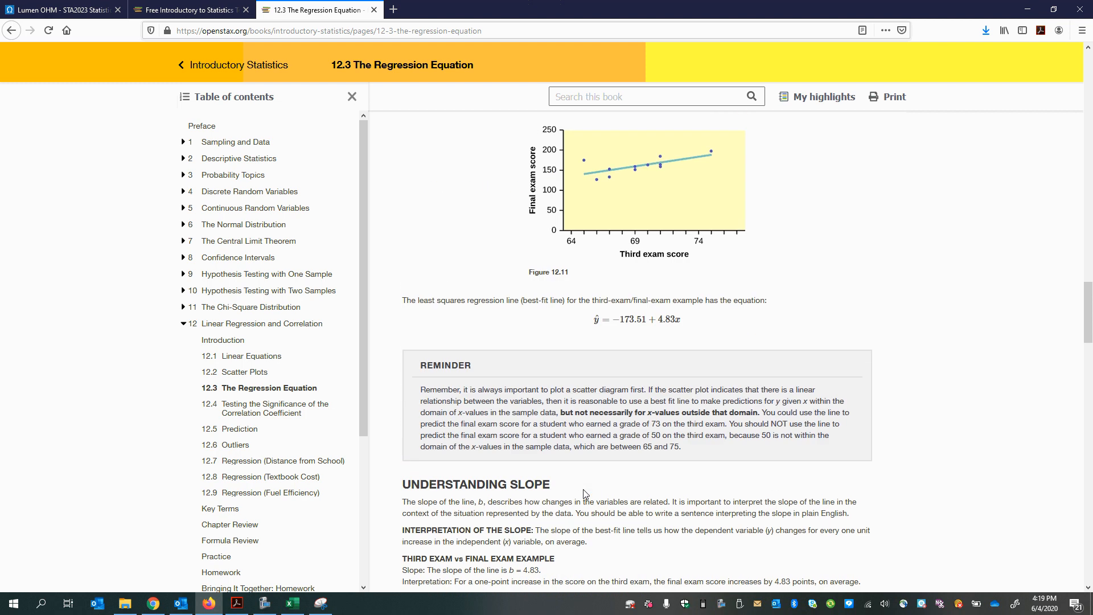
{"action": "scroll", "coordinate": [584, 494], "scroll_direction": "up", "scroll_amount": 12}
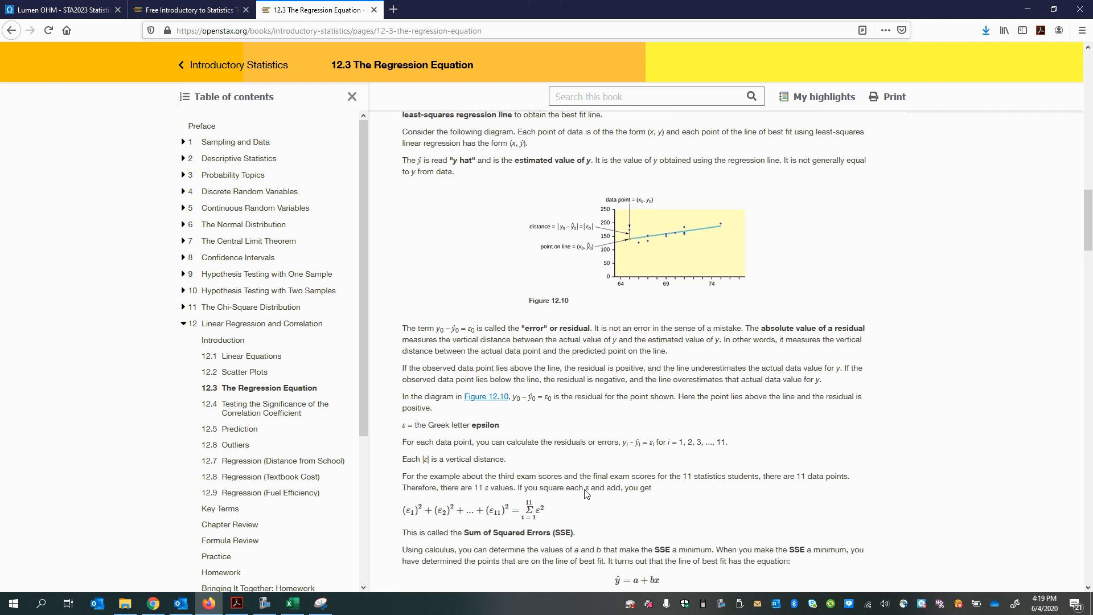
{"action": "scroll", "coordinate": [586, 493], "scroll_direction": "down", "scroll_amount": 5}
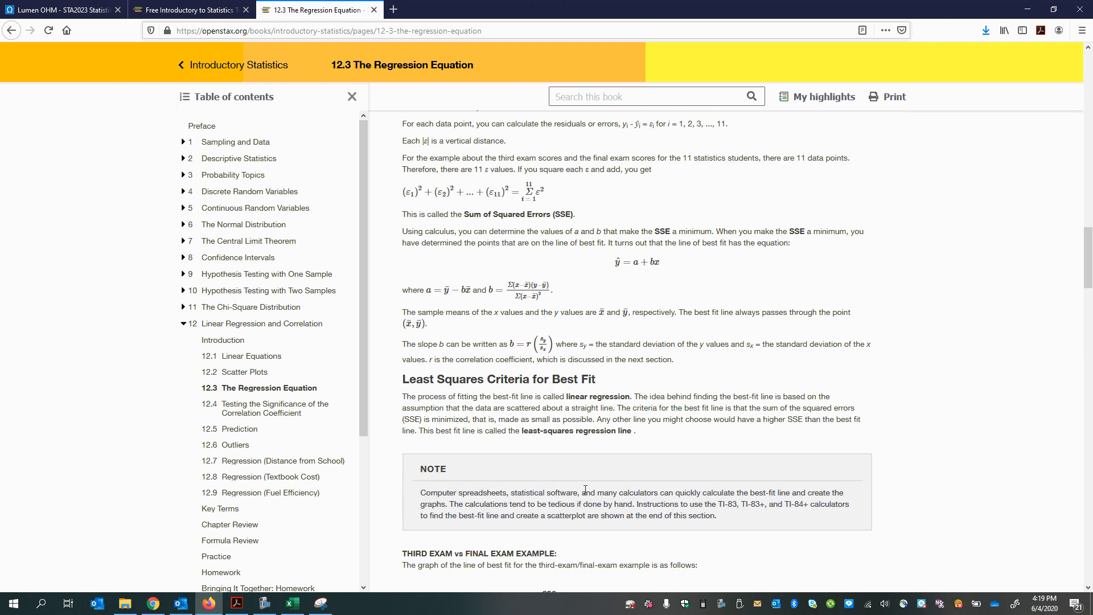
{"action": "scroll", "coordinate": [586, 491], "scroll_direction": "up", "scroll_amount": 1}
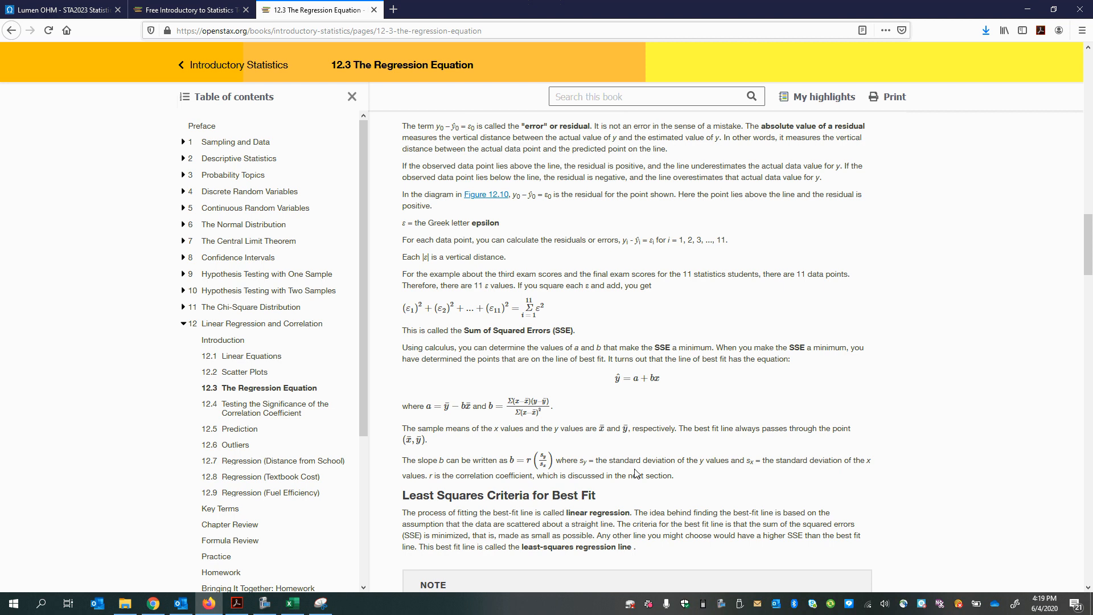
{"action": "scroll", "coordinate": [629, 466], "scroll_direction": "up", "scroll_amount": 3}
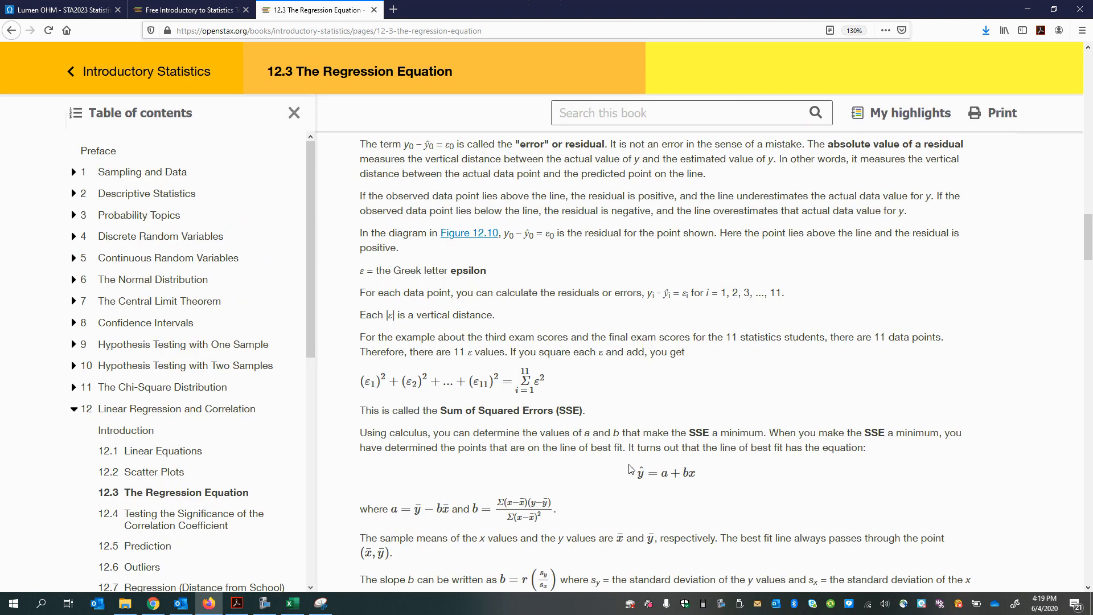
{"action": "scroll", "coordinate": [657, 422], "scroll_direction": "down", "scroll_amount": 5}
{"action": "scroll", "coordinate": [660, 422], "scroll_direction": "up", "scroll_amount": 3}
{"action": "scroll", "coordinate": [659, 422], "scroll_direction": "up", "scroll_amount": 4}
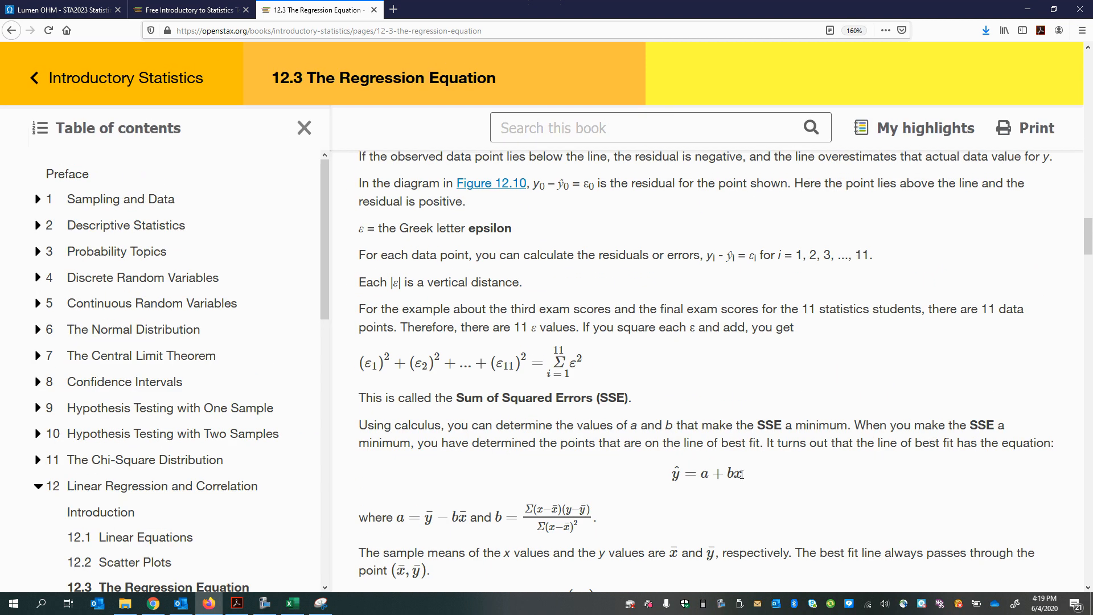
{"action": "left_click_drag", "start_coordinate": [666, 468], "coordinate": [747, 488]}
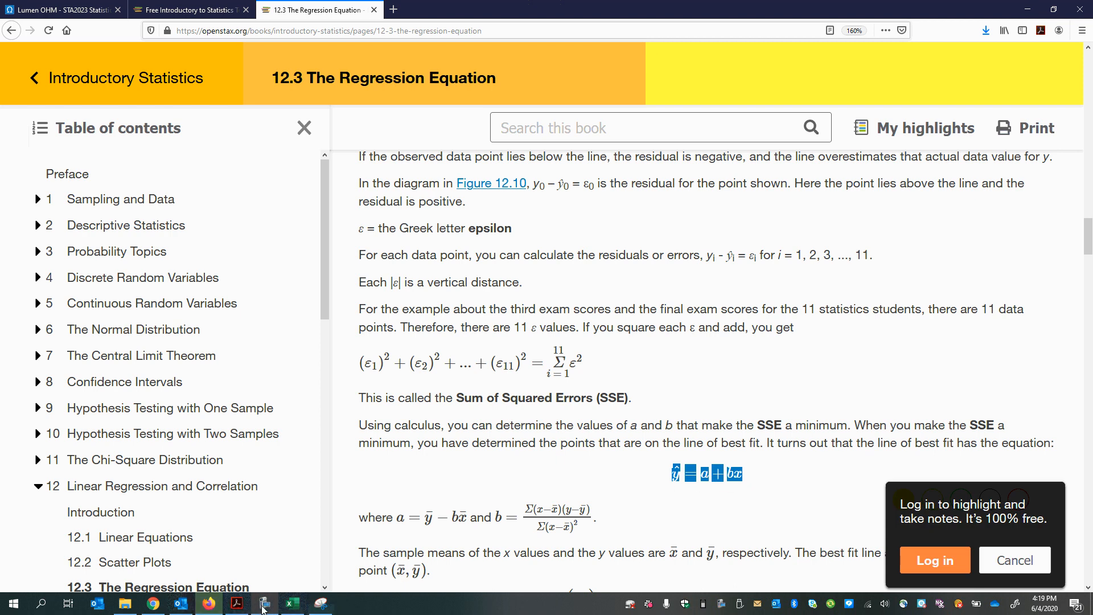
Step: Switch back to Excel and move the trendline equation label into the empty area below the data points near the 40 gridline
{"action": "mouse_move", "coordinate": [274, 611]}
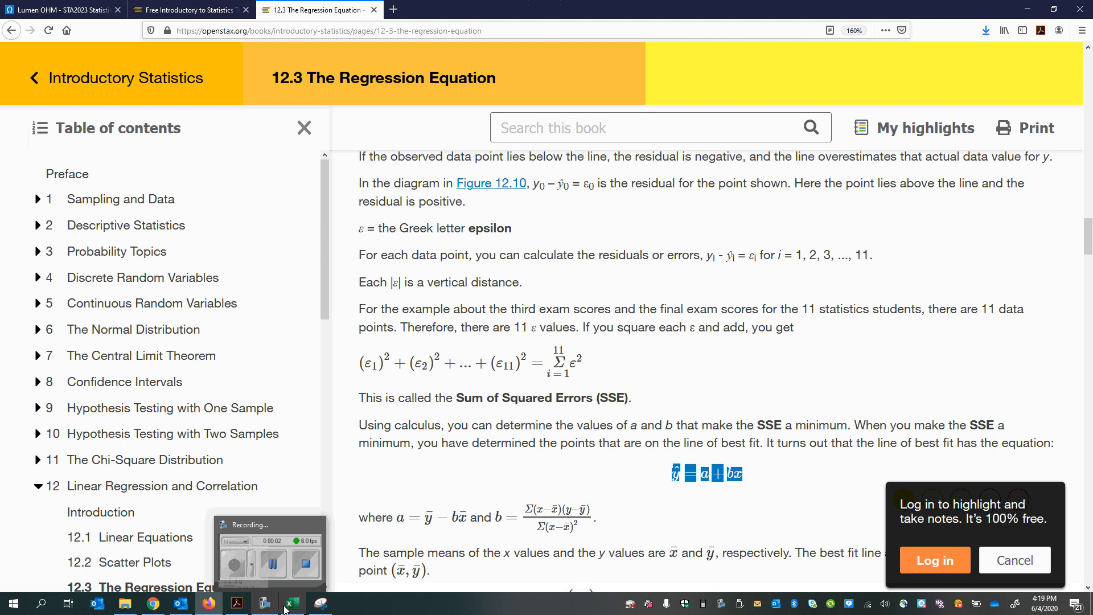
{"action": "left_click", "coordinate": [293, 604]}
{"action": "left_click", "coordinate": [395, 473]}
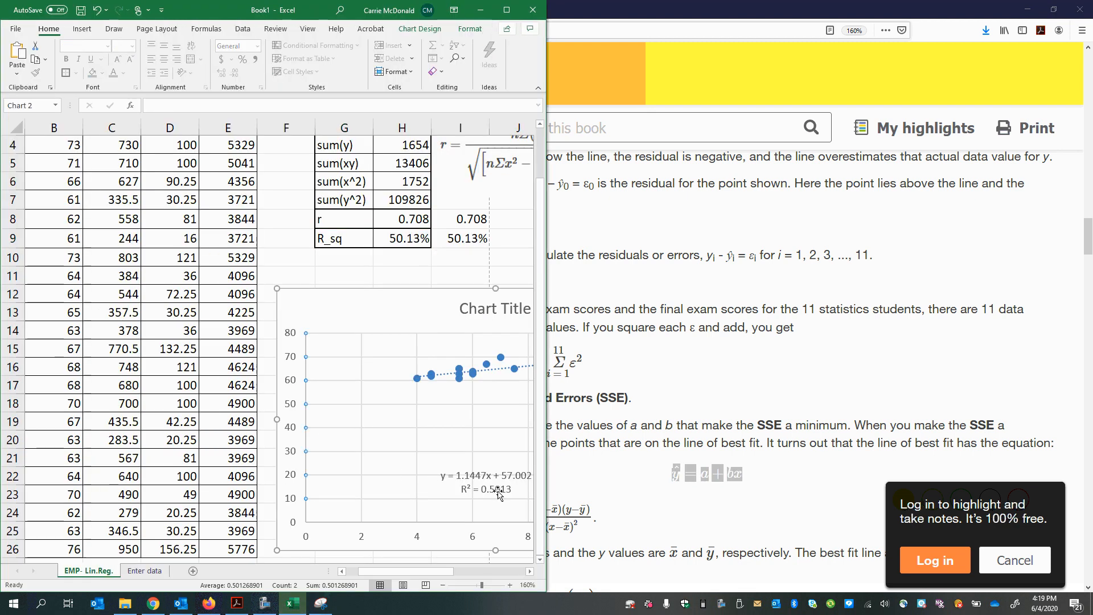
{"action": "left_click", "coordinate": [469, 483]}
{"action": "left_click_drag", "start_coordinate": [399, 458], "coordinate": [391, 426]}
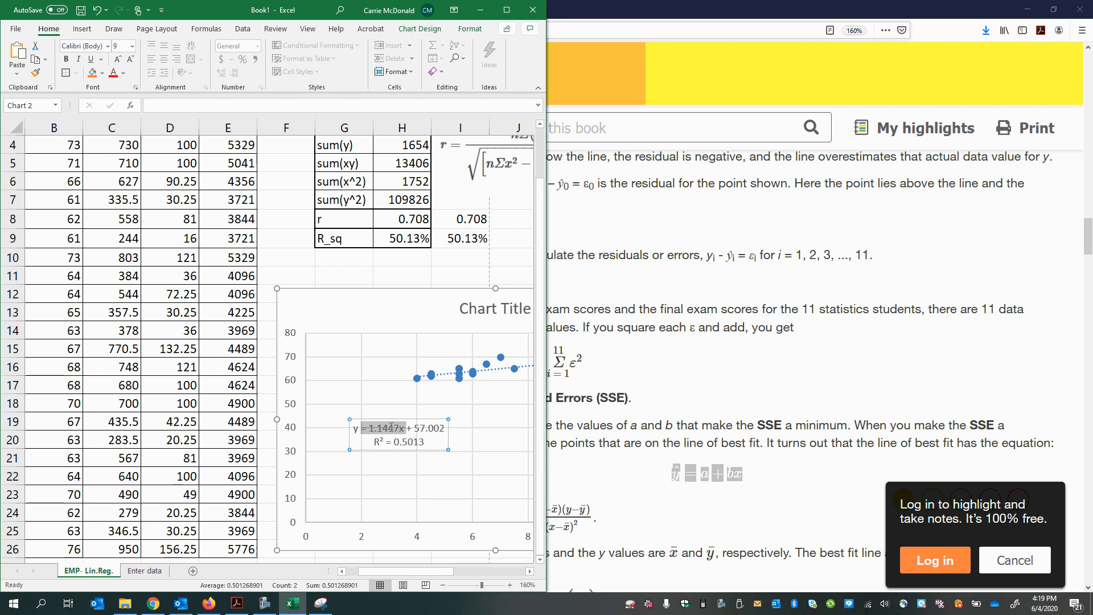
Step: Highlight the slope 1.1447 and the intercept 57.002 in turn within the trendline equation label
{"action": "left_click", "coordinate": [387, 427]}
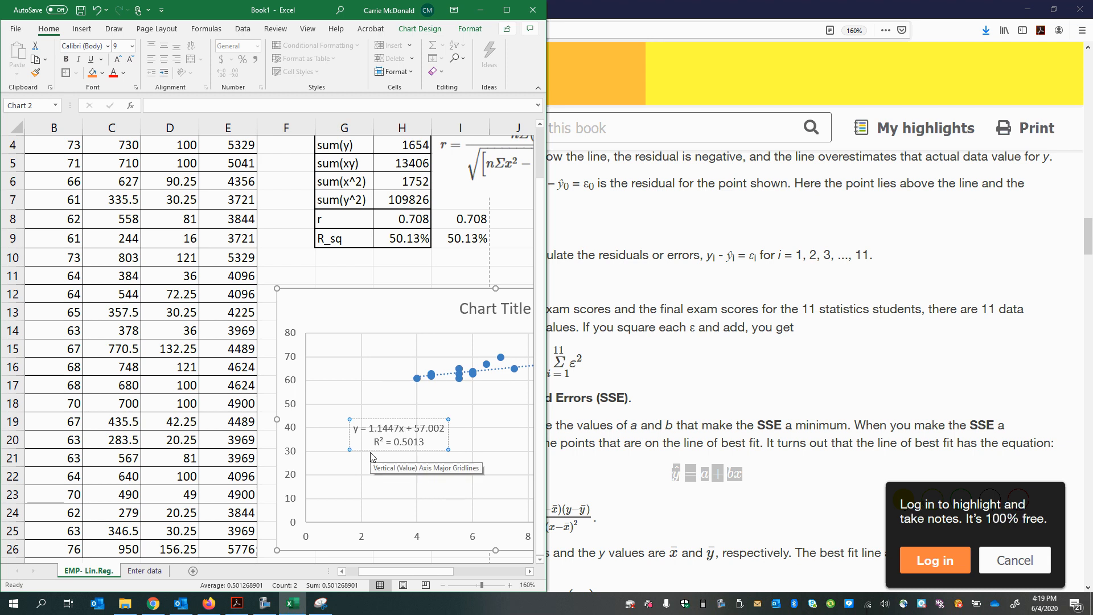
{"action": "left_click_drag", "start_coordinate": [369, 427], "coordinate": [401, 428]}
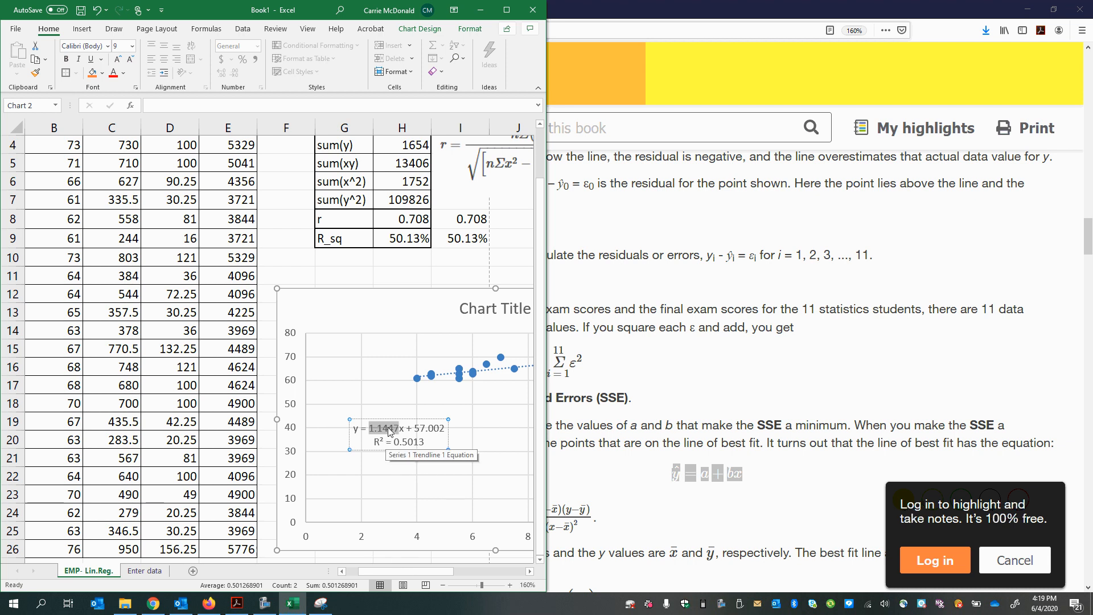
{"action": "left_click_drag", "start_coordinate": [414, 428], "coordinate": [448, 427]}
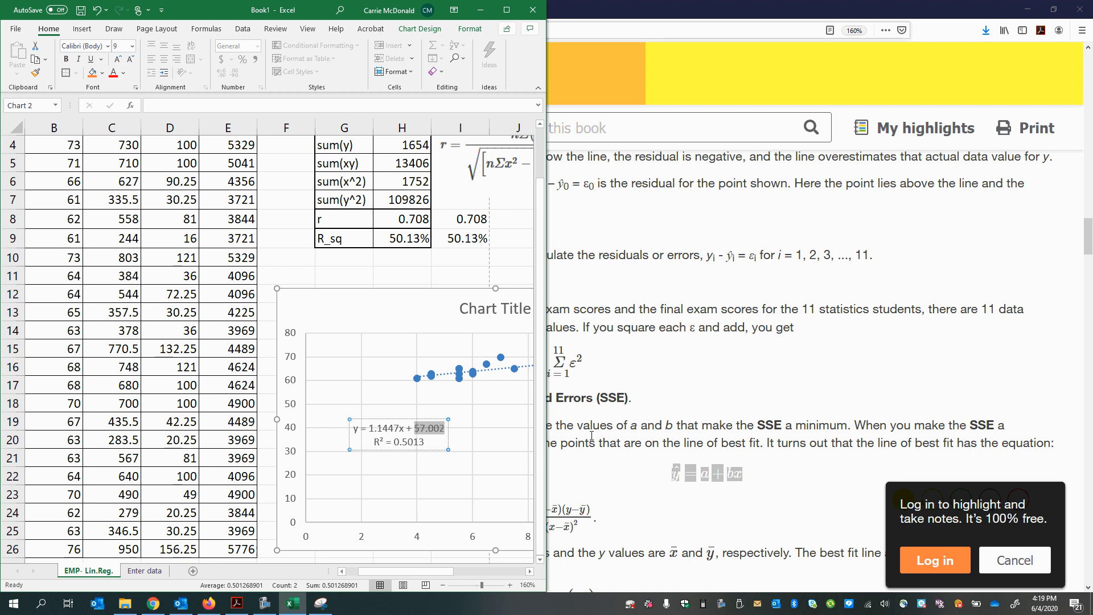
Step: Return to the OpenStax page in Firefox and point out the terms a and b in the best-fit line equation
{"action": "left_click", "coordinate": [669, 359]}
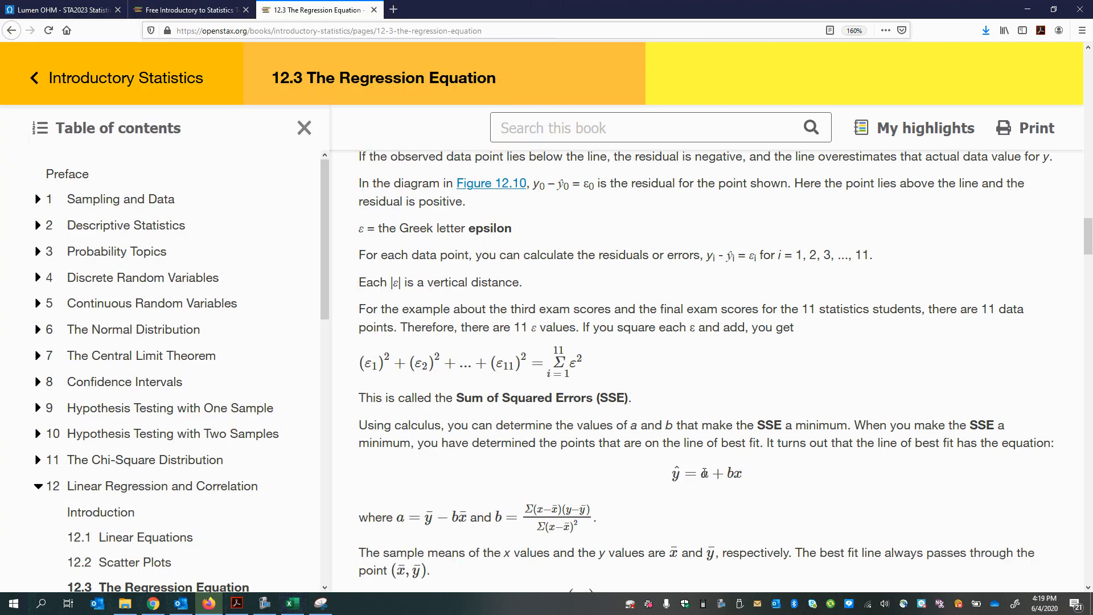
{"action": "left_click_drag", "start_coordinate": [707, 474], "coordinate": [708, 501]}
{"action": "left_click", "coordinate": [704, 474]}
{"action": "left_click", "coordinate": [706, 476]}
{"action": "left_click", "coordinate": [708, 501]}
{"action": "left_click_drag", "start_coordinate": [730, 473], "coordinate": [730, 499]}
{"action": "left_click", "coordinate": [733, 488]}
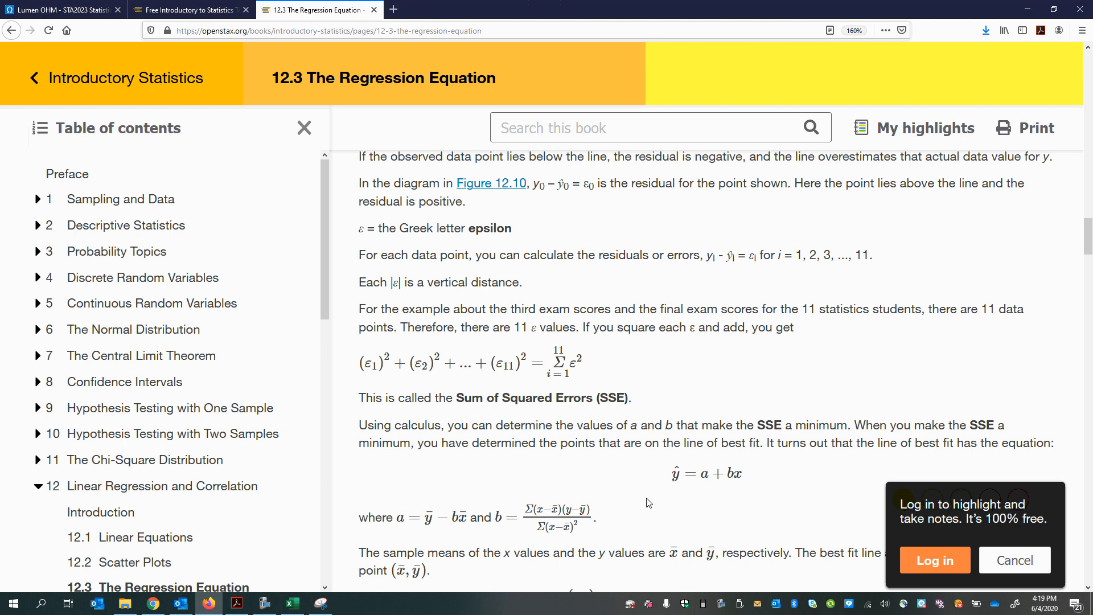
Step: Capture the best-fit line equation ŷ = a + bx from the OpenStax page with the Snipping Tool
{"action": "scroll", "coordinate": [479, 548], "scroll_direction": "down", "scroll_amount": 3}
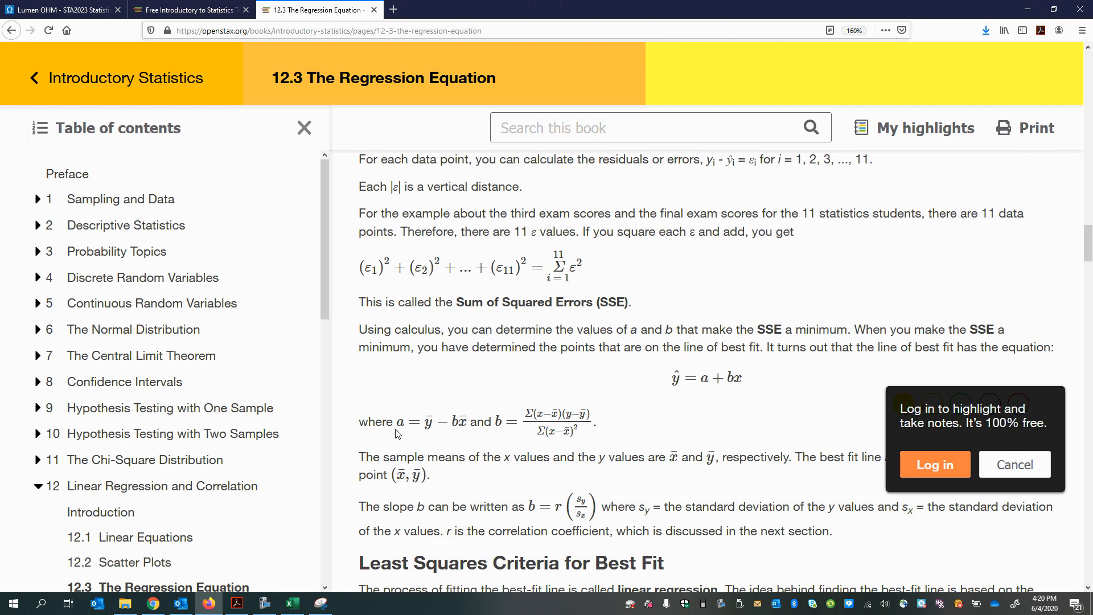
{"action": "scroll", "coordinate": [510, 536], "scroll_direction": "down", "scroll_amount": 3}
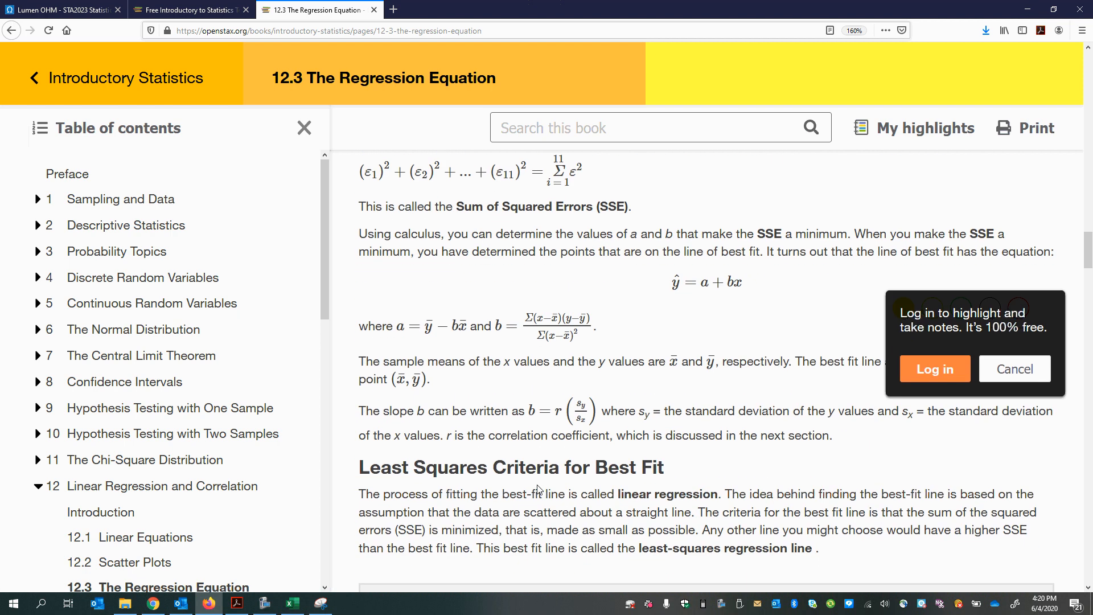
{"action": "left_click", "coordinate": [321, 603]}
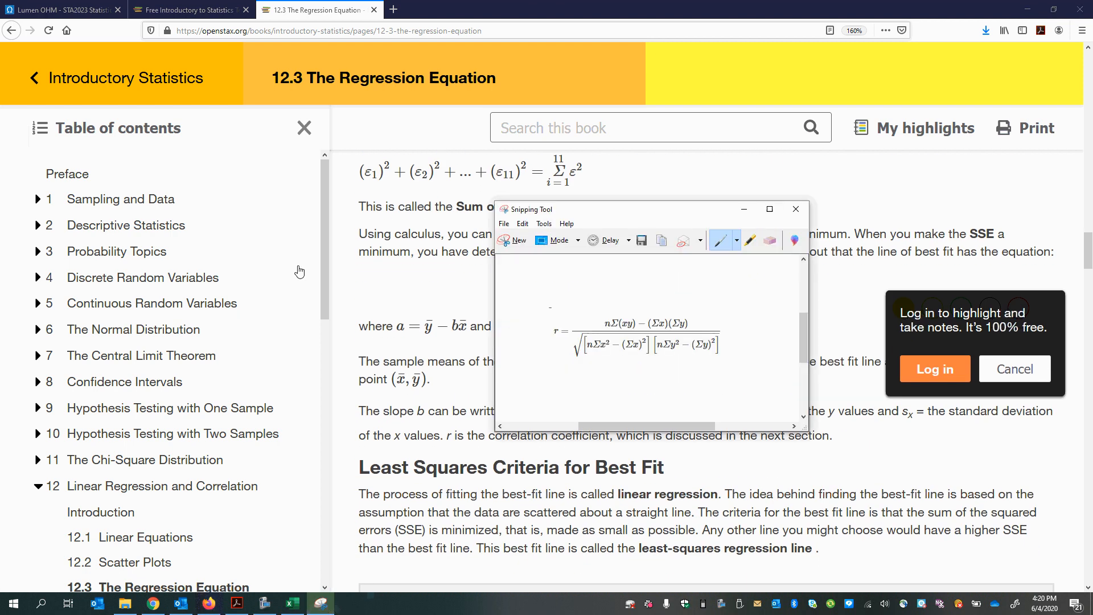
{"action": "left_click", "coordinate": [506, 240]}
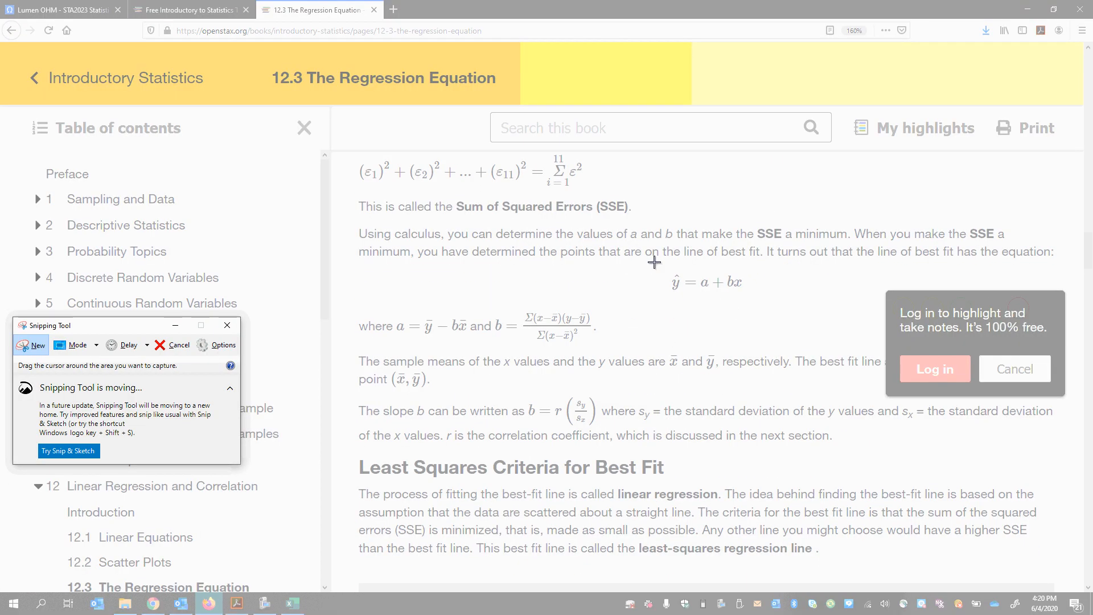
{"action": "left_click_drag", "start_coordinate": [654, 263], "coordinate": [765, 302]}
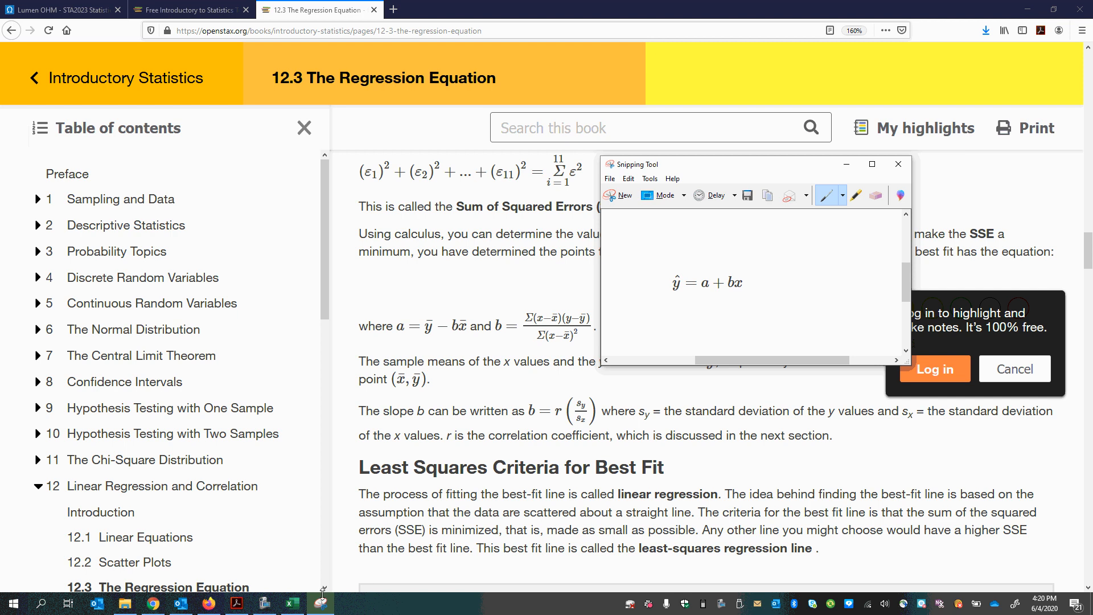
Step: Switch to Excel and move the scatter chart below the data table so that it starts around row 30
{"action": "left_click", "coordinate": [292, 603]}
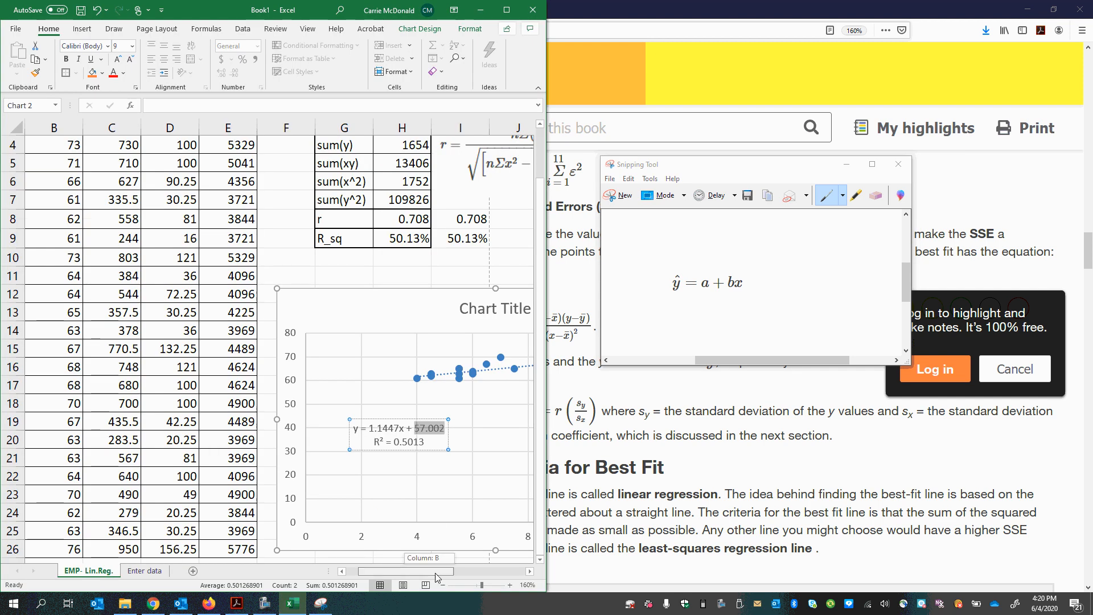
{"action": "left_click_drag", "start_coordinate": [438, 576], "coordinate": [510, 575]}
{"action": "scroll", "coordinate": [447, 520], "scroll_direction": "up", "scroll_amount": 2}
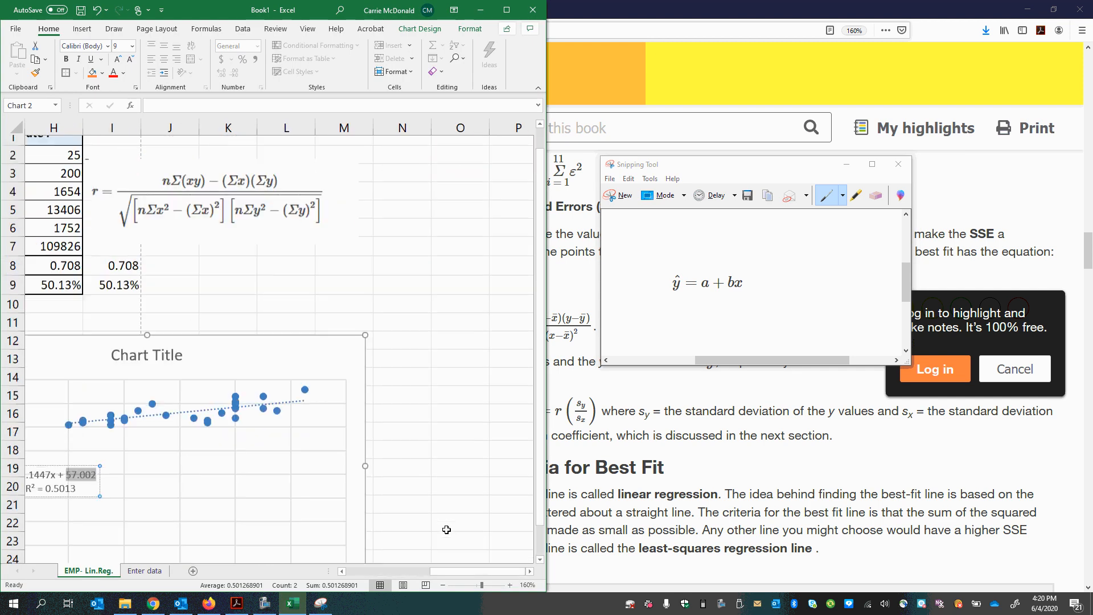
{"action": "left_click", "coordinate": [472, 212]}
{"action": "scroll", "coordinate": [418, 314], "scroll_direction": "down", "scroll_amount": 4}
{"action": "left_click", "coordinate": [358, 431]}
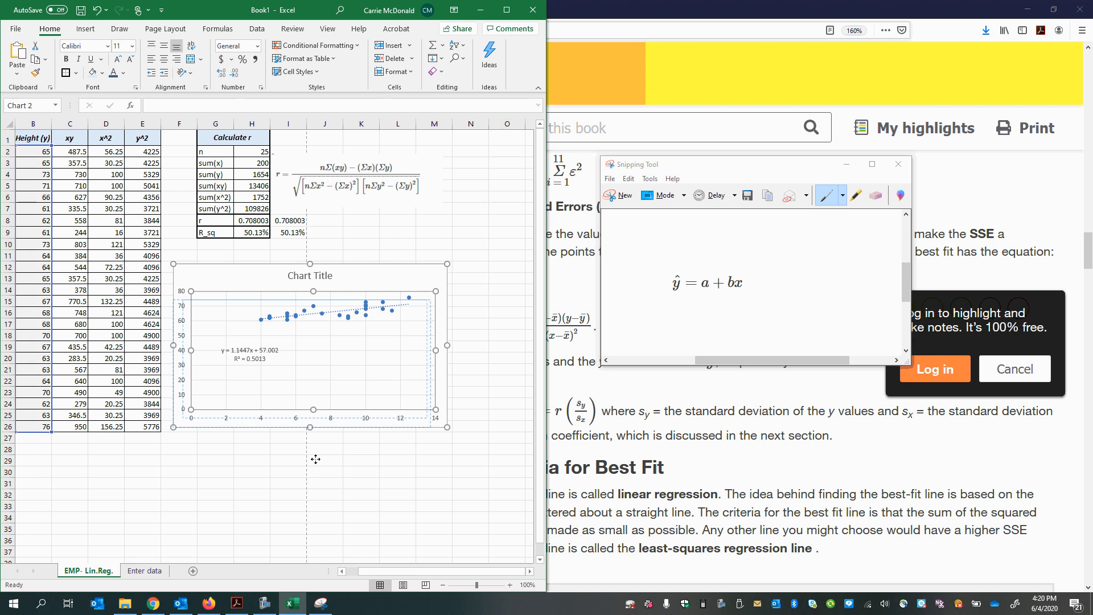
{"action": "left_click_drag", "start_coordinate": [258, 284], "coordinate": [63, 488]}
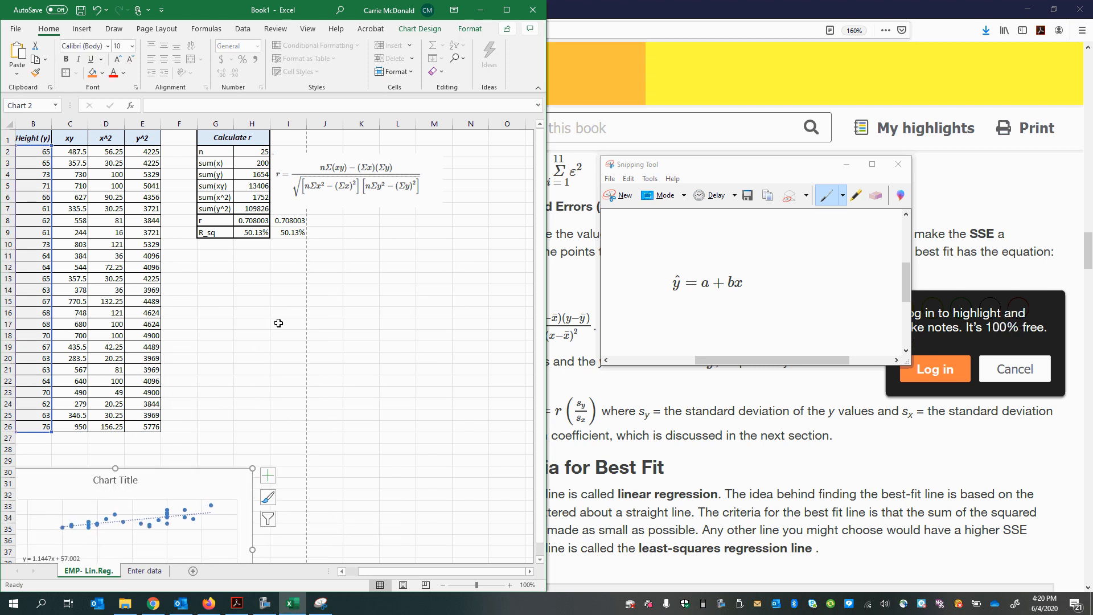
Step: Paste the captured ŷ = a + bx equation into the sheet, shrink it and place it below the r formula around rows 12 to 14
{"action": "left_click_drag", "start_coordinate": [256, 279], "coordinate": [258, 287]}
{"action": "left_click_drag", "start_coordinate": [398, 314], "coordinate": [398, 317]}
{"action": "key", "text": "ctrl+v"}
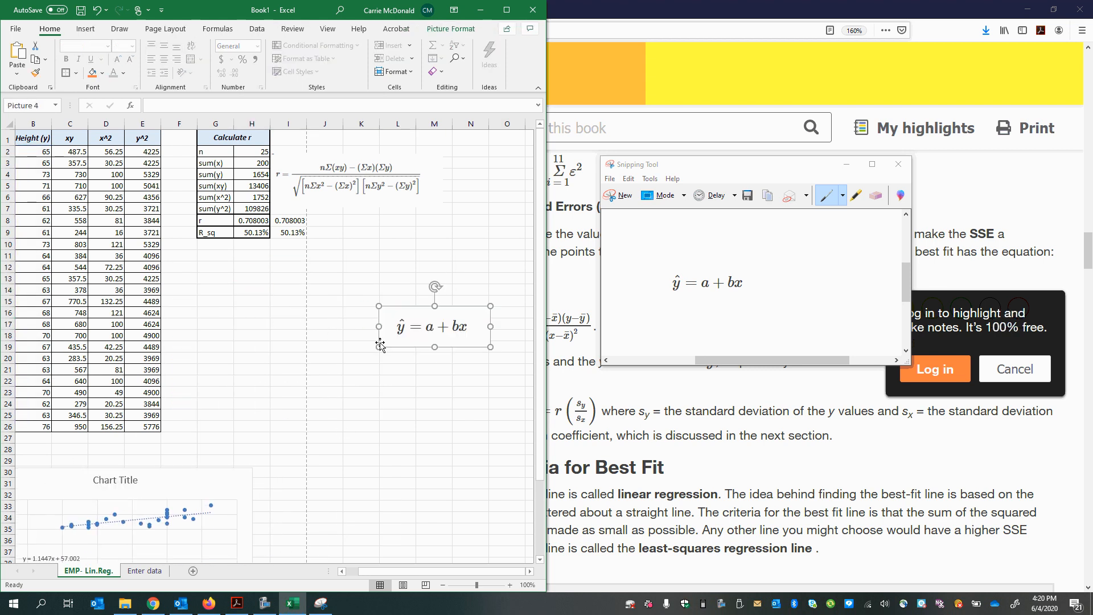
{"action": "left_click", "coordinate": [308, 335]}
{"action": "left_click", "coordinate": [411, 259]}
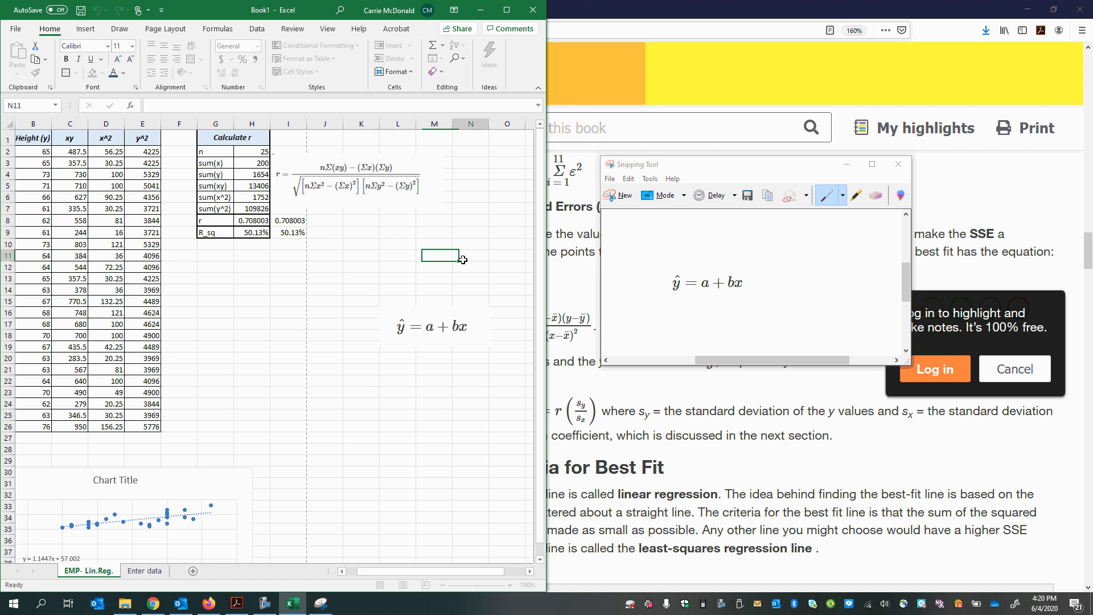
{"action": "left_click", "coordinate": [292, 300]}
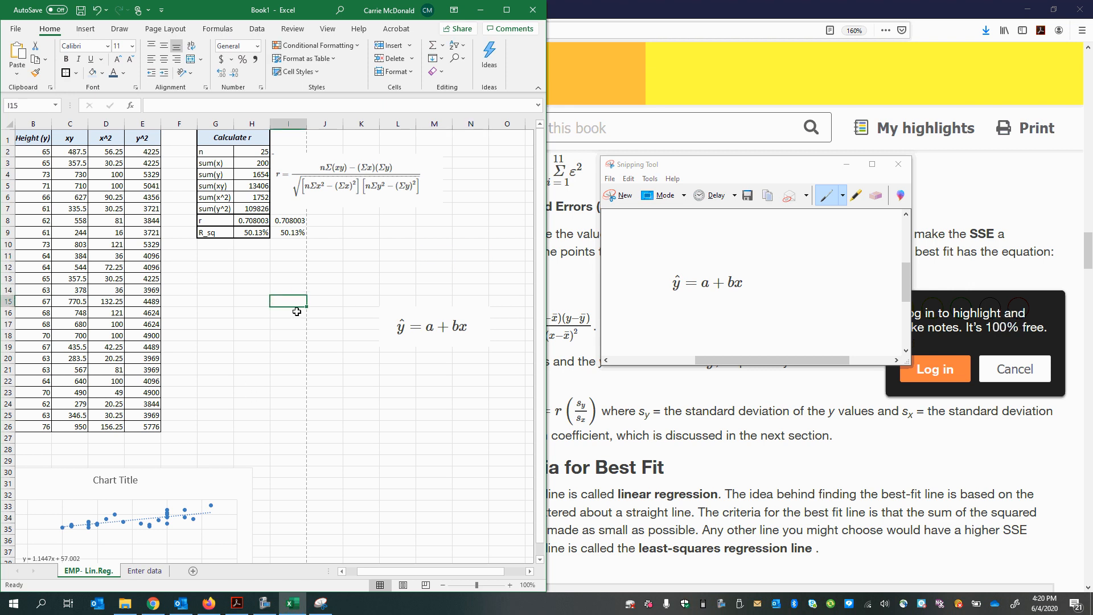
{"action": "left_click_drag", "start_coordinate": [442, 331], "coordinate": [420, 300]}
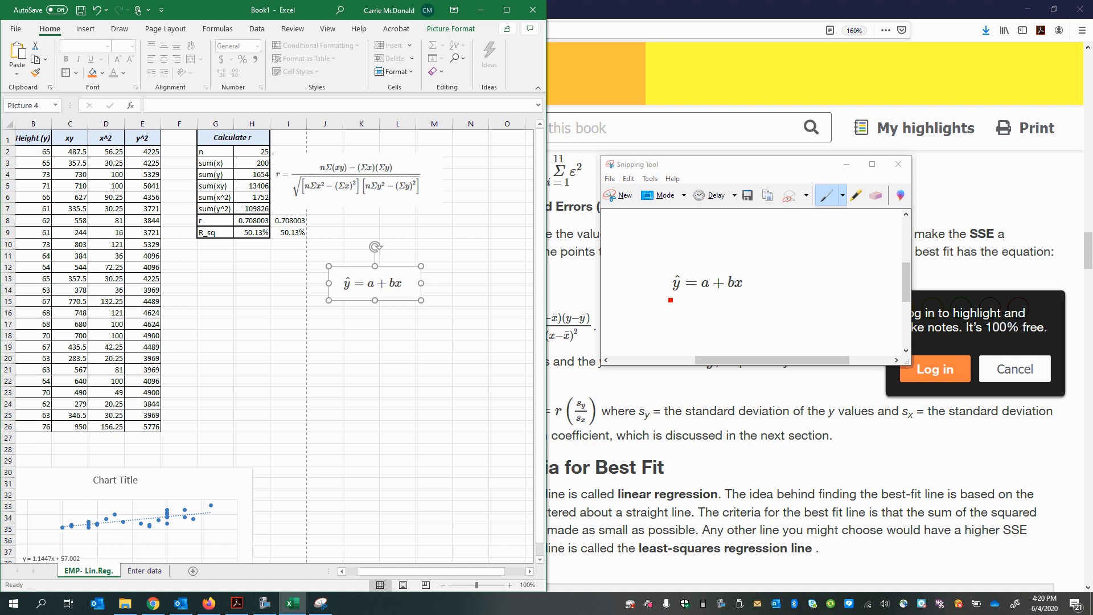
Step: Return to the OpenStax page and capture the line with the formulas for a and b using the Snipping Tool
{"action": "left_click", "coordinate": [684, 306]}
{"action": "left_click", "coordinate": [749, 386]}
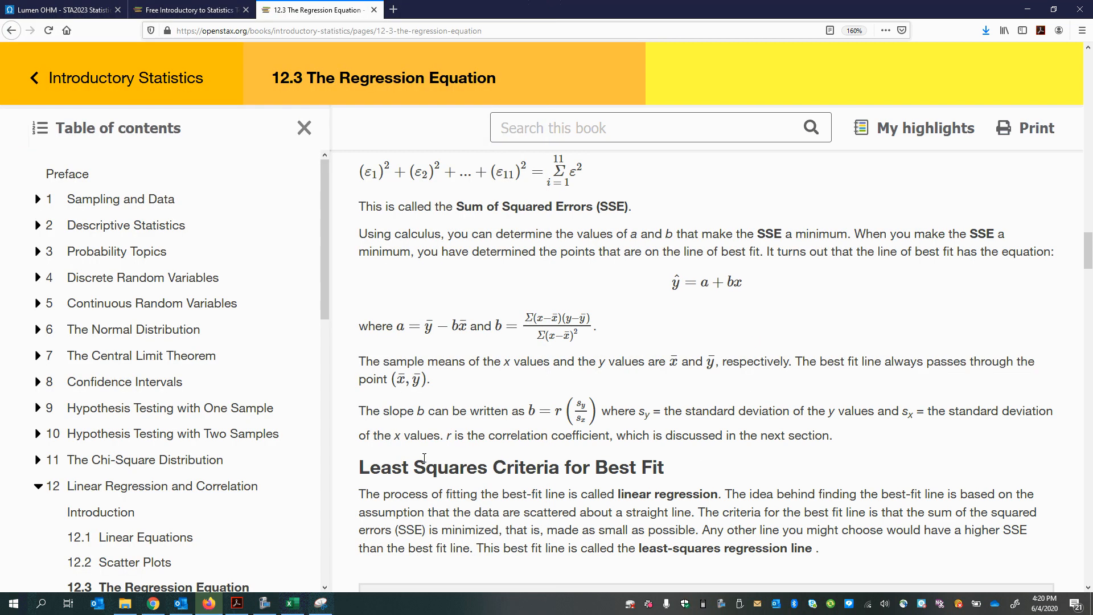
{"action": "left_click", "coordinate": [320, 605]}
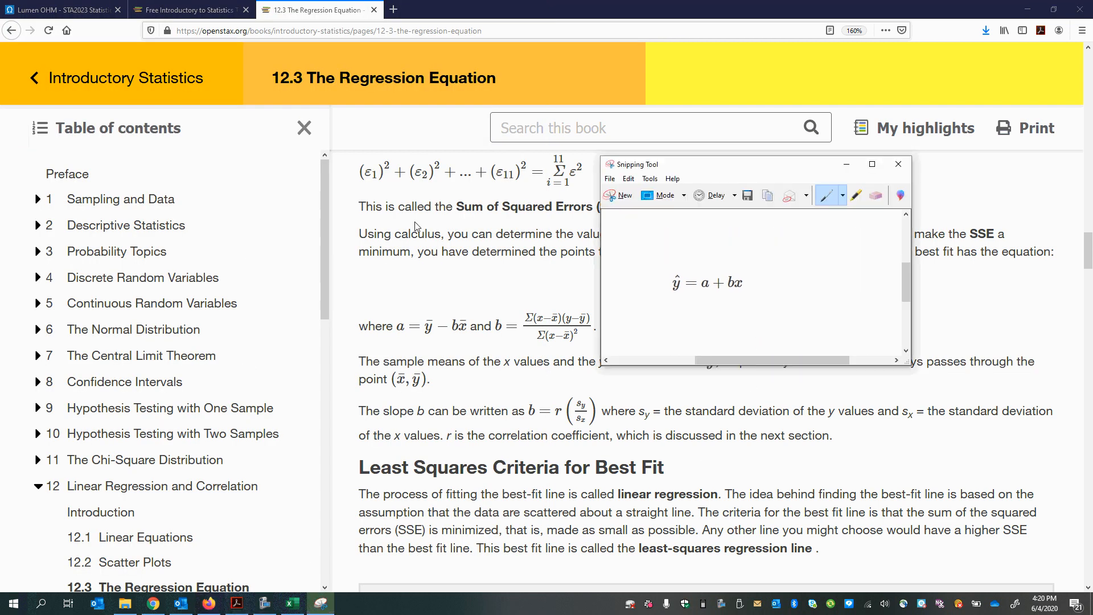
{"action": "left_click", "coordinate": [619, 194]}
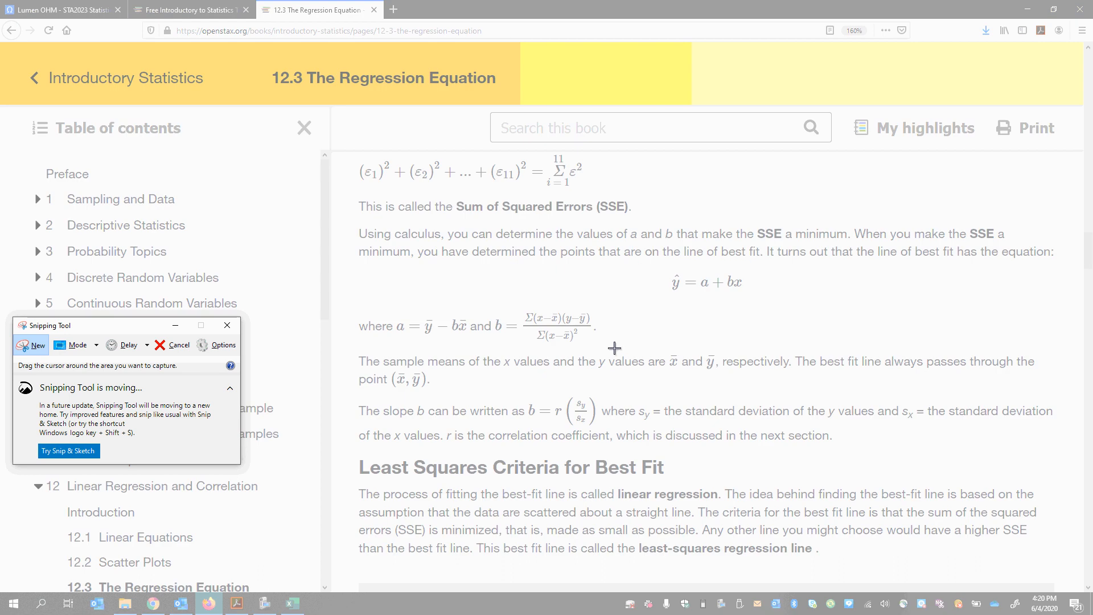
{"action": "left_click_drag", "start_coordinate": [614, 347], "coordinate": [354, 288]}
Step: Paste the captured a and b formulas into the Excel sheet, shrink the picture and place it below the ŷ = a + bx equation
{"action": "left_click", "coordinate": [292, 604]}
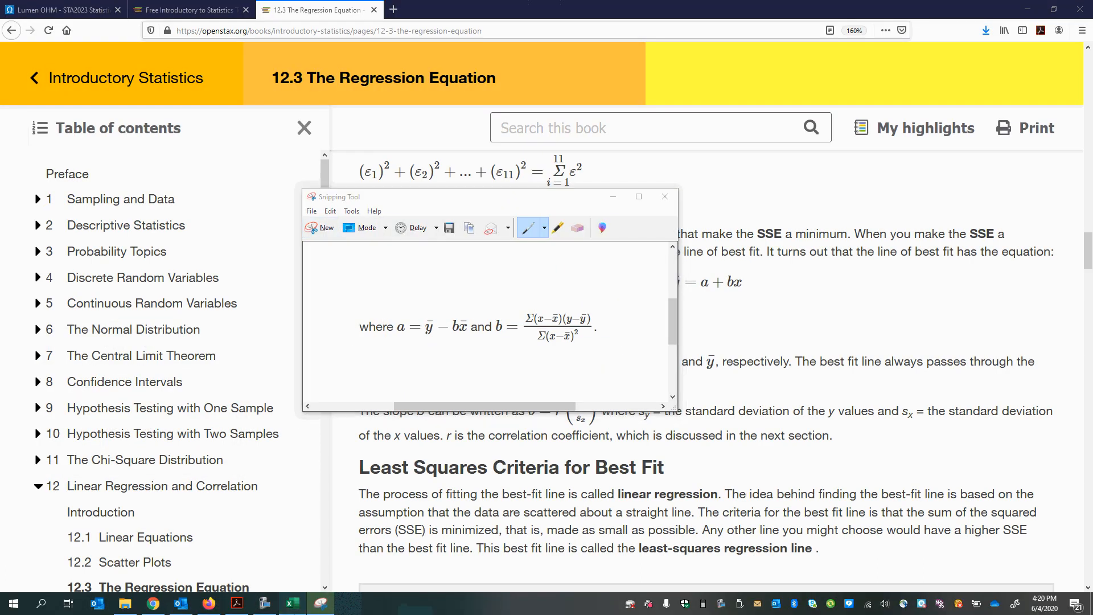
{"action": "left_click", "coordinate": [381, 344]}
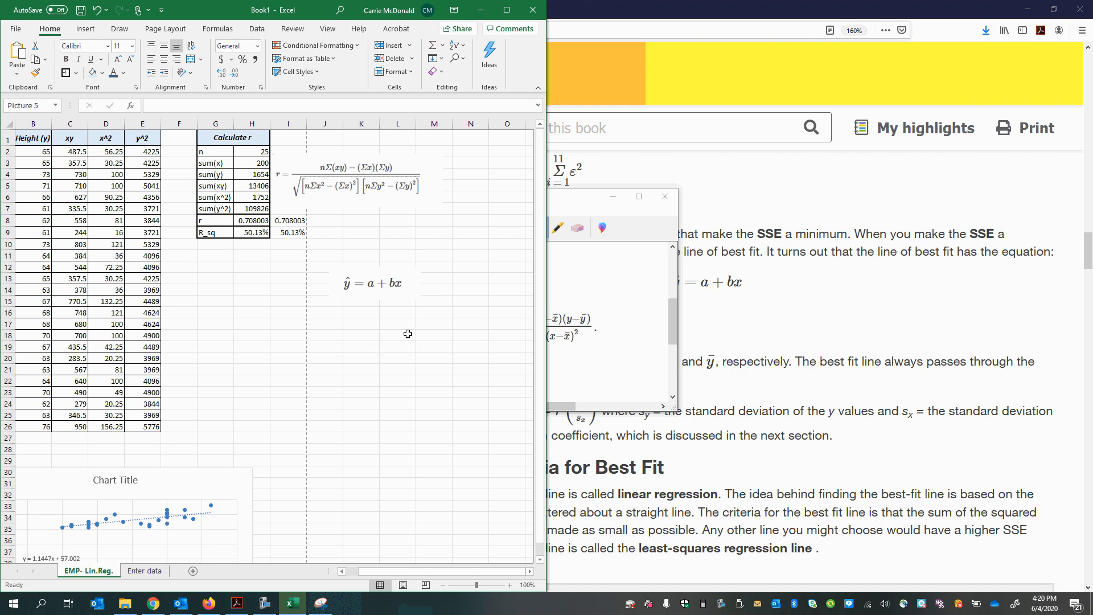
{"action": "key", "text": "ctrl+v"}
{"action": "left_click_drag", "start_coordinate": [445, 381], "coordinate": [328, 348]}
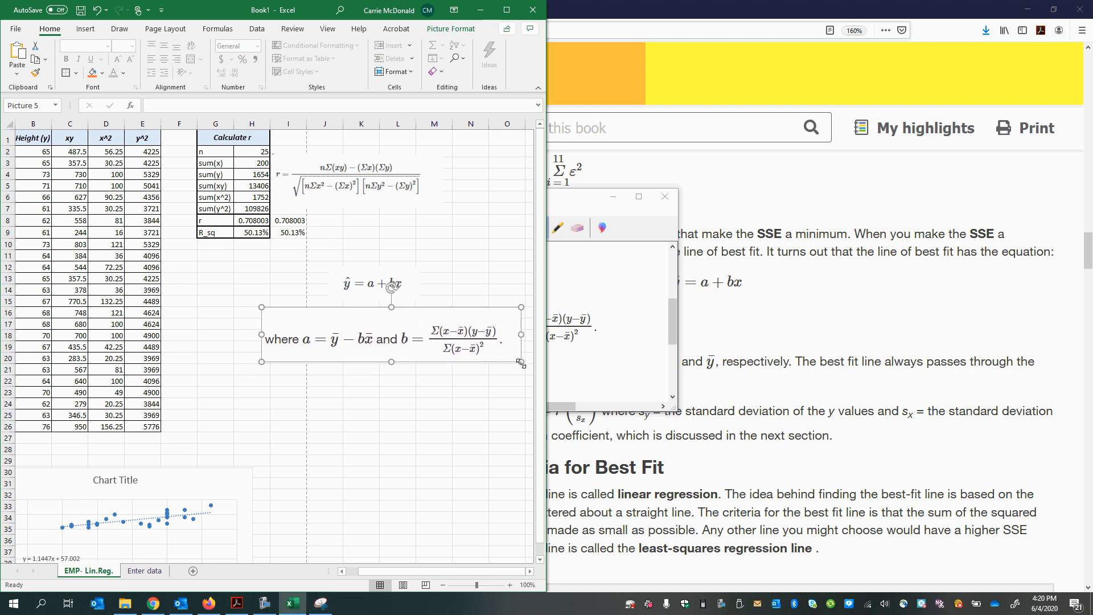
{"action": "left_click_drag", "start_coordinate": [523, 365], "coordinate": [467, 345]}
{"action": "left_click", "coordinate": [455, 395]}
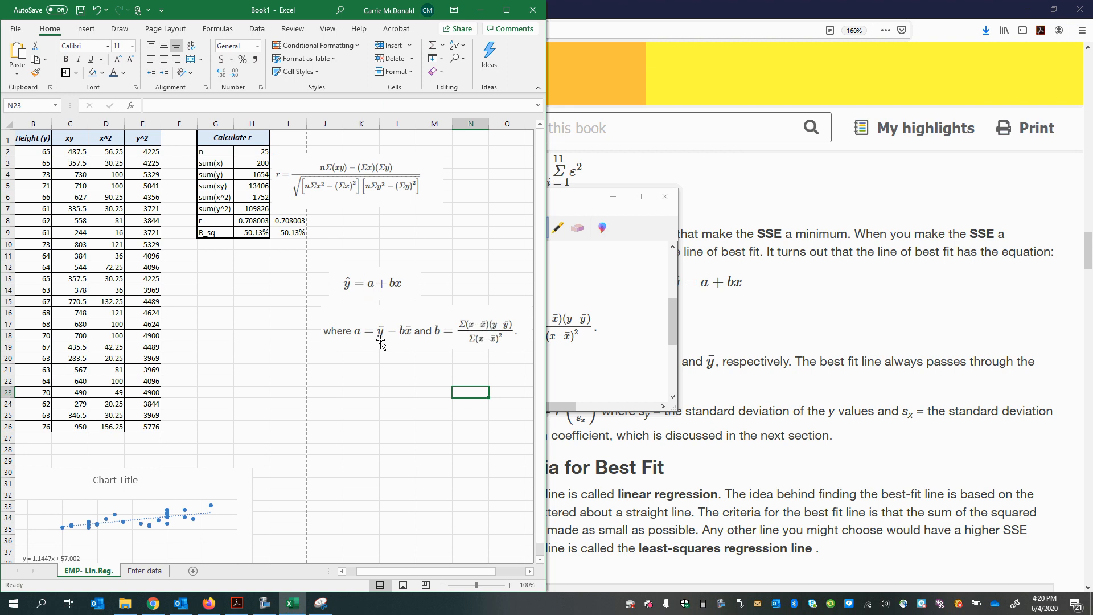
{"action": "left_click", "coordinate": [406, 336]}
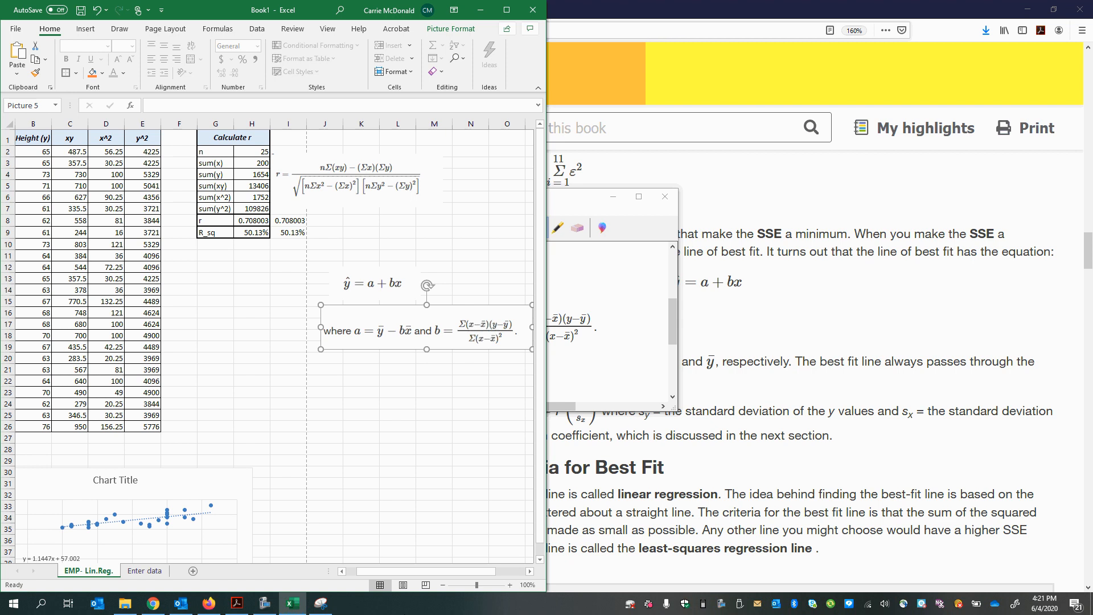
Step: Bring up the workbook PDF beside Excel and enter the heading "Calculate Slope & y-int." in cell G11
{"action": "left_click", "coordinate": [237, 603]}
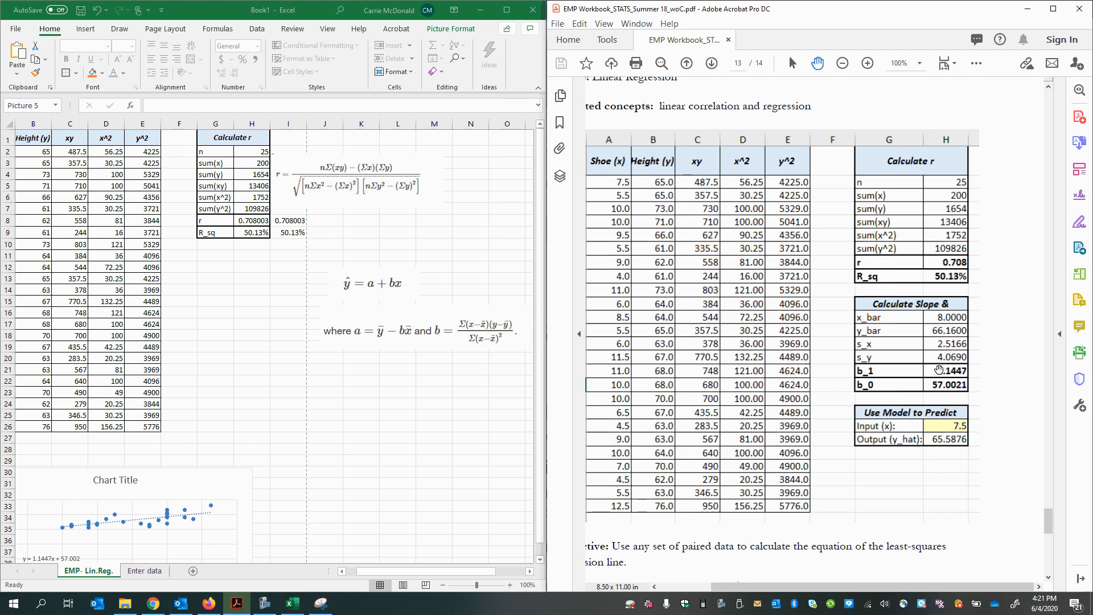
{"action": "left_click", "coordinate": [215, 261]}
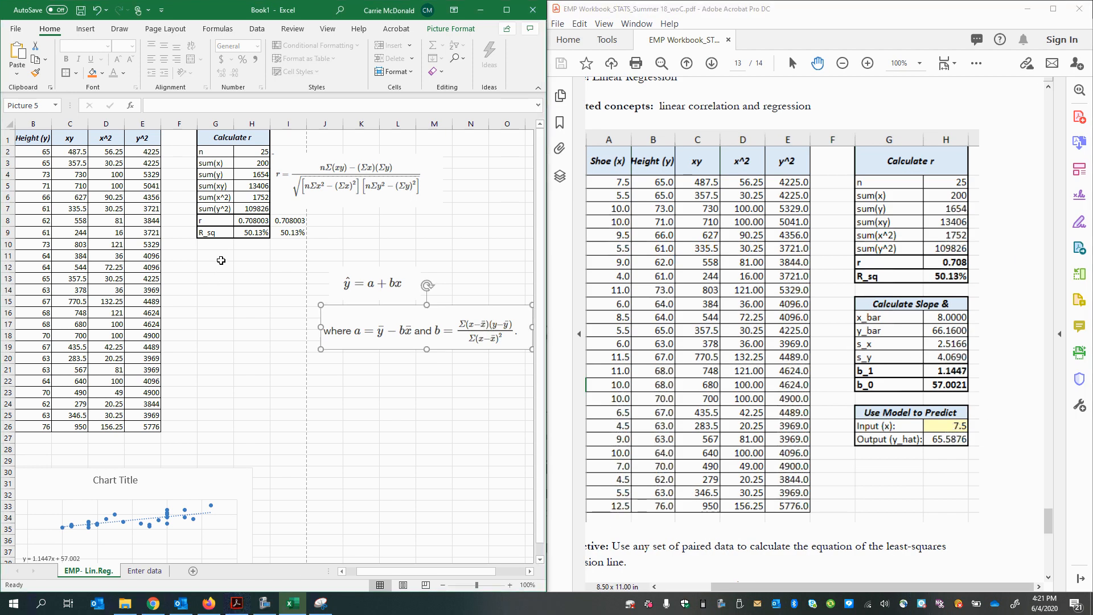
{"action": "left_click", "coordinate": [221, 260]}
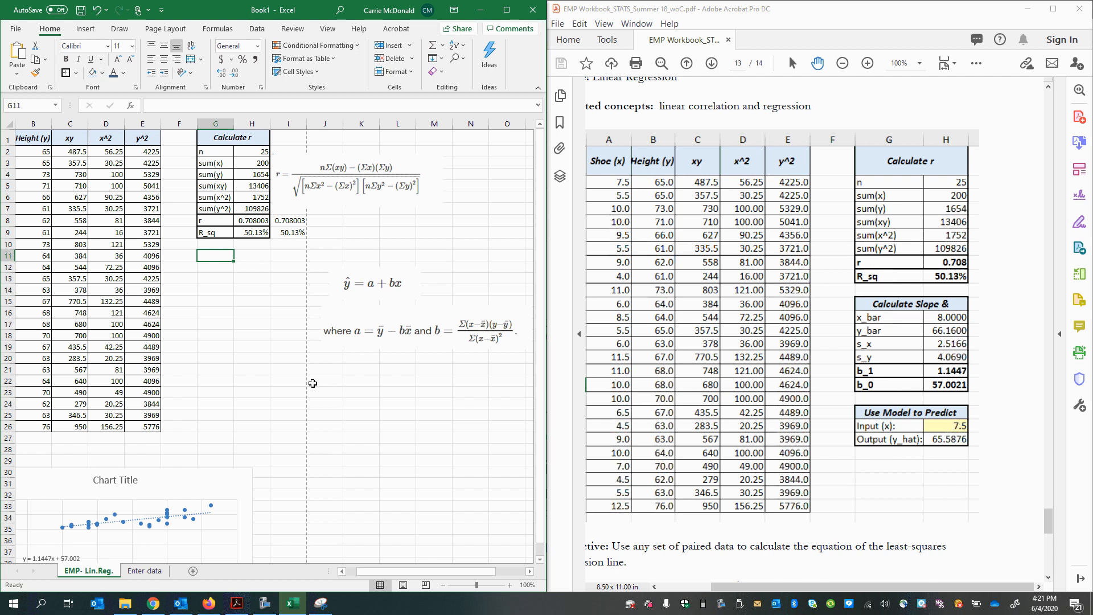
{"action": "scroll", "coordinate": [309, 382], "scroll_direction": "up", "scroll_amount": 3}
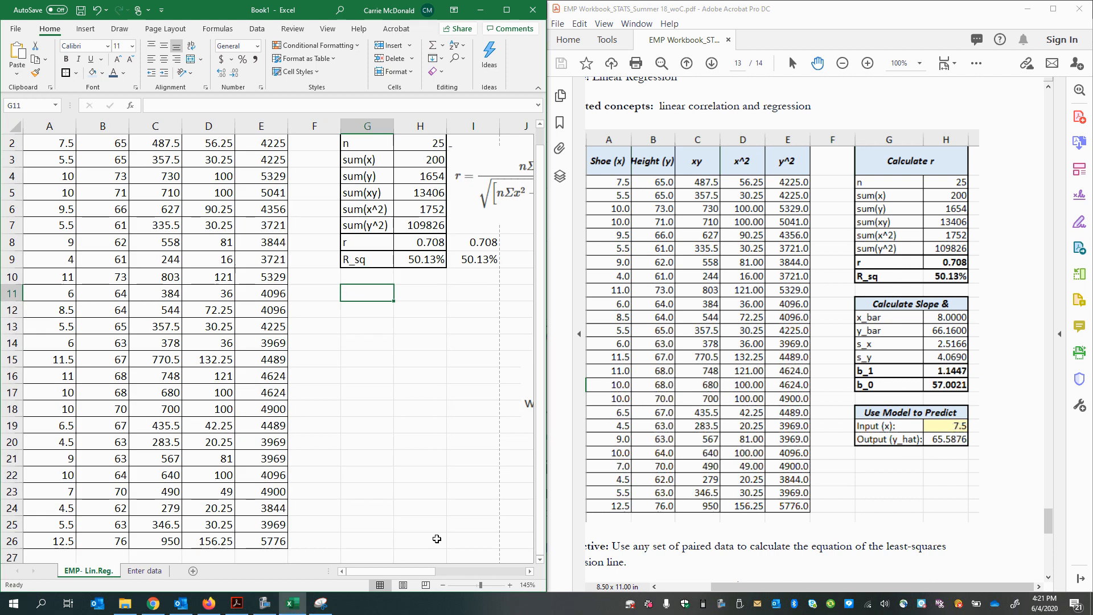
{"action": "left_click_drag", "start_coordinate": [456, 571], "coordinate": [481, 569]}
{"action": "scroll", "coordinate": [475, 523], "scroll_direction": "up", "scroll_amount": 1}
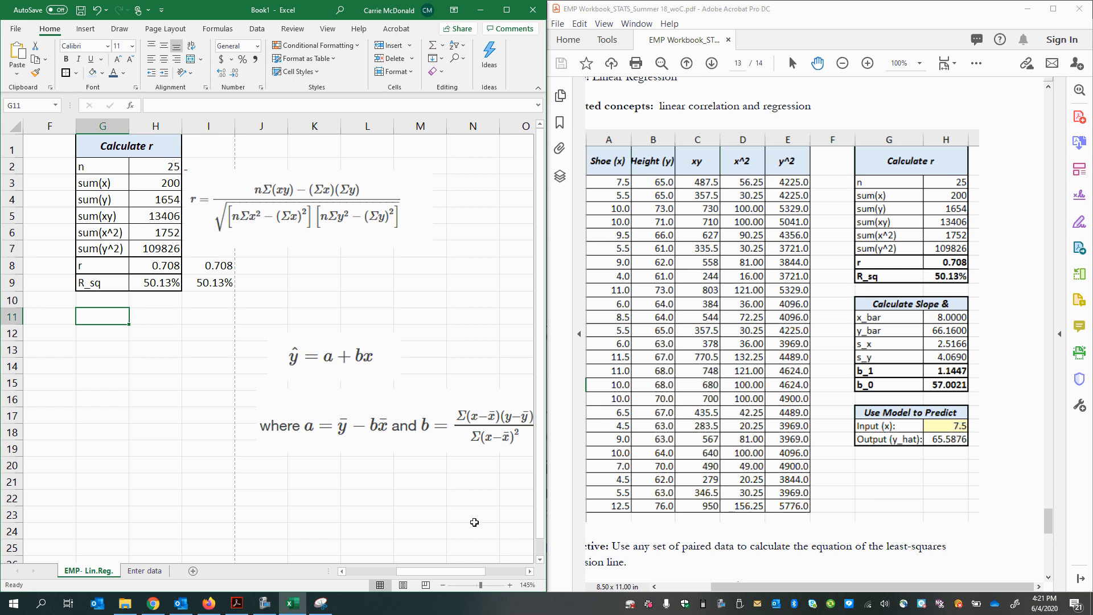
{"action": "type", "text": "Calculate "}
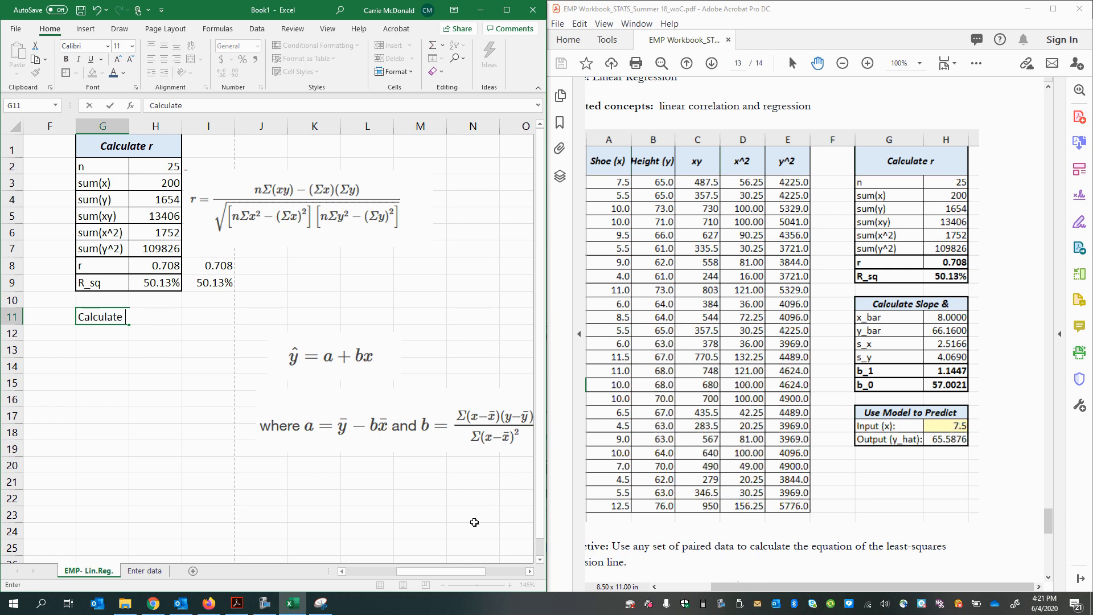
{"action": "type", "text": "Slope"}
{"action": "type", "text": "& y-int."}
{"action": "key", "text": "Return"}
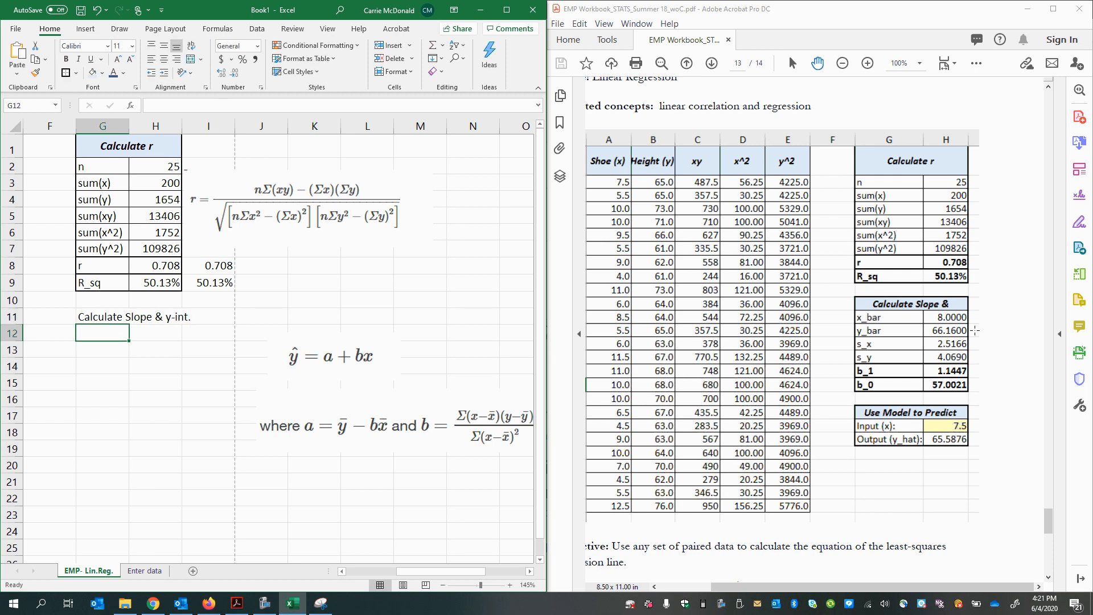
Step: Enter the labels x_bar and y_bar in cells G12 and G13 under the slope heading
{"action": "type", "text": "x_bart"}
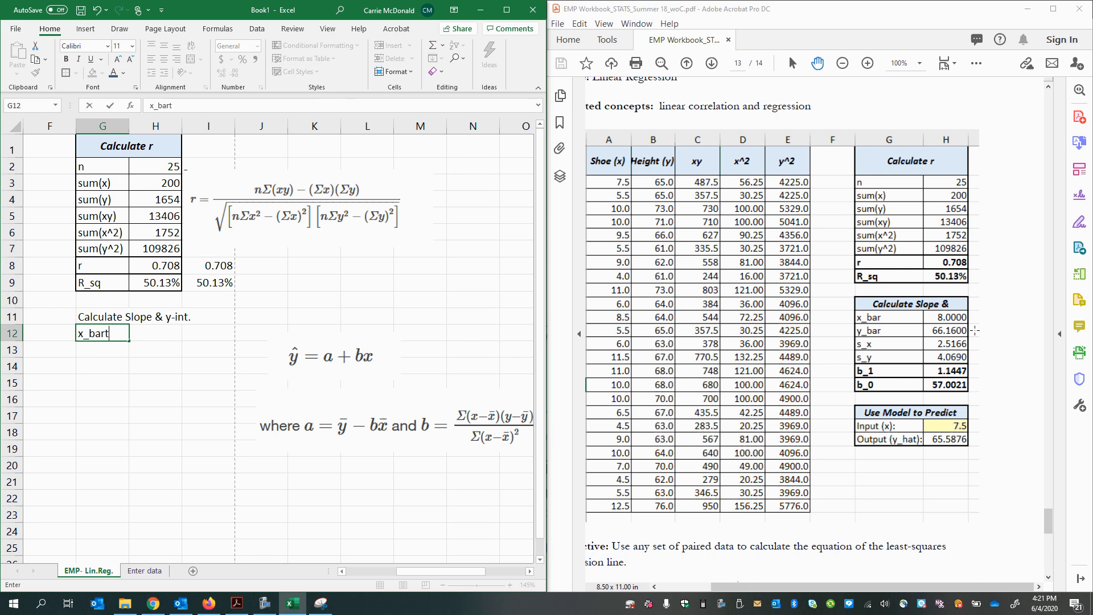
{"action": "key", "text": "Return"}
{"action": "type", "text": "y_bar"}
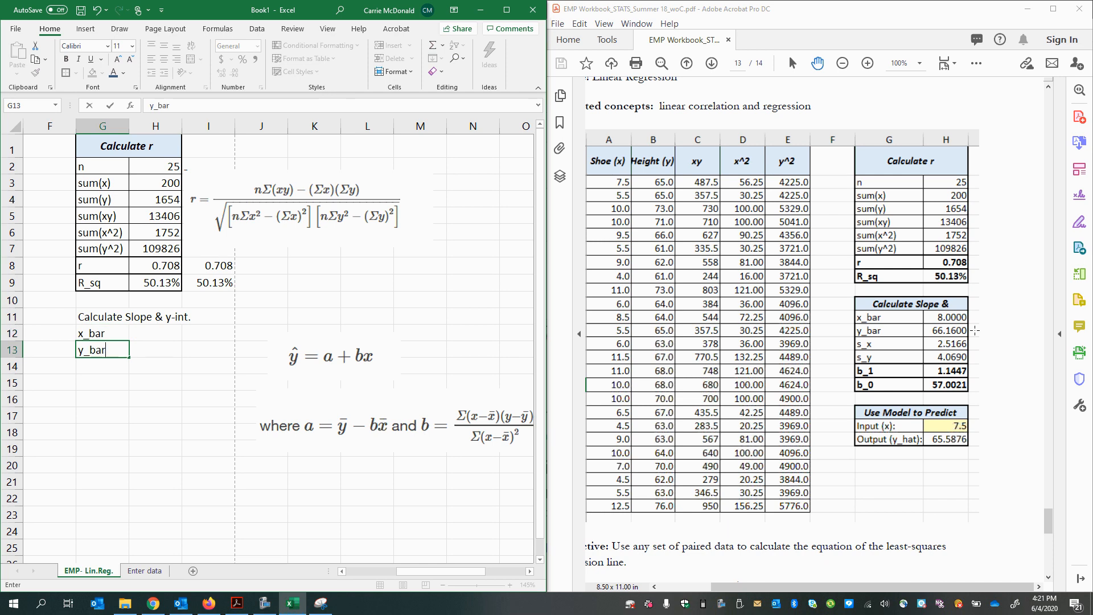
{"action": "key", "text": "Return"}
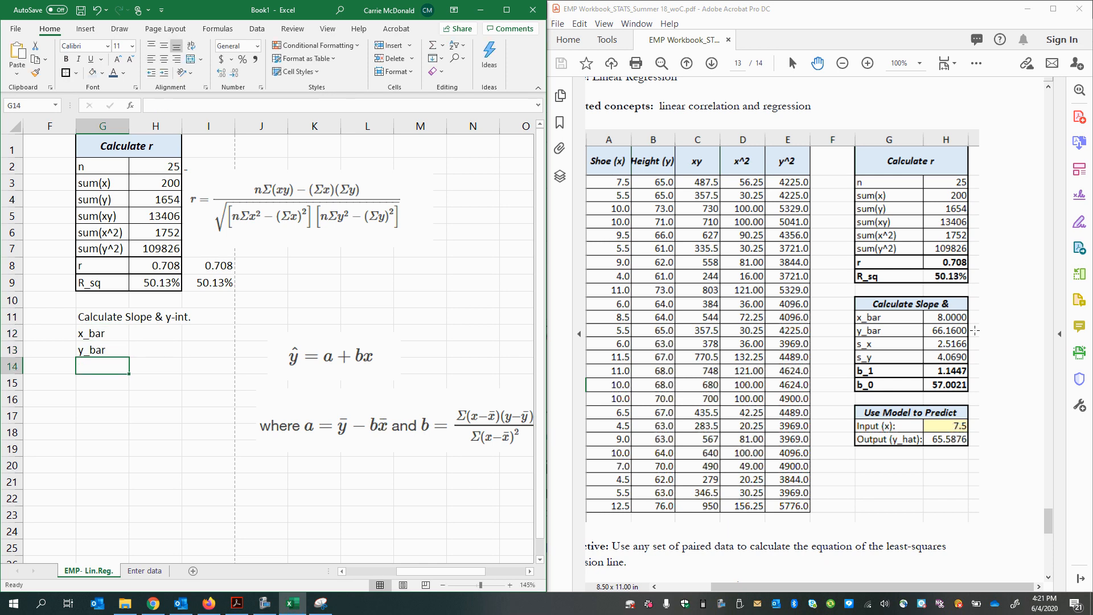
Step: Extend the labels in G12 and G13 to "x_bar (mean-x)" and "y_bar (mean-y)"
{"action": "double_click", "coordinate": [121, 328]}
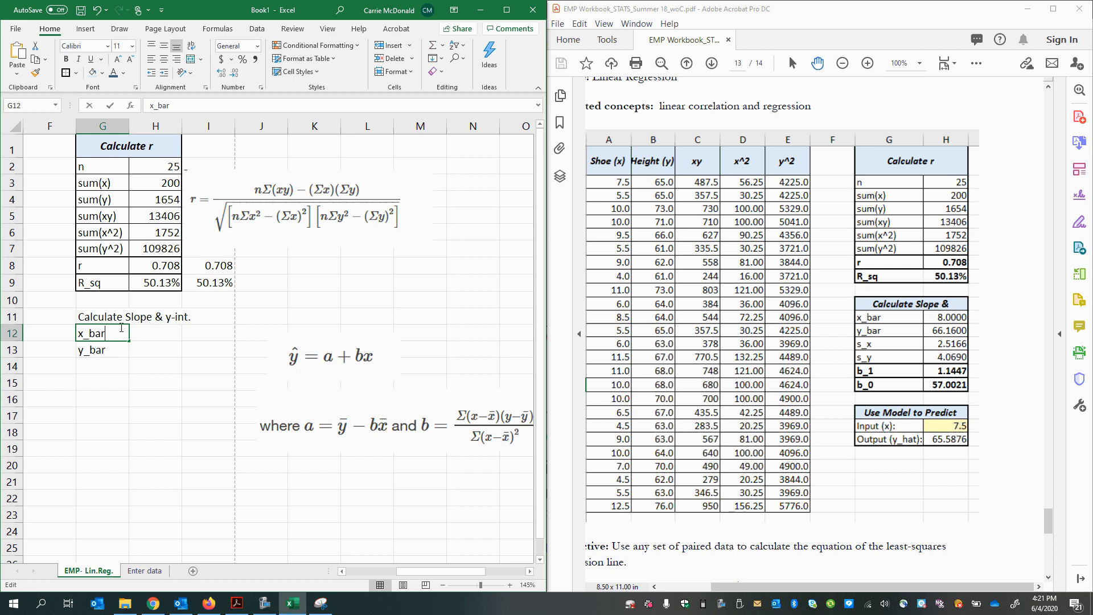
{"action": "type", "text": "(meanx"}
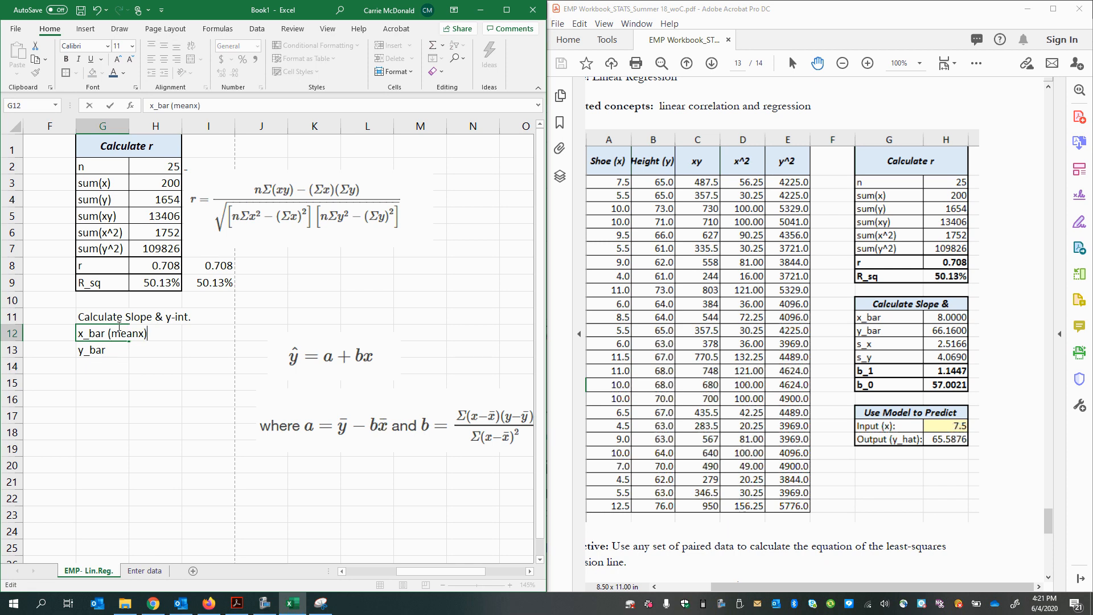
{"action": "key", "text": "Return"}
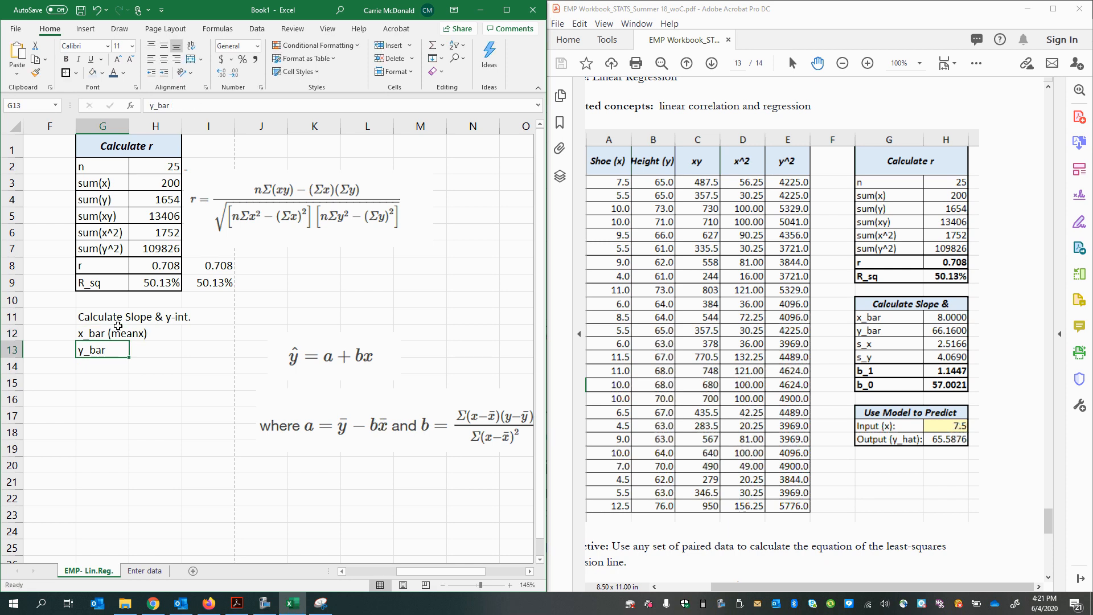
{"action": "double_click", "coordinate": [119, 350]}
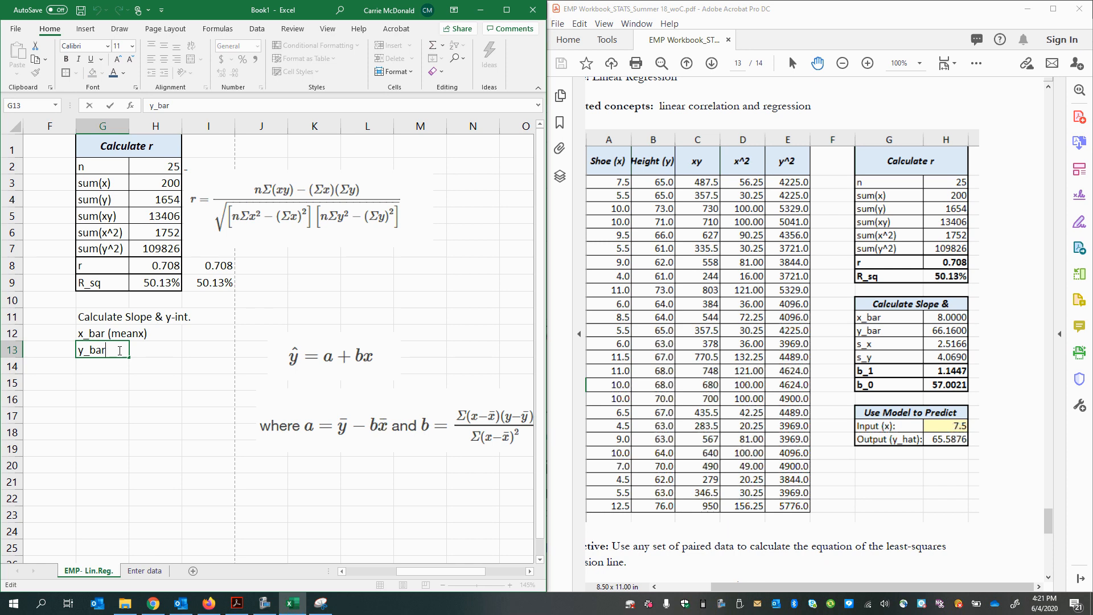
{"action": "type", "text": "(mean-y"}
{"action": "left_click", "coordinate": [143, 332]}
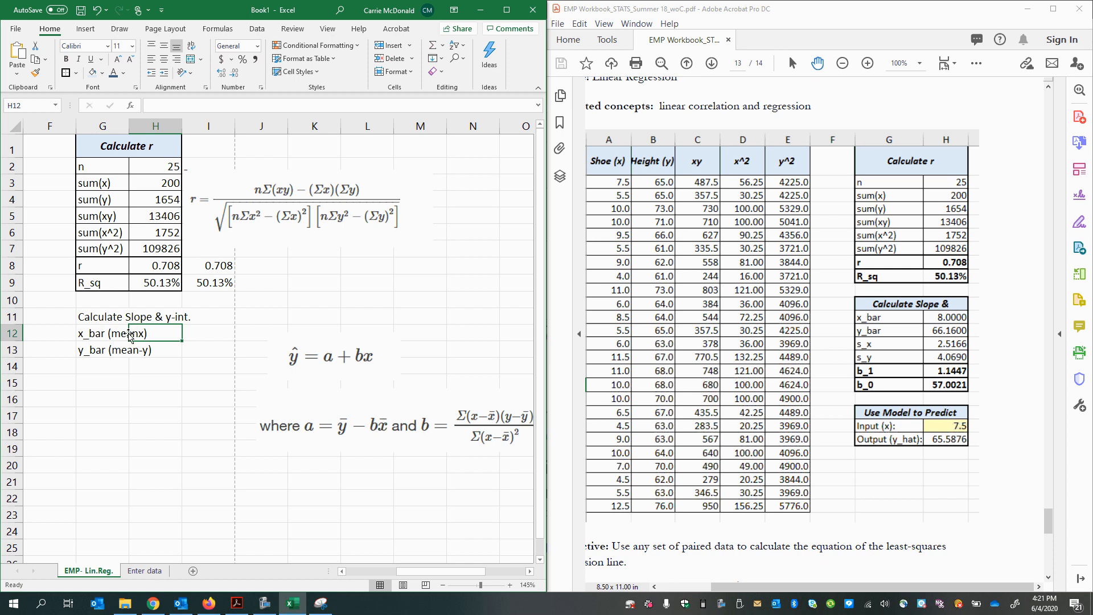
{"action": "left_click", "coordinate": [117, 331]}
{"action": "left_click", "coordinate": [179, 104]}
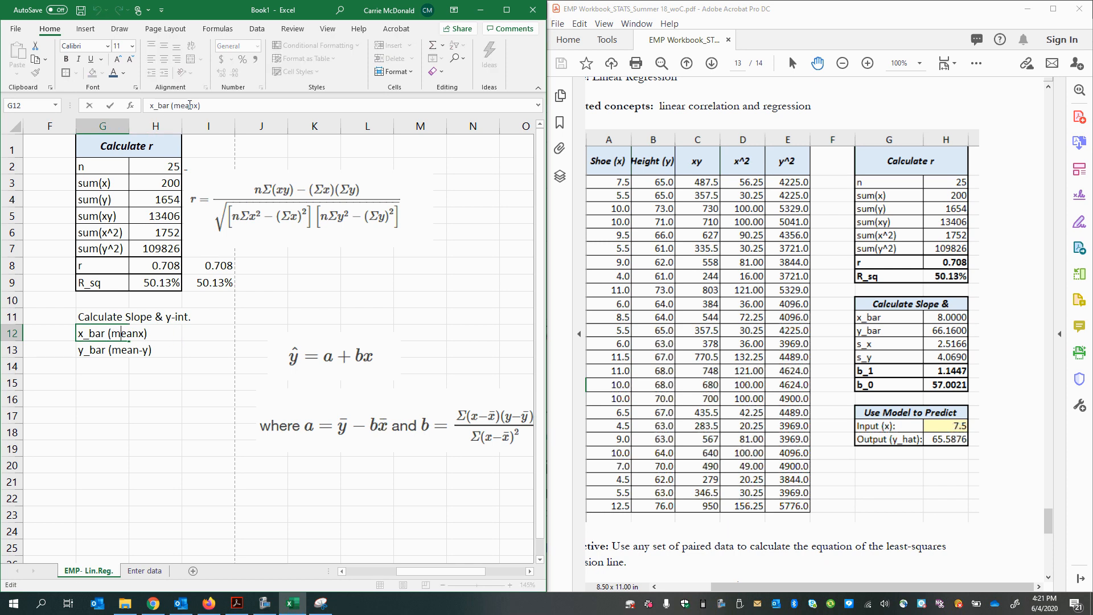
{"action": "type", "text": "-"}
{"action": "key", "text": "Return"}
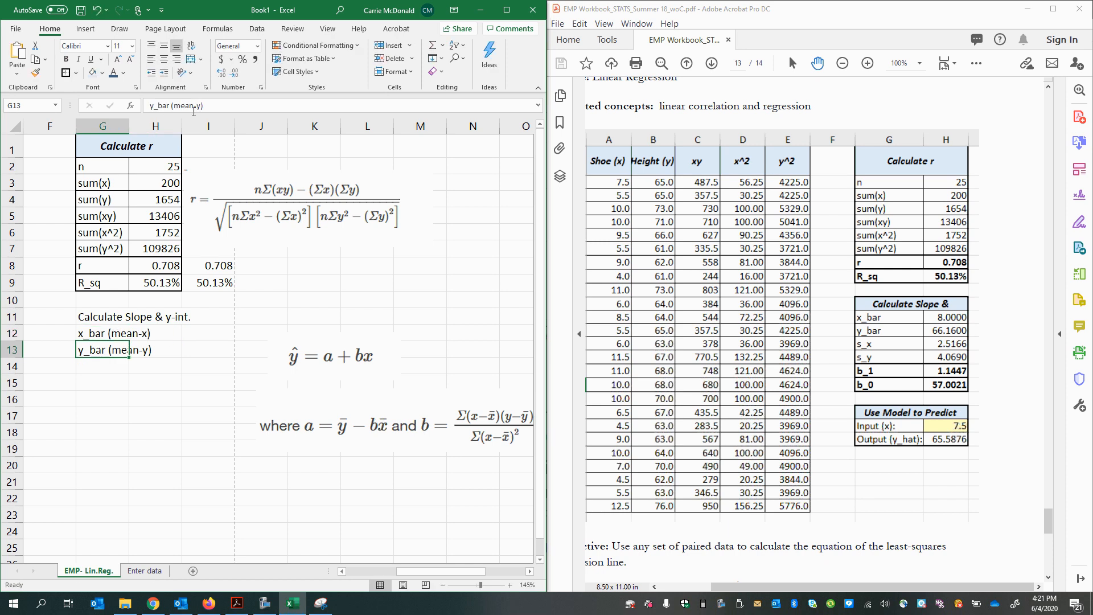
Step: Widen column G to fit the labels and enter s_x and s_y in cells G14 and G15
{"action": "left_click_drag", "start_coordinate": [129, 126], "coordinate": [160, 126]}
{"action": "left_click", "coordinate": [186, 329]}
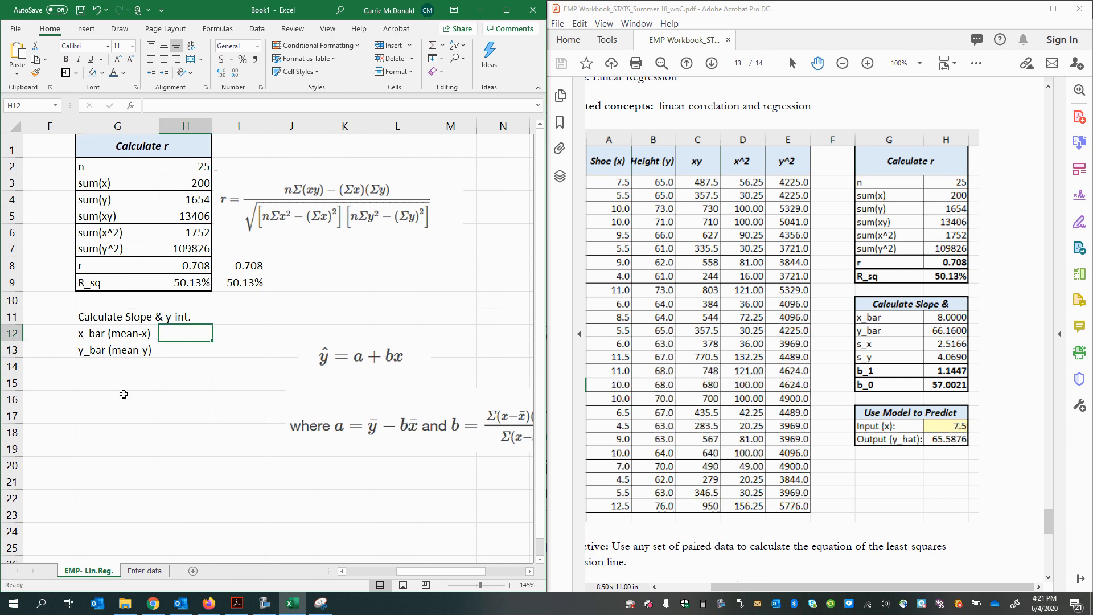
{"action": "left_click", "coordinate": [118, 367]}
{"action": "type", "text": "s_x"}
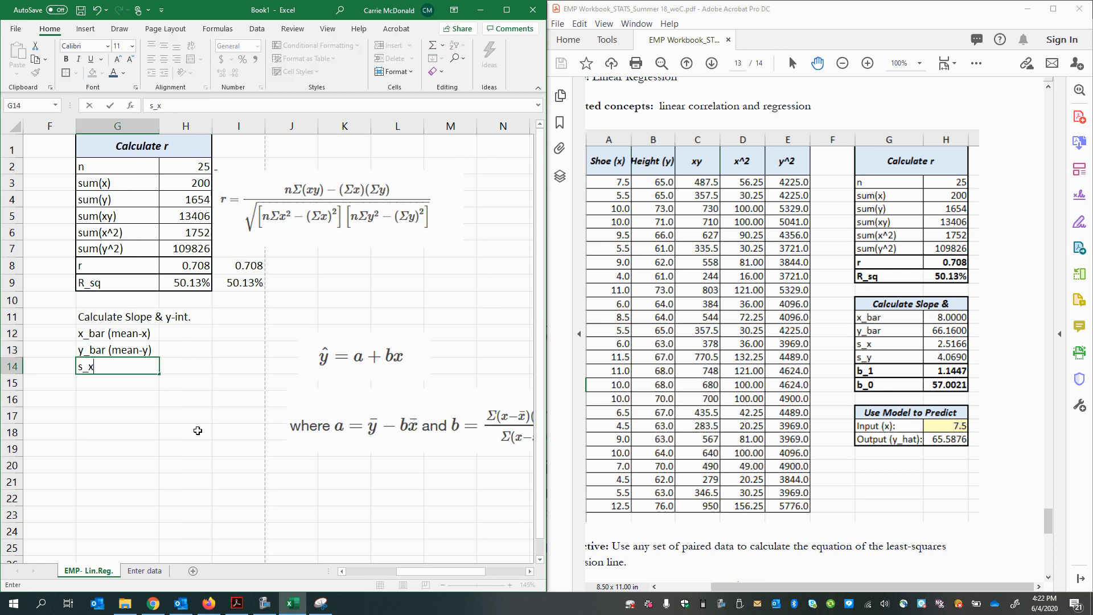
{"action": "key", "text": "Return"}
{"action": "type", "text": "s_"}
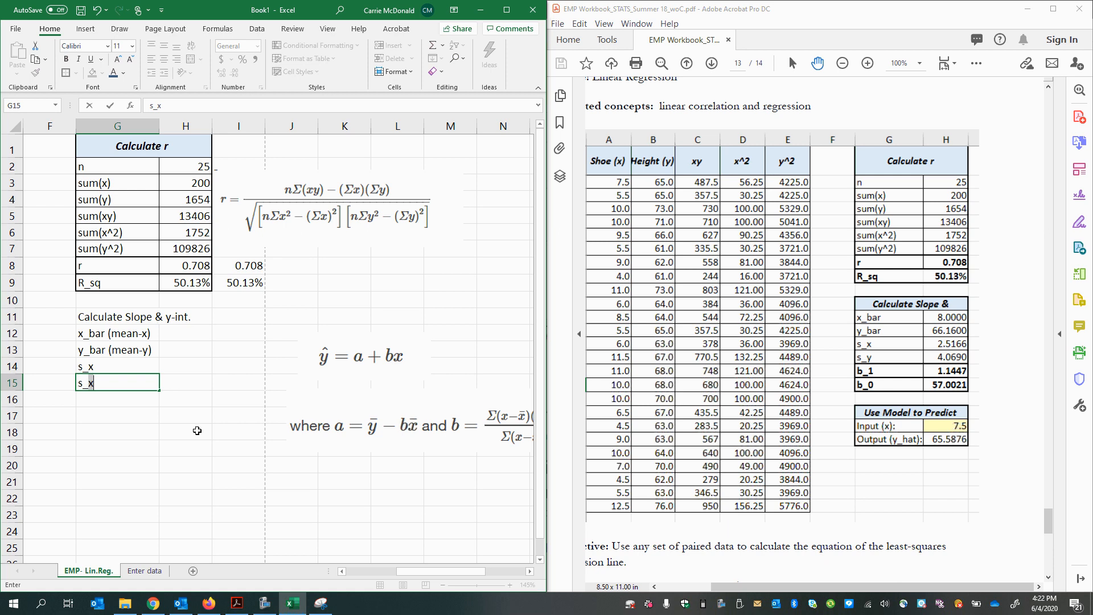
{"action": "type", "text": "y"}
Step: Extend the labels in G14 and G15 to "s_x (std.dev)" and "s_y (std.dev)"
{"action": "double_click", "coordinate": [134, 368]}
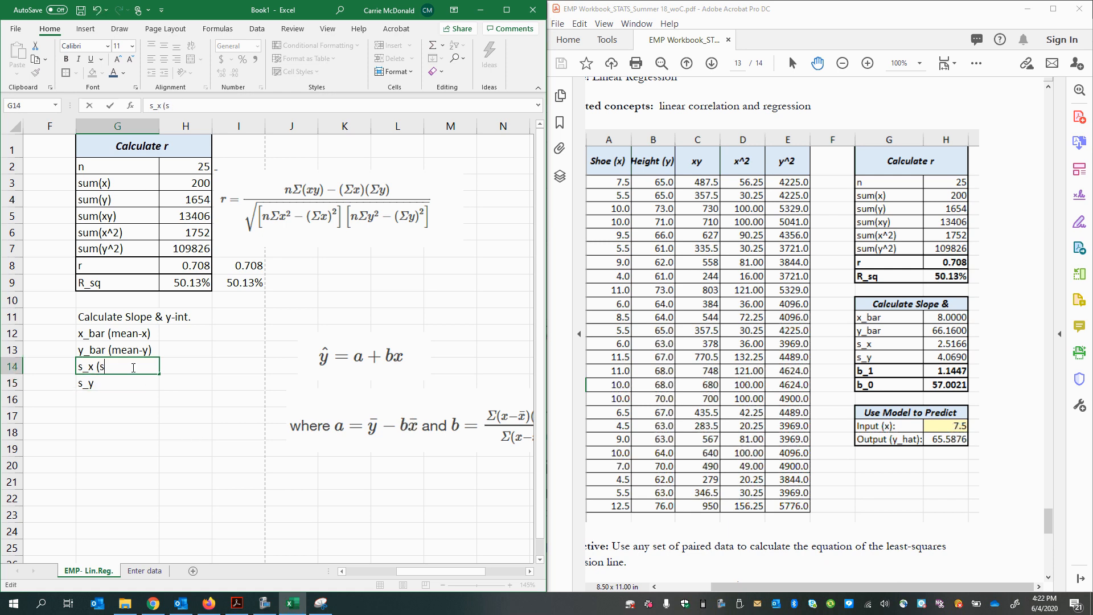
{"action": "type", "text": "(std.dev"}
{"action": "key", "text": "Return"}
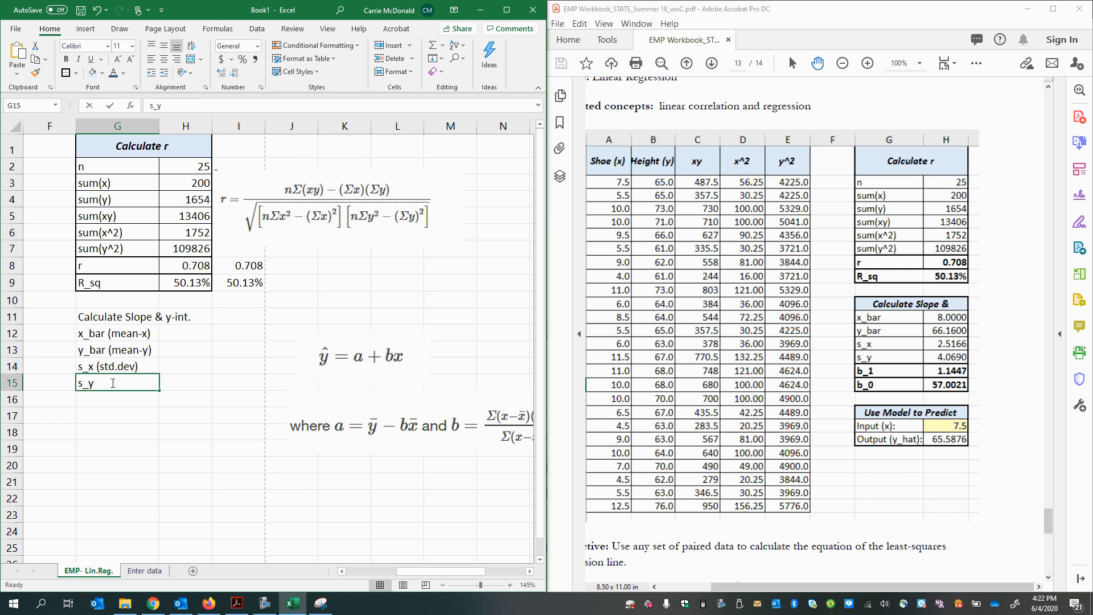
{"action": "double_click", "coordinate": [113, 383]}
{"action": "type", "text": "(std.dev"}
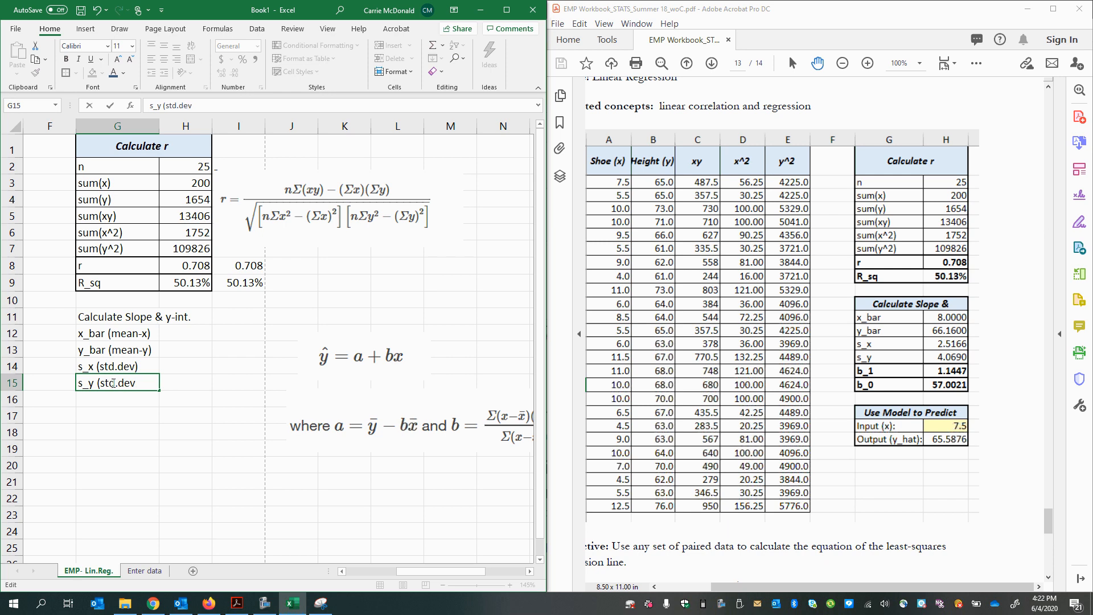
{"action": "key", "text": "Return"}
{"action": "key", "text": "Return"}
Step: Calculate the mean of the Shoe (x) data in cell H12 with AVERAGE over the whole of column A
{"action": "left_click", "coordinate": [185, 333]}
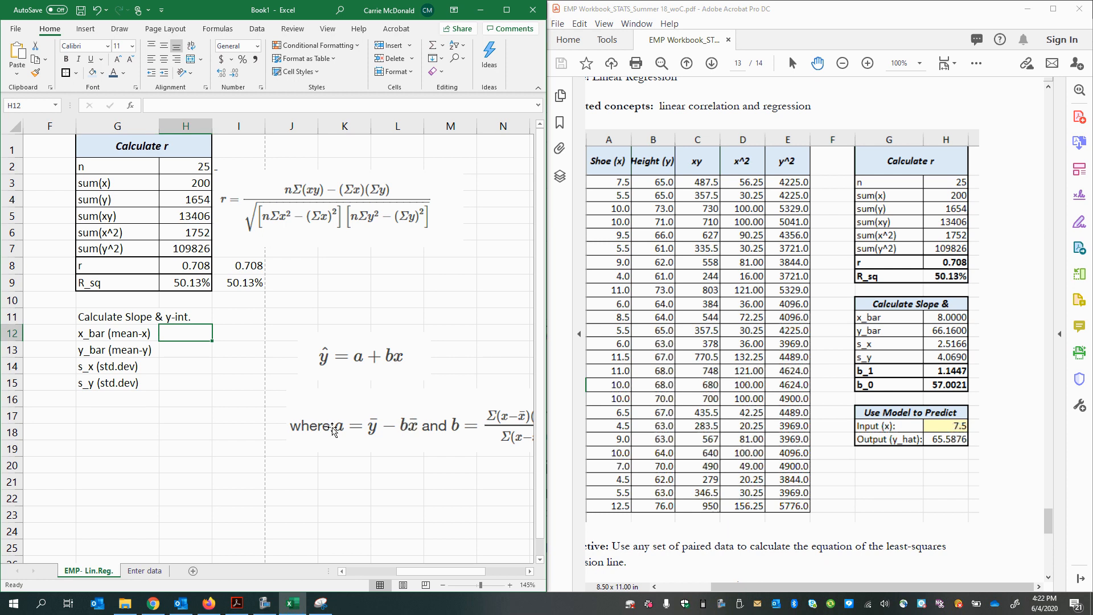
{"action": "type", "text": "="}
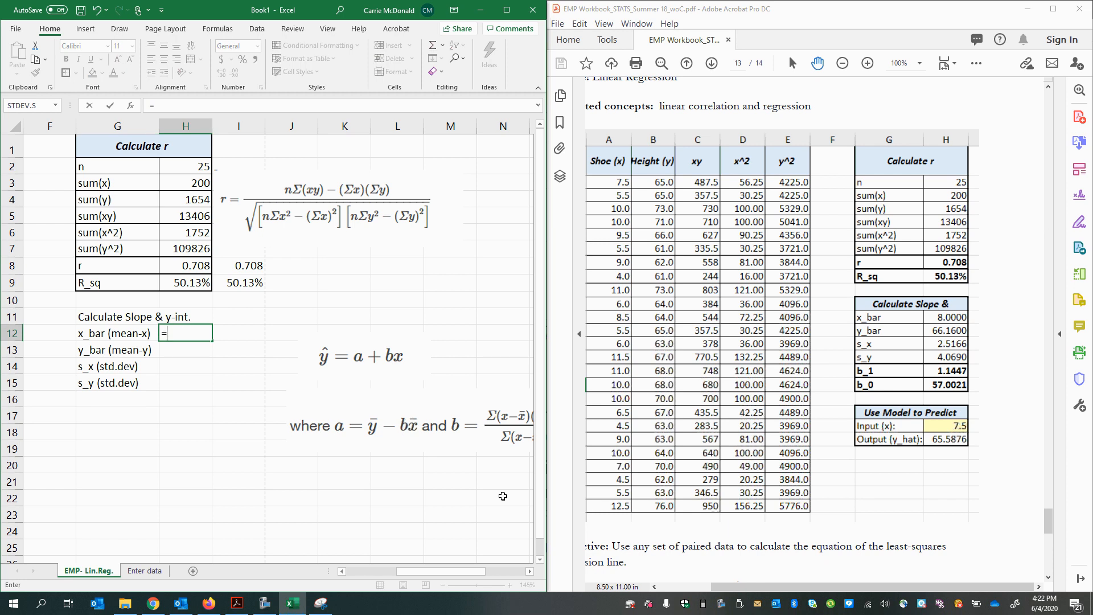
{"action": "type", "text": "average("}
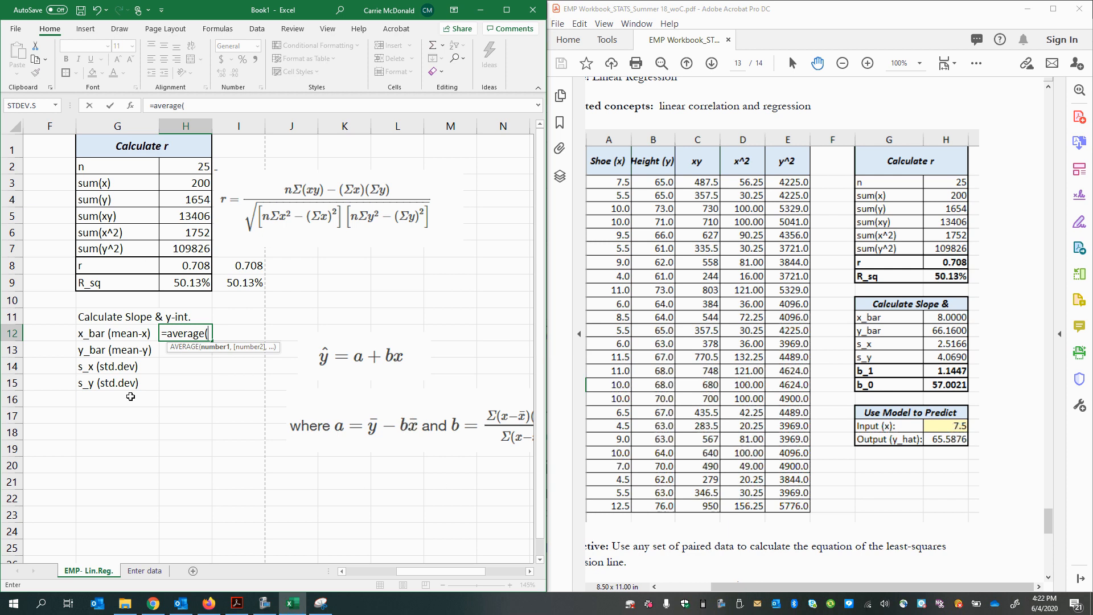
{"action": "left_click_drag", "start_coordinate": [412, 571], "coordinate": [362, 576]}
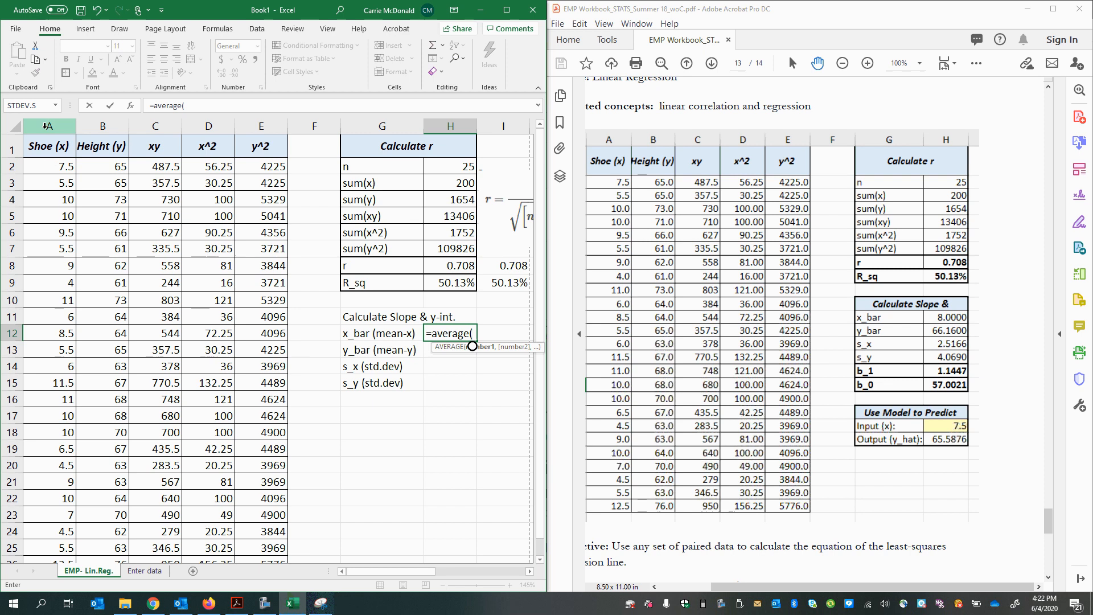
{"action": "left_click", "coordinate": [45, 126]}
{"action": "key", "text": "Return"}
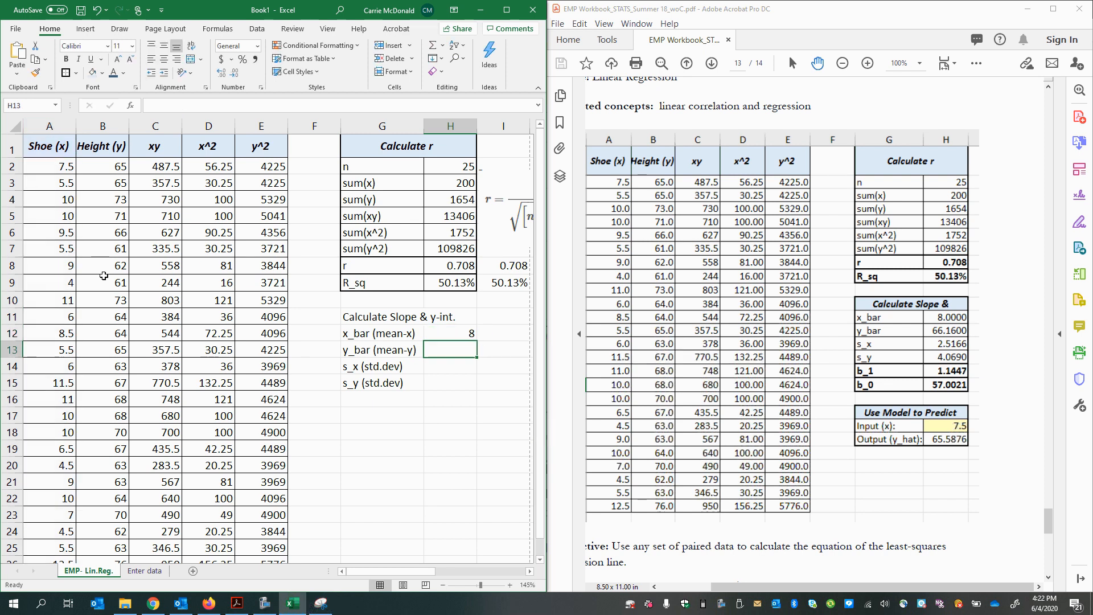
Step: Calculate the mean of the Height (y) data in cell H13 with AVERAGE over the whole of column B
{"action": "type", "text": "="}
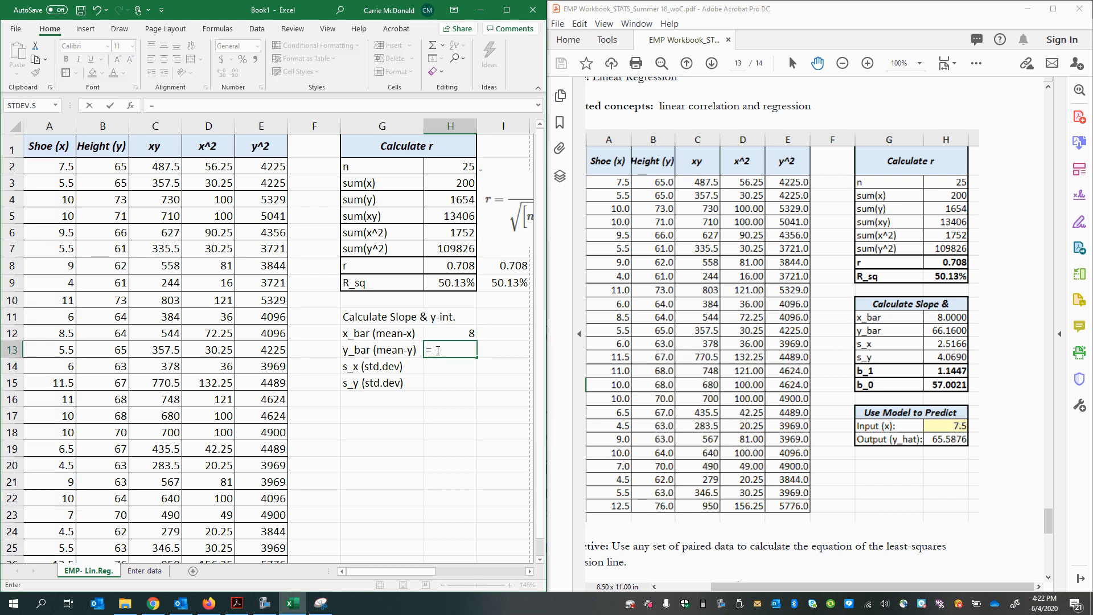
{"action": "type", "text": "average("}
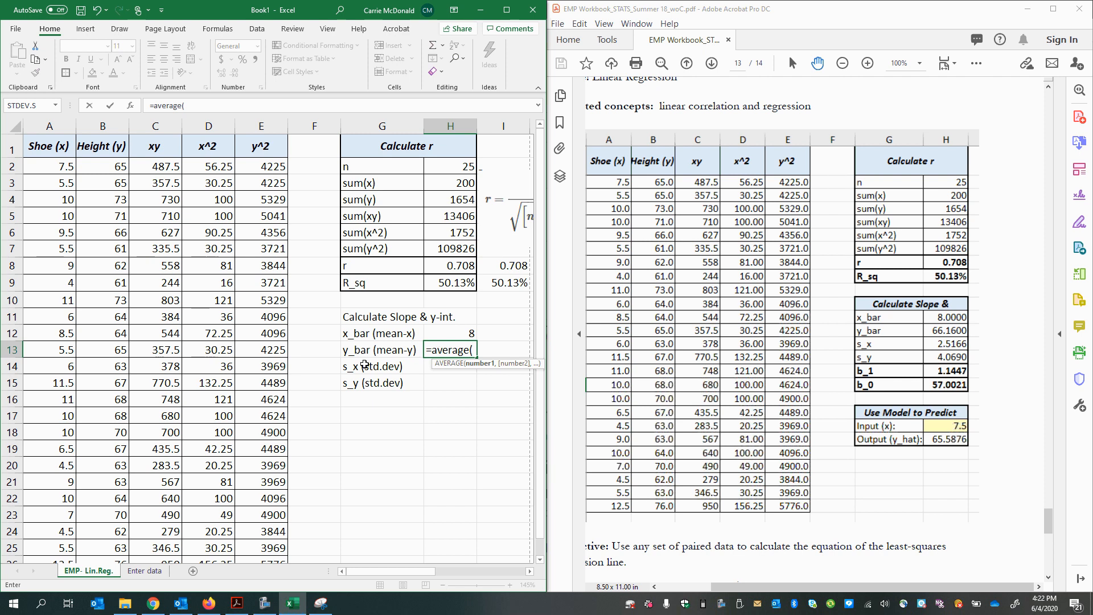
{"action": "left_click", "coordinate": [102, 123]}
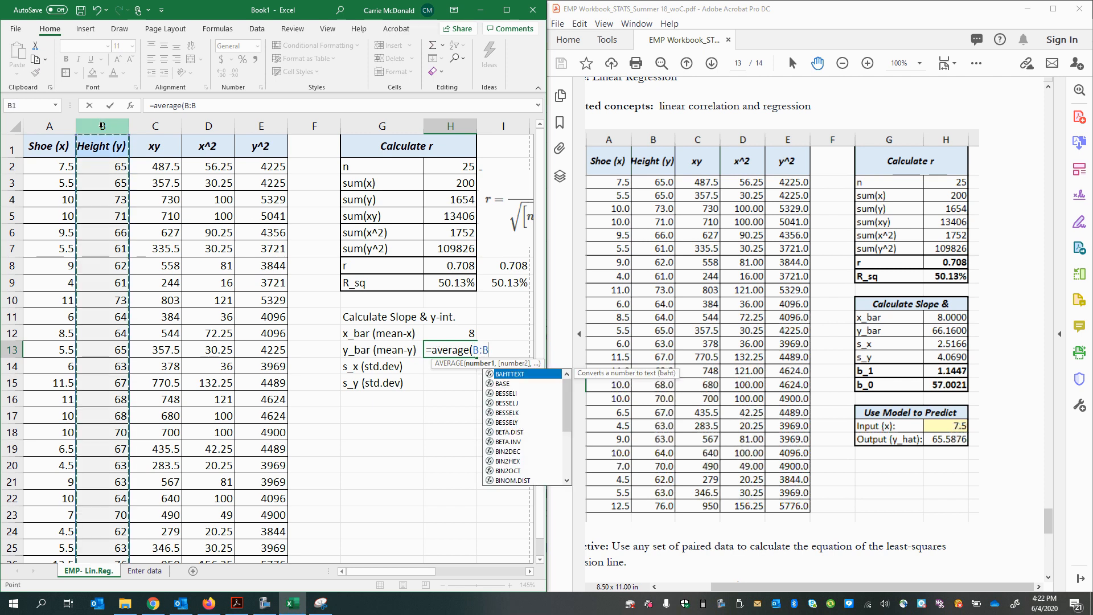
{"action": "key", "text": "Return"}
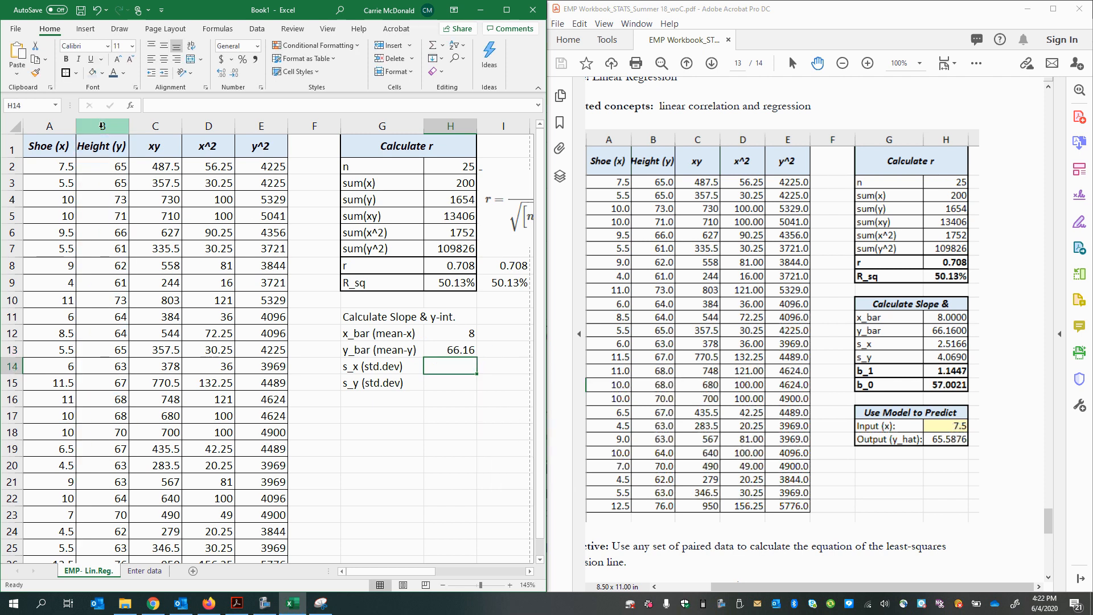
Step: Calculate the sample standard deviation of the Shoe (x) data in cell H14 with STDEV.S over column A
{"action": "type", "text": "=s"}
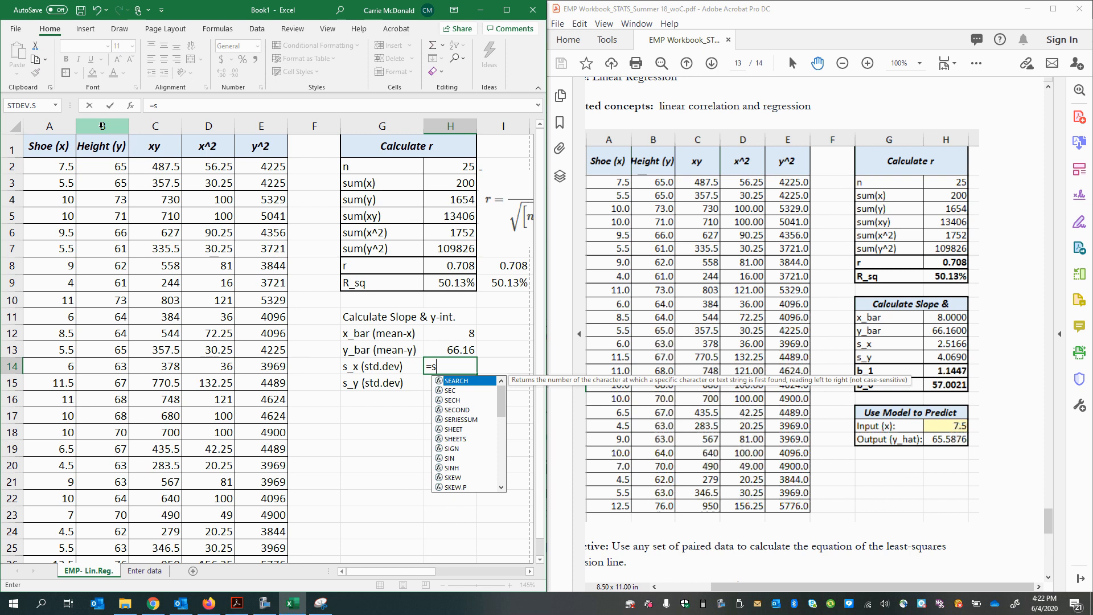
{"action": "type", "text": "t"}
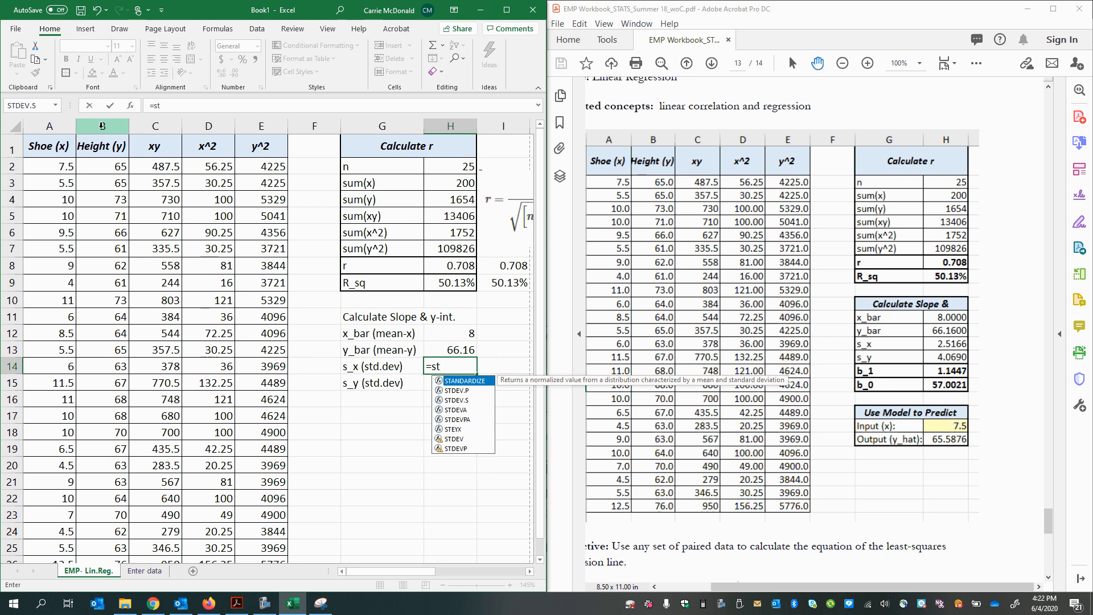
{"action": "type", "text": "d"}
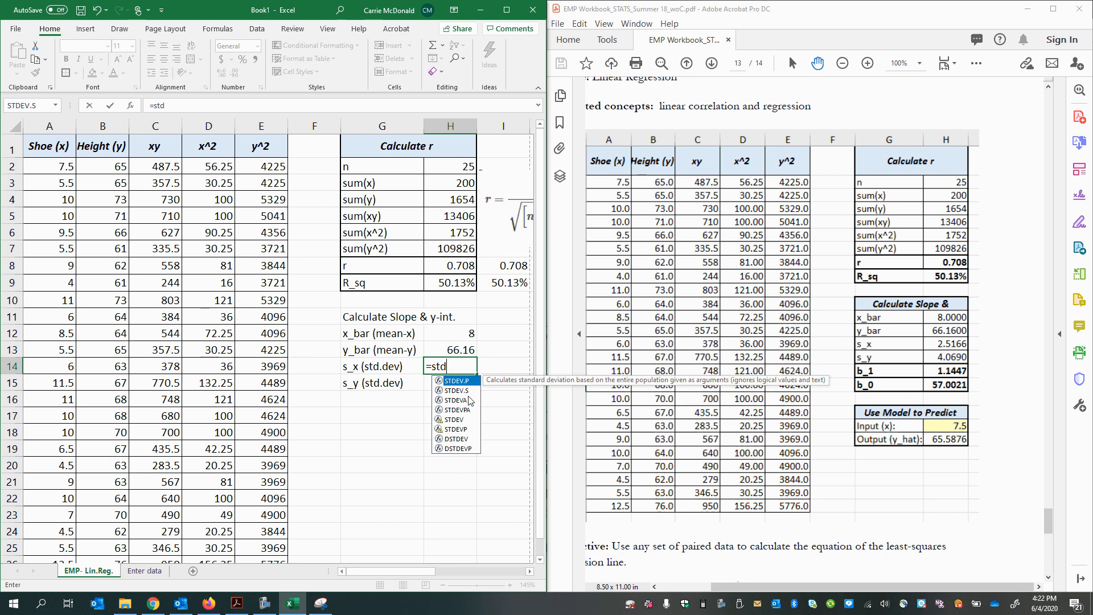
{"action": "double_click", "coordinate": [465, 391]}
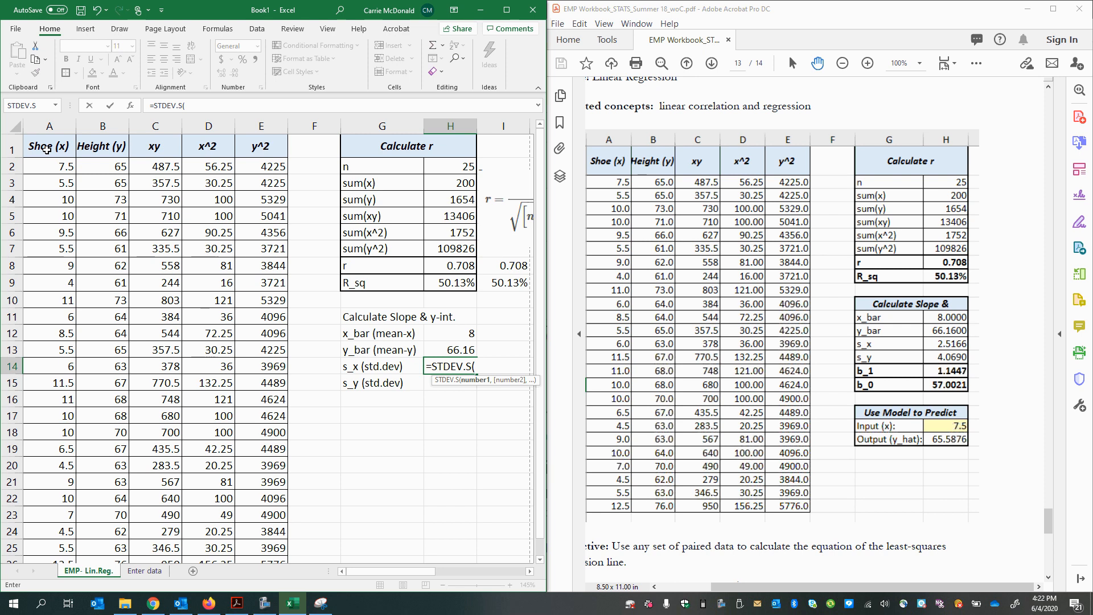
{"action": "left_click", "coordinate": [41, 117]}
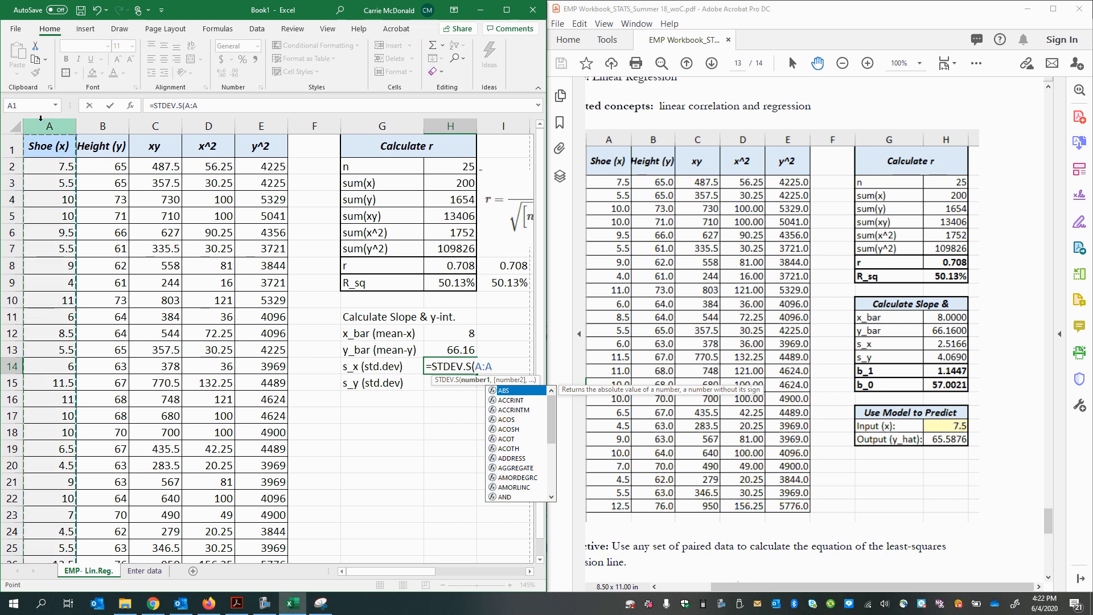
{"action": "key", "text": "Return"}
Step: Calculate the sample standard deviation of the Height (y) data in cell H15 with STDEV.S over column B
{"action": "type", "text": "=std"}
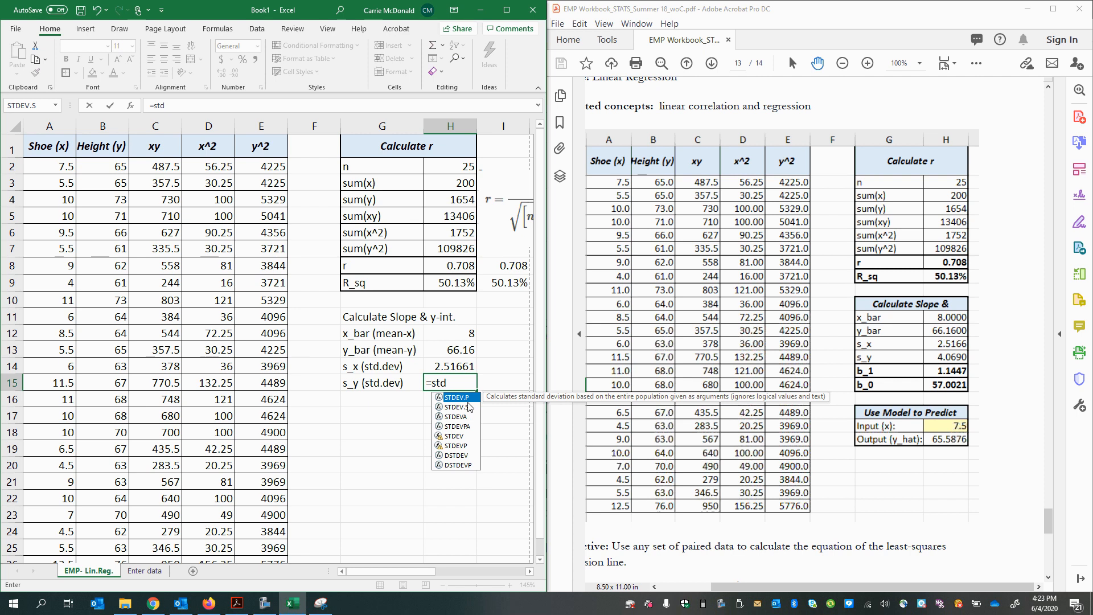
{"action": "double_click", "coordinate": [469, 407]}
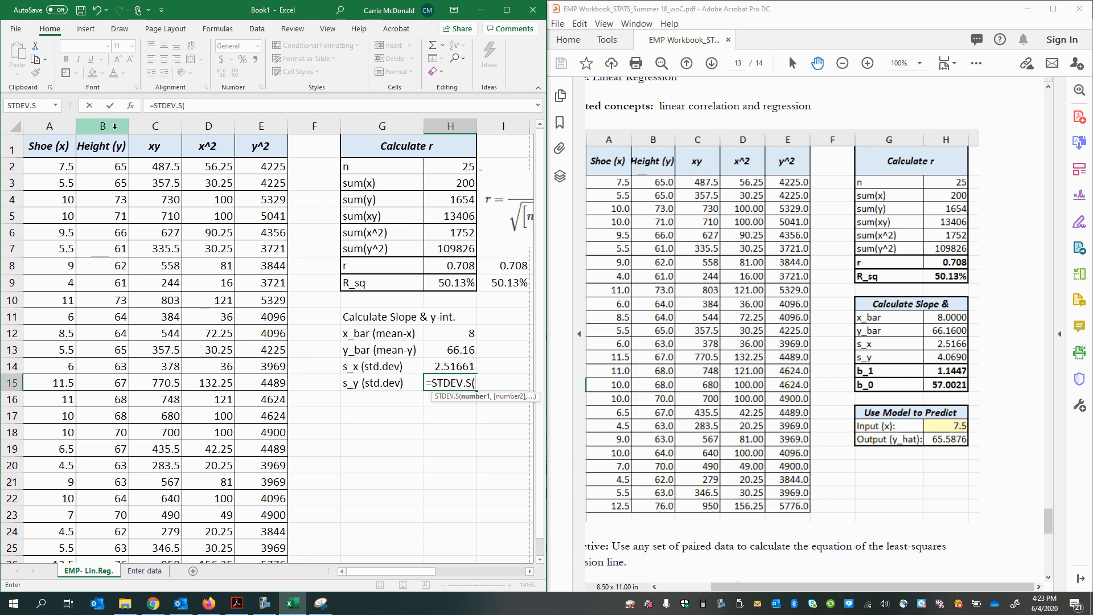
{"action": "left_click", "coordinate": [114, 127]}
{"action": "key", "text": "Return"}
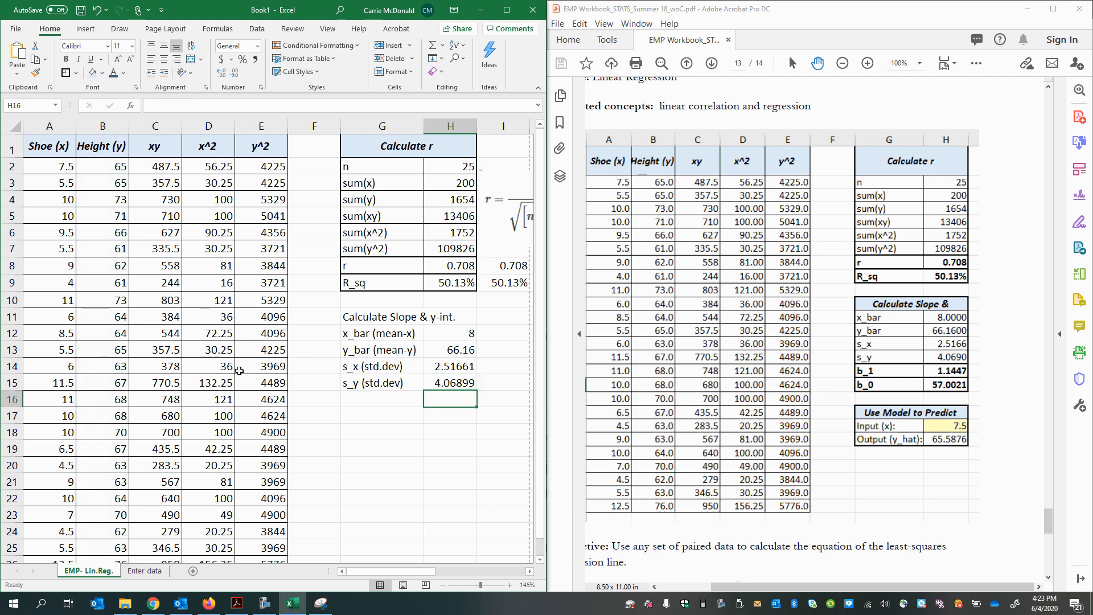
{"action": "left_click_drag", "start_coordinate": [468, 336], "coordinate": [468, 401]}
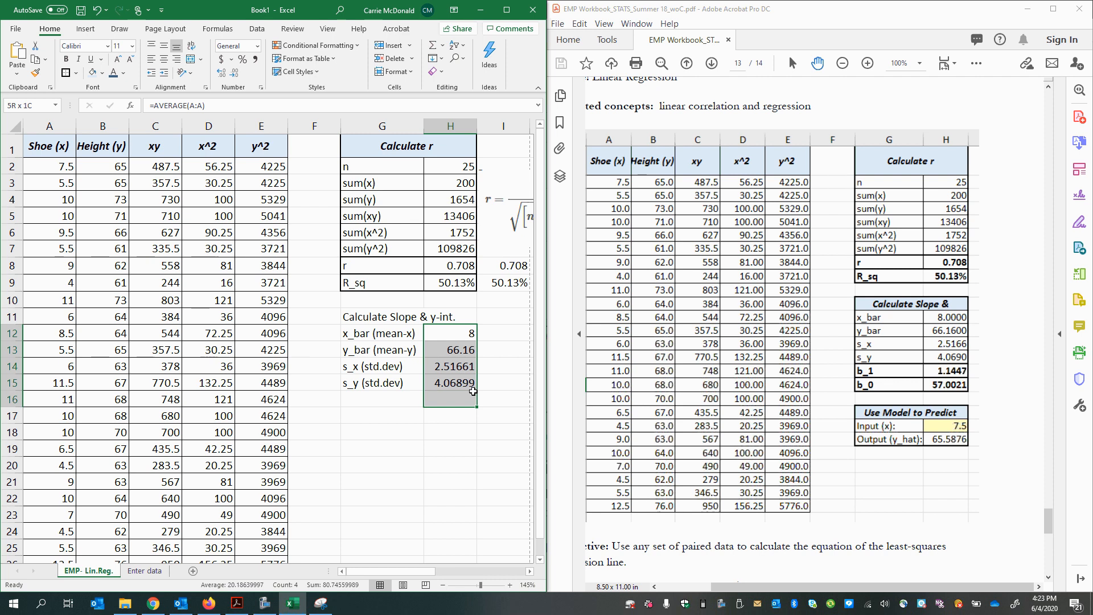
{"action": "left_click_drag", "start_coordinate": [372, 339], "coordinate": [378, 385]}
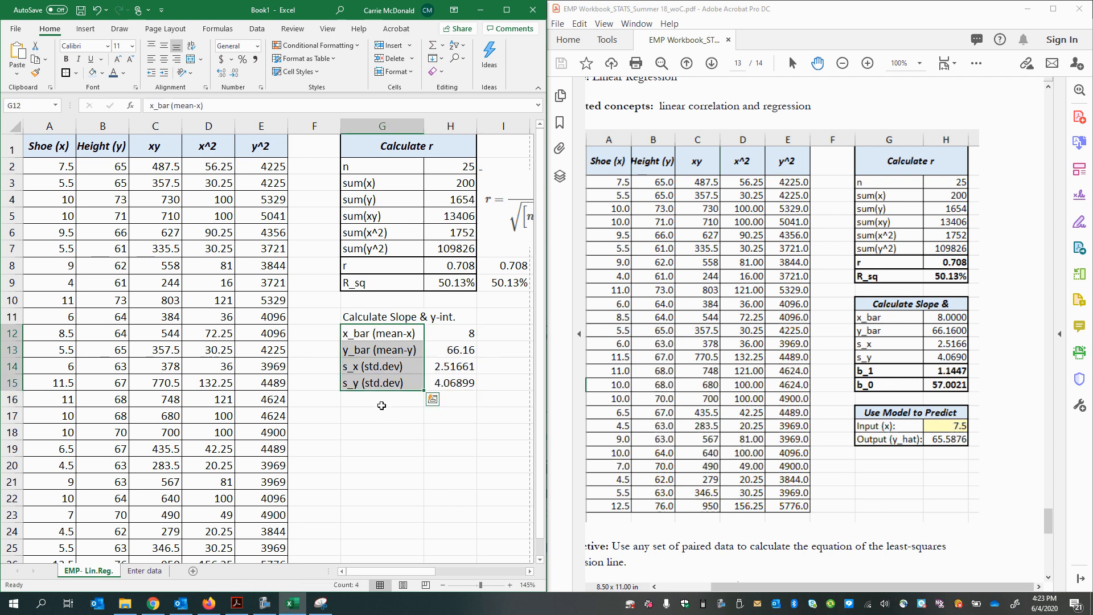
Step: Add the labels "b_1 (slope)" in cell G16 and "b_0 (y-int)" in cell G17
{"action": "left_click", "coordinate": [390, 408]}
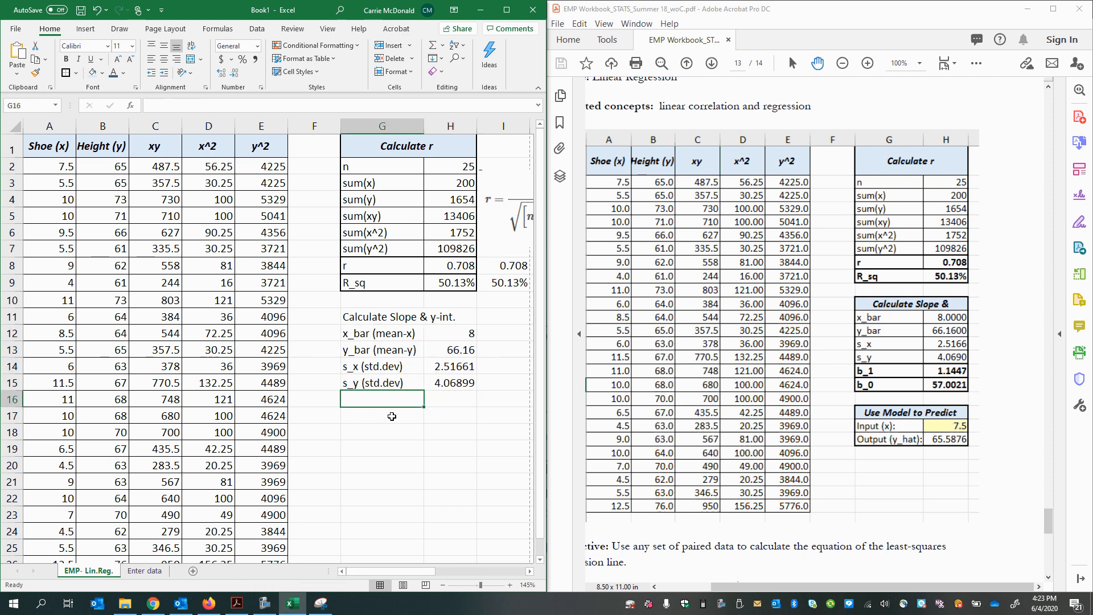
{"action": "type", "text": "b_1"}
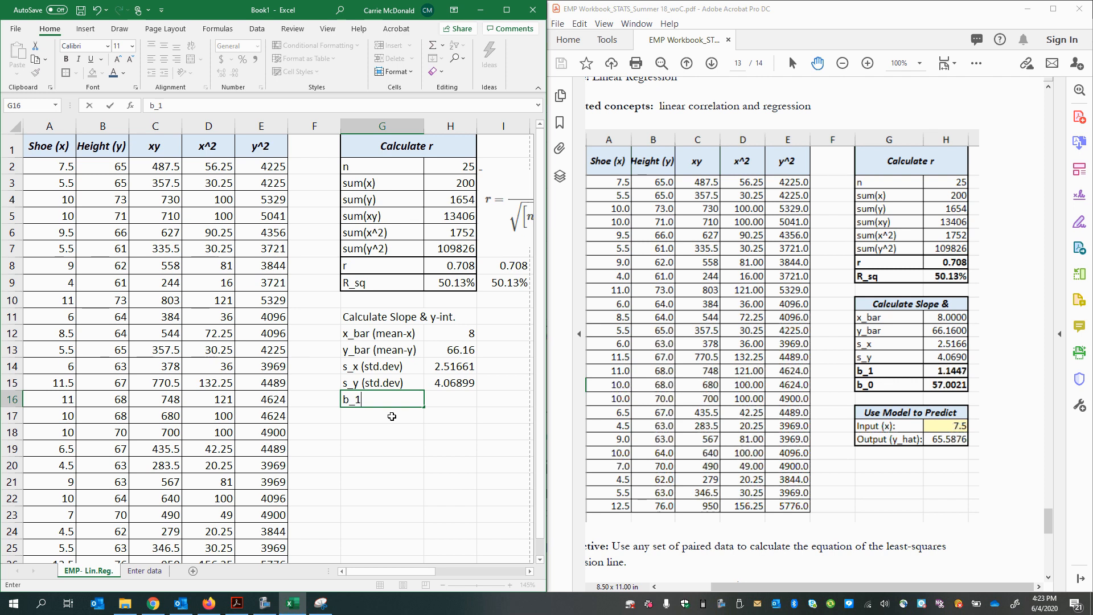
{"action": "type", "text": " (slope)"}
{"action": "key", "text": "Return"}
{"action": "type", "text": "b_"}
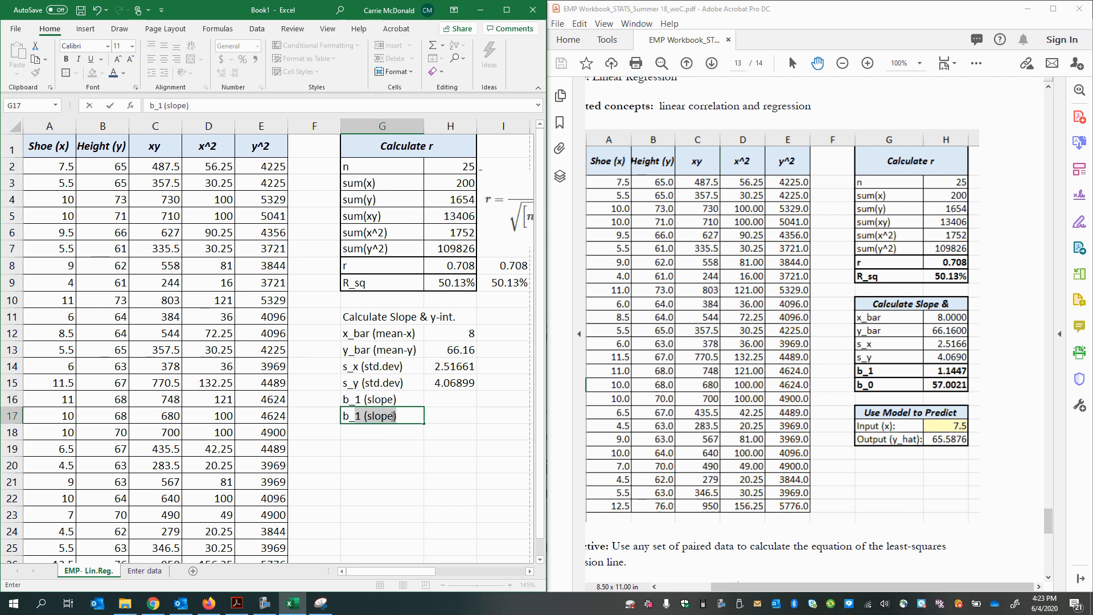
{"action": "type", "text": "0 (y-int"}
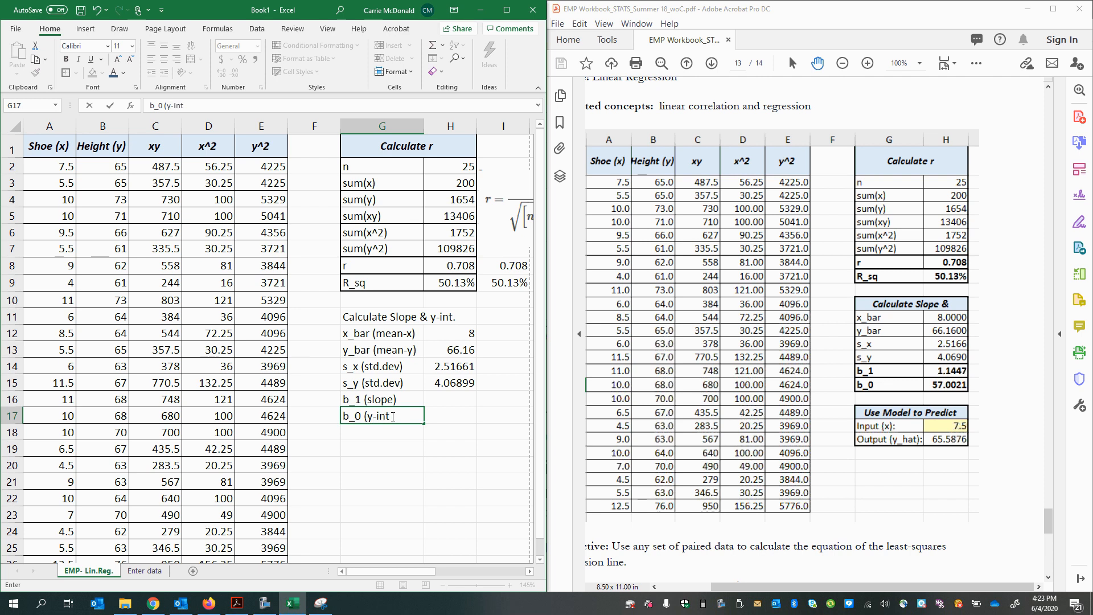
Step: Prefix the slope label in G16 with "b: " and the y-intercept label in G17 with "a: "
{"action": "left_click", "coordinate": [342, 400]}
{"action": "left_click", "coordinate": [339, 401]}
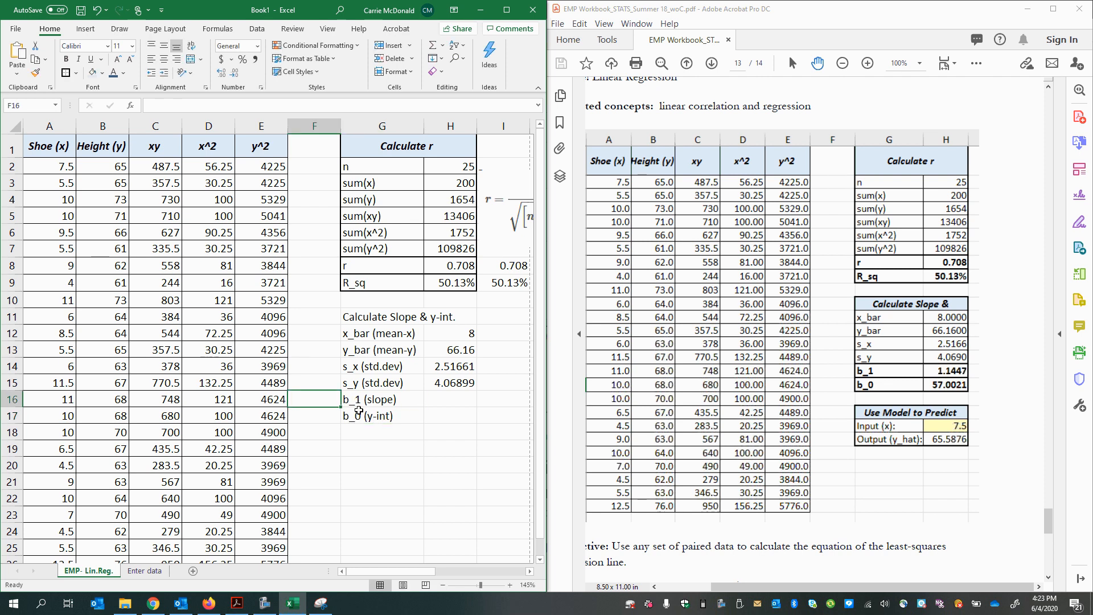
{"action": "left_click", "coordinate": [358, 412]}
{"action": "left_click", "coordinate": [346, 404]}
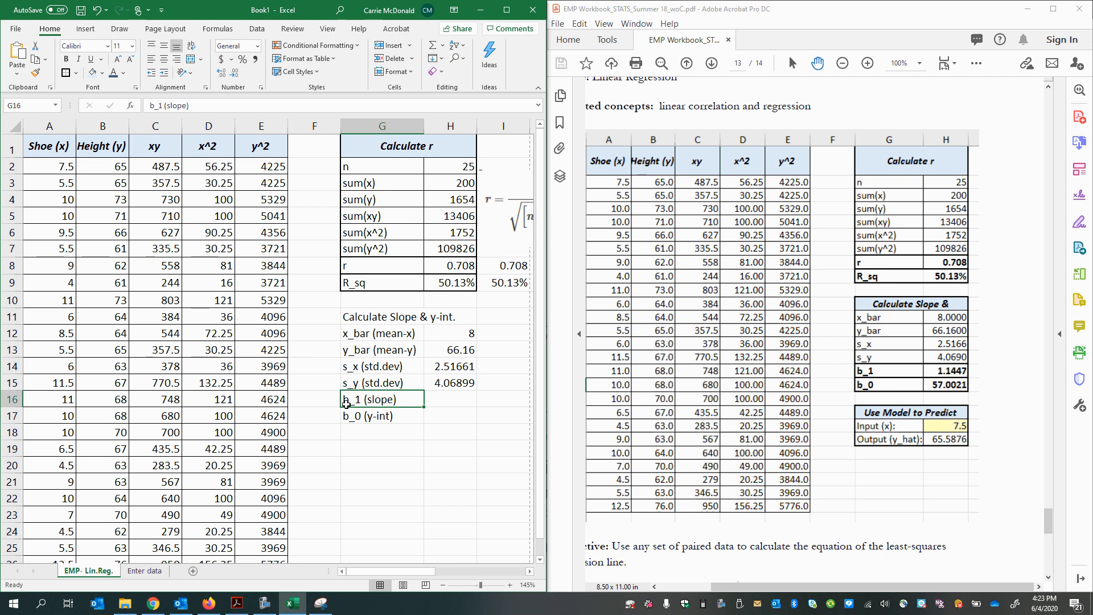
{"action": "double_click", "coordinate": [343, 399]}
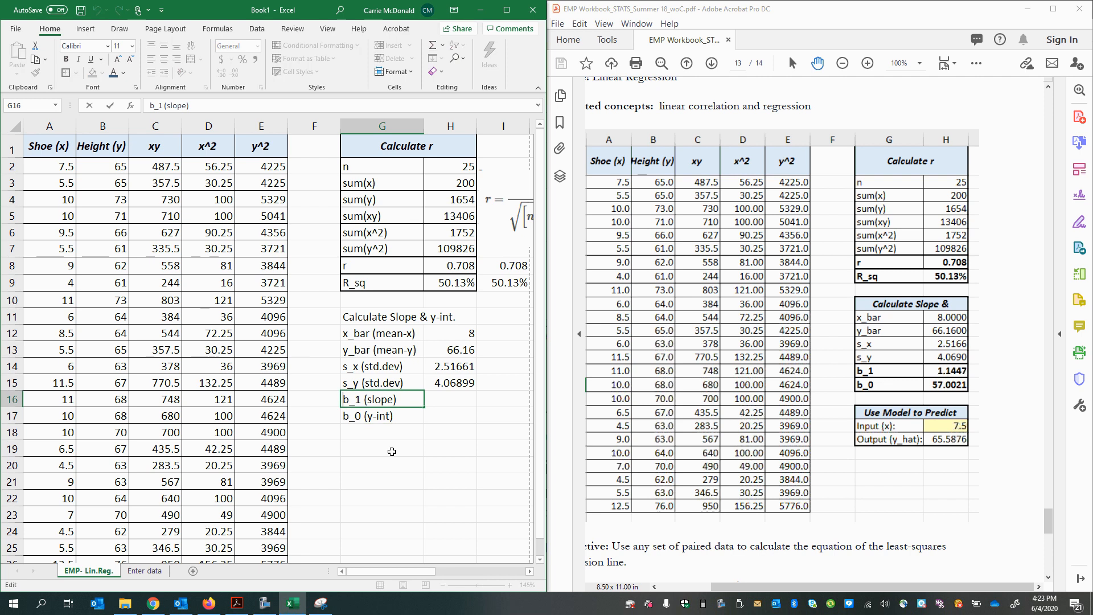
{"action": "type", "text": "b:"}
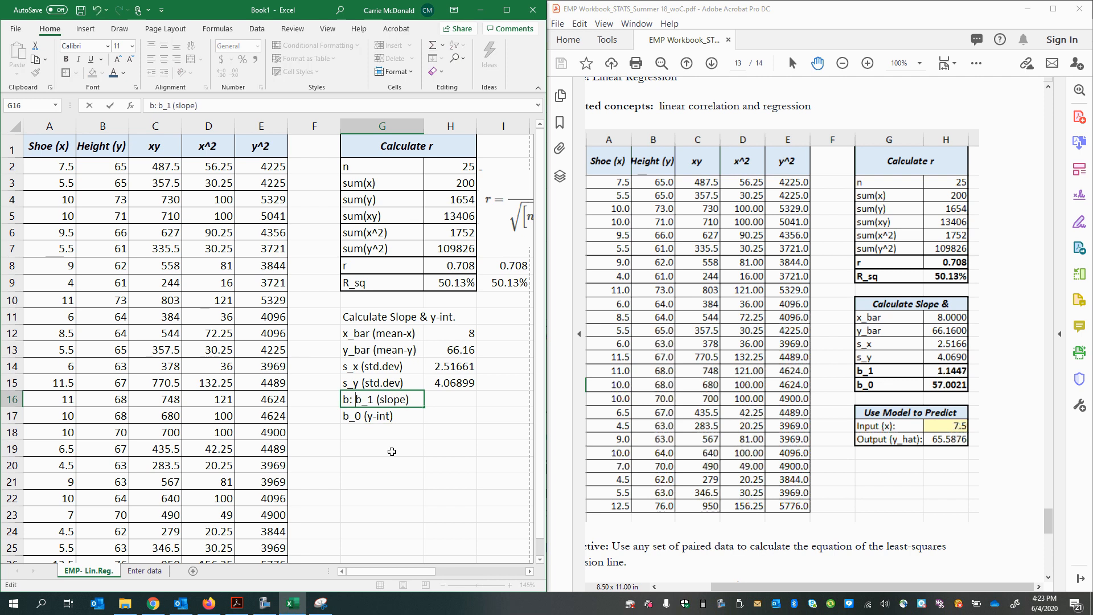
{"action": "left_click", "coordinate": [343, 417]}
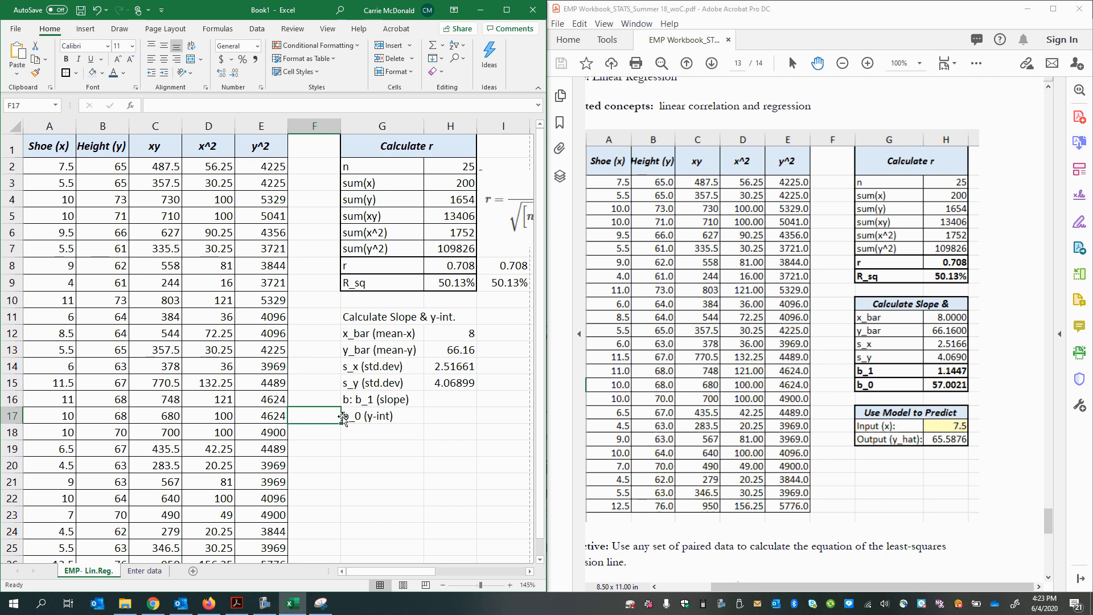
{"action": "double_click", "coordinate": [344, 416]}
{"action": "type", "text": "a:"}
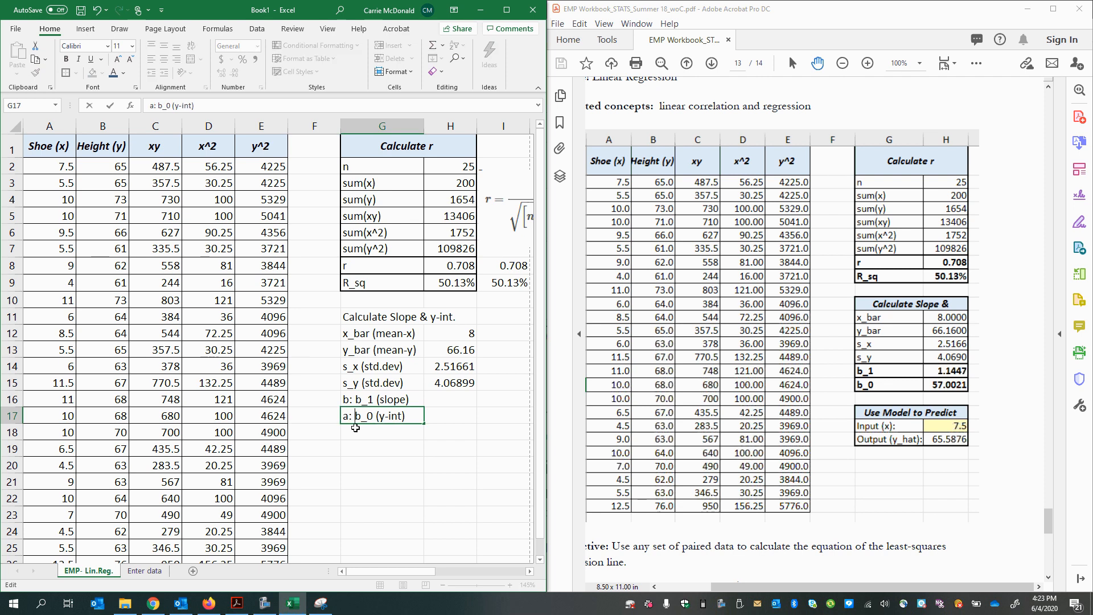
{"action": "left_click", "coordinate": [414, 451]}
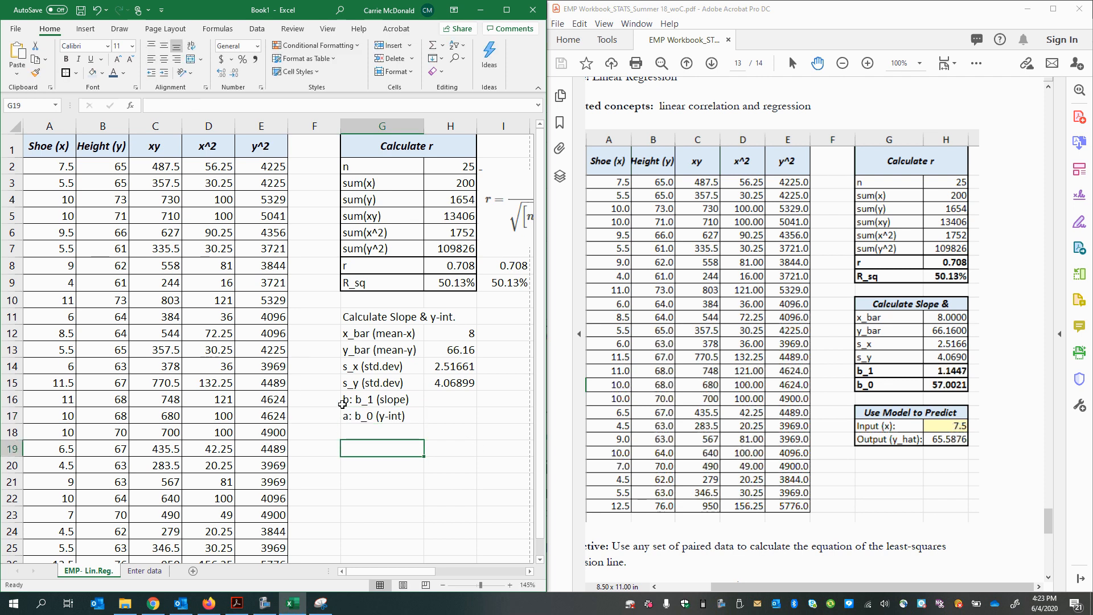
{"action": "left_click_drag", "start_coordinate": [344, 401], "coordinate": [349, 416]}
{"action": "left_click", "coordinate": [349, 399]}
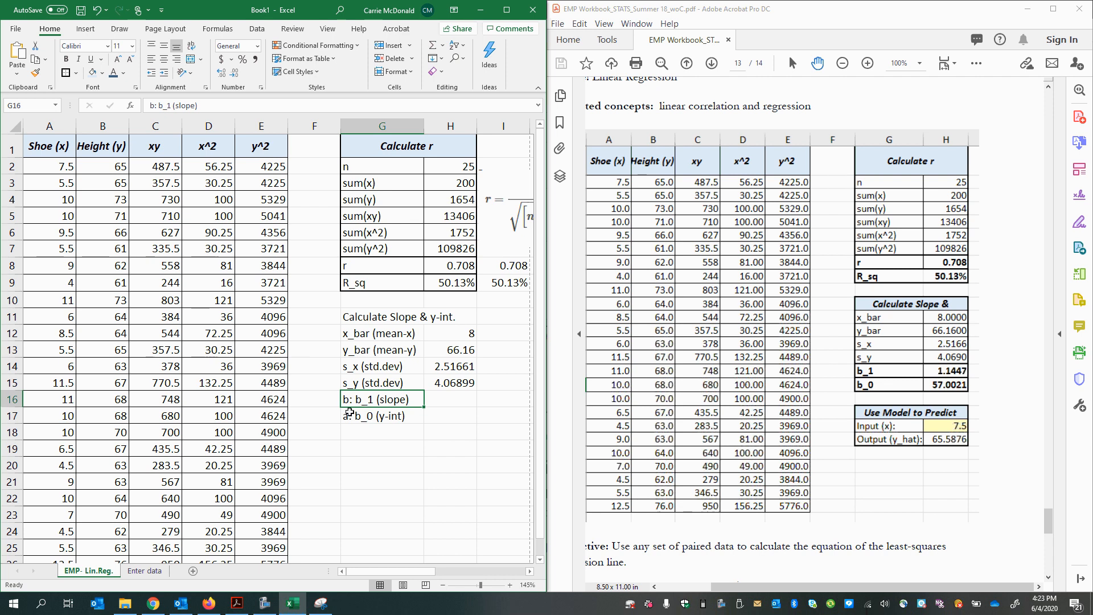
{"action": "left_click", "coordinate": [348, 410]}
Step: Maximize the workbook window to show the regression formula pictures and begin the slope formula in cell H16 with "=("
{"action": "left_click", "coordinate": [454, 399]}
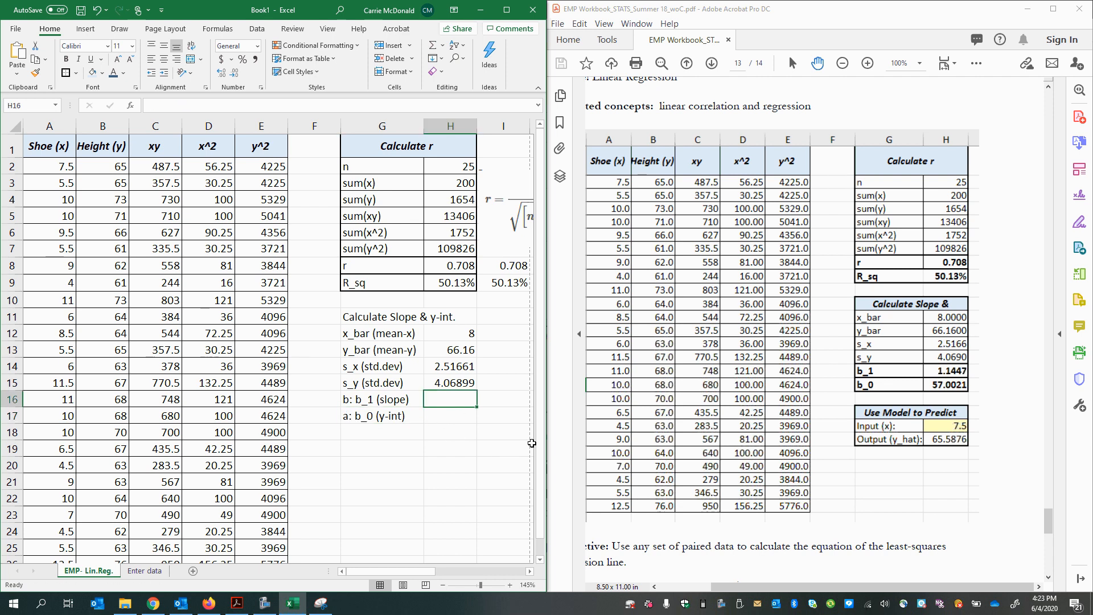
{"action": "left_click", "coordinate": [506, 10]}
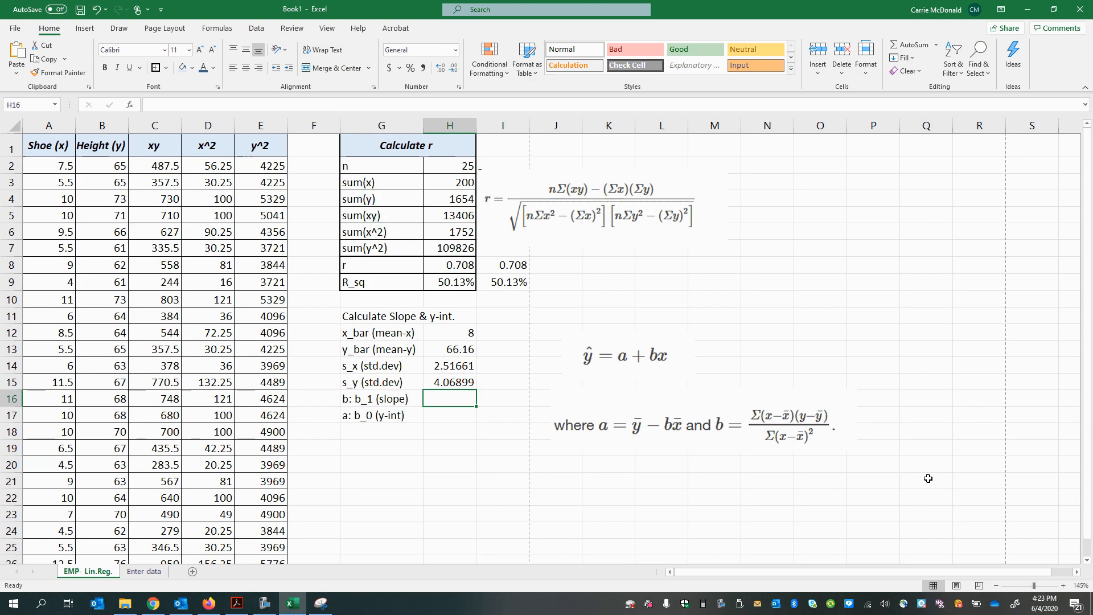
{"action": "left_click", "coordinate": [692, 436]}
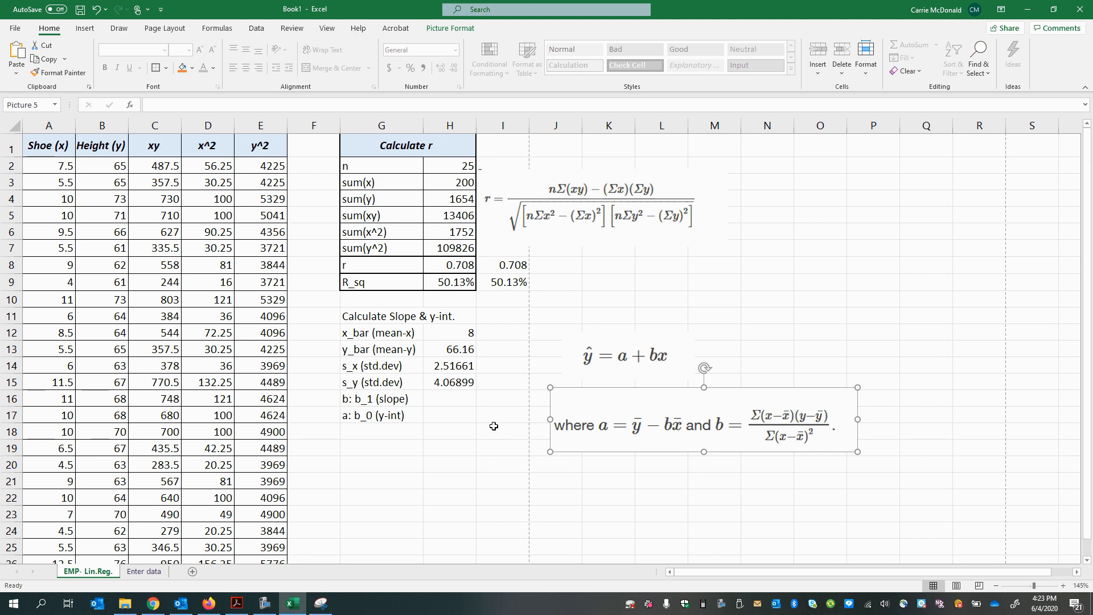
{"action": "left_click", "coordinate": [461, 398]}
{"action": "type", "text": "="}
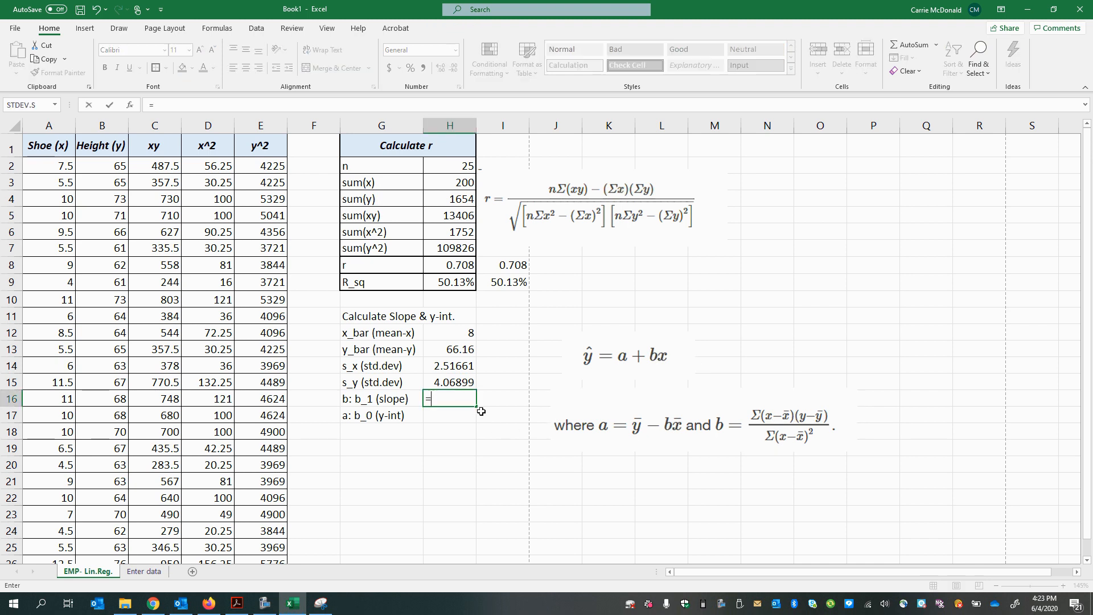
{"action": "type", "text": "(x)/("}
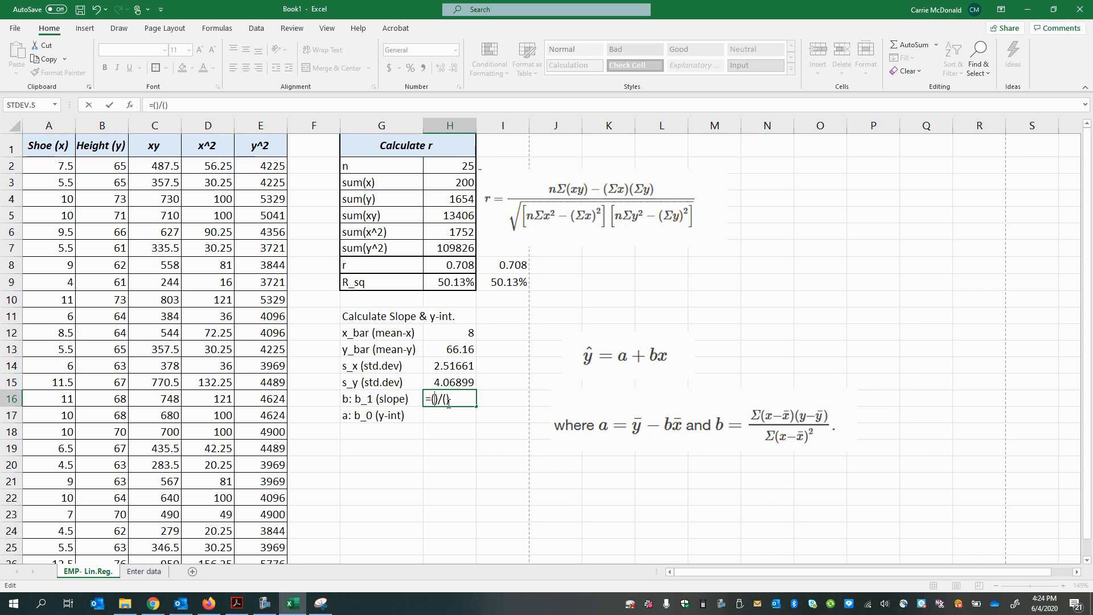
{"action": "type", "text": "x"}
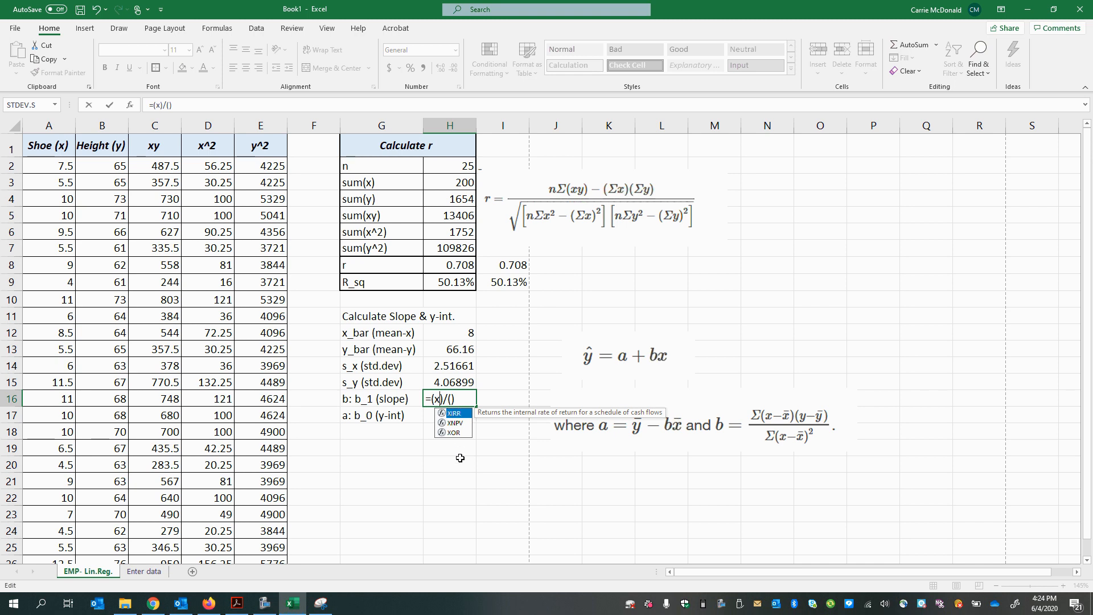
{"action": "key", "text": "Return"}
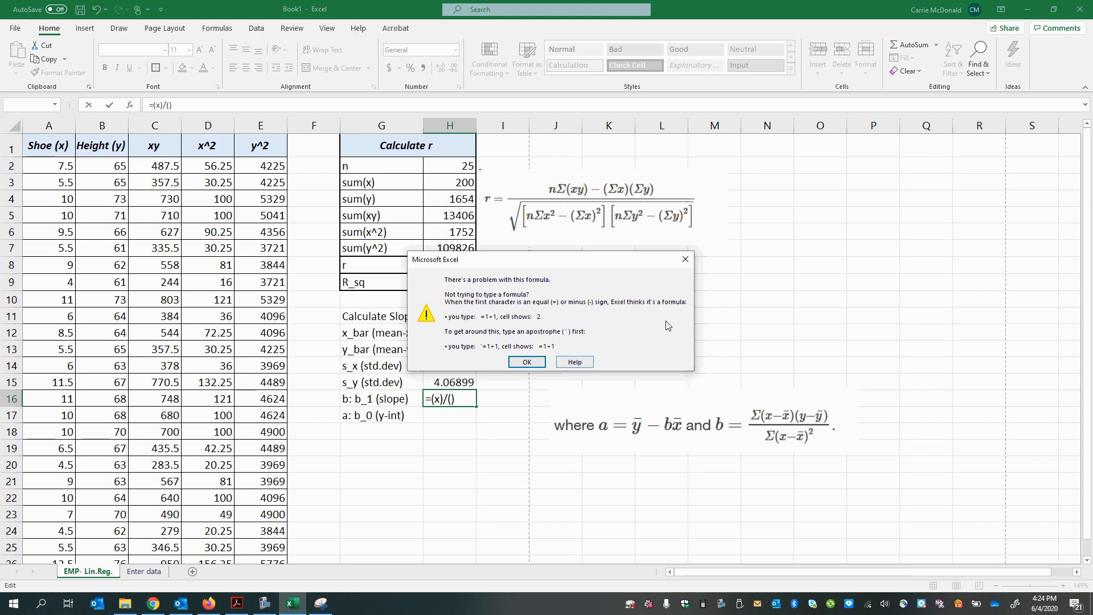
{"action": "left_click", "coordinate": [686, 259]}
{"action": "key", "text": "BackSpace"}
{"action": "key", "text": "BackSpace"}
{"action": "key", "text": "BackSpace"}
{"action": "key", "text": "BackSpace"}
{"action": "key", "text": "BackSpace"}
{"action": "key", "text": "BackSpace"}
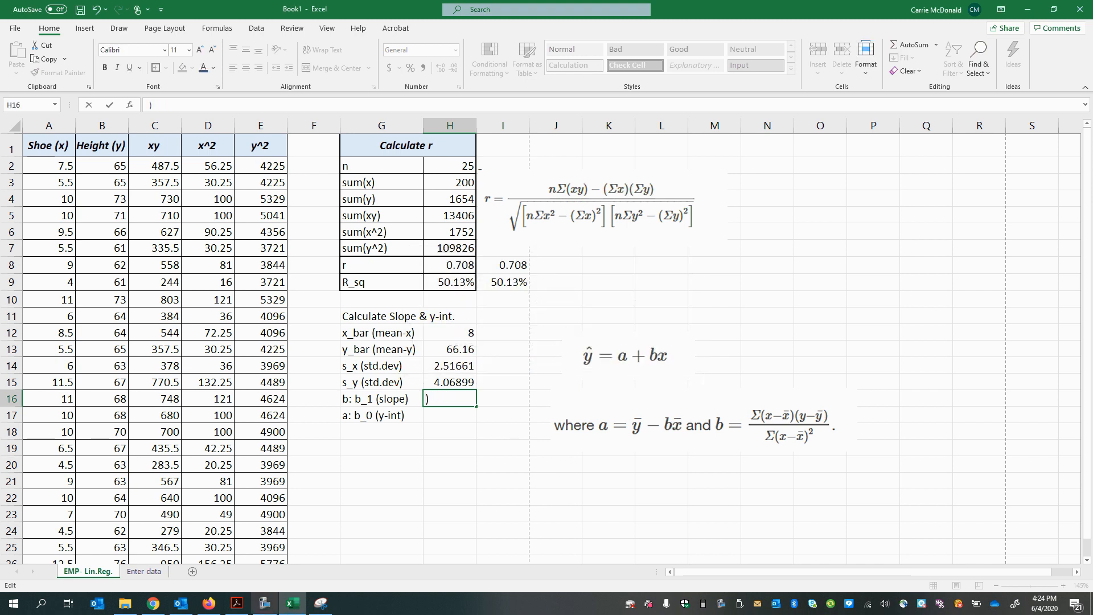
{"action": "key", "text": "alt+Tab"}
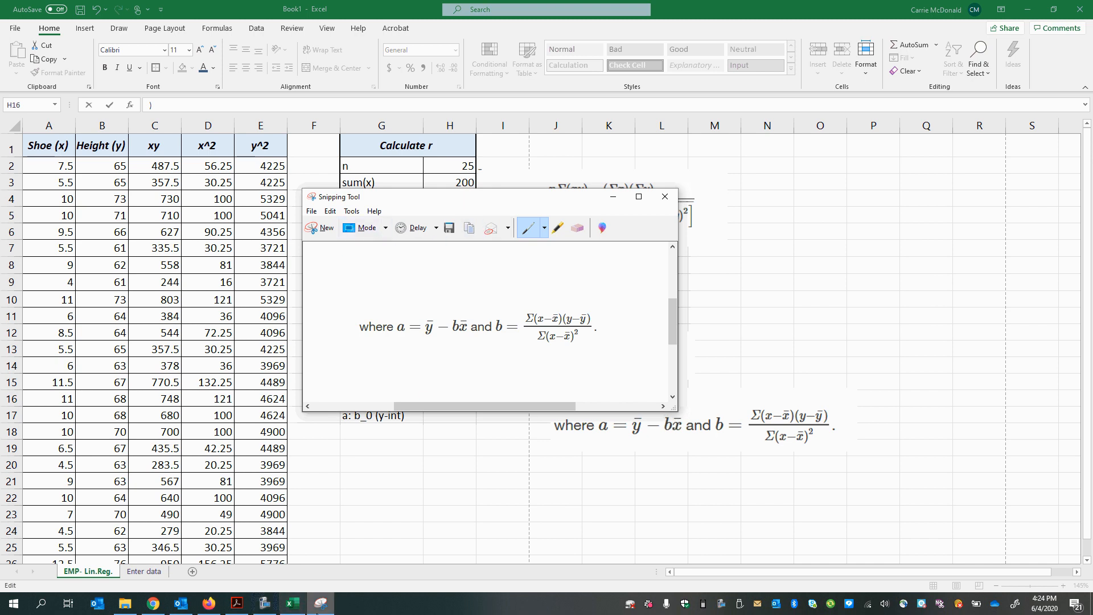
{"action": "left_click", "coordinate": [292, 602]}
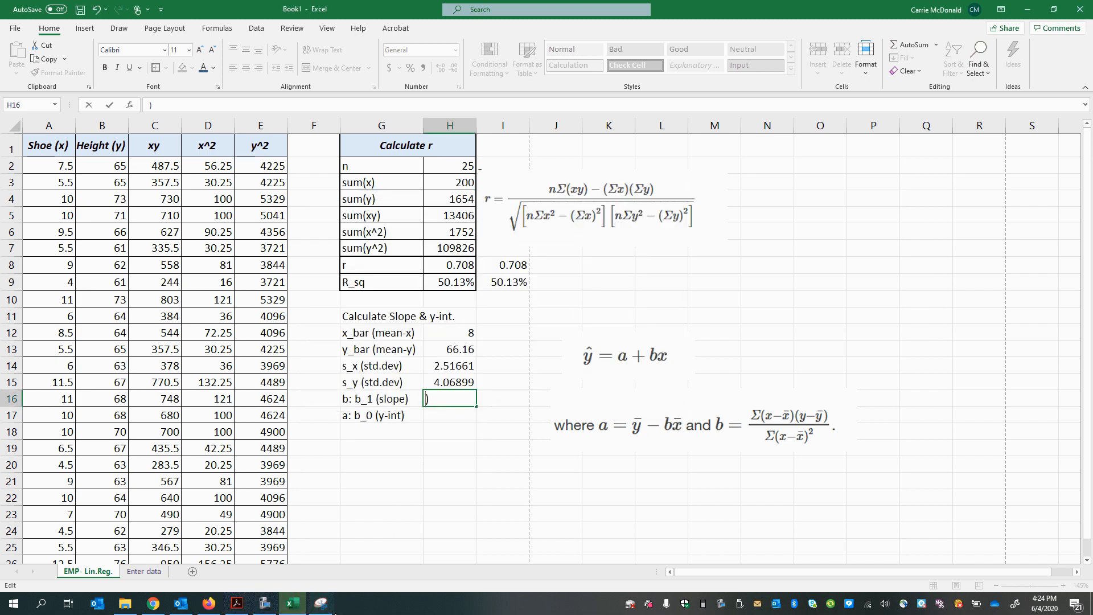
{"action": "left_click", "coordinate": [321, 603]}
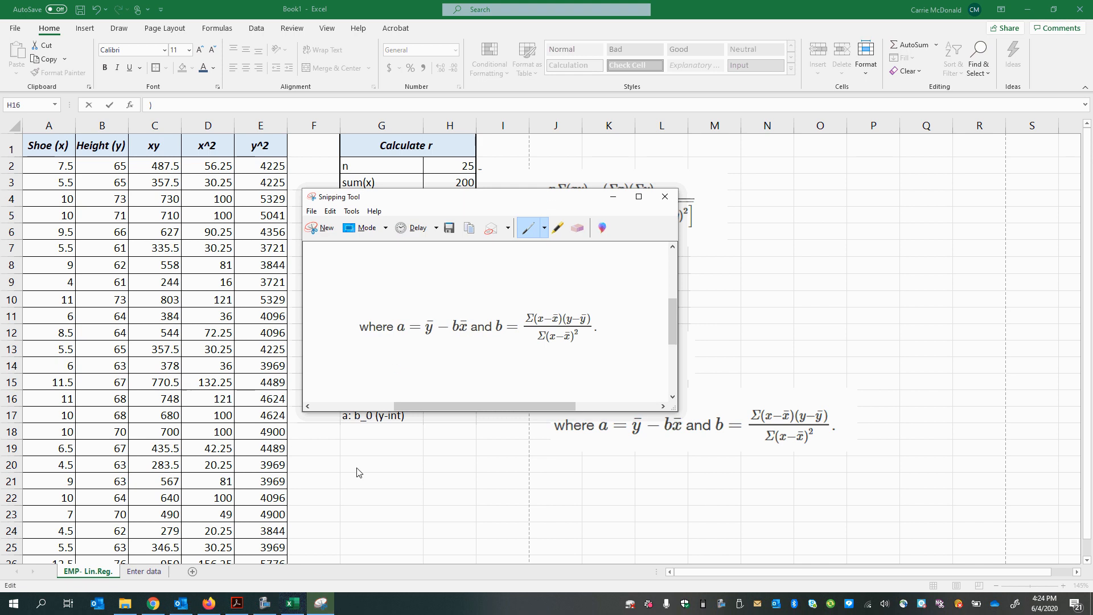
{"action": "left_click", "coordinate": [265, 603]}
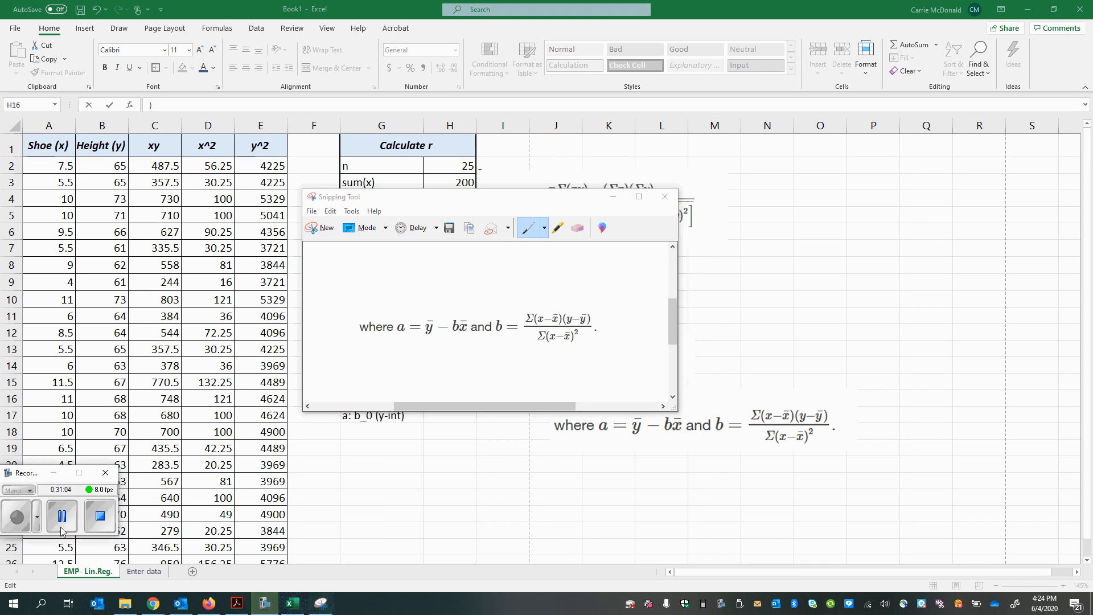
{"action": "left_click", "coordinate": [60, 528]}
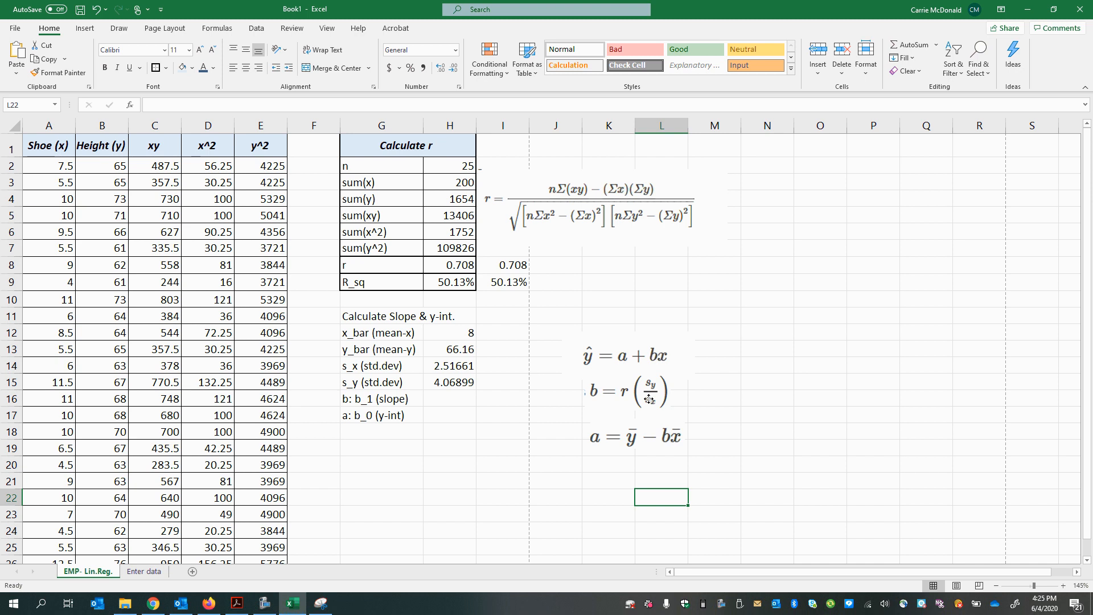
Step: Switch to Firefox and examine the two slope formulas for b in the textbook section 12.3 The Regression Equation
{"action": "left_click", "coordinate": [650, 438]}
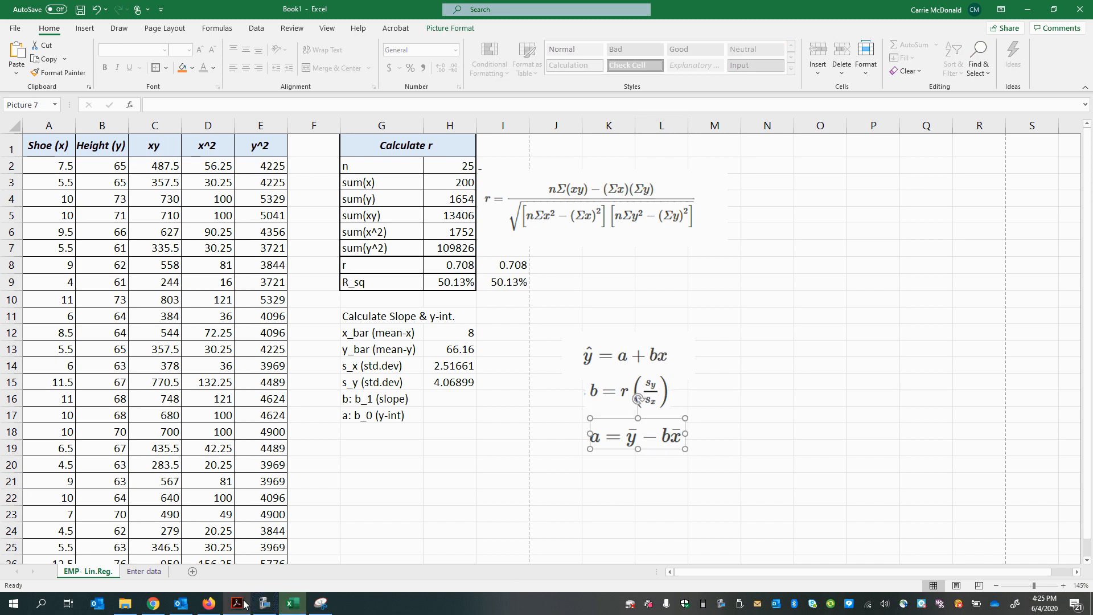
{"action": "left_click", "coordinate": [209, 604]}
{"action": "scroll", "coordinate": [561, 490], "scroll_direction": "down", "scroll_amount": 2}
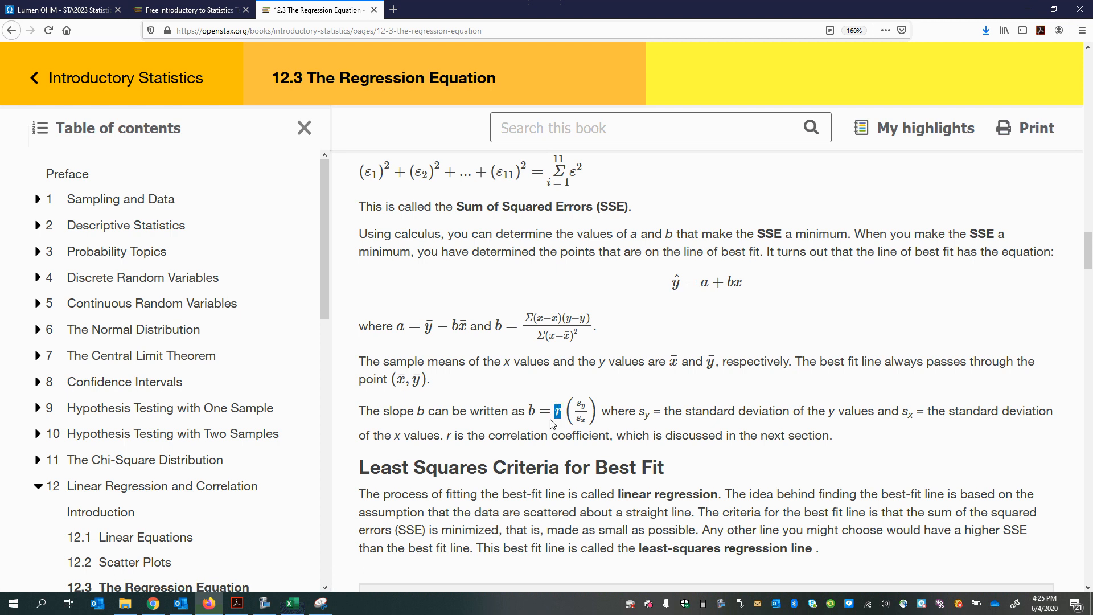
{"action": "left_click_drag", "start_coordinate": [550, 420], "coordinate": [551, 423]}
{"action": "left_click", "coordinate": [569, 439]}
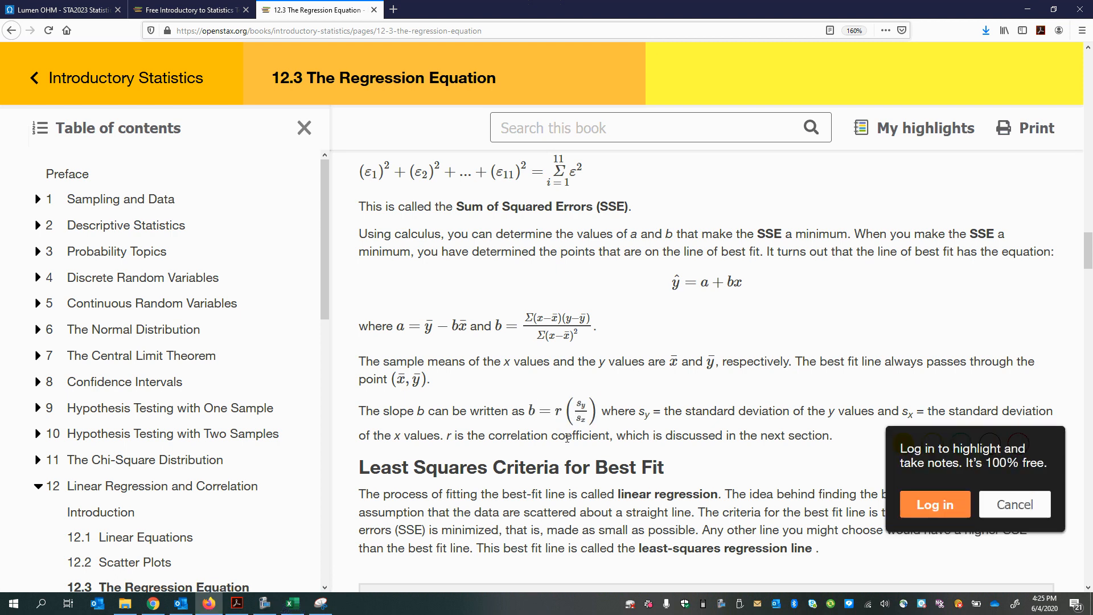
{"action": "left_click_drag", "start_coordinate": [497, 326], "coordinate": [595, 331]}
{"action": "left_click", "coordinate": [534, 336]}
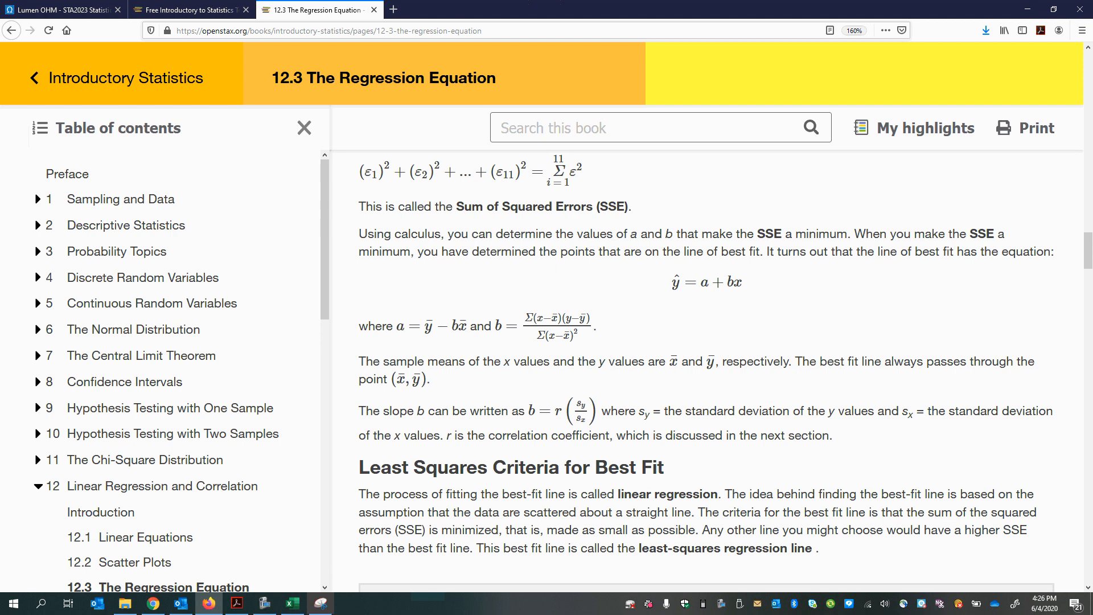
{"action": "scroll", "coordinate": [524, 360], "scroll_direction": "up", "scroll_amount": 1, "text": "ctrl"}
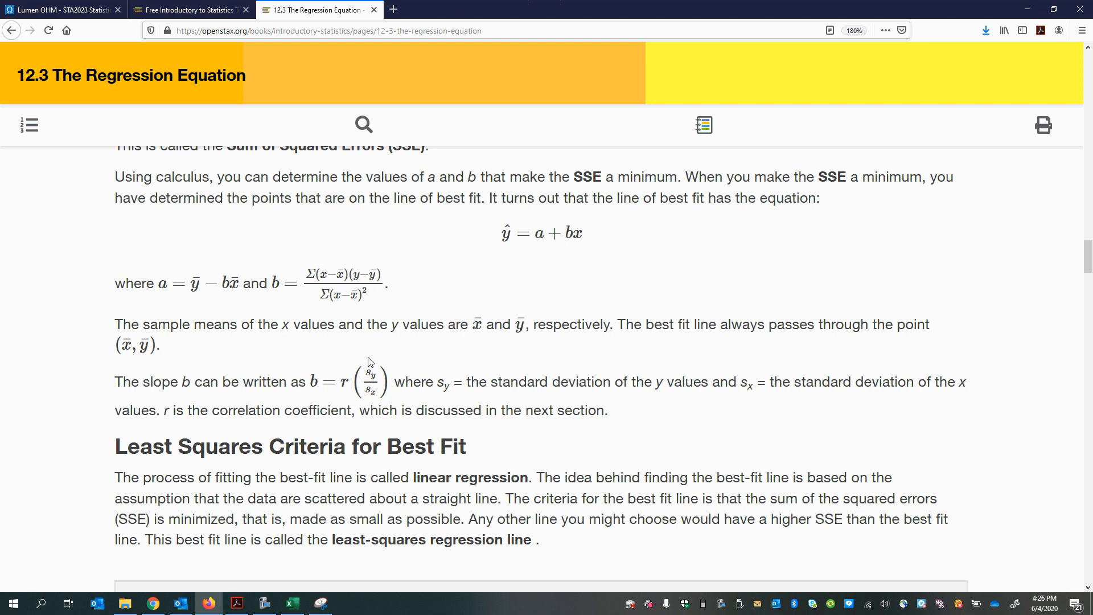
{"action": "scroll", "coordinate": [381, 393], "scroll_direction": "down", "scroll_amount": 3}
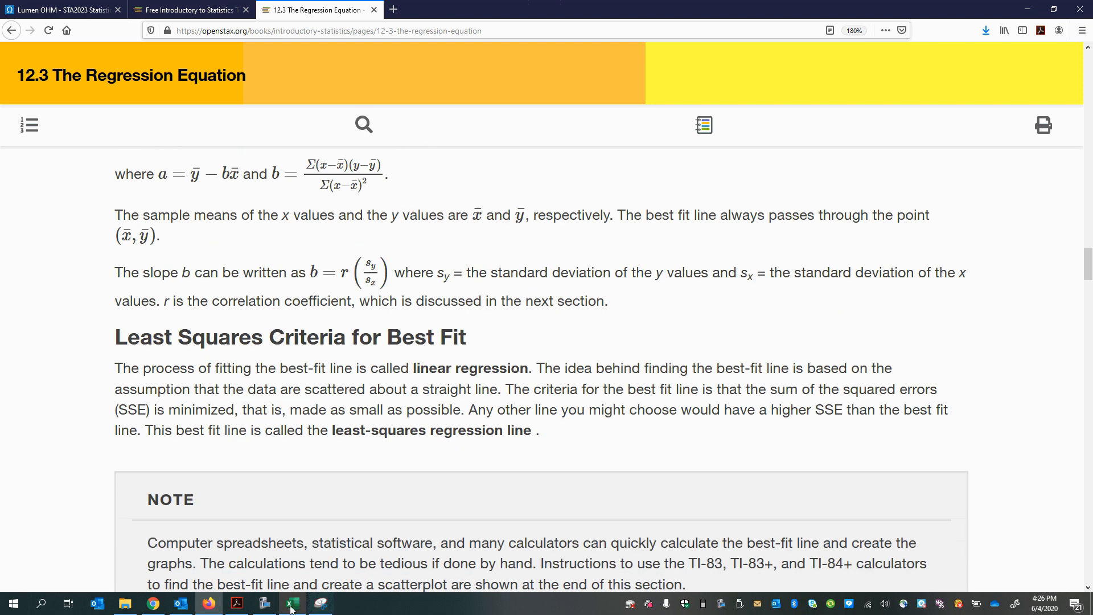
Step: Compare the r row and slope formula picture in the Excel workbook with the textbook page in Firefox and the workbook PDF in Acrobat
{"action": "left_click", "coordinate": [293, 603]}
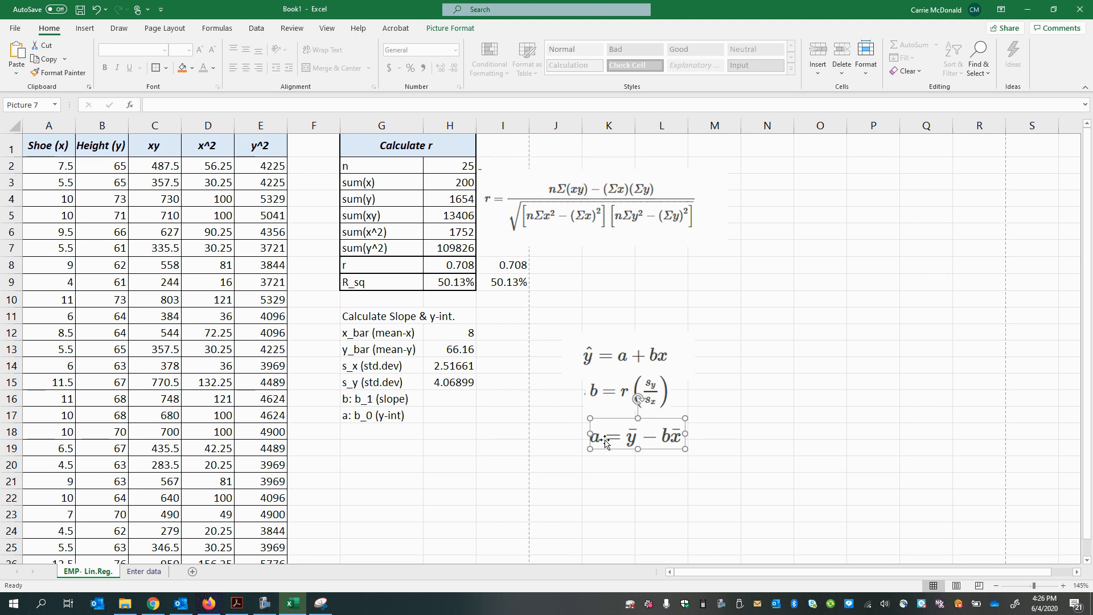
{"action": "left_click_drag", "start_coordinate": [349, 266], "coordinate": [436, 265]}
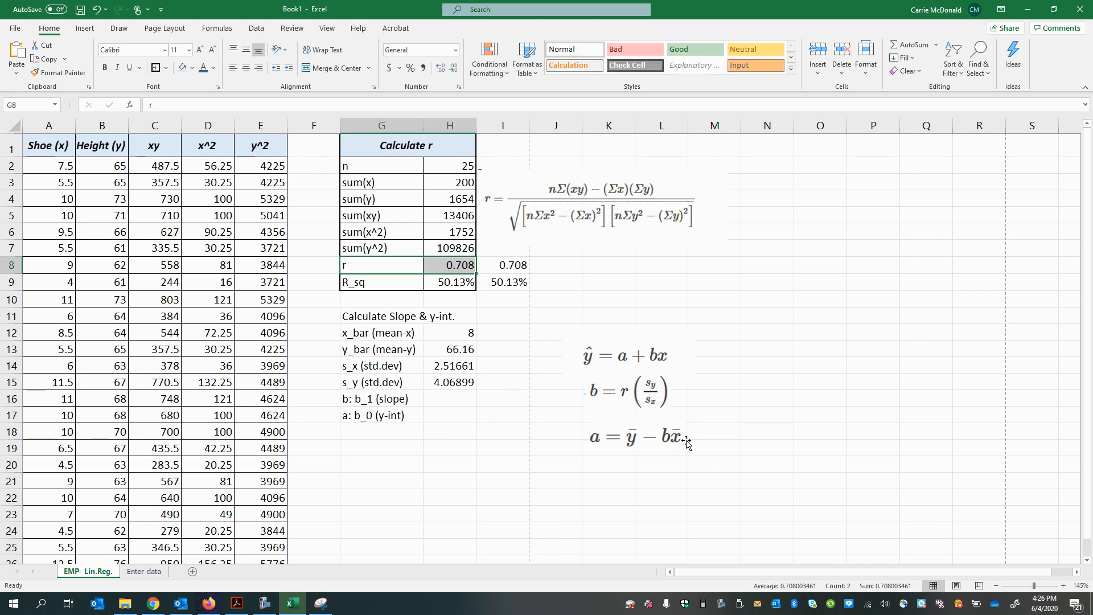
{"action": "left_click", "coordinate": [649, 398]}
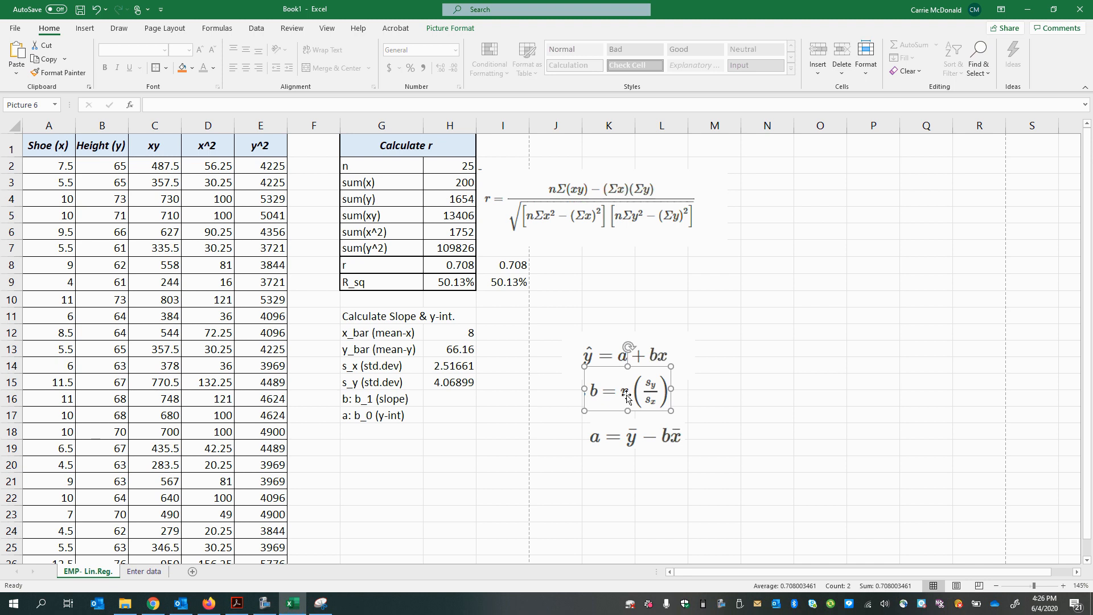
{"action": "left_click", "coordinate": [209, 603]}
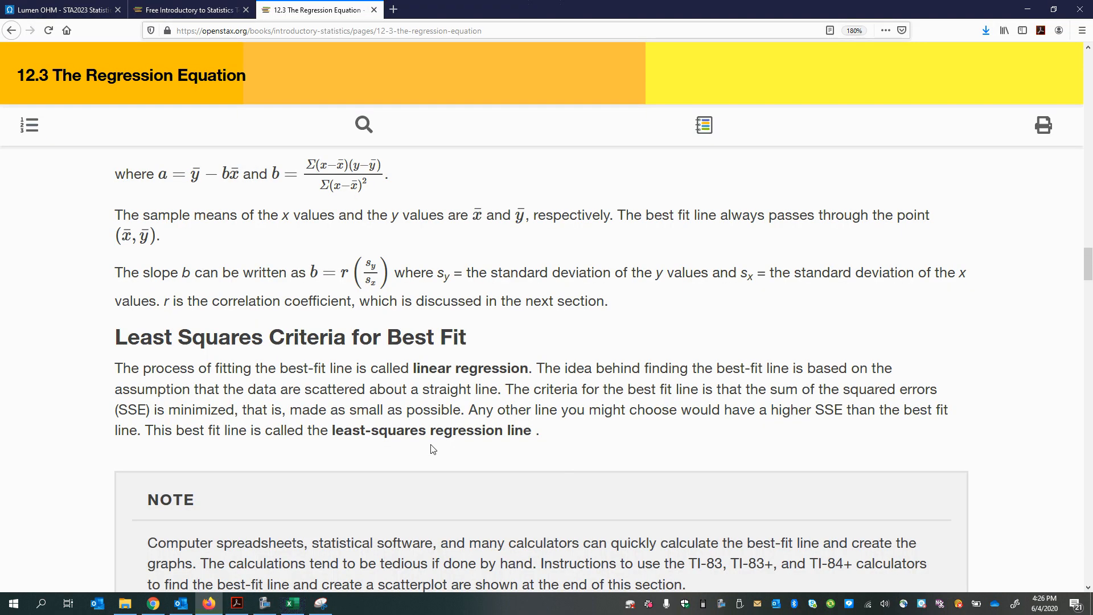
{"action": "left_click_drag", "start_coordinate": [312, 271], "coordinate": [397, 278]}
{"action": "scroll", "coordinate": [397, 278], "scroll_direction": "down", "scroll_amount": 3}
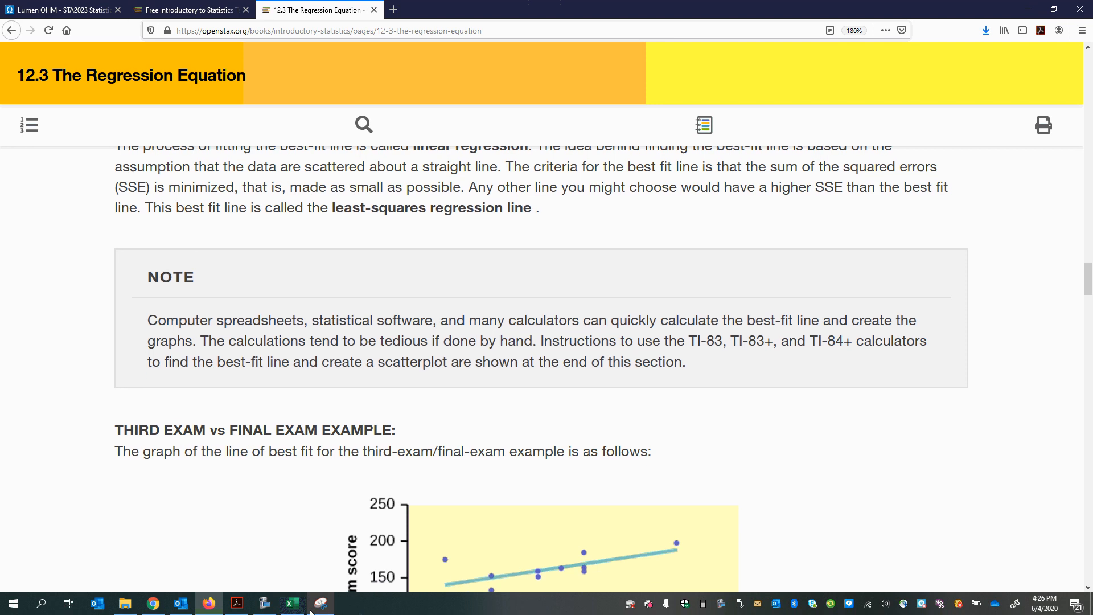
{"action": "left_click", "coordinate": [237, 604]}
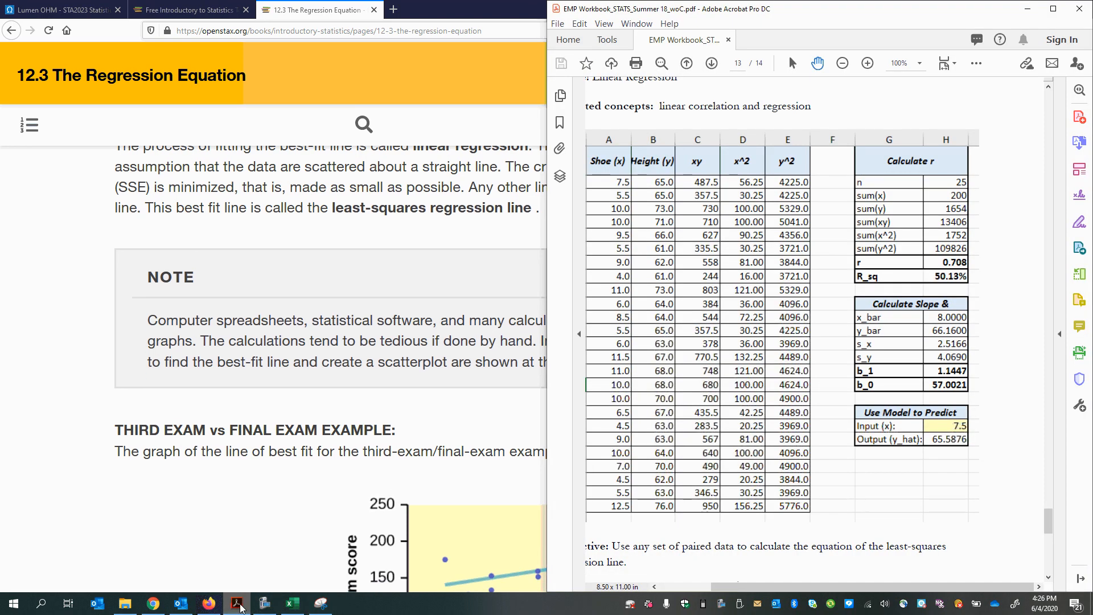
Step: Switch to Excel and calculate the slope in cell H16 with the formula =H8*(H15/H14)
{"action": "left_click", "coordinate": [292, 603]}
{"action": "left_click", "coordinate": [604, 464]}
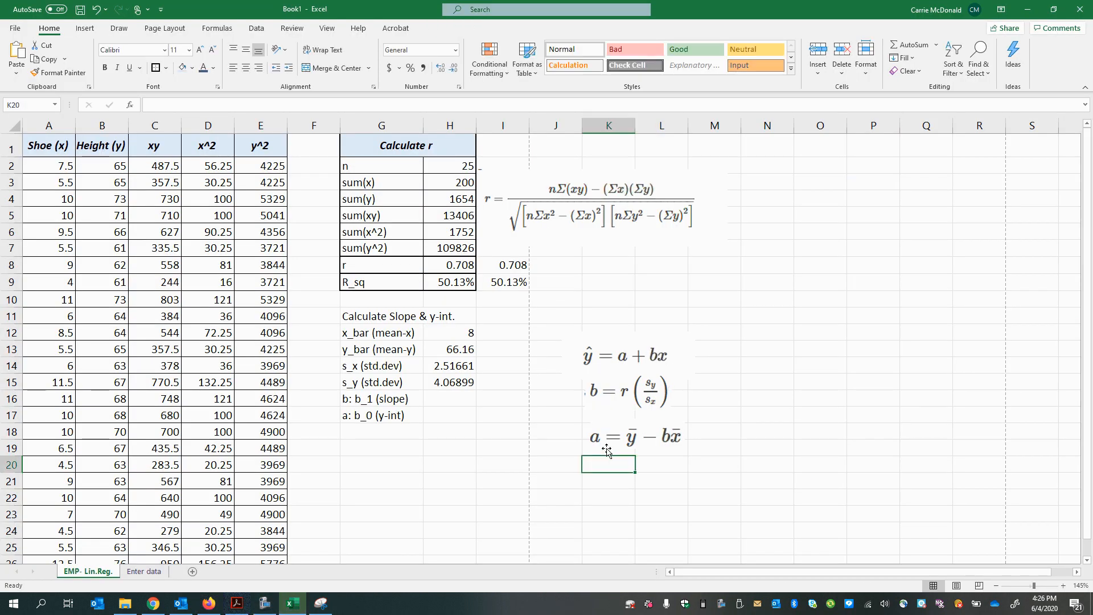
{"action": "left_click", "coordinate": [607, 448]}
{"action": "left_click", "coordinate": [450, 399]}
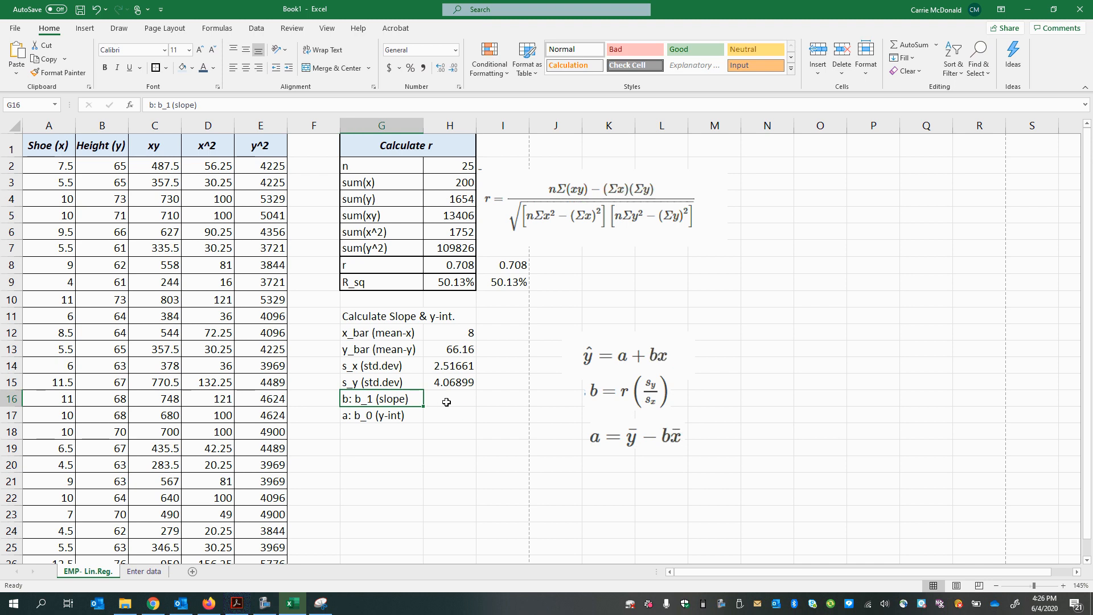
{"action": "type", "text": "="}
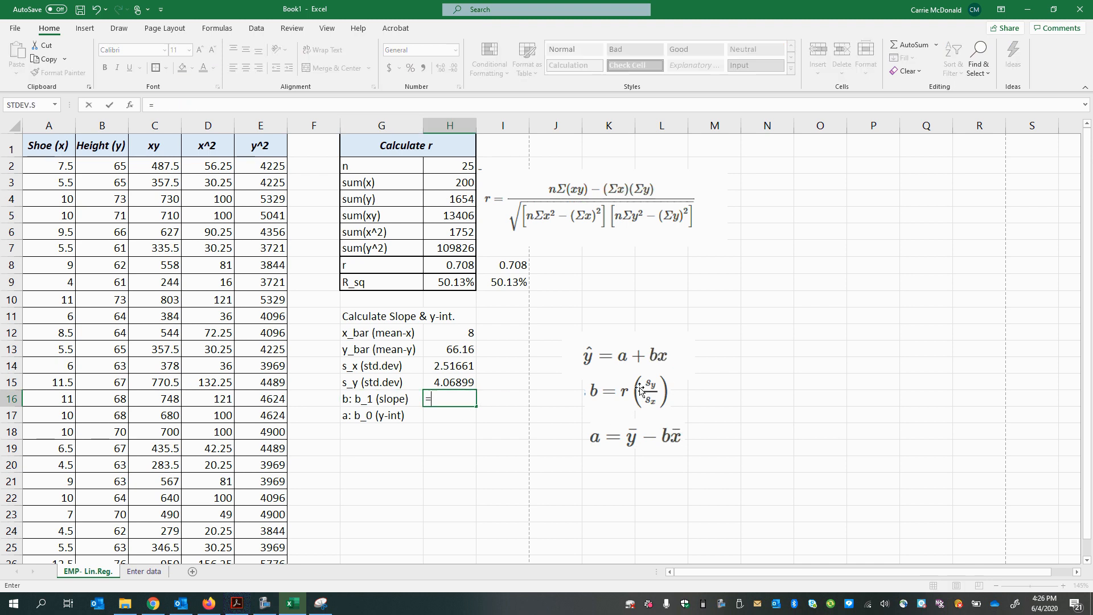
{"action": "left_click", "coordinate": [453, 269]}
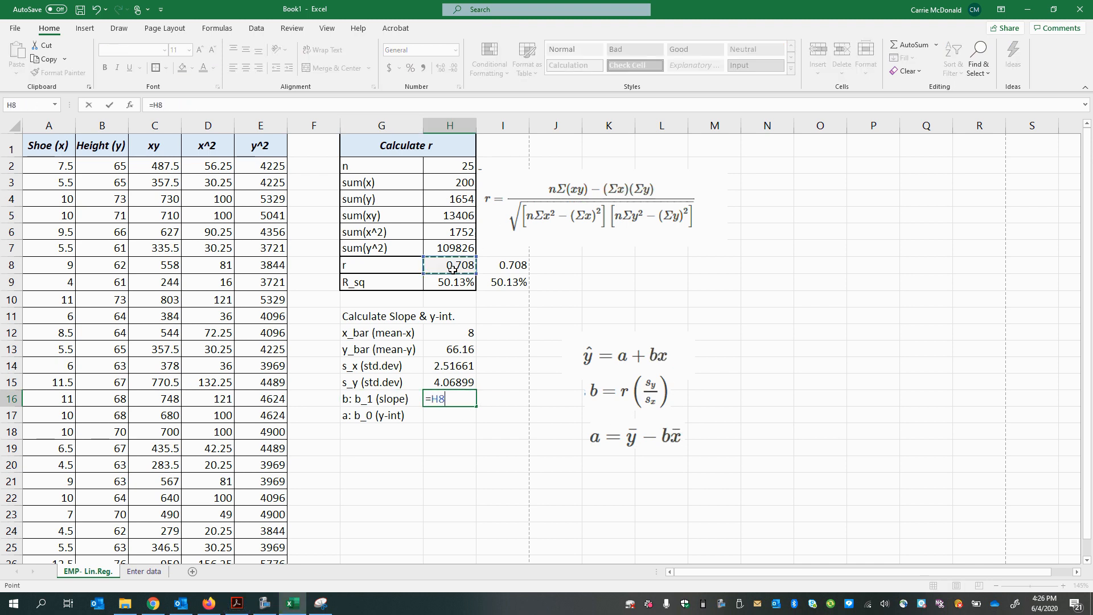
{"action": "type", "text": "*("}
{"action": "left_click", "coordinate": [444, 382]}
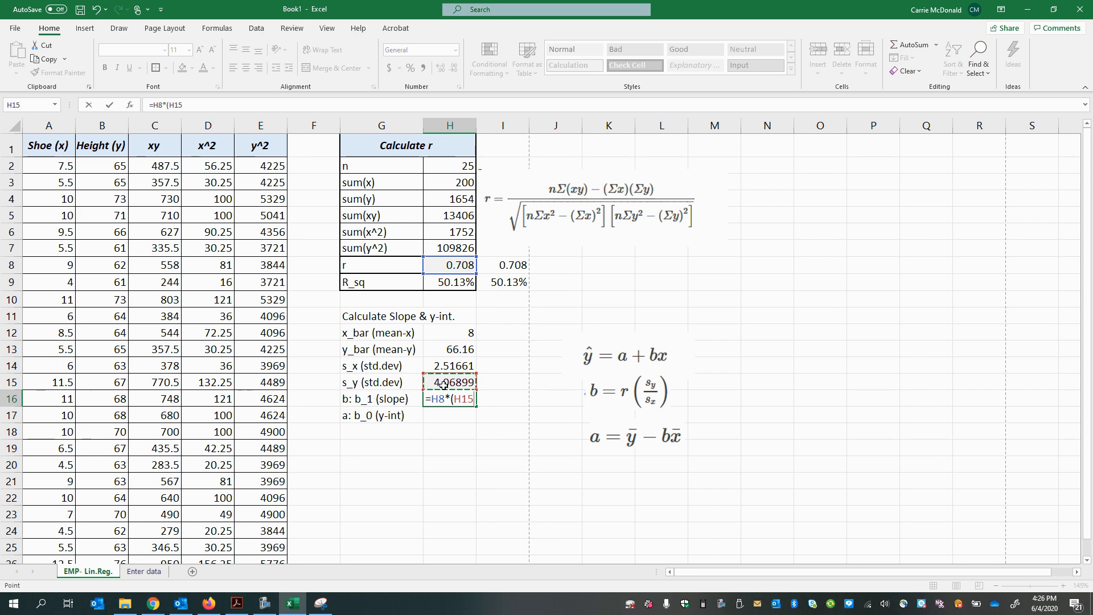
{"action": "type", "text": "/"}
{"action": "left_click", "coordinate": [450, 365]}
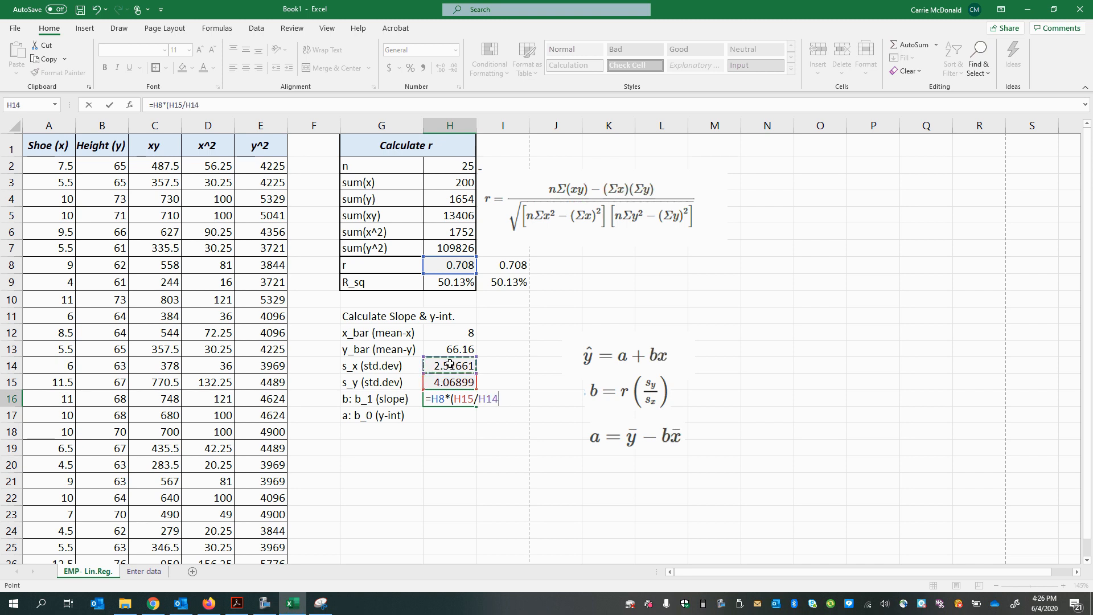
{"action": "type", "text": ")"}
{"action": "key", "text": "Return"}
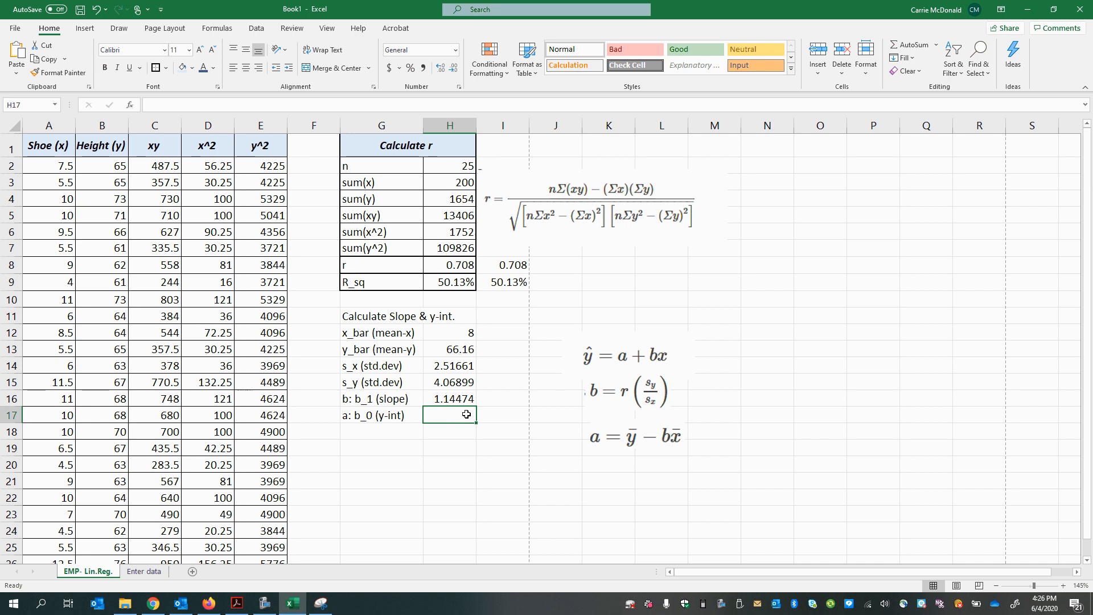
Step: Calculate the y-intercept in cell H17 with the formula =H13-H16*H12
{"action": "type", "text": "="}
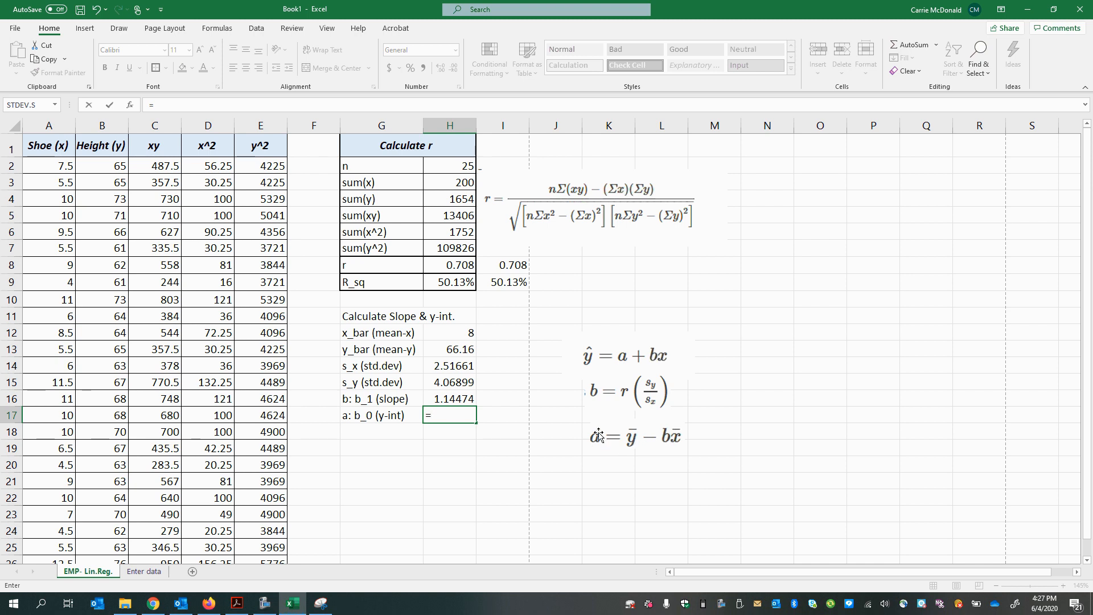
{"action": "left_click", "coordinate": [458, 350]}
{"action": "type", "text": "-"}
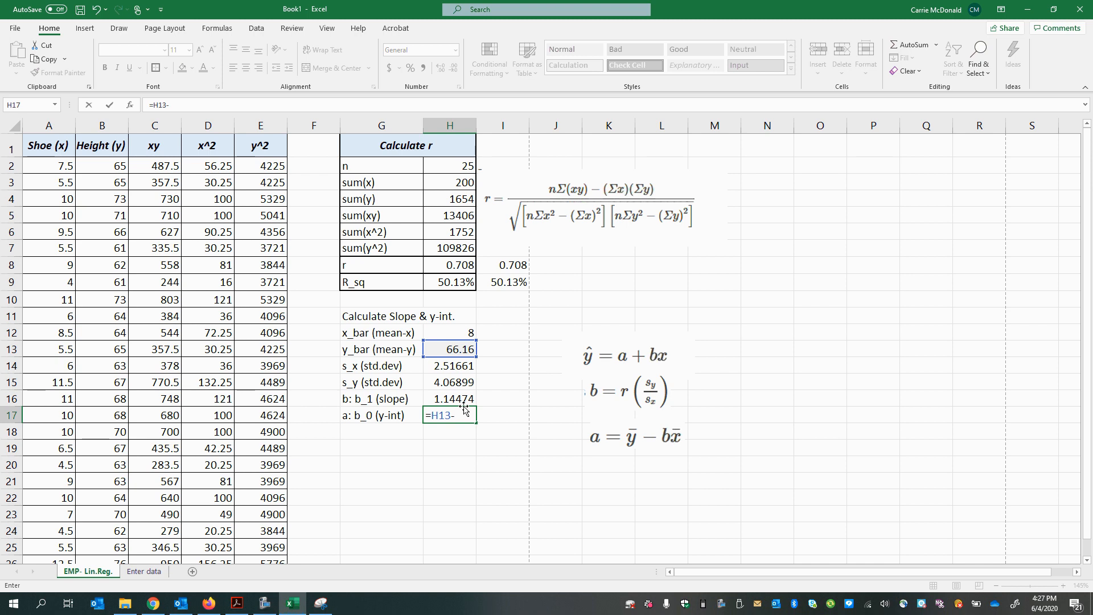
{"action": "left_click", "coordinate": [446, 401]}
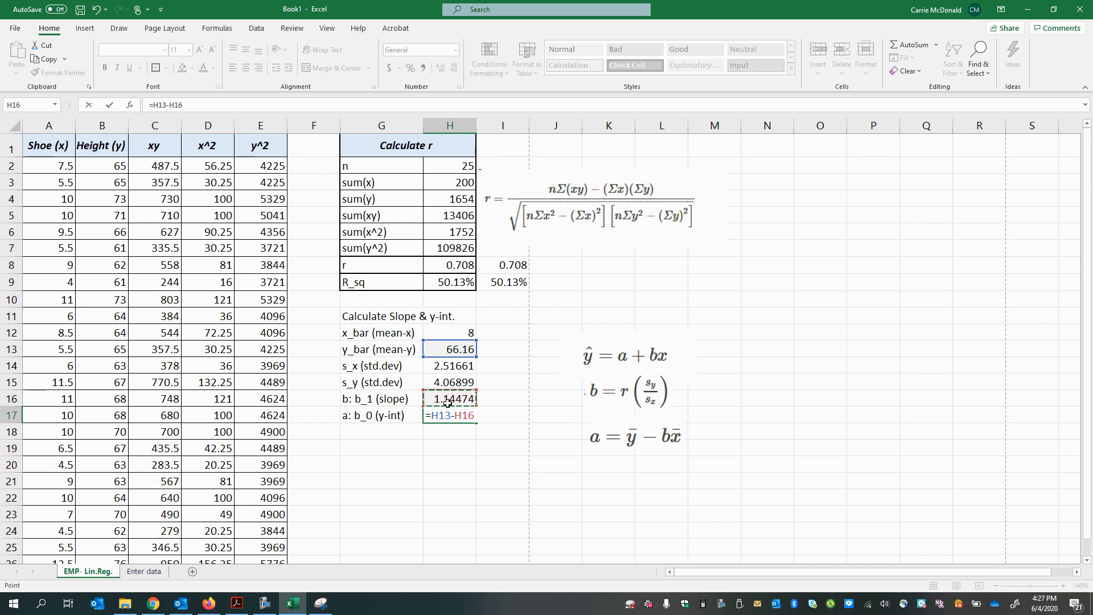
{"action": "type", "text": "*"}
{"action": "left_click", "coordinate": [449, 332]}
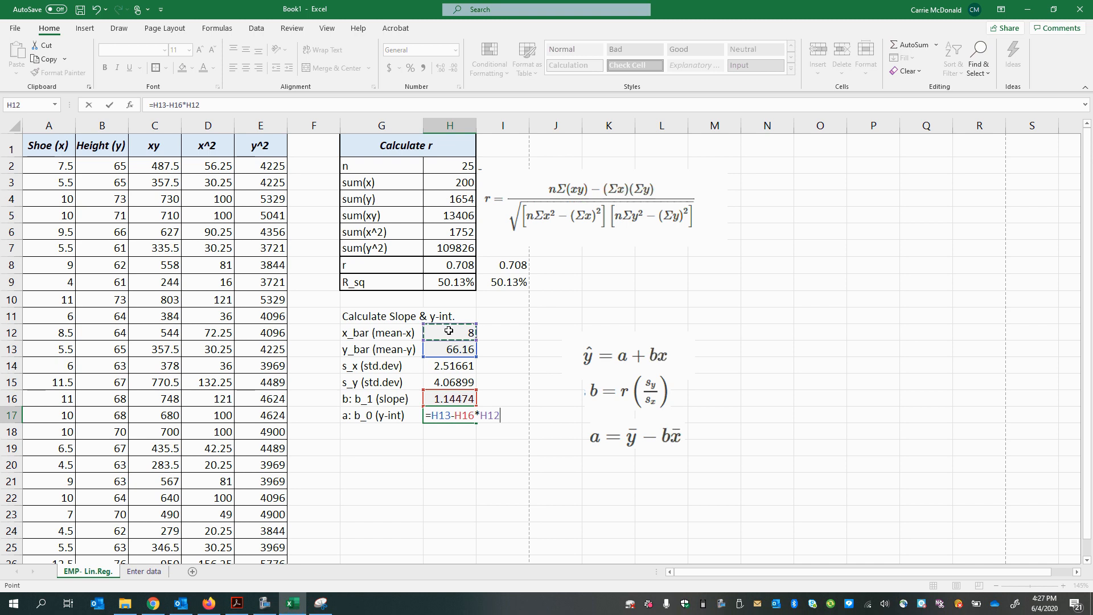
{"action": "key", "text": "Return"}
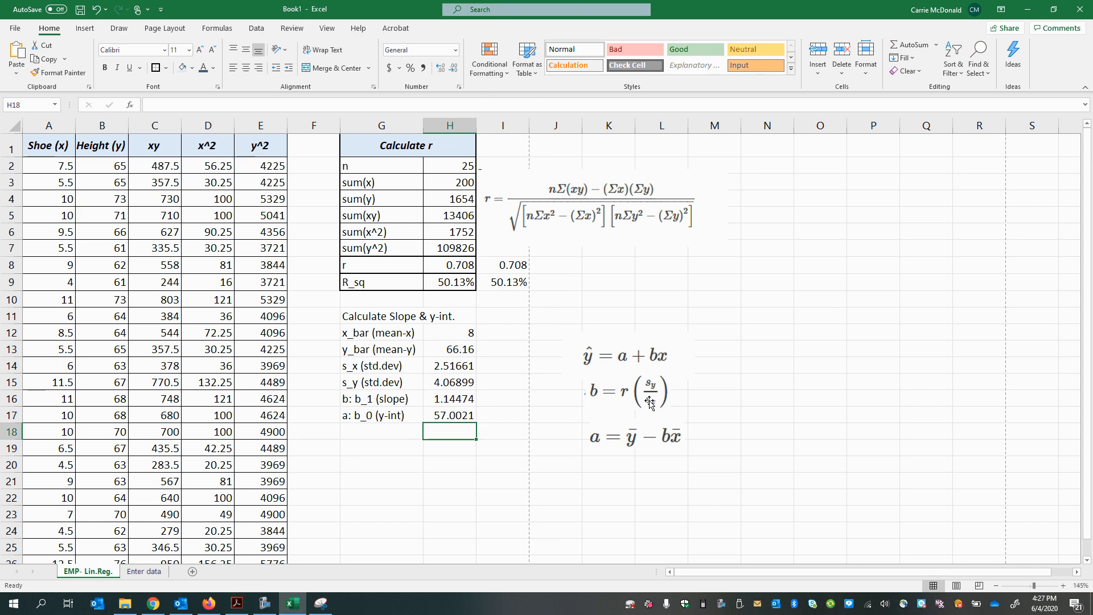
Step: Move the slope formula picture slightly down toward the intercept formula, and tile the Excel window beside the workbook PDF
{"action": "mouse_move", "coordinate": [598, 407]}
{"action": "left_mouse_down"}
{"action": "mouse_move", "coordinate": [566, 396]}
{"action": "mouse_move", "coordinate": [604, 416]}
{"action": "left_mouse_up"}
{"action": "left_click", "coordinate": [499, 509]}
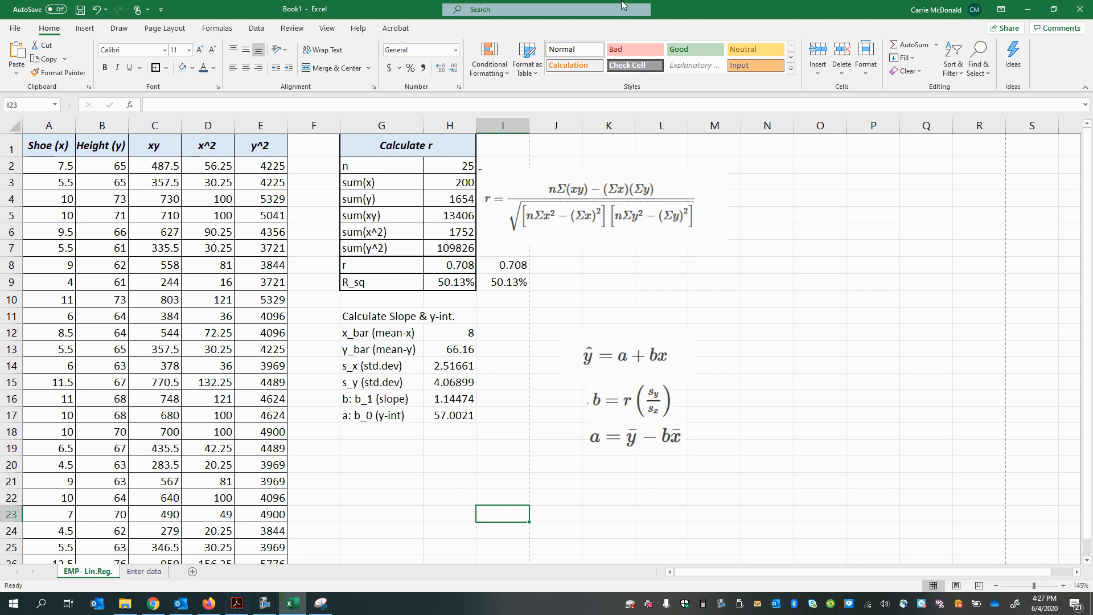
{"action": "left_click_drag", "start_coordinate": [690, 13], "coordinate": [1, 177]}
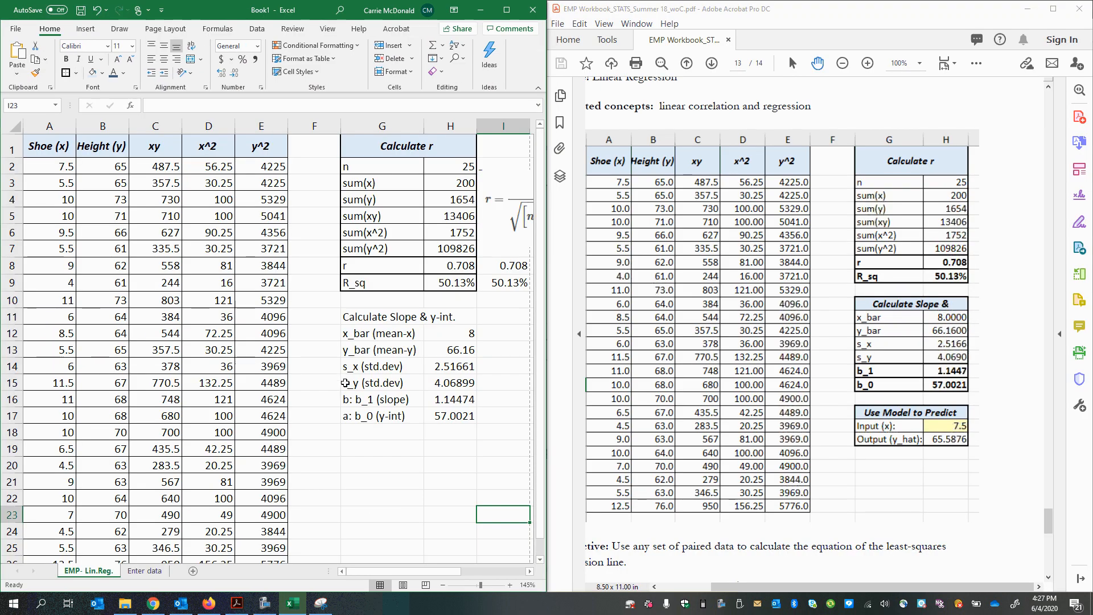
{"action": "left_click", "coordinate": [374, 399]}
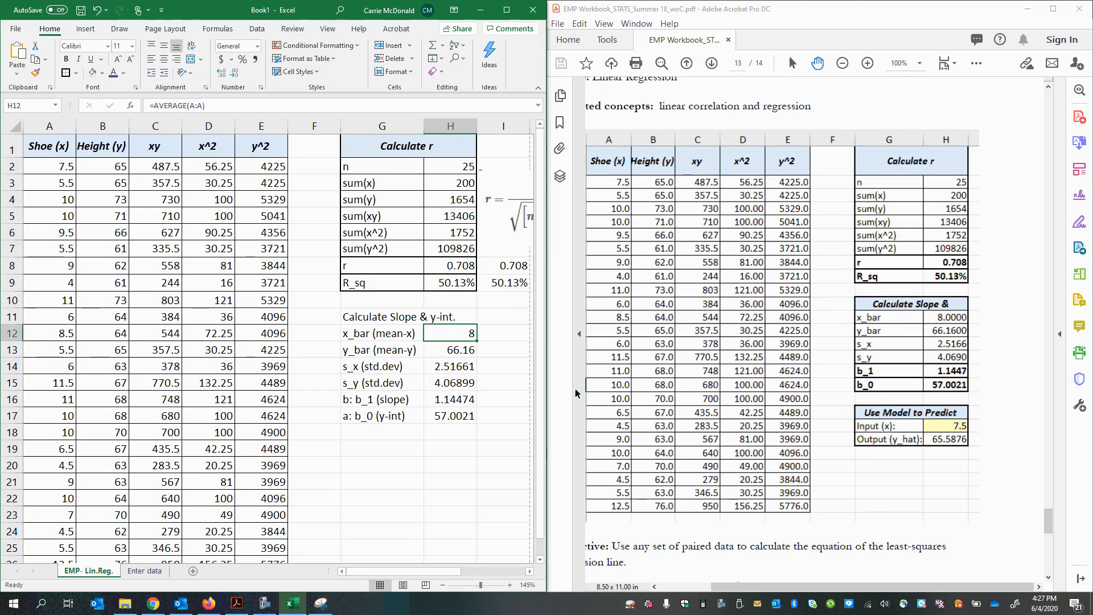
Step: Compare the y_bar, slope and y-intercept cells in H13, H16 and H17 with the workbook PDF's slope table
{"action": "left_click", "coordinate": [439, 351]}
{"action": "left_click", "coordinate": [442, 399]}
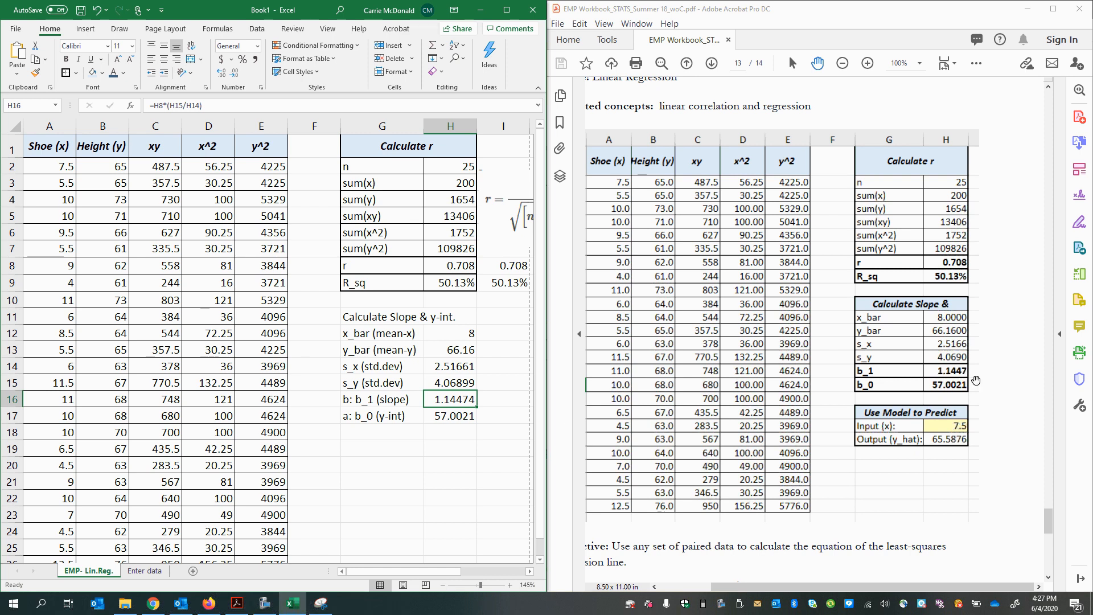
{"action": "left_click", "coordinate": [449, 414]}
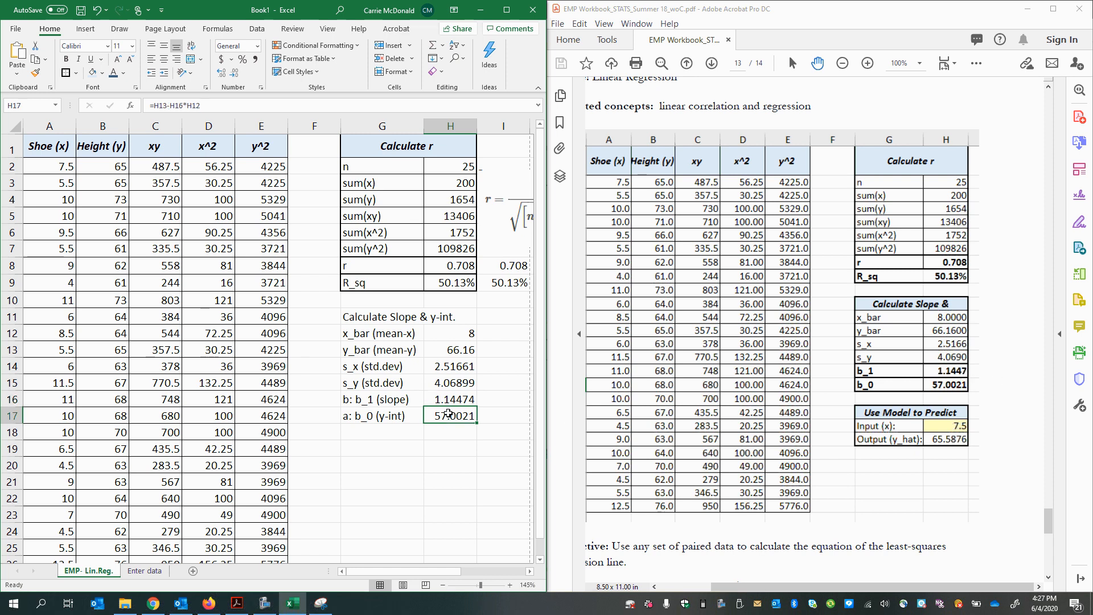
{"action": "left_click", "coordinate": [953, 383]}
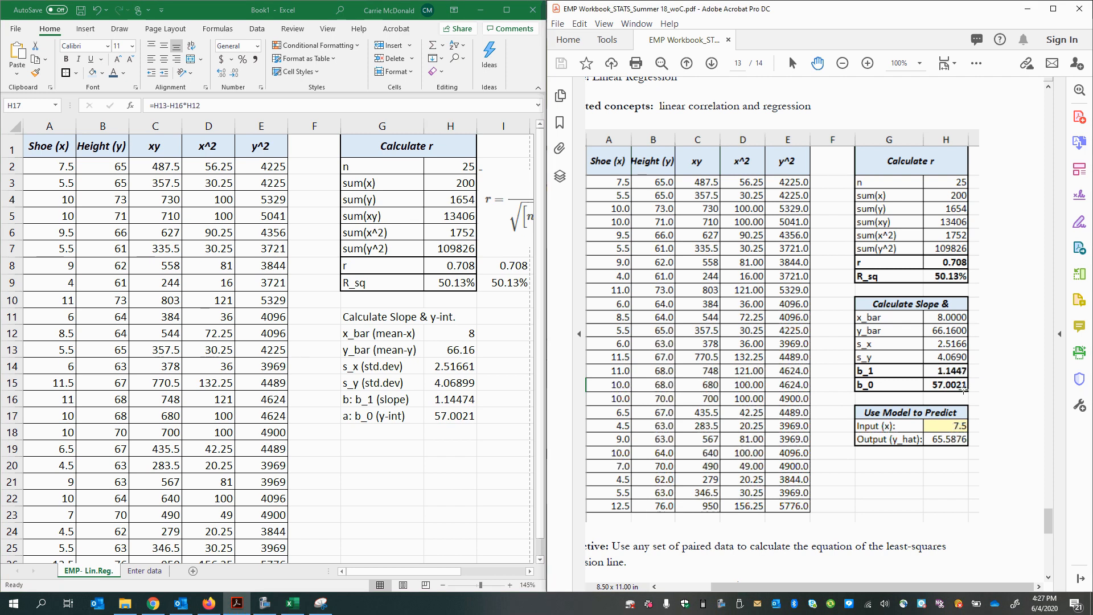
{"action": "left_click", "coordinate": [399, 434]}
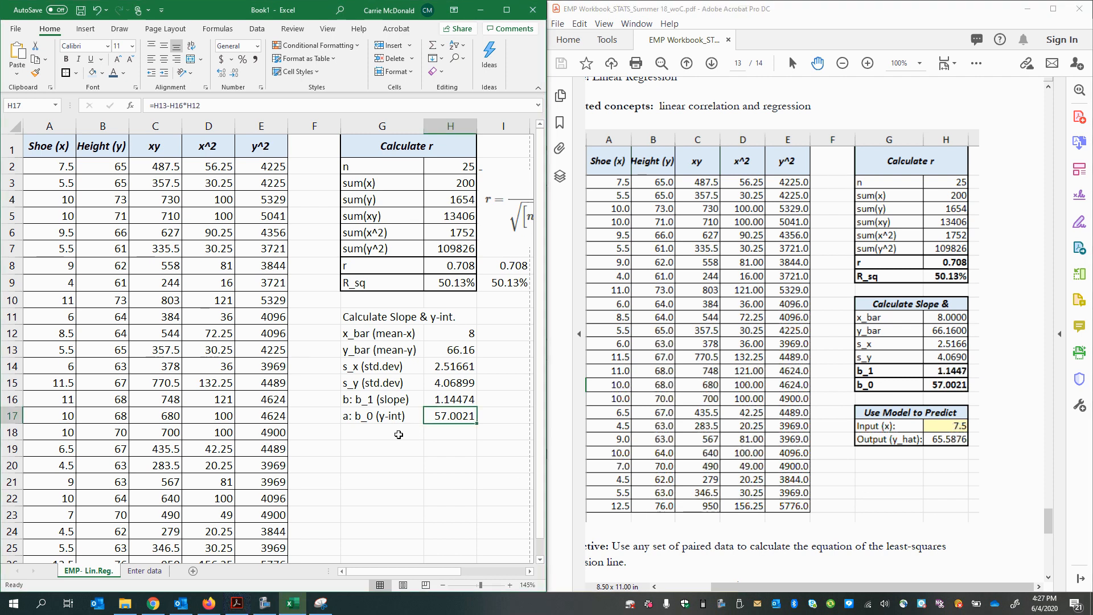
{"action": "left_click", "coordinate": [370, 452]}
Step: Copy only the formatting of the "Calculate r" heading onto the "Calculate Slope & y-int." heading in G11:H11
{"action": "left_click", "coordinate": [356, 318]}
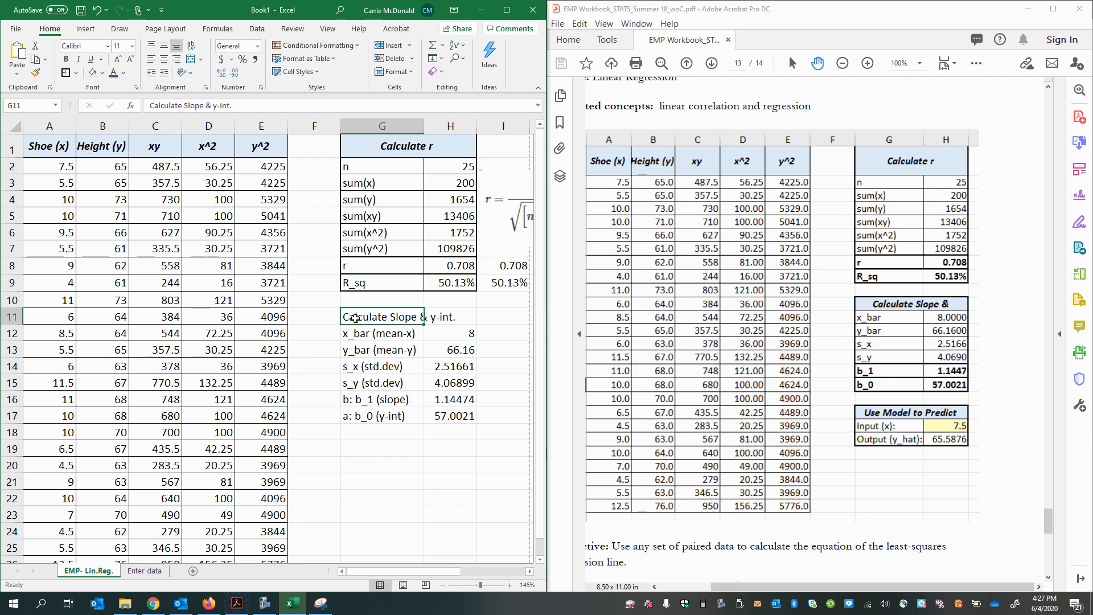
{"action": "left_click", "coordinate": [354, 148]}
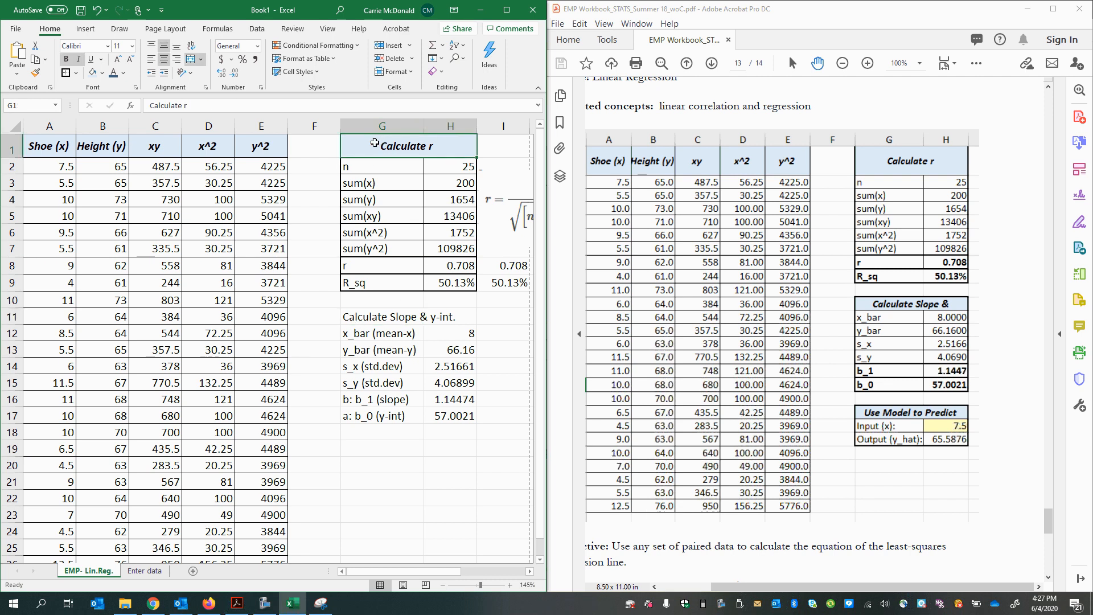
{"action": "left_click", "coordinate": [441, 366]}
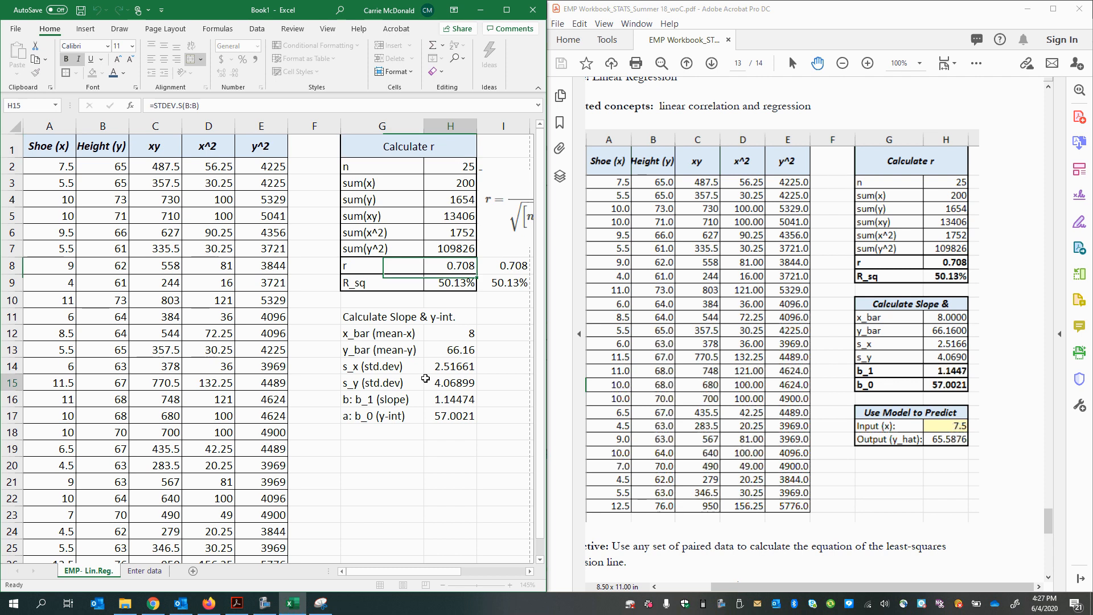
{"action": "left_click", "coordinate": [361, 317]}
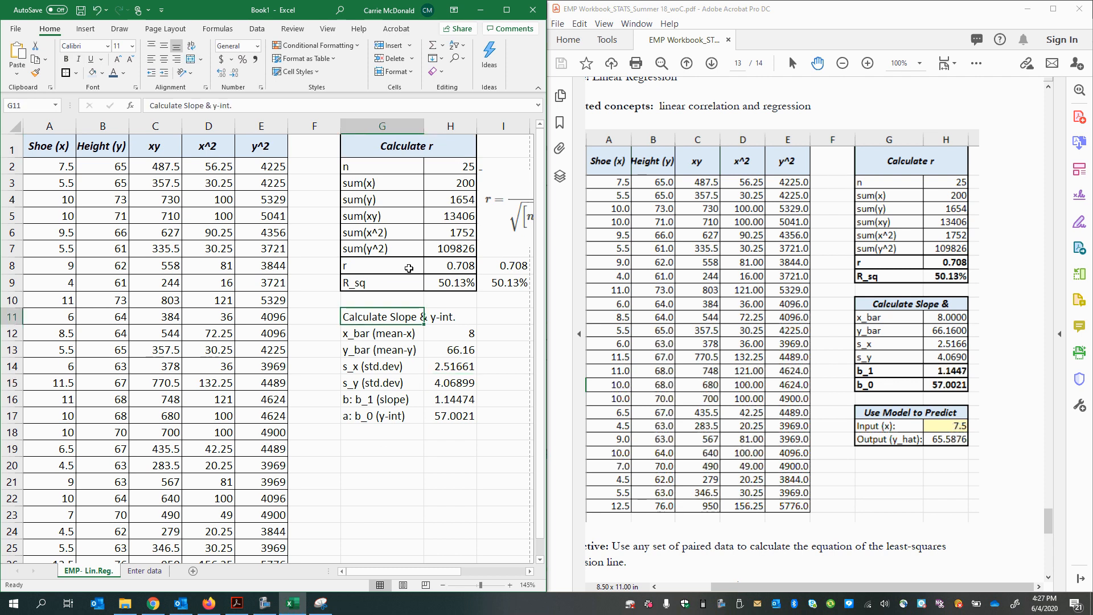
{"action": "left_click", "coordinate": [379, 148]}
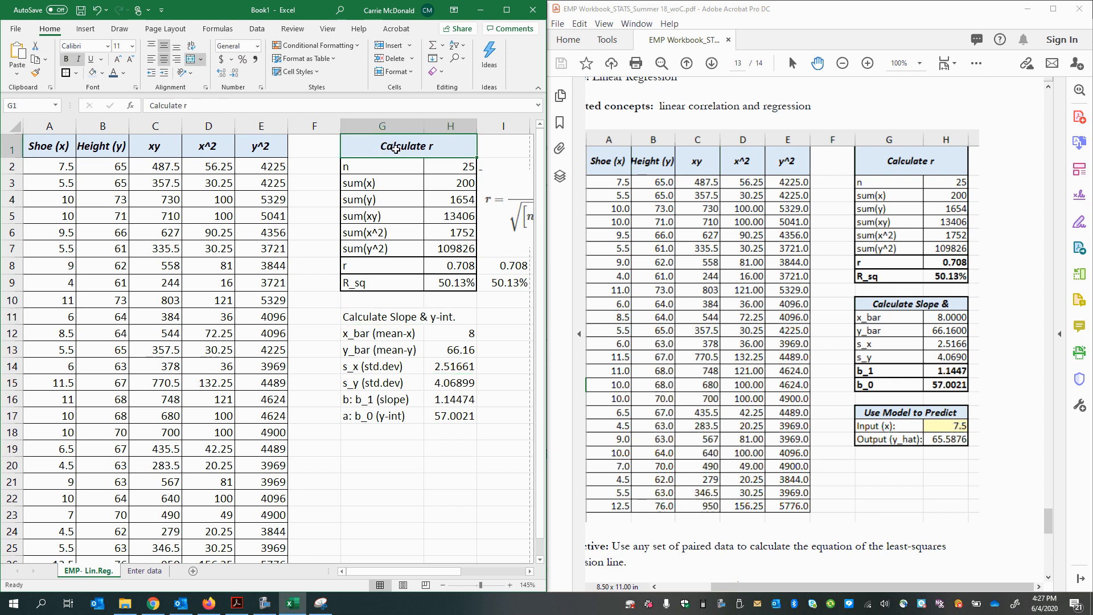
{"action": "right_click", "coordinate": [396, 149]}
{"action": "left_click", "coordinate": [383, 158]}
{"action": "right_click", "coordinate": [413, 151]}
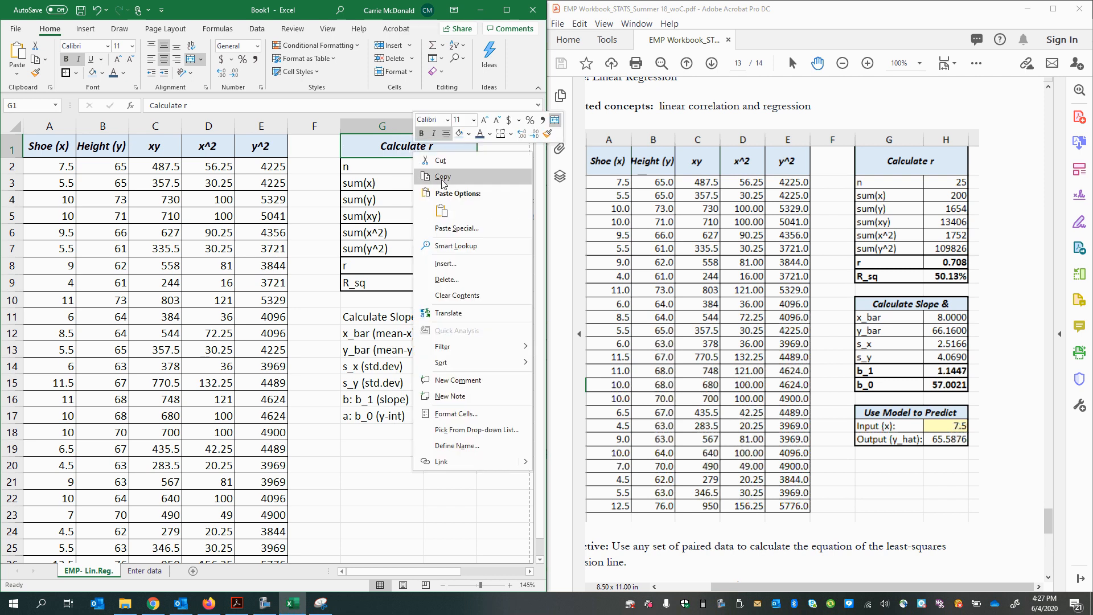
{"action": "left_click", "coordinate": [432, 181]}
{"action": "right_click", "coordinate": [363, 321]}
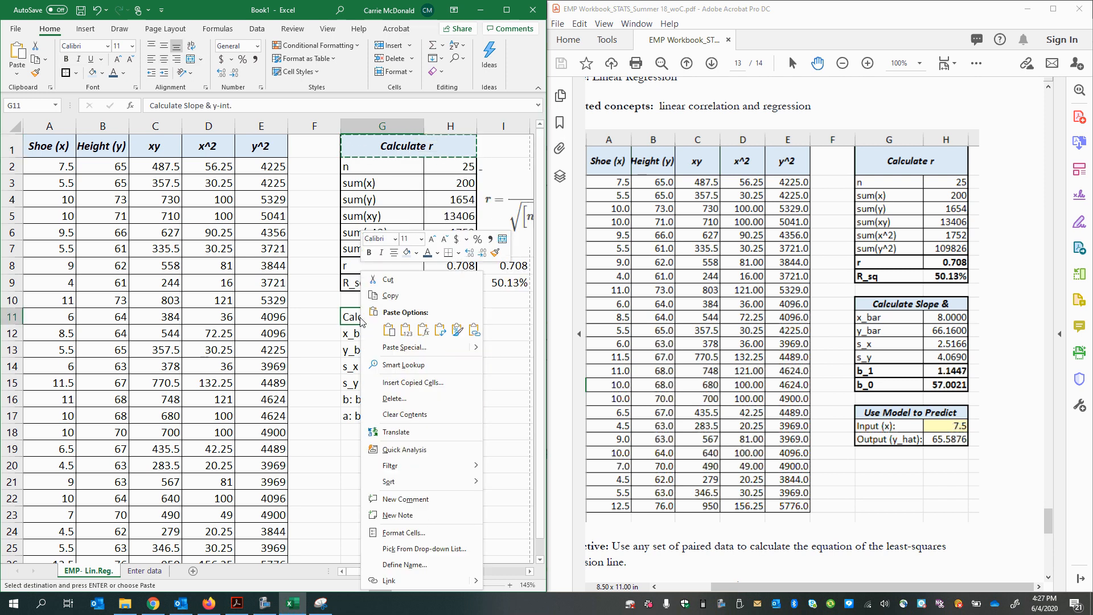
{"action": "left_click", "coordinate": [457, 330]}
Step: Try pasting the formatting of the "Calculate r" heading and n row onto G11:H17, and undo it
{"action": "left_click", "coordinate": [417, 421]}
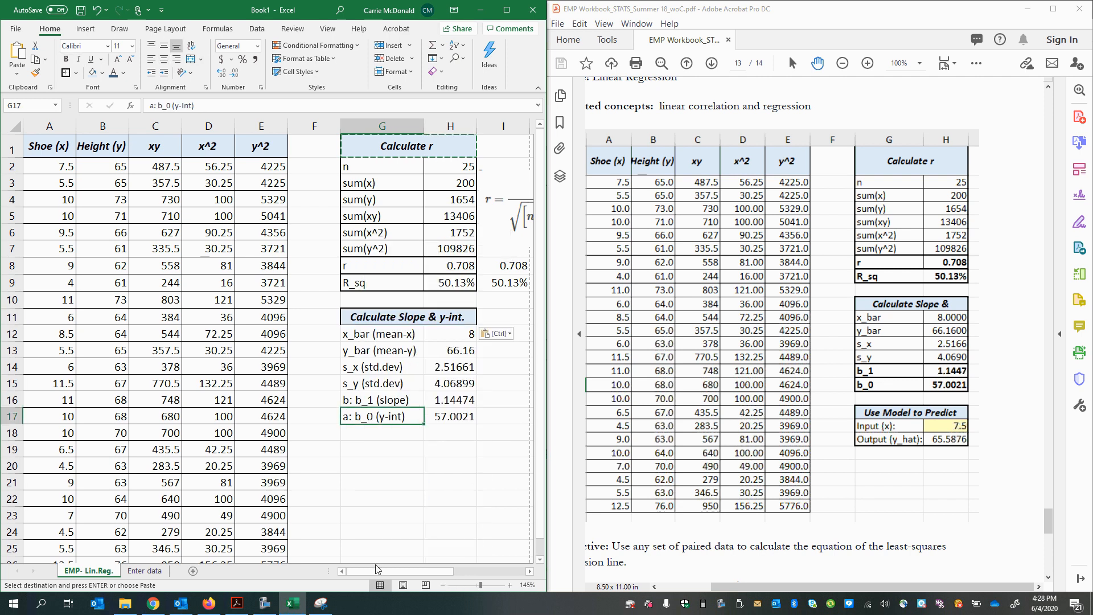
{"action": "left_click", "coordinate": [362, 147]}
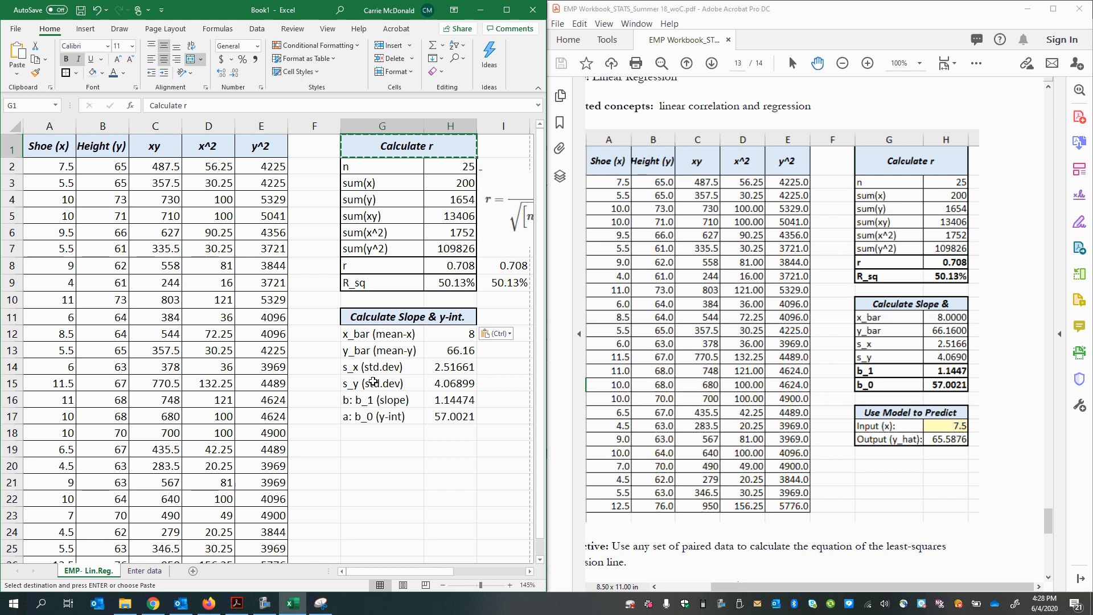
{"action": "left_click_drag", "start_coordinate": [370, 150], "coordinate": [380, 232]}
{"action": "right_click", "coordinate": [380, 232]}
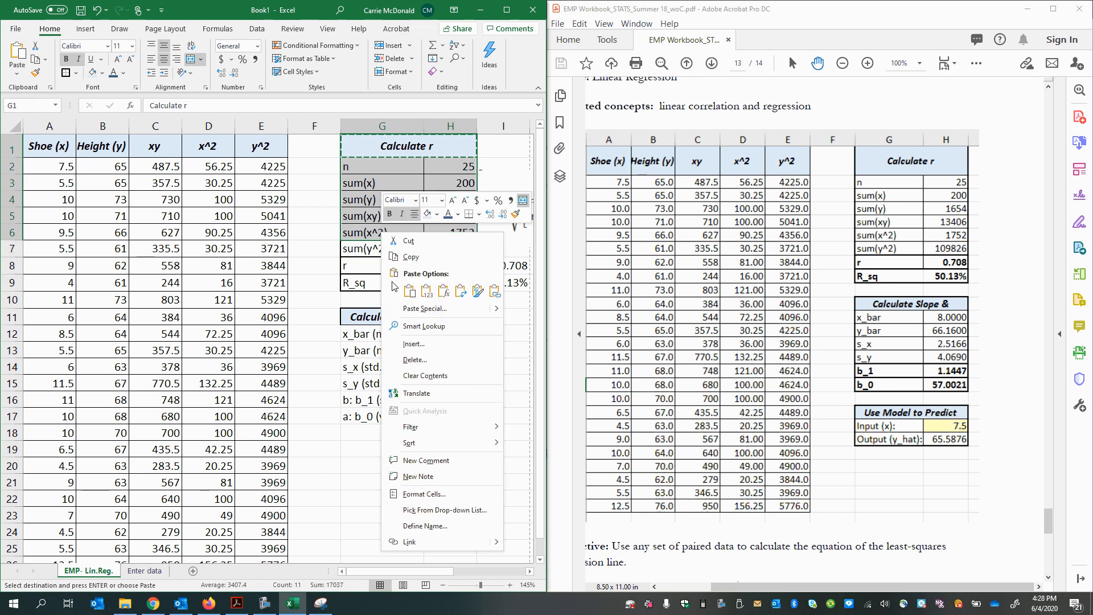
{"action": "key", "text": "Escape"}
{"action": "left_click_drag", "start_coordinate": [367, 139], "coordinate": [385, 166]}
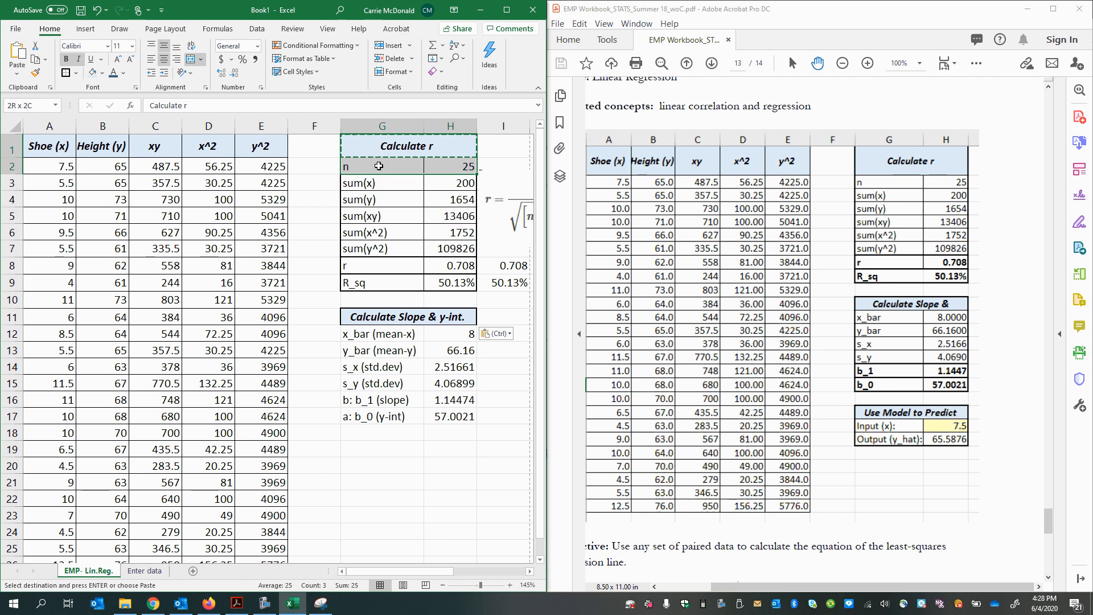
{"action": "right_click", "coordinate": [386, 167]}
{"action": "left_click", "coordinate": [404, 176]}
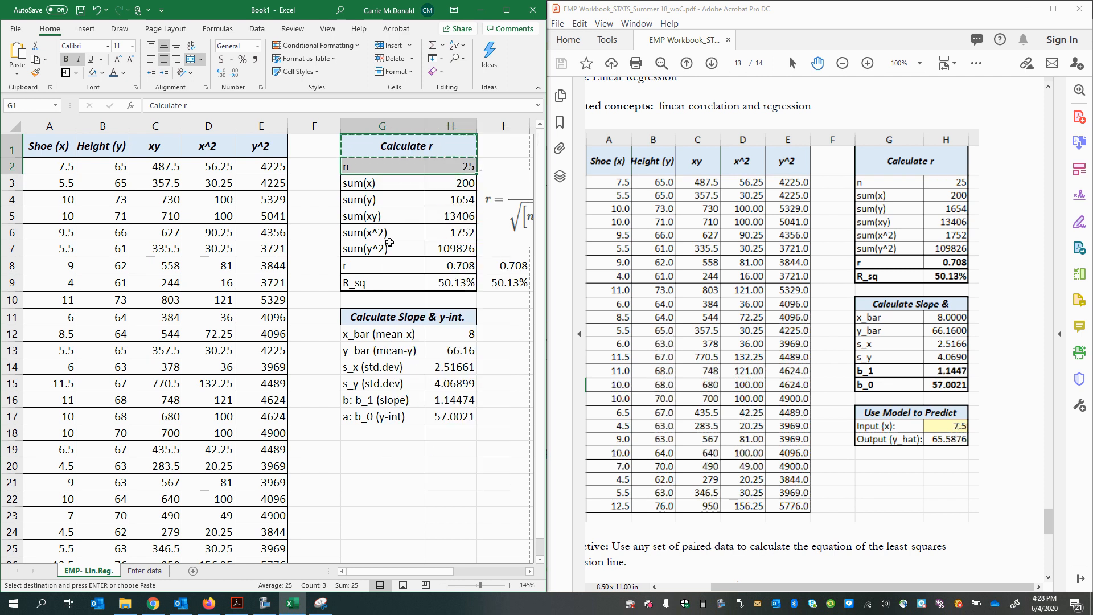
{"action": "left_click_drag", "start_coordinate": [351, 320], "coordinate": [385, 417]}
{"action": "right_click", "coordinate": [385, 416]}
{"action": "left_click", "coordinate": [481, 153]}
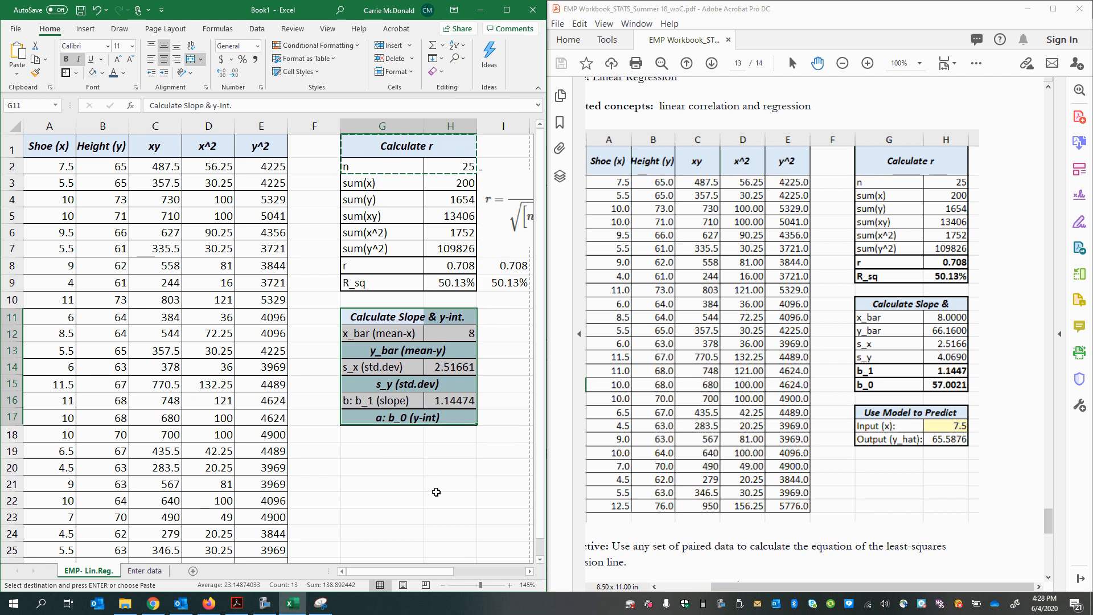
{"action": "key", "text": "ctrl+z"}
{"action": "left_click", "coordinate": [387, 417]}
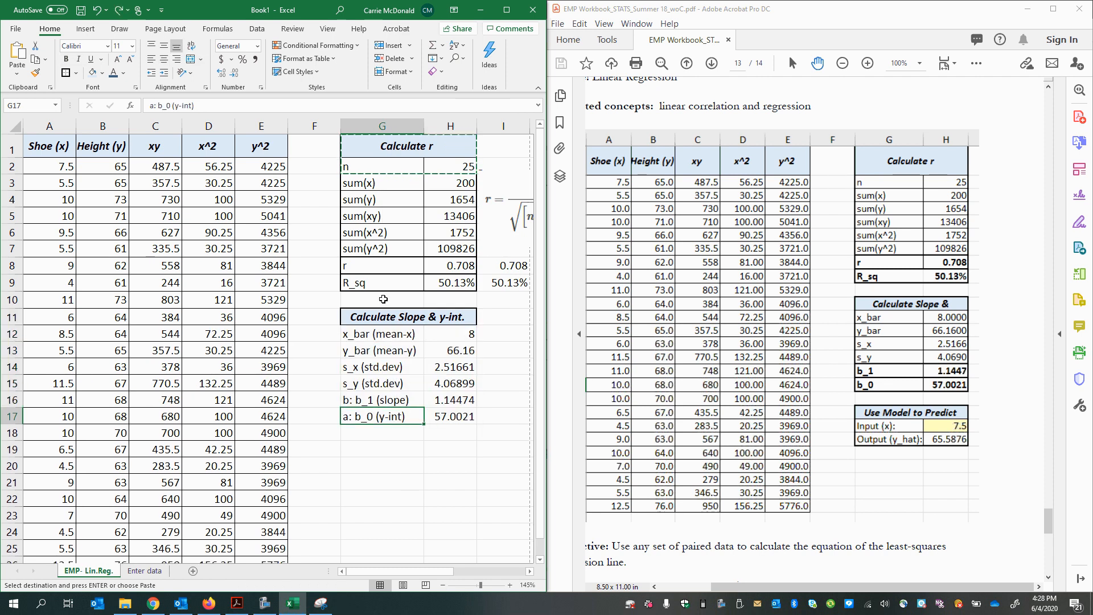
Step: Try to give G12:H17 the formatting of the sum(x) row
{"action": "left_click_drag", "start_coordinate": [355, 181], "coordinate": [442, 183]}
{"action": "right_click", "coordinate": [446, 180]}
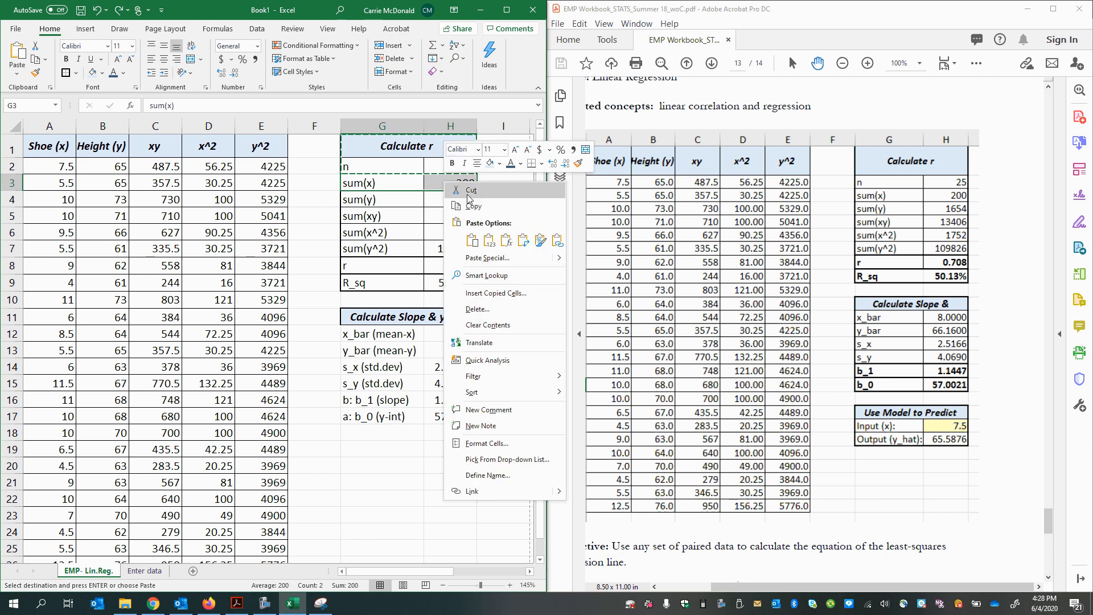
{"action": "left_click", "coordinate": [472, 204]}
{"action": "left_click_drag", "start_coordinate": [346, 336], "coordinate": [449, 415]}
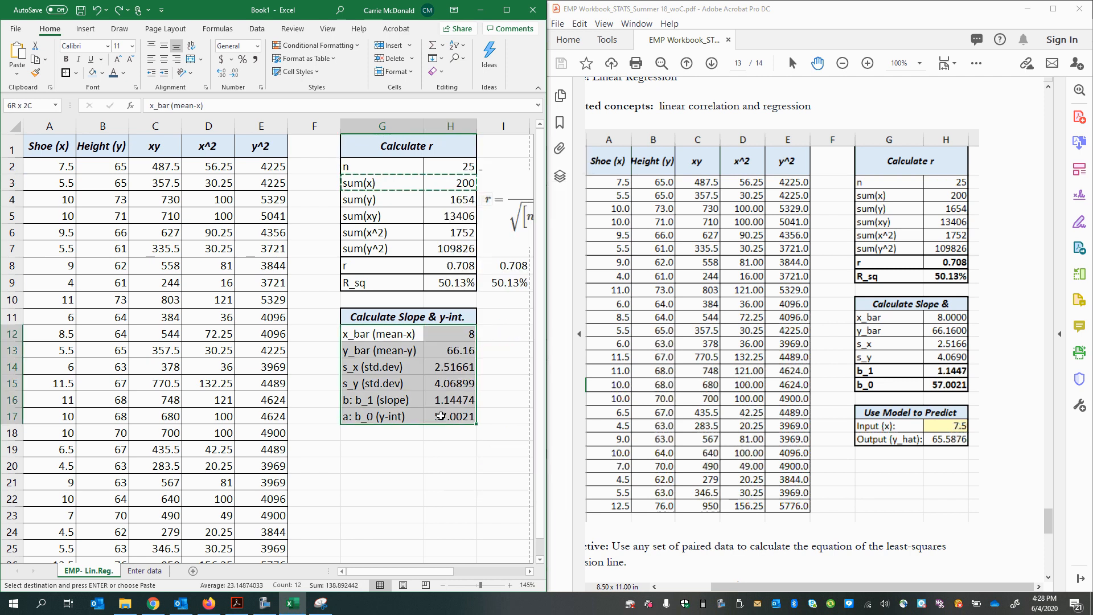
{"action": "right_click", "coordinate": [449, 413]}
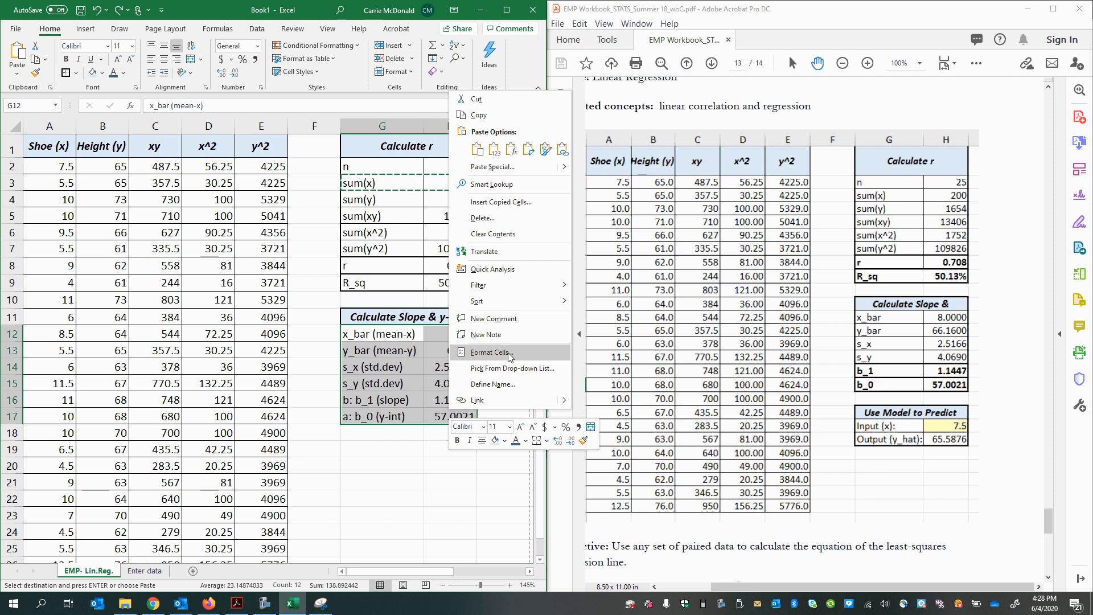
{"action": "left_click", "coordinate": [509, 353]}
{"action": "left_click", "coordinate": [586, 468]}
{"action": "right_click", "coordinate": [402, 376]}
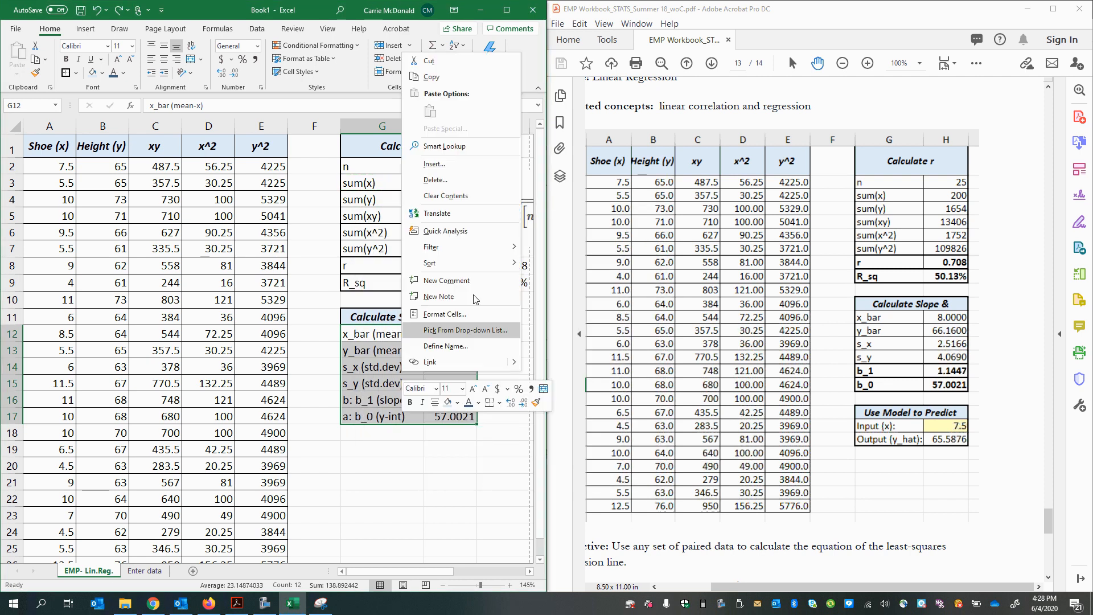
{"action": "key", "text": "Escape"}
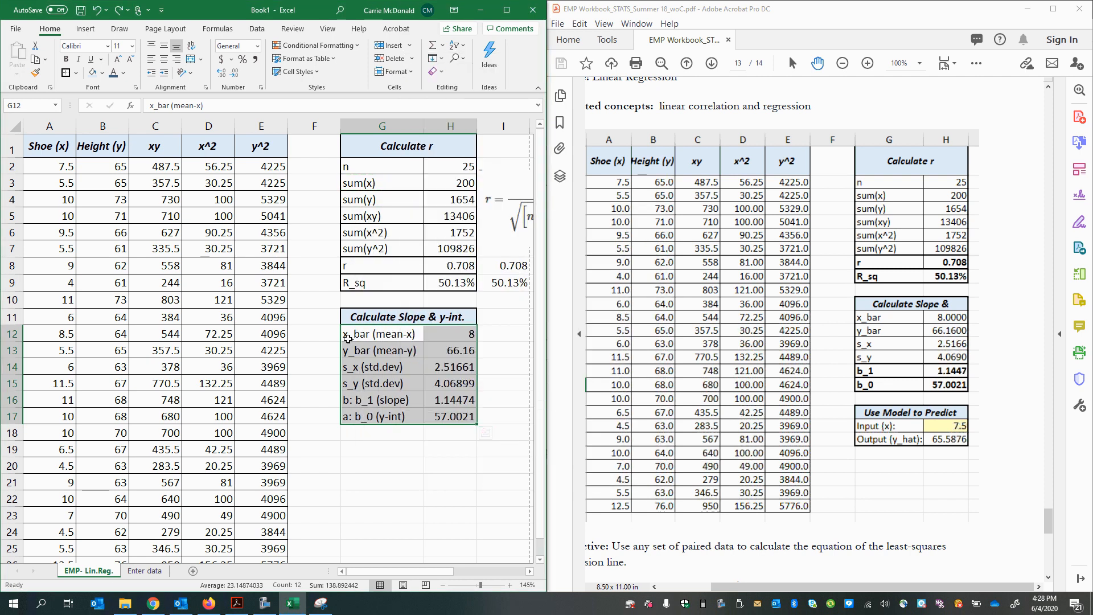
{"action": "left_click", "coordinate": [349, 340]}
{"action": "left_click_drag", "start_coordinate": [451, 348], "coordinate": [460, 413]}
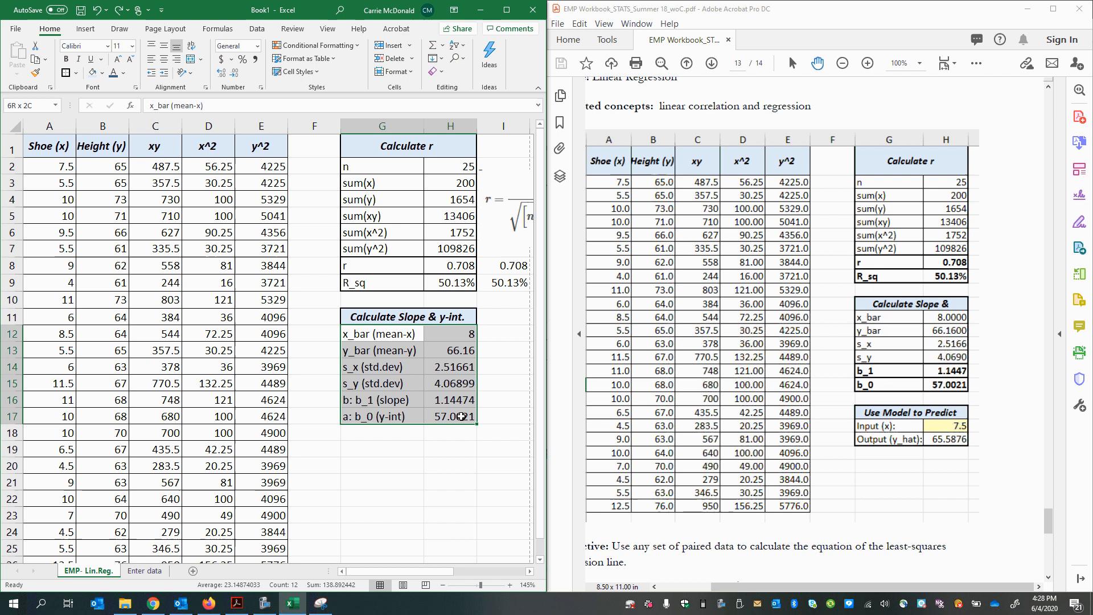
{"action": "left_click", "coordinate": [440, 386]}
Step: Copy the sum(xy) row G5:H5 and paste only its formatting onto the slope and intercept rows G12:H17
{"action": "left_click", "coordinate": [372, 228]}
{"action": "double_click", "coordinate": [372, 219]}
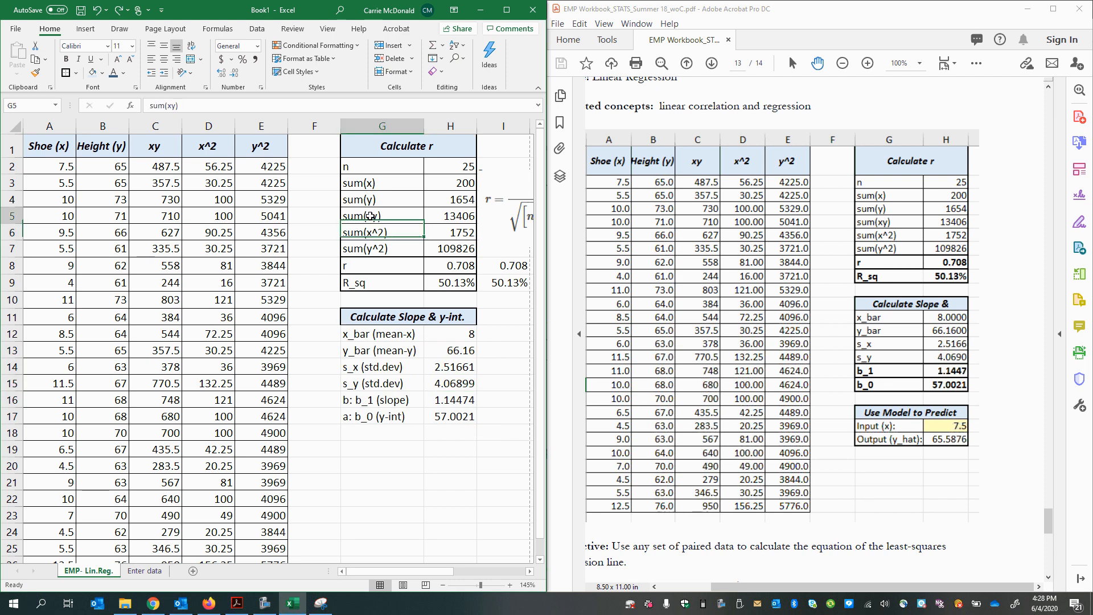
{"action": "left_click_drag", "start_coordinate": [372, 219], "coordinate": [456, 217]}
{"action": "key", "text": "Escape"}
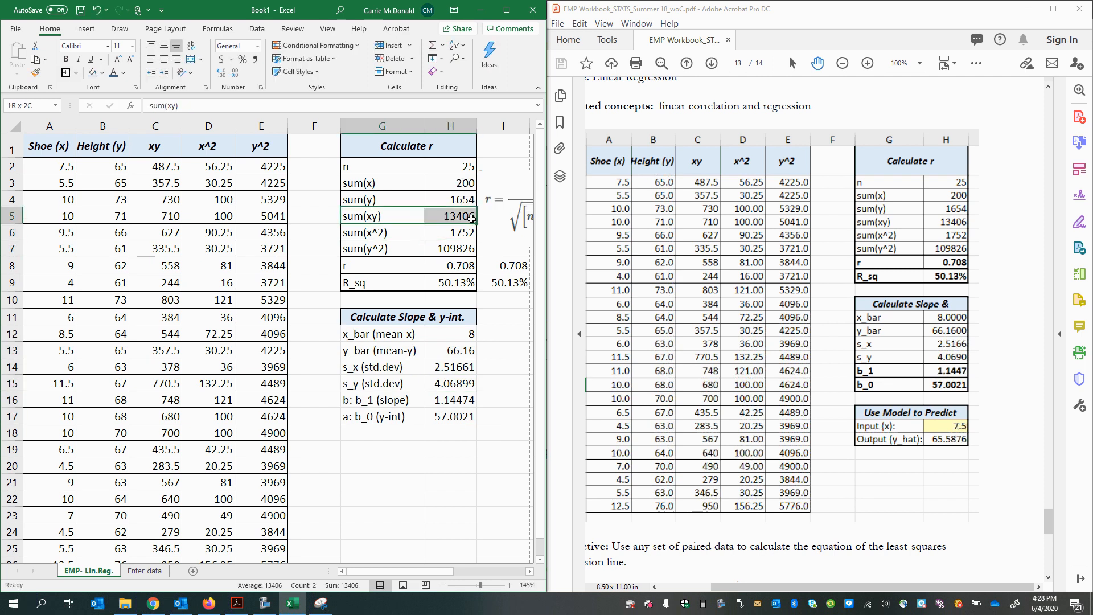
{"action": "key", "text": "ctrl+c"}
{"action": "left_click_drag", "start_coordinate": [369, 336], "coordinate": [460, 414]}
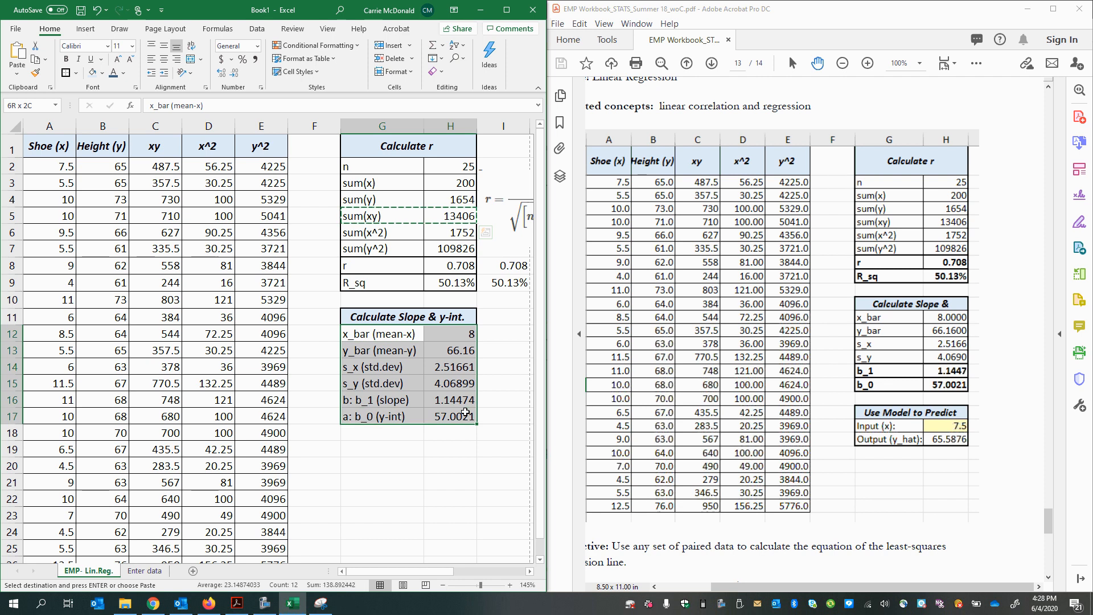
{"action": "right_click", "coordinate": [463, 415]}
{"action": "left_click", "coordinate": [560, 148]}
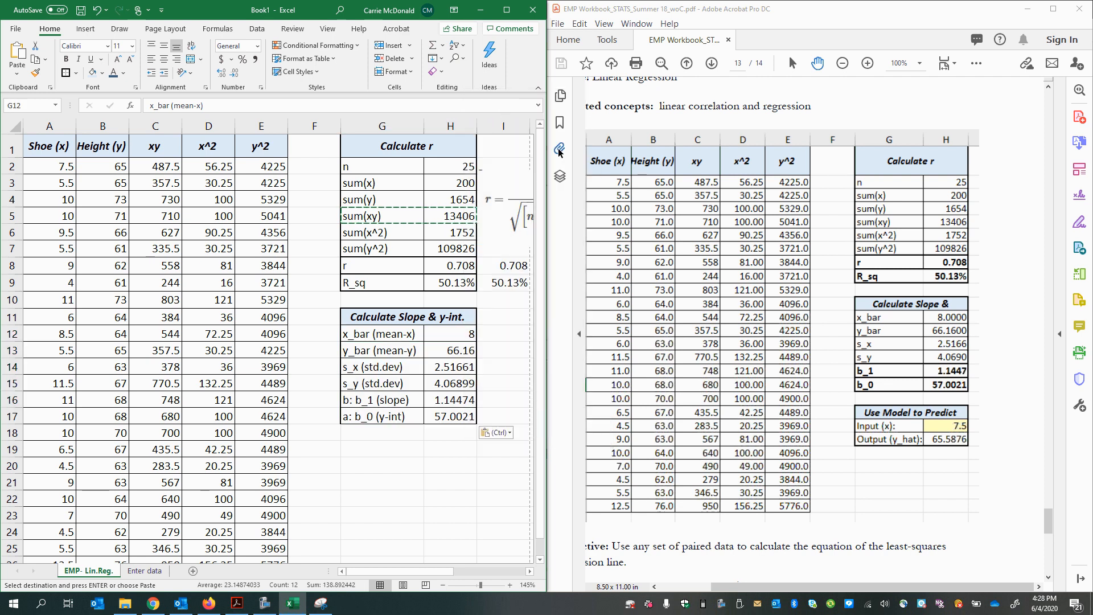
Step: Add a thick outside border around G16:H17 and another around the slope row G16:H16
{"action": "left_click", "coordinate": [422, 372]}
{"action": "left_click_drag", "start_coordinate": [398, 402], "coordinate": [471, 418]}
{"action": "left_click", "coordinate": [71, 78]}
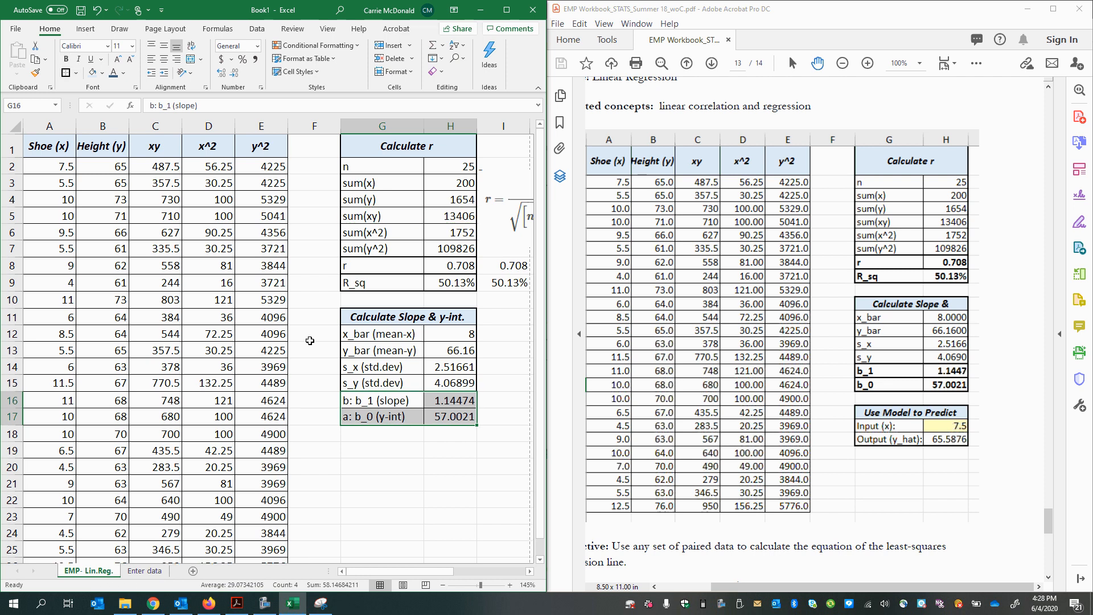
{"action": "left_click", "coordinate": [406, 400]}
{"action": "left_click_drag", "start_coordinate": [426, 403], "coordinate": [444, 402]}
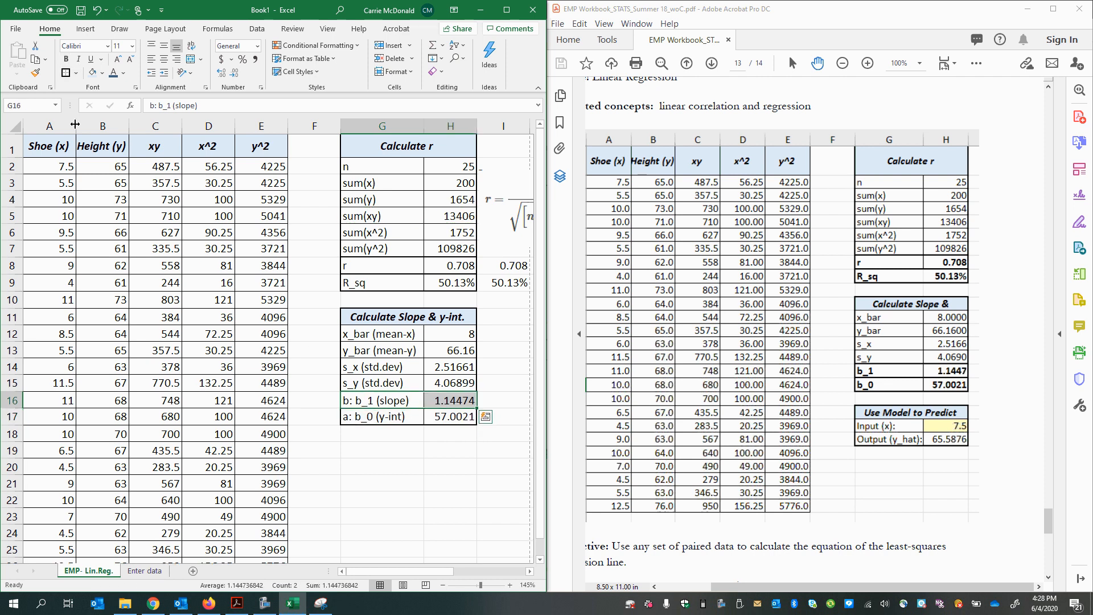
{"action": "left_click", "coordinate": [70, 73]}
{"action": "left_click", "coordinate": [361, 446]}
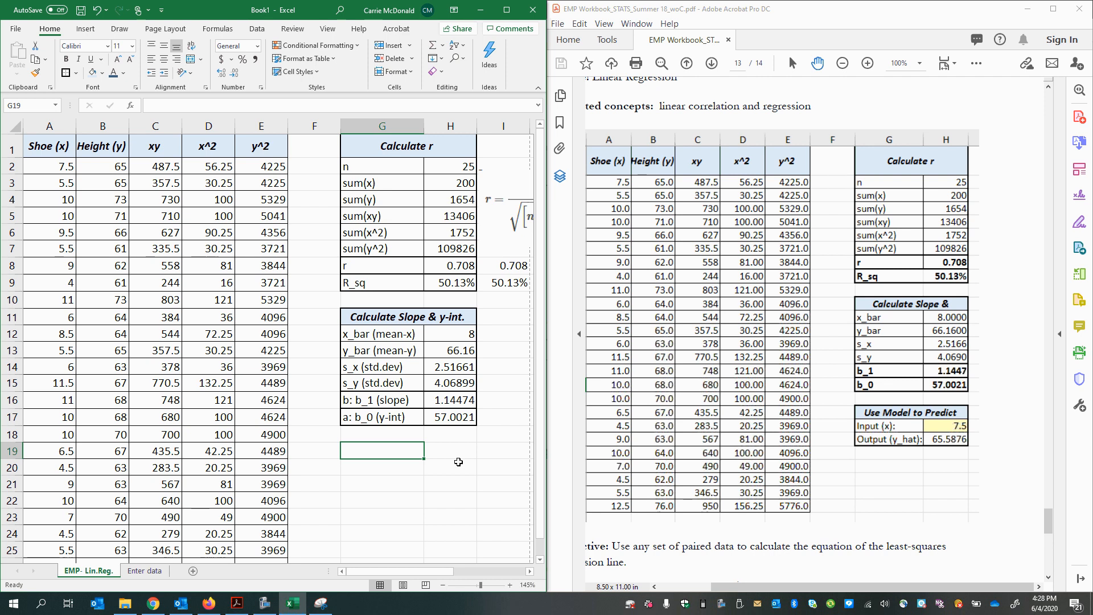
{"action": "left_click", "coordinate": [470, 400]}
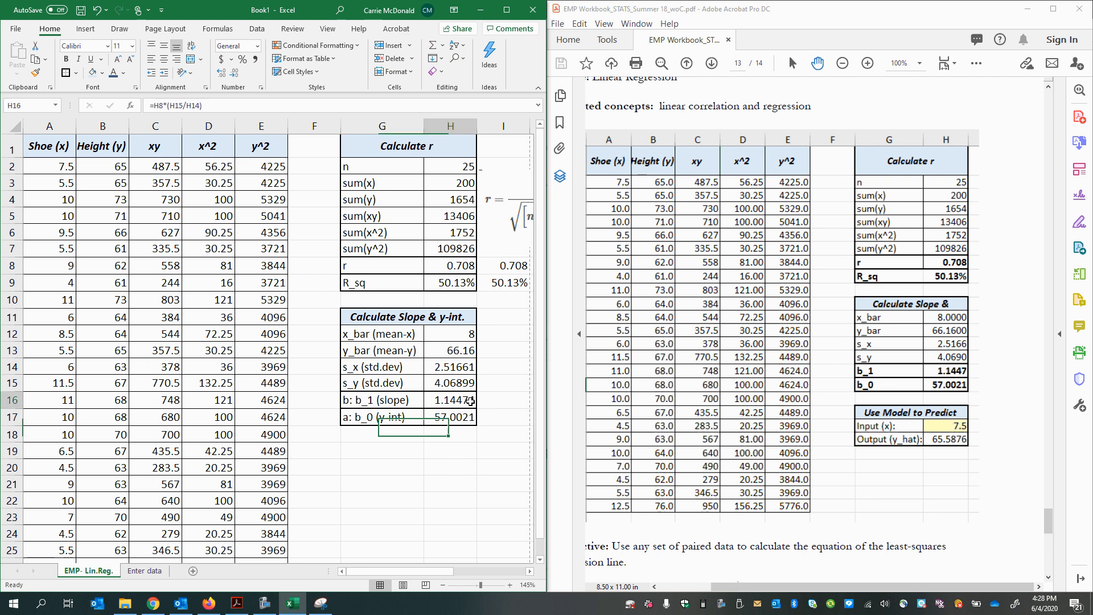
{"action": "left_click", "coordinate": [390, 445]}
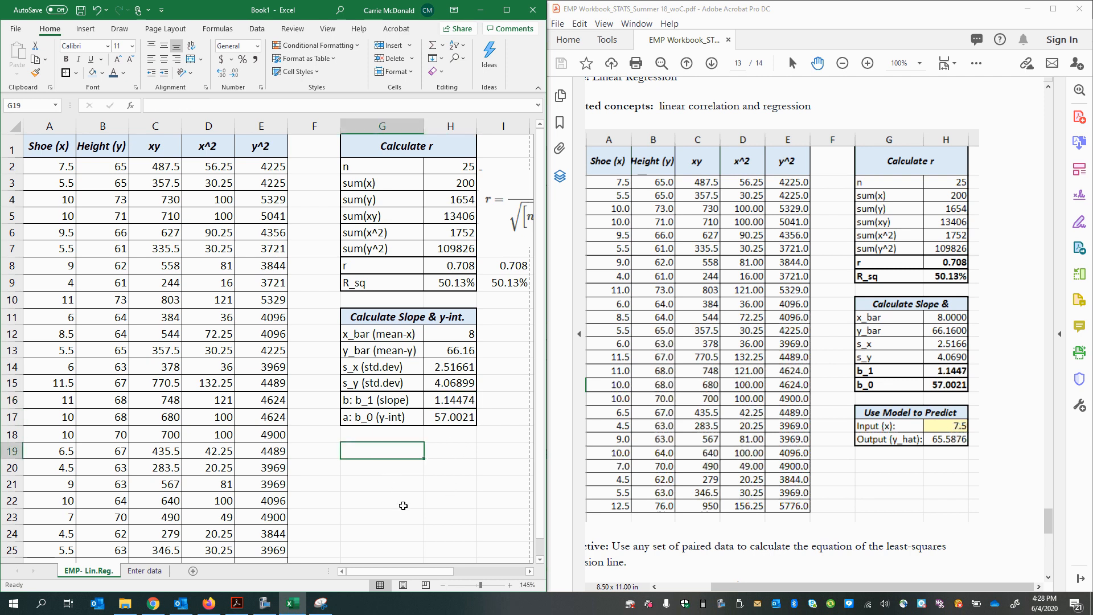
Step: Move the scatter chart's trendline equation and R² label up beside the chart title, and bring the slope table back into view
{"action": "left_click_drag", "start_coordinate": [417, 572], "coordinate": [417, 575]}
{"action": "scroll", "coordinate": [235, 495], "scroll_direction": "down", "scroll_amount": 9}
{"action": "left_click", "coordinate": [132, 312]}
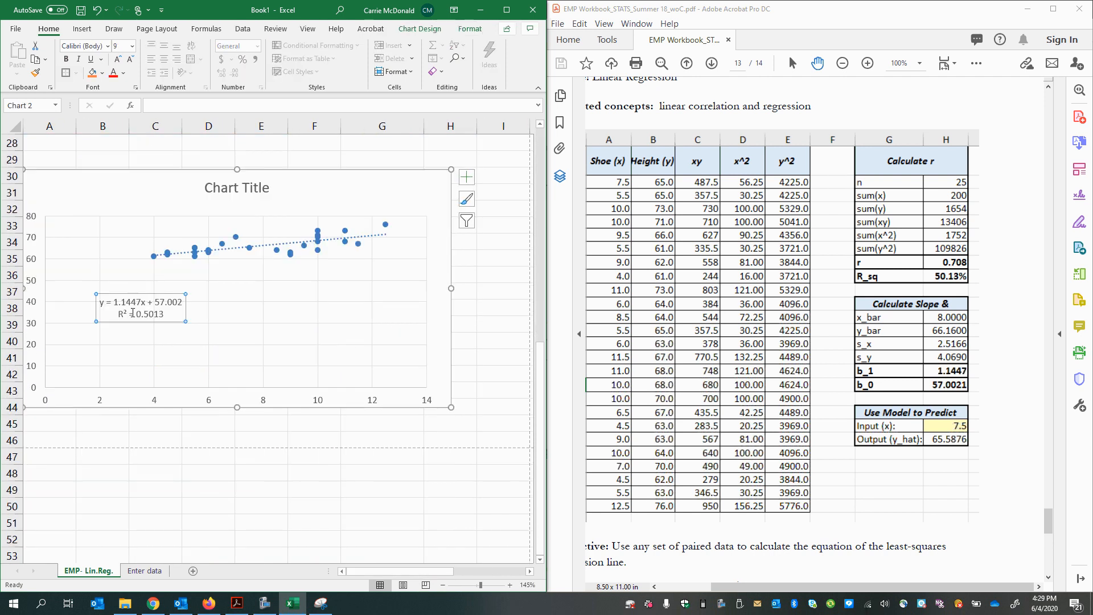
{"action": "left_click_drag", "start_coordinate": [132, 313], "coordinate": [374, 213]}
{"action": "scroll", "coordinate": [346, 384], "scroll_direction": "up", "scroll_amount": 2}
{"action": "scroll", "coordinate": [347, 384], "scroll_direction": "up", "scroll_amount": 4}
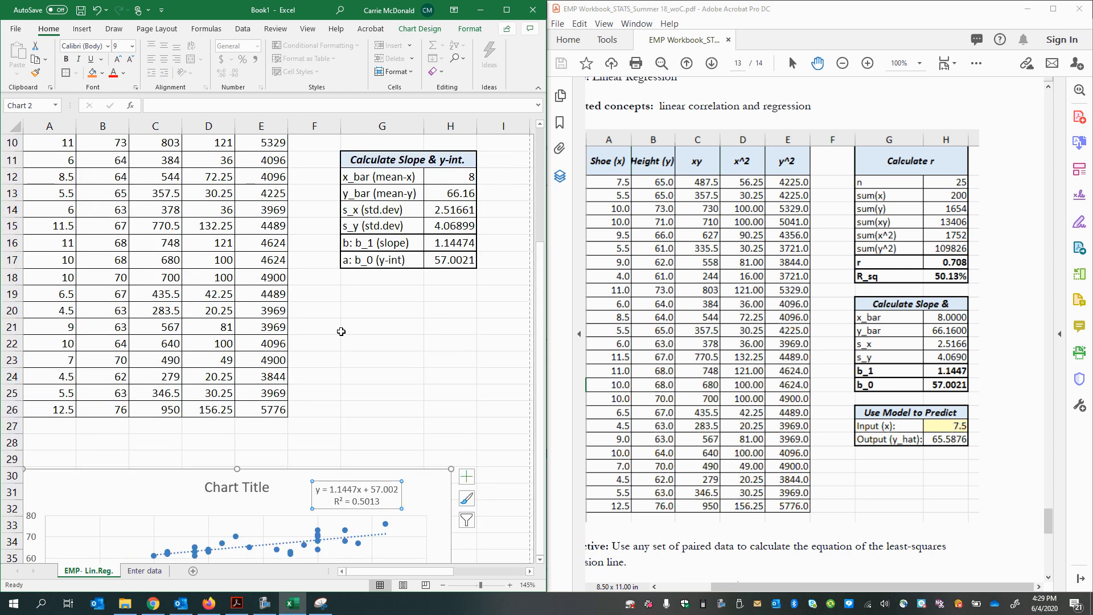
{"action": "left_click", "coordinate": [454, 248]}
{"action": "left_click", "coordinate": [454, 260]}
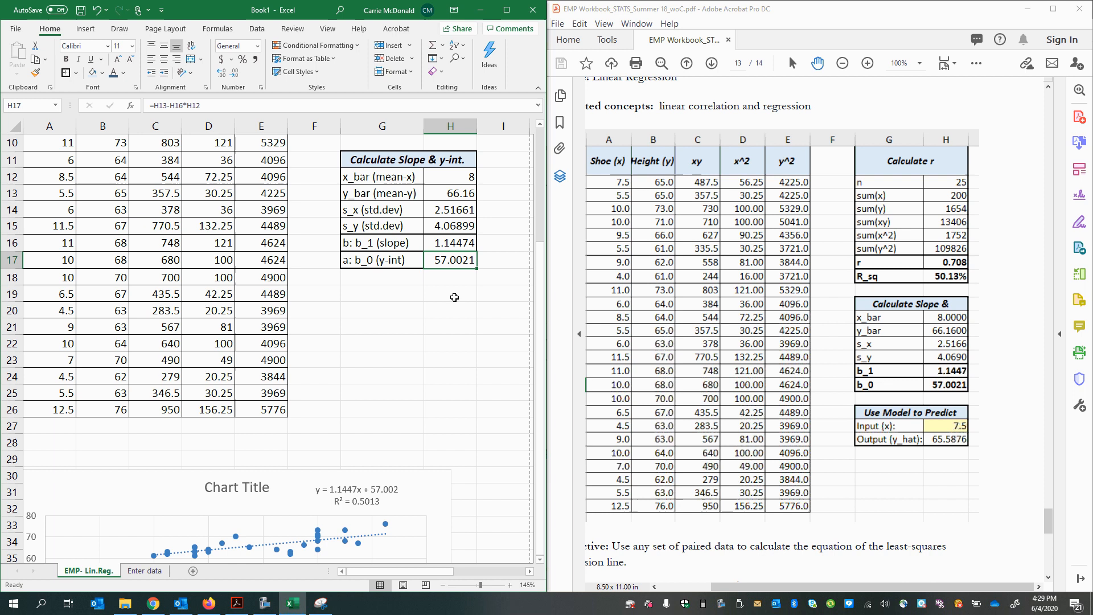
{"action": "left_click", "coordinate": [356, 490]}
Step: Enter the heading "Use Model to Predict" in G19, the label "Input(x)" in G20 and the value 7.5 in H20
{"action": "left_click", "coordinate": [393, 293]}
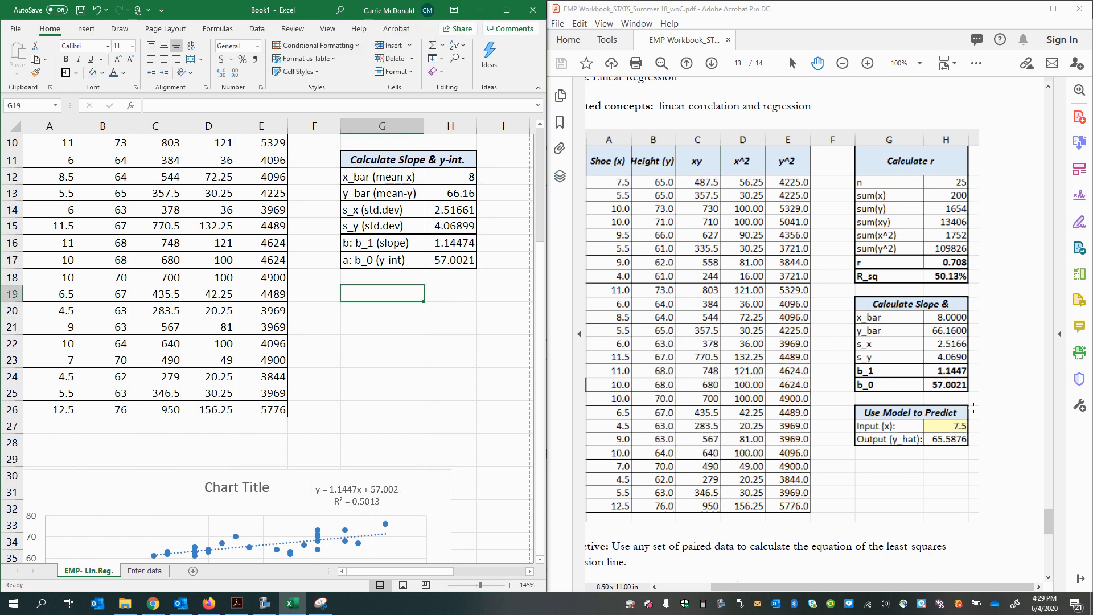
{"action": "type", "text": "Use Model to Predict"}
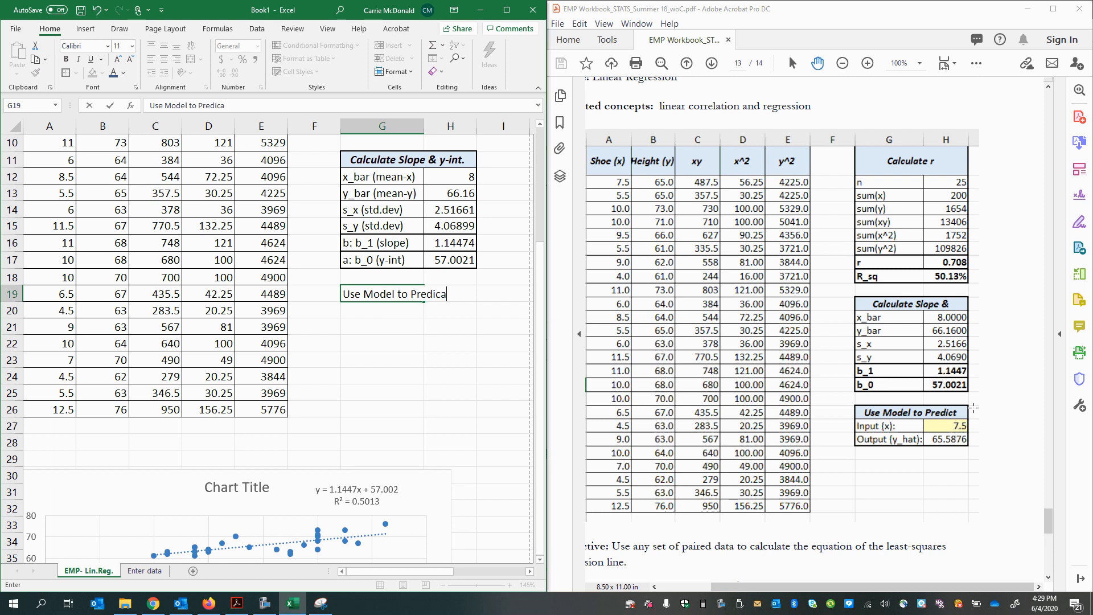
{"action": "key", "text": "Return"}
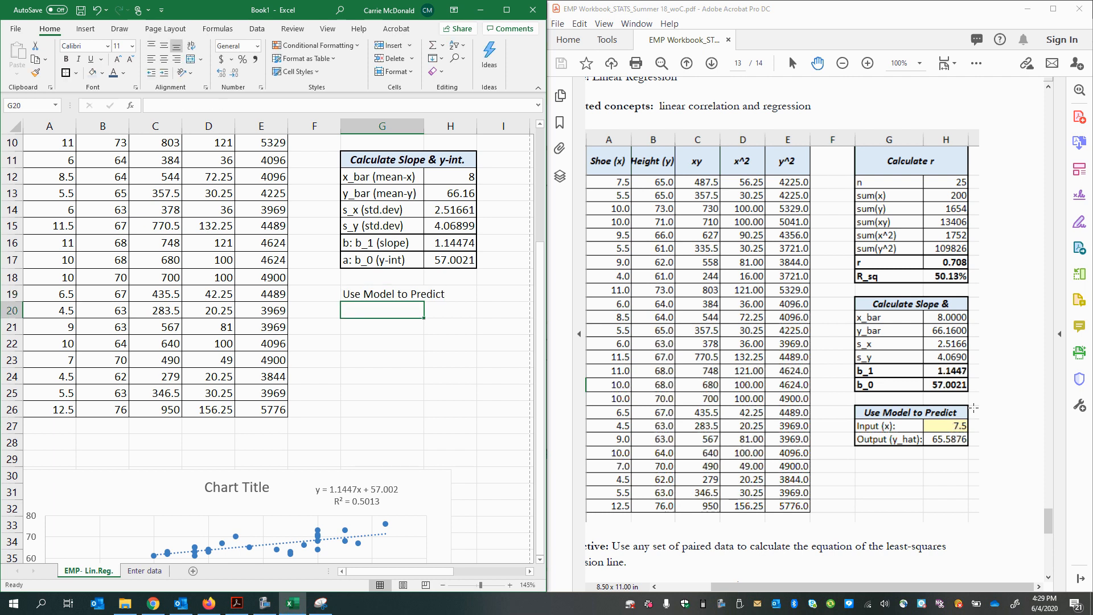
{"action": "type", "text": "Input(x"}
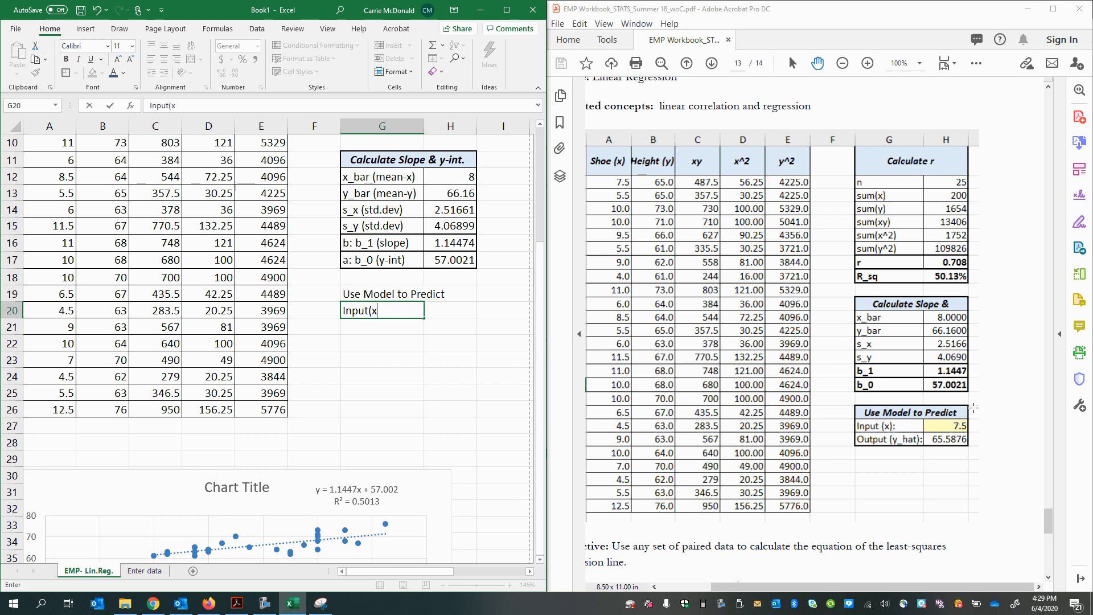
{"action": "key", "text": "Tab"}
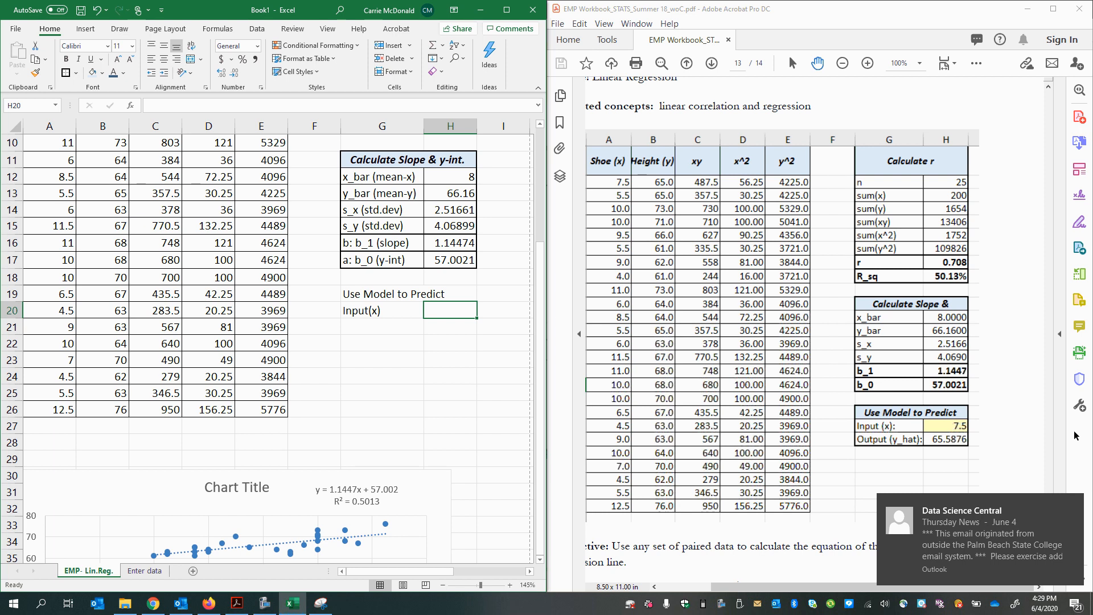
{"action": "left_click", "coordinate": [961, 427]}
{"action": "left_click", "coordinate": [430, 304]}
{"action": "type", "text": "7.5"}
{"action": "key", "text": "Return"}
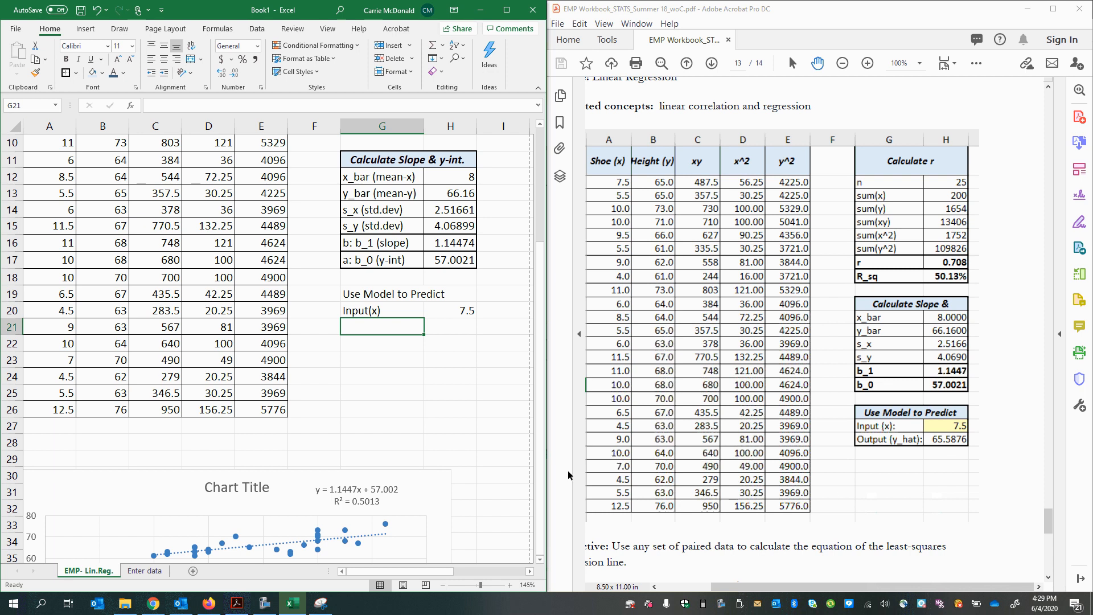
Step: Enter the label "Output(y_hat)" in G21 below the Input(x) label
{"action": "type", "text": "Ouut"}
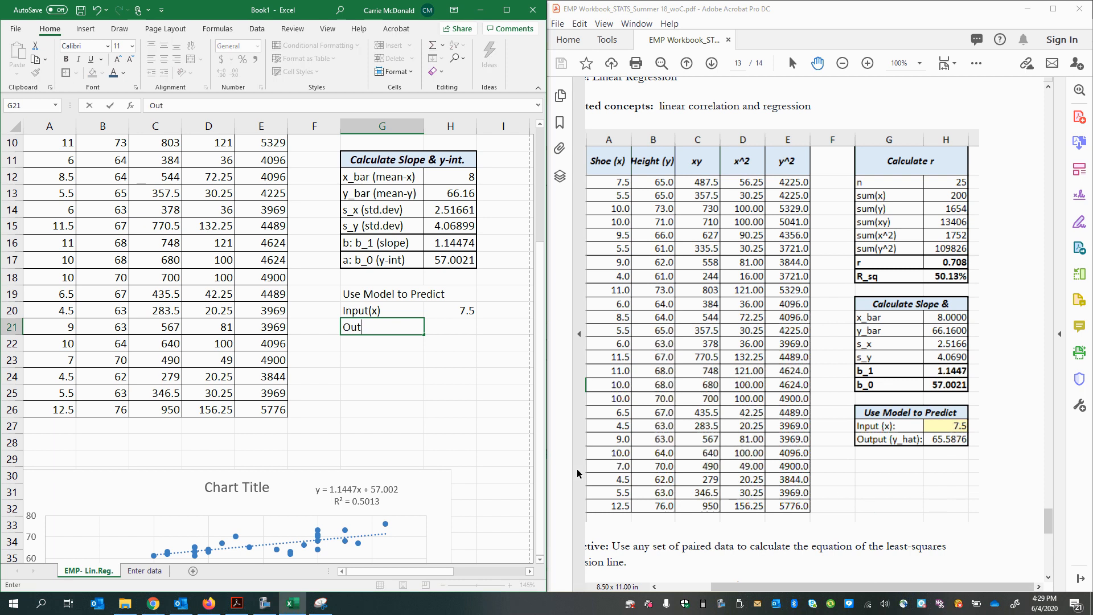
{"action": "type", "text": "put(y_hat)"}
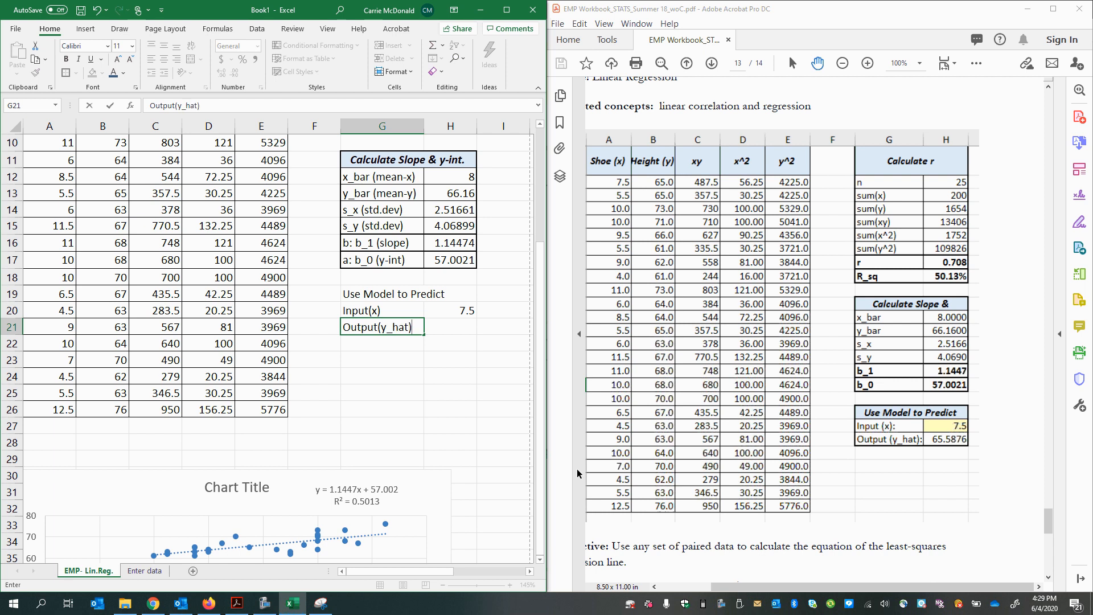
{"action": "left_click", "coordinate": [501, 528]}
Step: Calculate the predicted height in H21 with the formula =H17+H16*H20, following the regression equation ŷ = a + bx
{"action": "left_click_drag", "start_coordinate": [444, 573], "coordinate": [503, 572]}
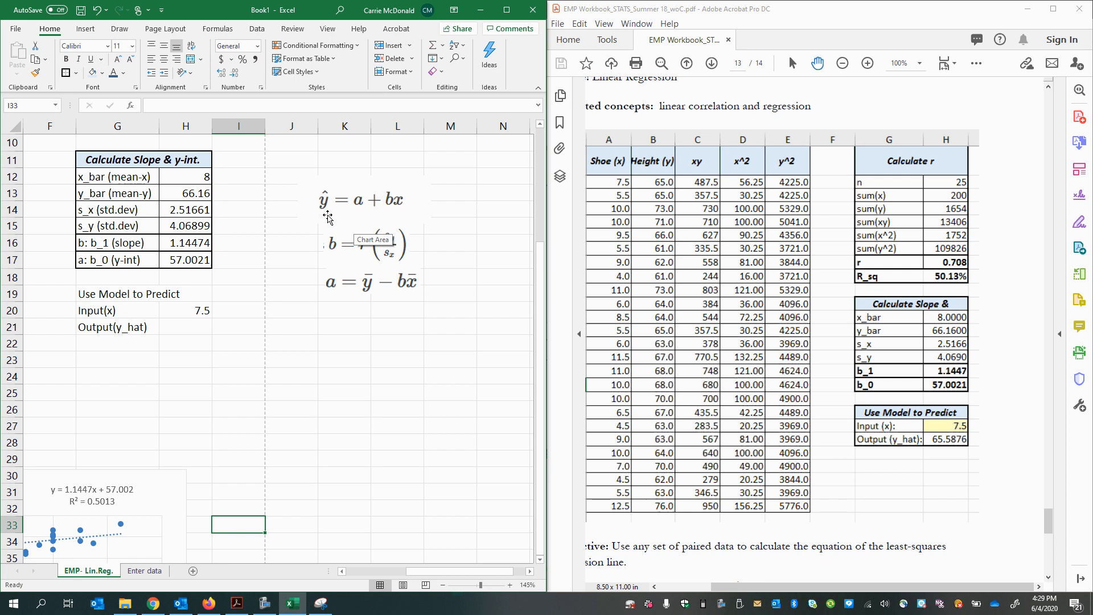
{"action": "left_click", "coordinate": [185, 329]}
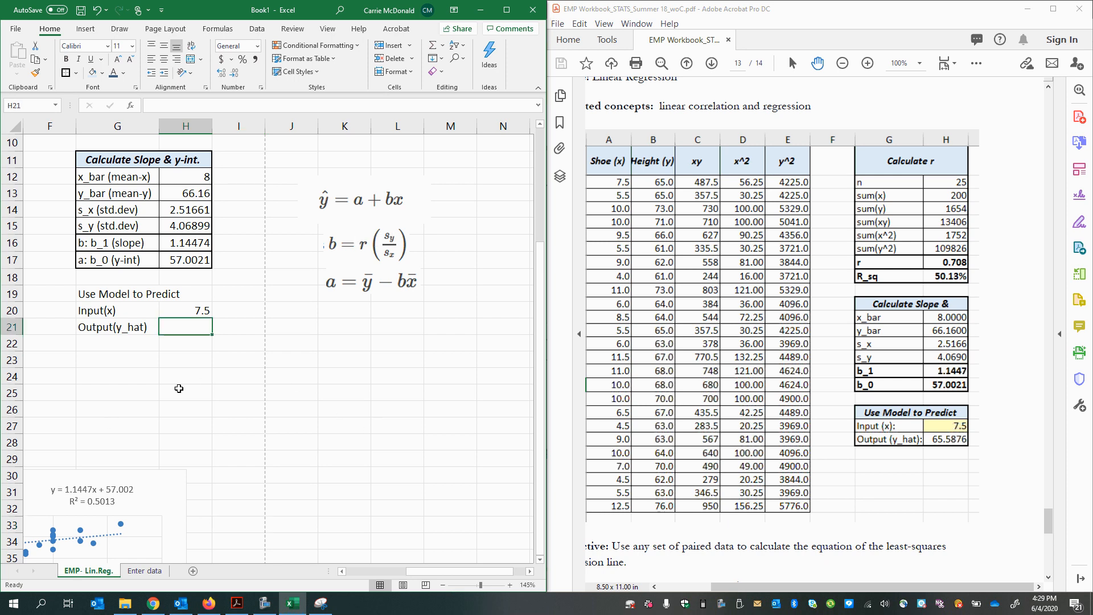
{"action": "type", "text": "="}
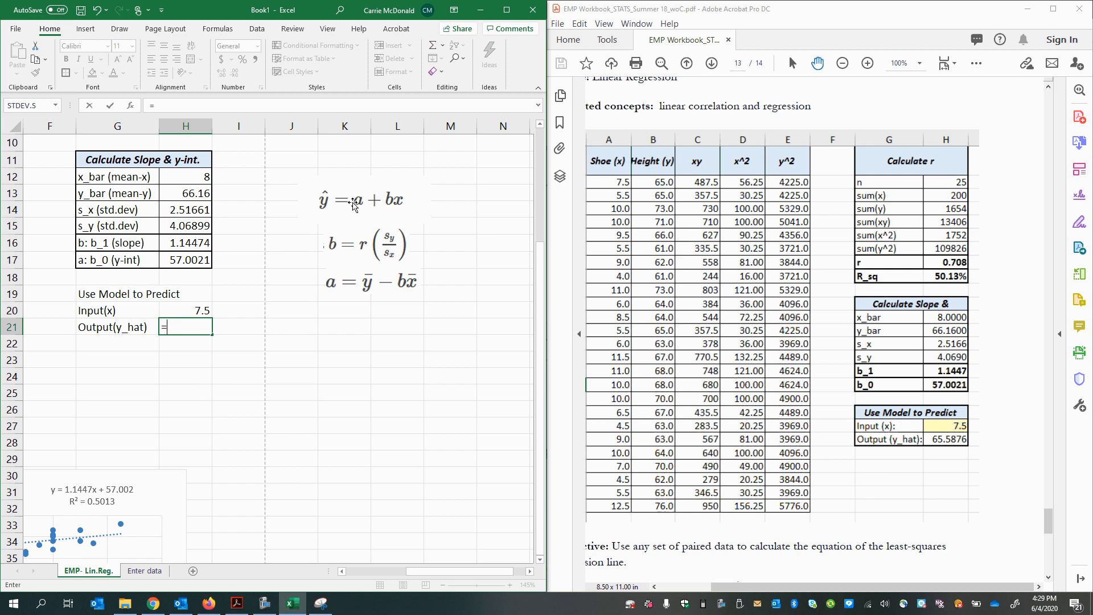
{"action": "left_click", "coordinate": [183, 260]}
{"action": "type", "text": "+"}
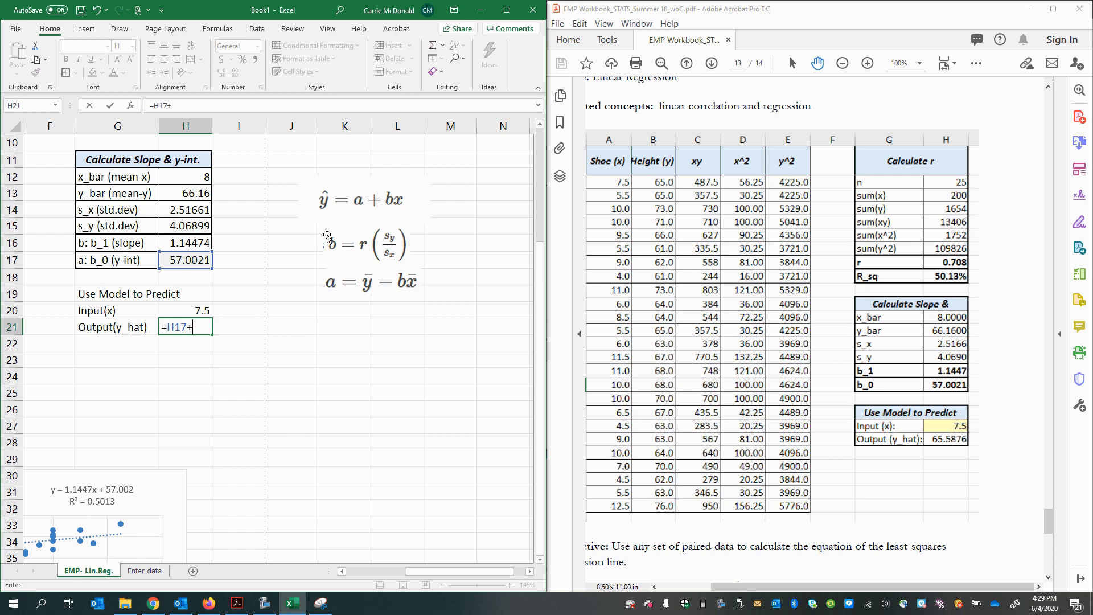
{"action": "left_click", "coordinate": [192, 242]}
{"action": "type", "text": "*"}
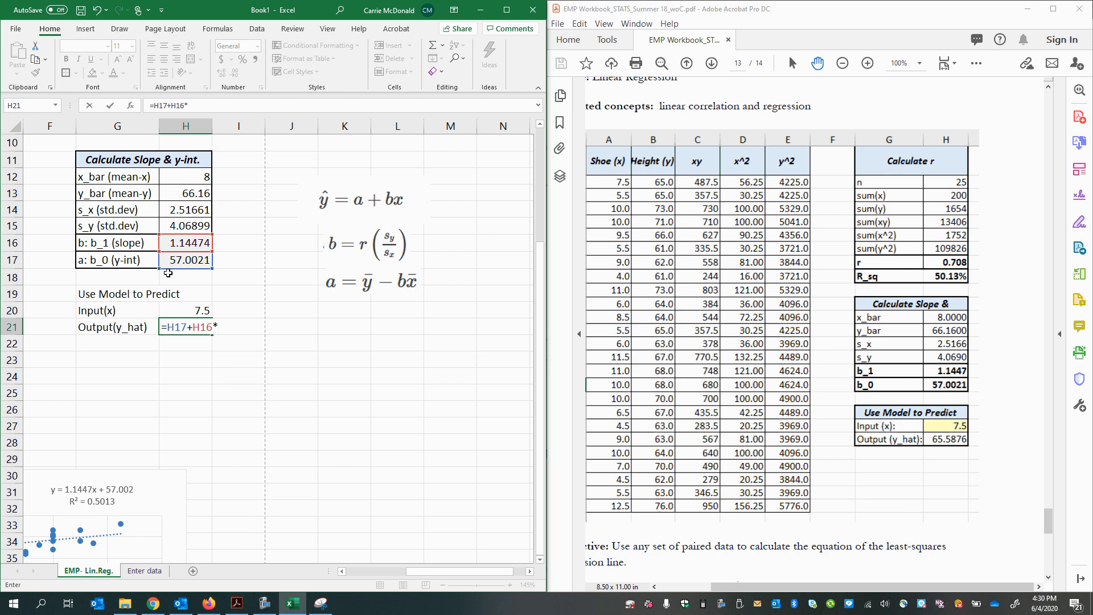
{"action": "left_click", "coordinate": [172, 312]}
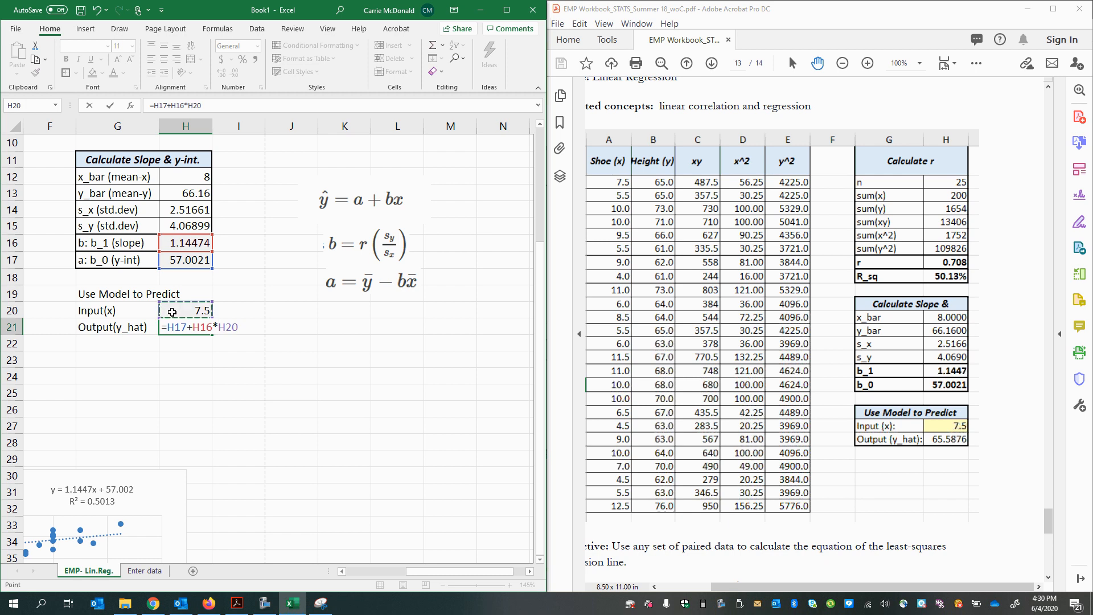
{"action": "key", "text": "Return"}
{"action": "left_click", "coordinate": [177, 331]}
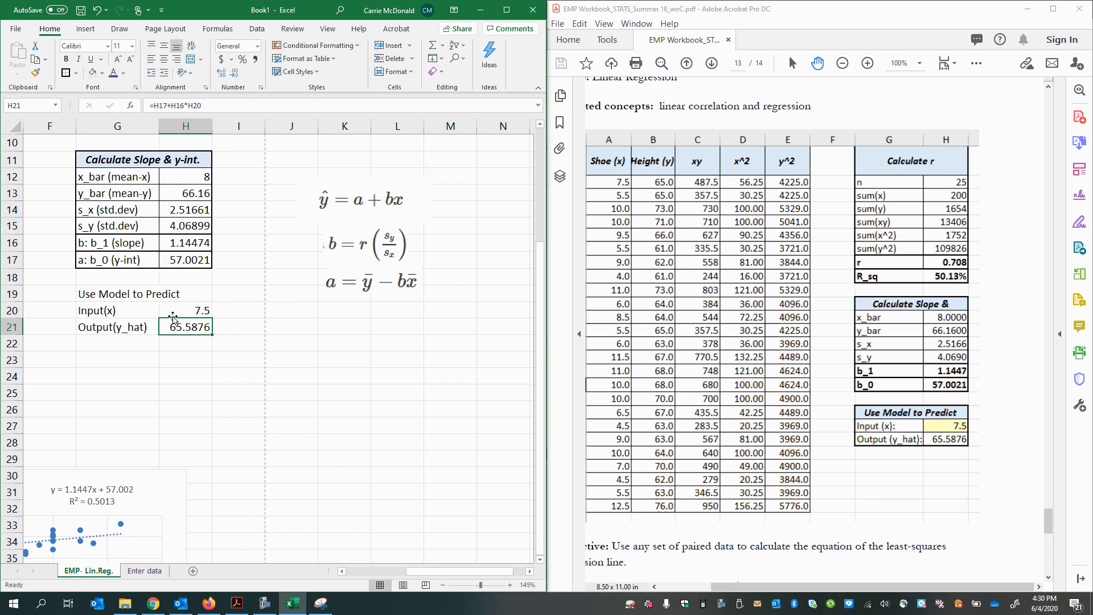
Step: Change the Input(x) value in H20 to 5.5 and review the predicted output in H21
{"action": "left_click", "coordinate": [178, 317]}
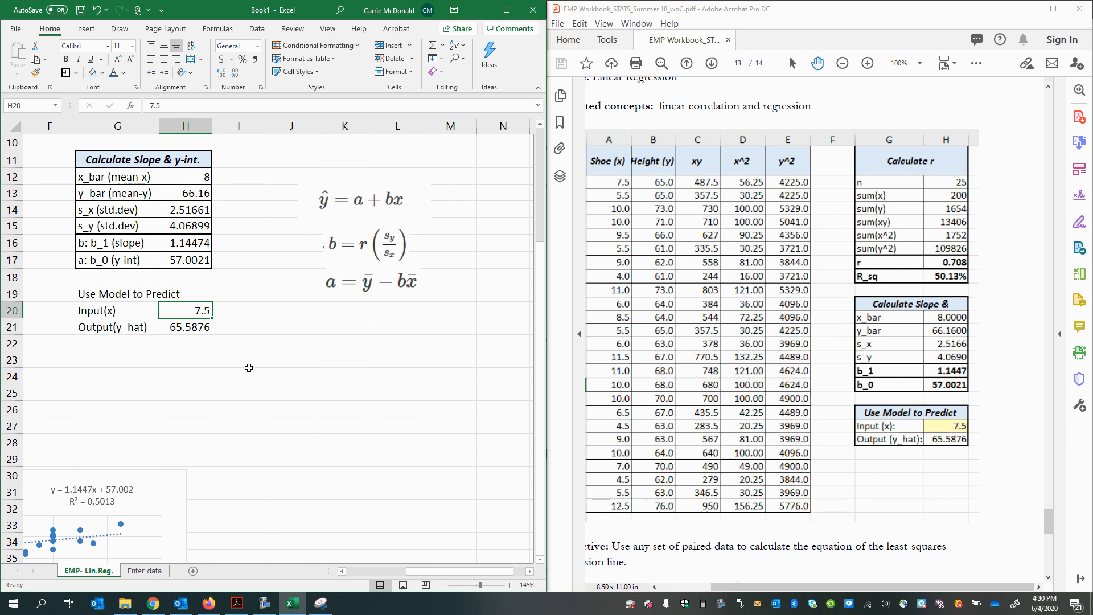
{"action": "type", "text": "5"}
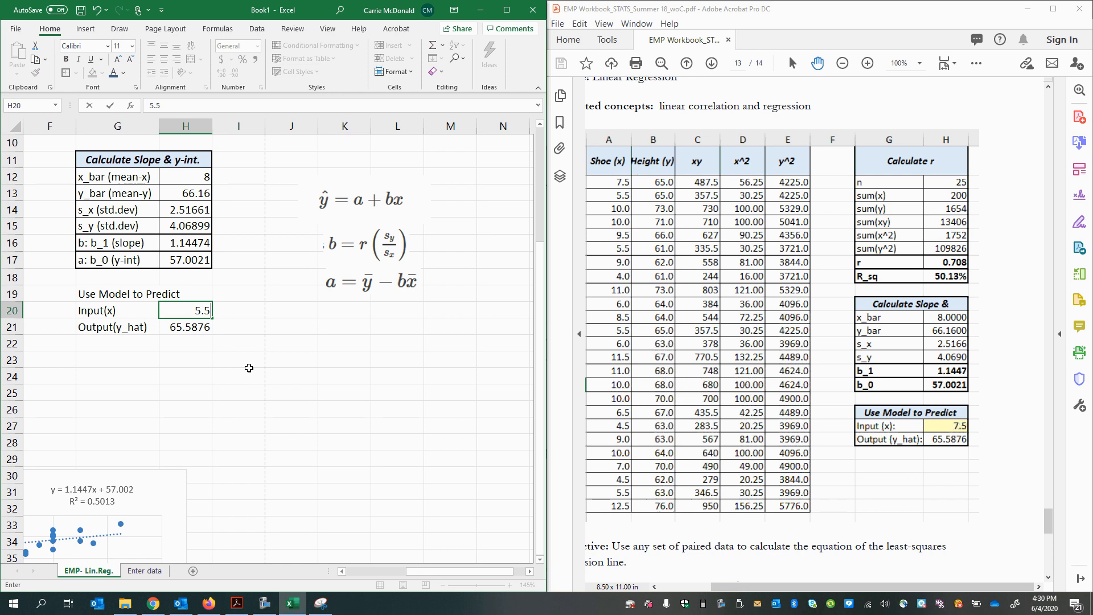
{"action": "key", "text": "Return"}
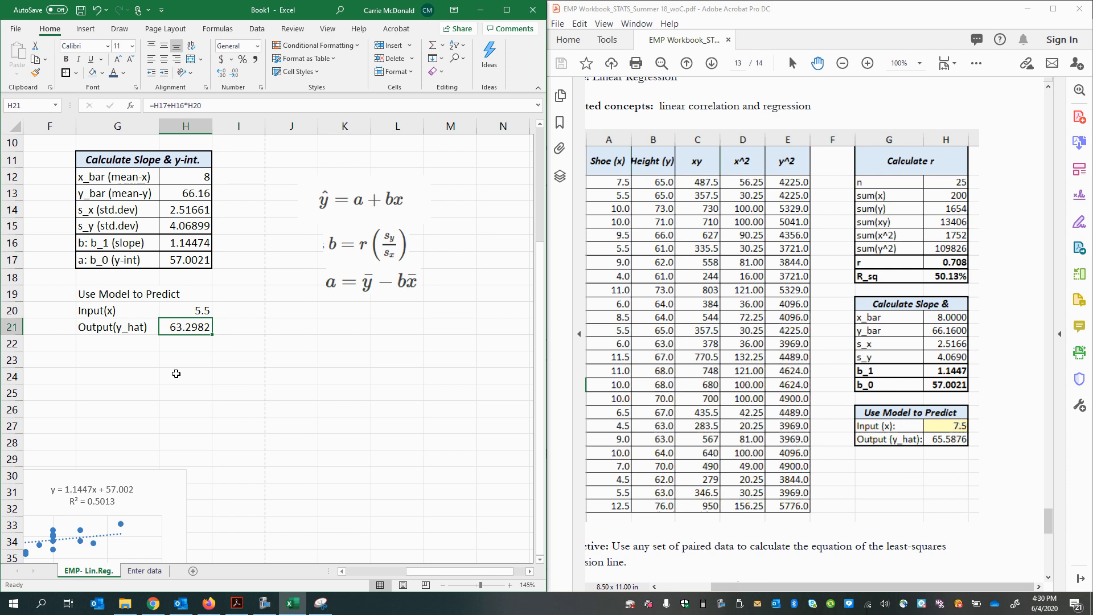
{"action": "left_click", "coordinate": [190, 391]}
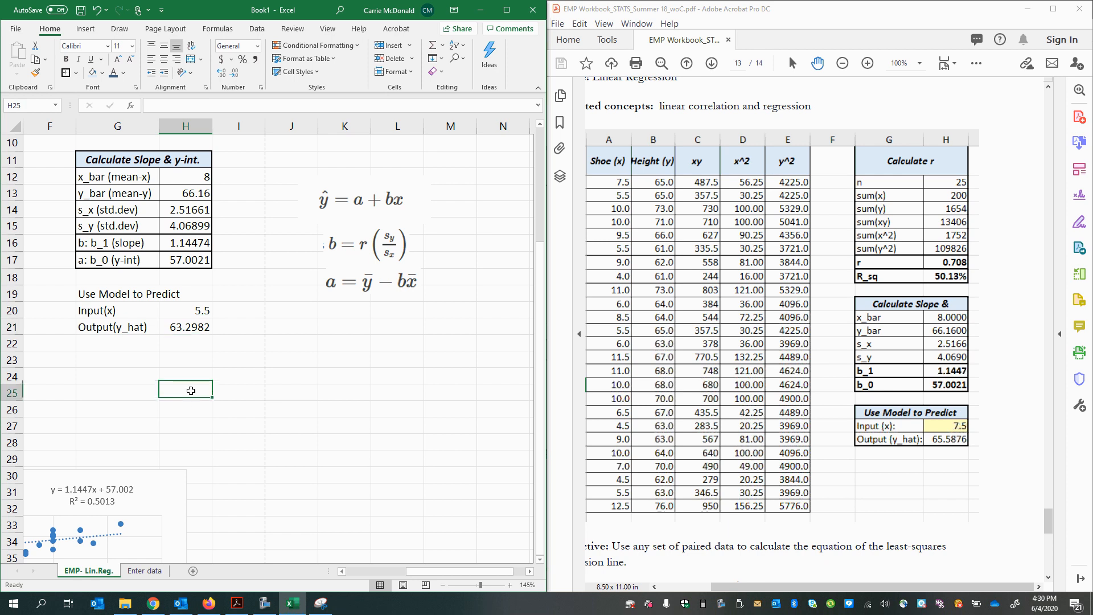
{"action": "left_click", "coordinate": [229, 327]}
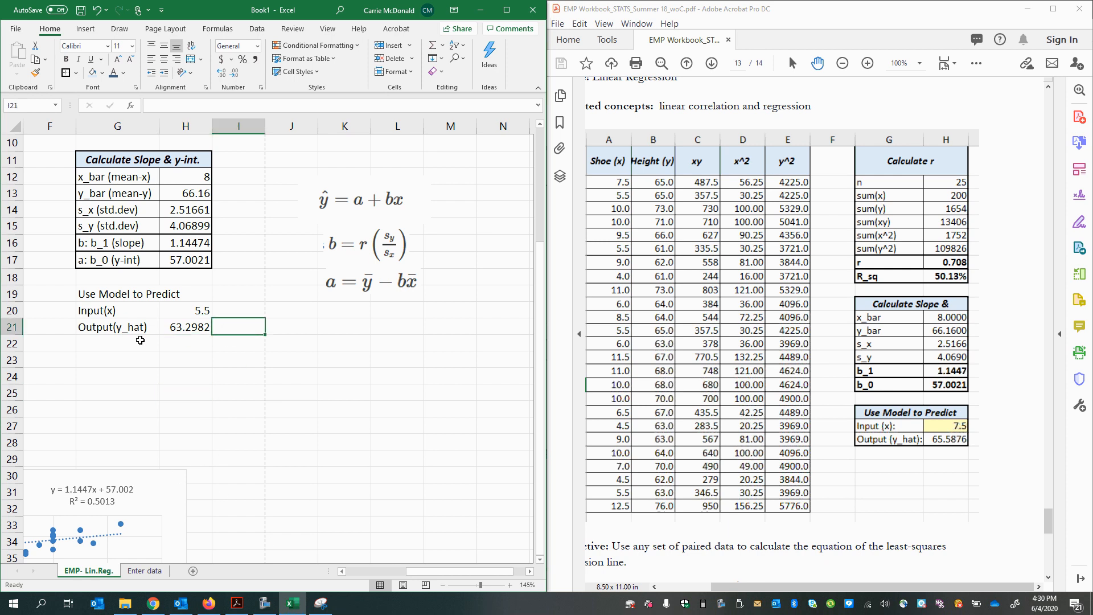
{"action": "left_click", "coordinate": [179, 328]}
Step: Compute the residual for an observed height of 64 in I21 with the formula =64-H21
{"action": "left_click_drag", "start_coordinate": [424, 569], "coordinate": [392, 571]}
{"action": "left_click", "coordinate": [346, 407]}
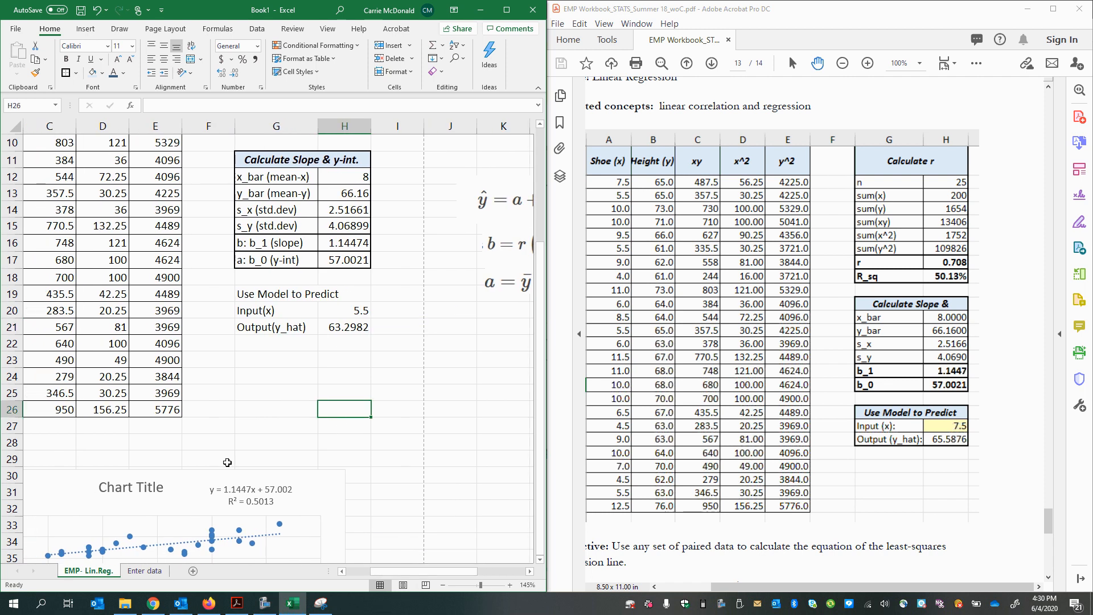
{"action": "left_click", "coordinate": [345, 329]}
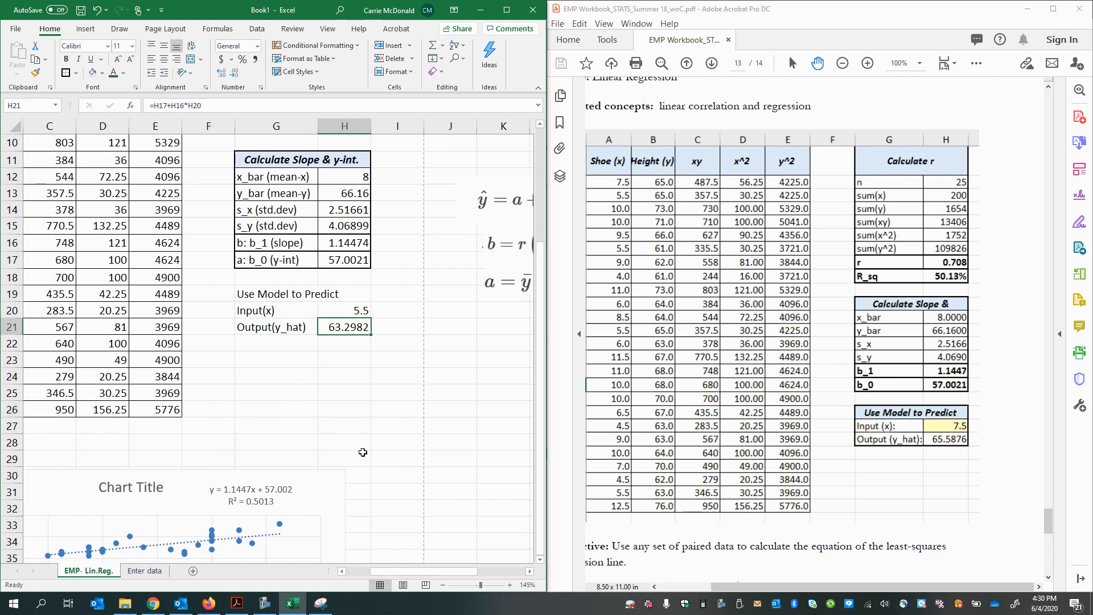
{"action": "left_click", "coordinate": [386, 328]}
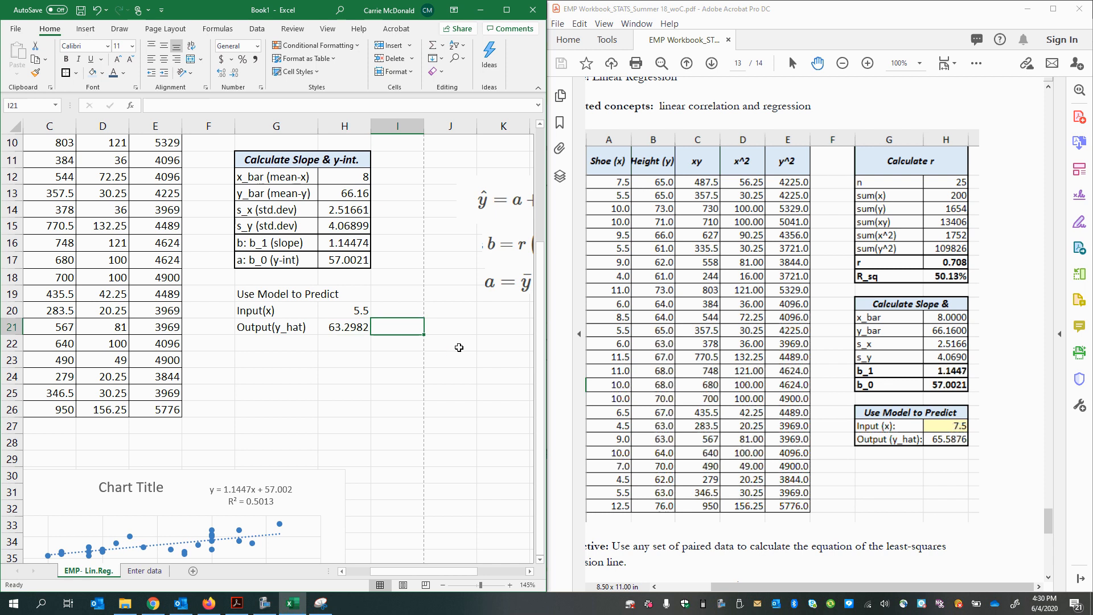
{"action": "type", "text": "="}
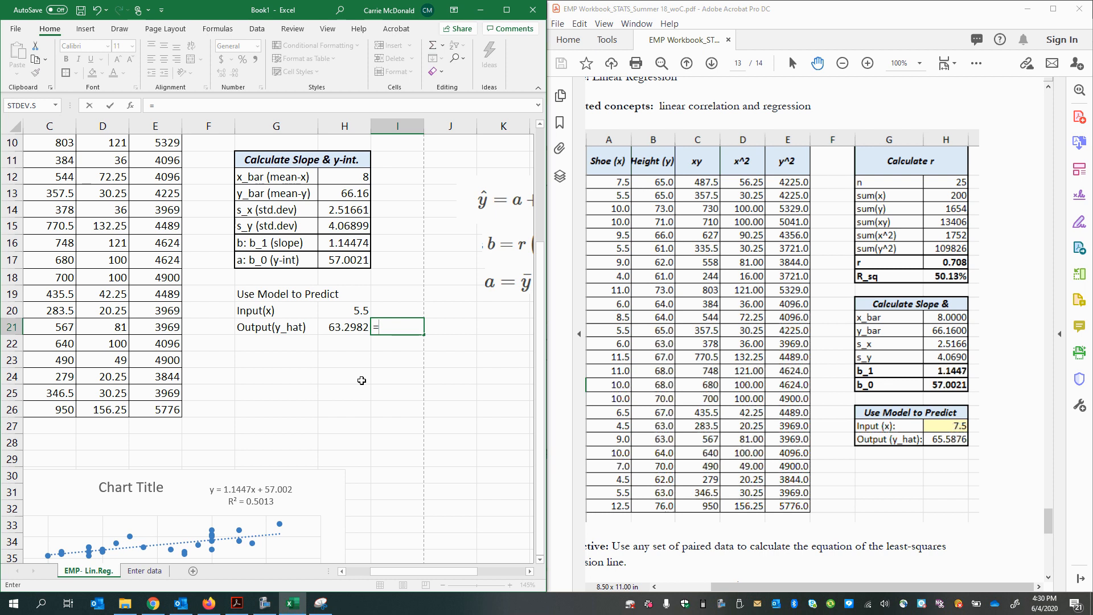
{"action": "type", "text": "64-"}
{"action": "left_click", "coordinate": [344, 327]}
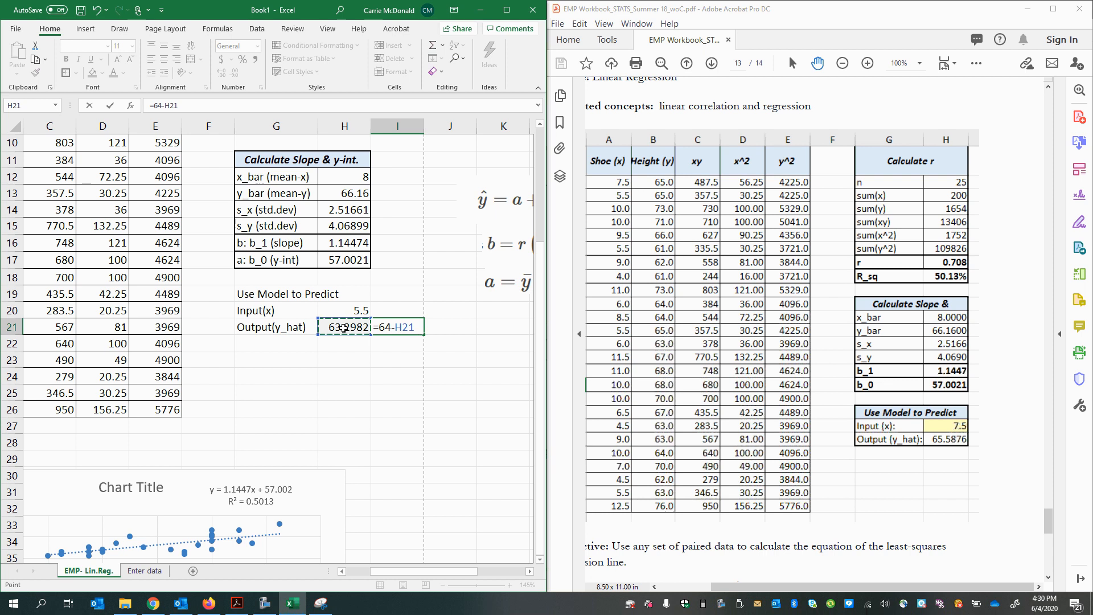
{"action": "key", "text": "Return"}
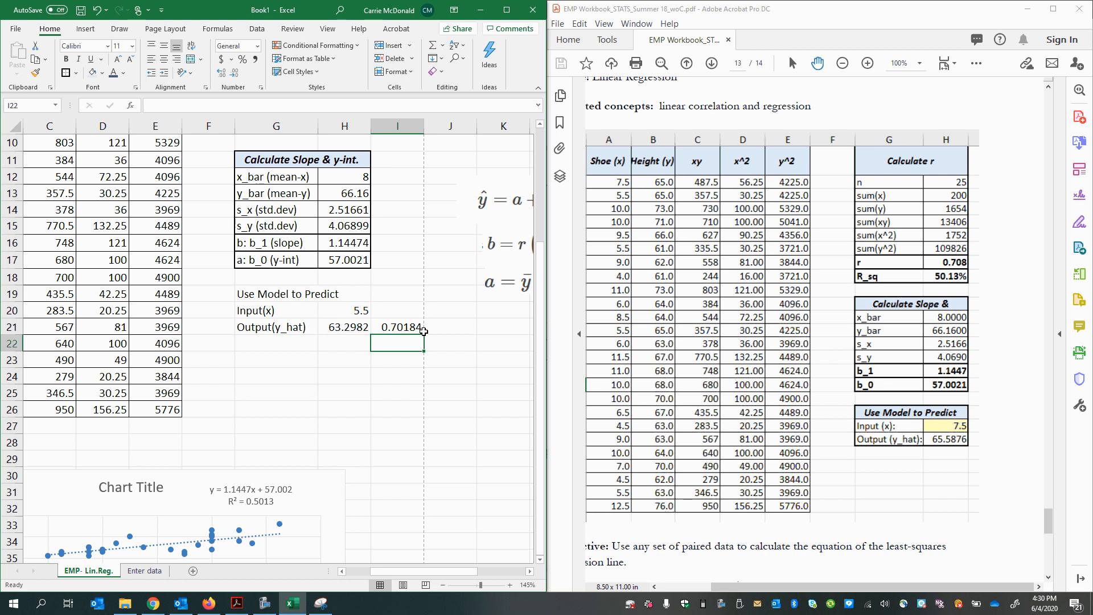
Step: Review the residual beside the predicted output, and clear the calculation from I21
{"action": "left_click", "coordinate": [404, 329]}
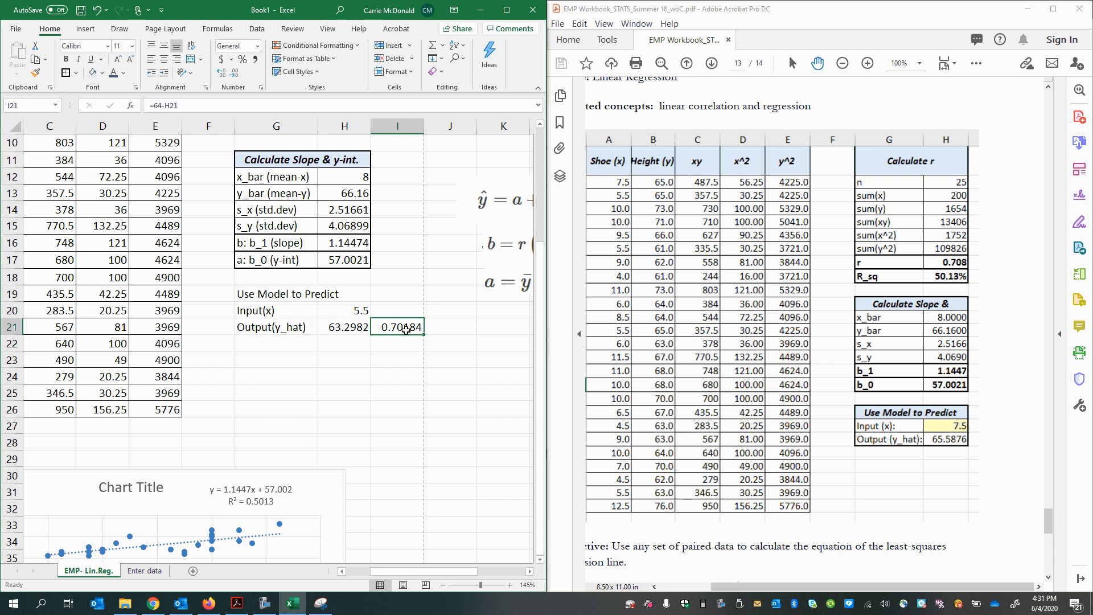
{"action": "left_click", "coordinate": [403, 311]}
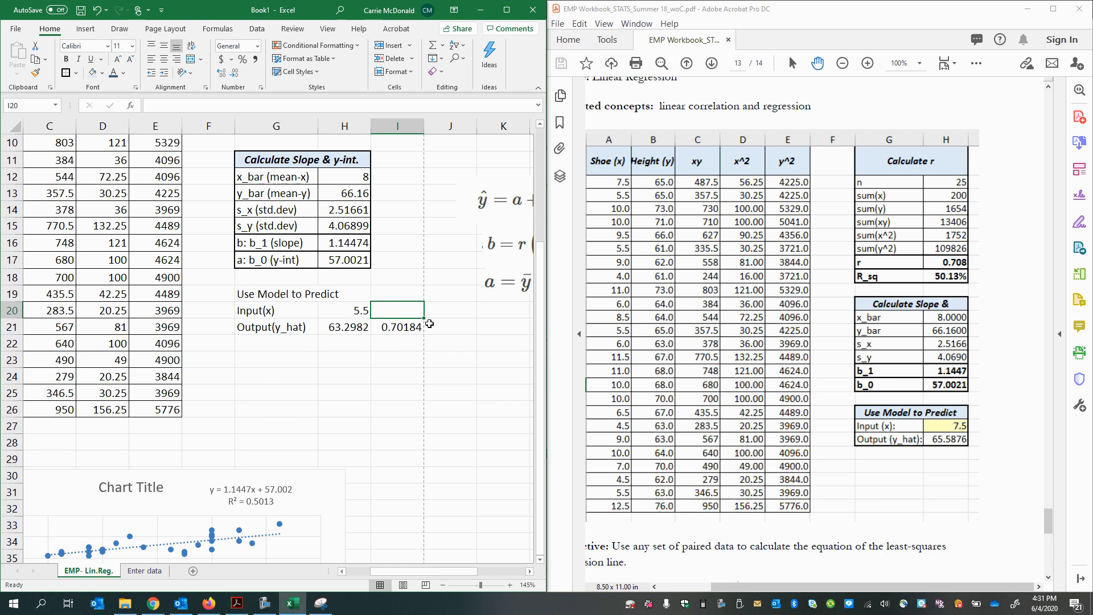
{"action": "left_click", "coordinate": [398, 328]}
{"action": "left_click", "coordinate": [336, 331]}
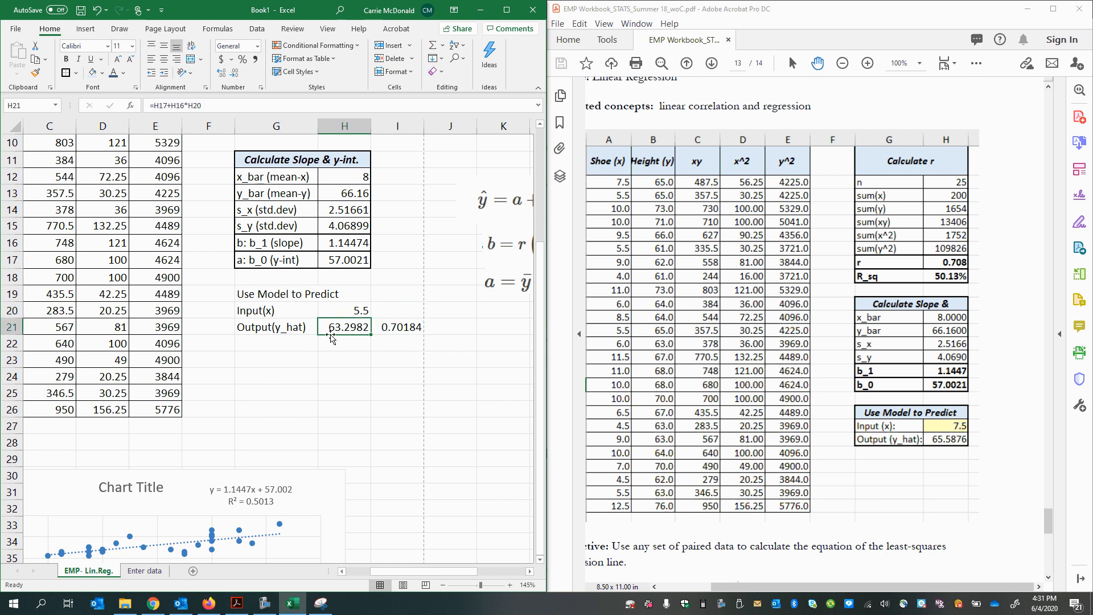
{"action": "left_click", "coordinate": [399, 332]}
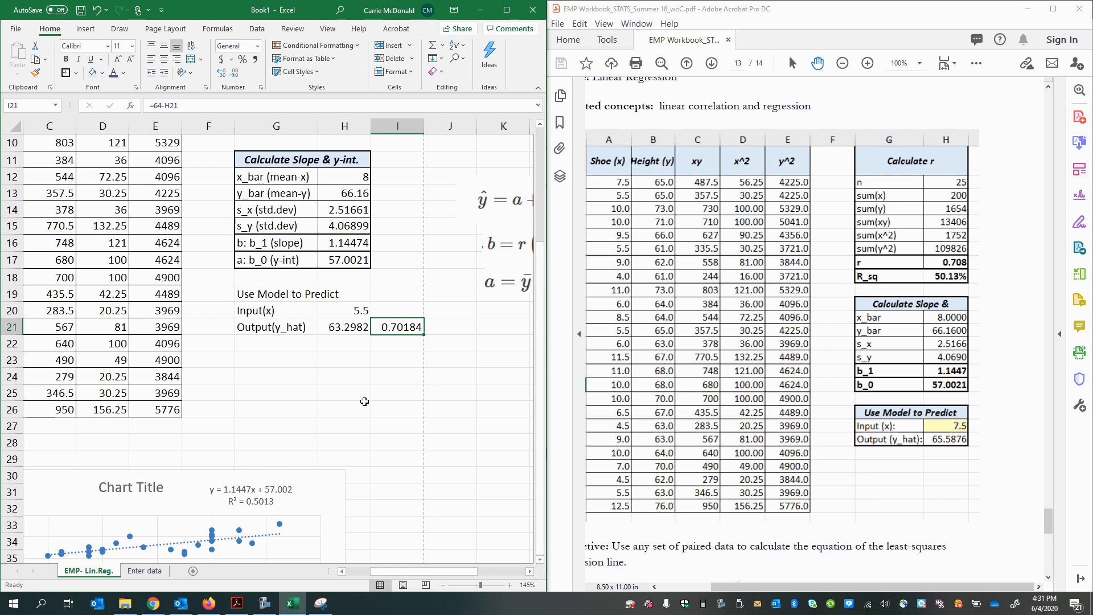
{"action": "key", "text": "BackSpace"}
{"action": "left_click", "coordinate": [315, 442]}
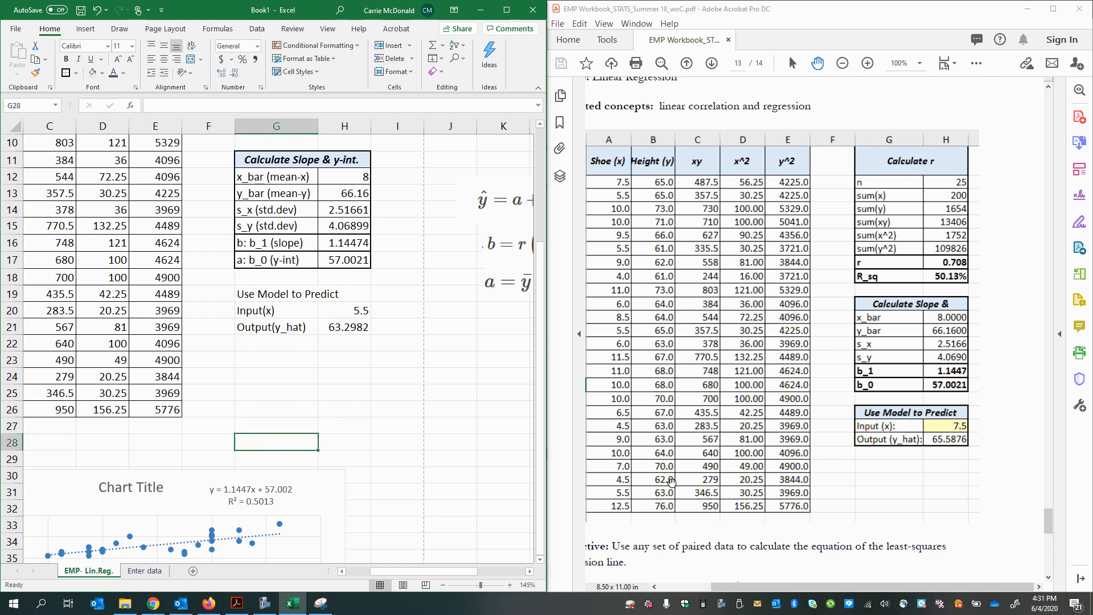
Step: Switch to the workbook PDF in Acrobat, examine the Residual Plot project on page 14, and return to the Excel worksheet
{"action": "left_click", "coordinate": [649, 453]}
{"action": "scroll", "coordinate": [616, 384], "scroll_direction": "down", "scroll_amount": 3, "text": "ctrl"}
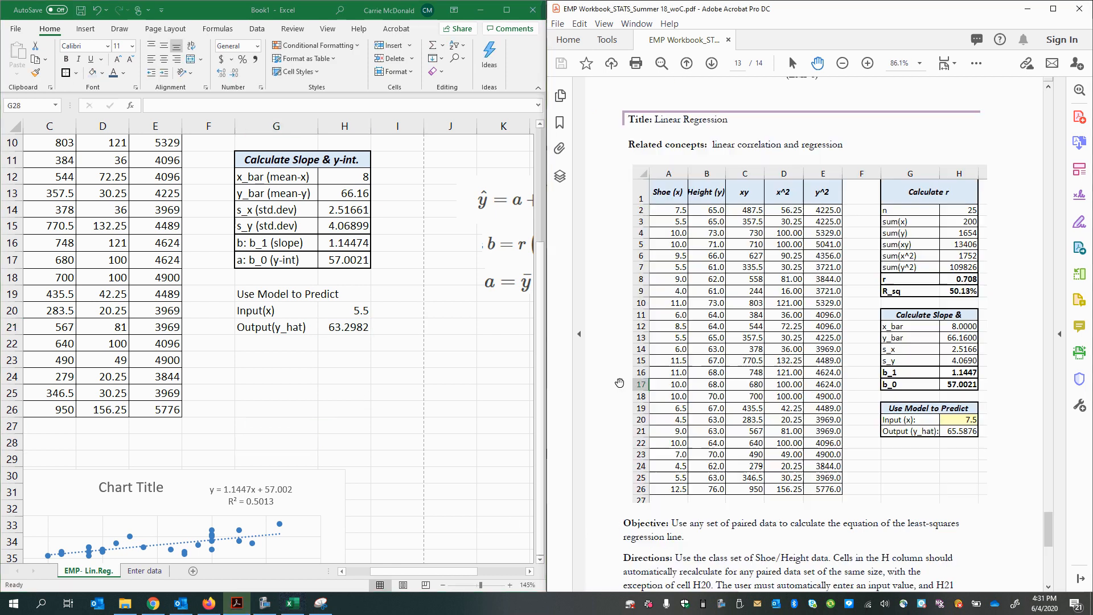
{"action": "scroll", "coordinate": [843, 518], "scroll_direction": "down", "scroll_amount": 10}
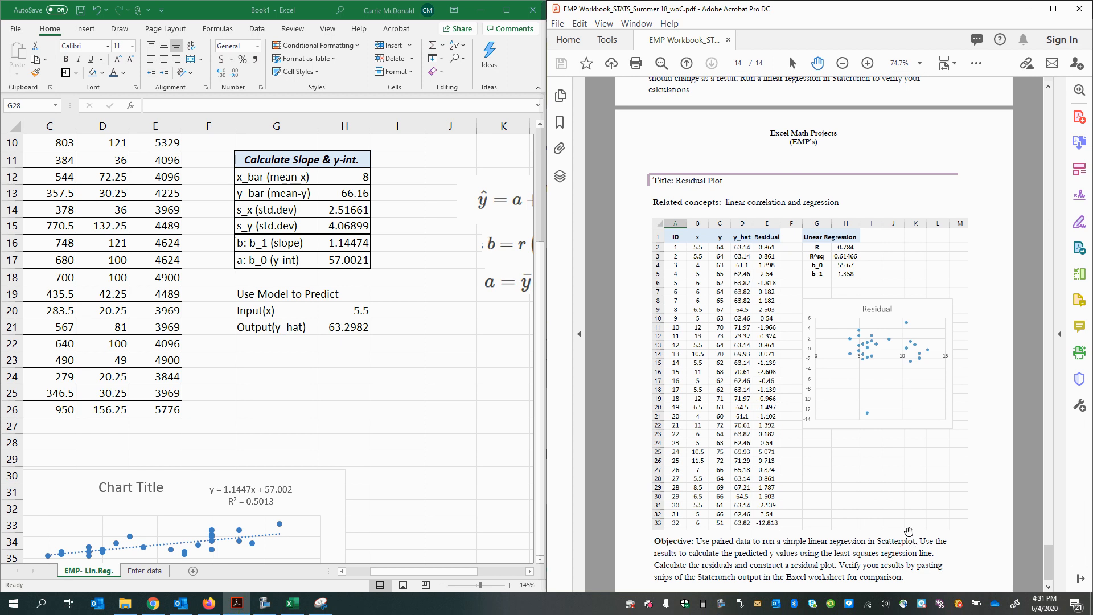
{"action": "left_click", "coordinate": [359, 442]}
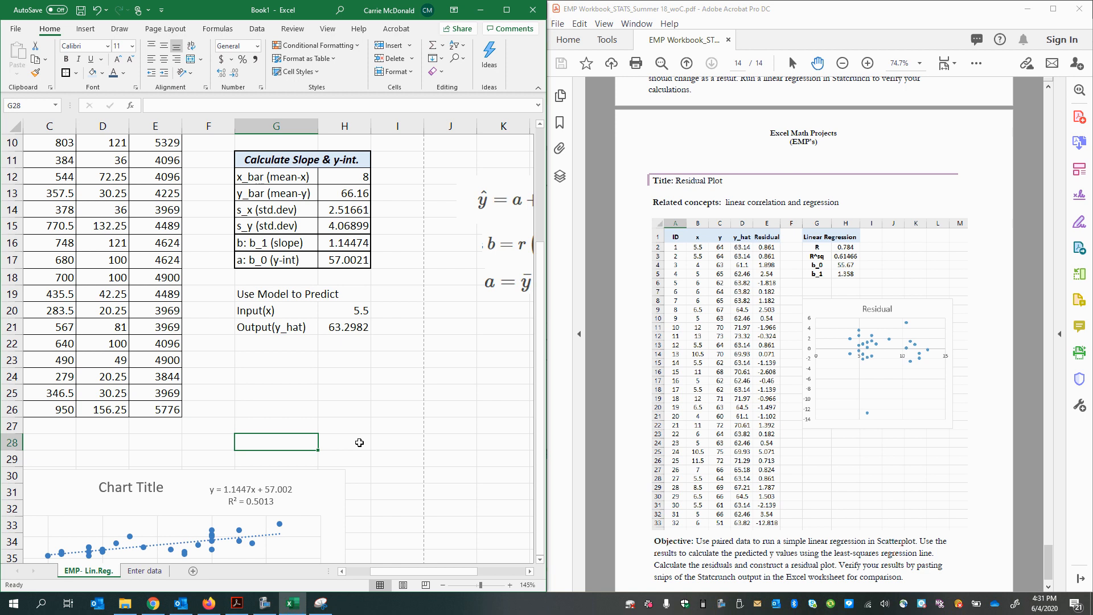
Step: Copy the formatting of the Calculate Slope & y-int. header in G11:H11 onto the Use Model to Predict title in G19:H19
{"action": "scroll", "coordinate": [313, 422], "scroll_direction": "up", "scroll_amount": 3, "text": "ctrl"}
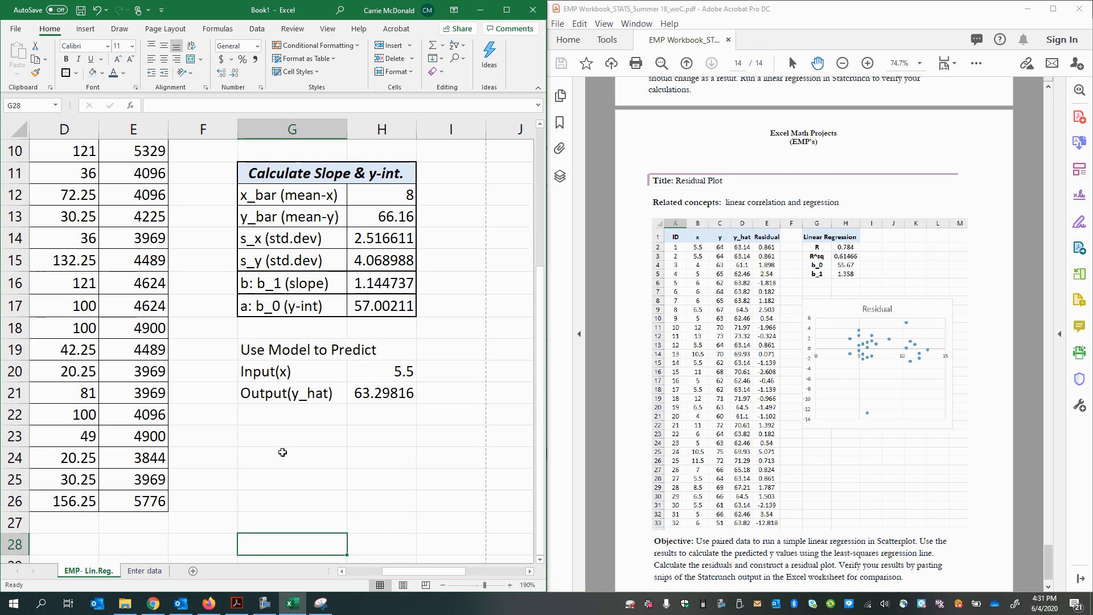
{"action": "left_click", "coordinate": [284, 349]}
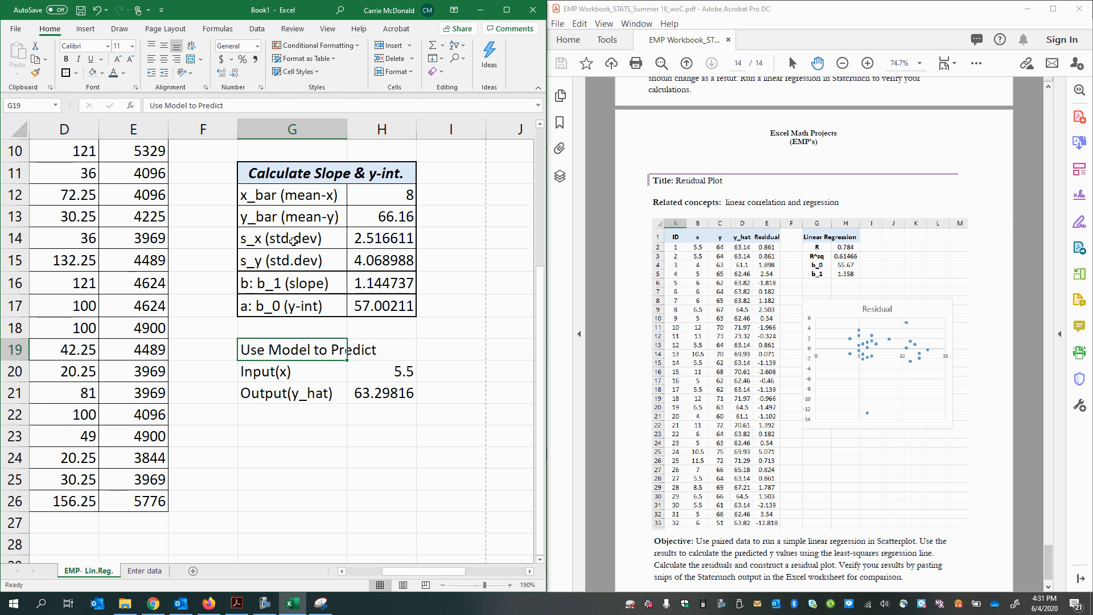
{"action": "left_click", "coordinate": [281, 182]}
{"action": "key", "text": "ctrl+c"}
{"action": "left_click", "coordinate": [268, 344]}
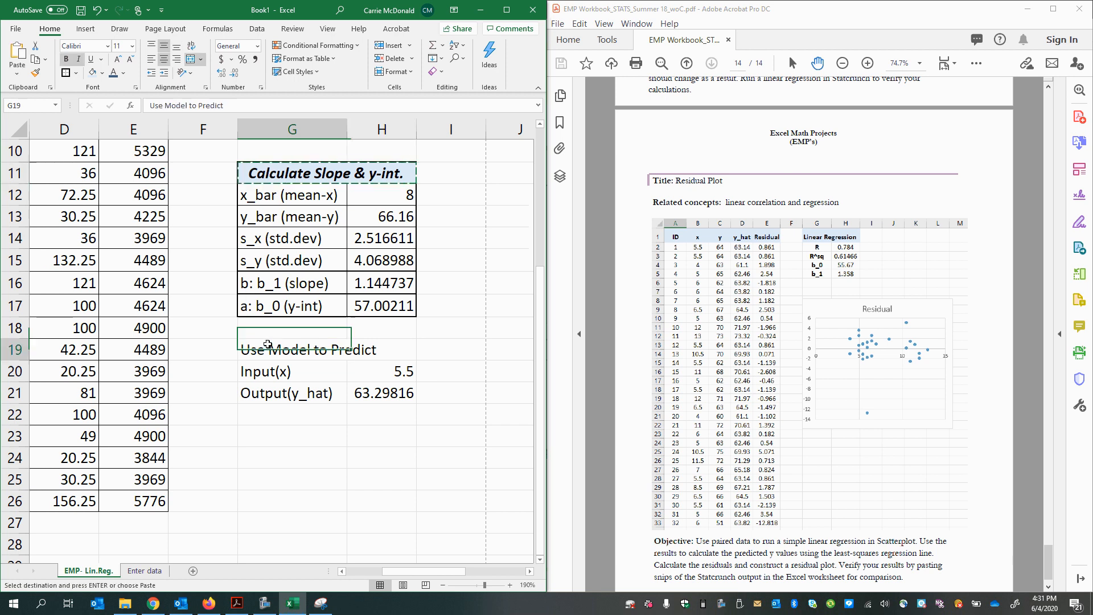
{"action": "right_click", "coordinate": [267, 344]}
{"action": "left_click", "coordinate": [364, 79]}
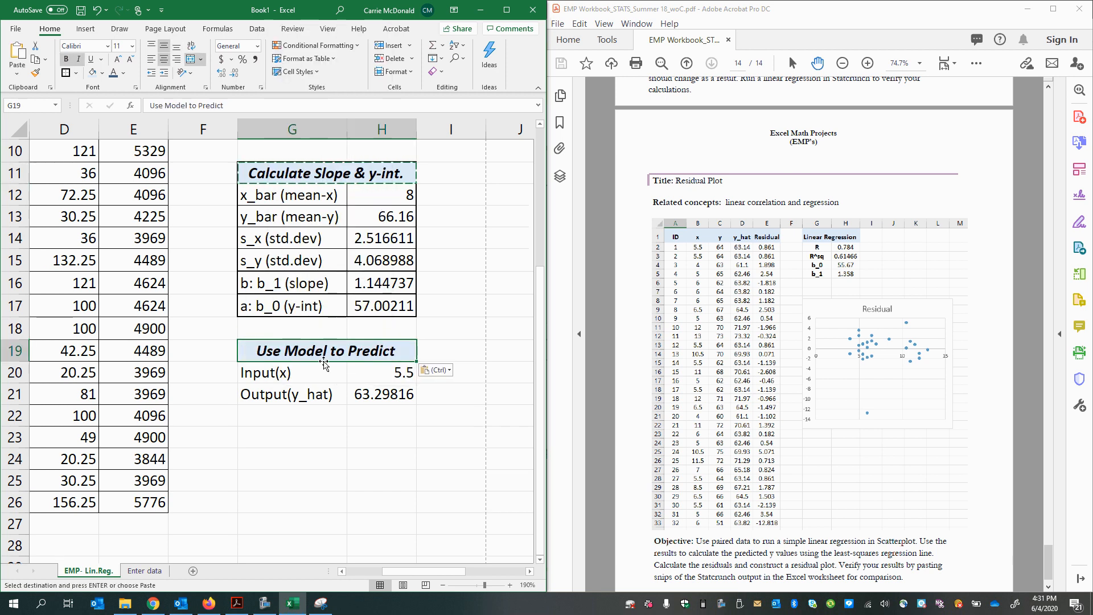
Step: Apply all borders to the Input(x) and Output(y_hat) cells in G20:H21
{"action": "left_click_drag", "start_coordinate": [324, 366], "coordinate": [393, 399]}
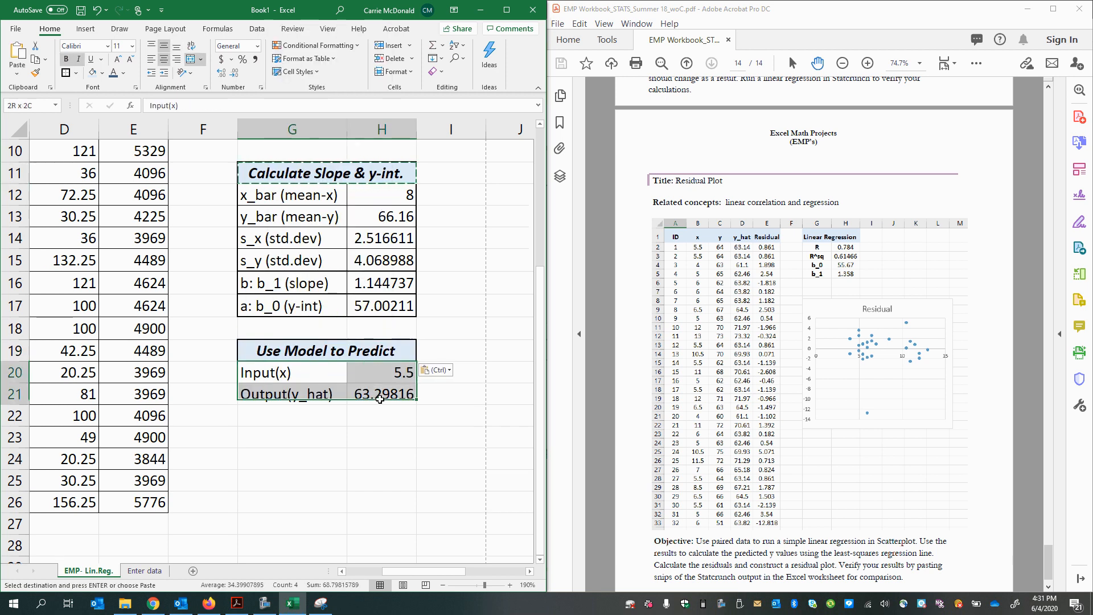
{"action": "left_click", "coordinate": [75, 73]}
{"action": "left_click", "coordinate": [68, 183]}
{"action": "left_click", "coordinate": [205, 438]}
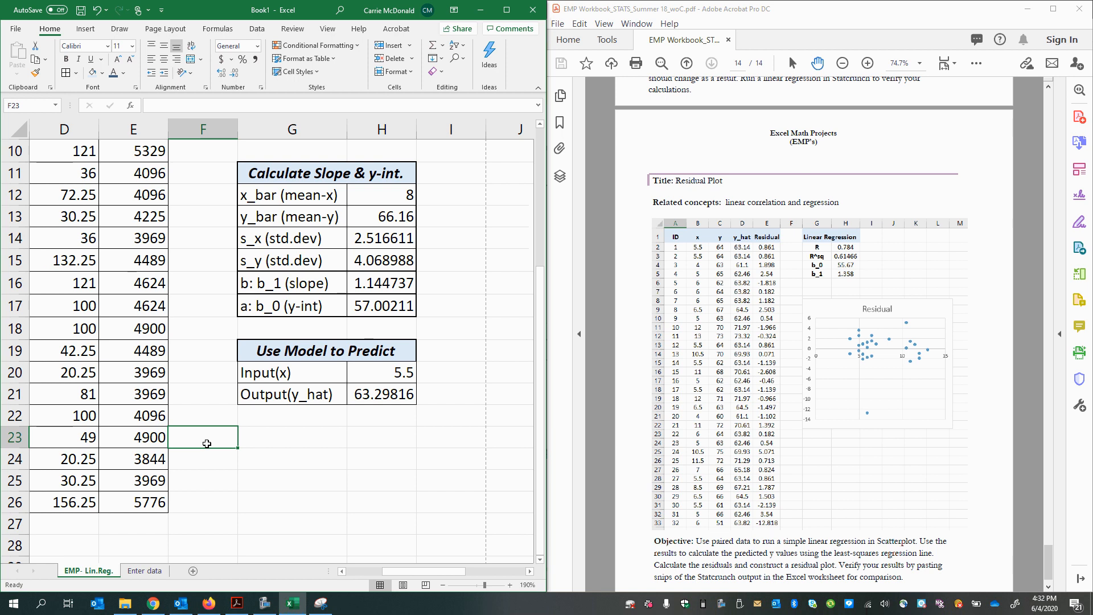
{"action": "left_click", "coordinate": [265, 603]}
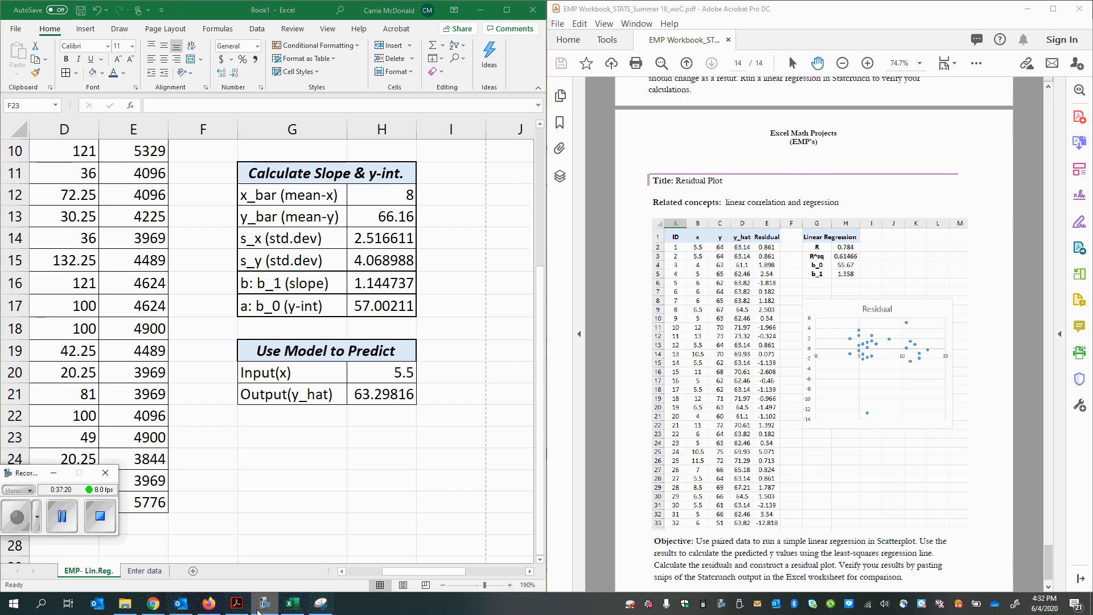